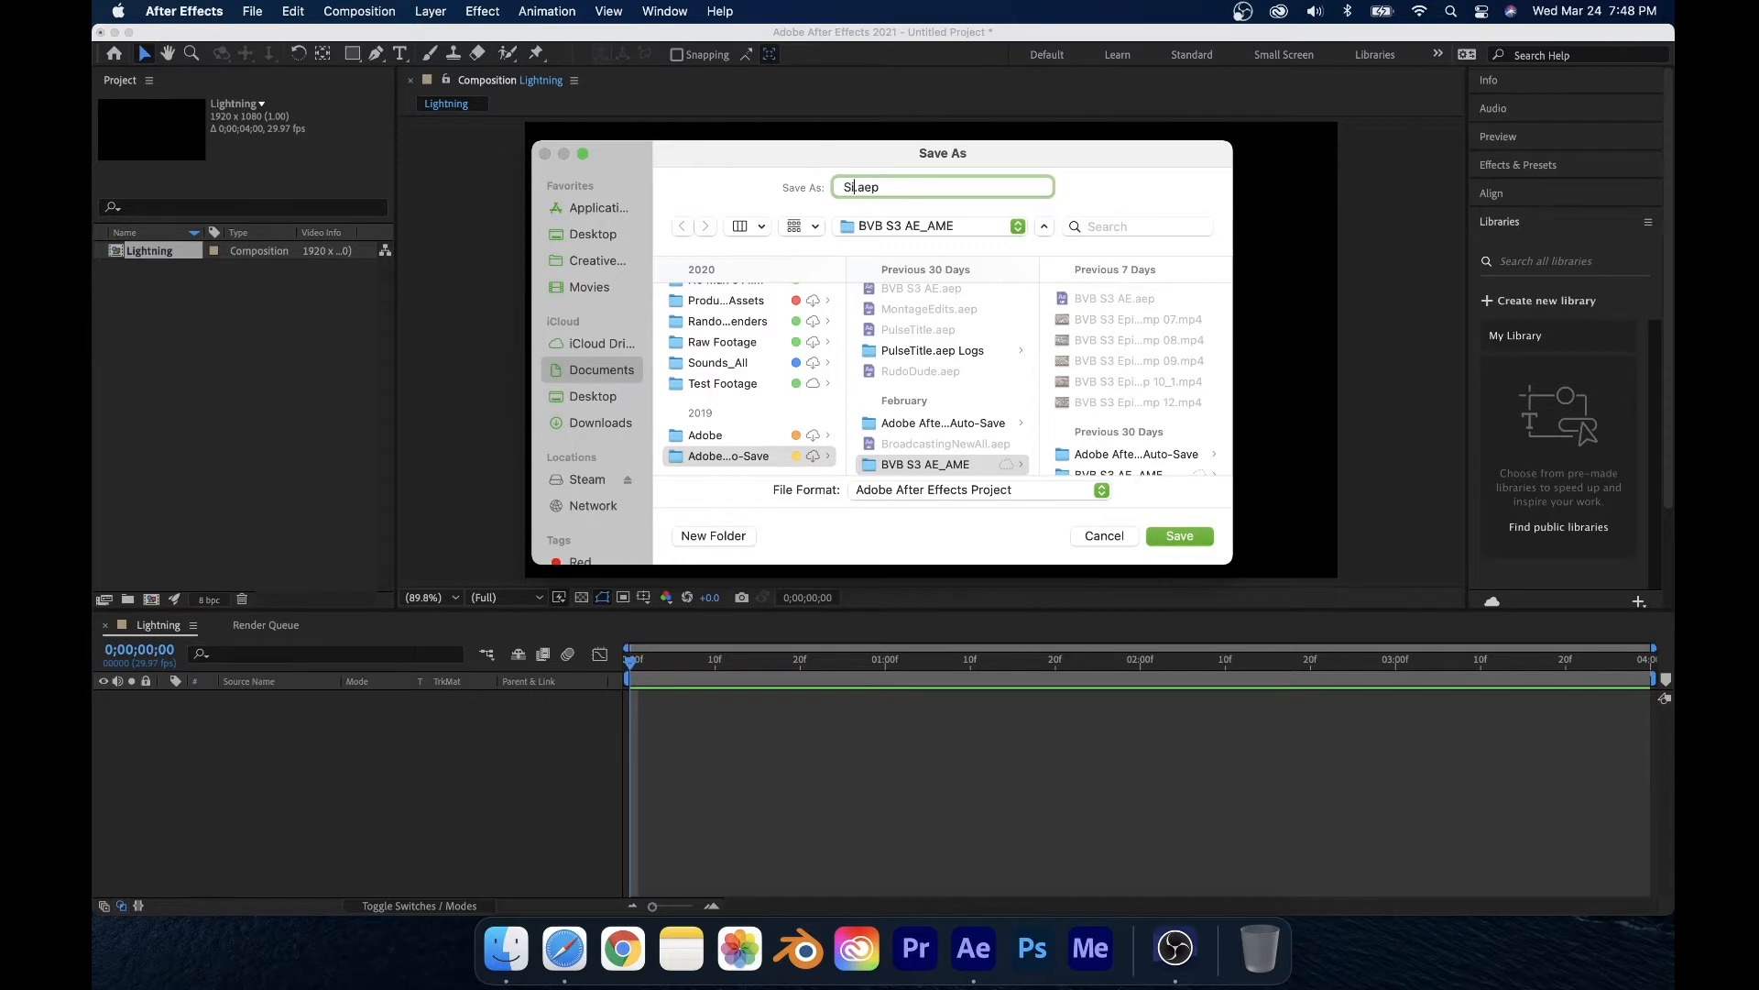
# Step: Save the project as SithLightning.aep
pyautogui.write('thLightning')
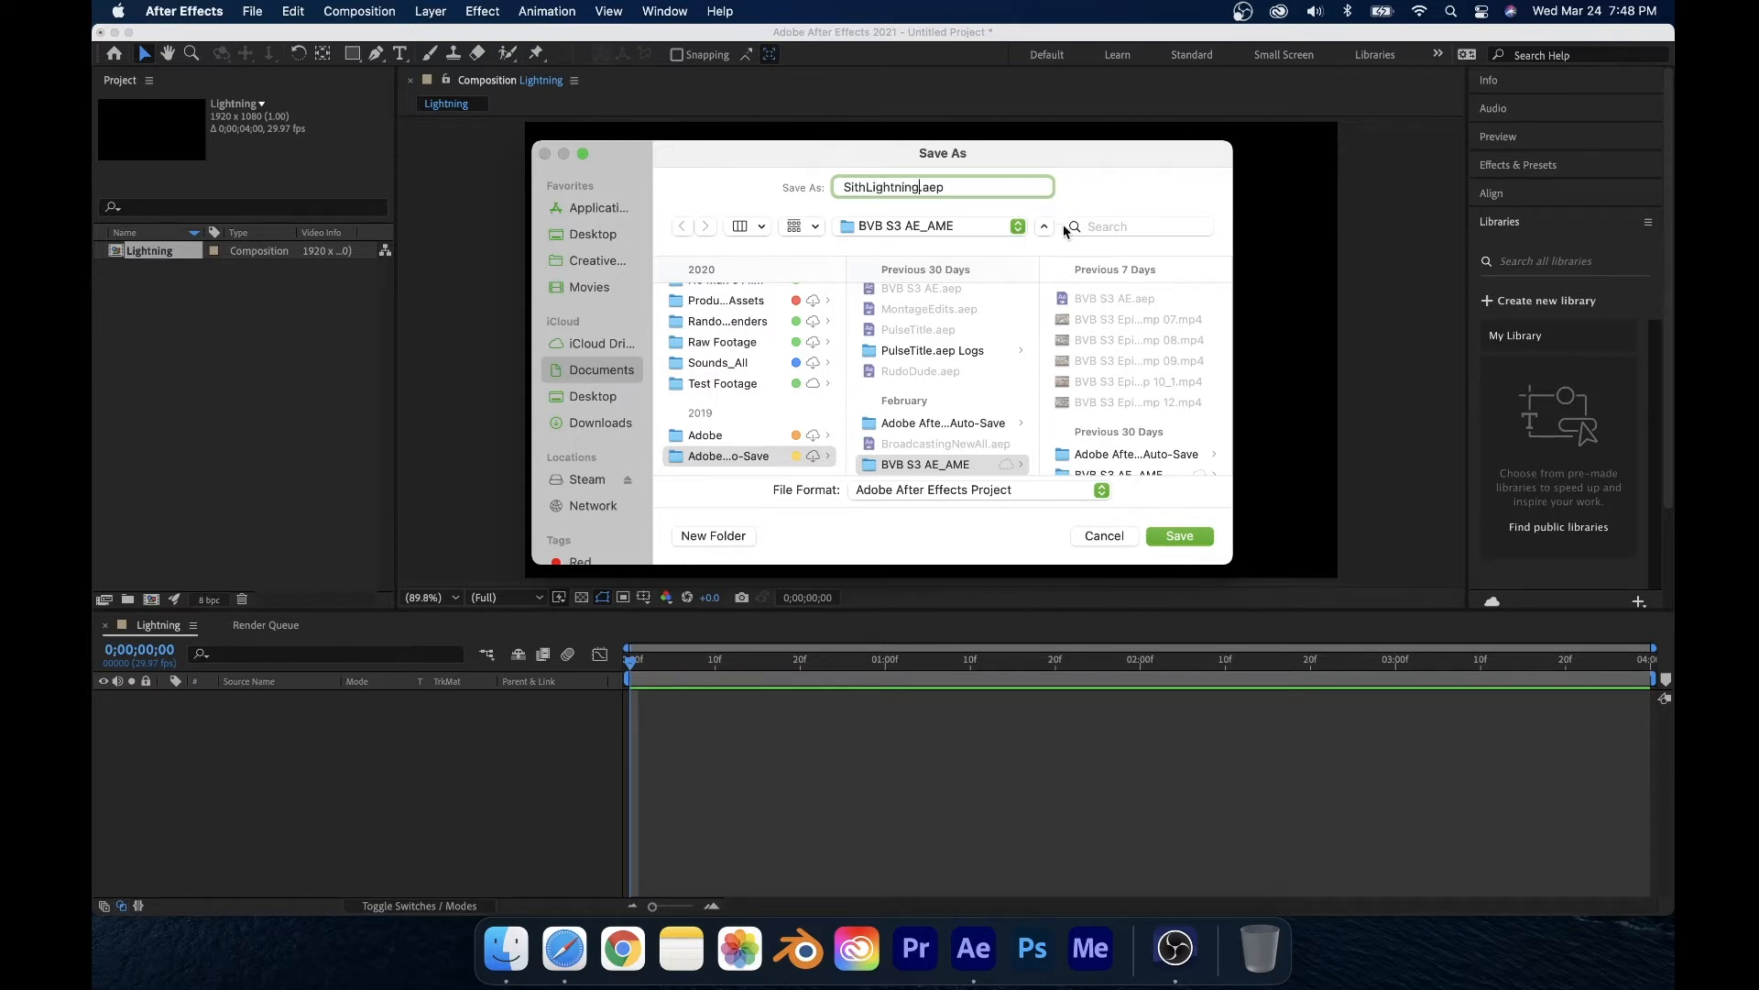
pyautogui.click(1163, 535)
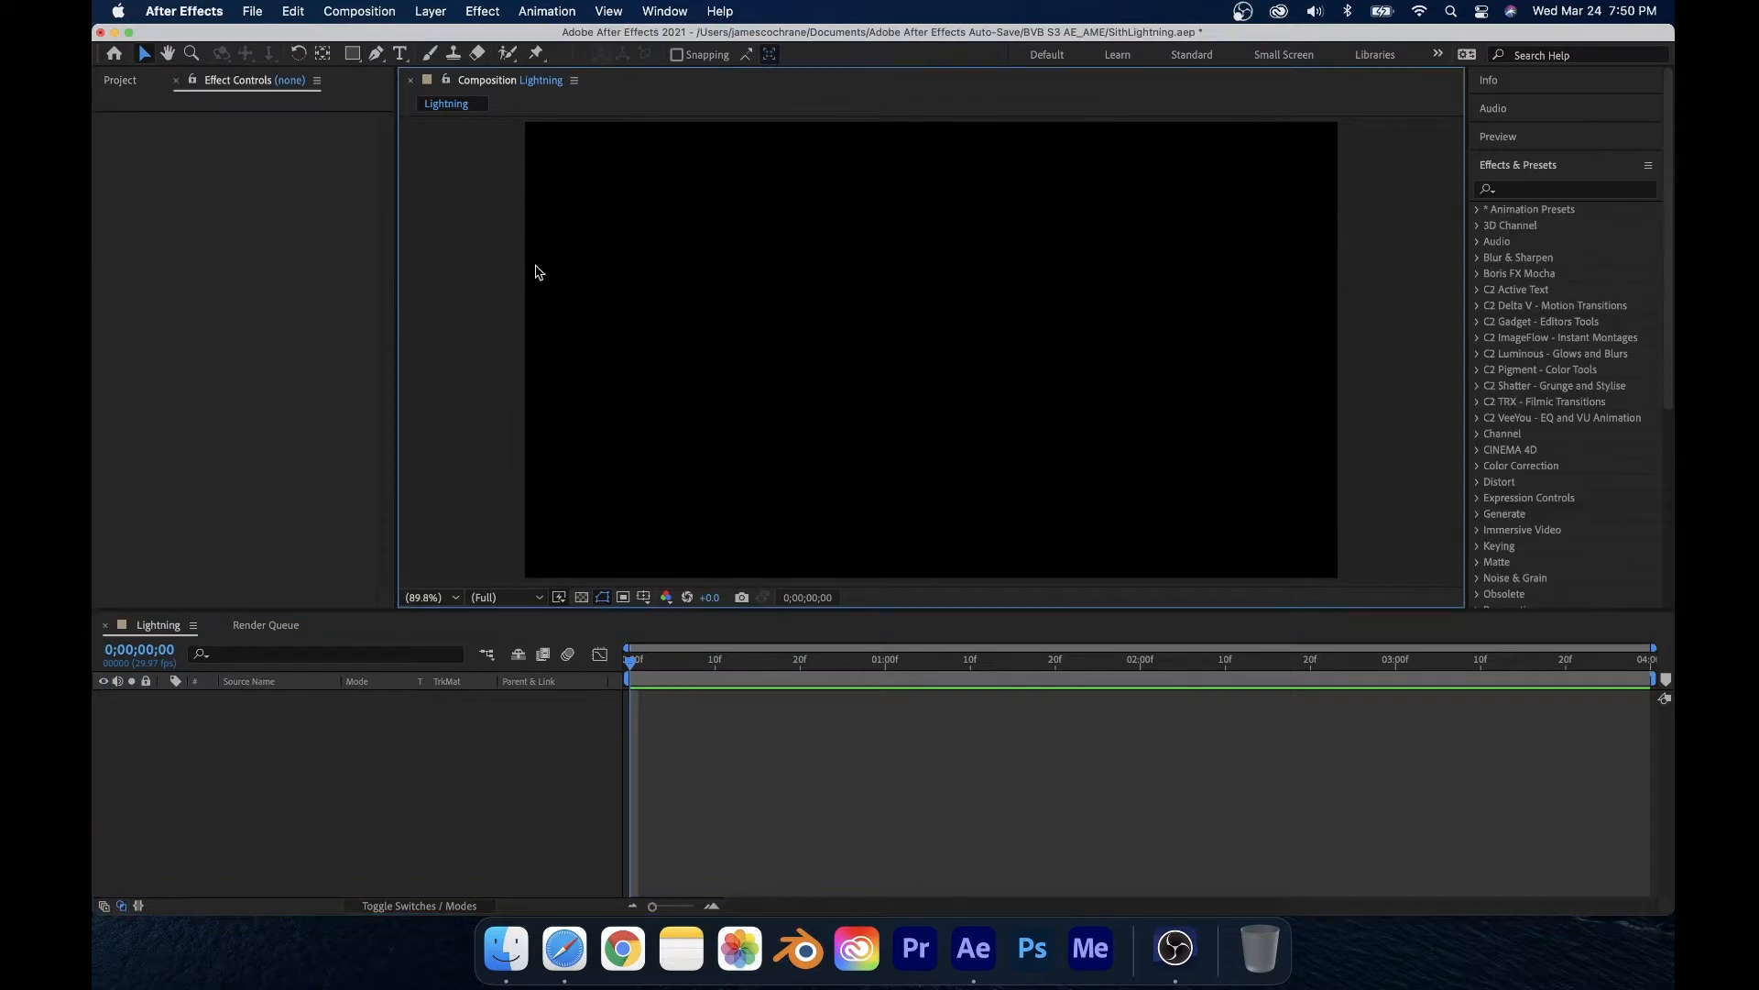
# Step: Create a new composition-sized solid layer and set its color to black
pyautogui.click(431, 11)
pyautogui.moveTo(438, 39)
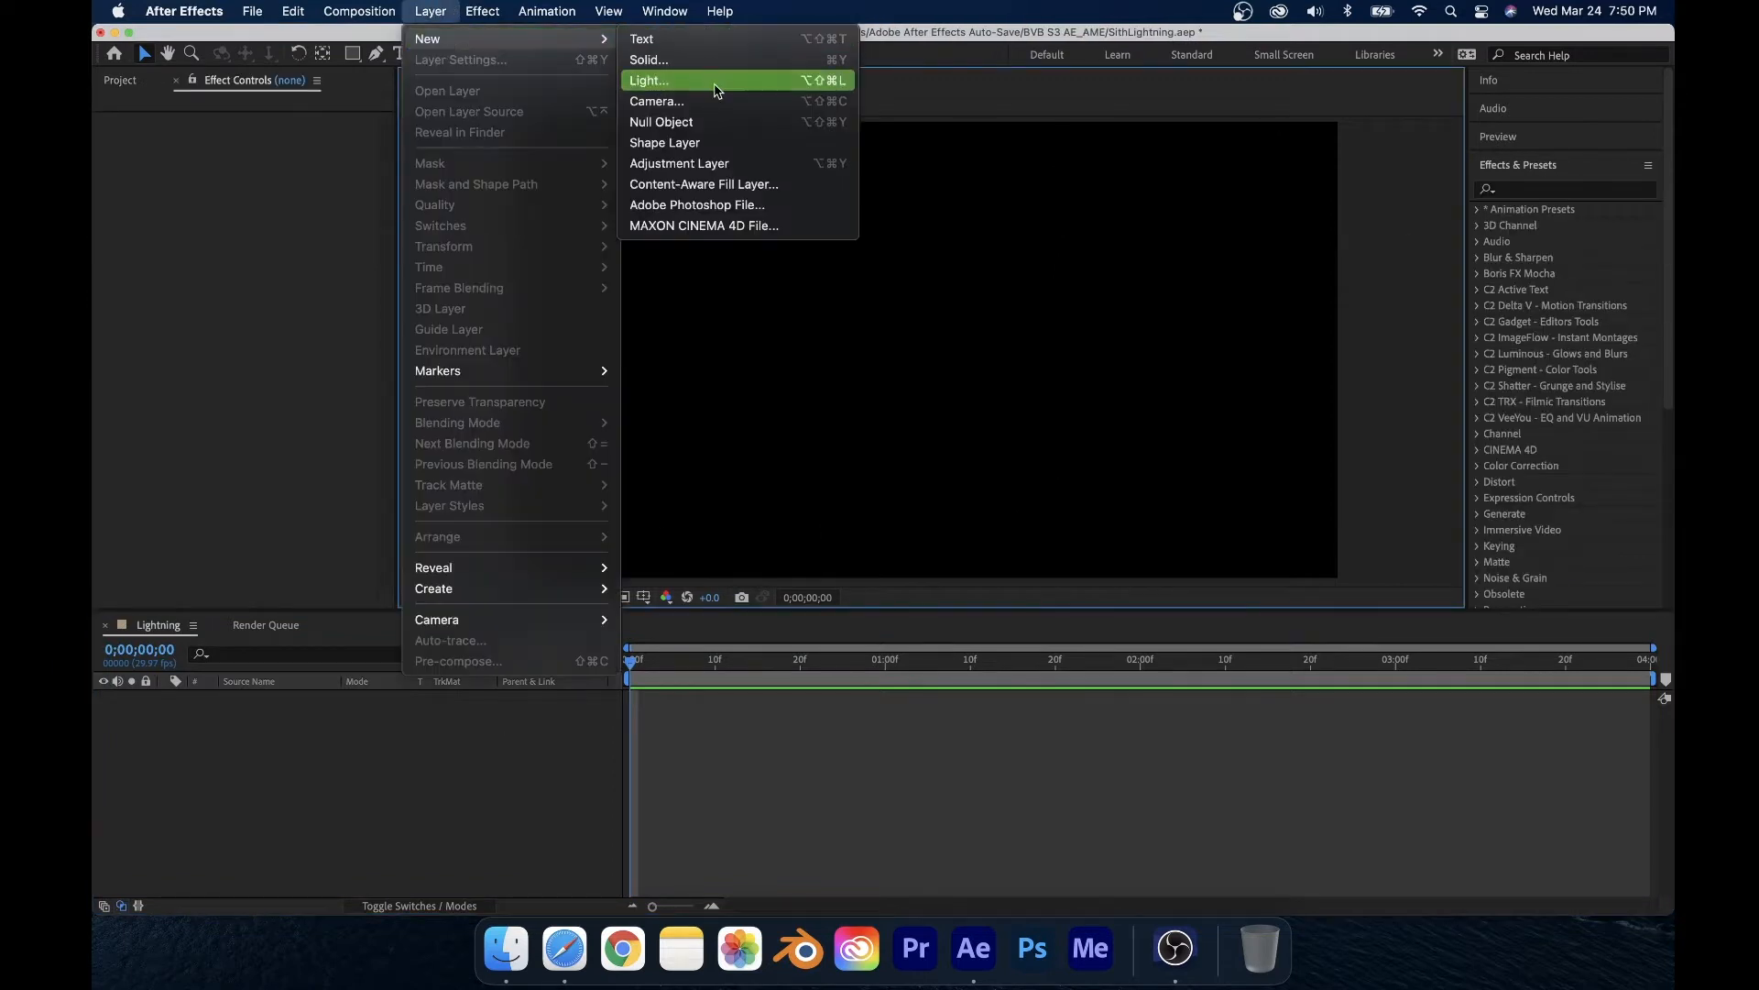
pyautogui.click(670, 61)
pyautogui.click(882, 595)
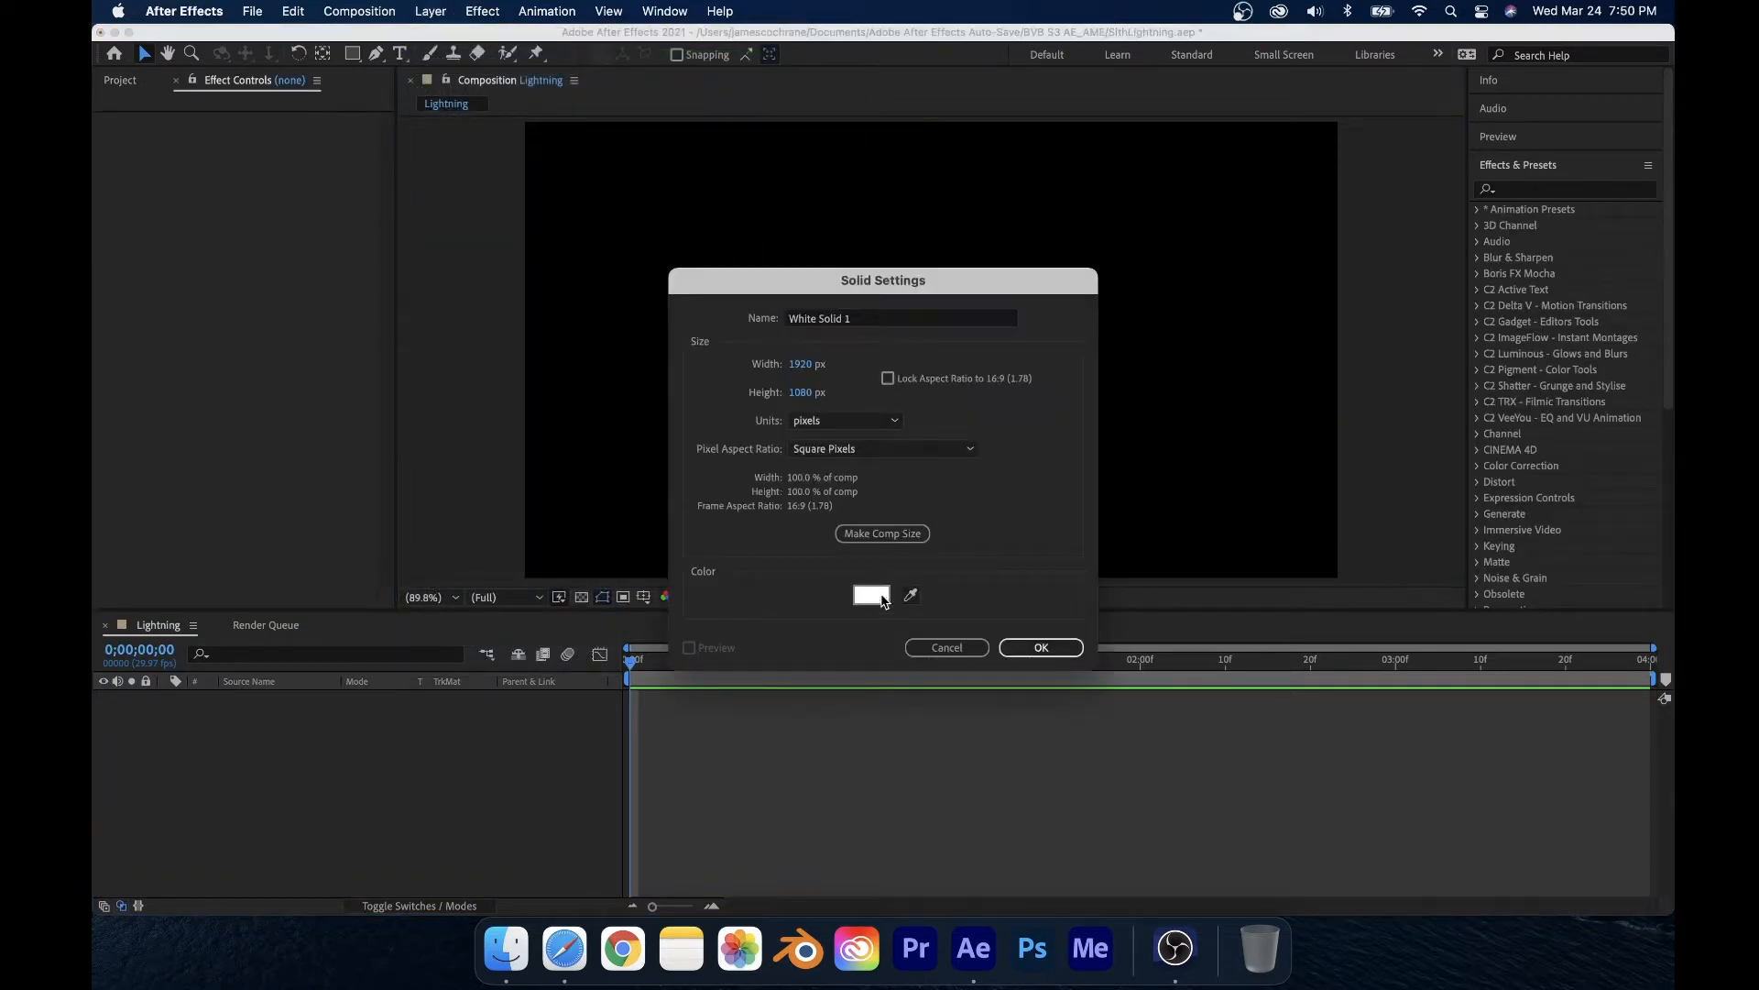
pyautogui.moveTo(878, 579); pyautogui.dragTo(978, 752)
pyautogui.click(1044, 363)
pyautogui.click(1041, 647)
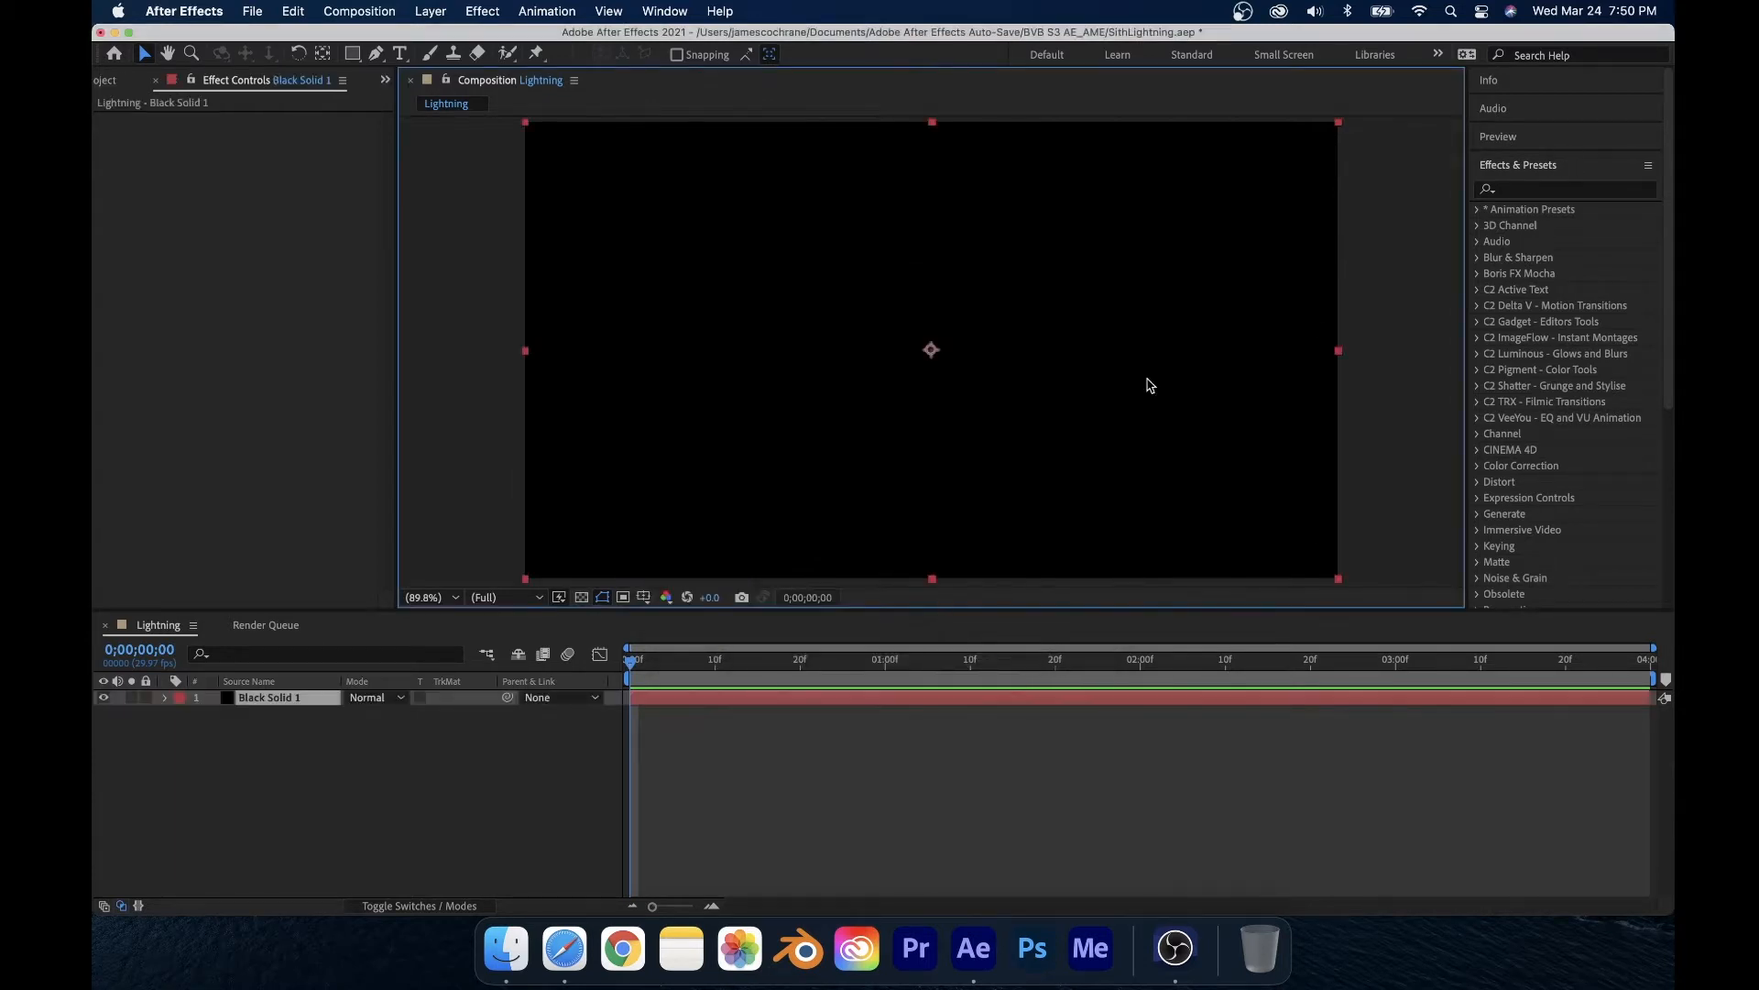
# Step: Search the effects for lightning and apply the obsolete Lightning effect to the solid
pyautogui.click(1529, 191)
pyautogui.write('ligit')
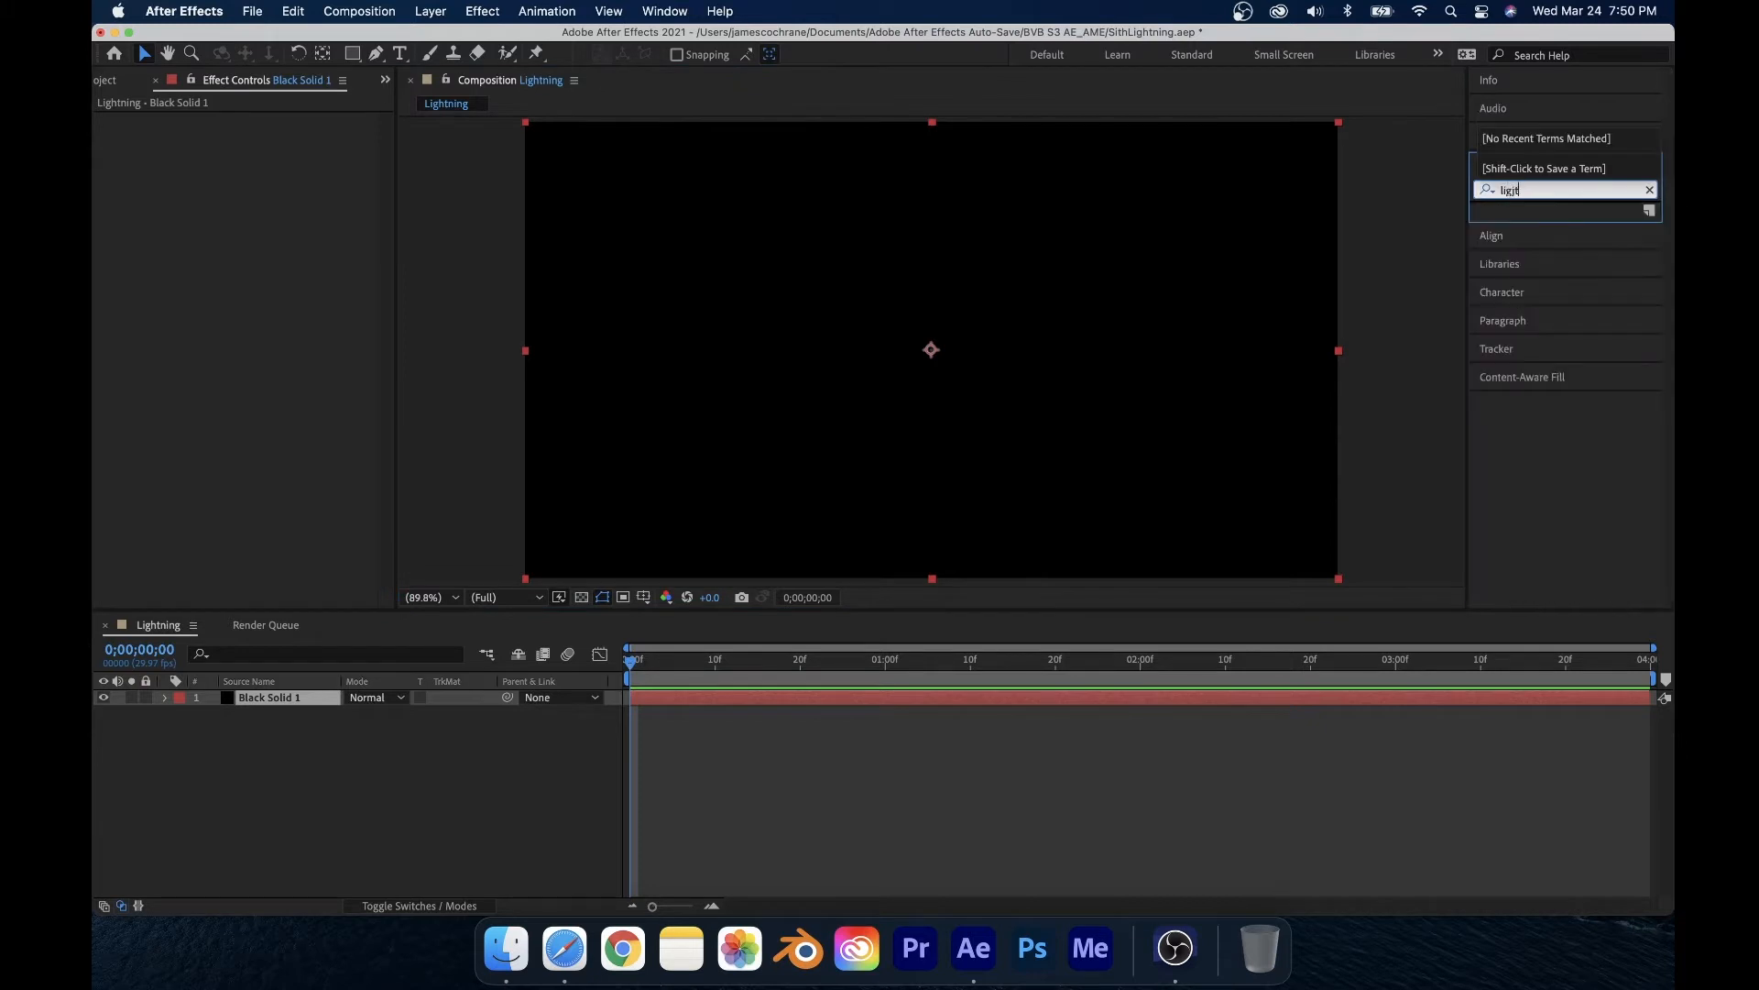
pyautogui.press('BackSpace')
pyautogui.write('htning')
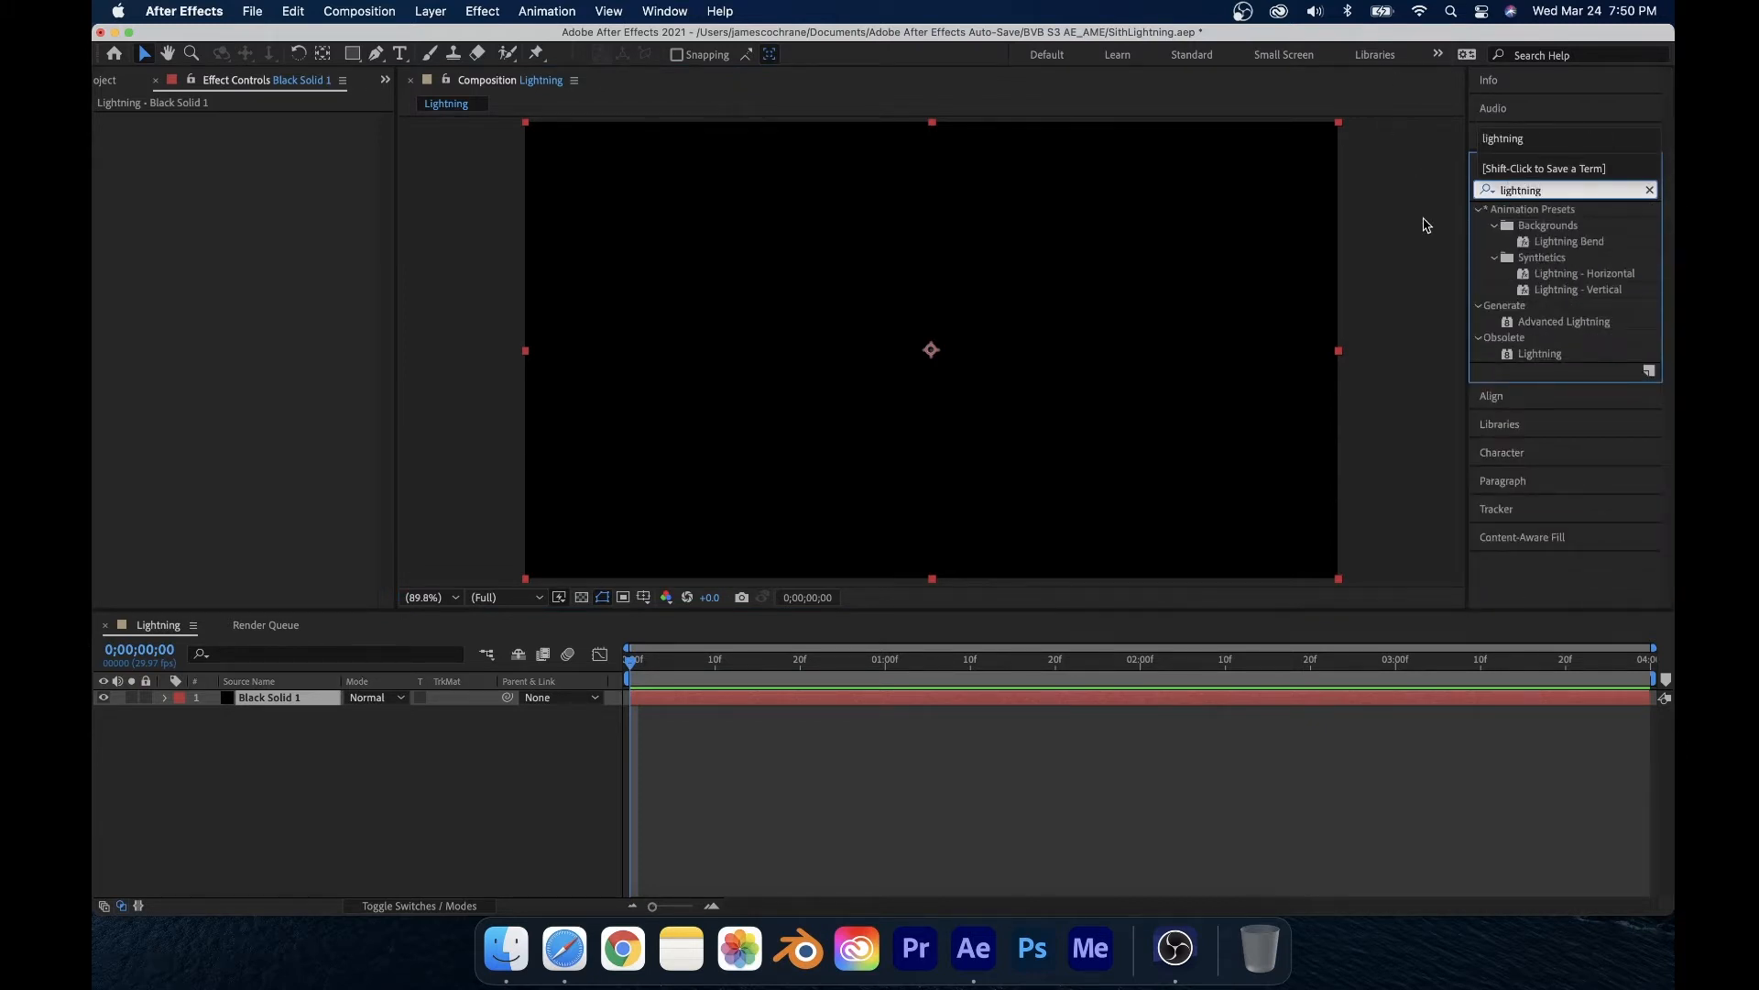
pyautogui.moveTo(1541, 354); pyautogui.dragTo(797, 381)
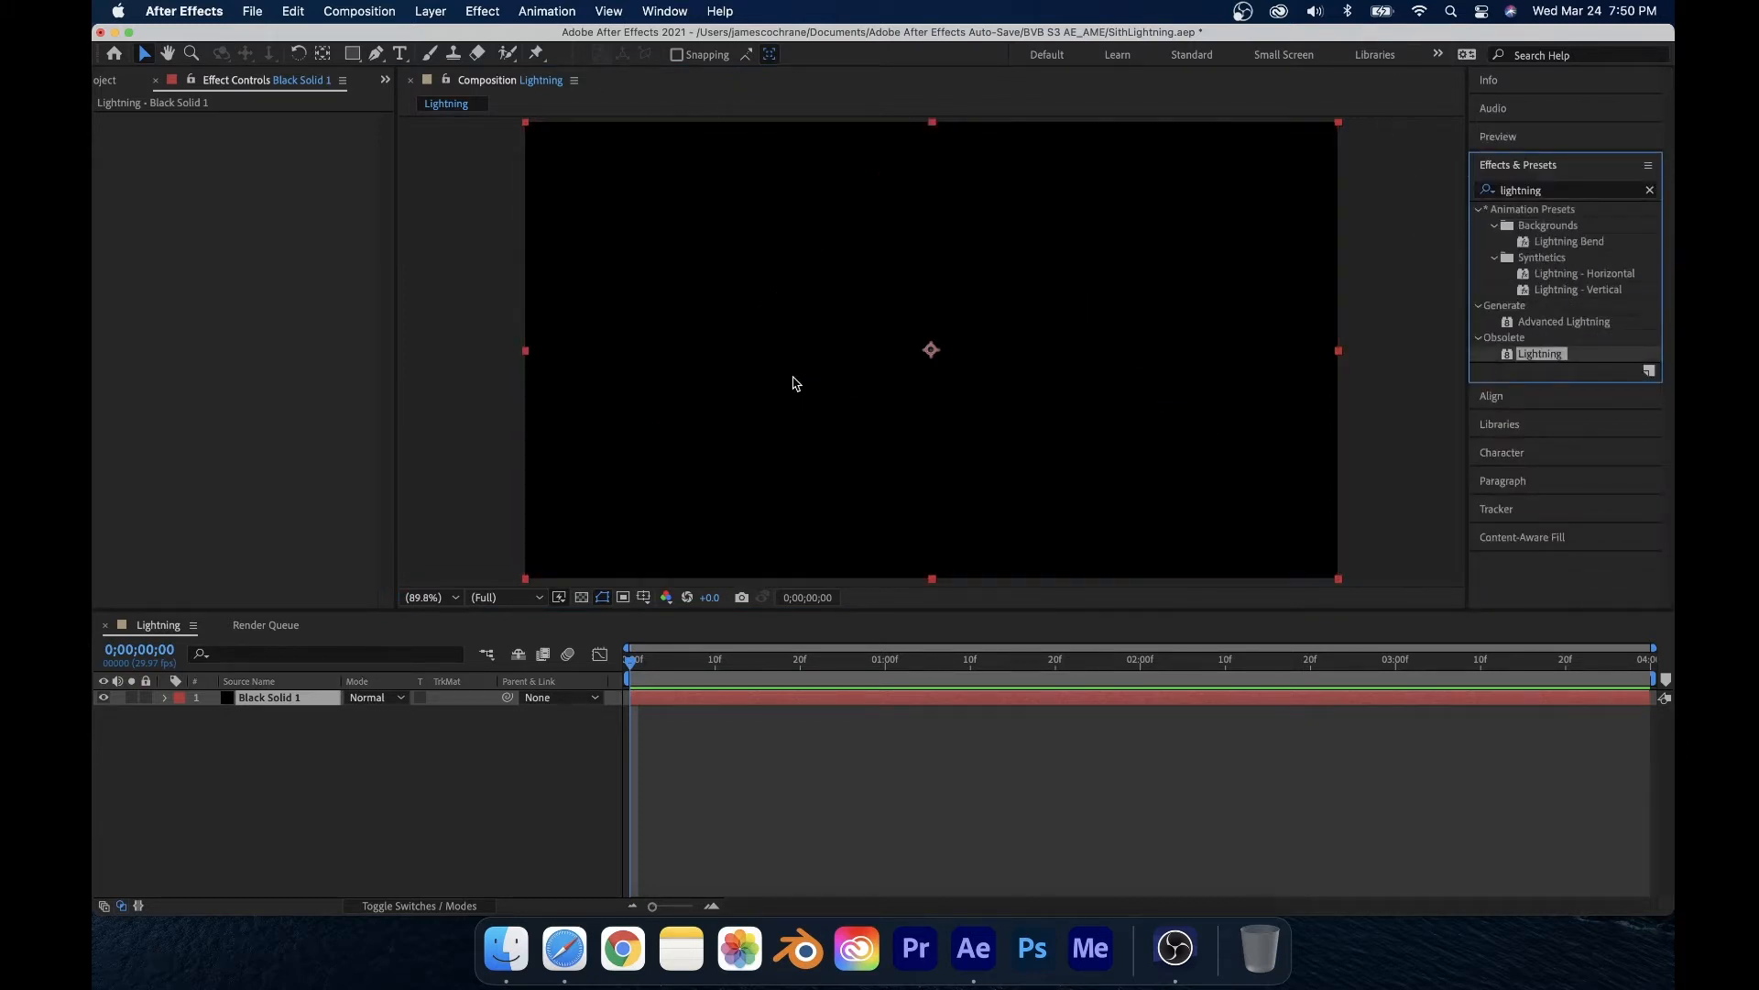
# Step: Play and scrub the timeline to preview the lightning animation
pyautogui.moveTo(636, 666); pyautogui.dragTo(608, 759)
pyautogui.press('space')
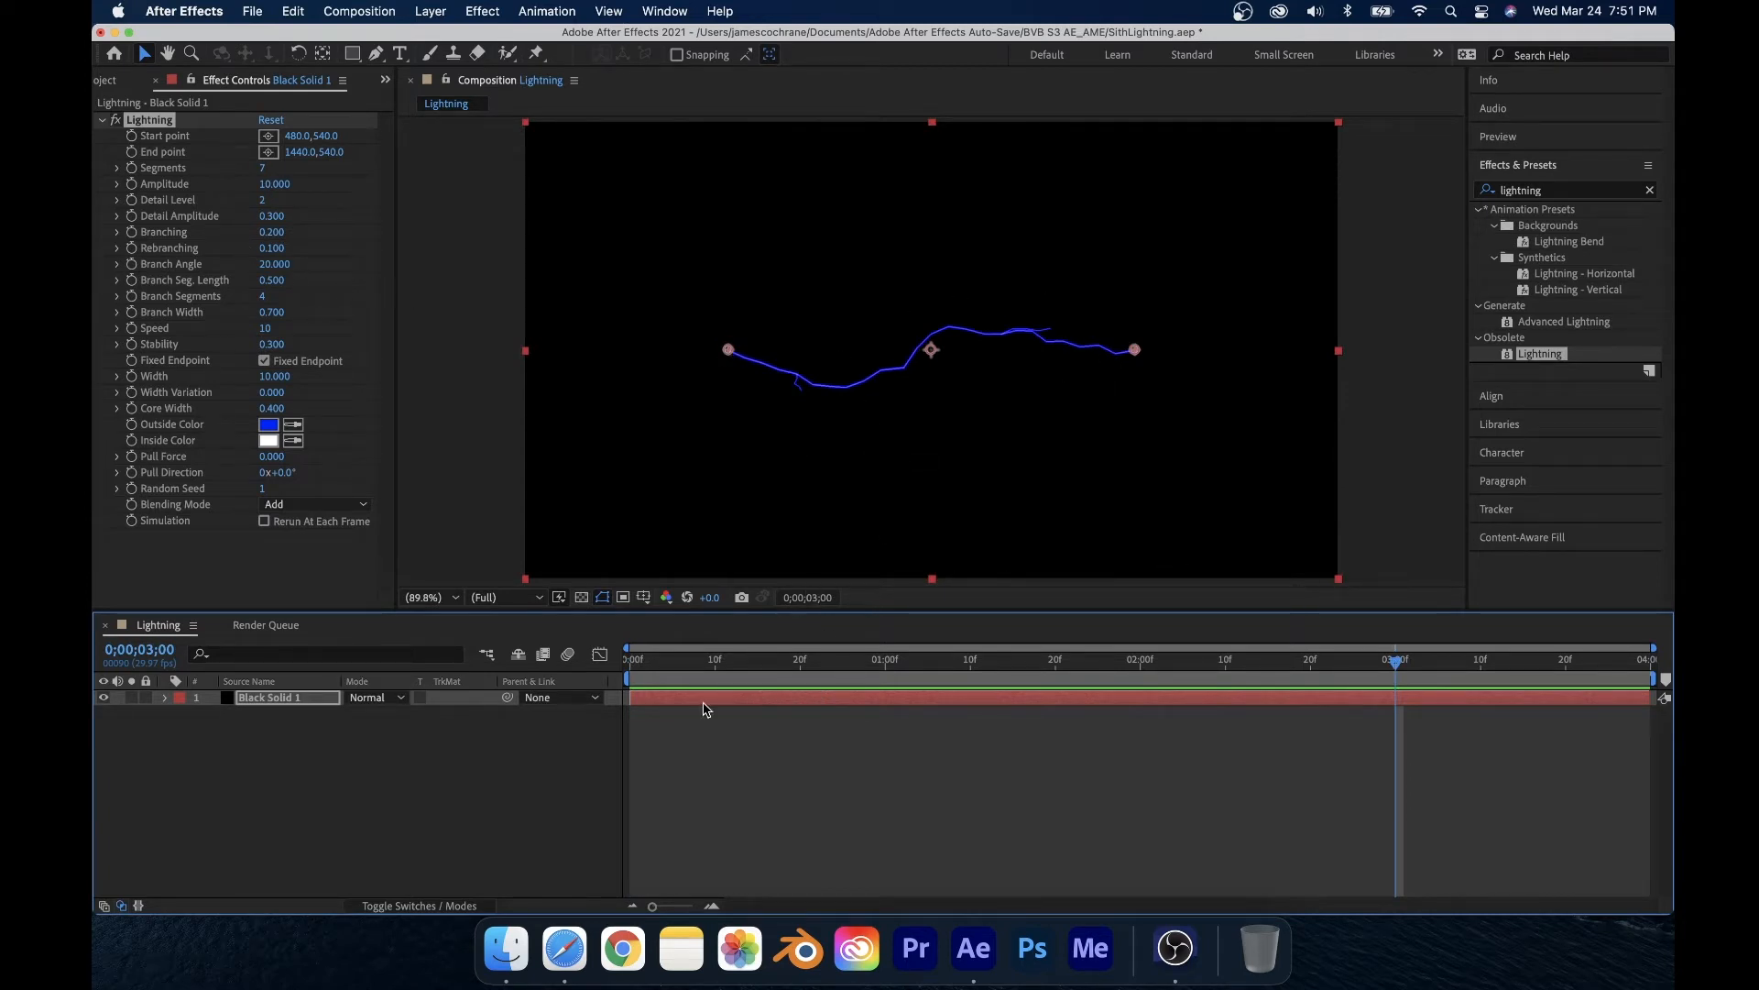
pyautogui.moveTo(667, 671); pyautogui.dragTo(630, 739)
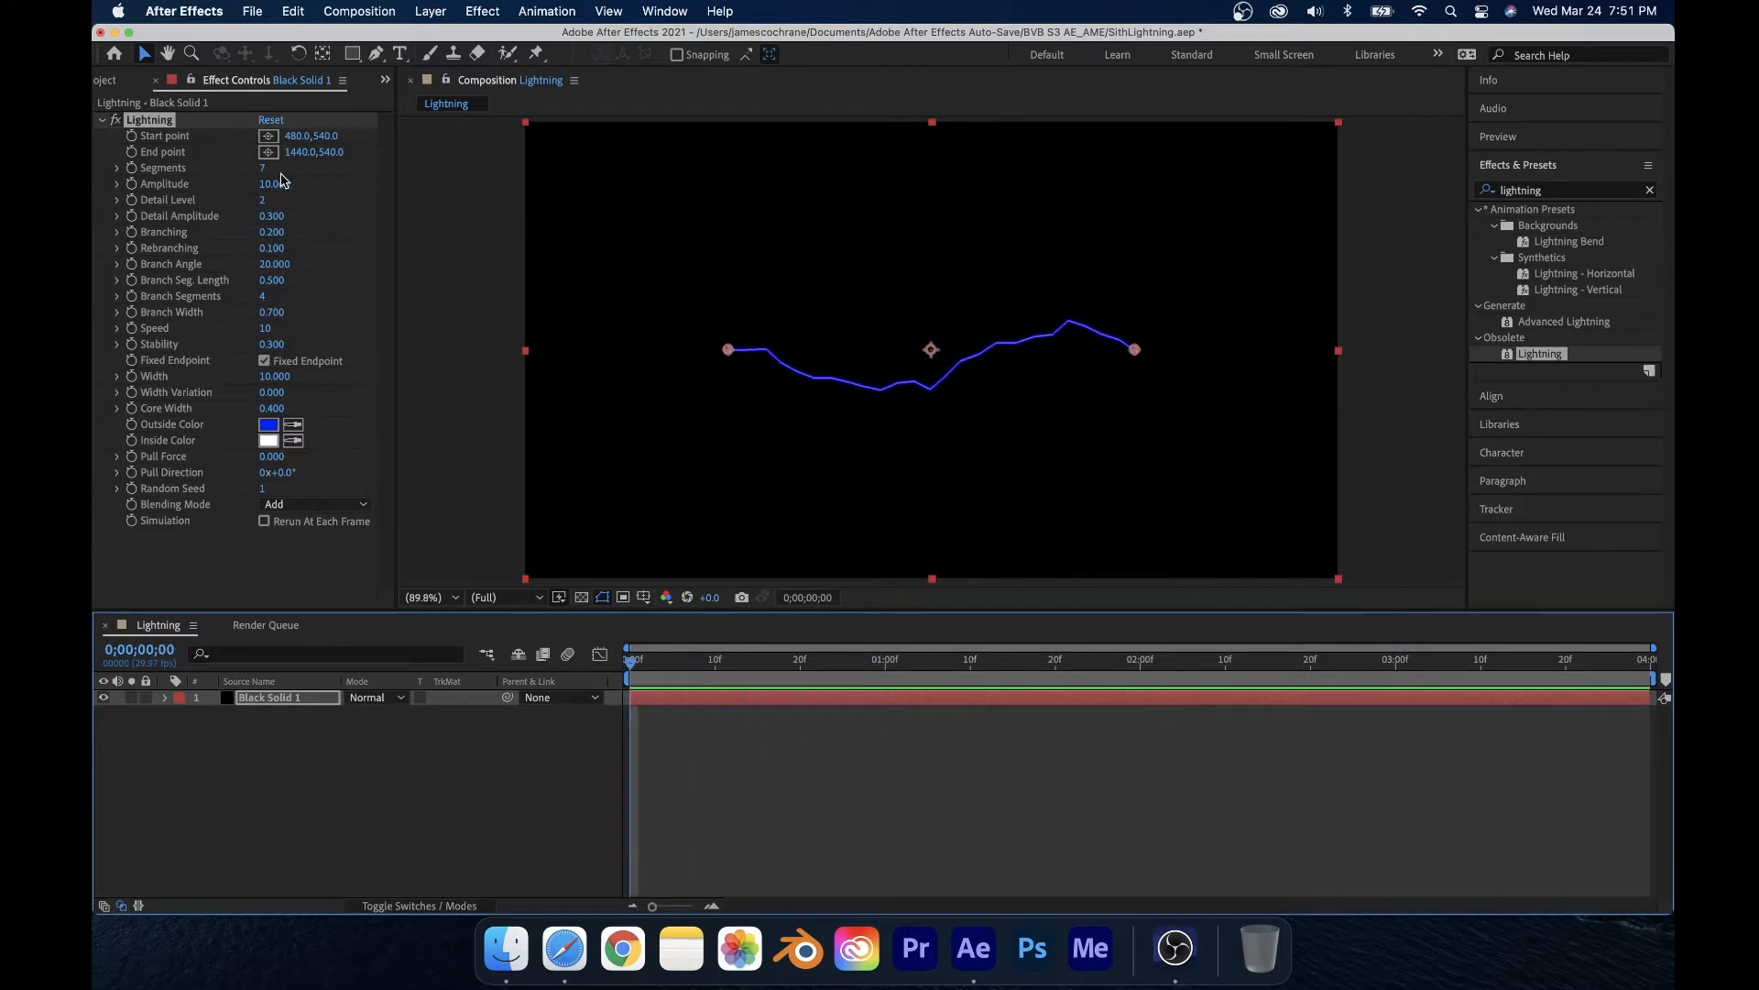
# Step: Set the Lightning Amplitude to 7.8, Detail Level to 5, Speed to 20 and Width to 16.9
pyautogui.moveTo(267, 171)
pyautogui.mouseDown()
pyautogui.moveTo(299, 171)
pyautogui.moveTo(279, 171)
pyautogui.mouseUp()
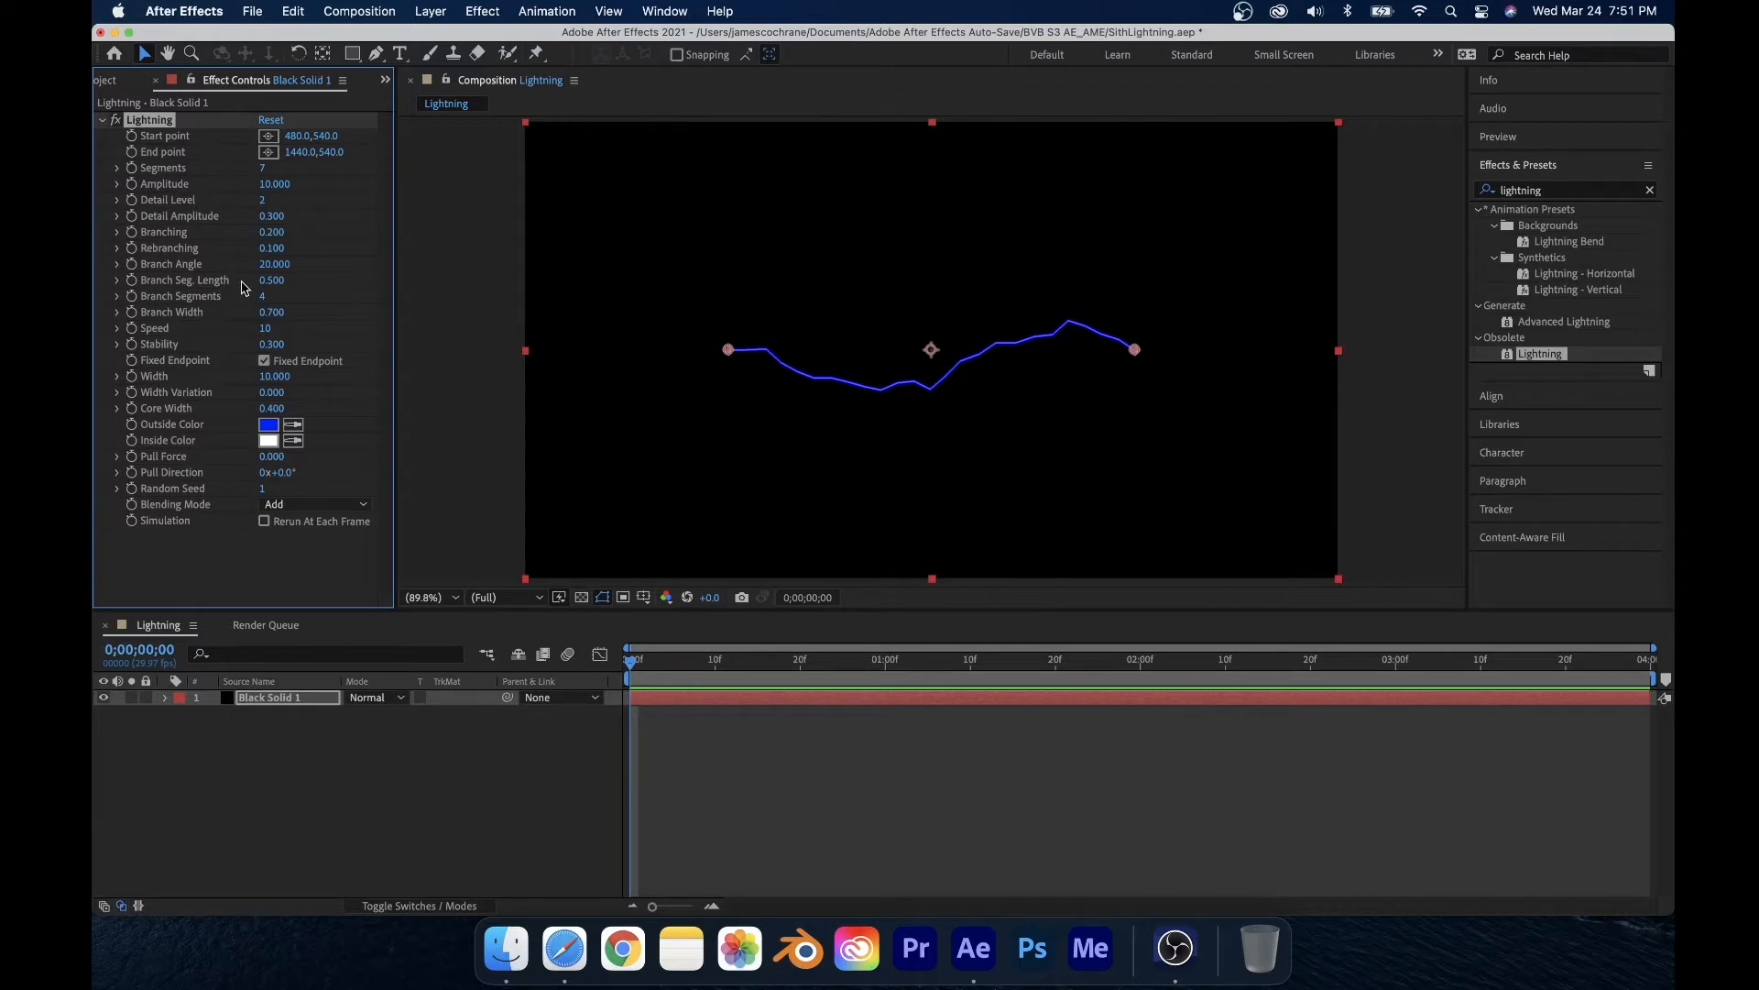
pyautogui.moveTo(275, 184)
pyautogui.mouseDown()
pyautogui.moveTo(320, 182)
pyautogui.moveTo(262, 193)
pyautogui.moveTo(281, 201)
pyautogui.mouseUp()
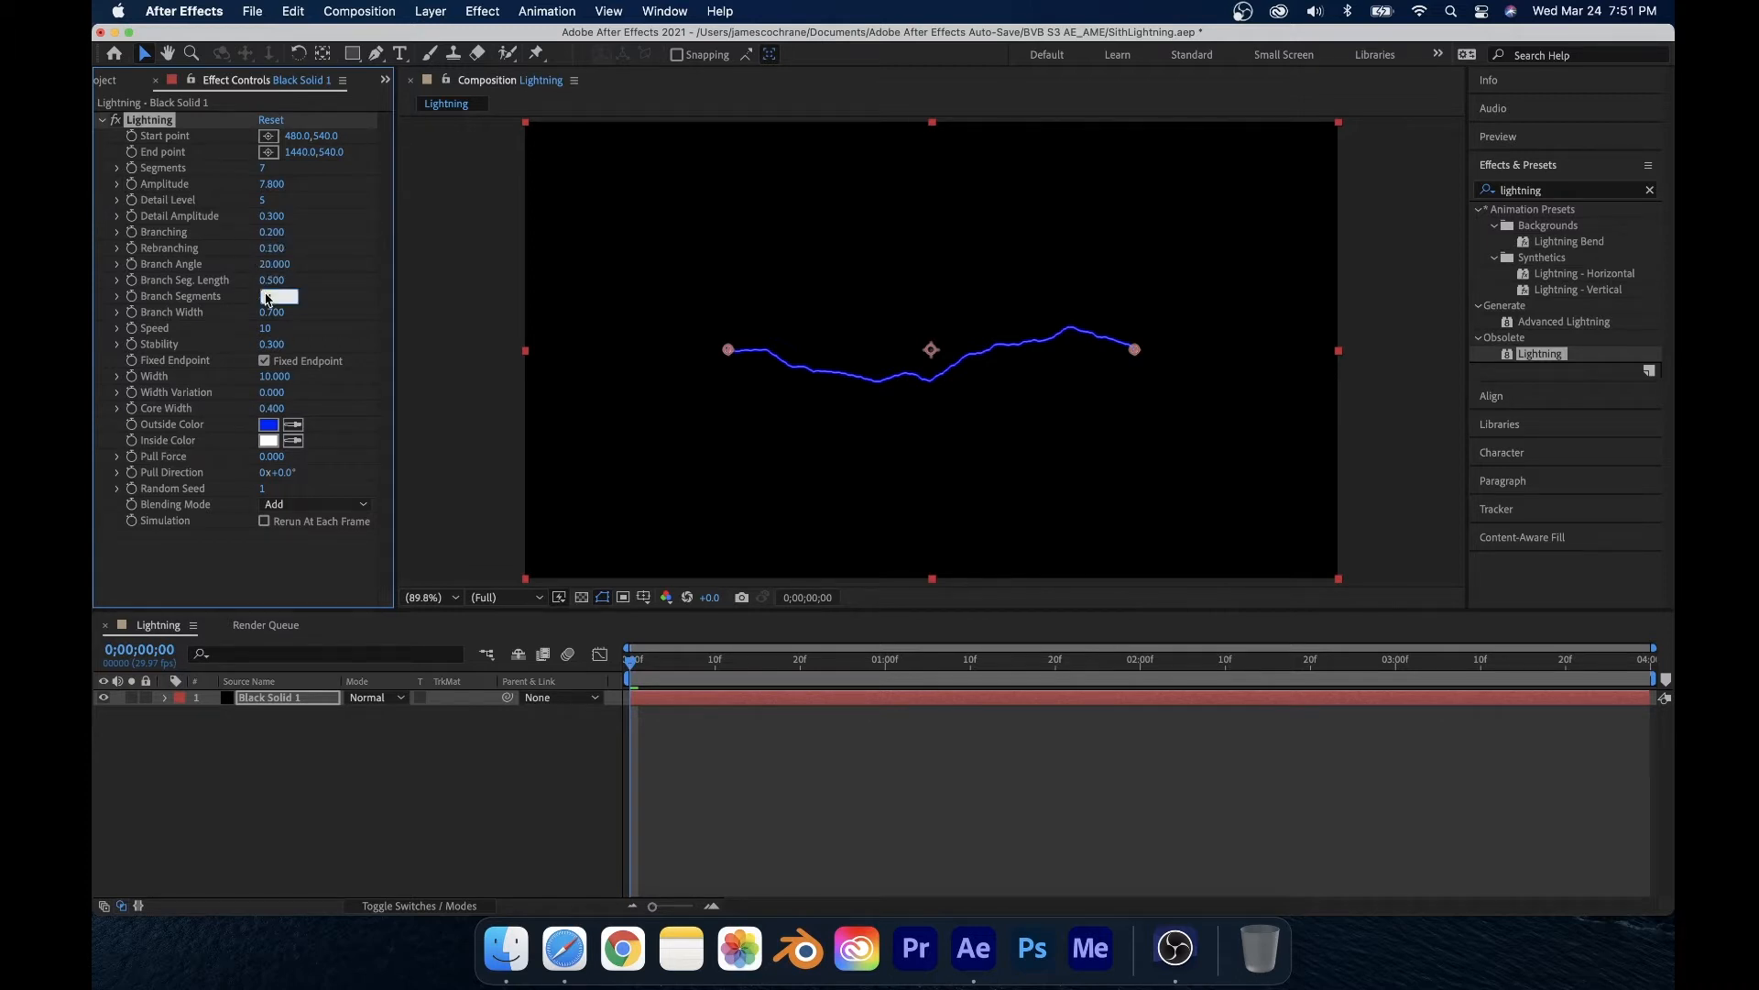
pyautogui.click(346, 306)
pyautogui.moveTo(264, 328); pyautogui.dragTo(303, 376)
# Step: Play the composition to preview the adjusted lightning
pyautogui.press('space')
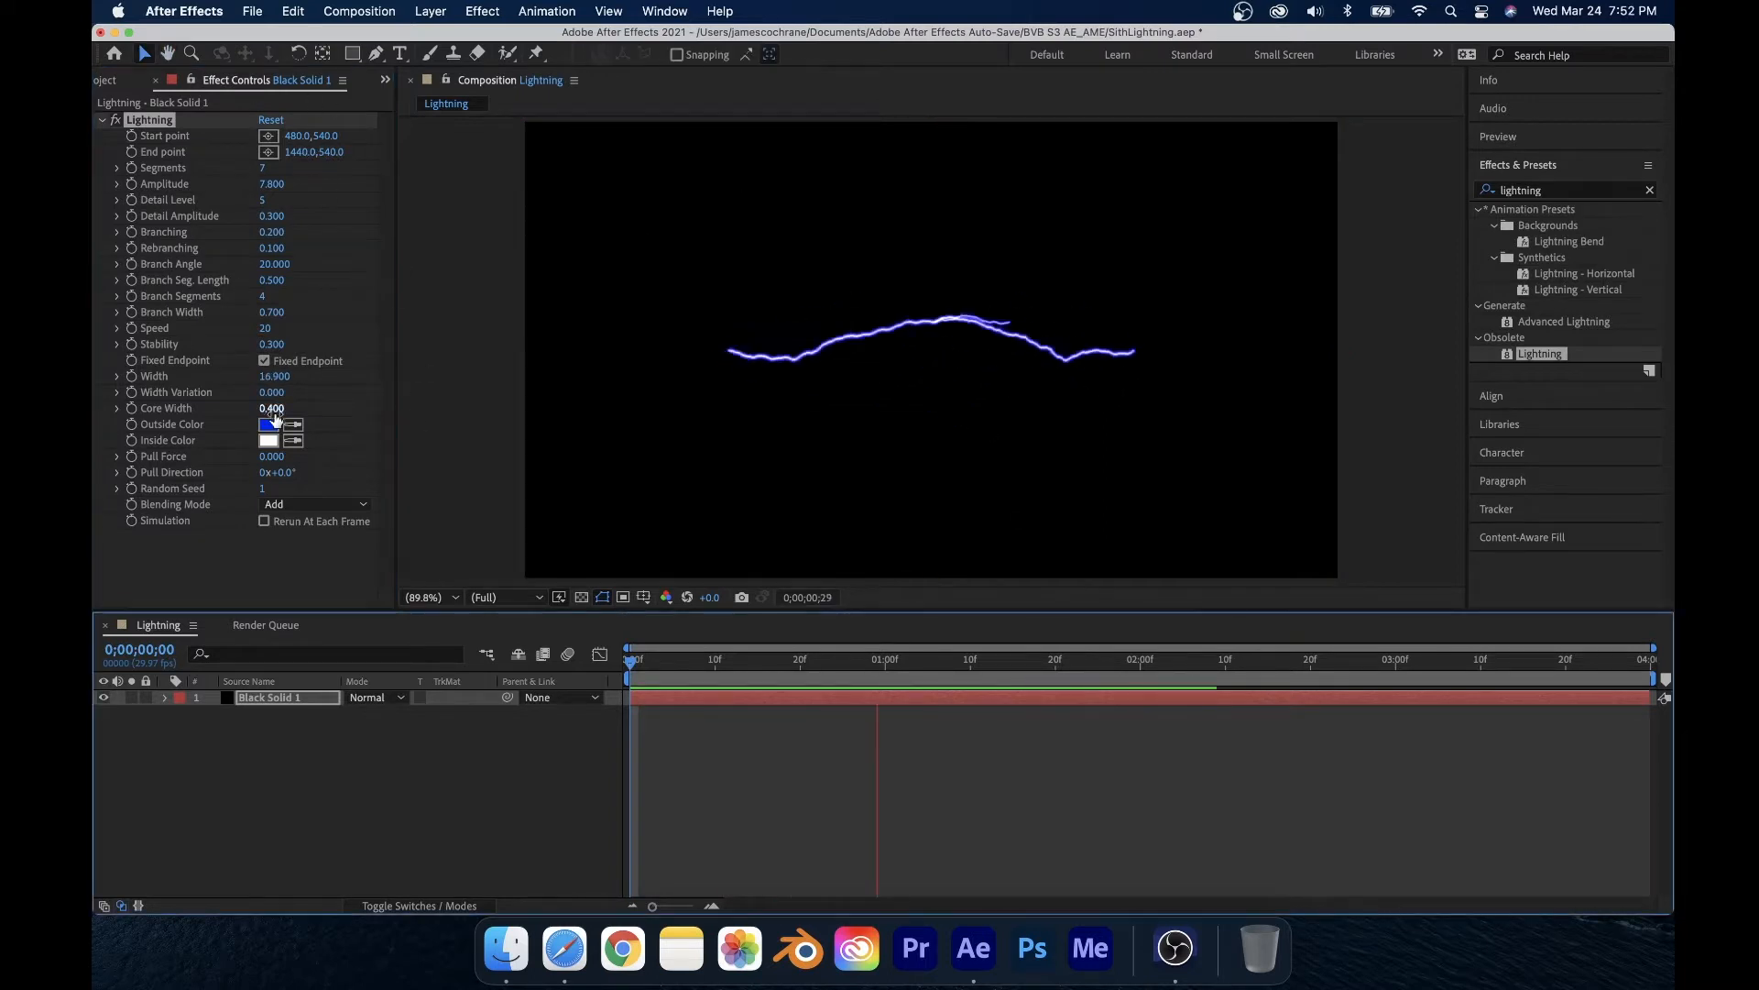
pyautogui.press('space')
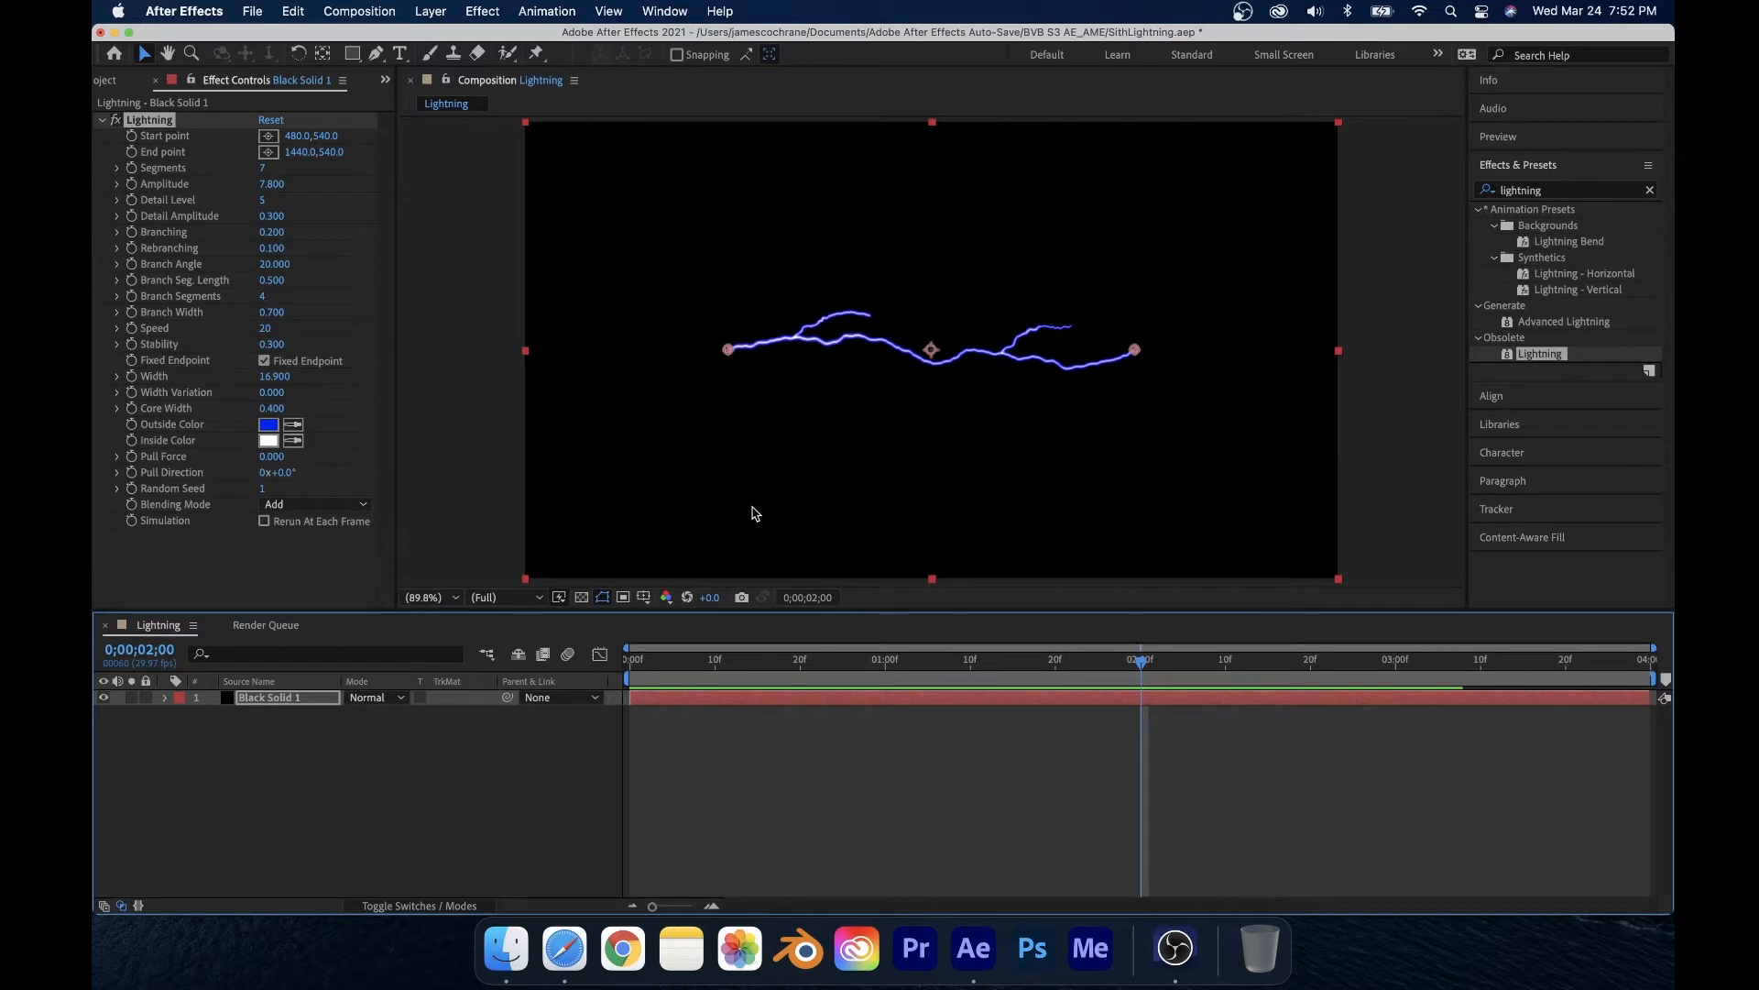
pyautogui.click(582, 598)
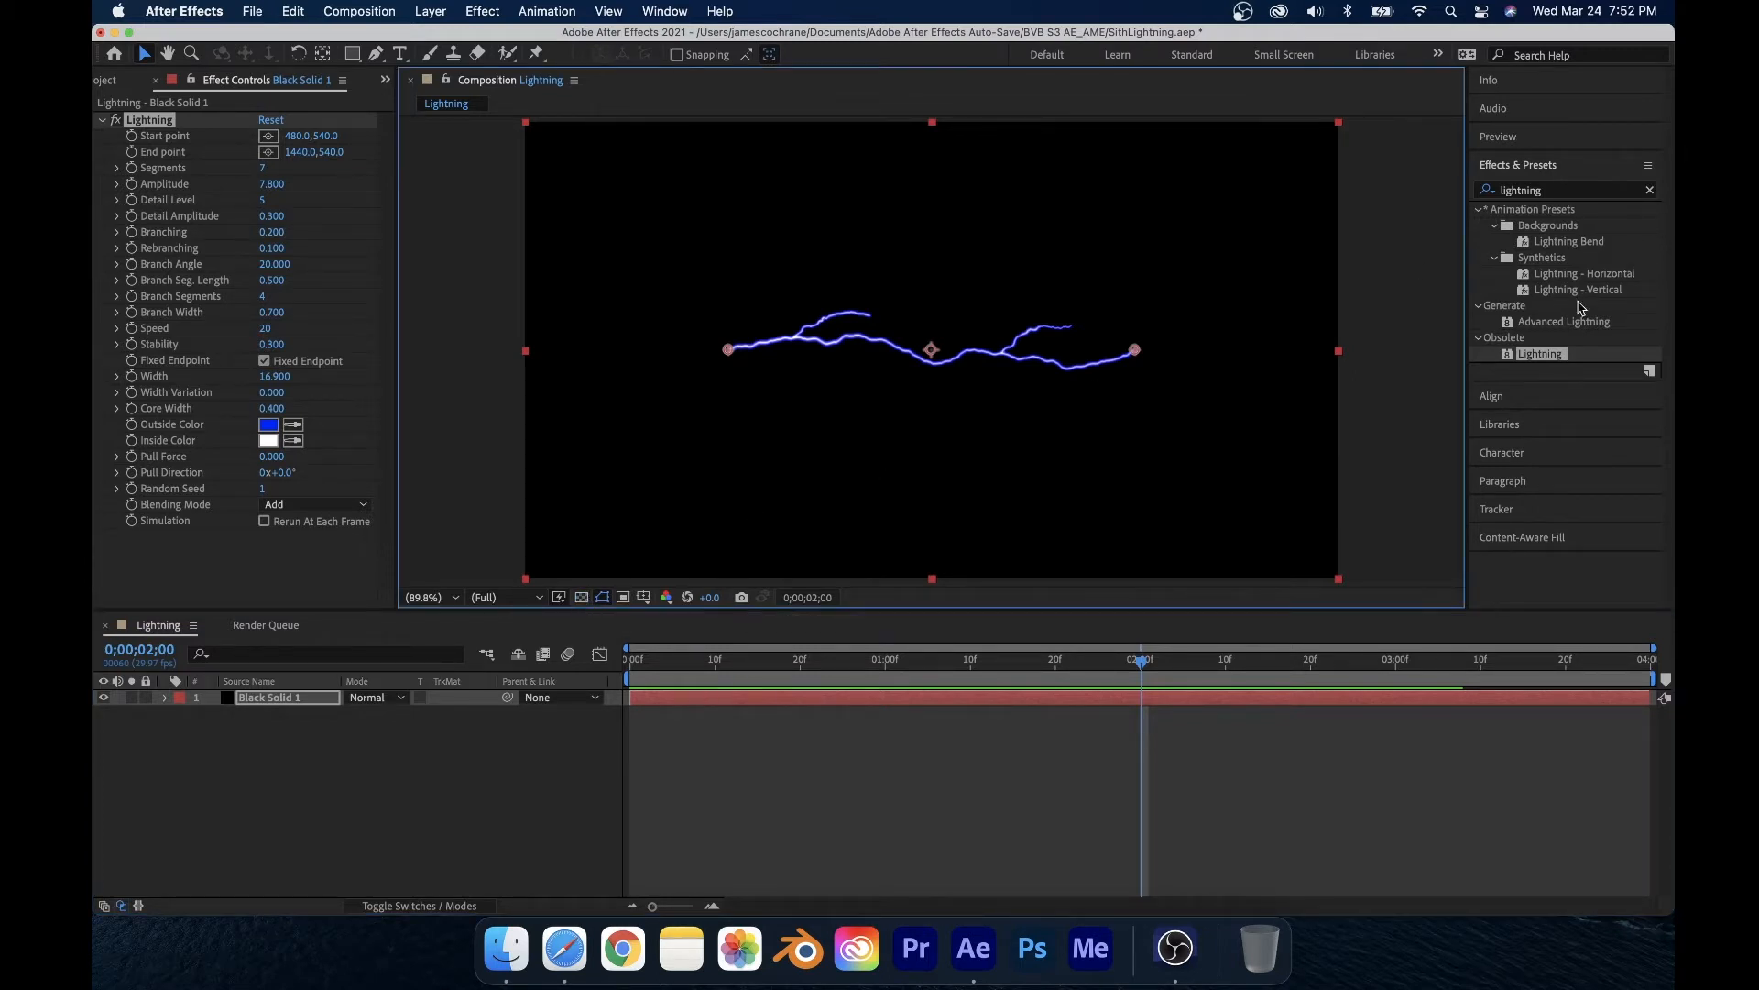
# Step: Set the solid layer's blending mode to Screen
pyautogui.click(385, 699)
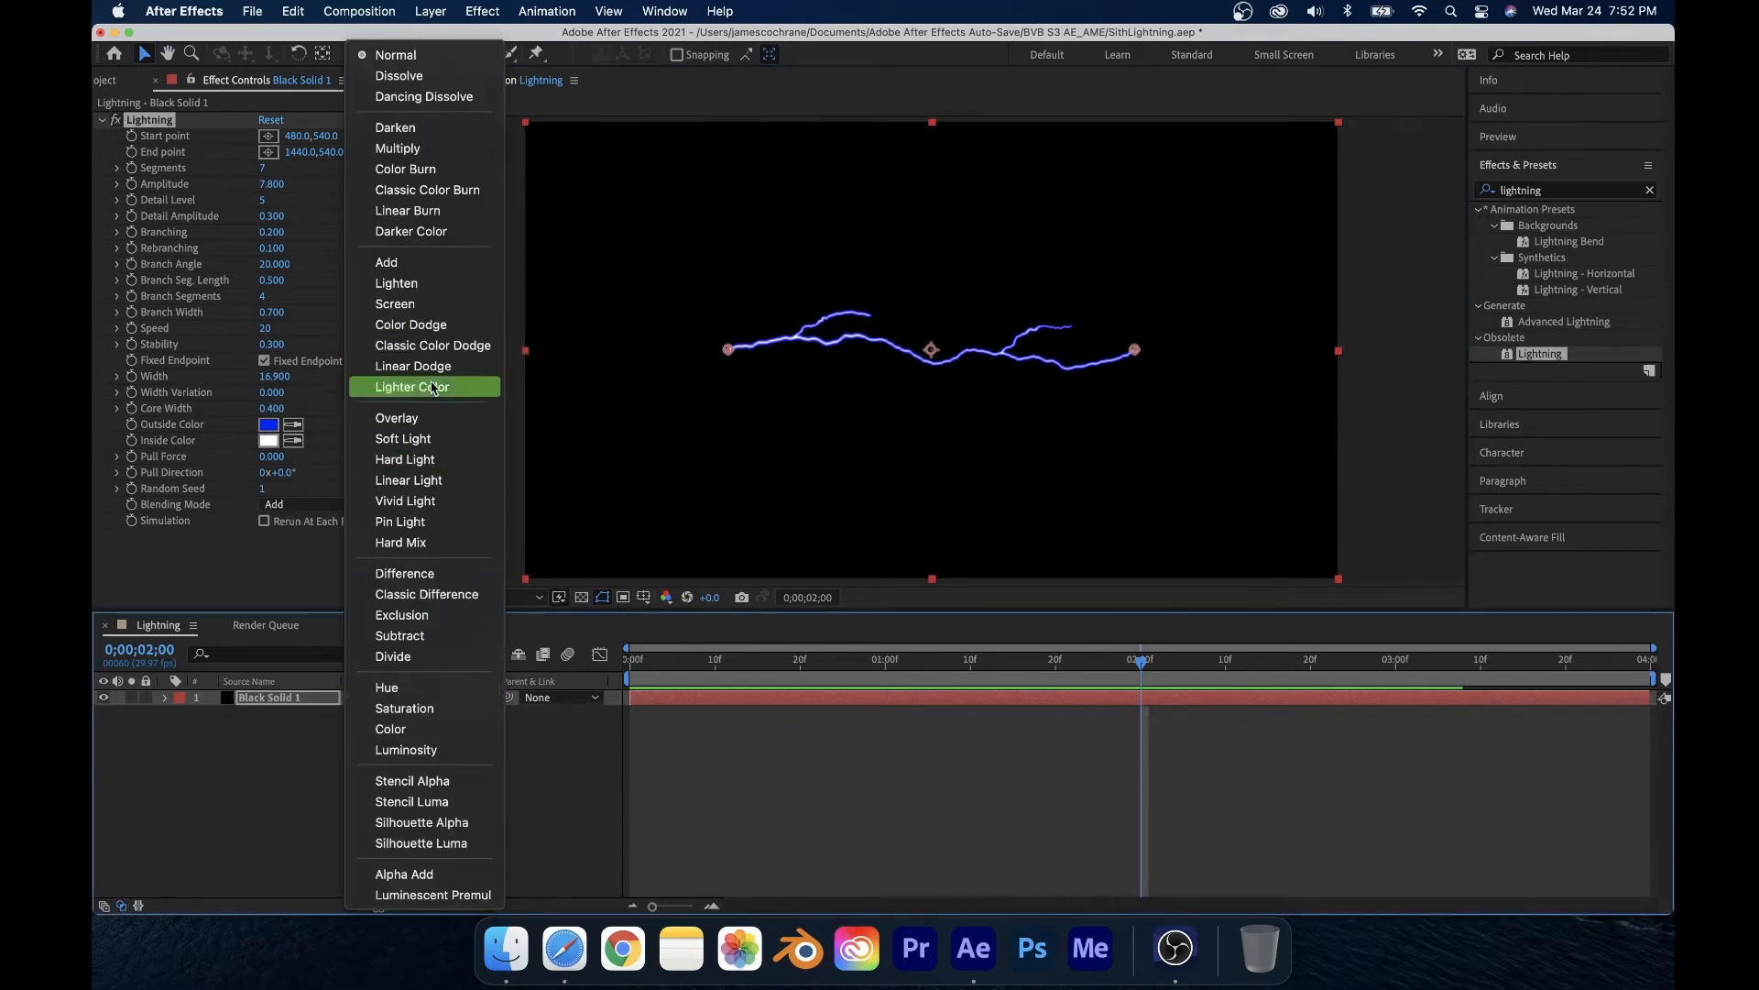
pyautogui.click(409, 304)
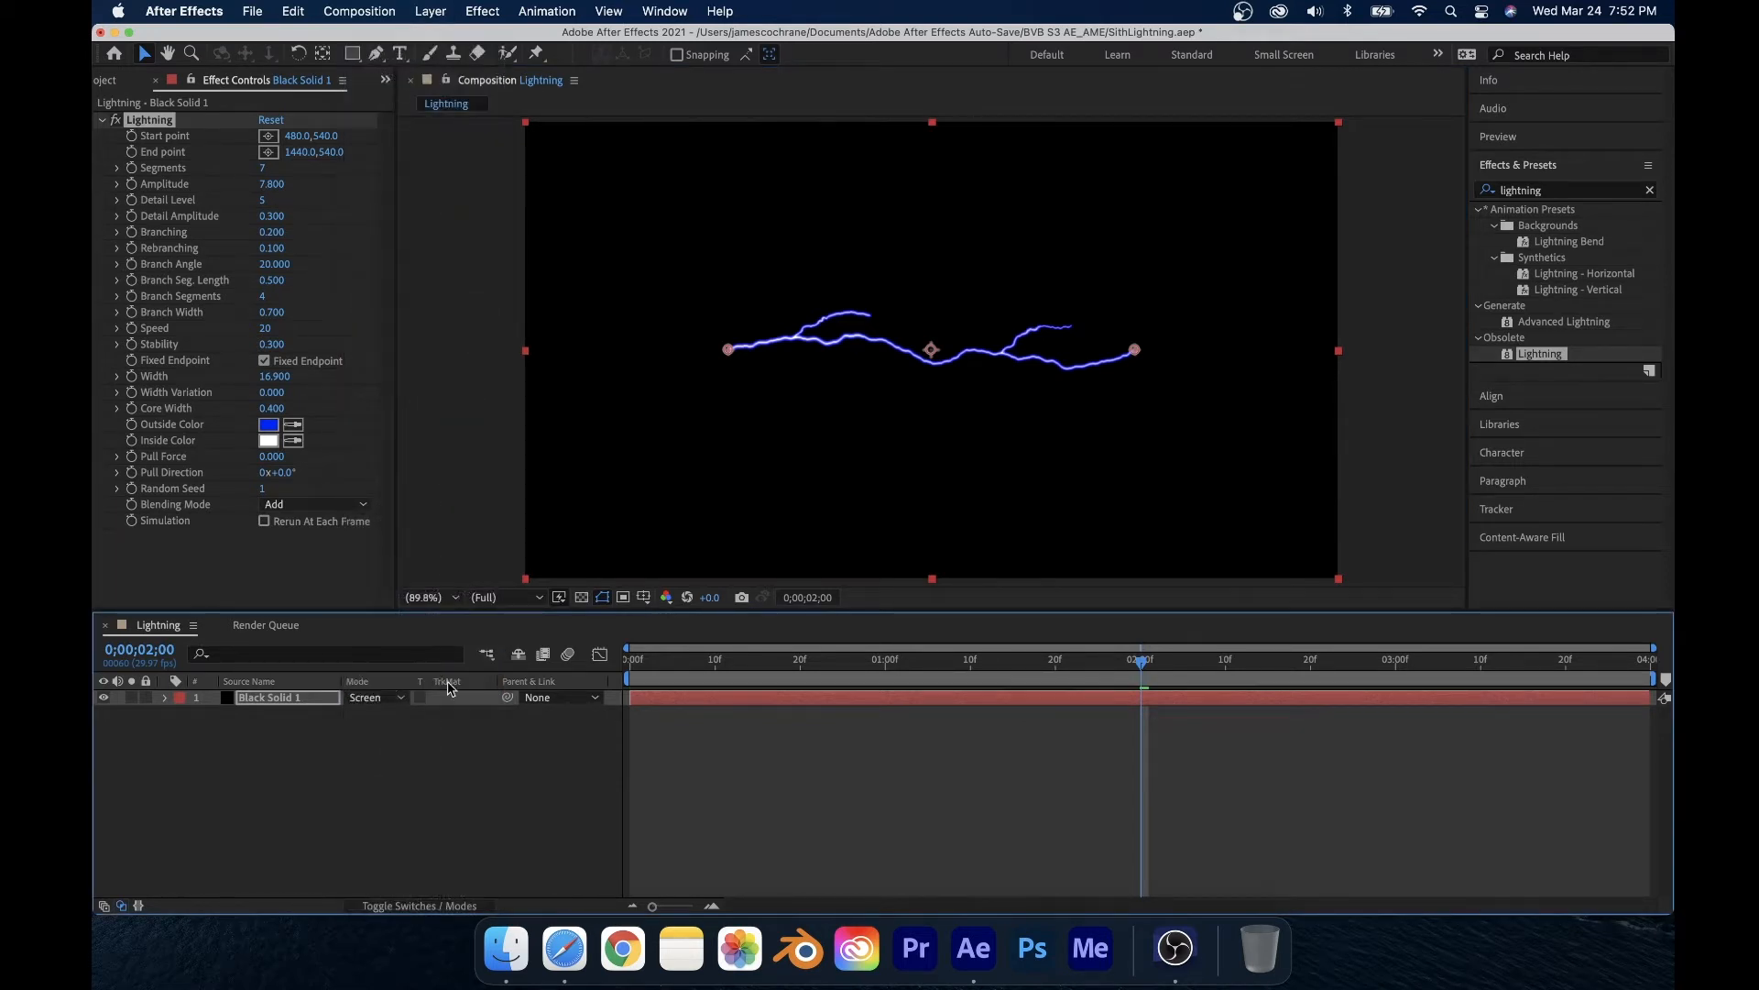
pyautogui.click(458, 904)
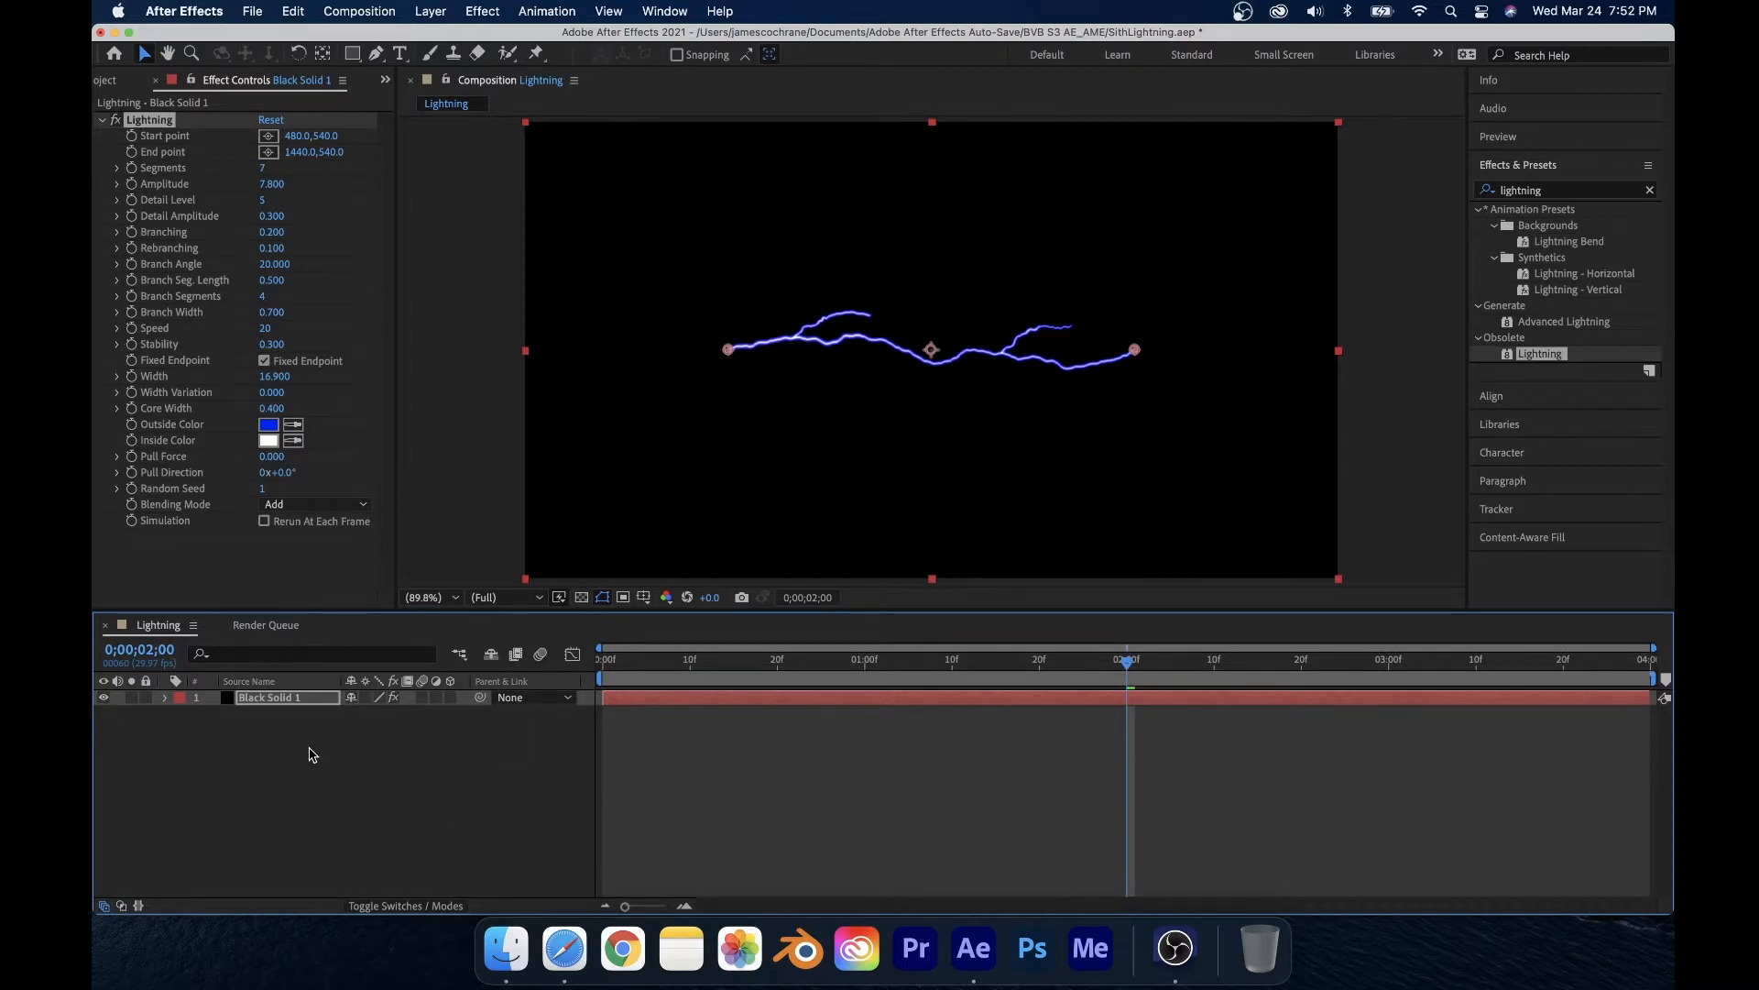
pyautogui.press('F4')
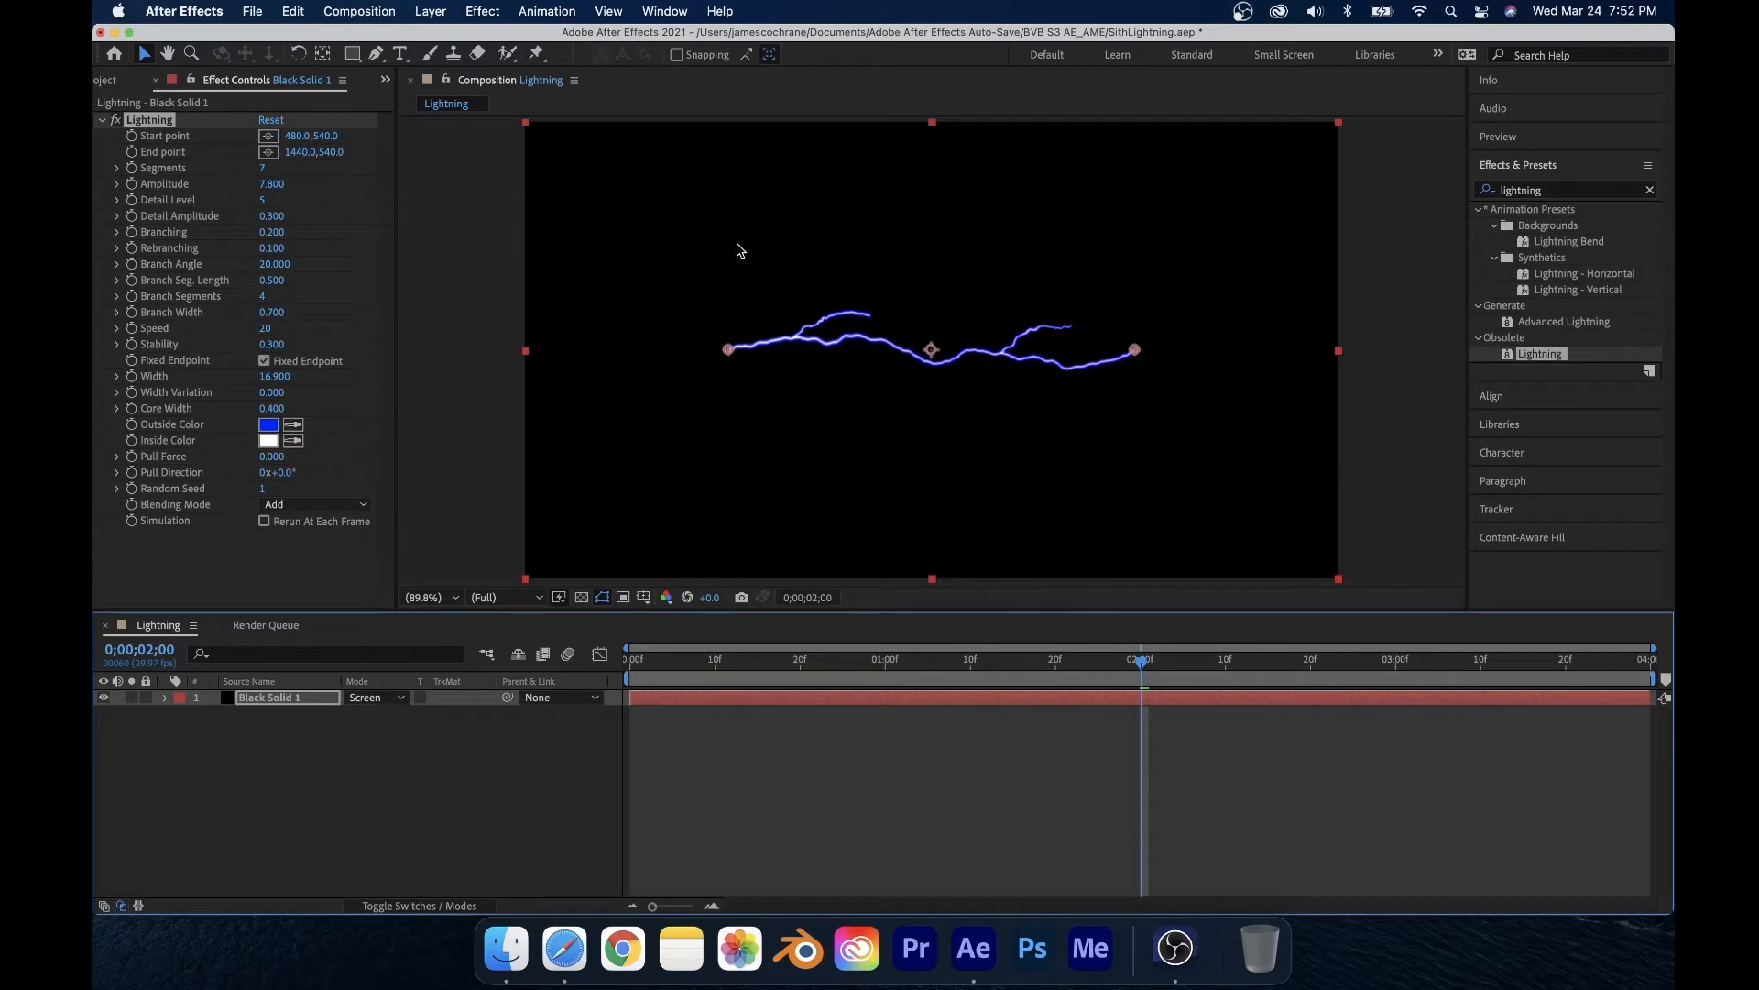
# Step: Search the effects for glow and apply the Stylize Glow effect to the solid
pyautogui.click(1649, 191)
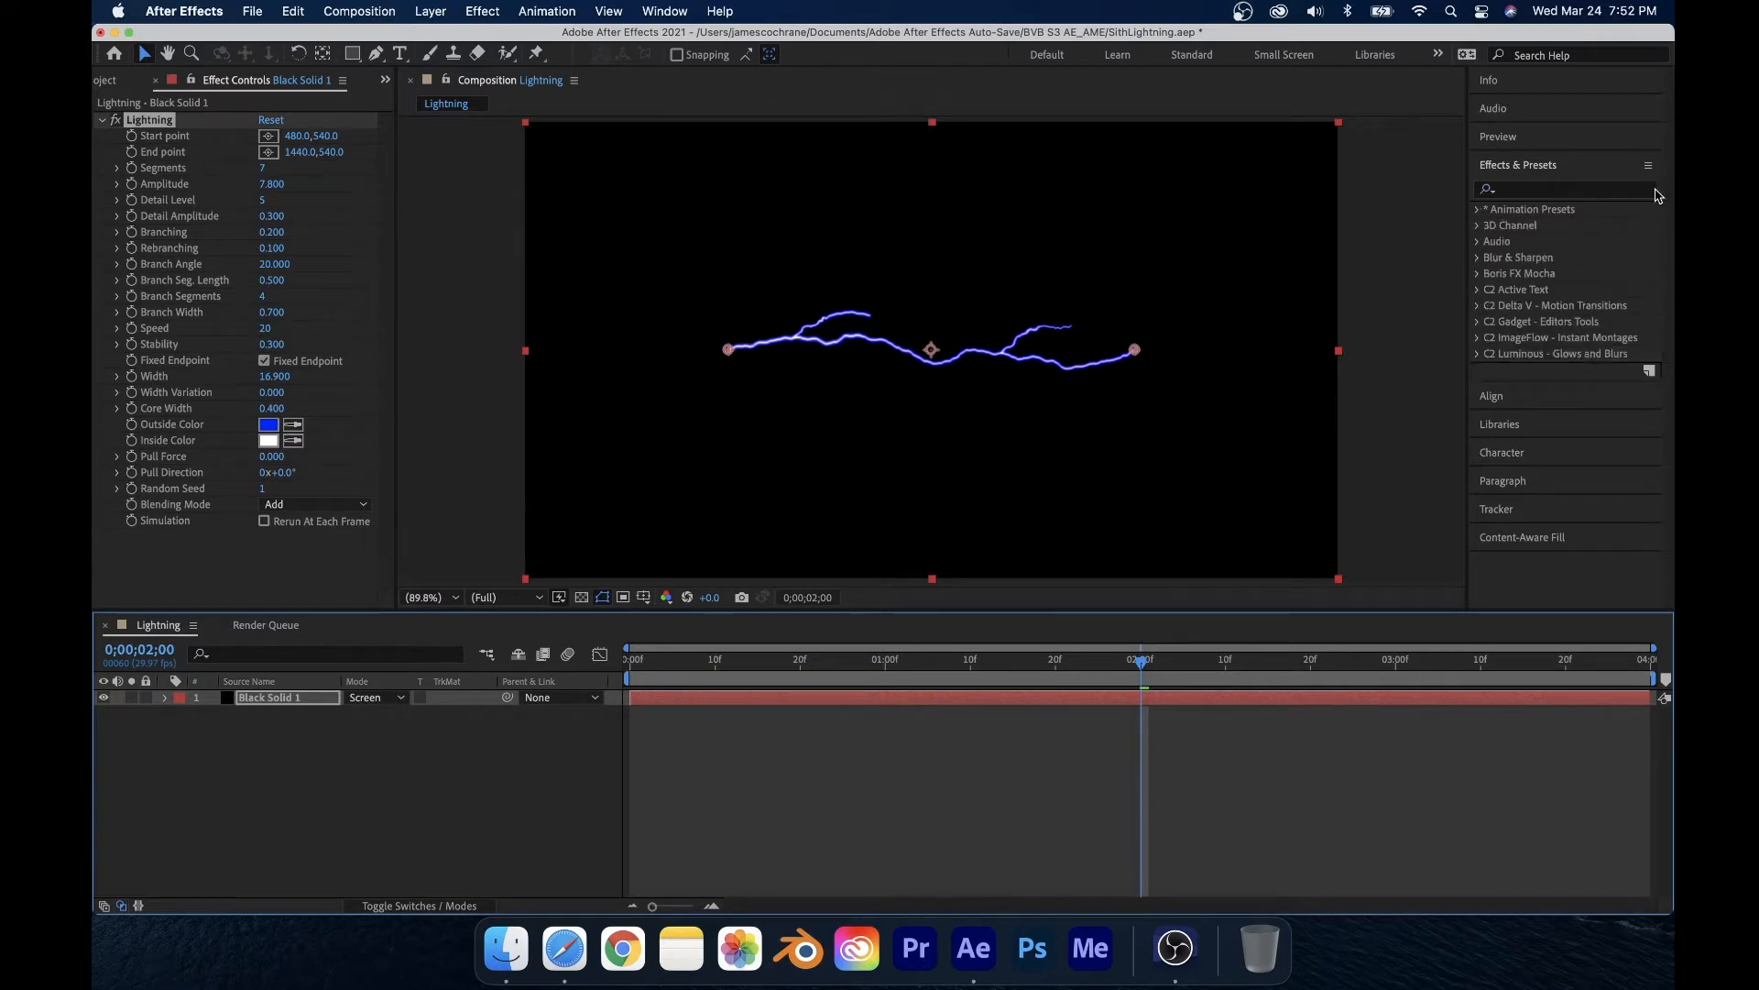
pyautogui.write('glow')
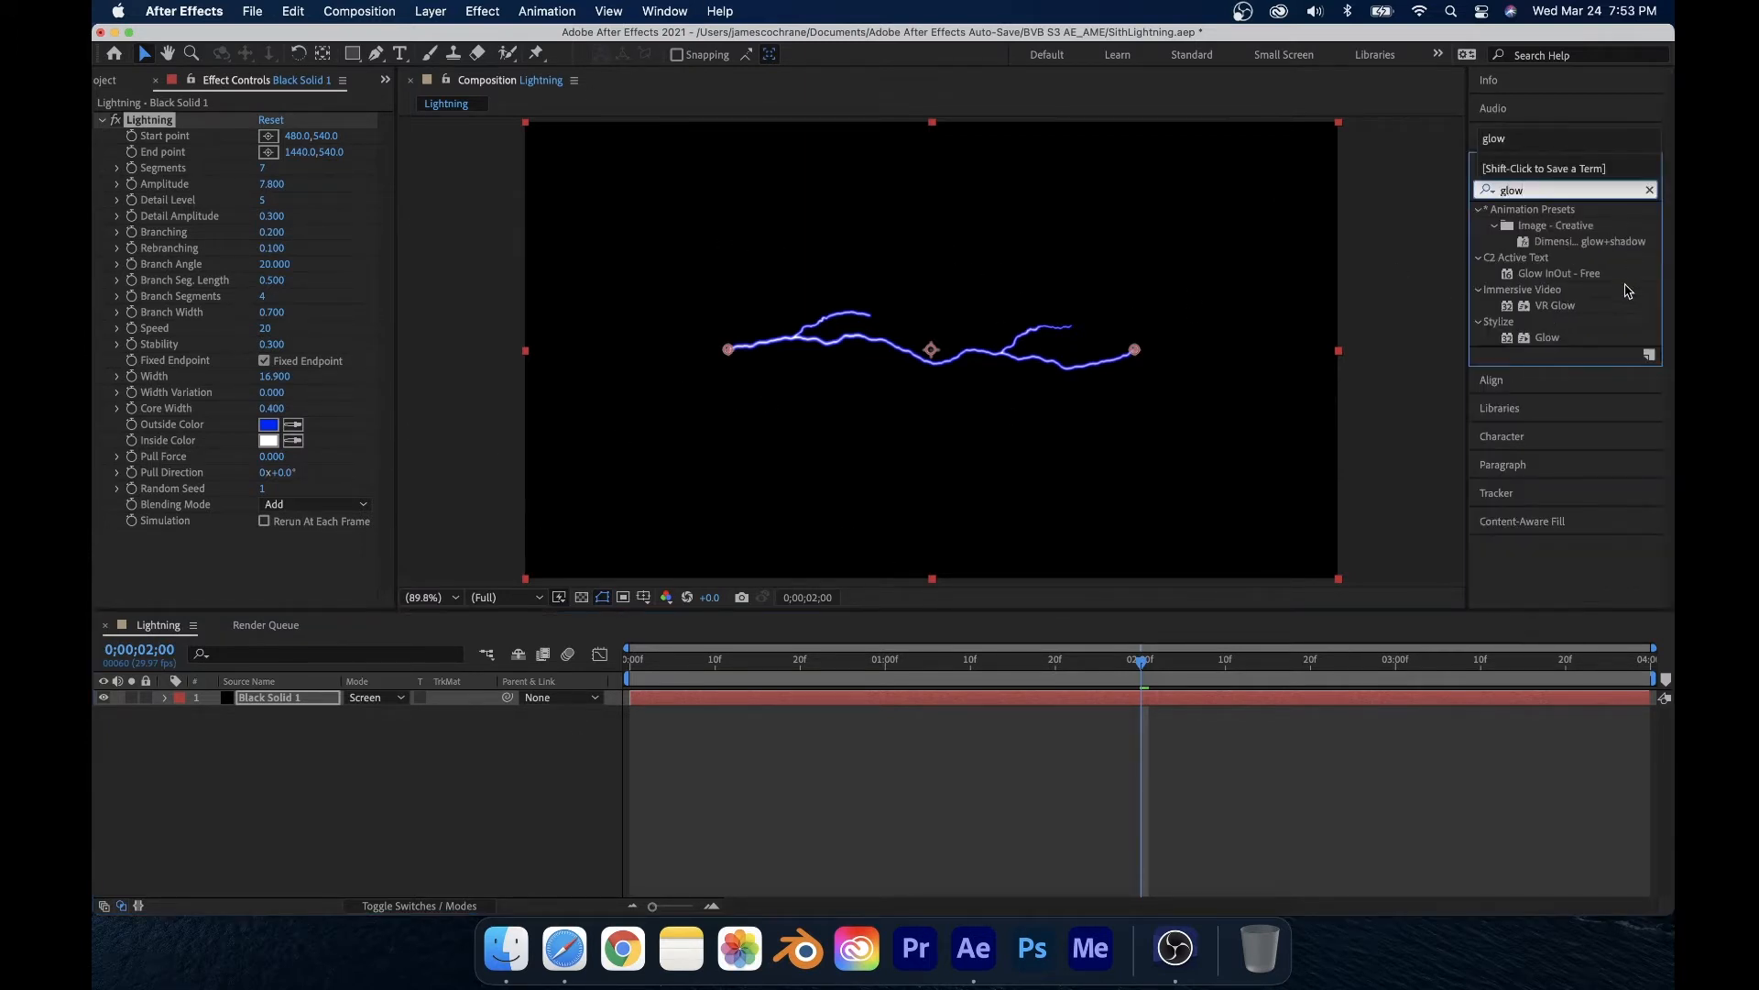
pyautogui.moveTo(1549, 339); pyautogui.dragTo(238, 702)
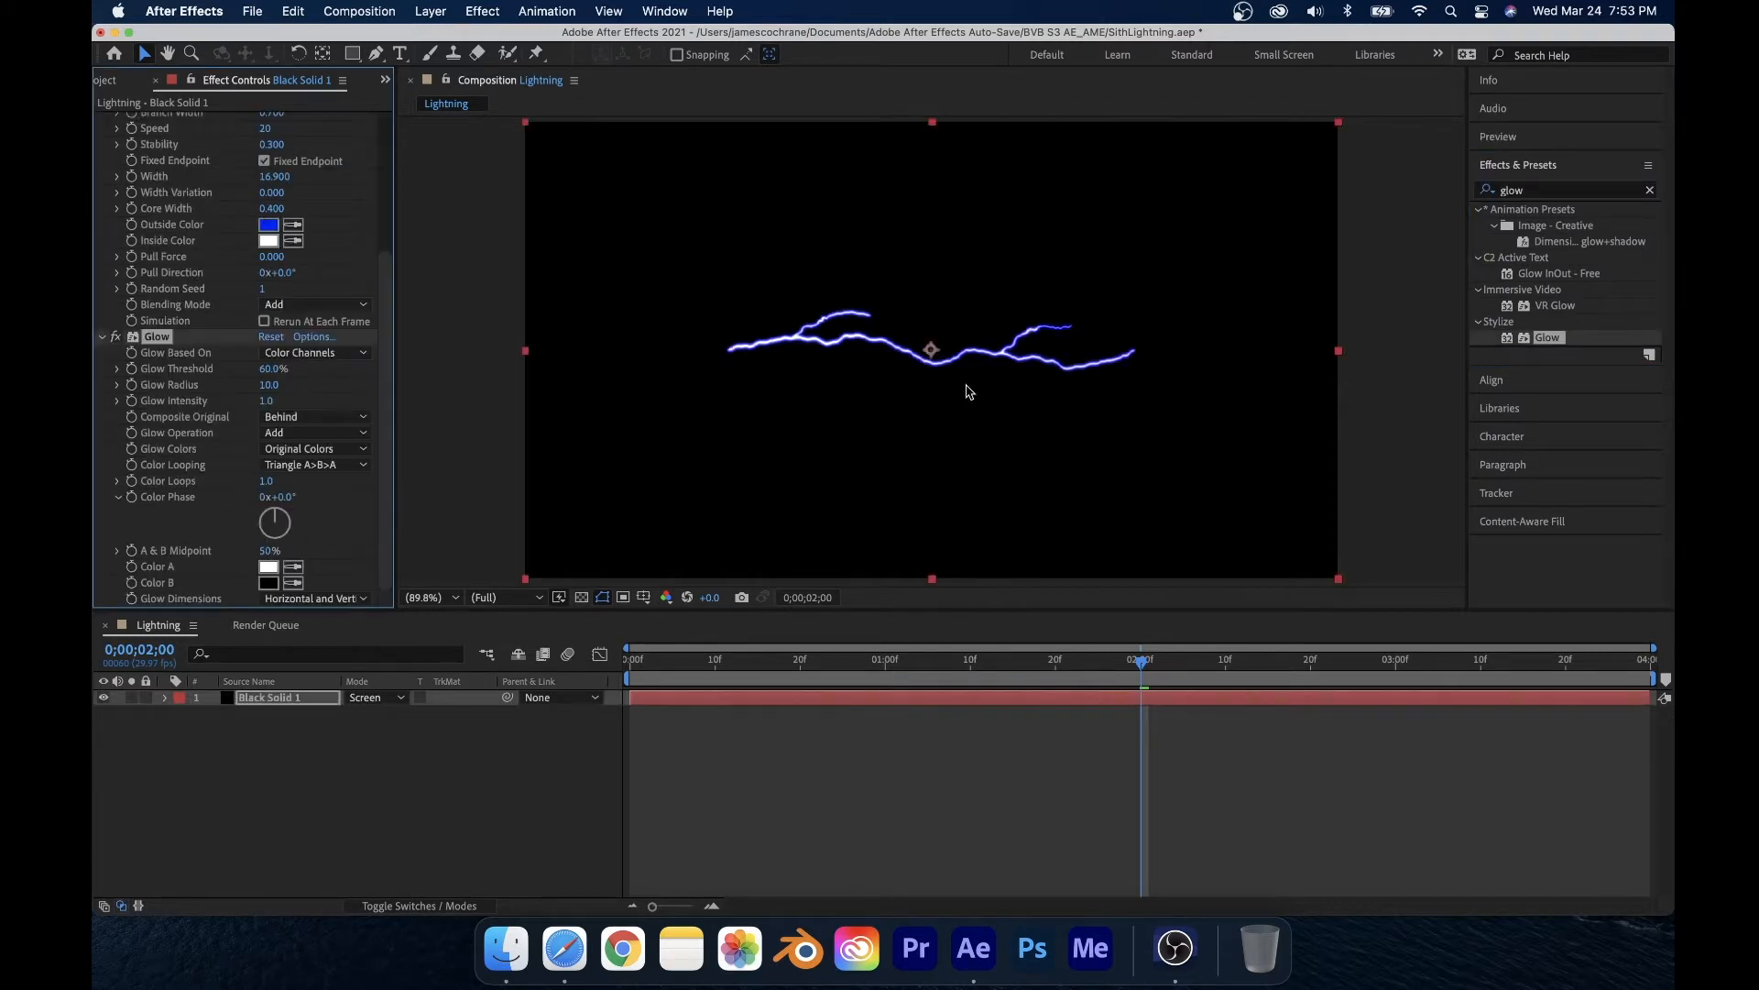
pyautogui.scroll(-1, 705, 403)
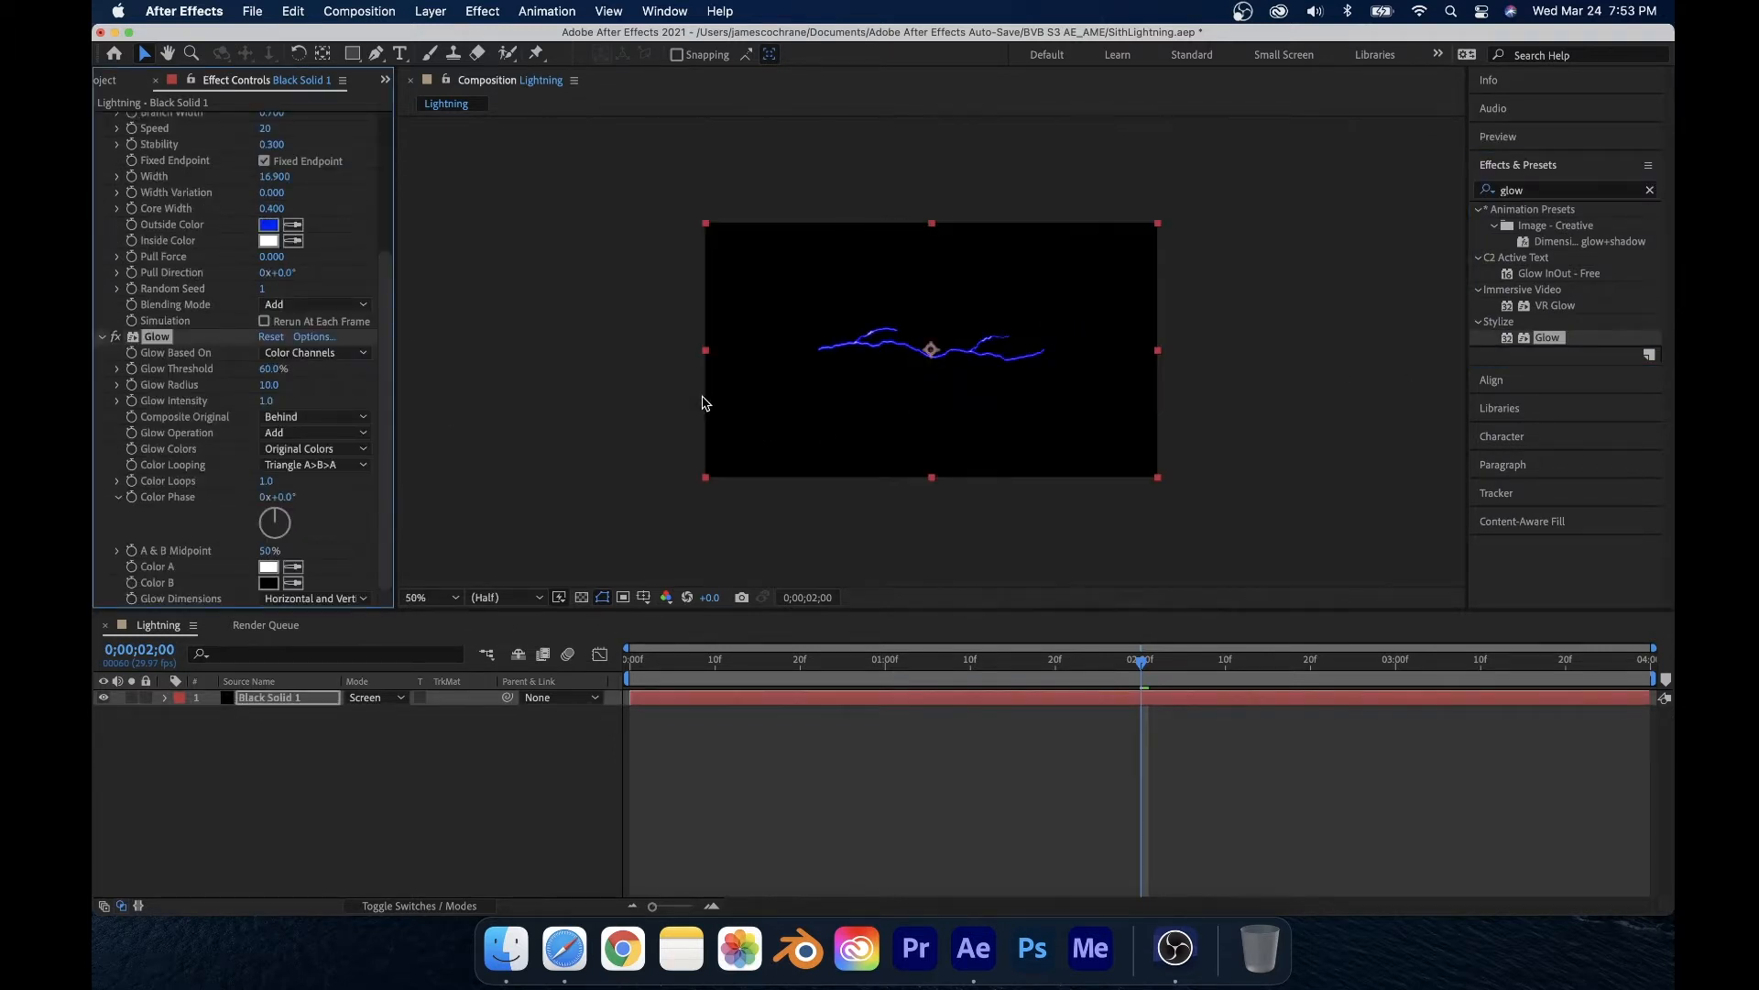
pyautogui.click(431, 597)
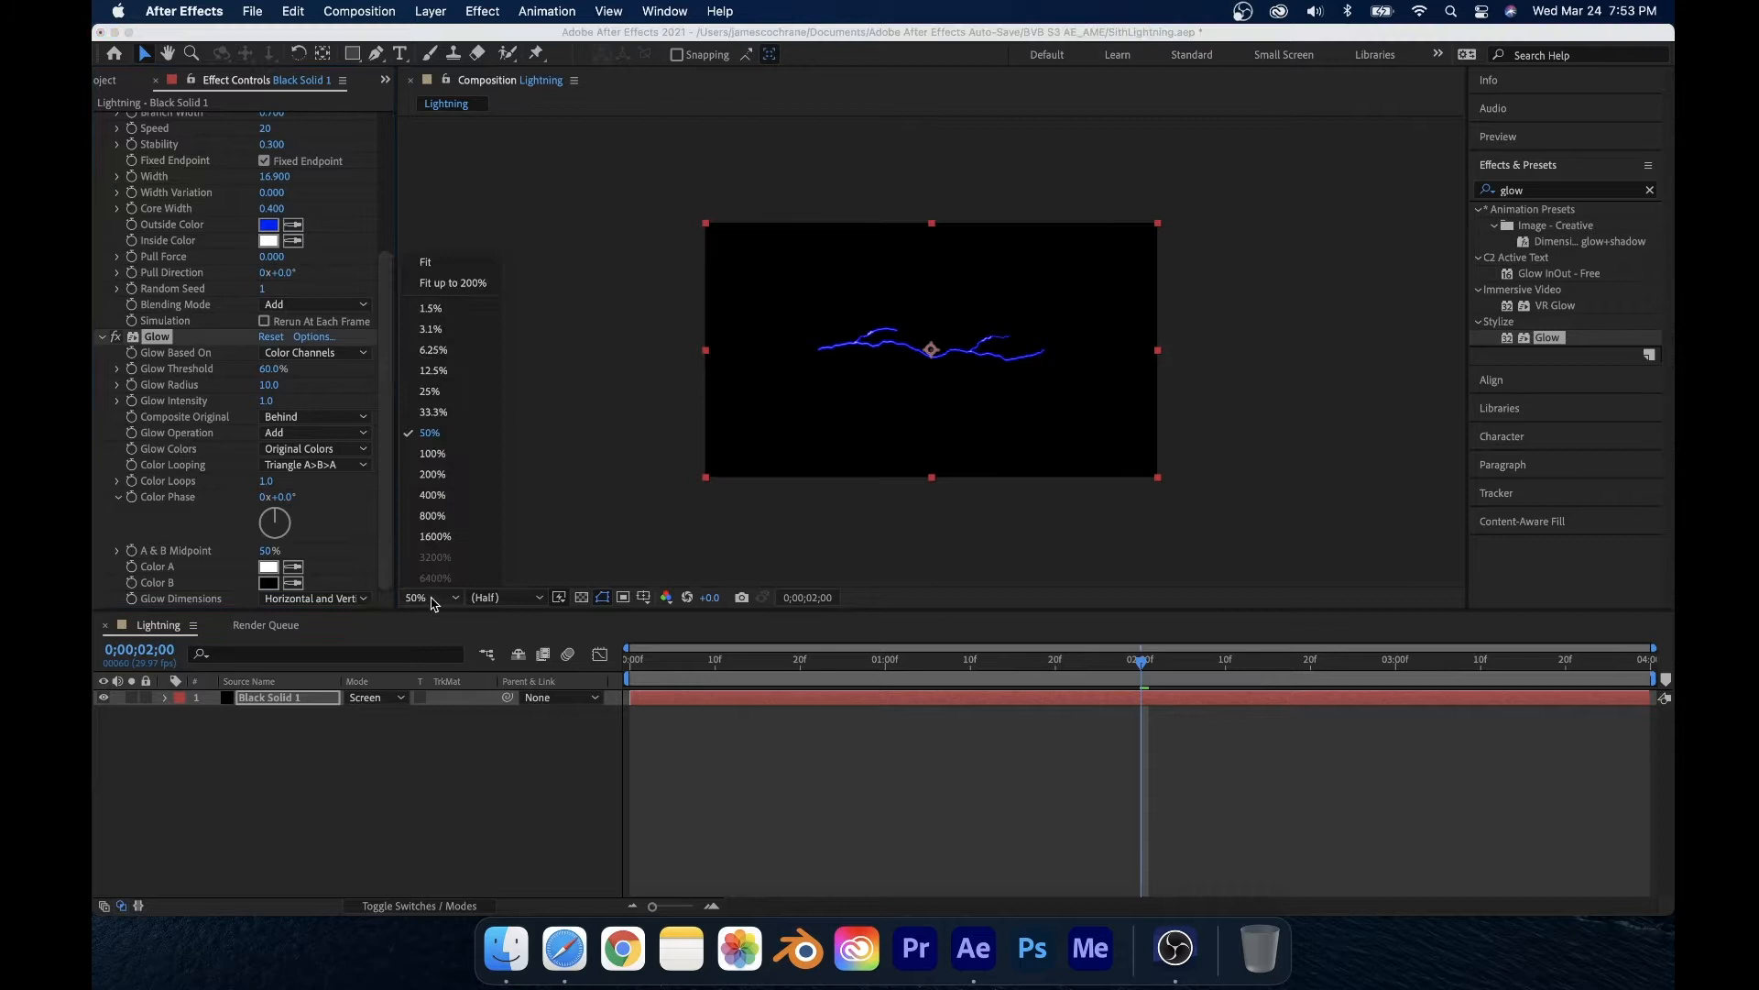
pyautogui.click(484, 261)
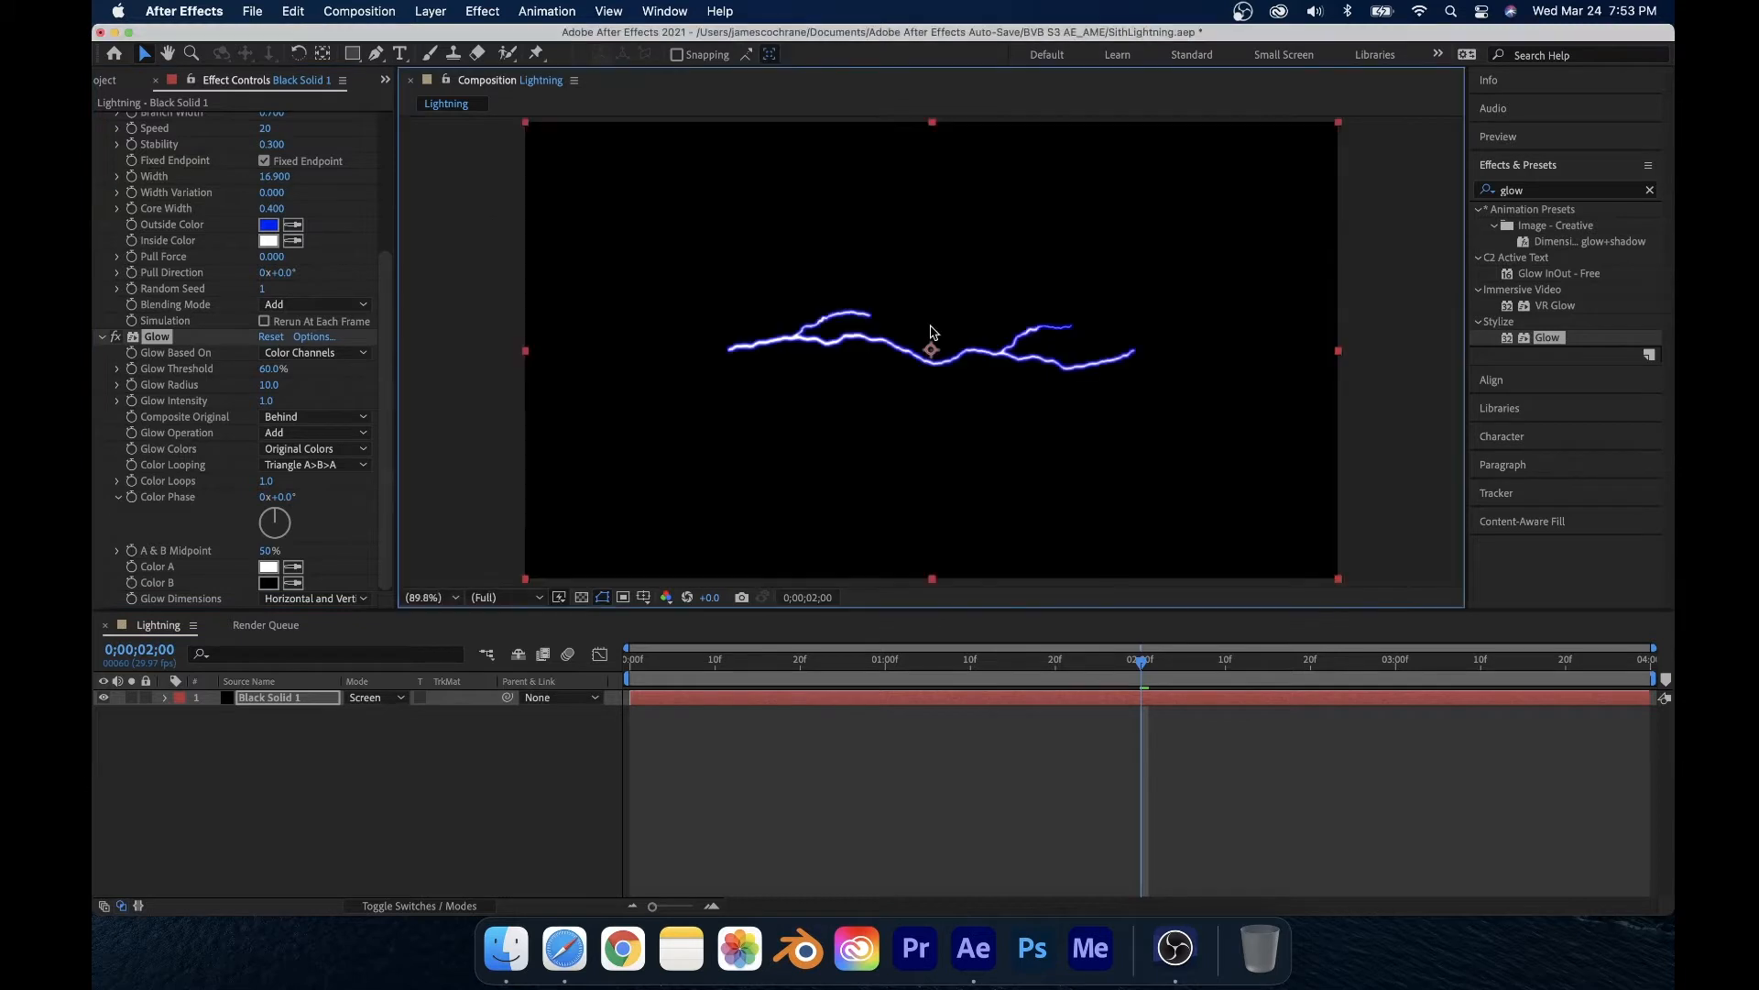
pyautogui.click(117, 337)
pyautogui.click(116, 337)
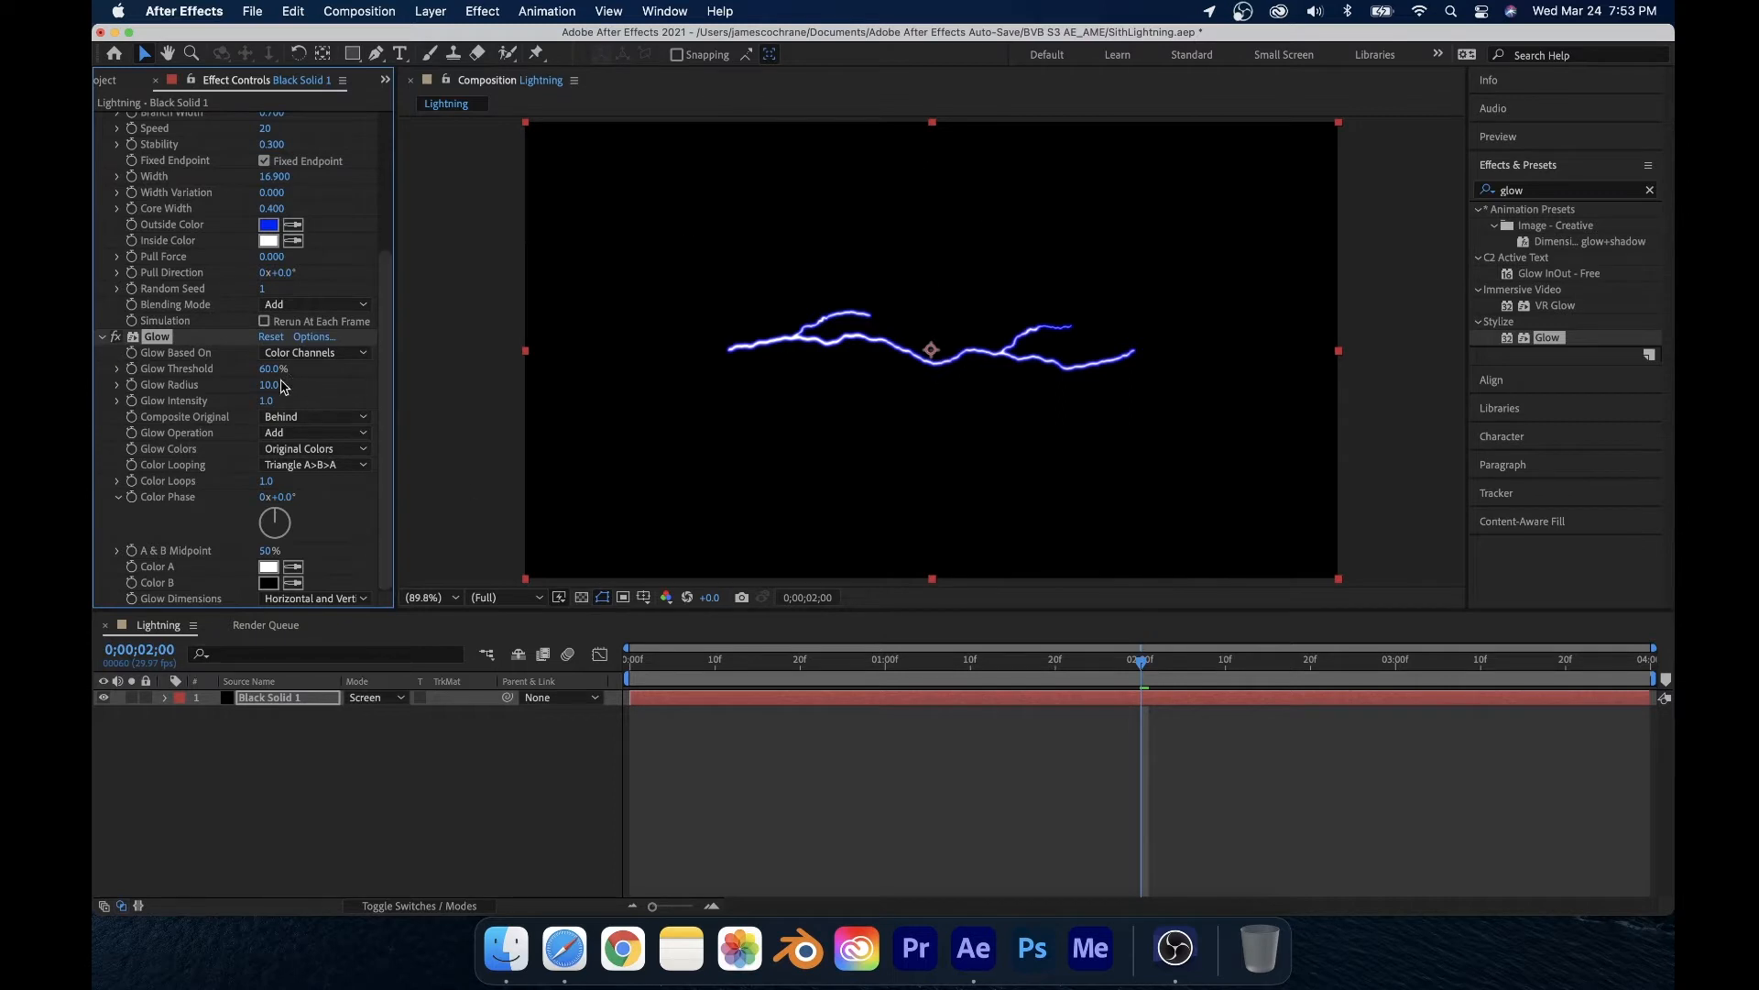
# Step: Set the Glow Radius to 337, Glow Intensity to 4 and Glow Threshold to 47.5%
pyautogui.moveTo(268, 386); pyautogui.dragTo(707, 381)
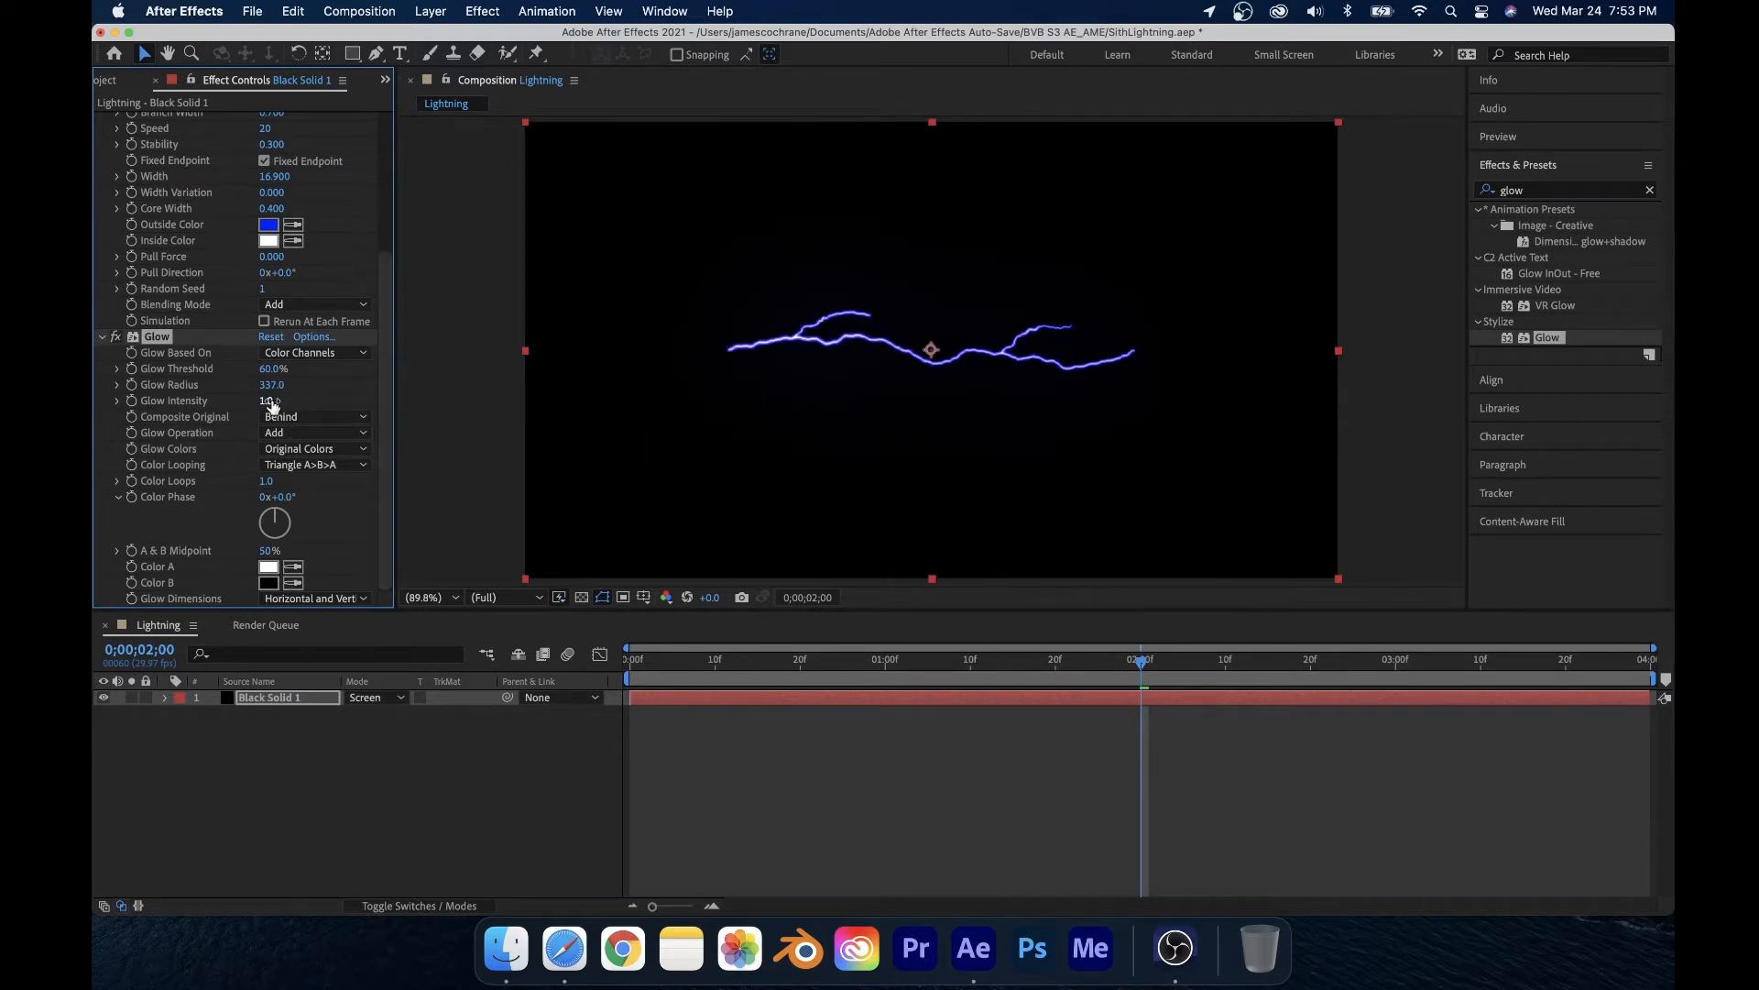
pyautogui.moveTo(266, 400); pyautogui.dragTo(1025, 344)
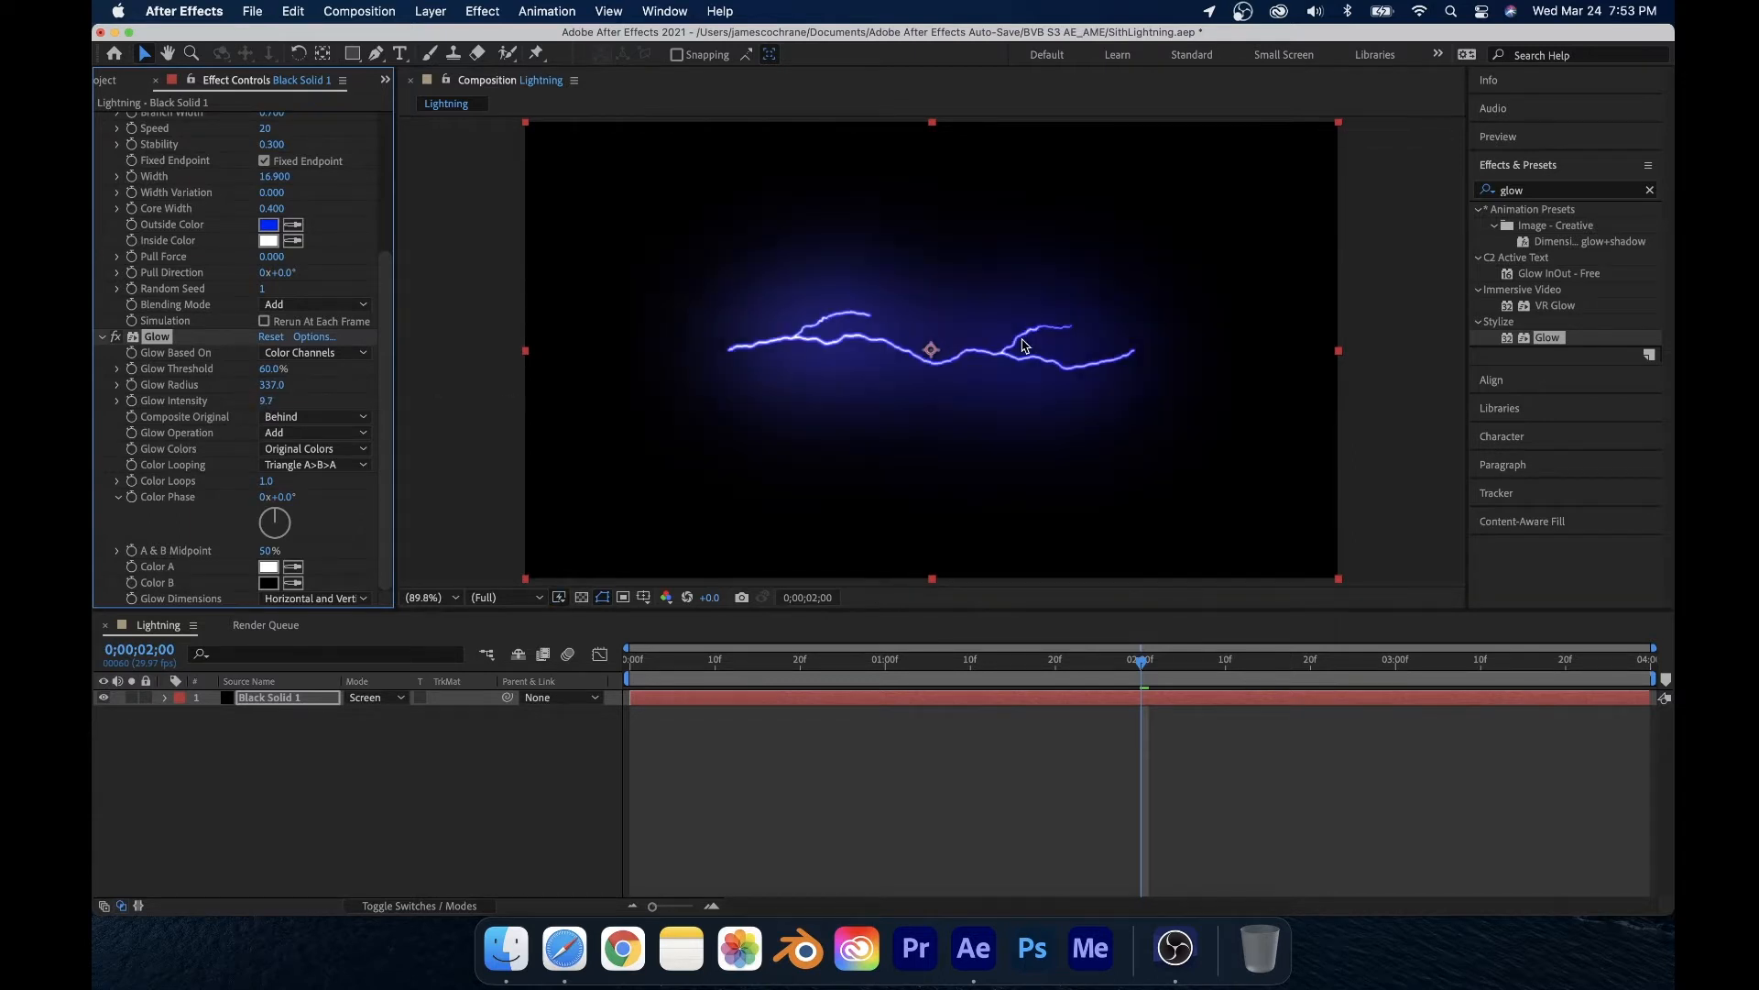
pyautogui.moveTo(265, 400); pyautogui.dragTo(145, 427)
pyautogui.click(265, 400)
pyautogui.press('Return')
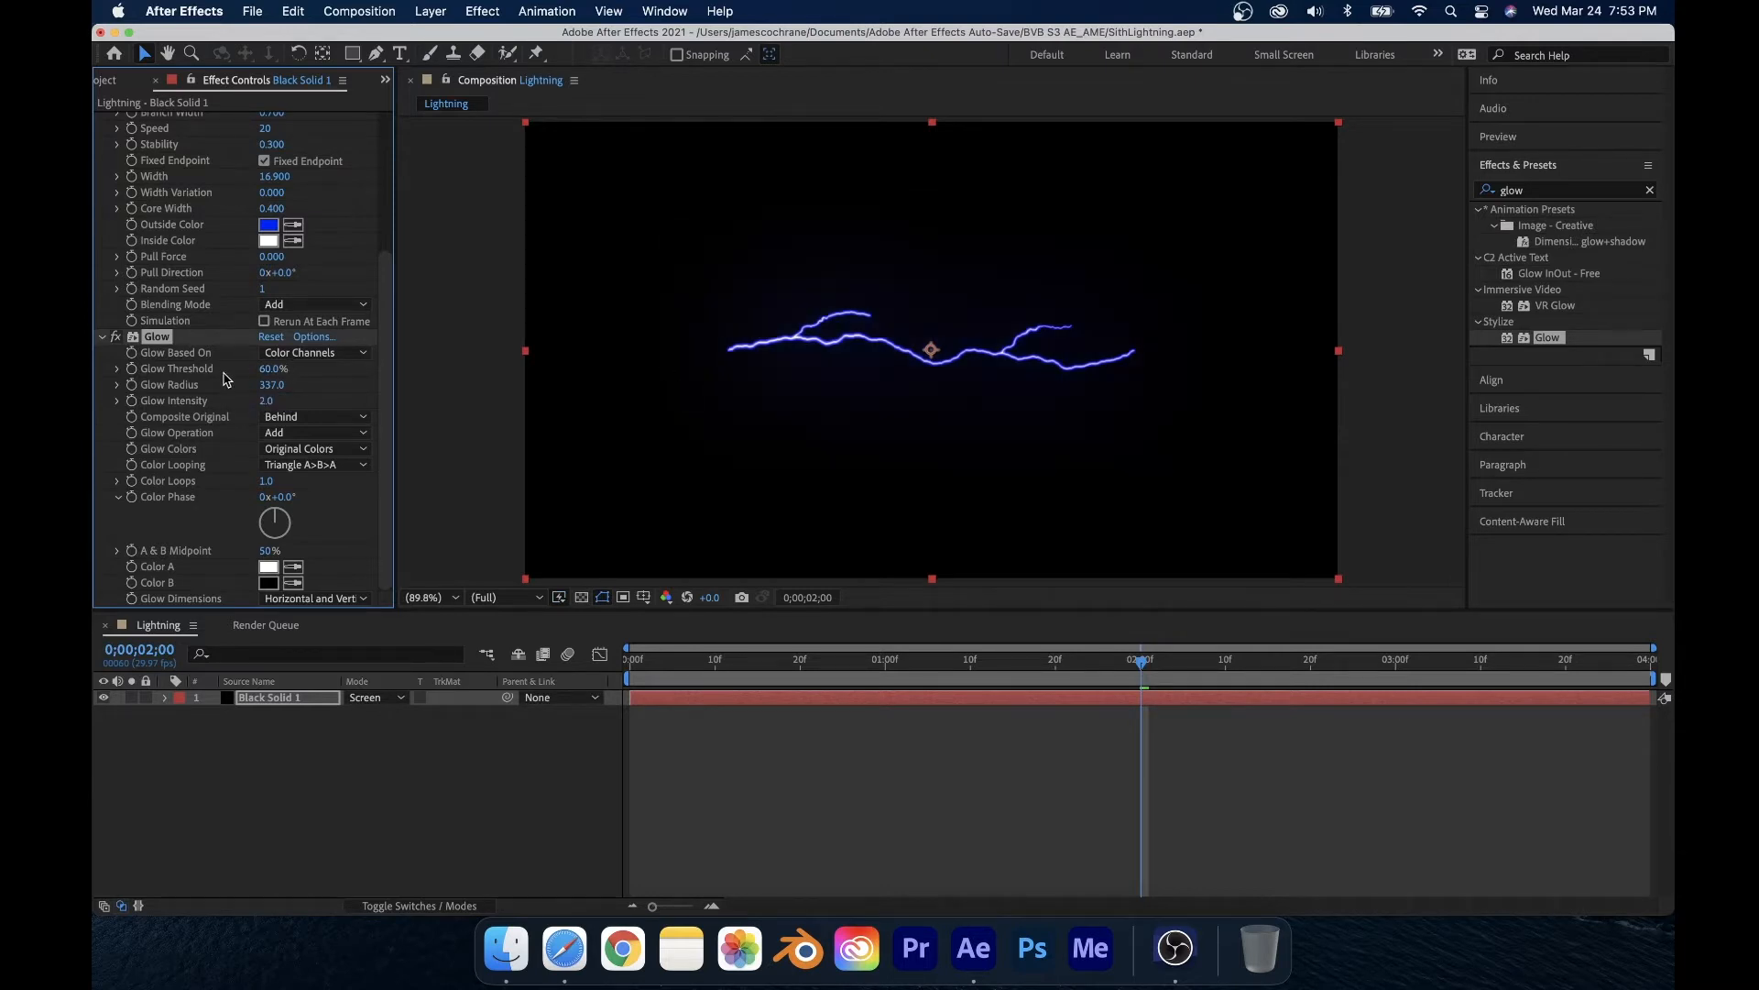
pyautogui.moveTo(261, 403); pyautogui.dragTo(394, 378)
pyautogui.moveTo(267, 367); pyautogui.dragTo(192, 423)
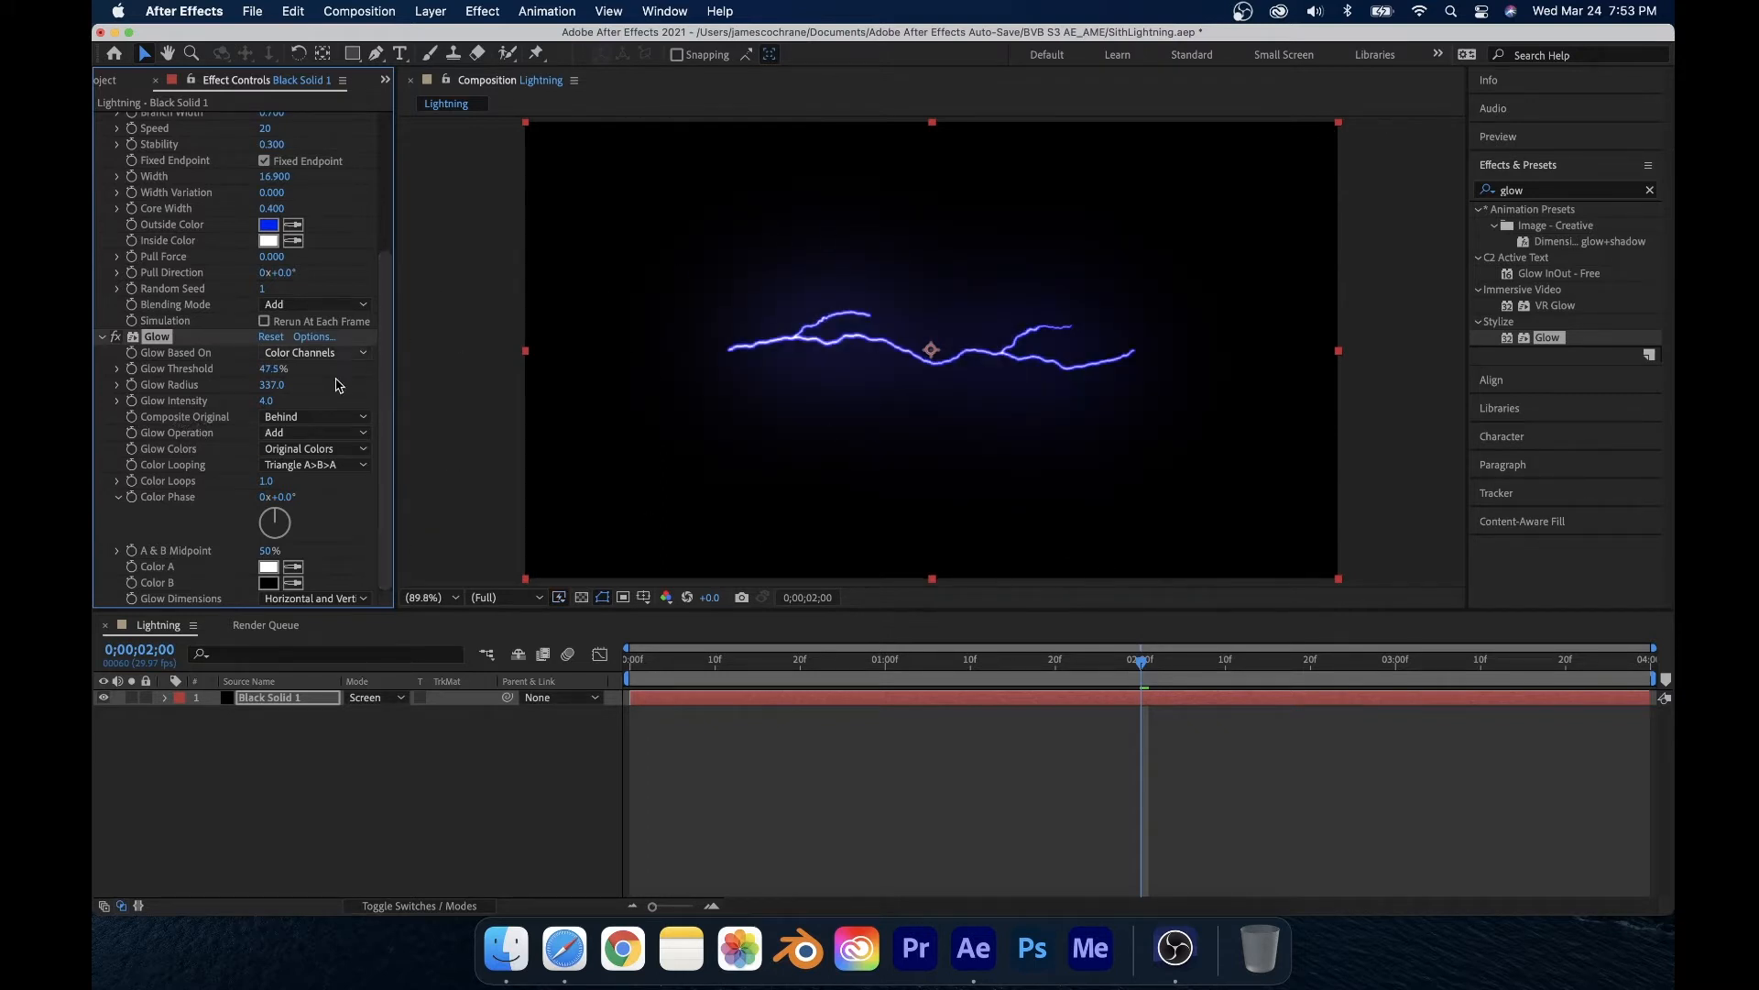
# Step: Change the Lightning Outside Color to red
pyautogui.scroll(6, 174, 431)
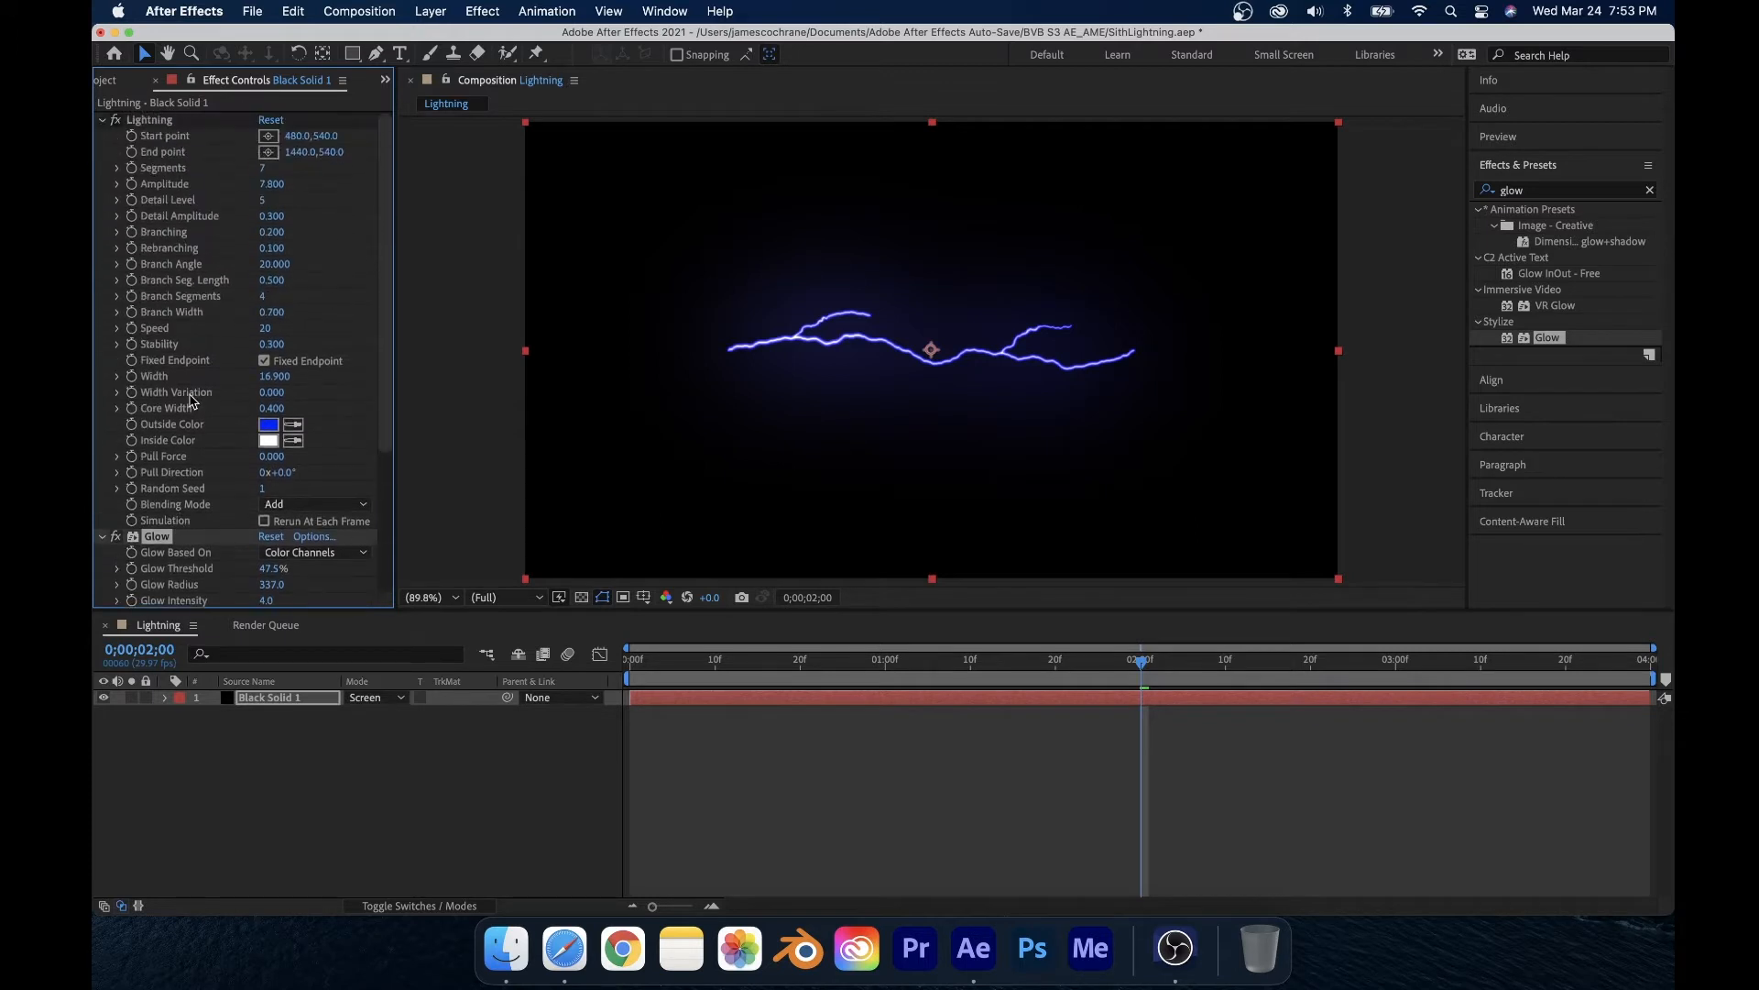
pyautogui.click(270, 426)
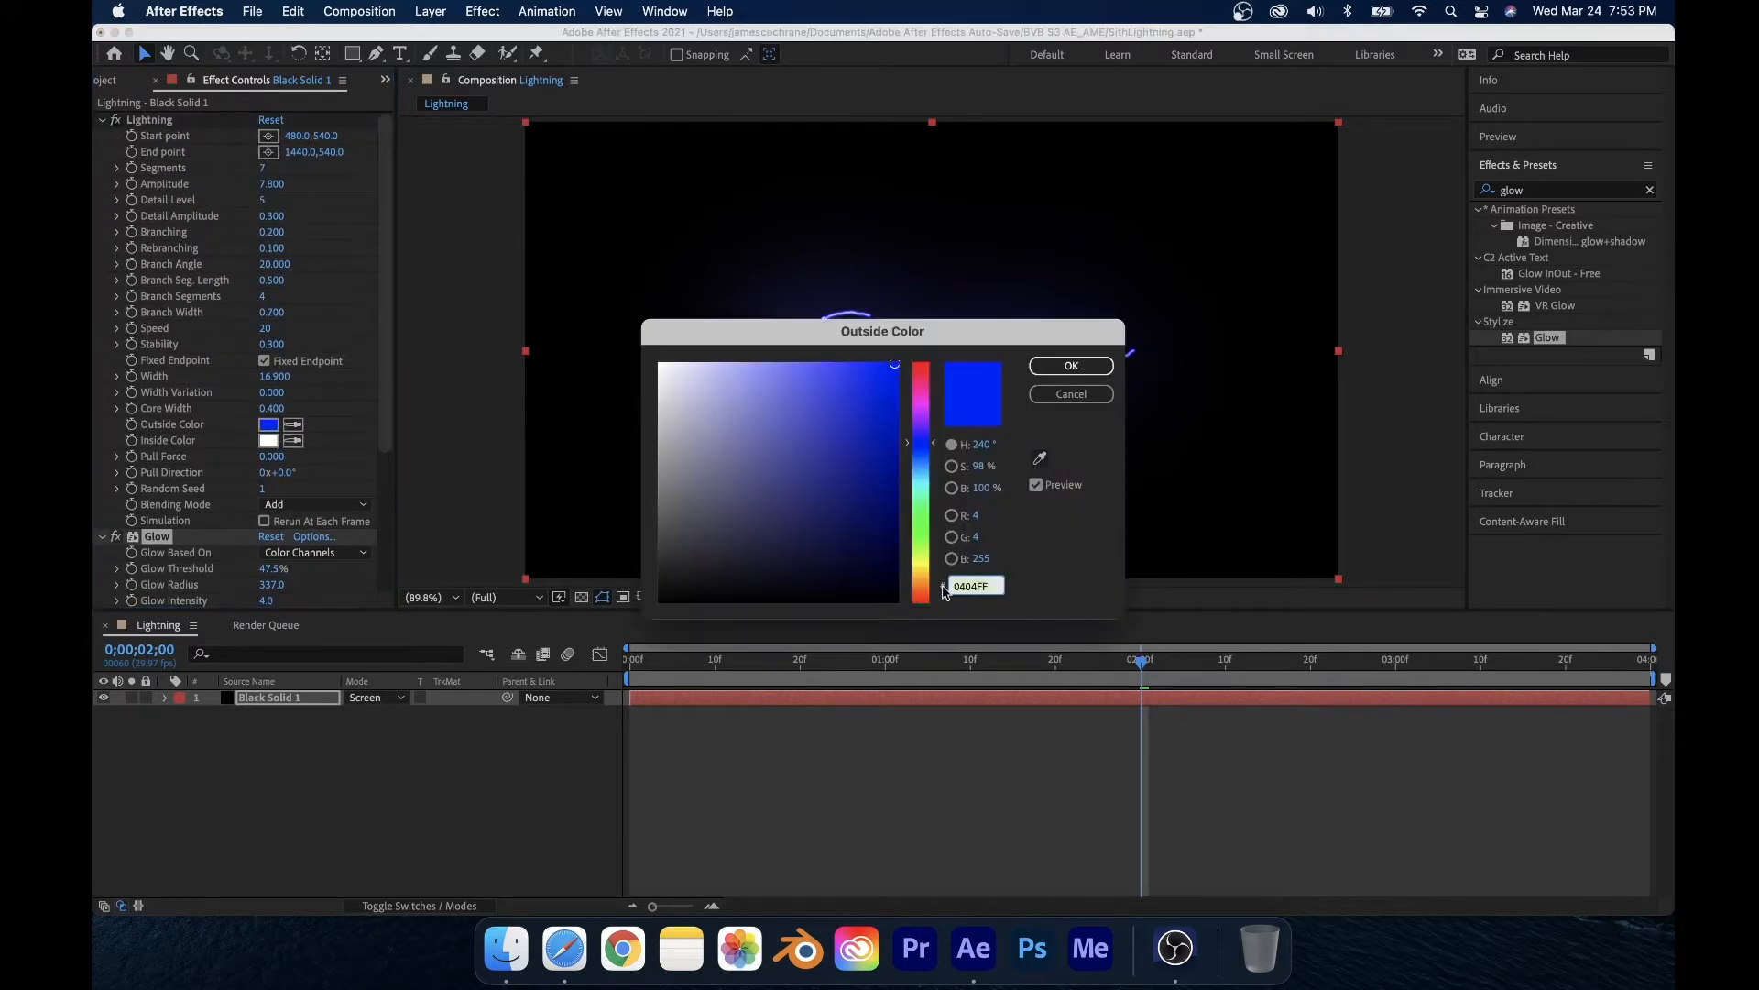
pyautogui.moveTo(944, 591); pyautogui.dragTo(944, 605)
pyautogui.click(1054, 366)
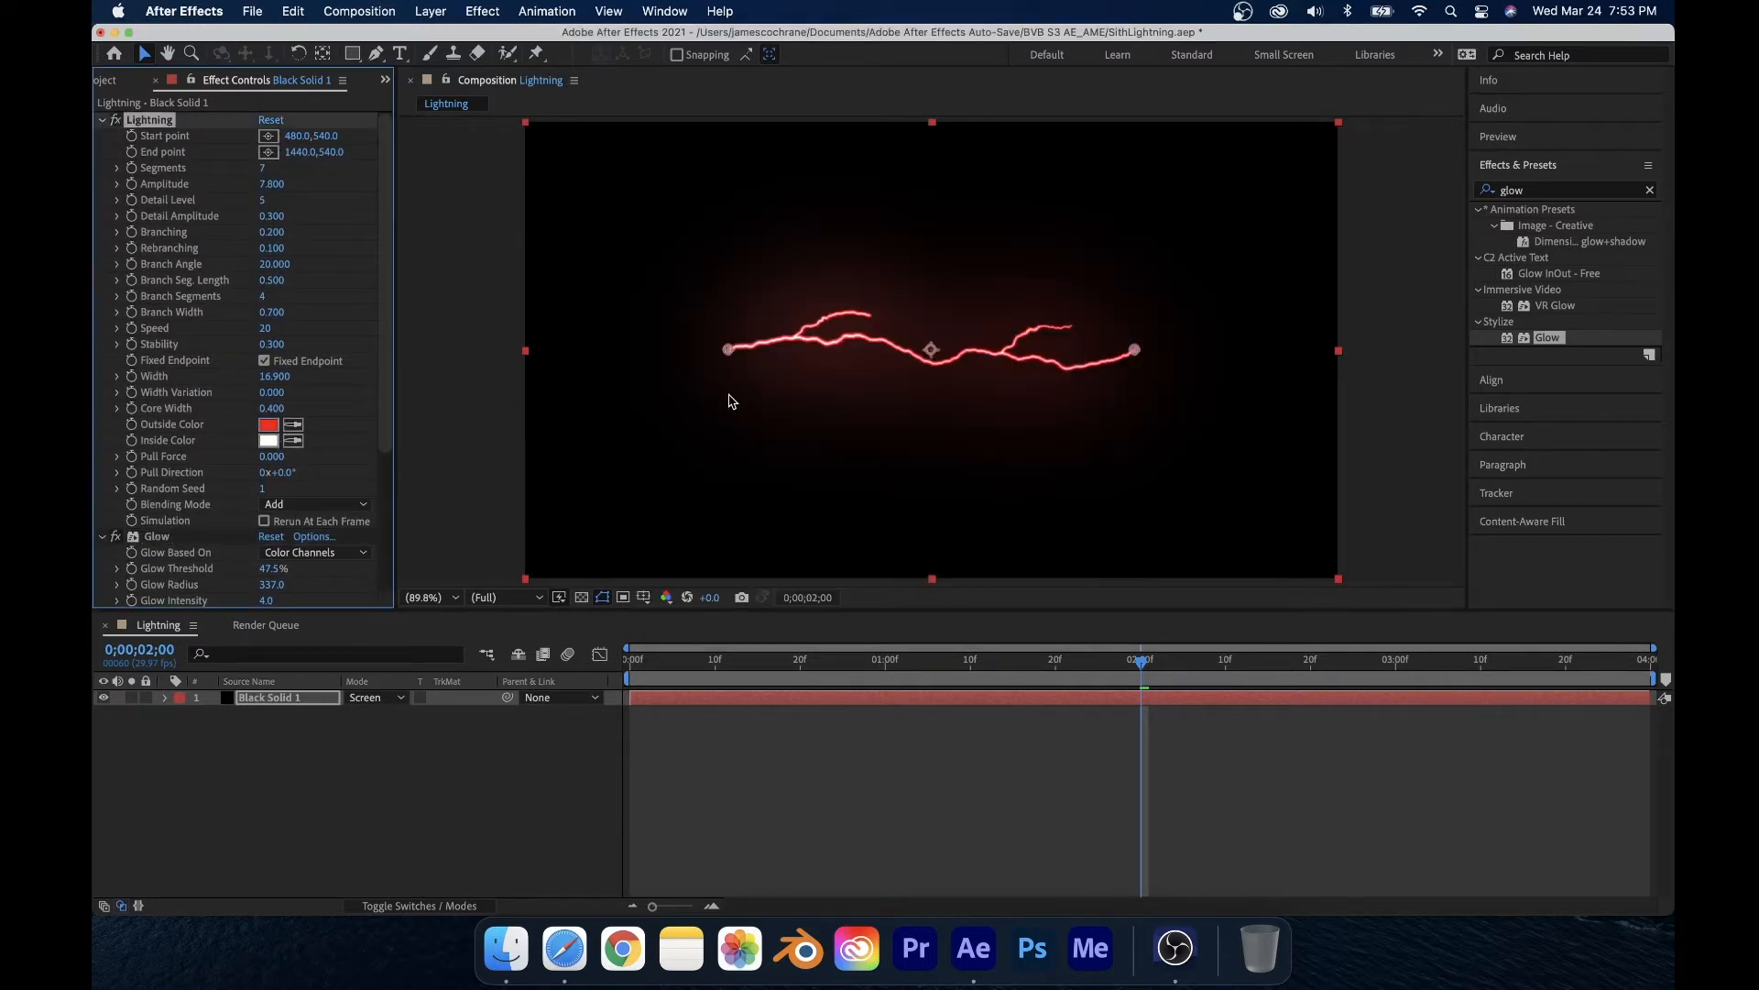
pyautogui.scroll(-3, 263, 499)
pyautogui.scroll(-4, 224, 529)
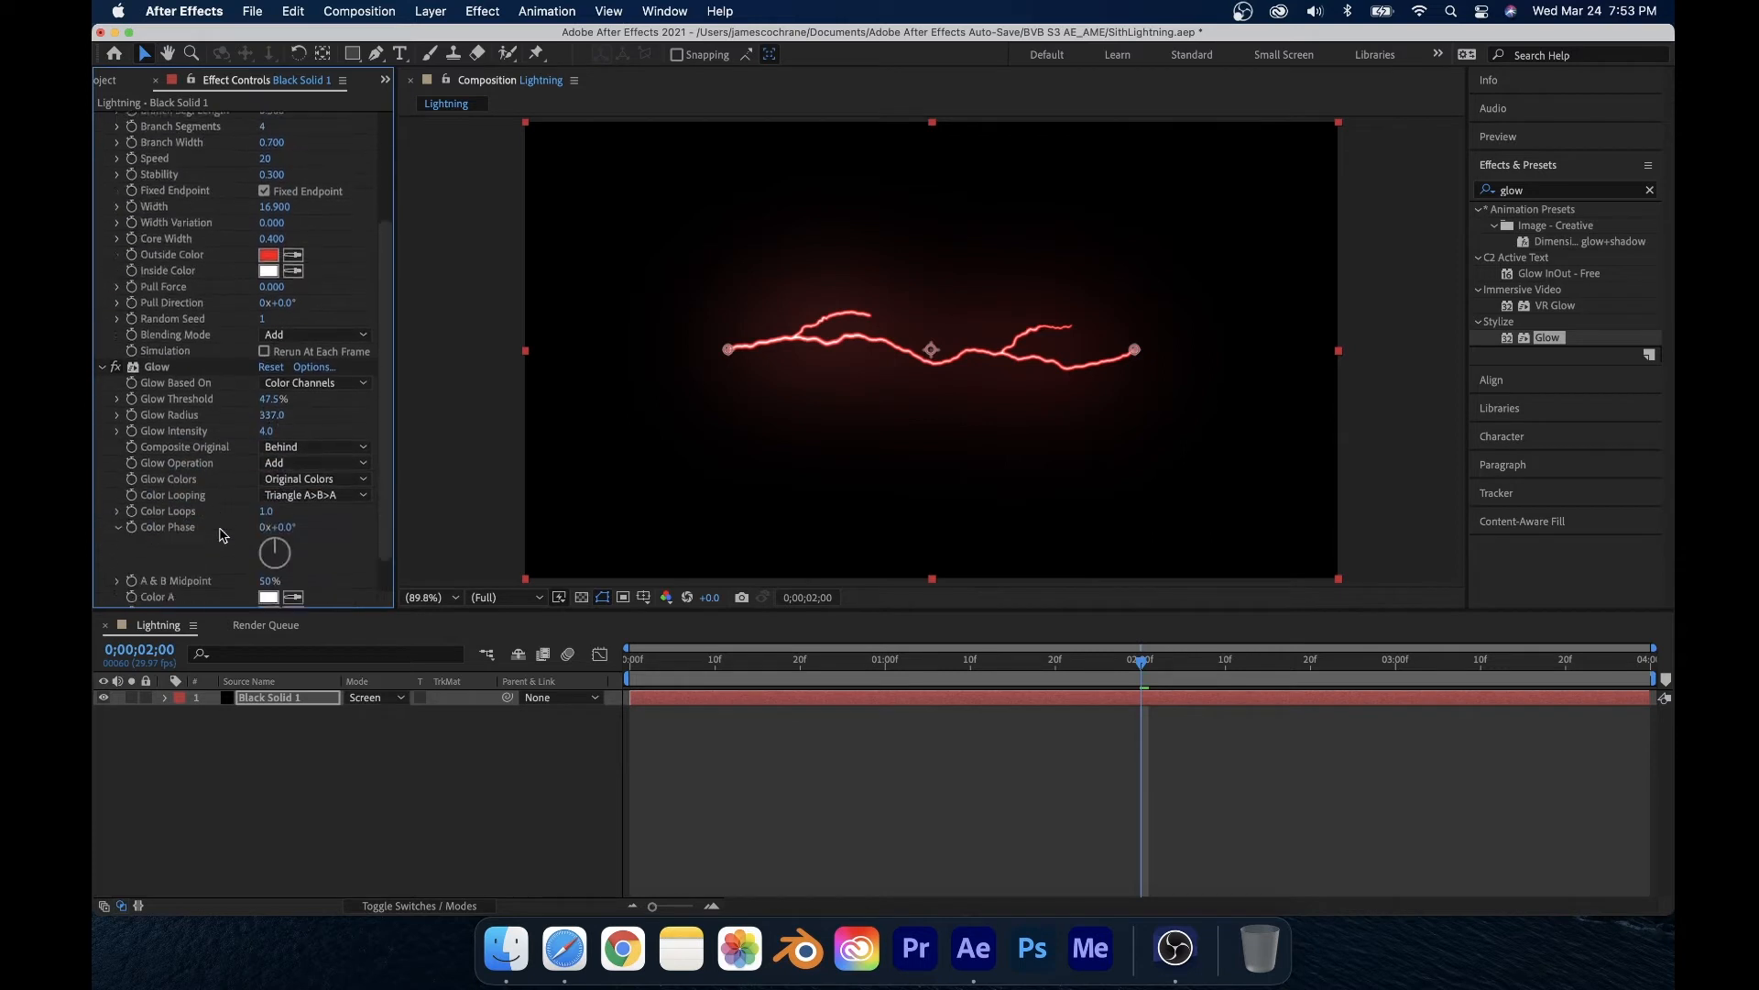
pyautogui.scroll(6, 225, 530)
pyautogui.scroll(1, 225, 529)
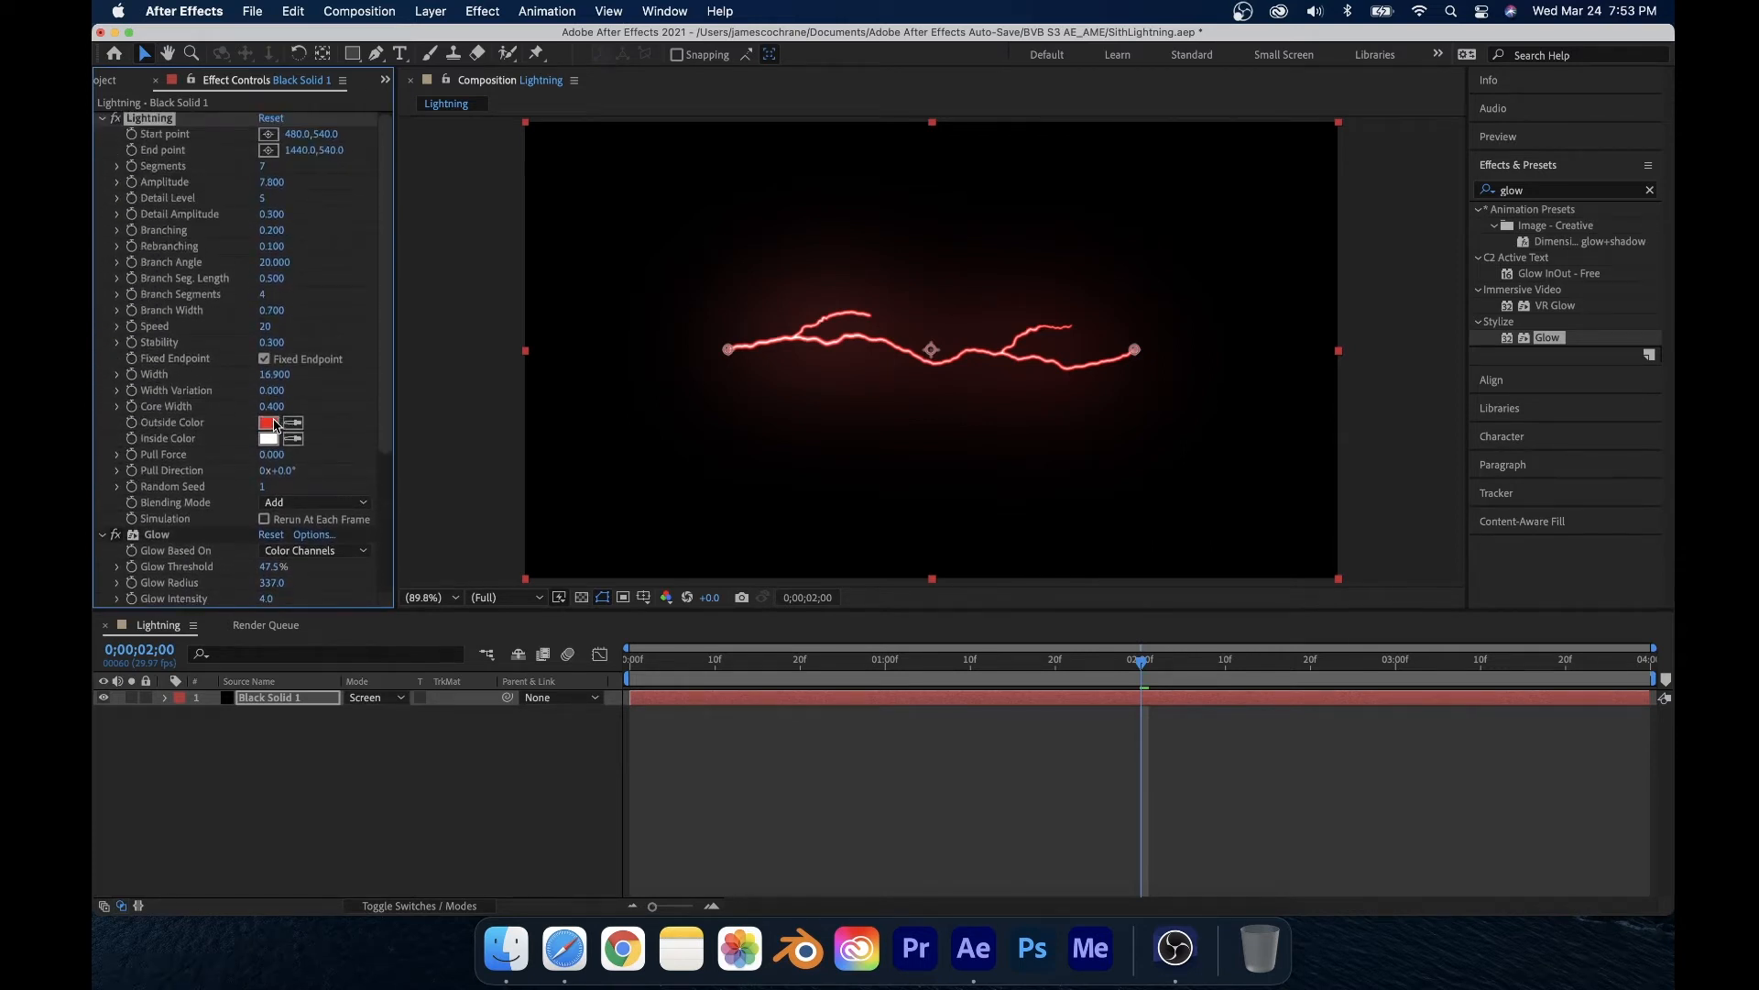
# Step: Pre-compose the black solid layer, leaving its attributes, into a new composition named LightningRed
pyautogui.click(269, 438)
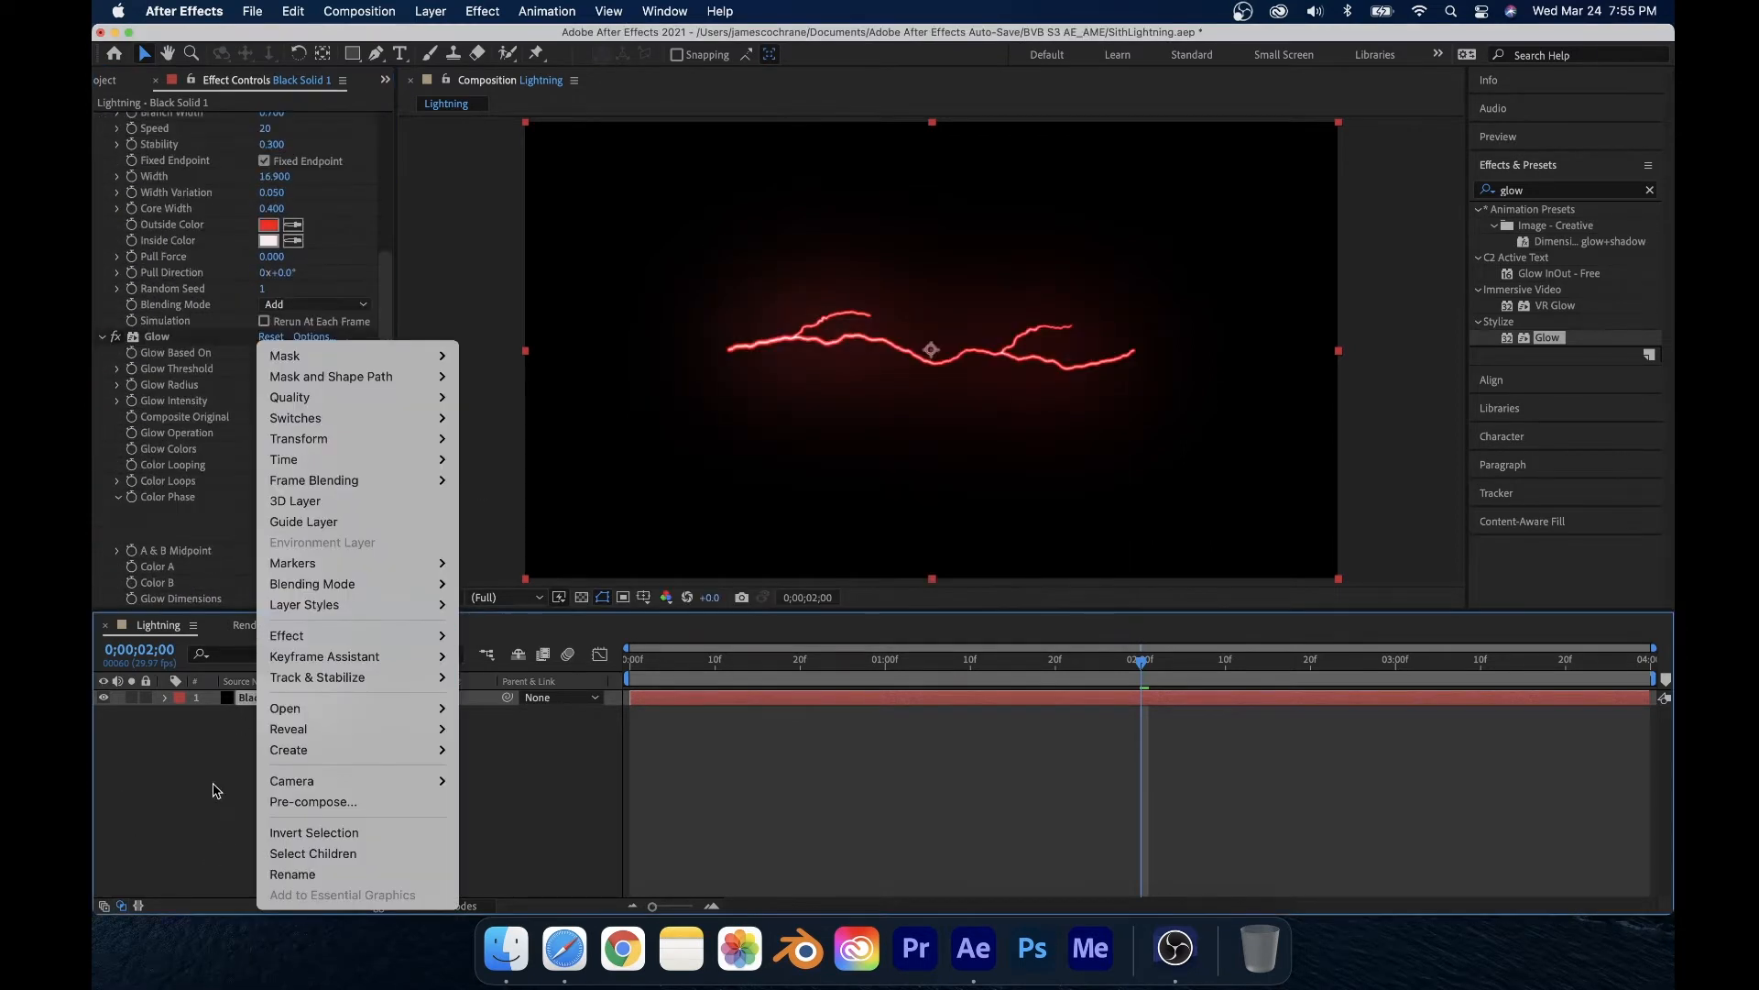
pyautogui.click(230, 722)
pyautogui.rightClick(295, 695)
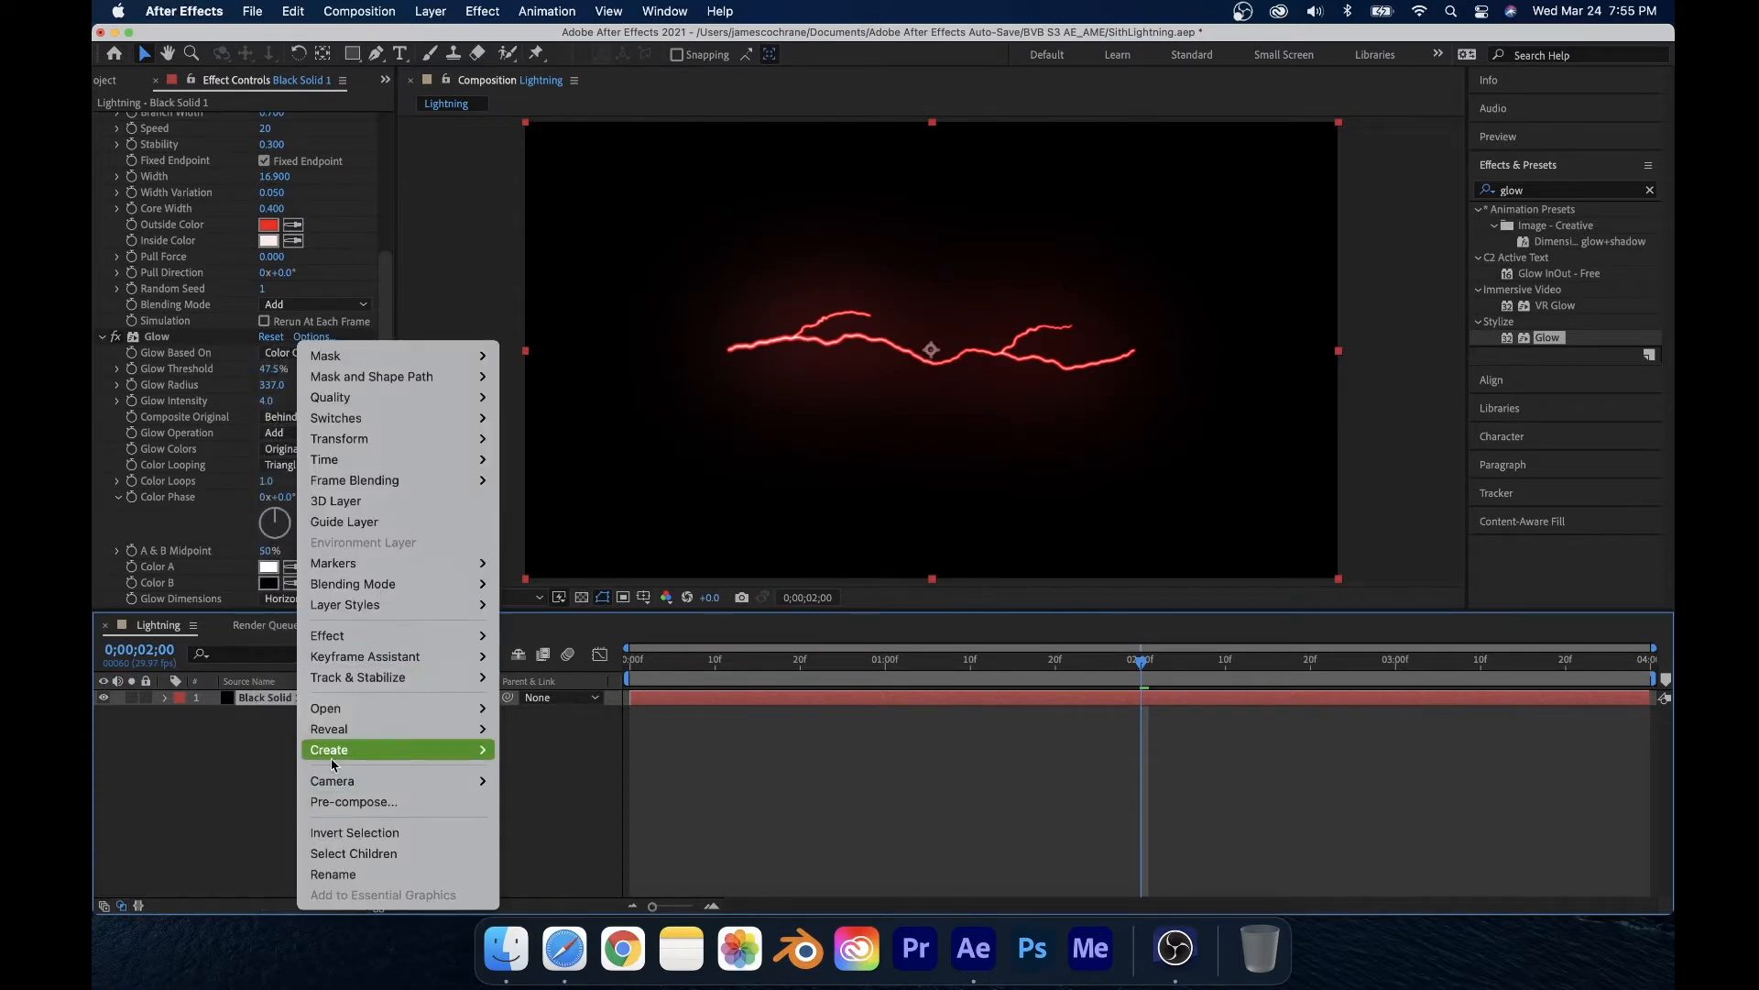
pyautogui.click(351, 801)
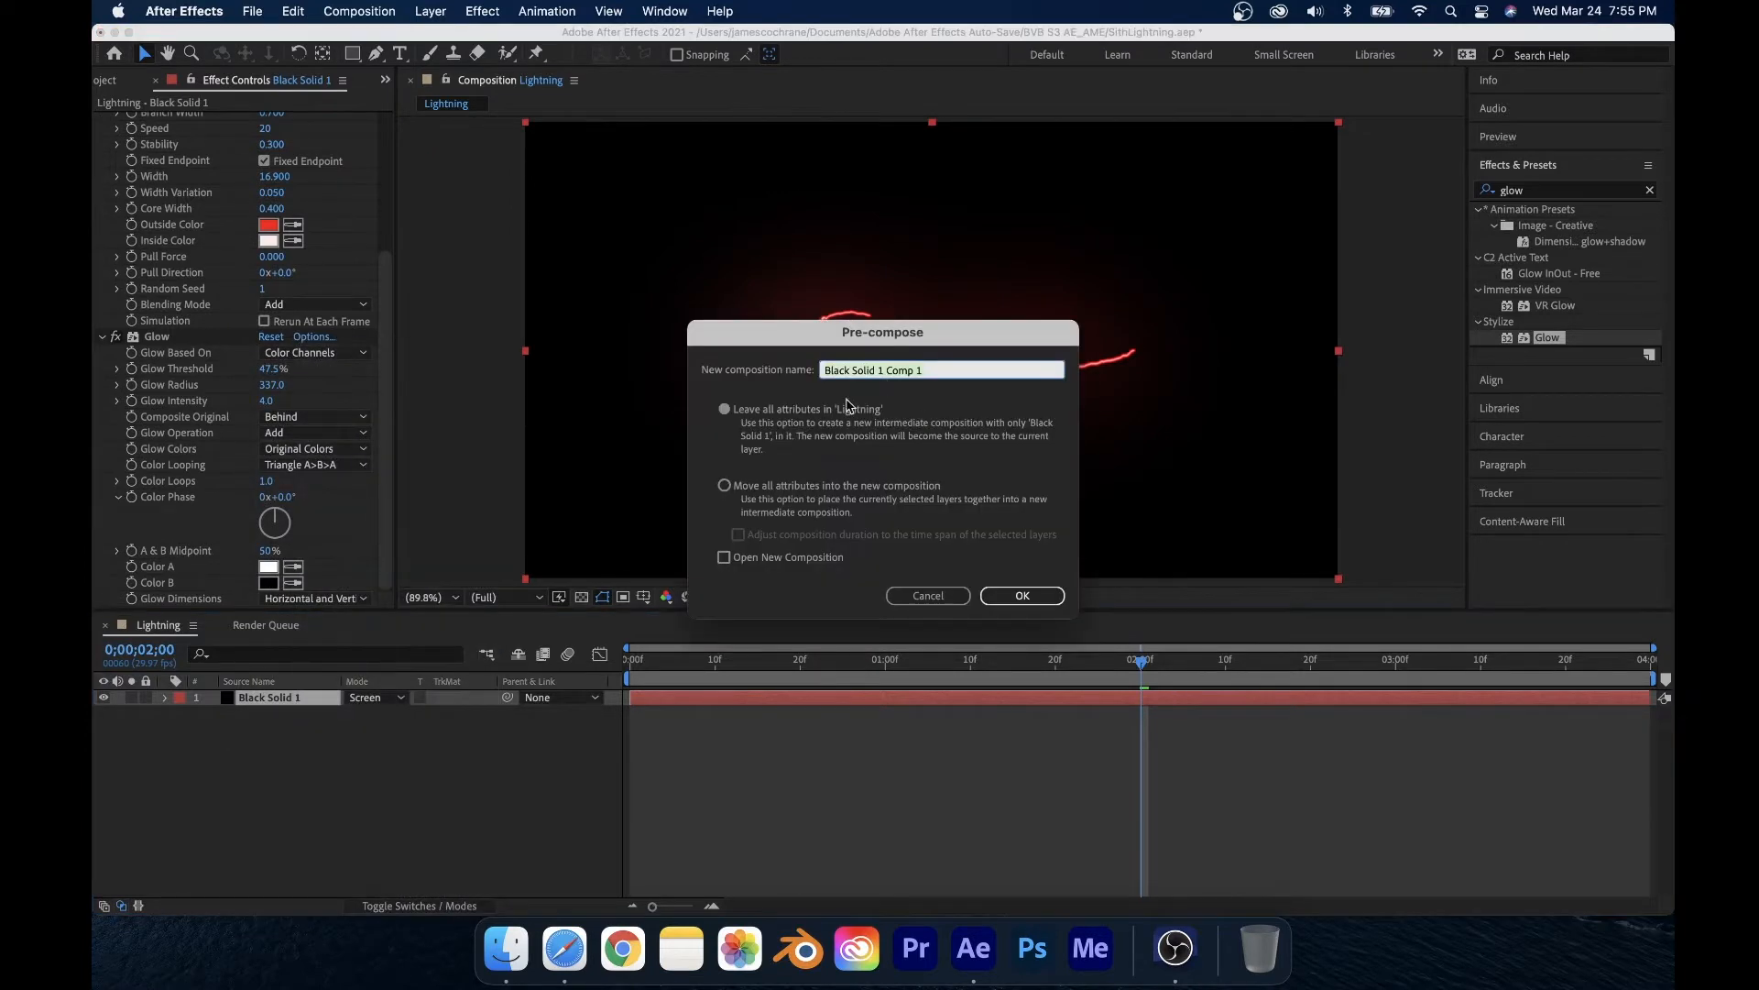
pyautogui.write('LightningRed')
pyautogui.press('Return')
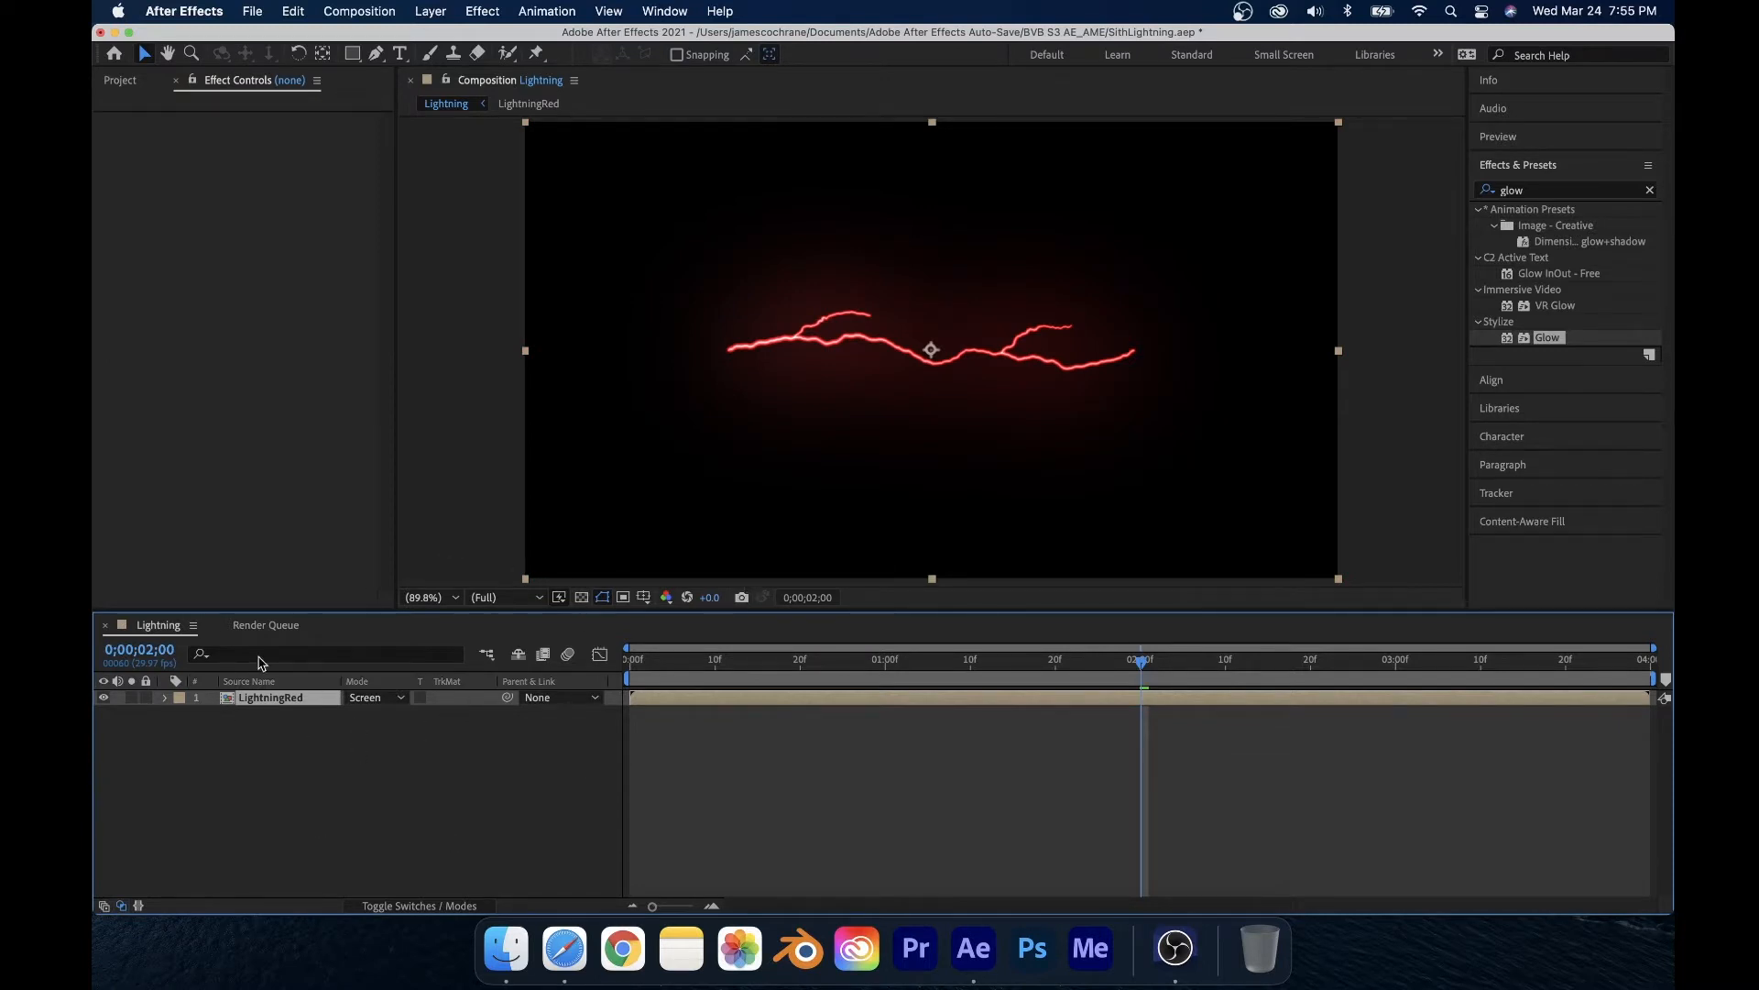
# Step: Import the footage IMG_2565.MOV into the Lightning composition and place it beneath the LightningRed layer
pyautogui.doubleClick(263, 698)
pyautogui.click(157, 624)
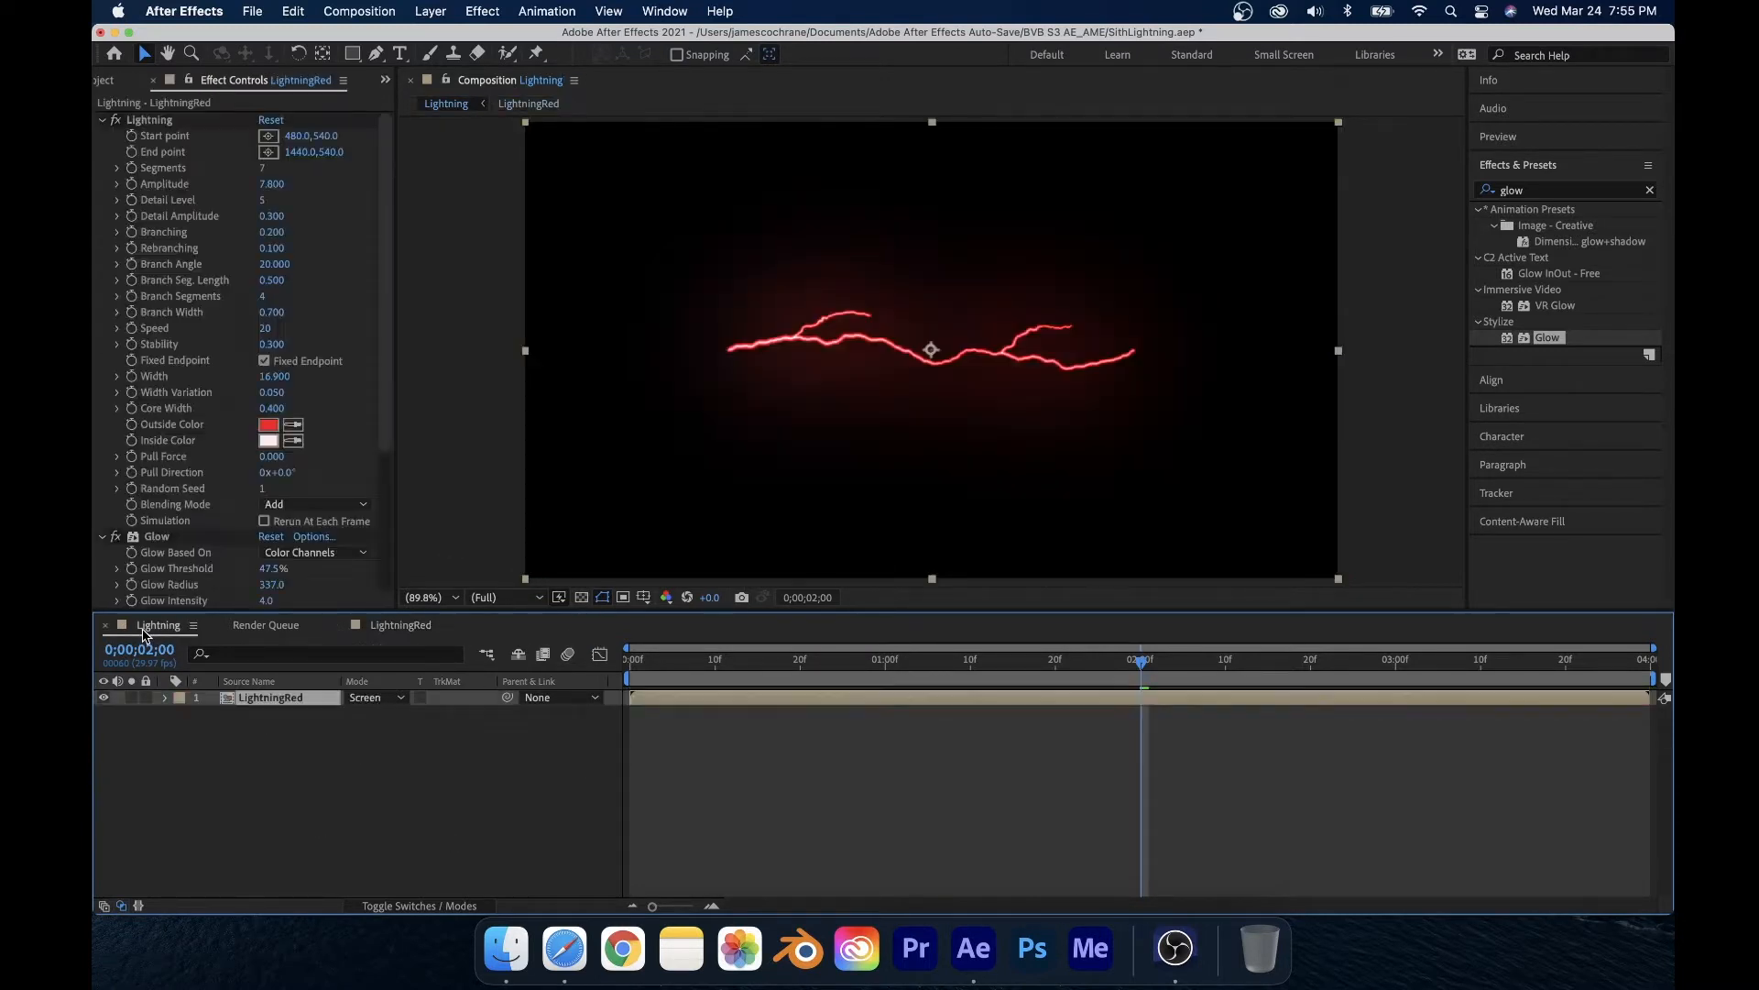
pyautogui.click(265, 770)
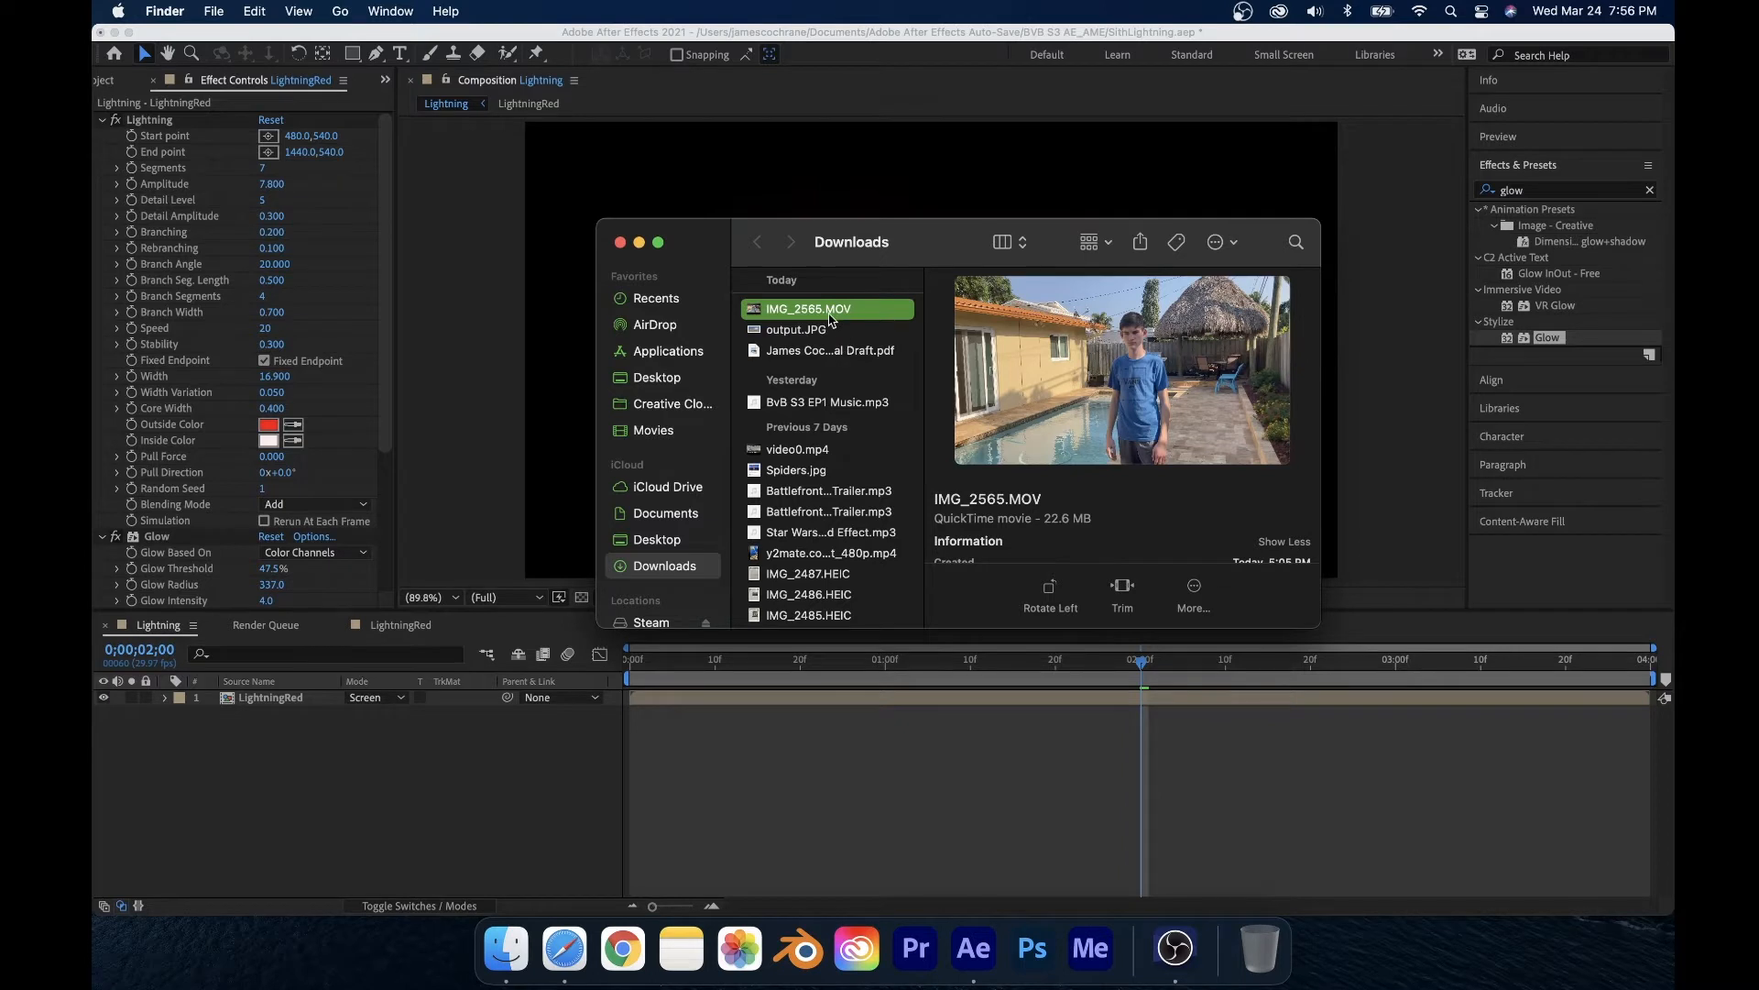
pyautogui.moveTo(831, 319); pyautogui.dragTo(238, 839)
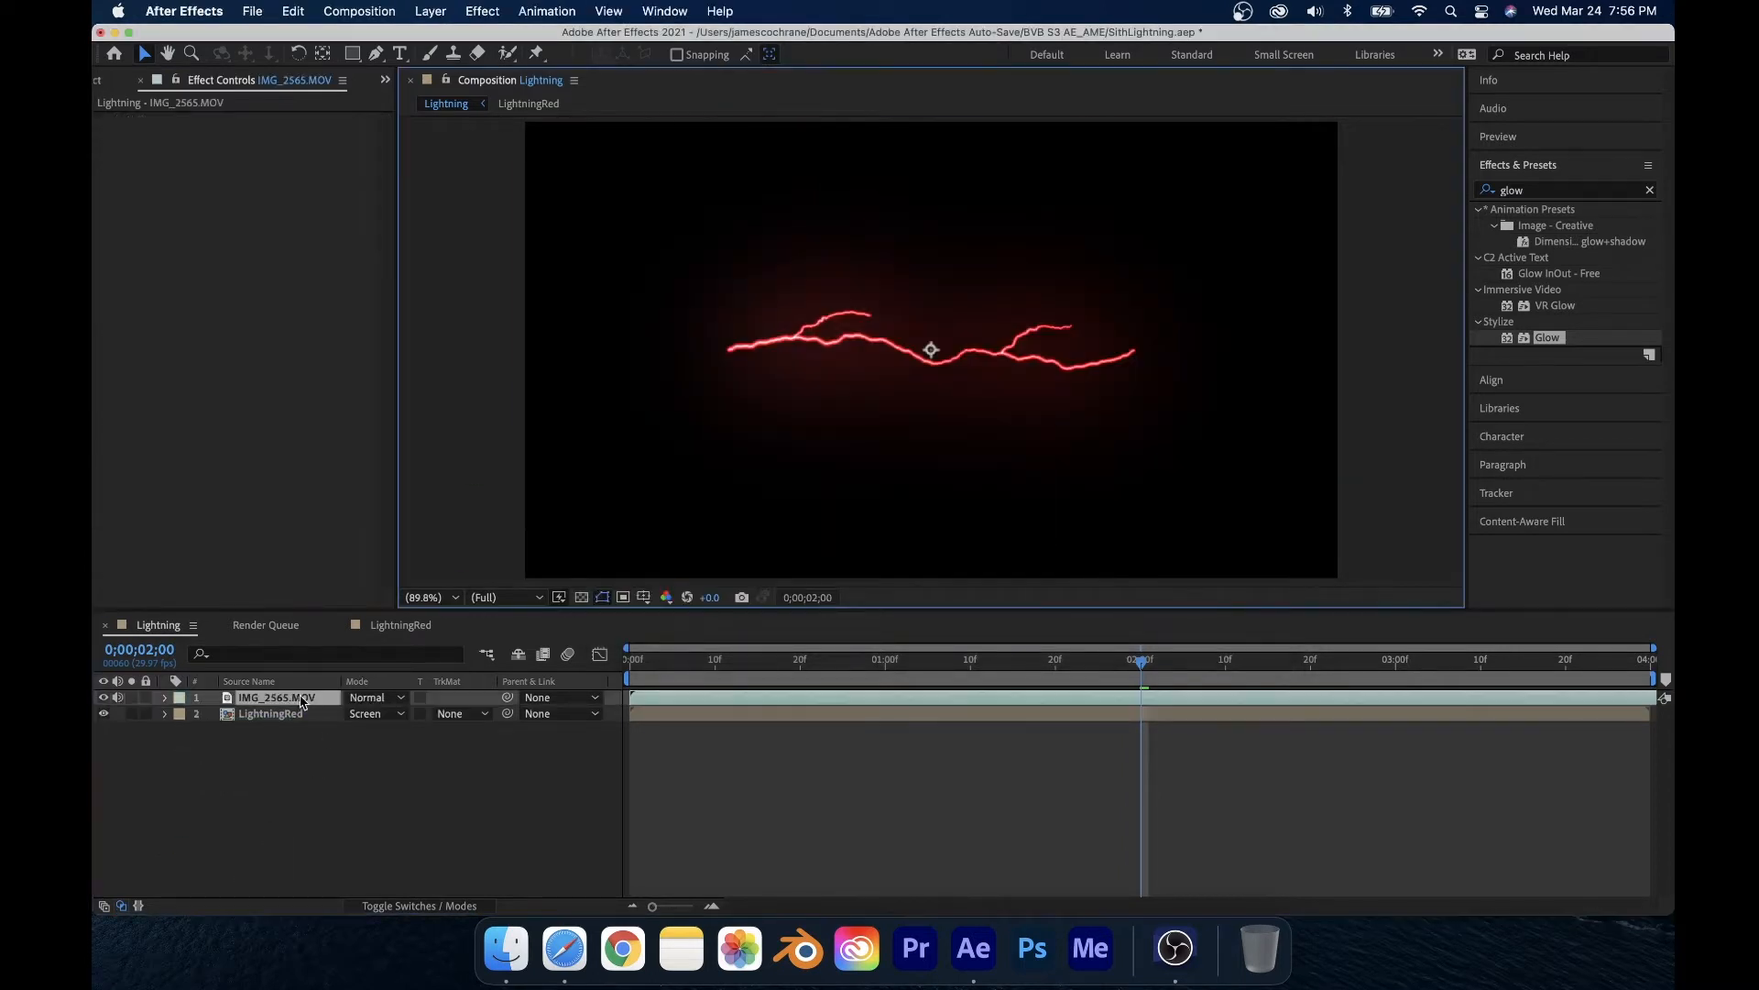
pyautogui.moveTo(303, 702); pyautogui.dragTo(332, 731)
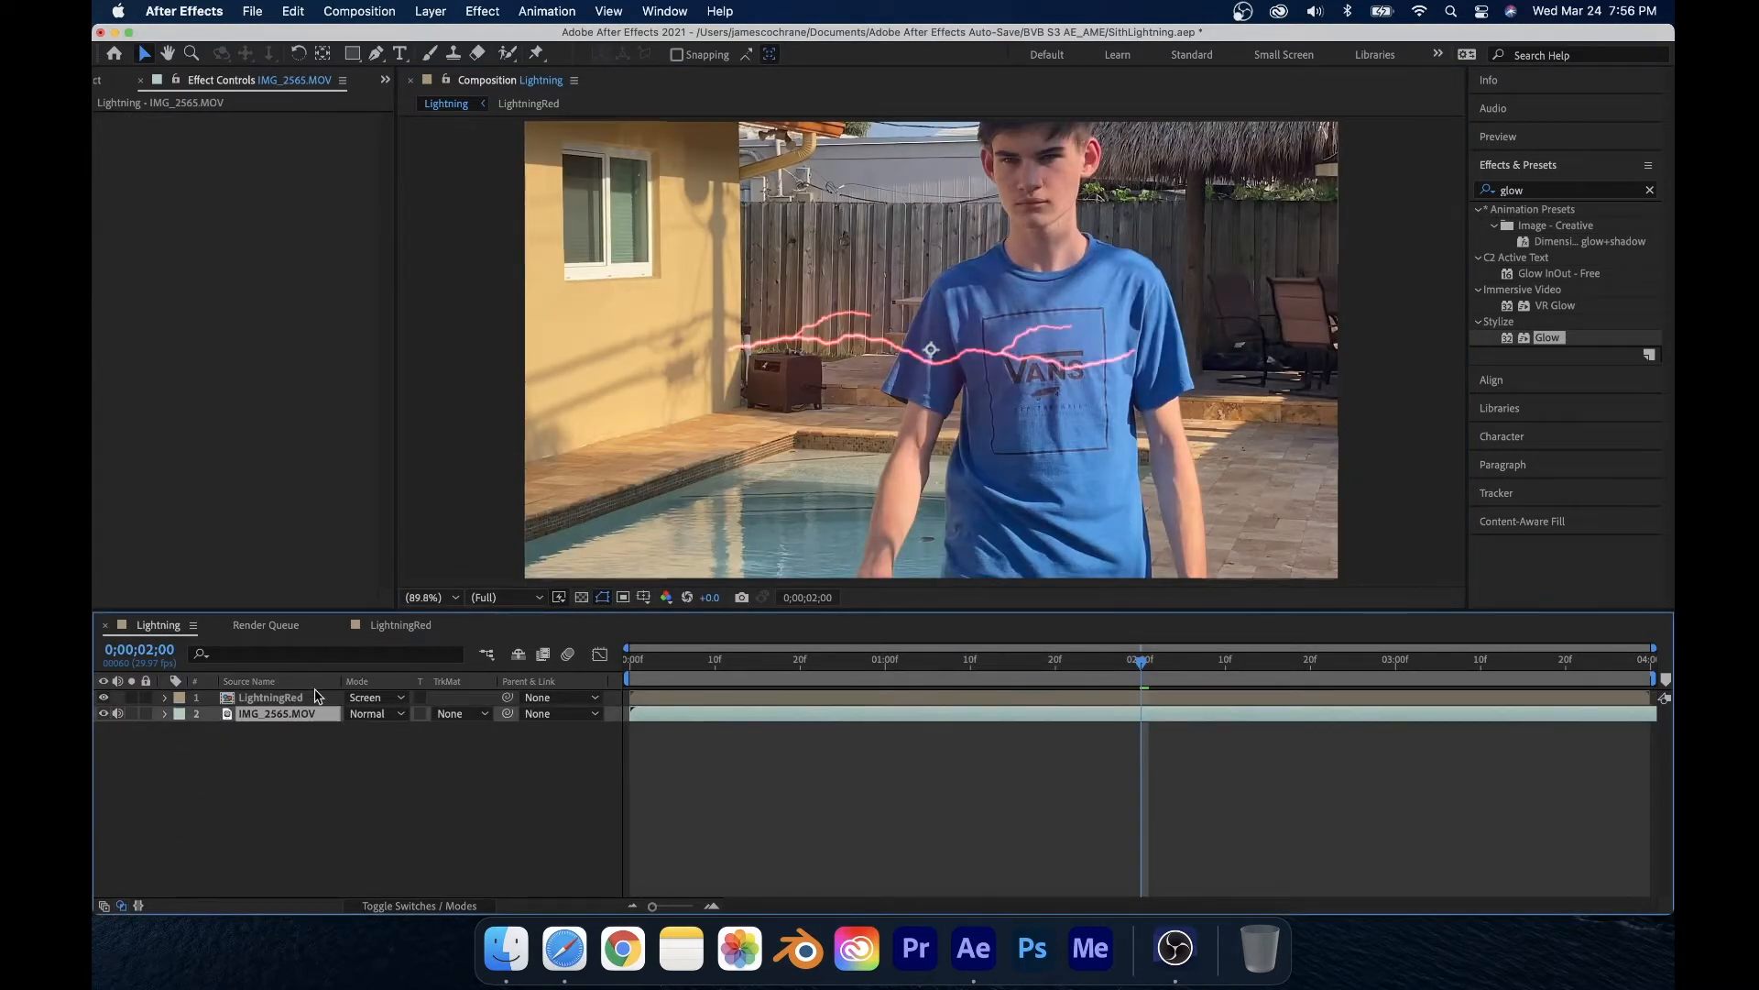
# Step: Scale the IMG_2565.MOV video layer down to 50%
pyautogui.press('s')
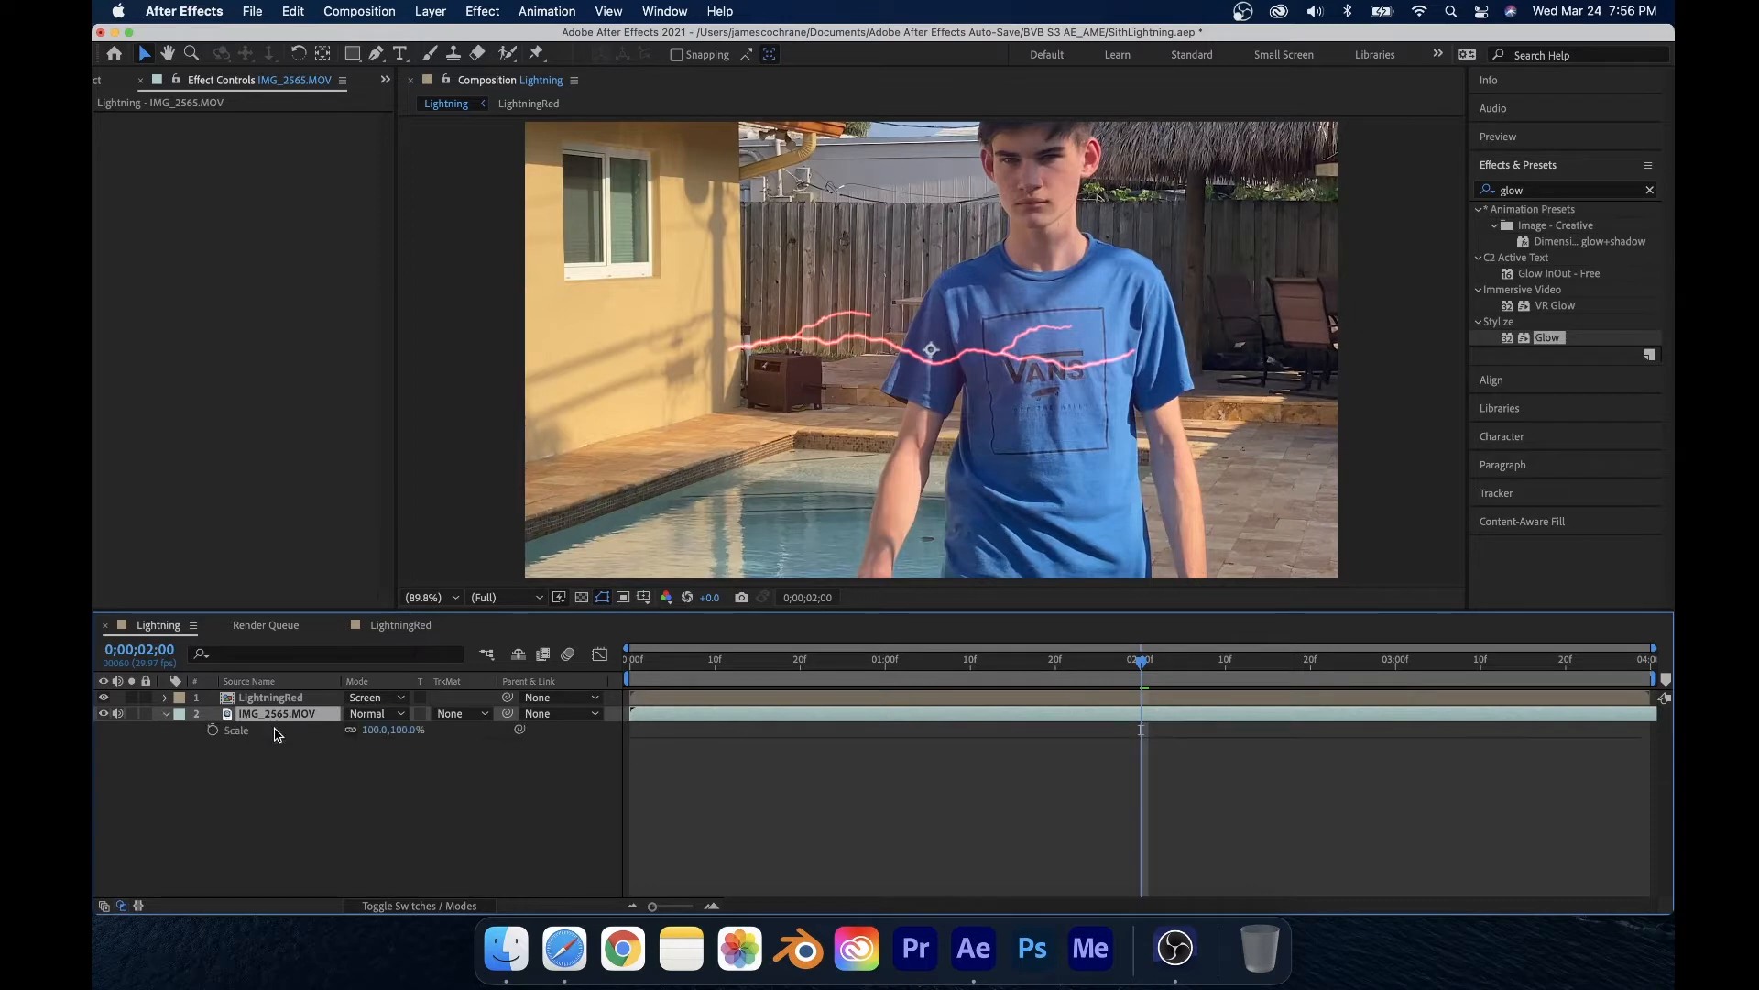
pyautogui.moveTo(371, 730); pyautogui.dragTo(341, 748)
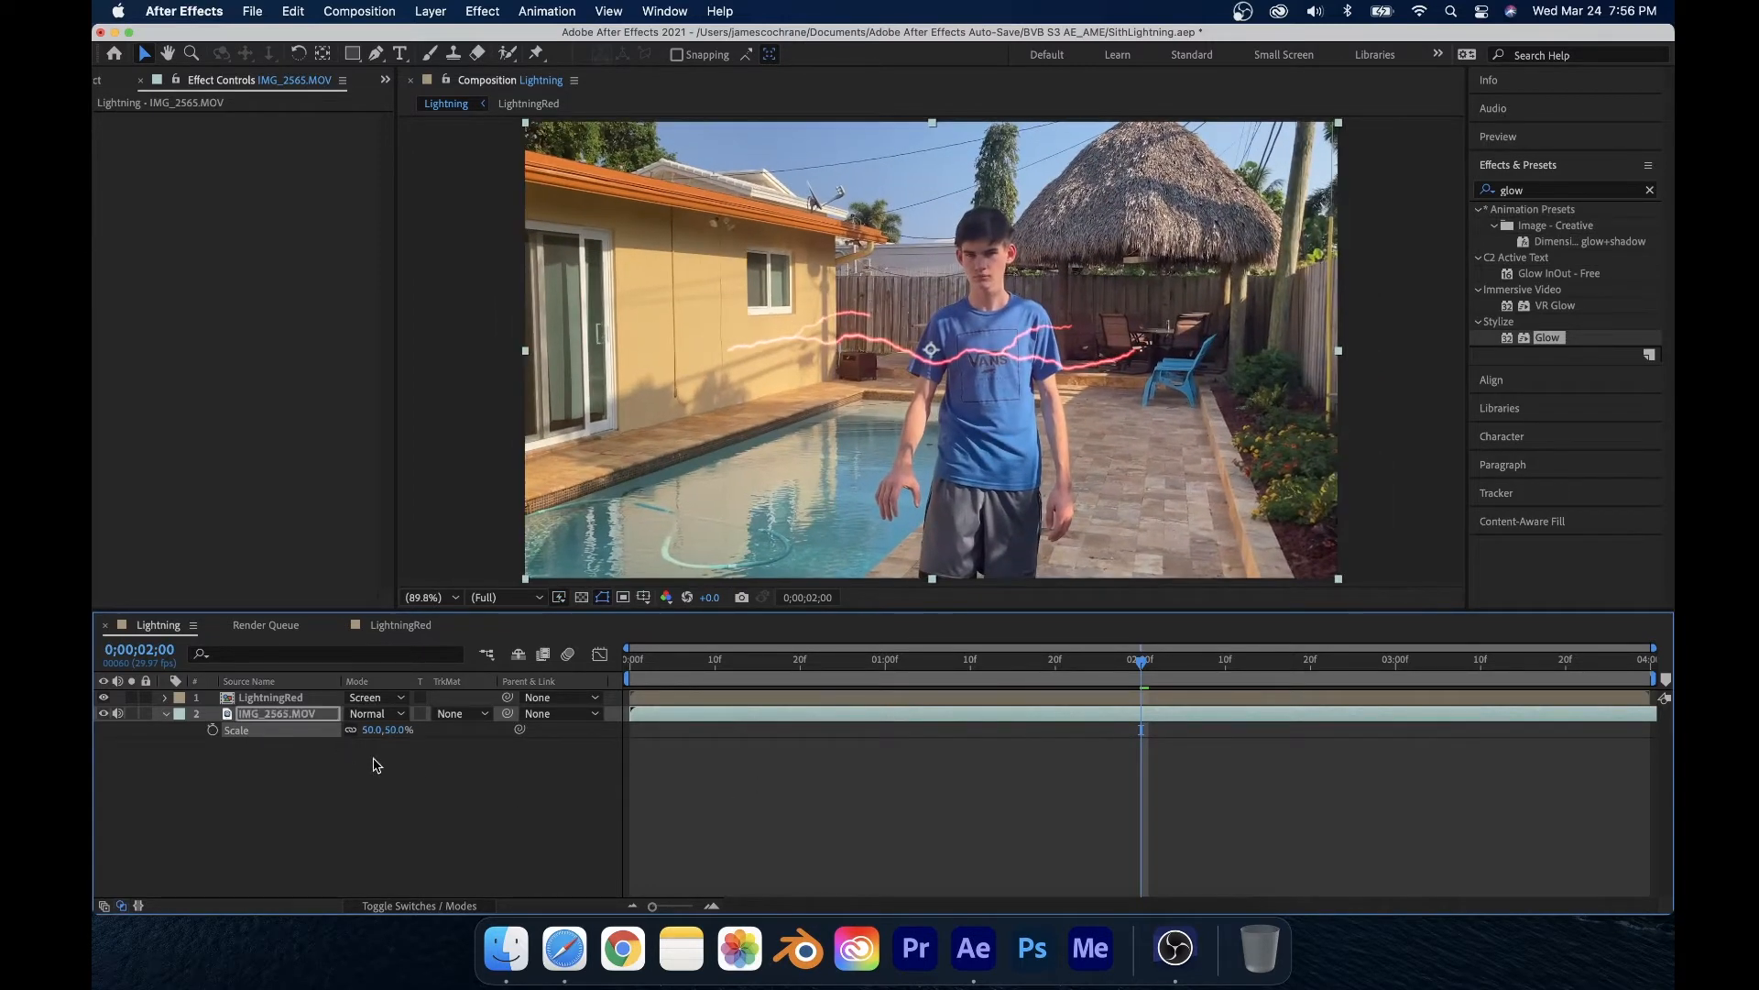
pyautogui.click(165, 714)
pyautogui.click(487, 840)
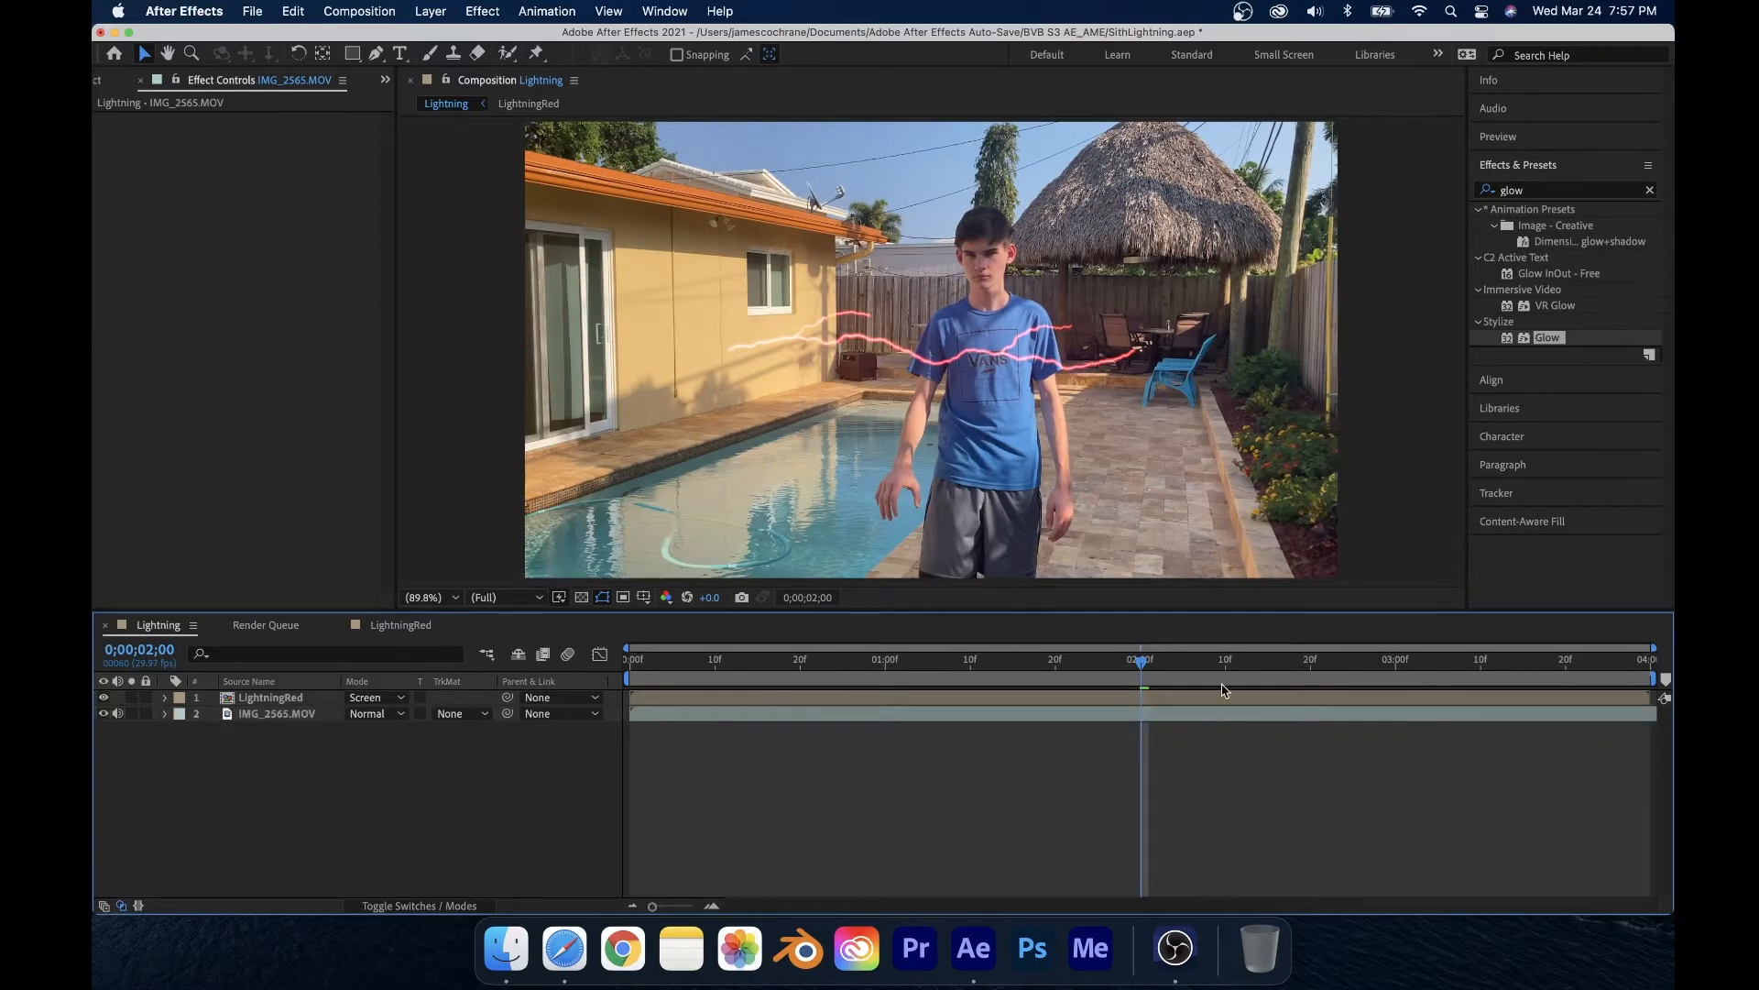
# Step: Slide the LightningRed layer so it starts at about 0;00;02;23, when the hand is extended
pyautogui.moveTo(1148, 665); pyautogui.dragTo(632, 662)
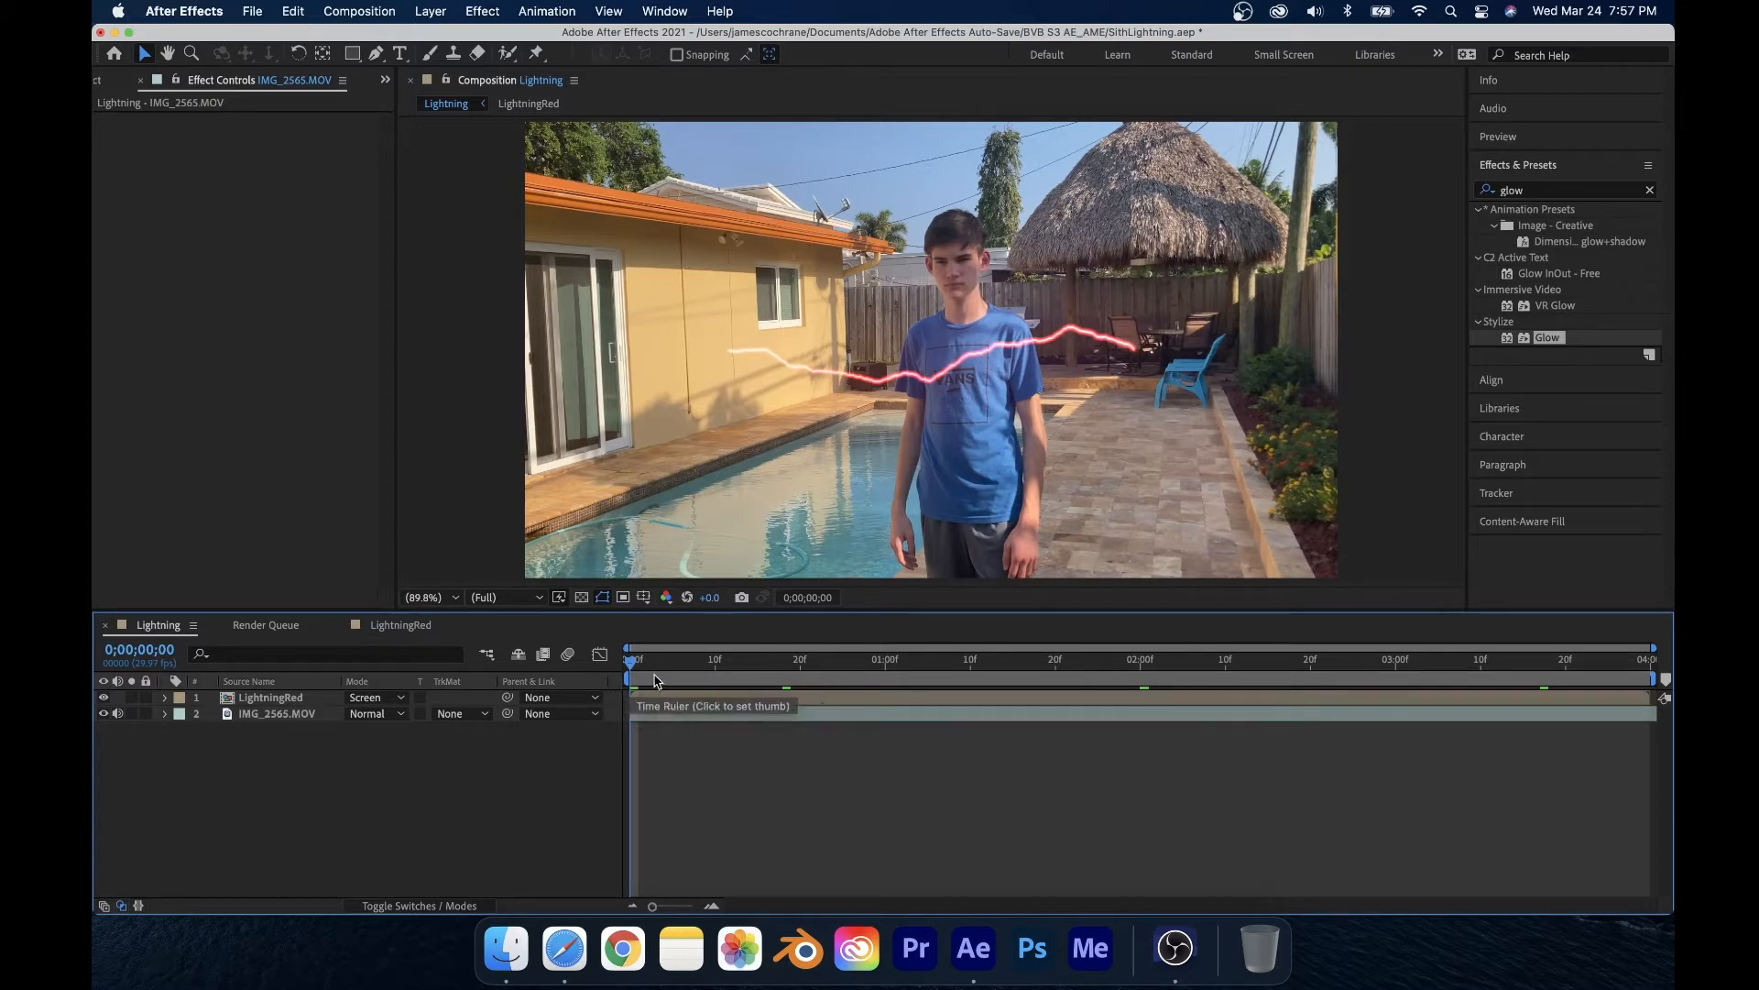
pyautogui.moveTo(724, 698); pyautogui.dragTo(916, 698)
pyautogui.moveTo(743, 662); pyautogui.dragTo(1287, 699)
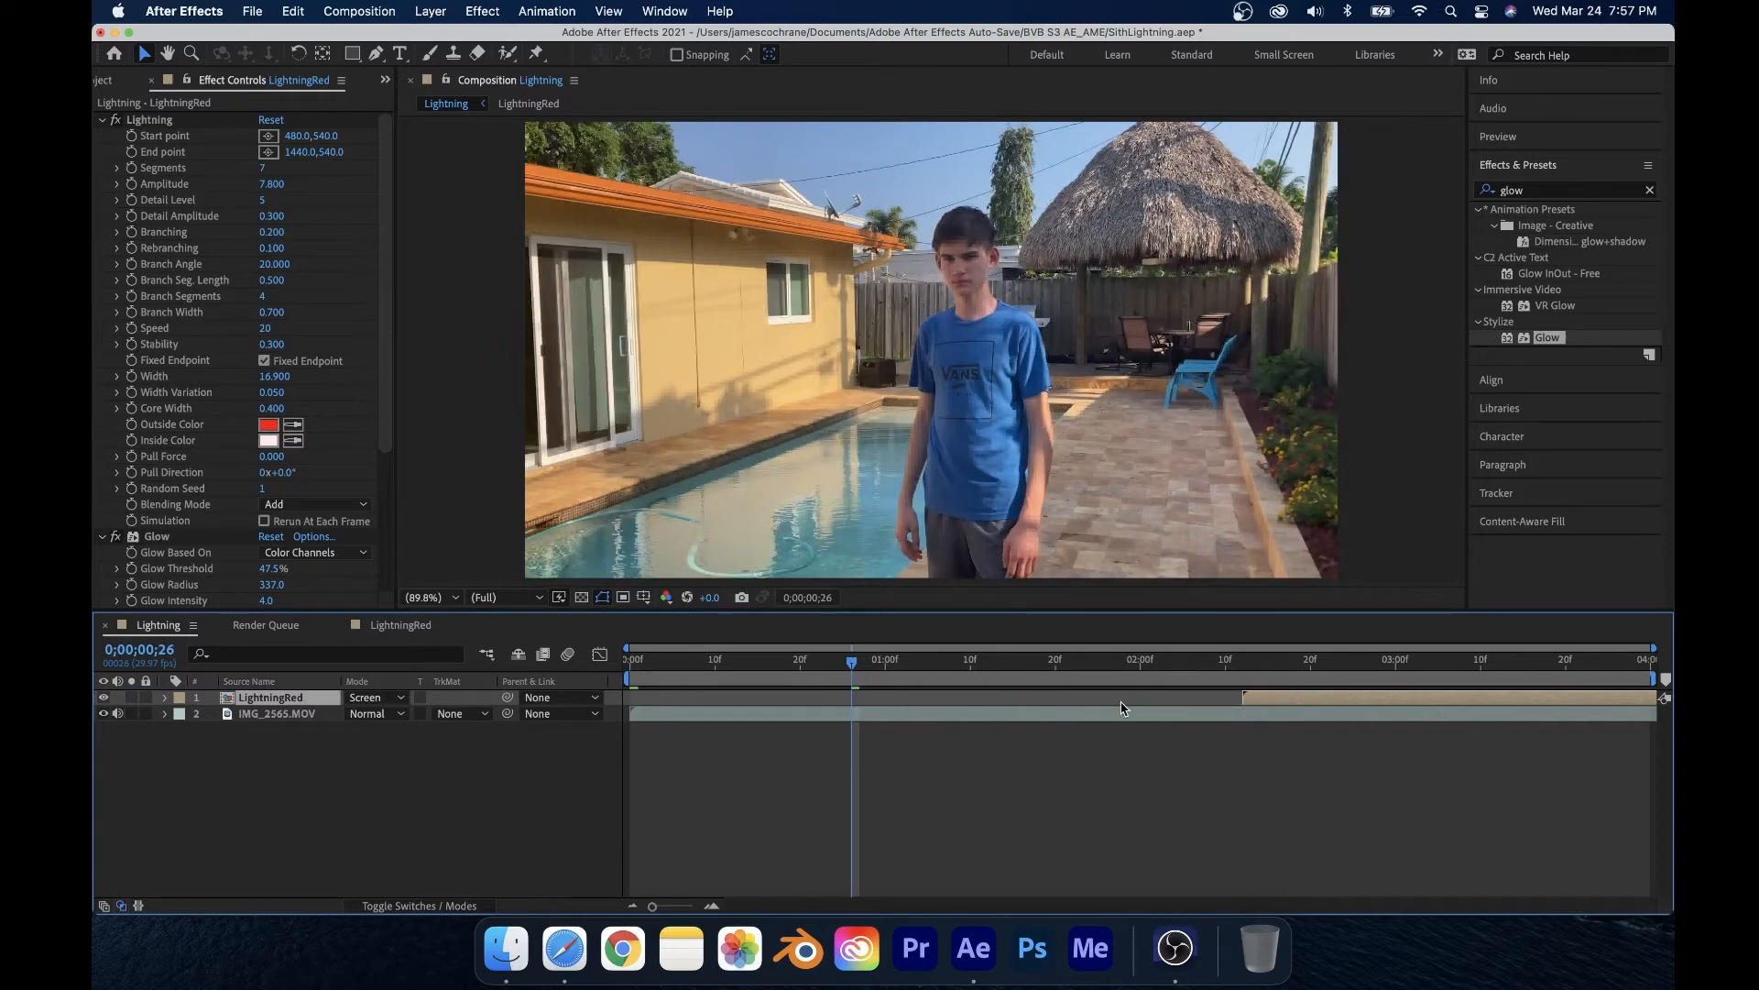
pyautogui.moveTo(886, 674); pyautogui.dragTo(1378, 693)
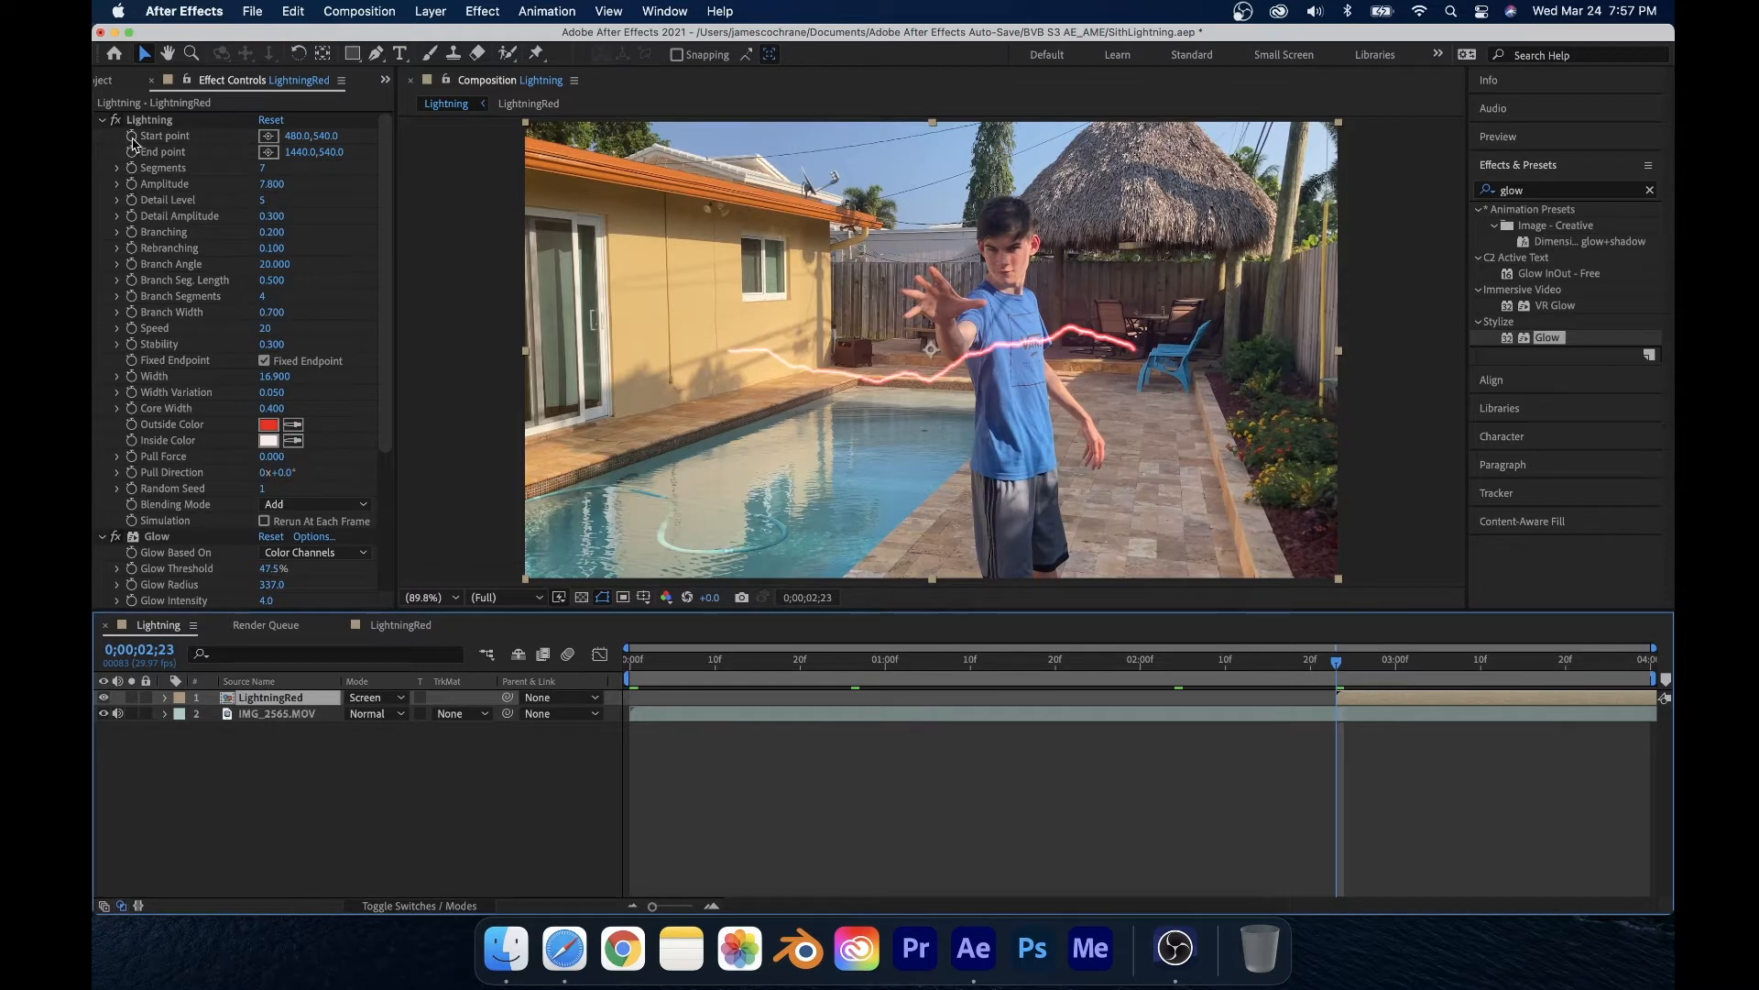
# Step: Place the lightning's start point at the outstretched hand and its end point beyond the frame's left edge
pyautogui.click(269, 136)
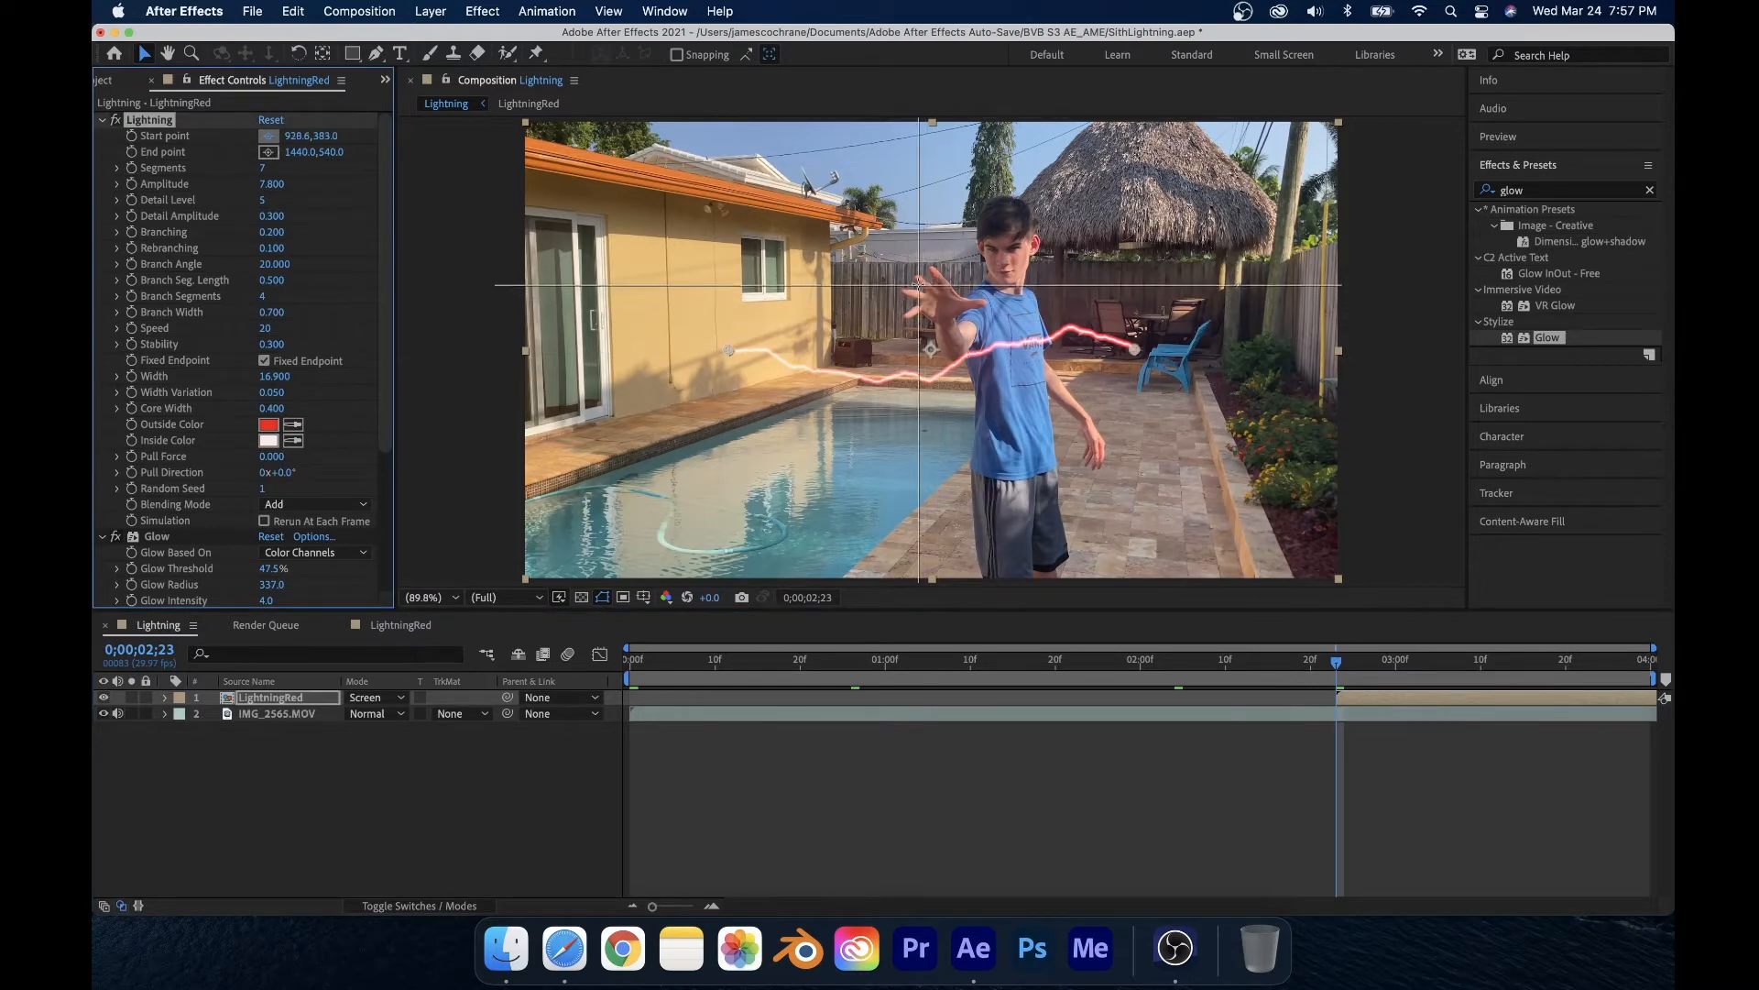
pyautogui.click(919, 284)
pyautogui.moveTo(1134, 355); pyautogui.dragTo(494, 290)
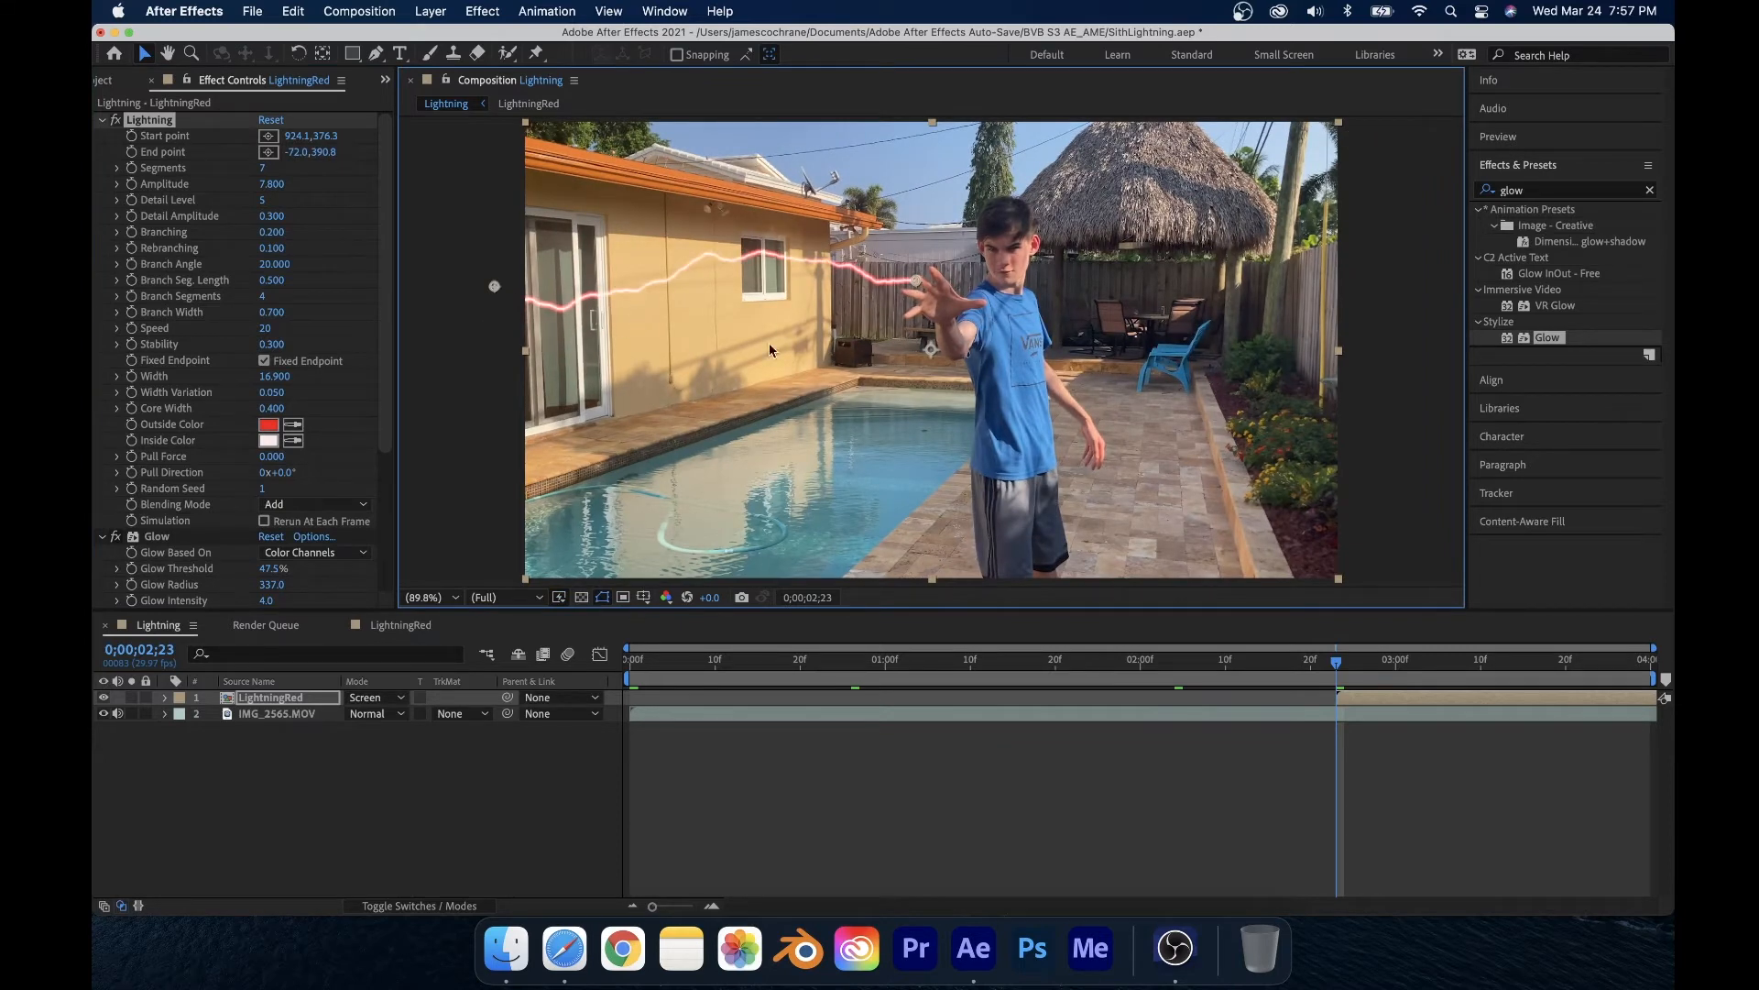
# Step: Fine-tune the start point onto the fingertips and raise the end point slightly
pyautogui.scroll(7, 913, 265)
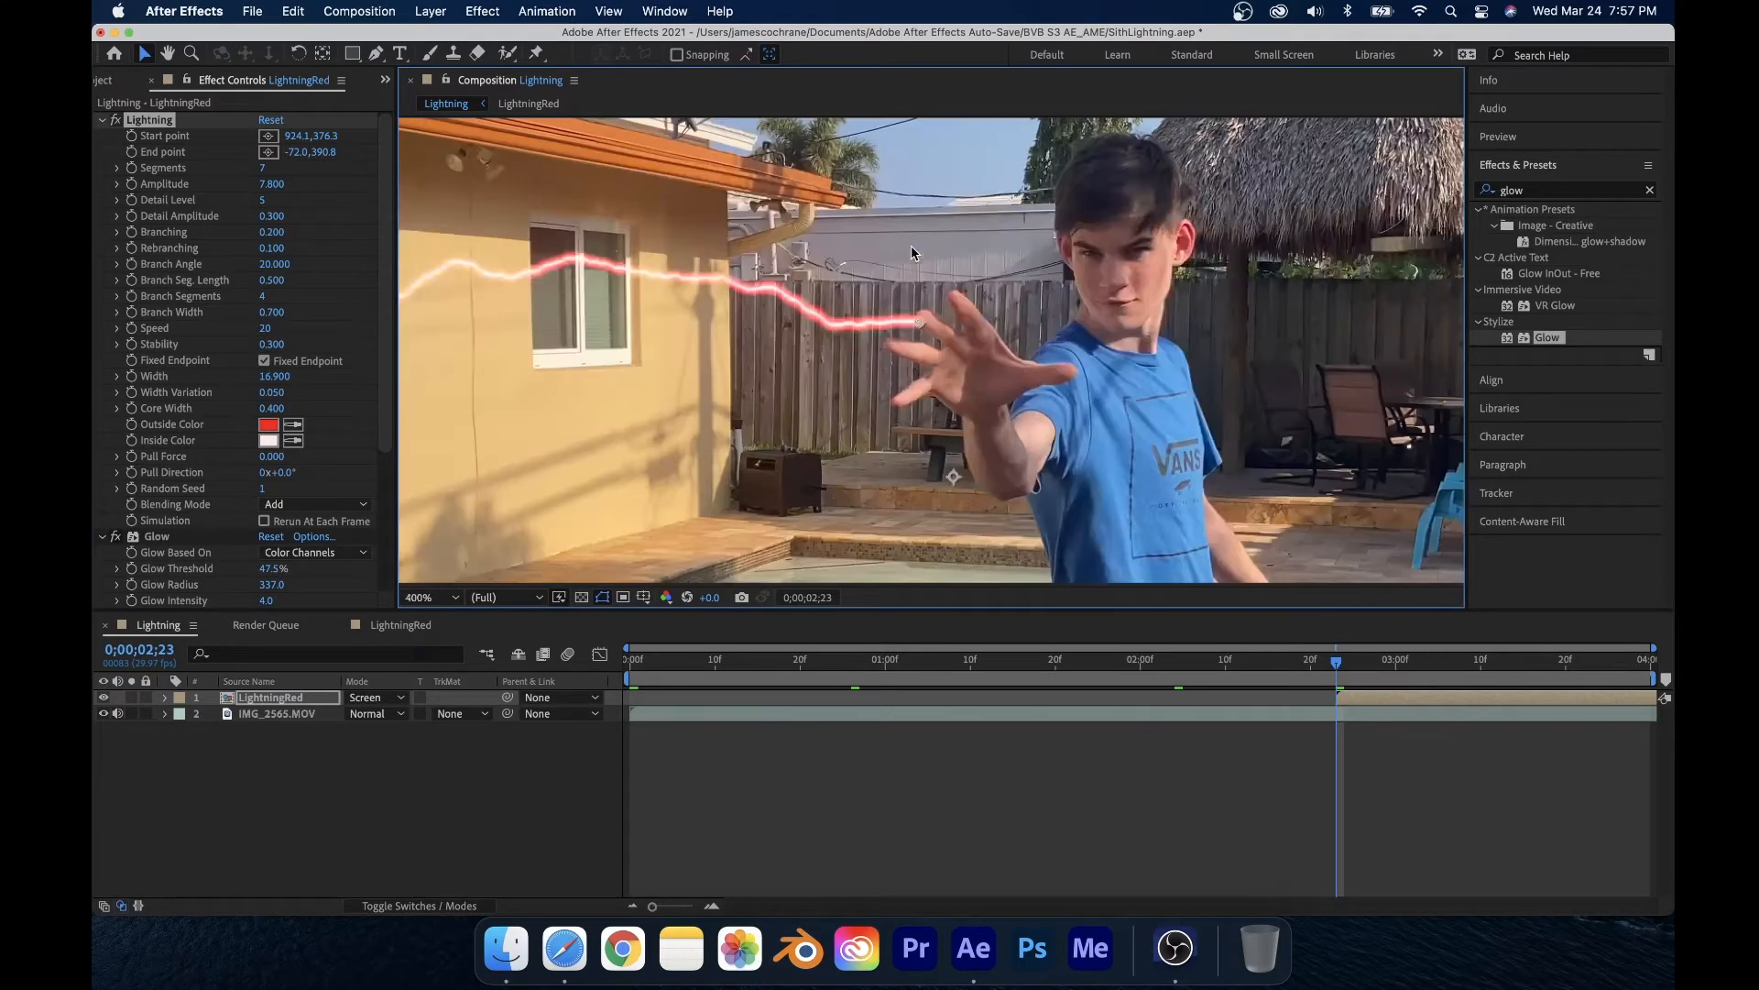
pyautogui.scroll(-2, 915, 388)
pyautogui.moveTo(926, 399); pyautogui.dragTo(938, 370)
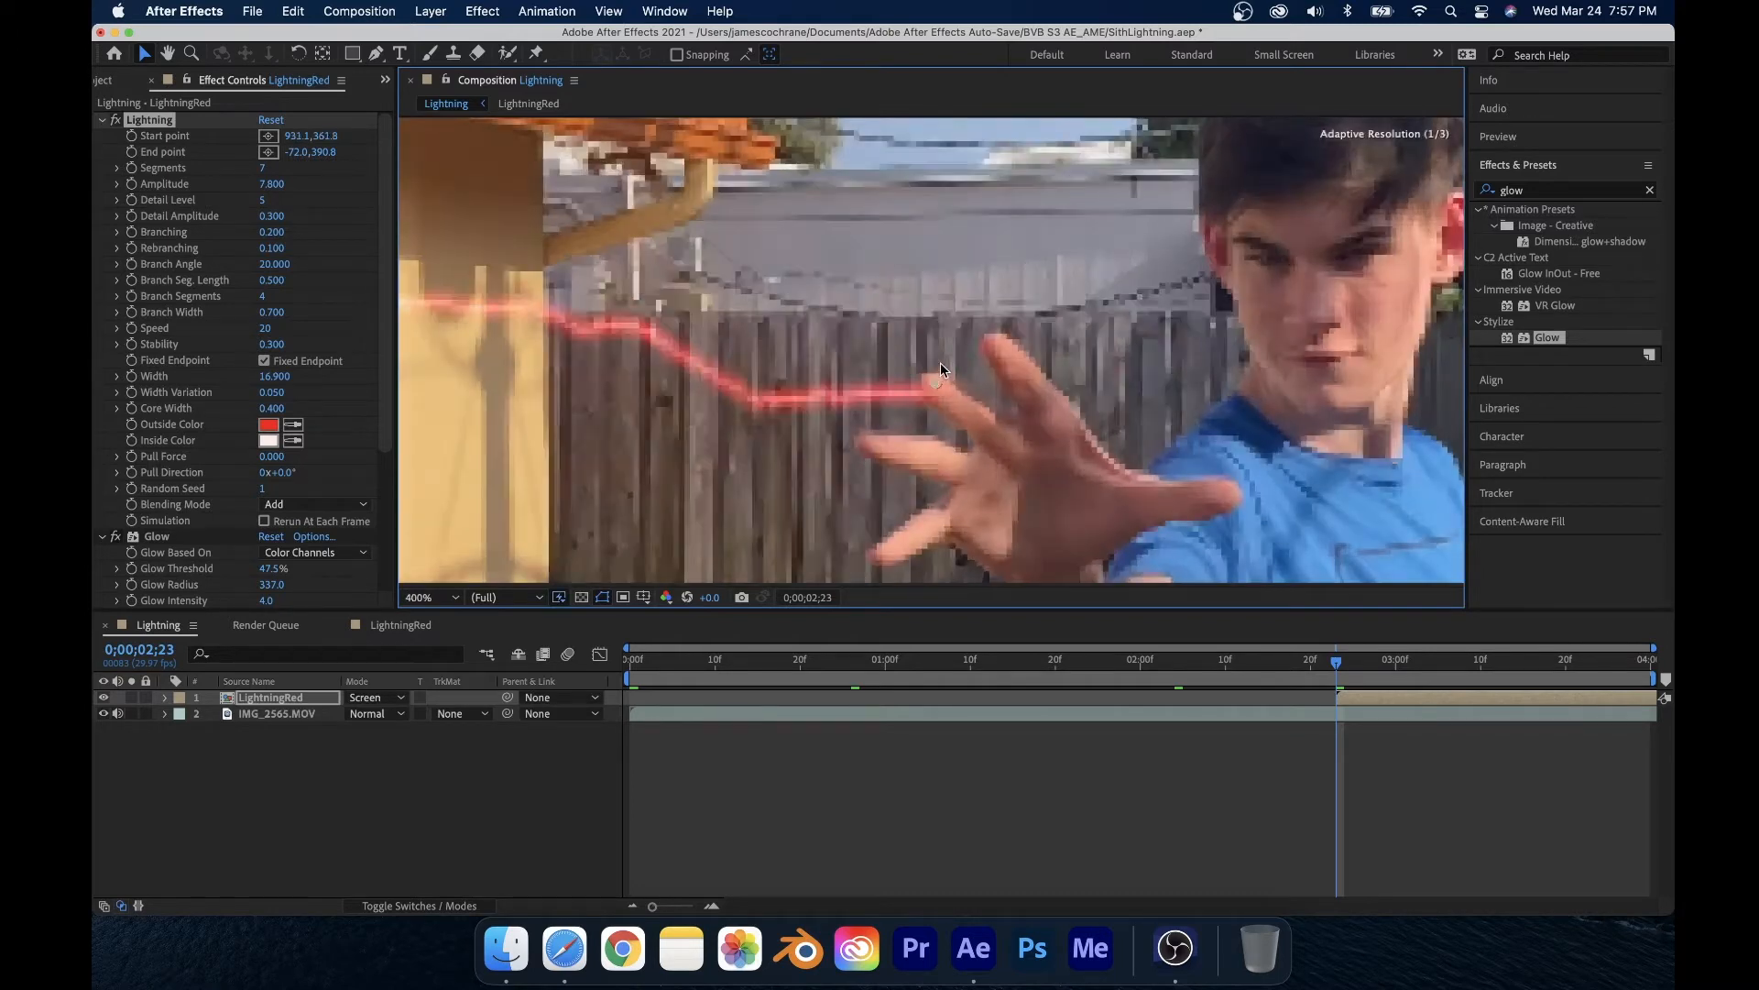
pyautogui.scroll(-6, 936, 382)
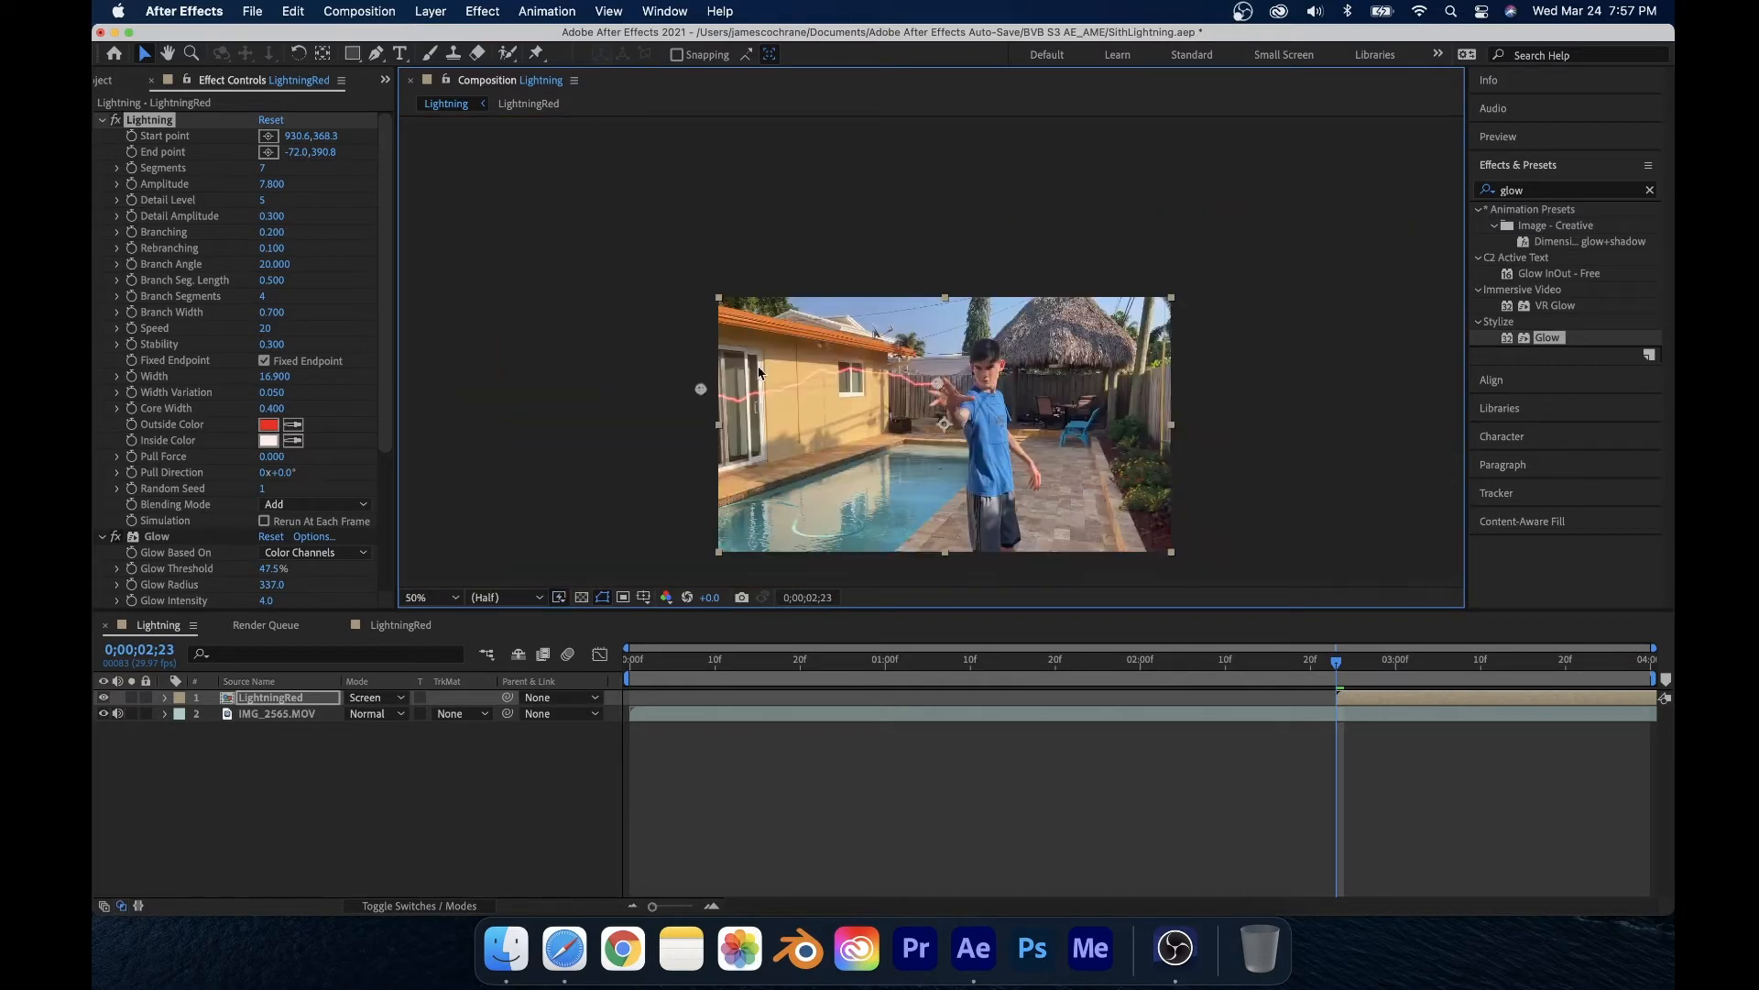
pyautogui.scroll(3, 759, 371)
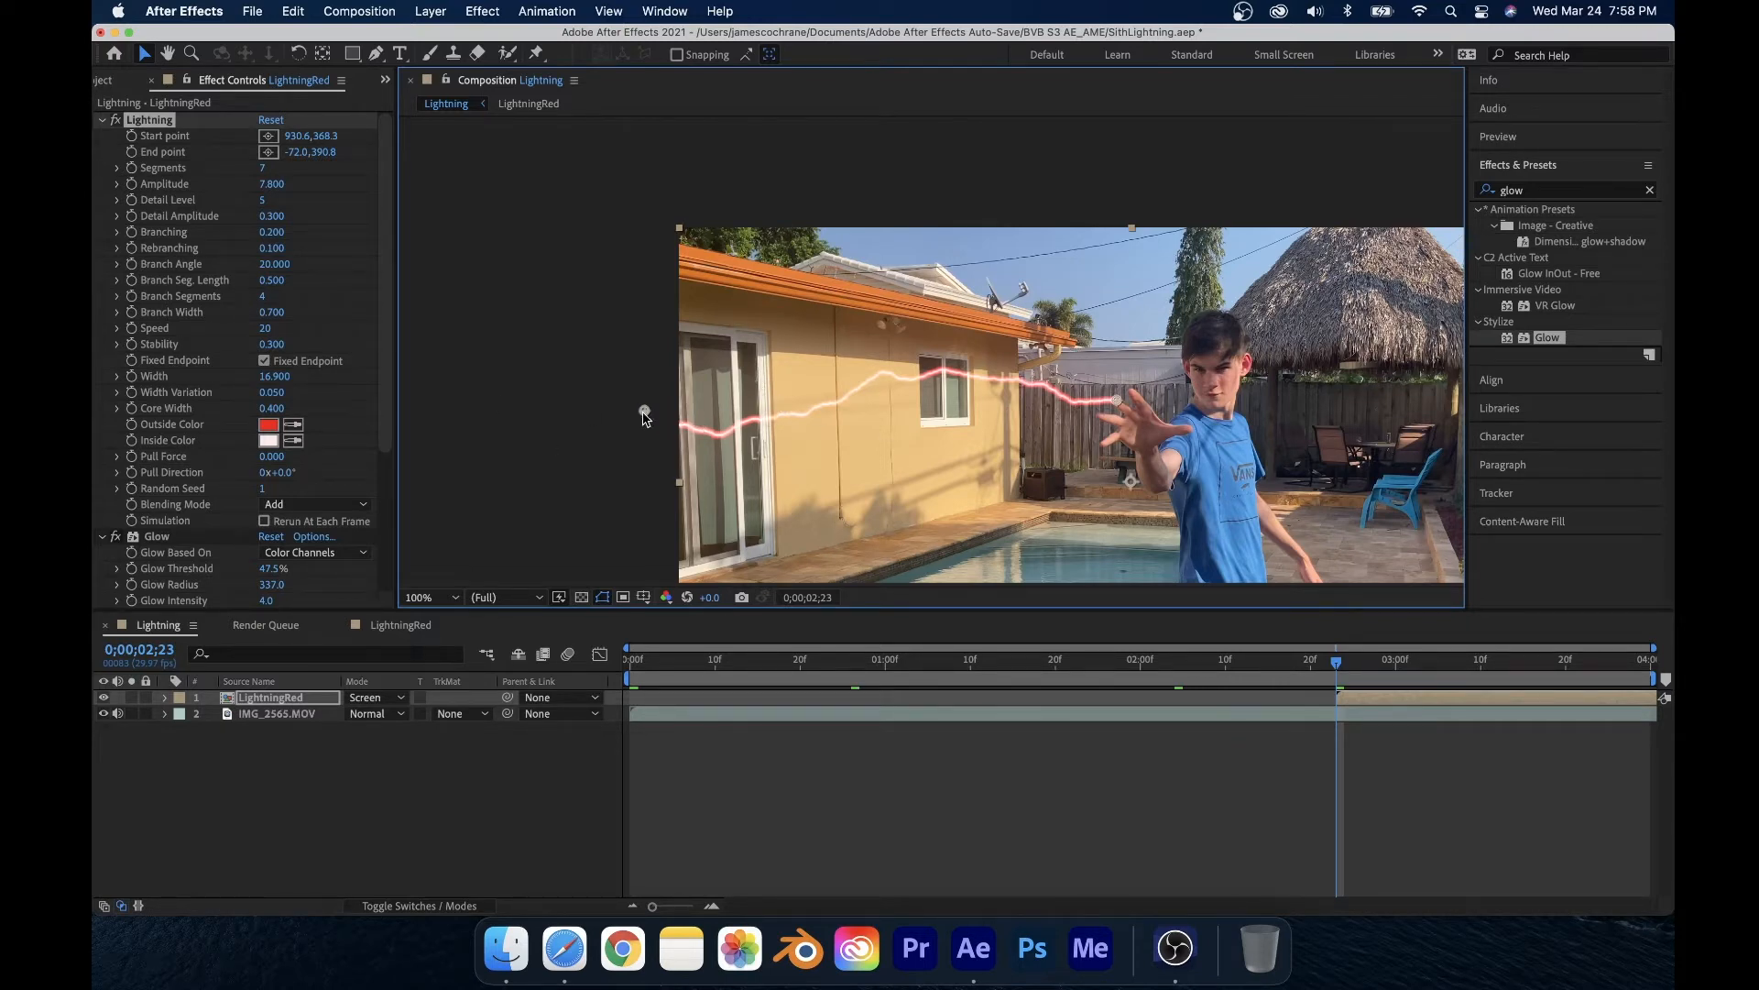
pyautogui.moveTo(644, 414); pyautogui.dragTo(641, 378)
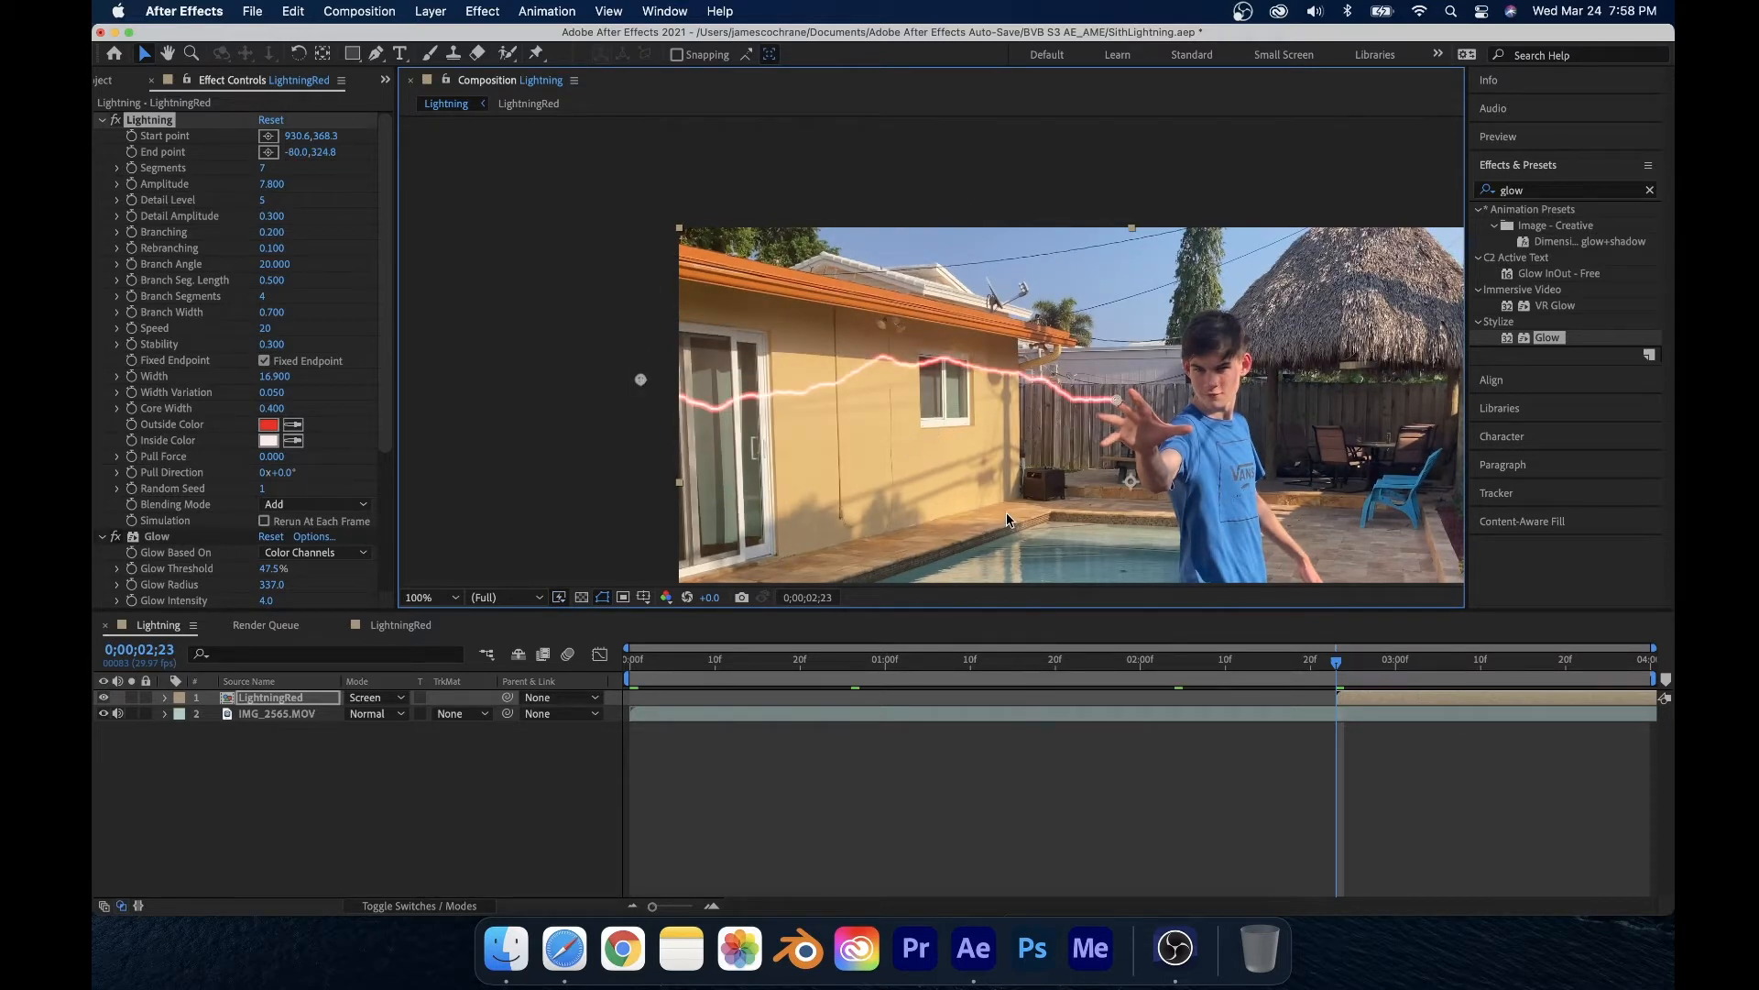
# Step: Keyframe the lightning point and reposition the start point onto the fingertips one frame later
pyautogui.press('h')
pyautogui.moveTo(1006, 513); pyautogui.dragTo(766, 424)
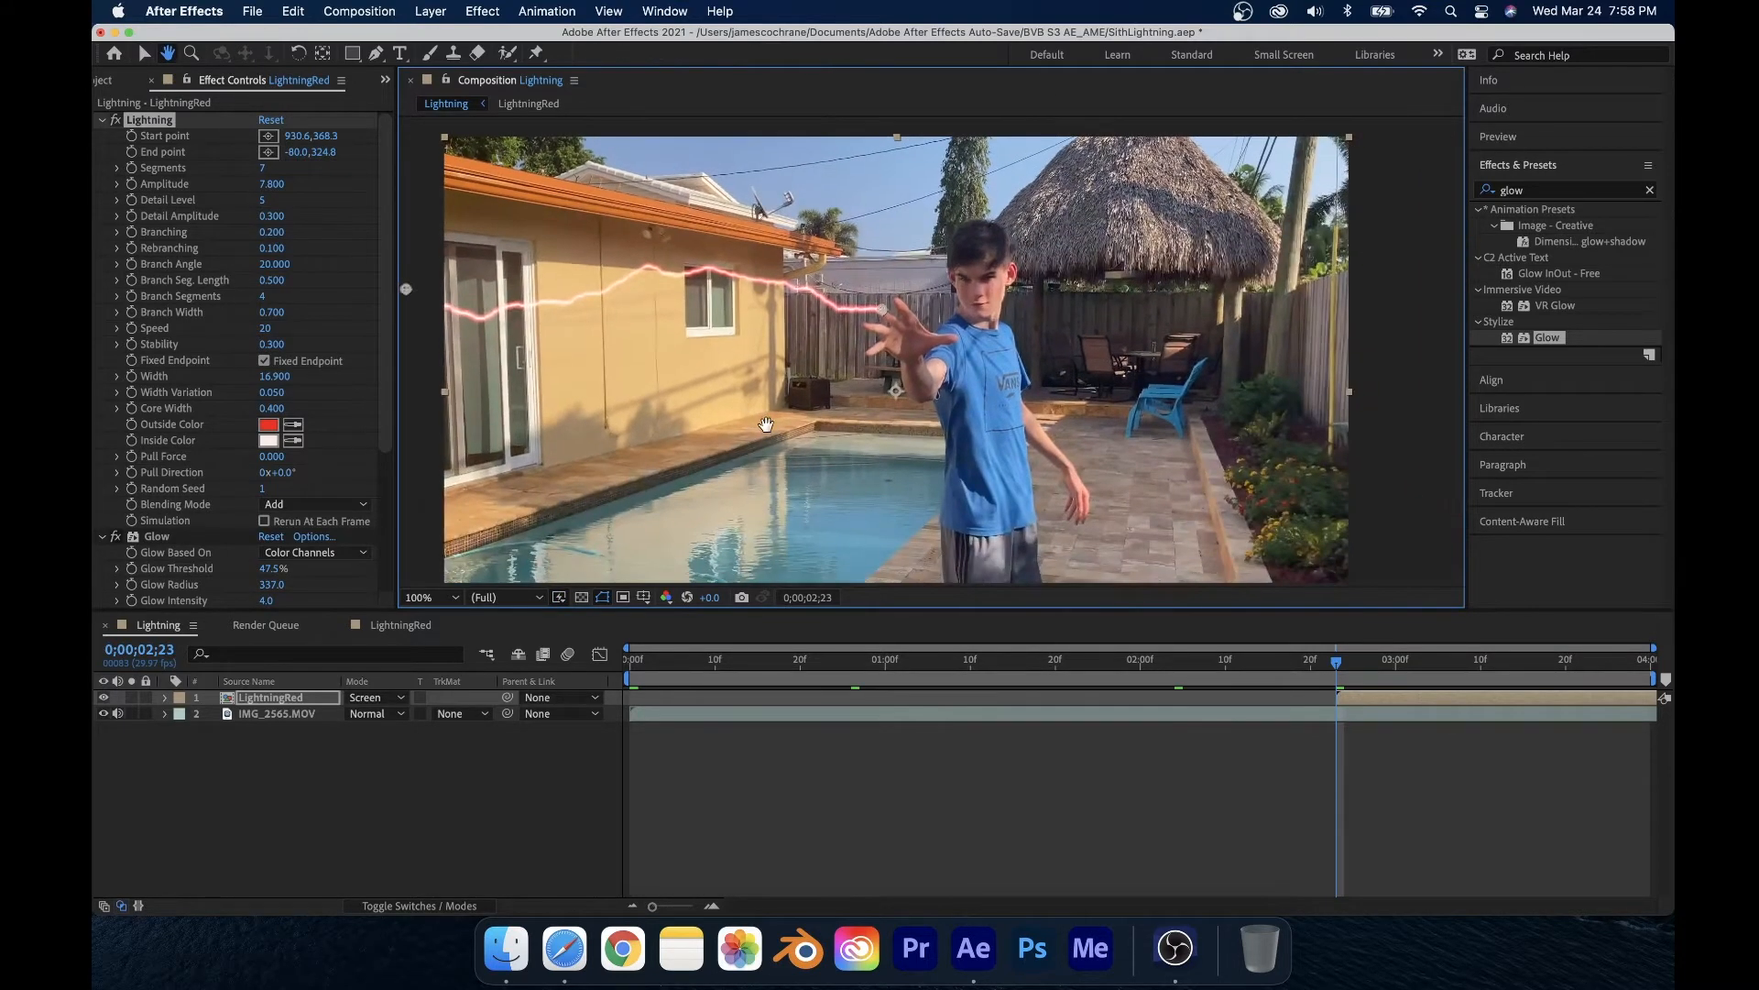
pyautogui.press('v')
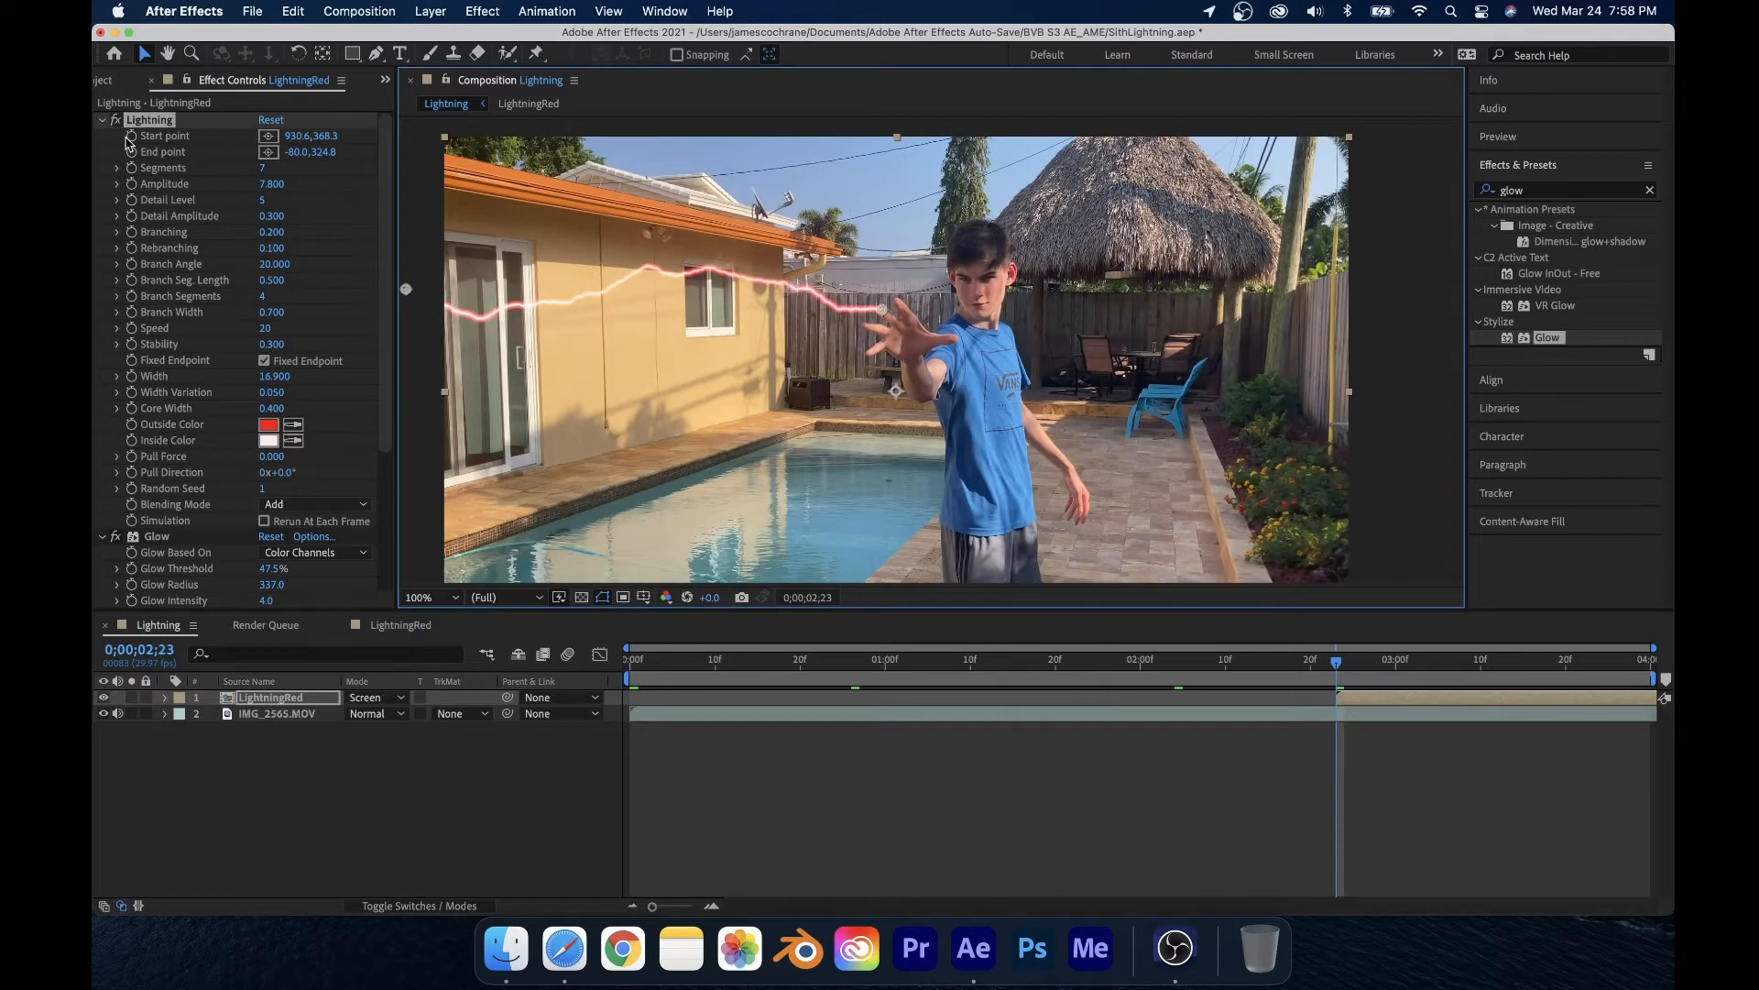
pyautogui.click(132, 150)
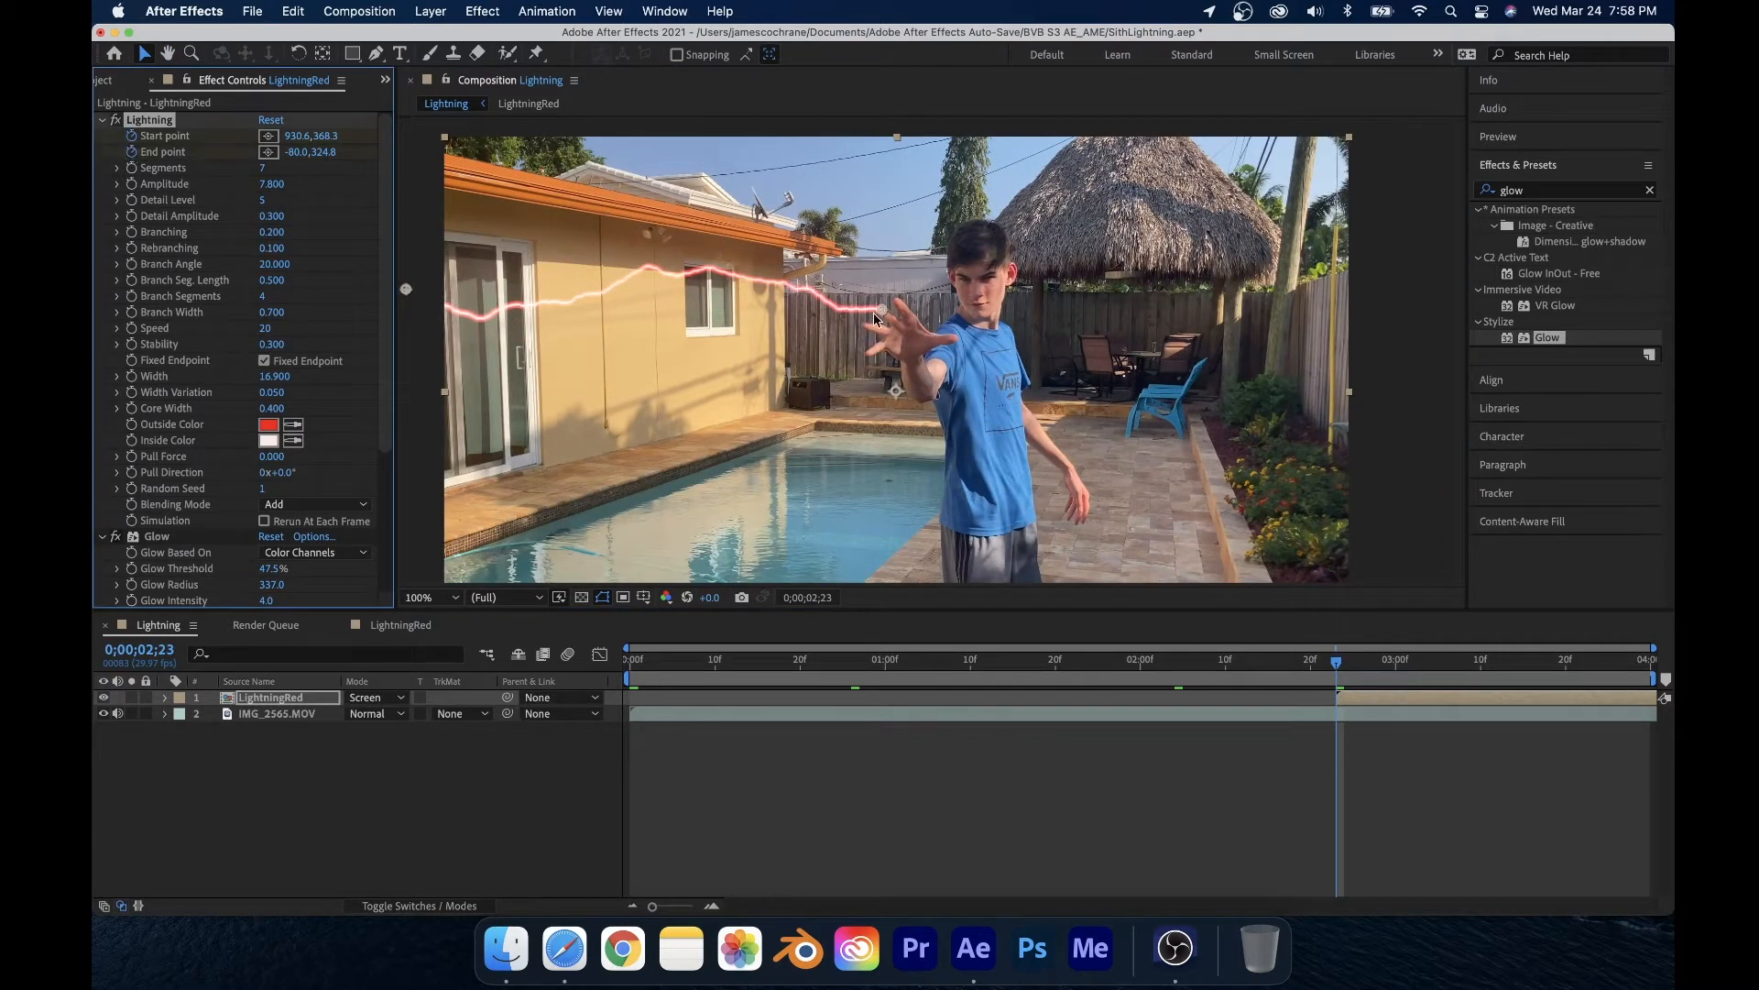
pyautogui.scroll(5, 875, 319)
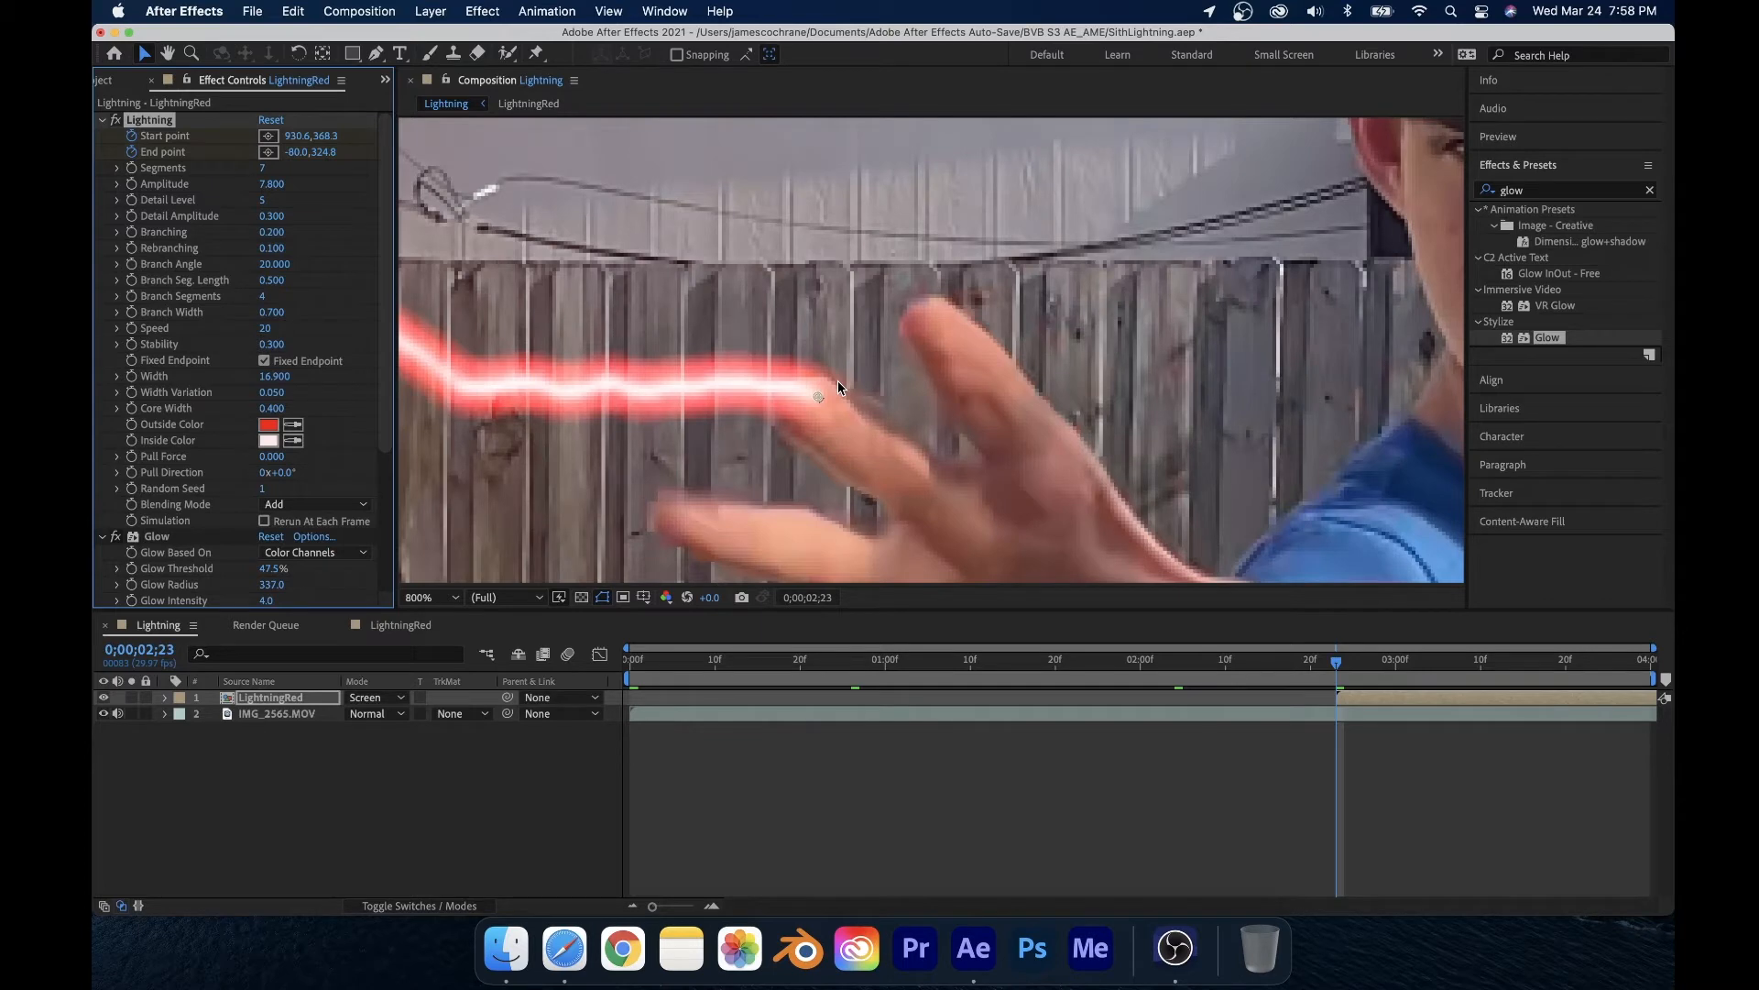
pyautogui.scroll(-1, 837, 381)
pyautogui.press('pagedown')
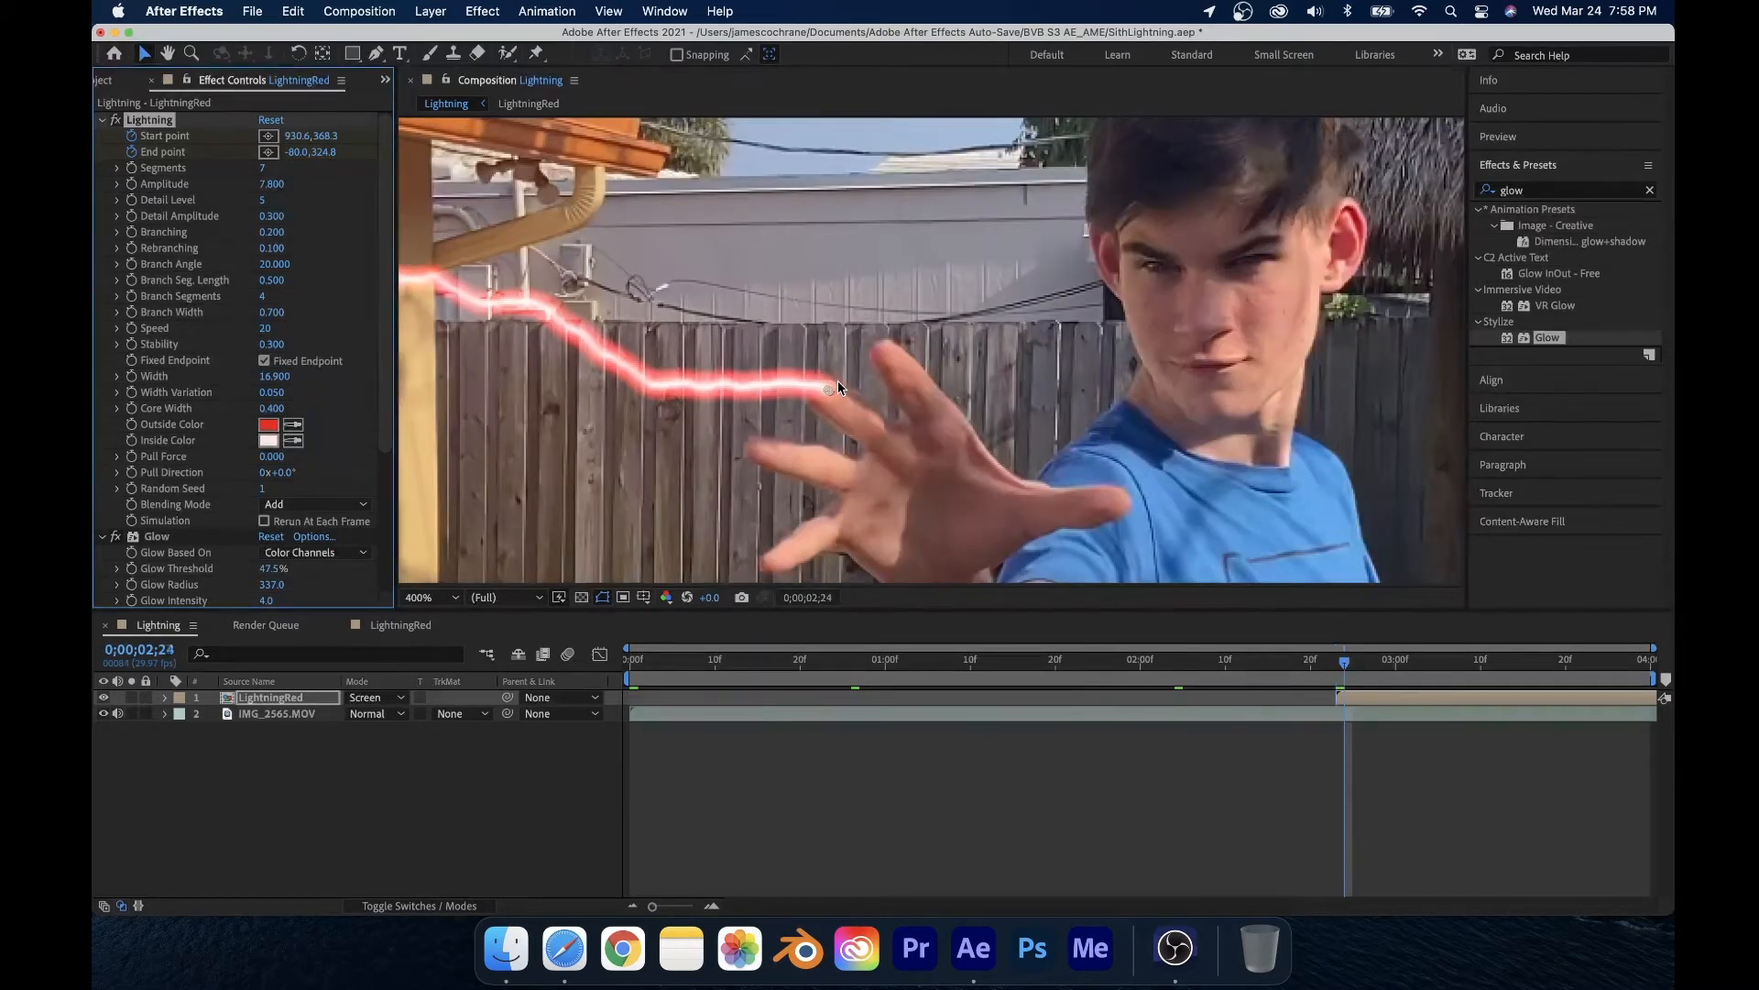
pyautogui.moveTo(831, 389); pyautogui.dragTo(849, 400)
# Step: Step forward frame by frame, moving the lightning's start point to follow the hand
pyautogui.press('pagedown')
pyautogui.press('pagedown')
pyautogui.press('pagedown')
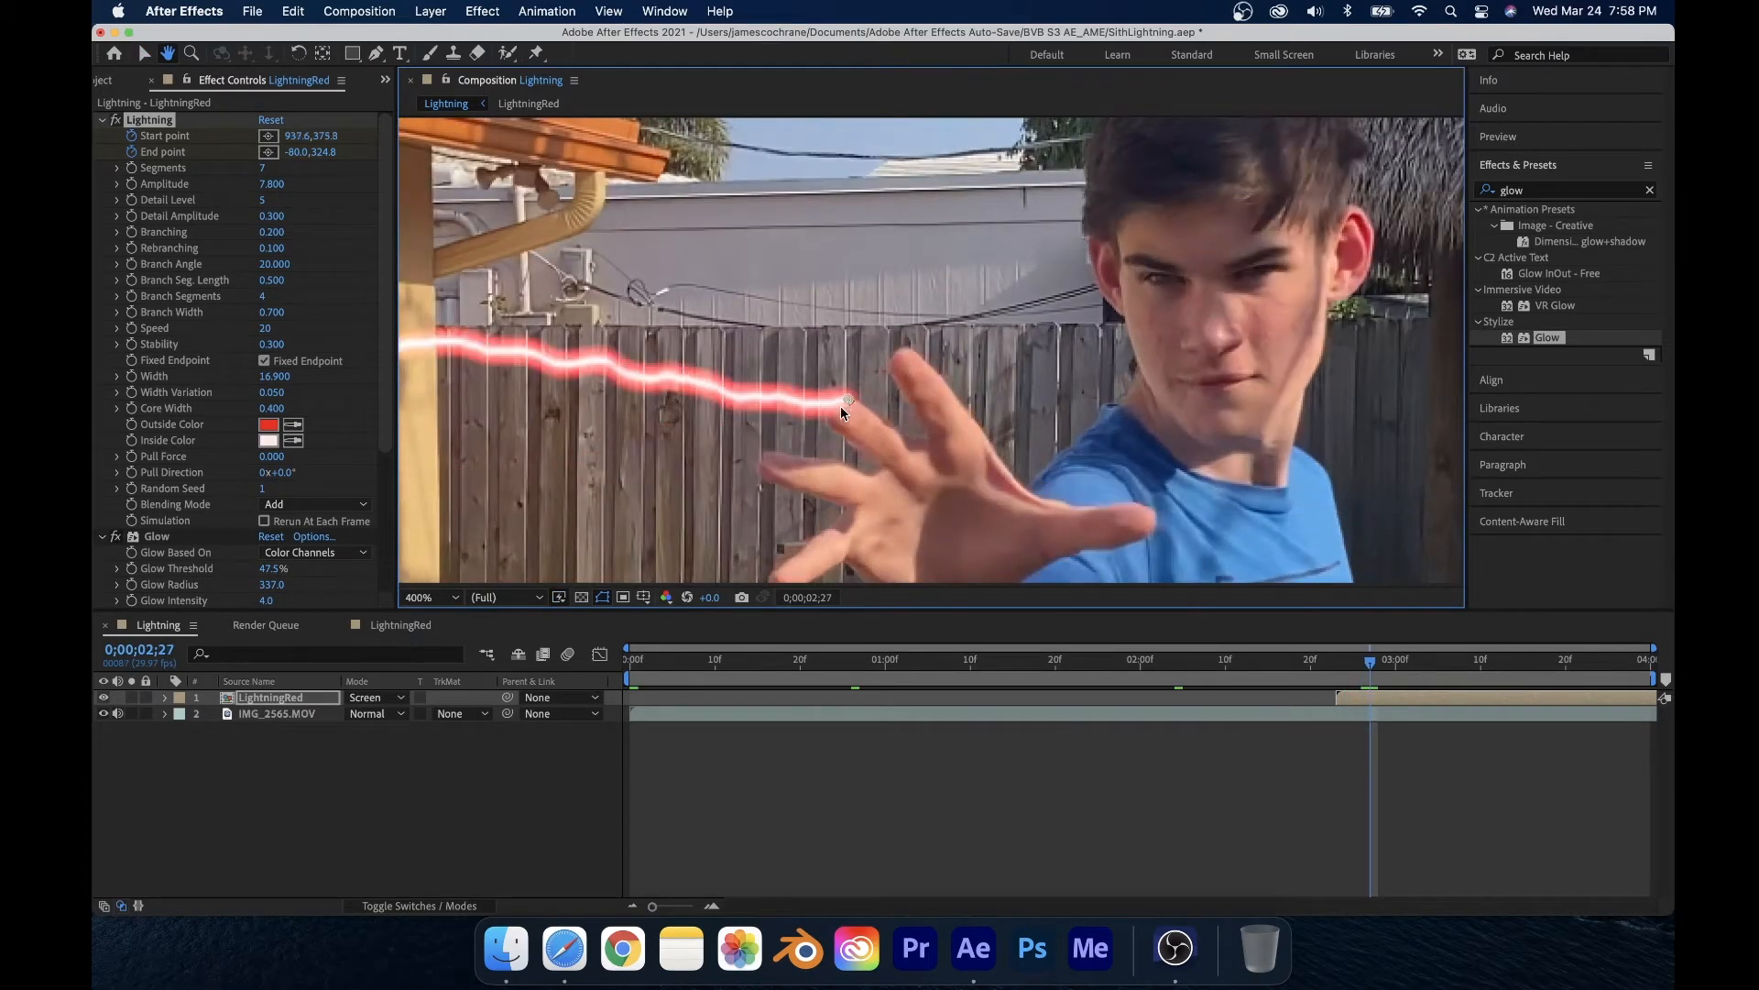
pyautogui.press('pagedown')
pyautogui.moveTo(838, 408); pyautogui.dragTo(789, 237)
pyautogui.press('pagedown')
pyautogui.press('pagedown')
pyautogui.press('pagedown')
pyautogui.press('pagedown')
pyautogui.press('pagedown')
pyautogui.press('pagedown')
pyautogui.press('pagedown')
pyautogui.press('pagedown')
pyautogui.press('pagedown')
pyautogui.press('pagedown')
pyautogui.press('pagedown')
pyautogui.press('pagedown')
pyautogui.press('pagedown')
pyautogui.press('pagedown')
pyautogui.press('pagedown')
pyautogui.press('pagedown')
pyautogui.press('pagedown')
pyautogui.press('pagedown')
pyautogui.press('pagedown')
pyautogui.press('pagedown')
pyautogui.press('pagedown')
pyautogui.press('pagedown')
pyautogui.press('pagedown')
pyautogui.press('pagedown')
pyautogui.press('pagedown')
pyautogui.press('pagedown')
pyautogui.press('pagedown')
pyautogui.press('pagedown')
pyautogui.press('pagedown')
pyautogui.press('pagedown')
pyautogui.press('pagedown')
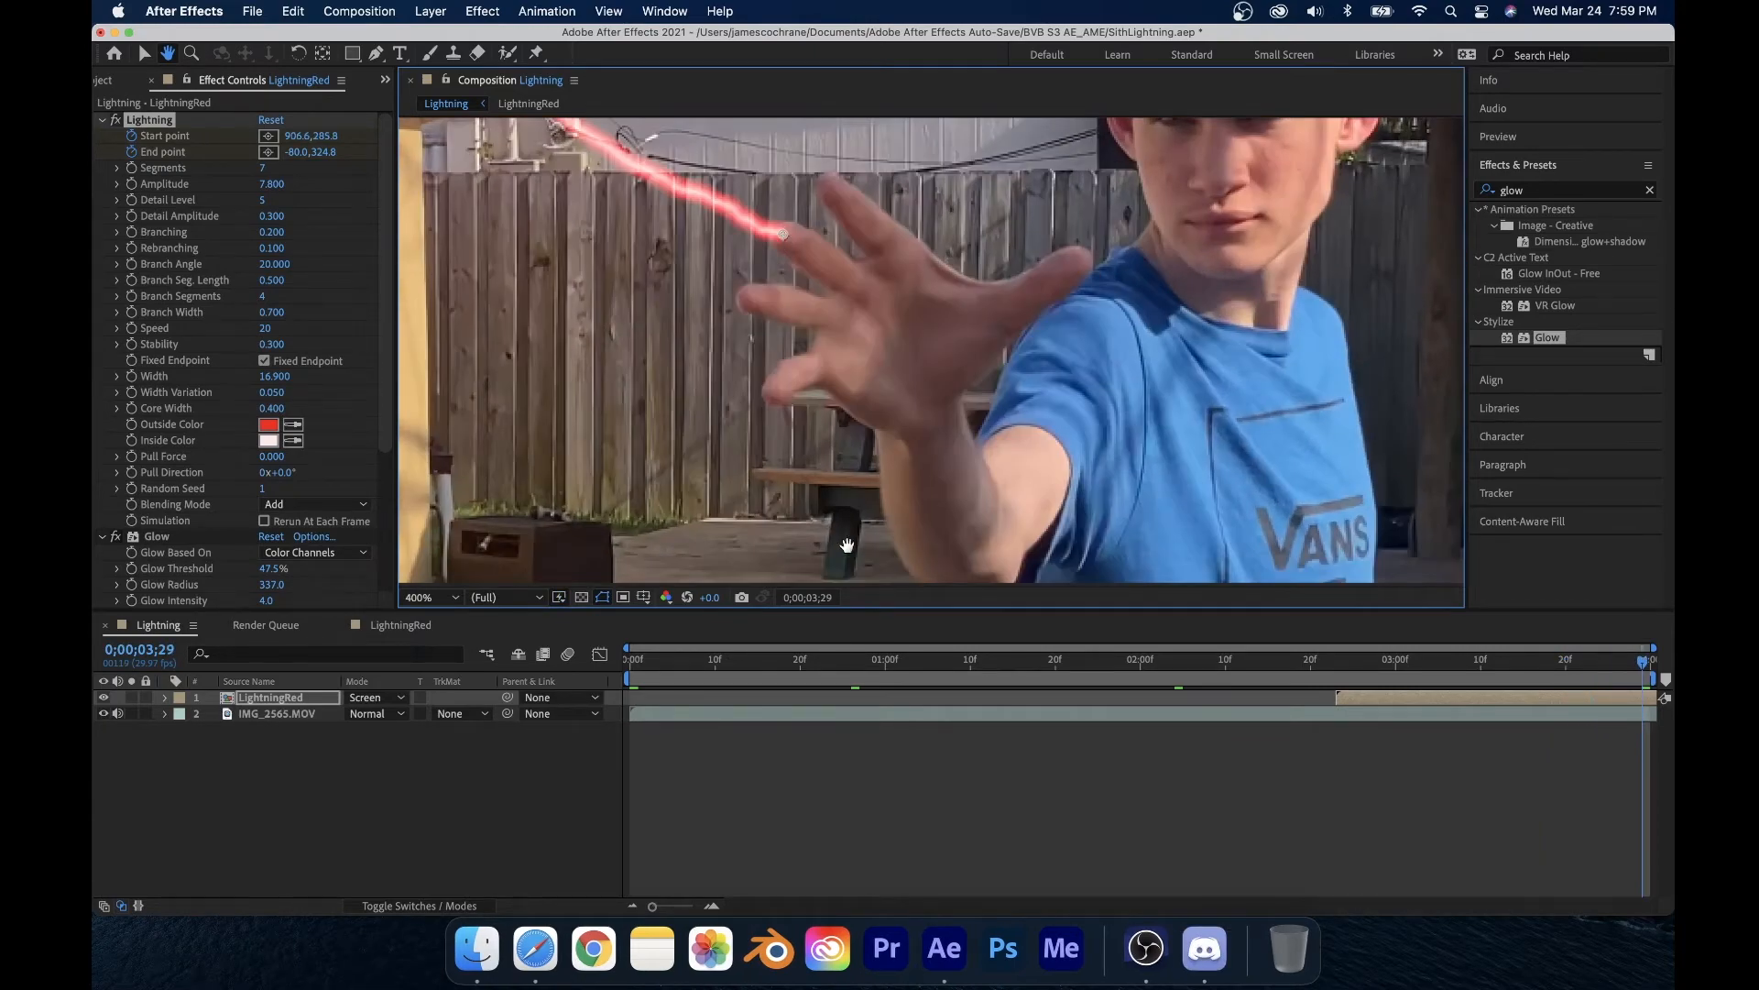
# Step: Duplicate the LightningRed layer
pyautogui.scroll(-3, 848, 542)
pyautogui.scroll(2, 831, 531)
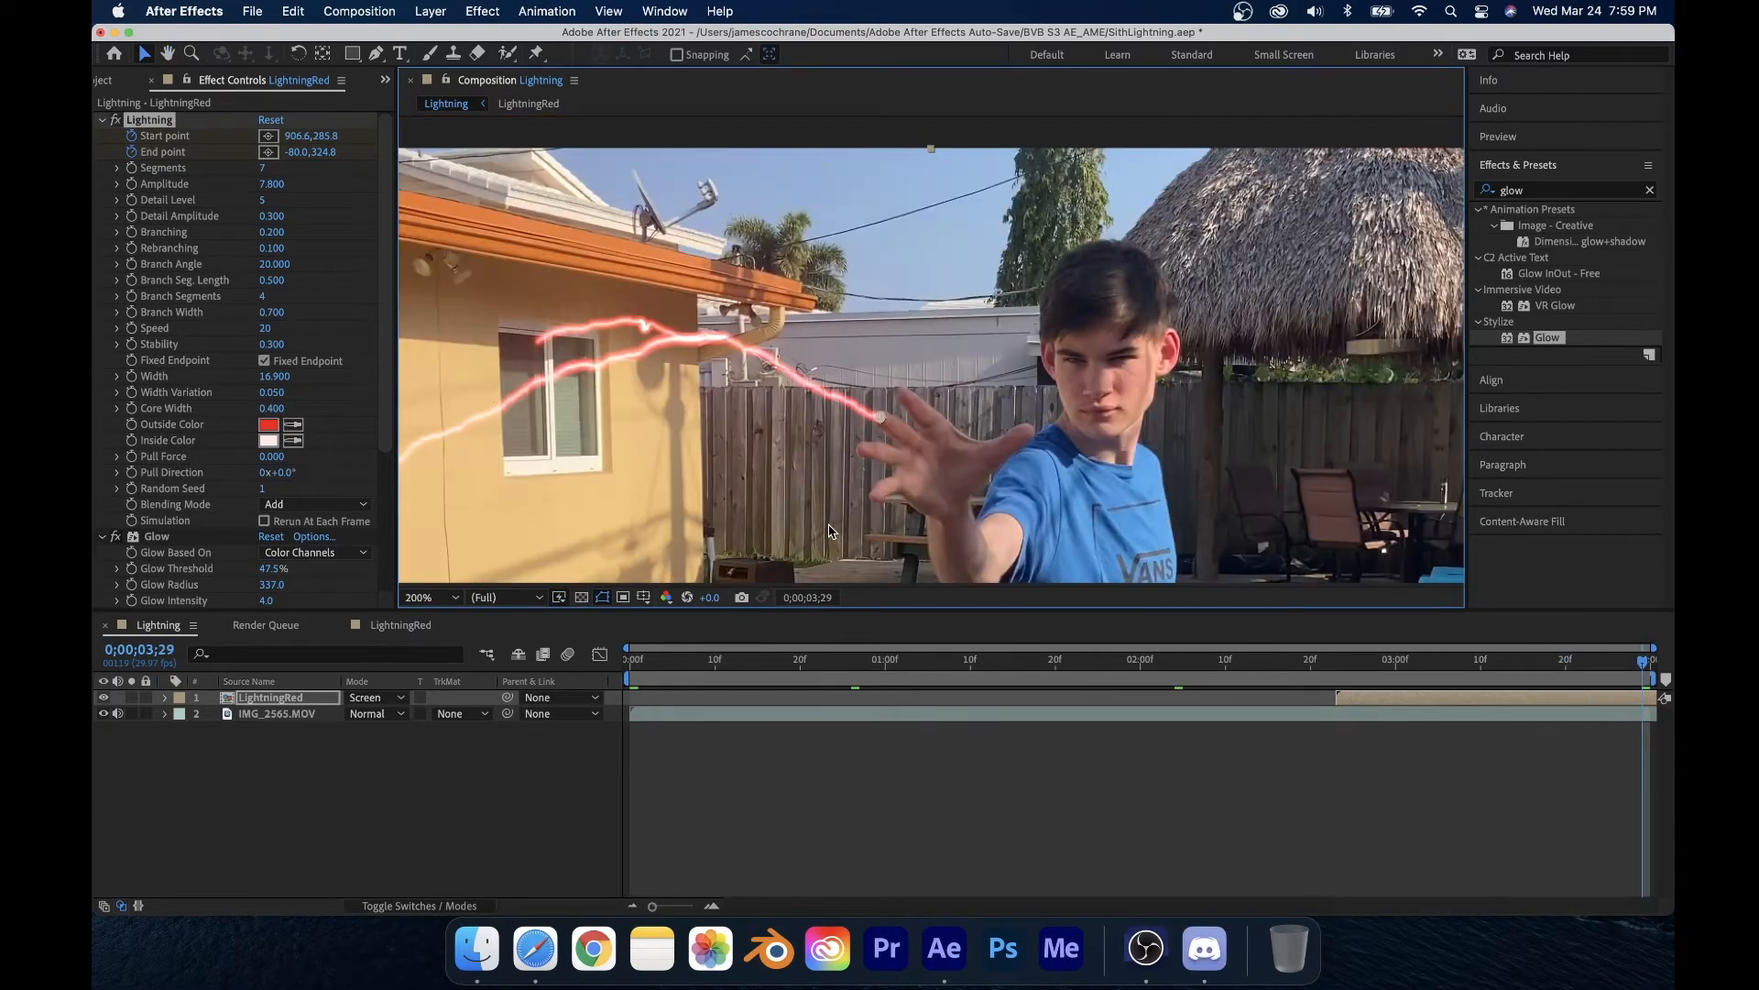
pyautogui.moveTo(870, 662); pyautogui.dragTo(1381, 716)
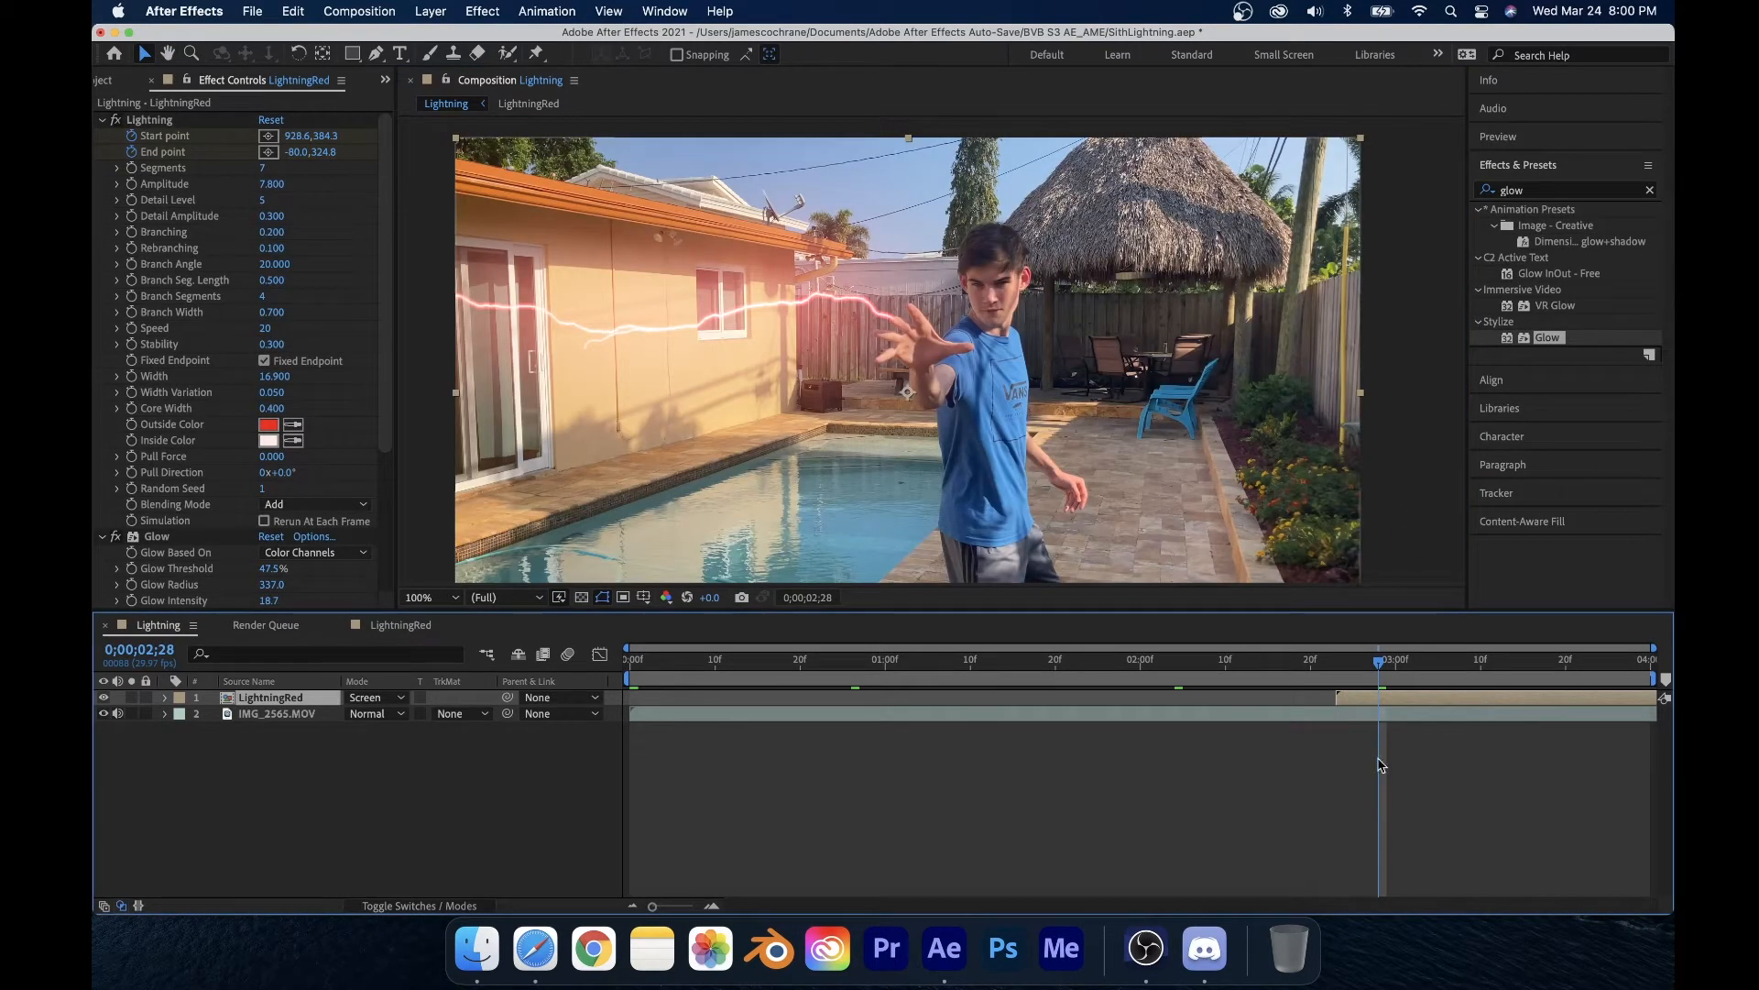
pyautogui.press('super+d')
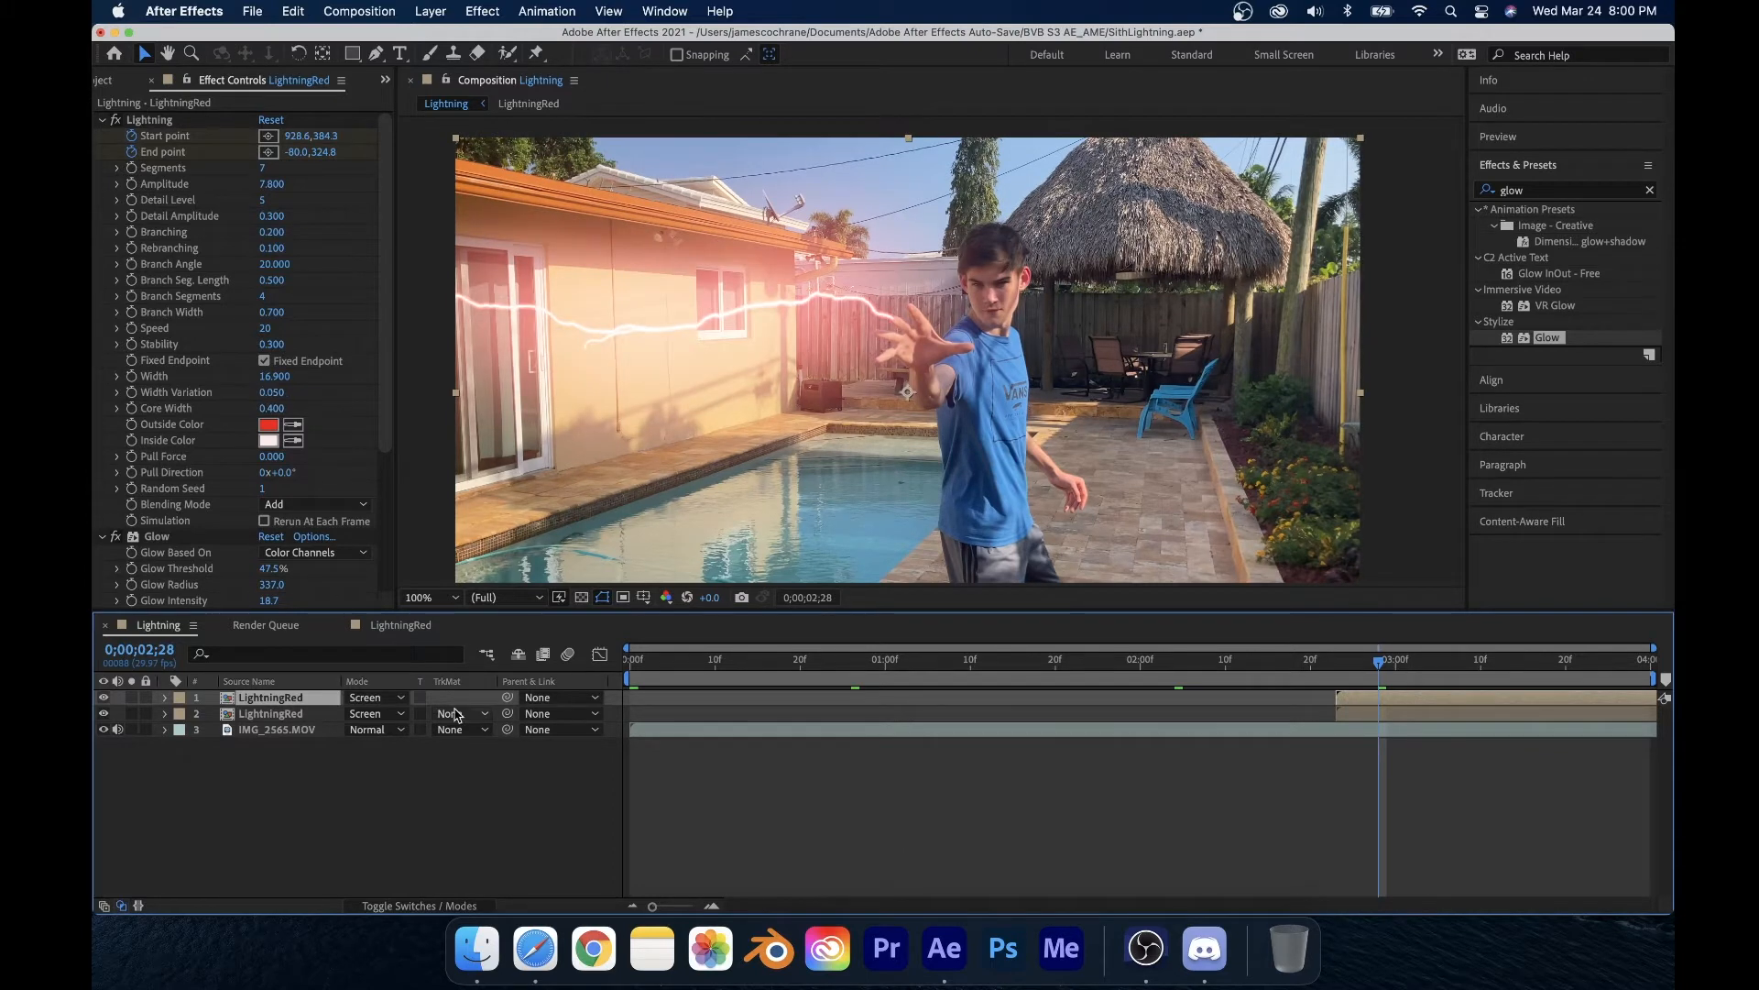
# Step: Inspect the solid inside the LightningRed composition, then preview the Lightning composition
pyautogui.click(394, 627)
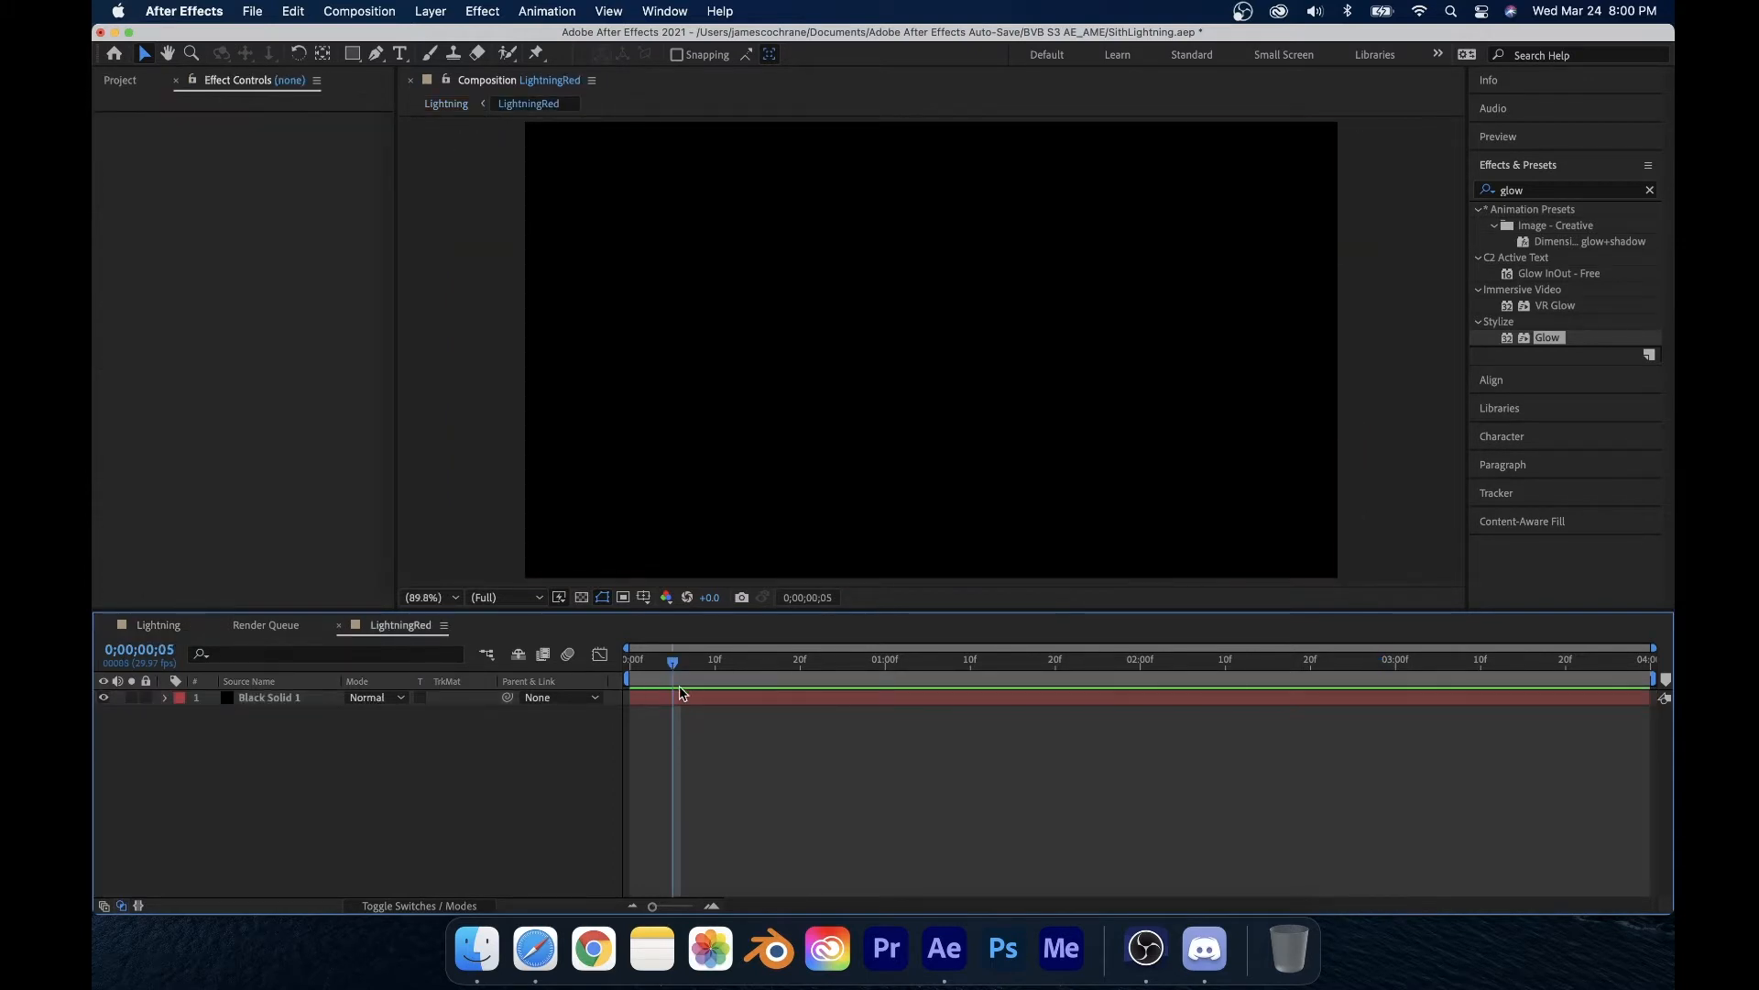
pyautogui.click(689, 702)
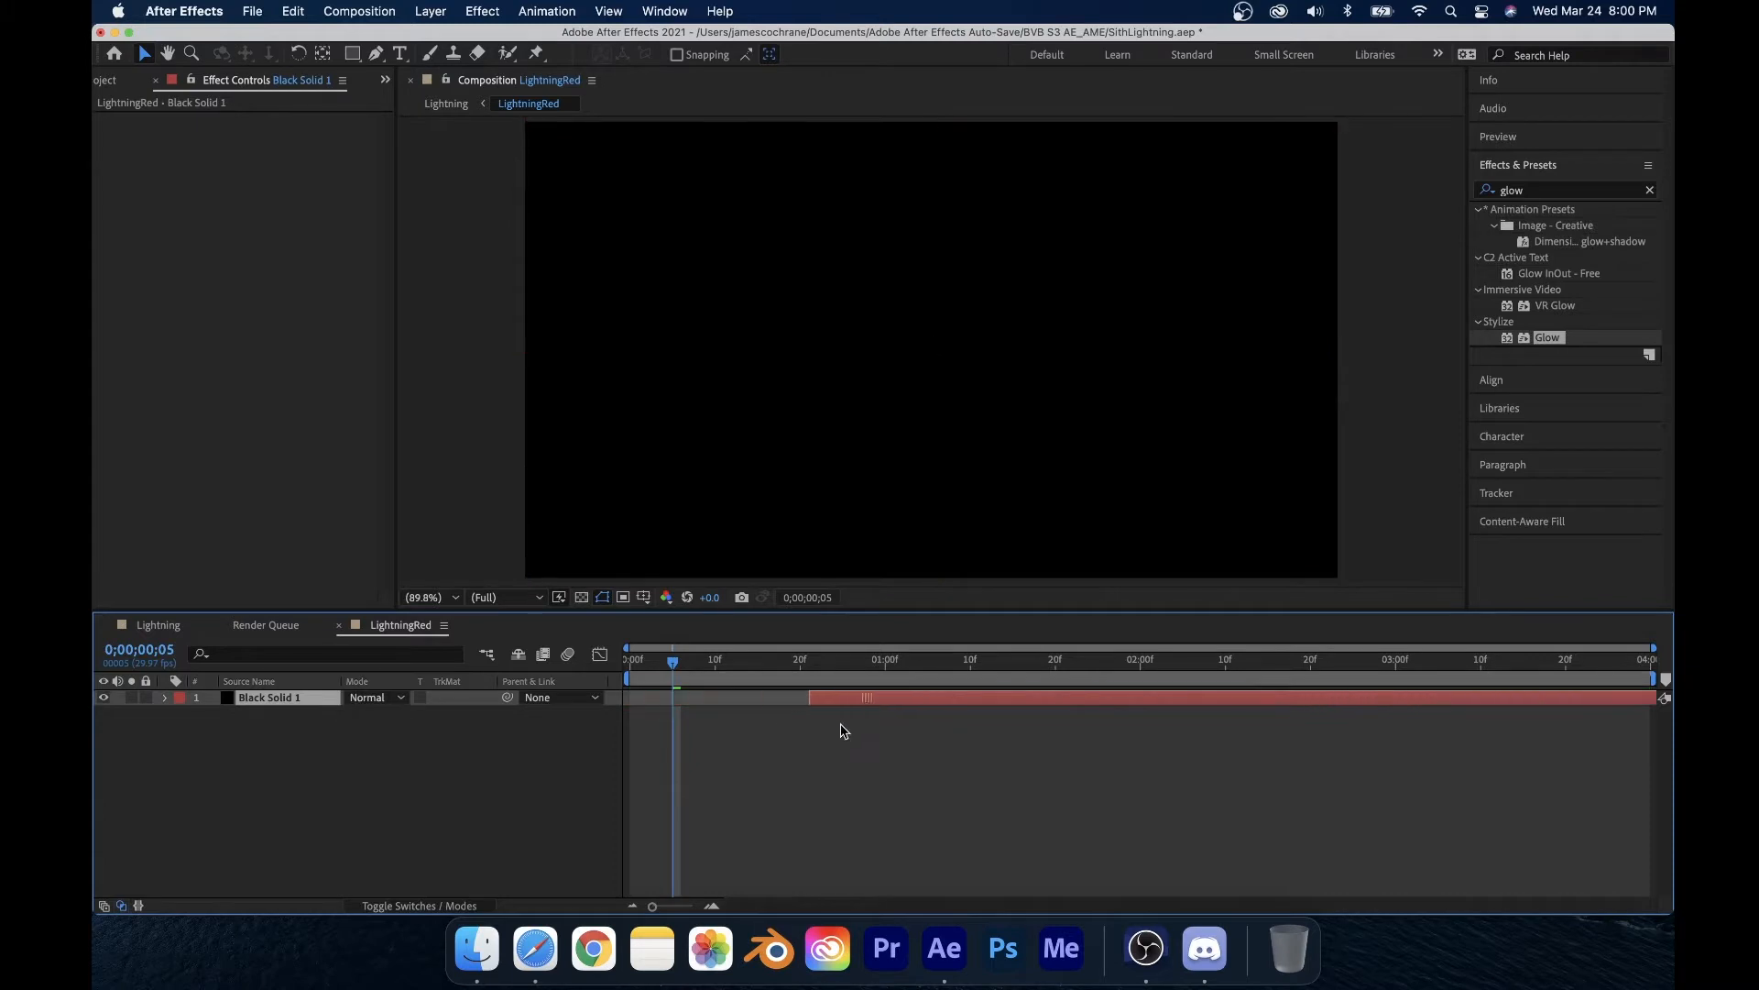
pyautogui.click(183, 627)
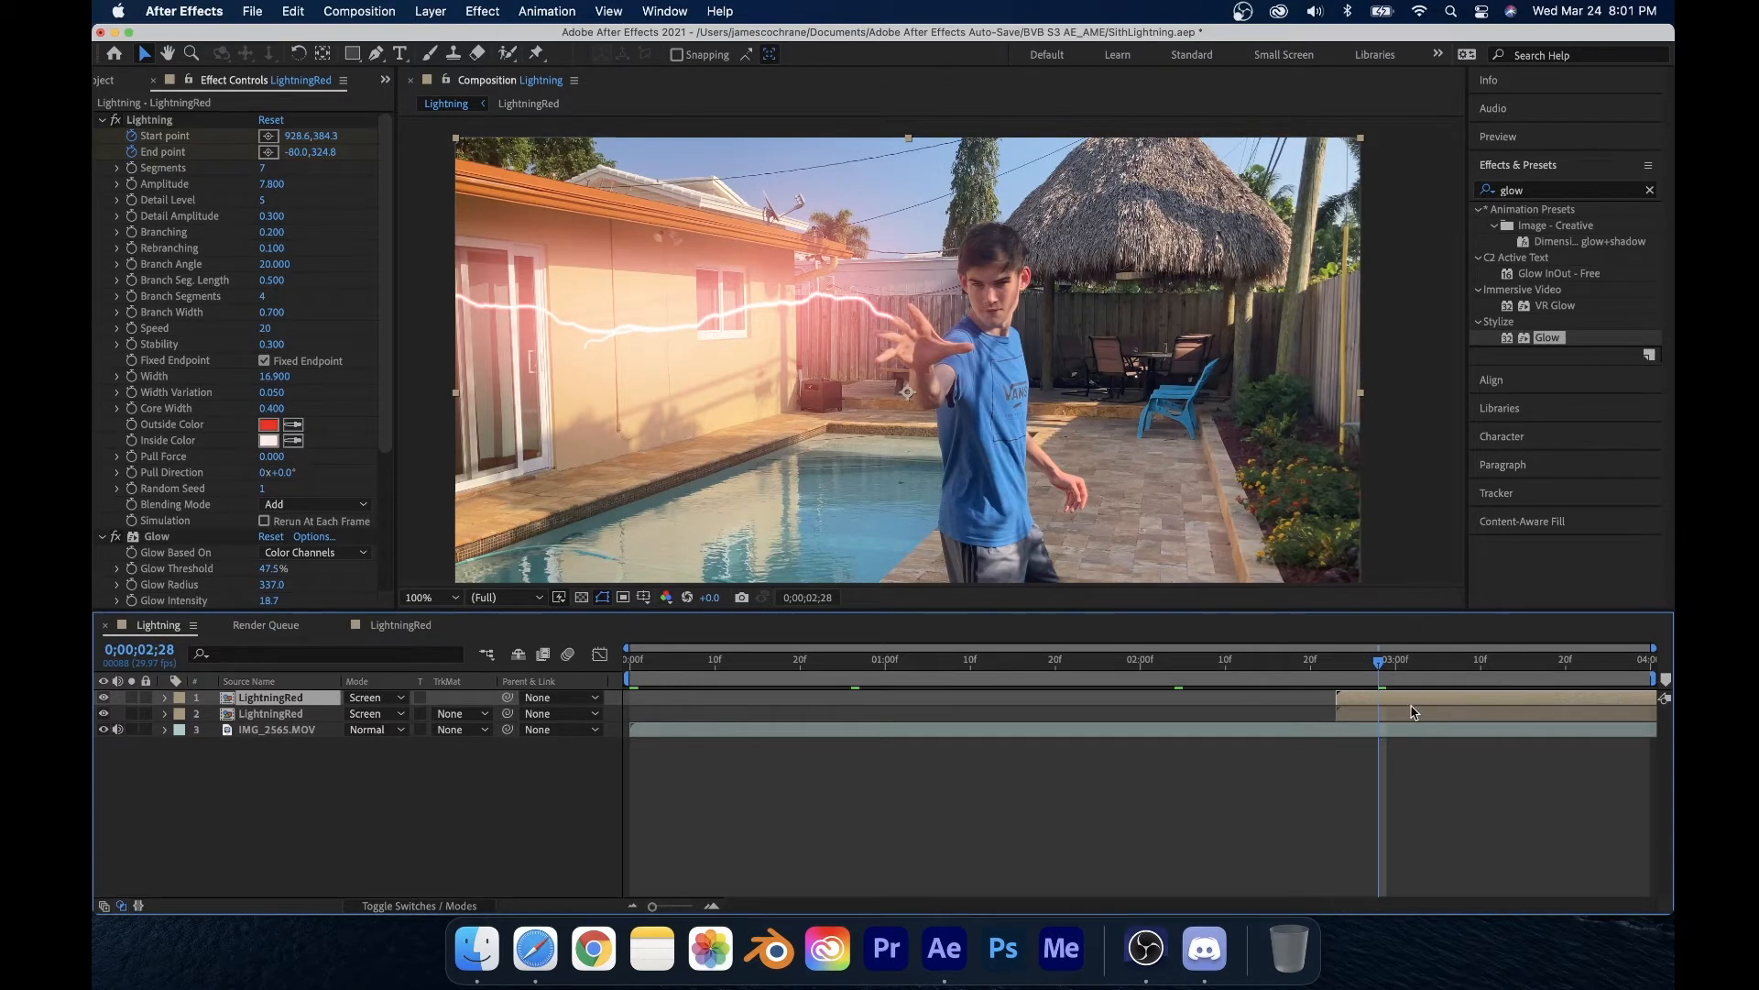
pyautogui.press('space')
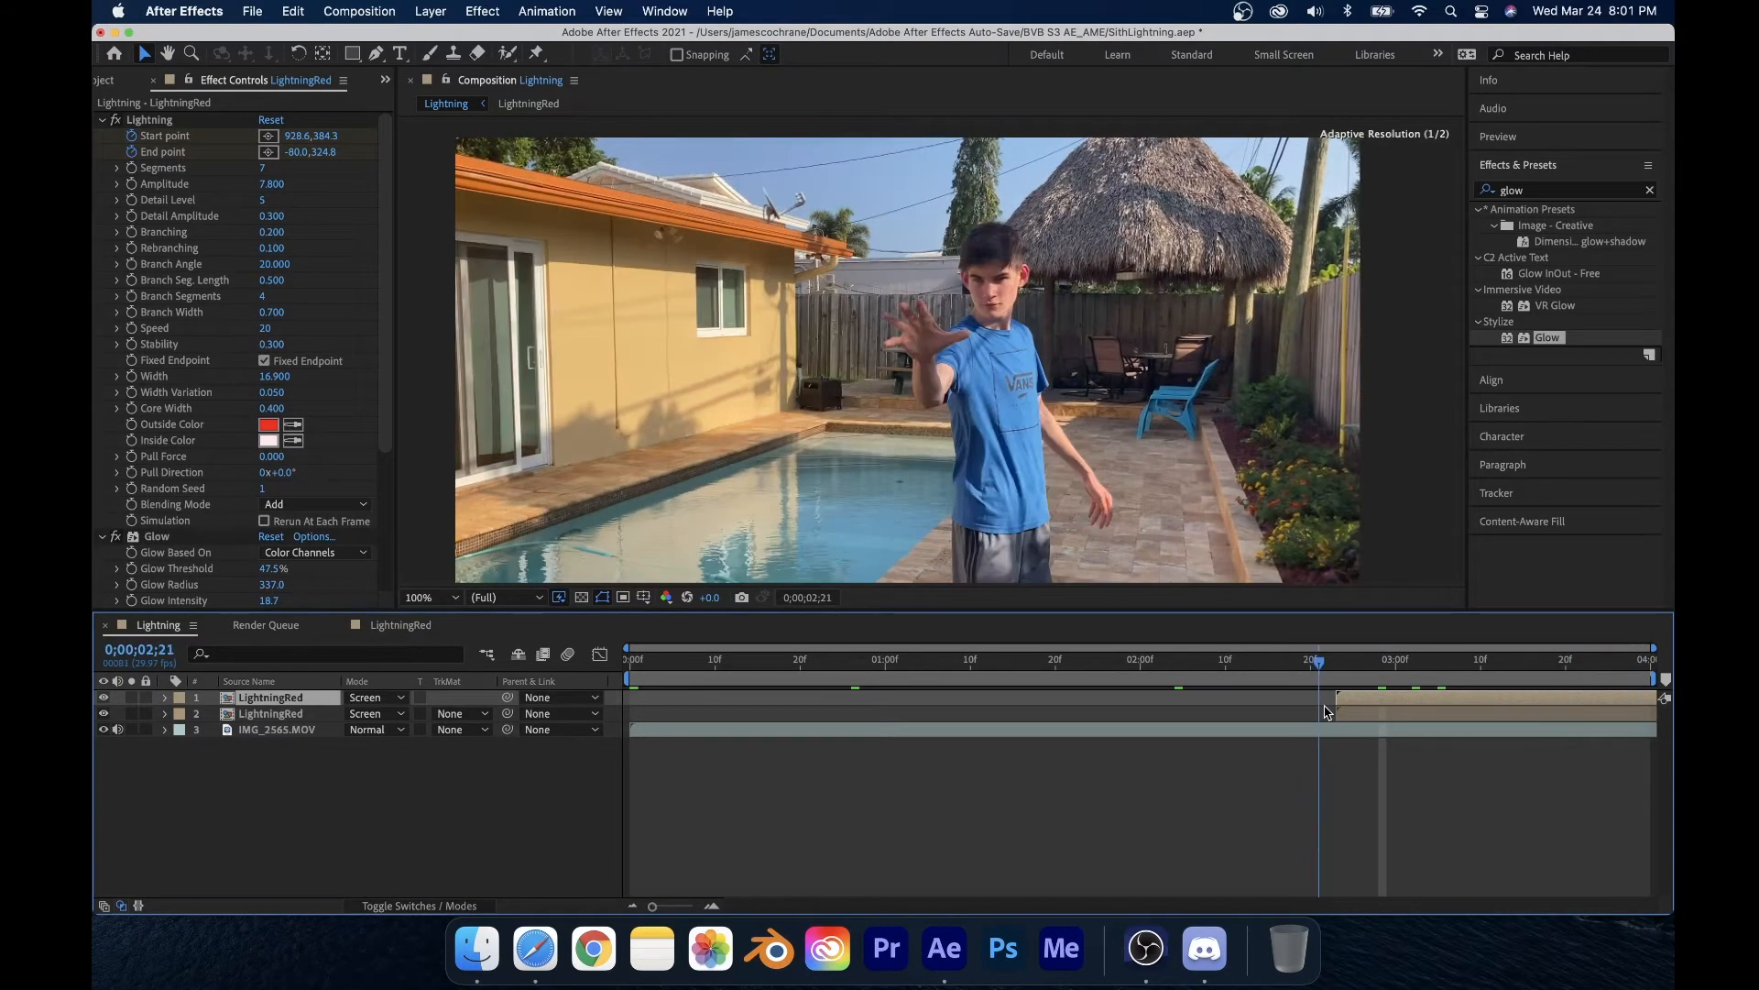
# Step: Move the duplicated LightningRed layer earlier in the timeline so it starts near the beginning
pyautogui.press('space')
pyautogui.moveTo(1406, 692); pyautogui.dragTo(717, 746)
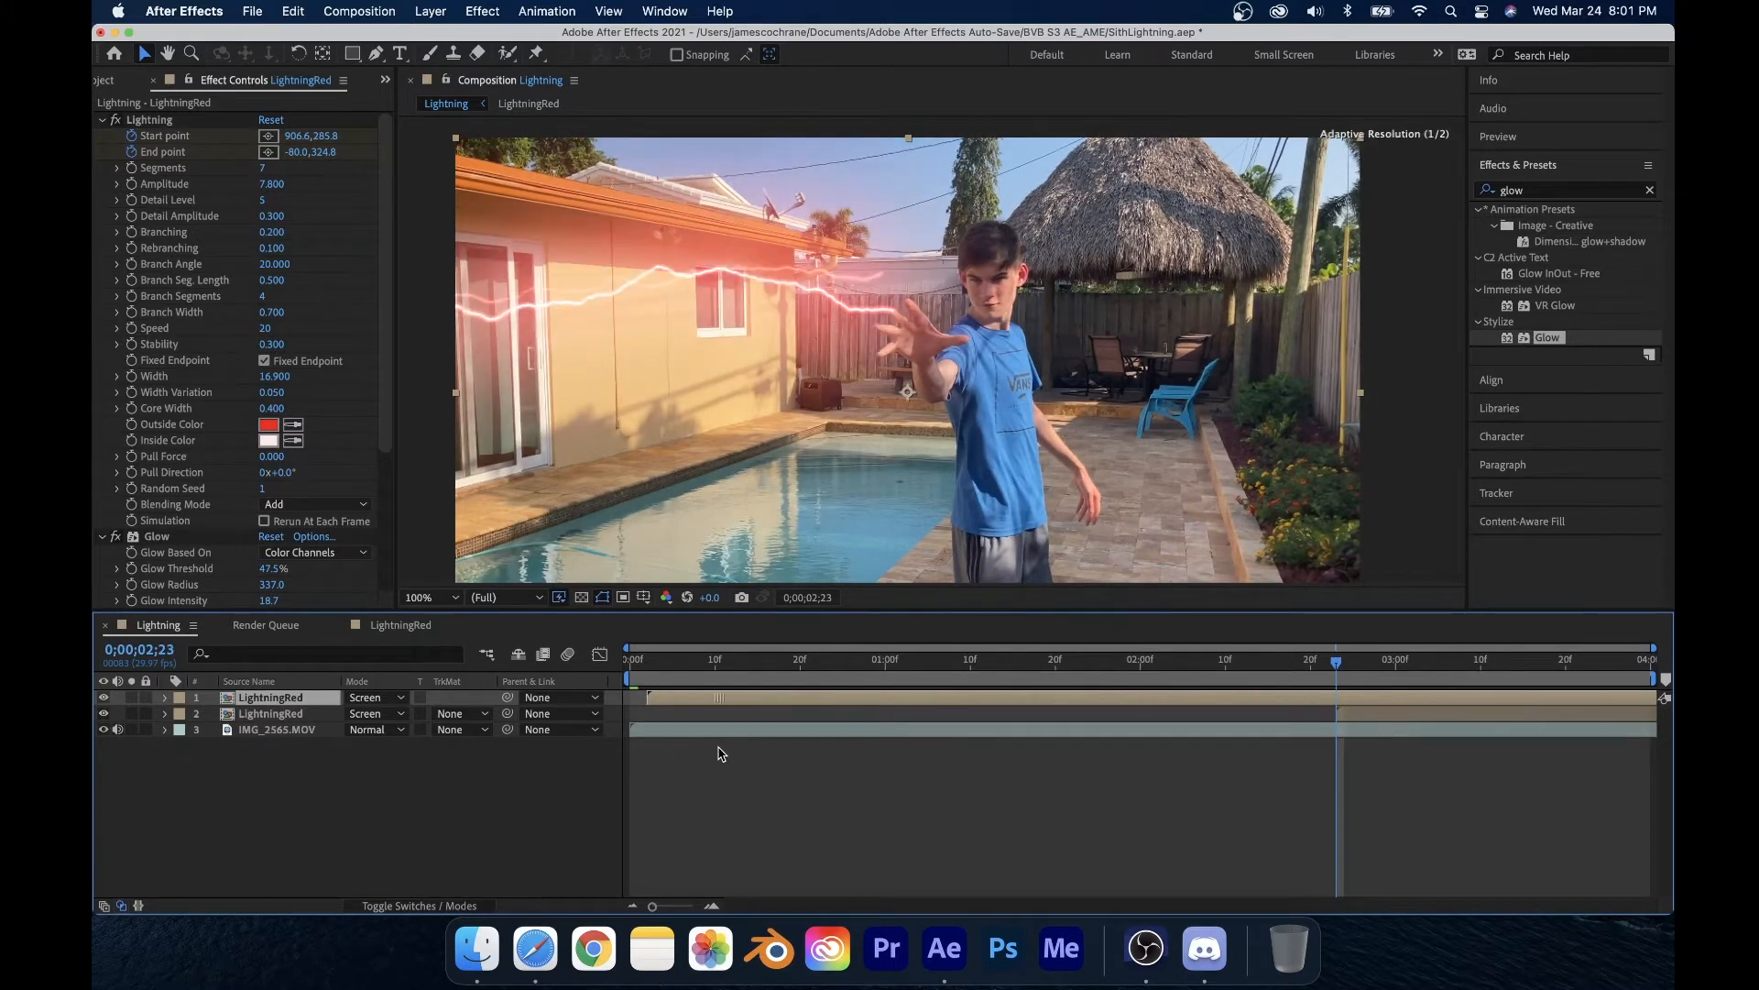
pyautogui.moveTo(649, 697); pyautogui.dragTo(1263, 736)
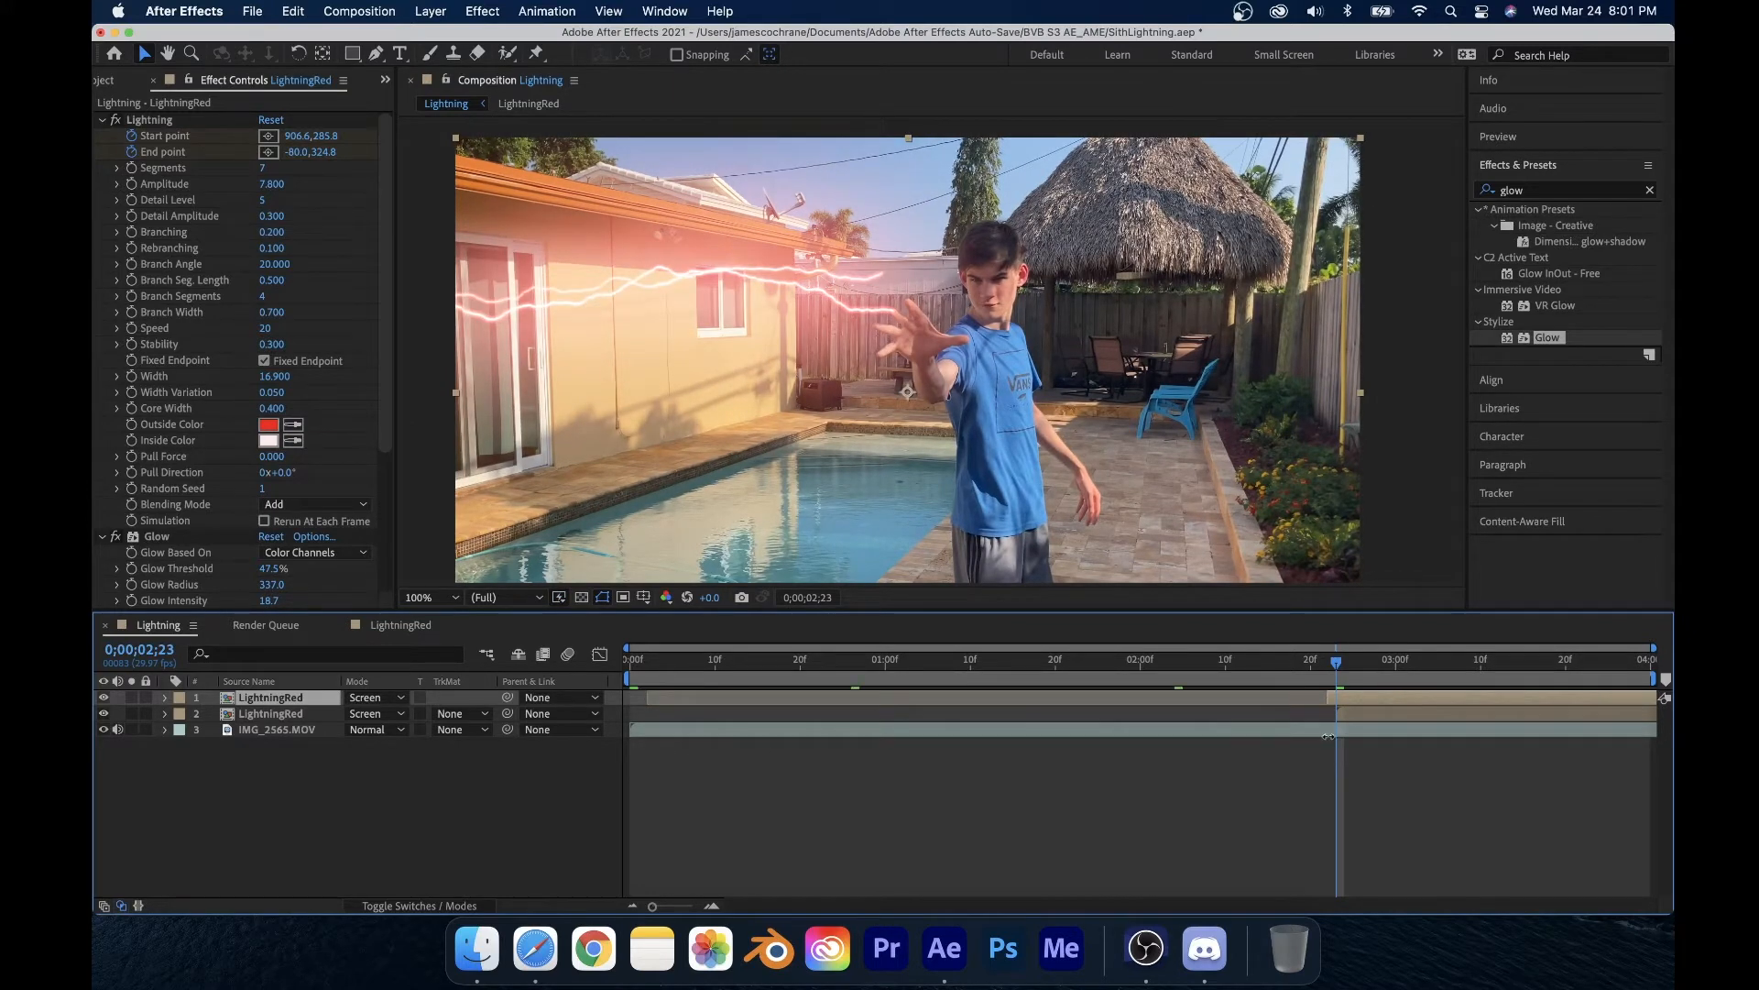
pyautogui.press('=')
pyautogui.press('=')
pyautogui.press('=')
pyautogui.press('=')
pyautogui.press('=')
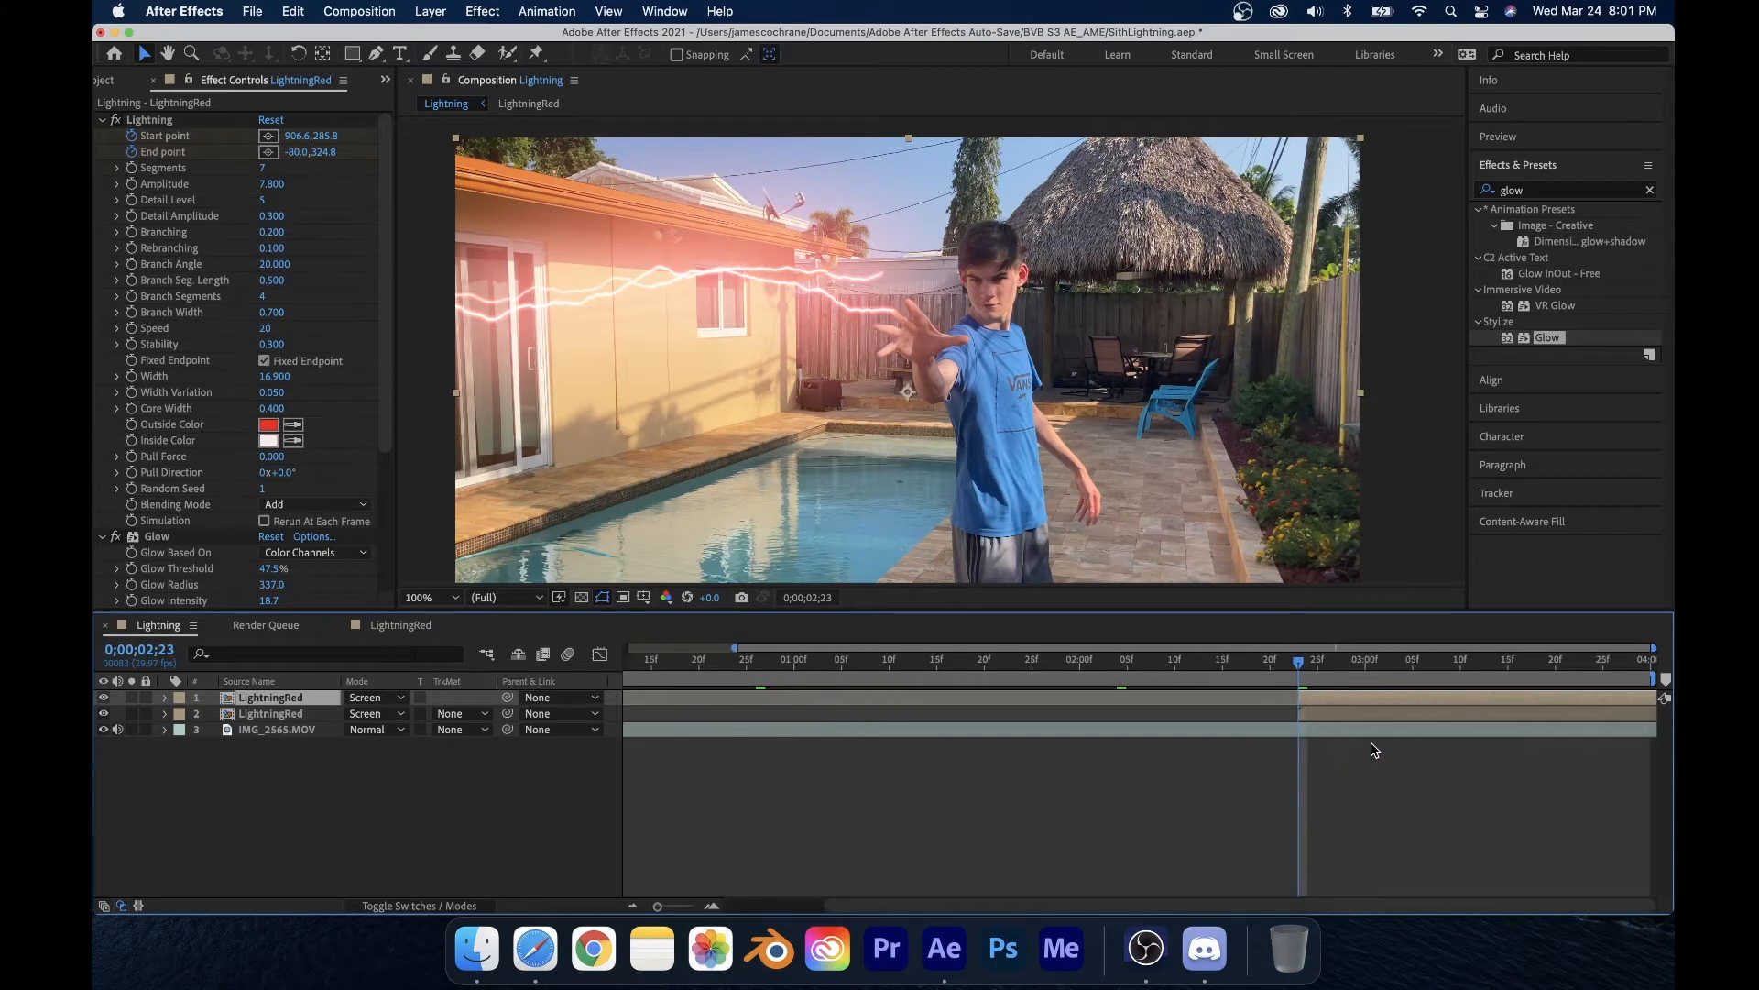
pyautogui.moveTo(1134, 666)
pyautogui.mouseDown()
pyautogui.moveTo(1285, 668)
pyautogui.moveTo(1134, 673)
pyautogui.mouseUp()
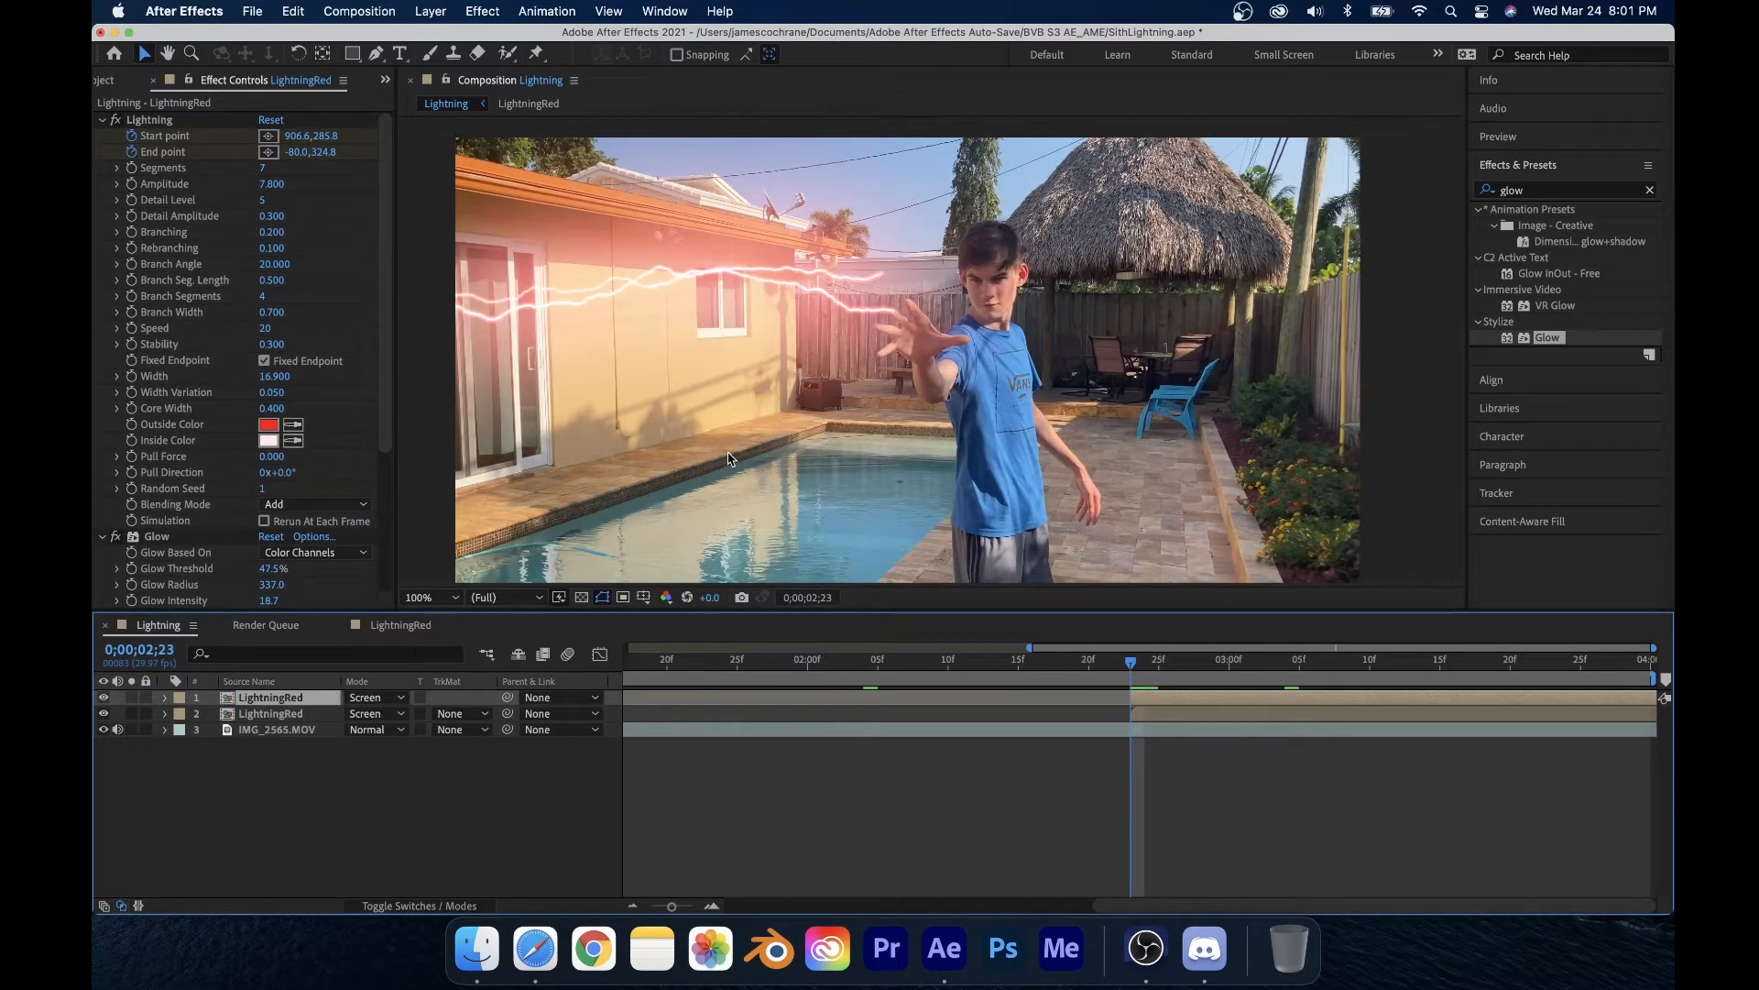
# Step: Select the top layer's Lightning effect and drag its start point onto the fingertips
pyautogui.click(702, 353)
pyautogui.click(133, 137)
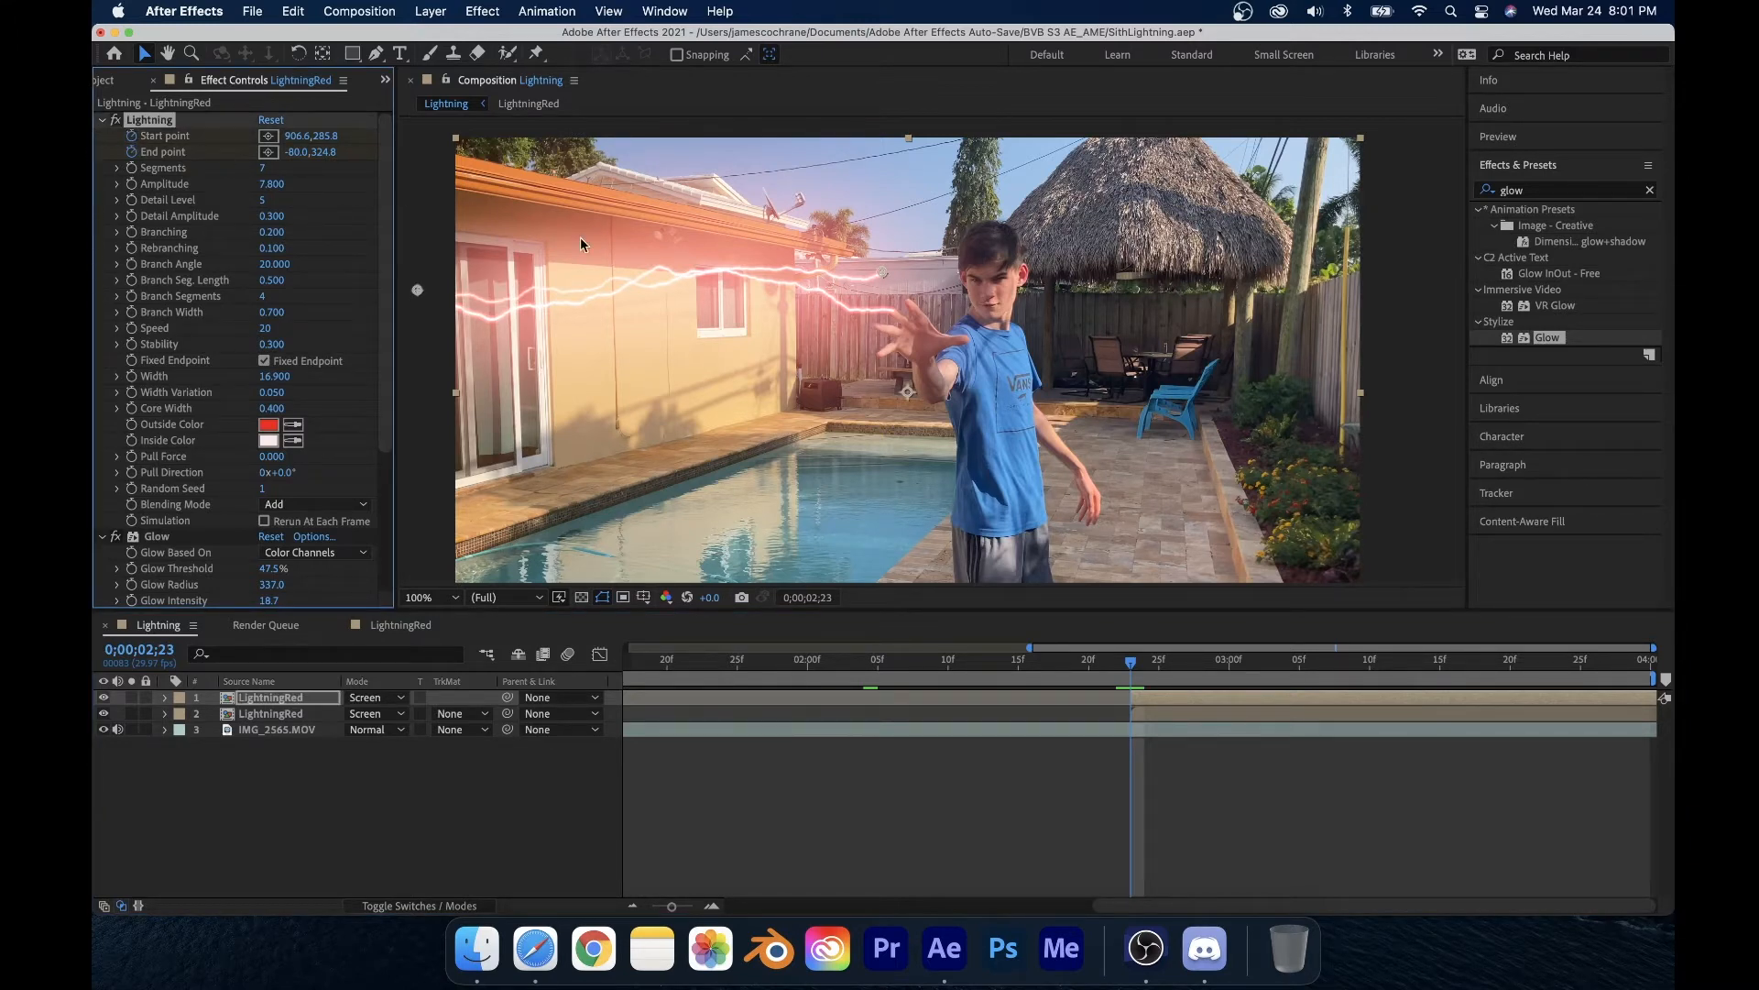
pyautogui.scroll(4, 882, 273)
pyautogui.moveTo(883, 289); pyautogui.dragTo(985, 406)
pyautogui.scroll(4, 986, 409)
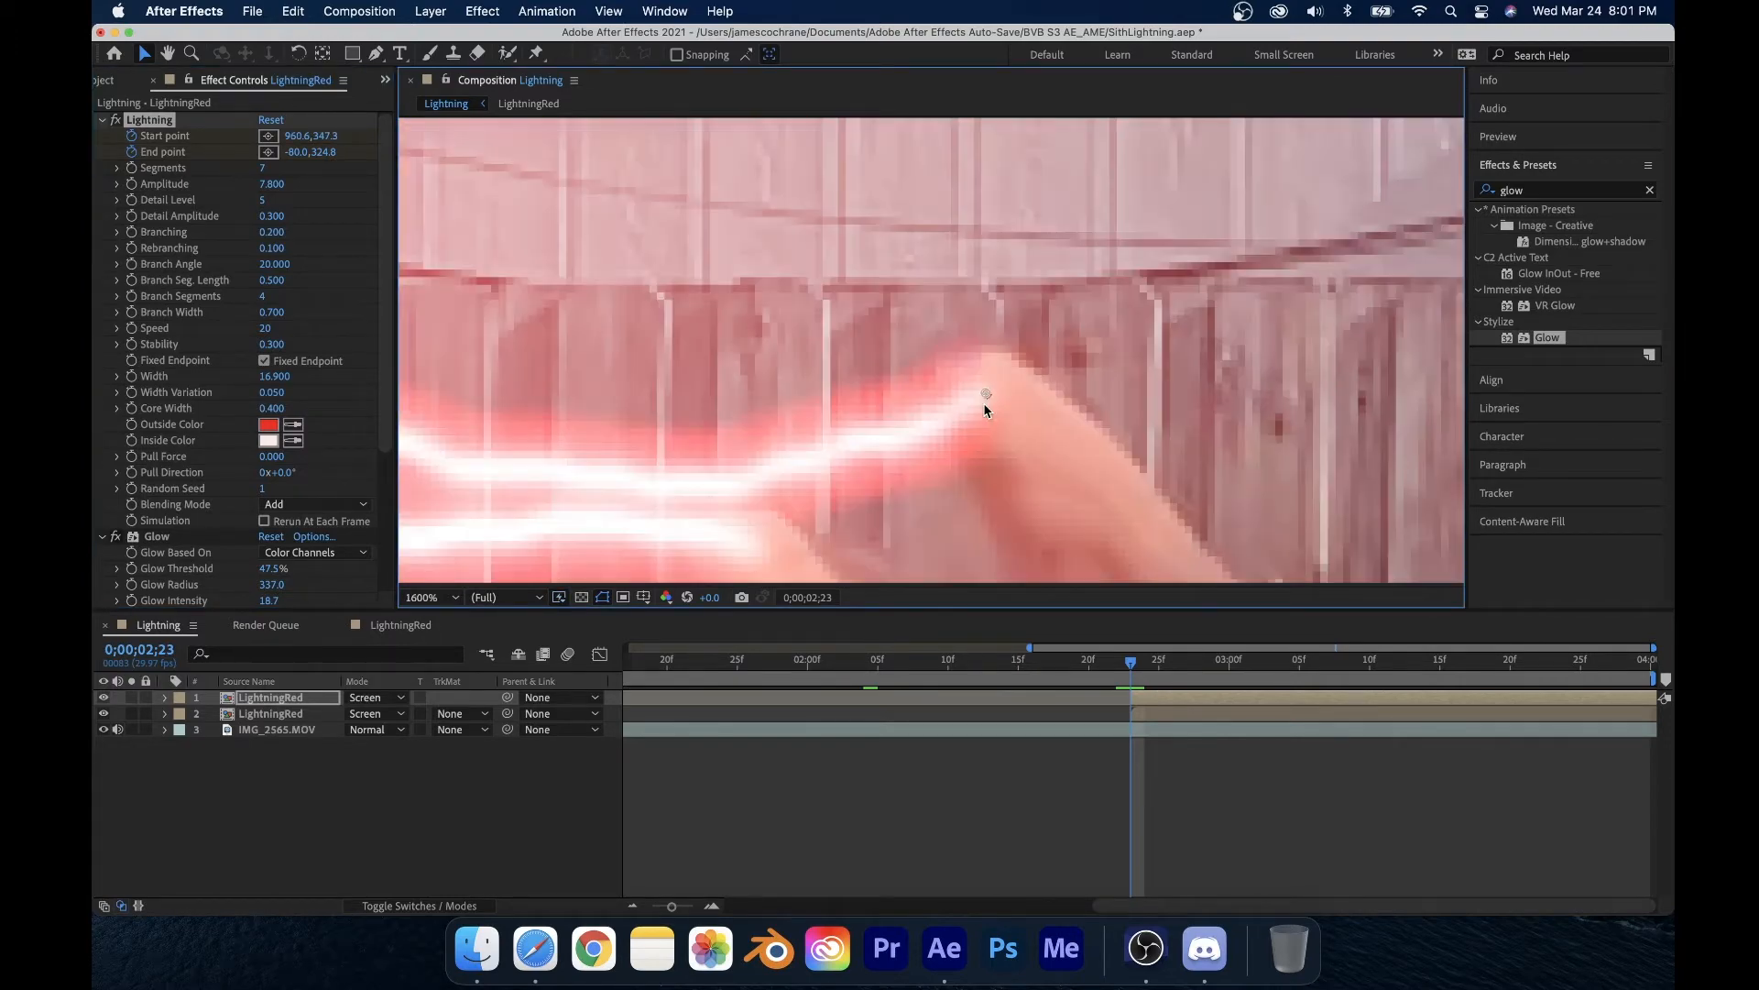
# Step: Advance one frame at a time through the clip, repositioning the top layer's start point on the fingertips wherever the hand moves
pyautogui.press('pagedown')
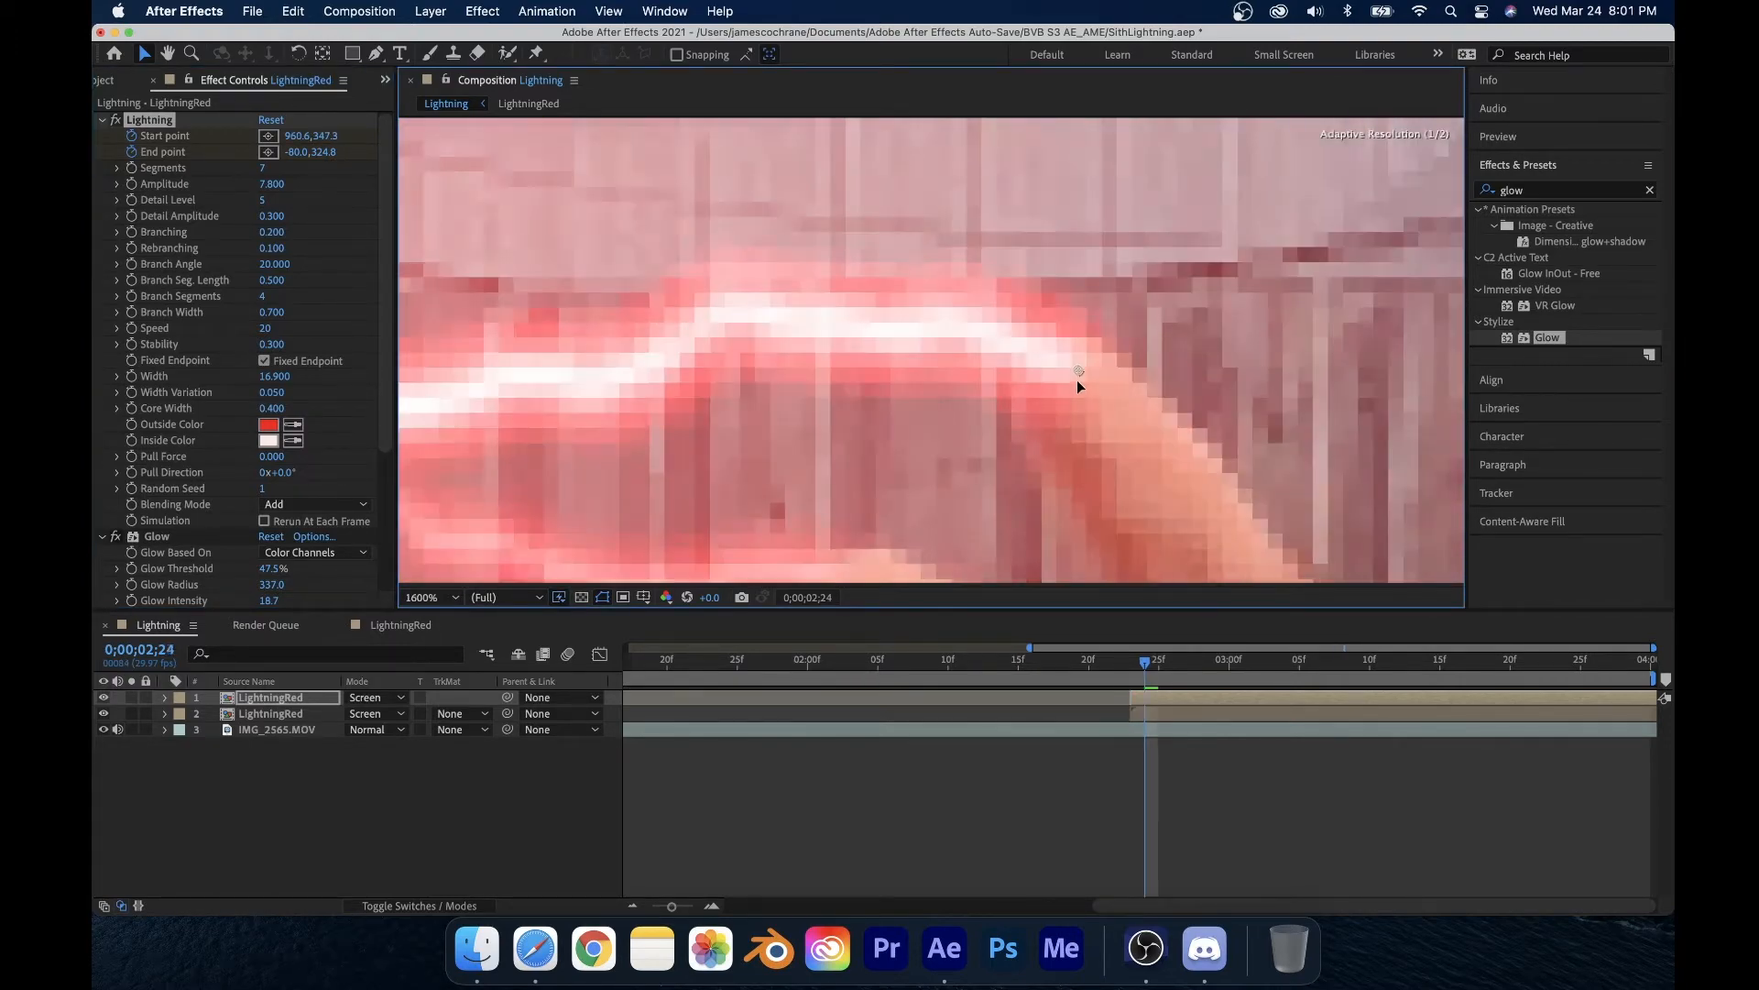
pyautogui.scroll(-5, 1060, 394)
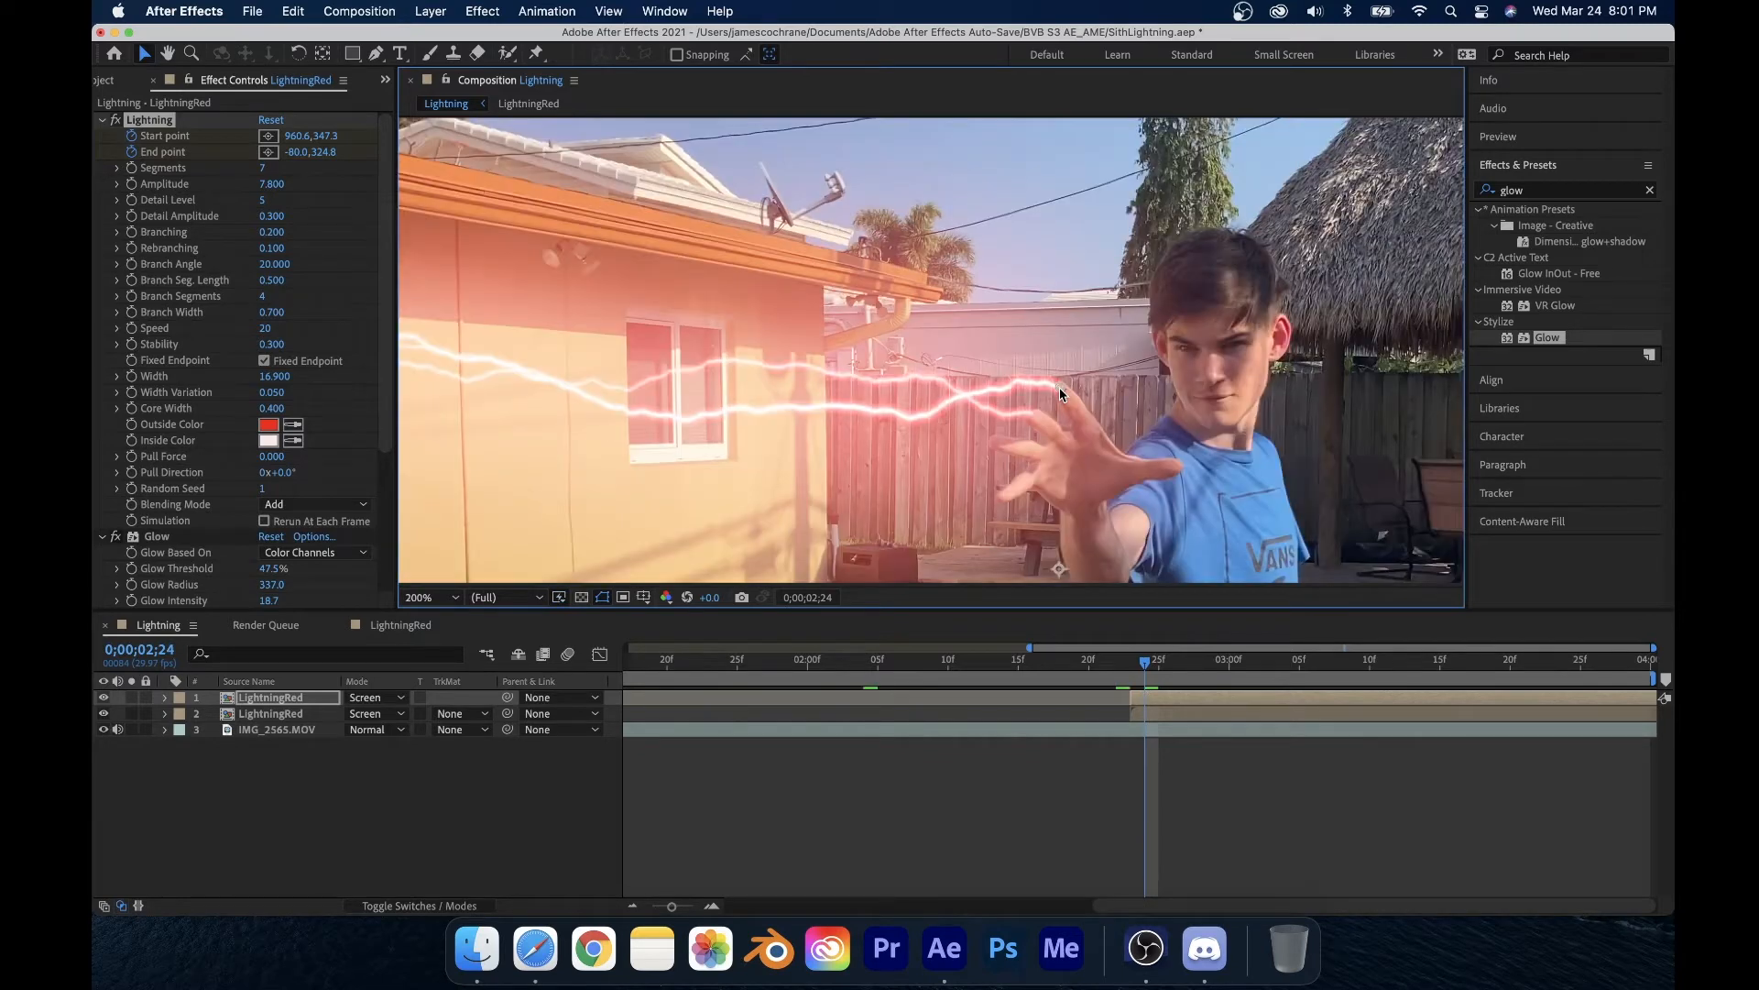
pyautogui.scroll(2, 1045, 377)
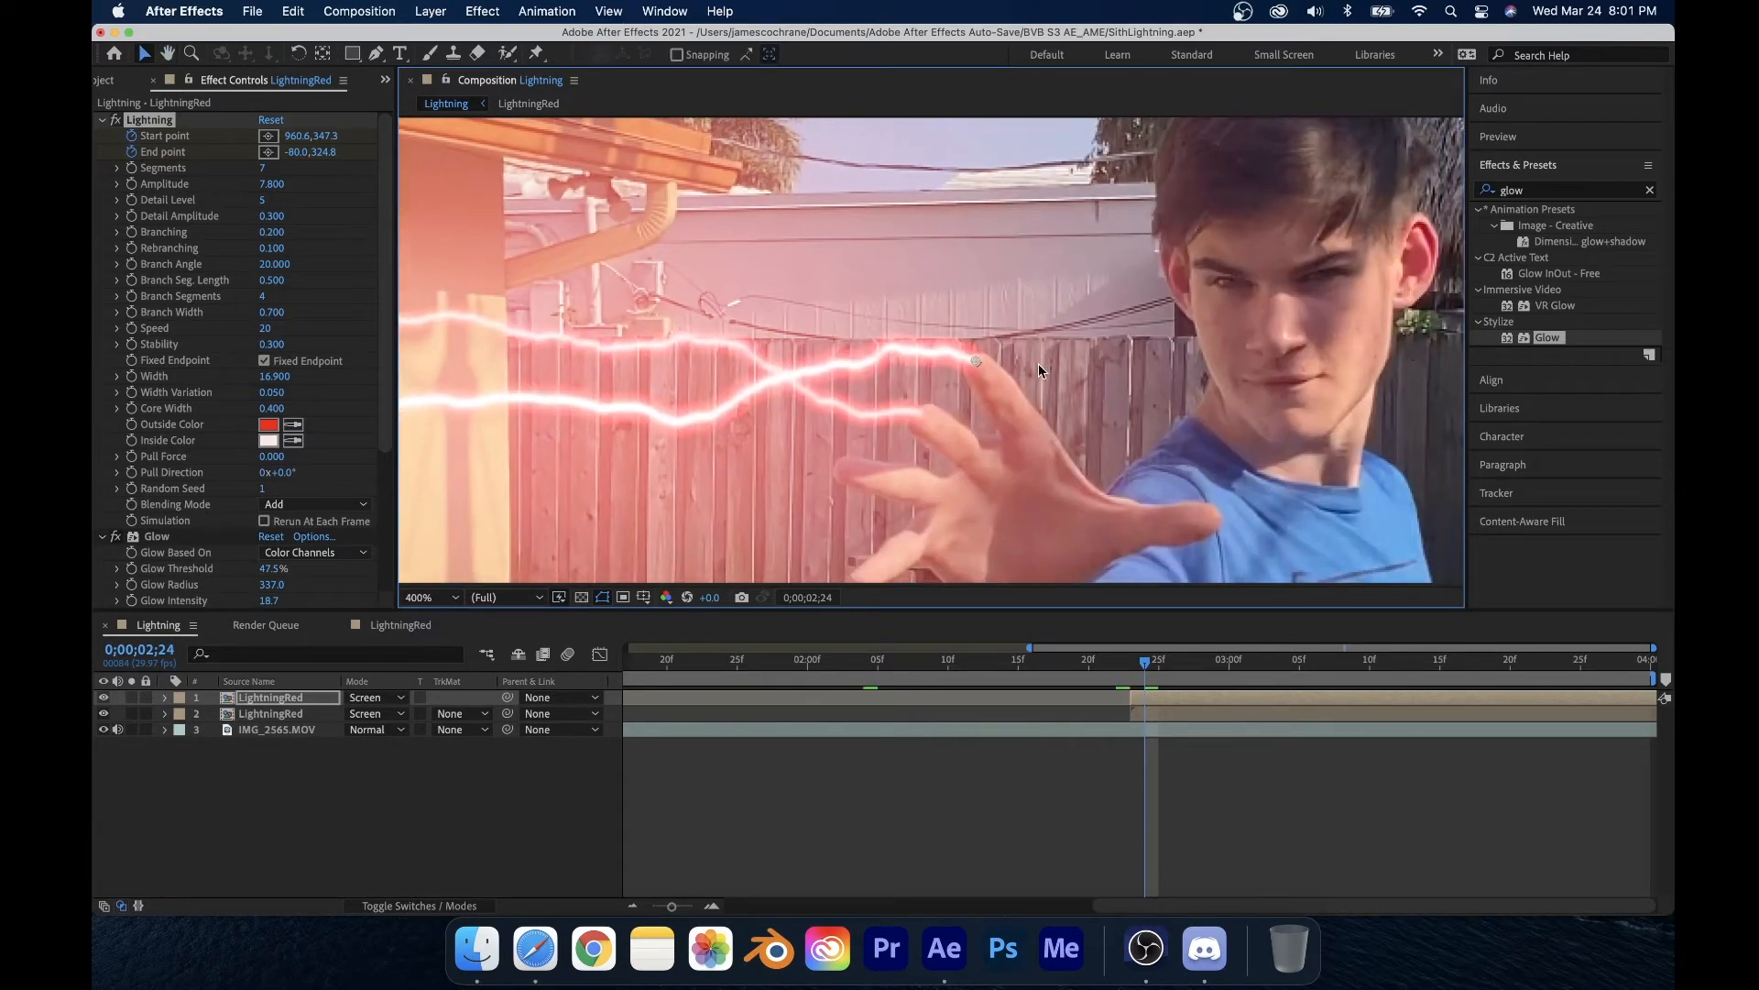
pyautogui.press('pagedown')
pyautogui.press('pagedown')
pyautogui.press('pagedown')
pyautogui.press('pagedown')
pyautogui.moveTo(970, 365); pyautogui.dragTo(929, 359)
pyautogui.press('pagedown')
pyautogui.press('pagedown')
pyautogui.press('pagedown')
pyautogui.press('pagedown')
pyautogui.press('pagedown')
pyautogui.press('pagedown')
pyautogui.press('pagedown')
pyautogui.press('pagedown')
pyautogui.press('pagedown')
pyautogui.press('pagedown')
pyautogui.press('pagedown')
pyautogui.press('pagedown')
pyautogui.press('pagedown')
pyautogui.press('pagedown')
pyautogui.press('pagedown')
pyautogui.press('pagedown')
pyautogui.press('pagedown')
pyautogui.press('pagedown')
pyautogui.press('pagedown')
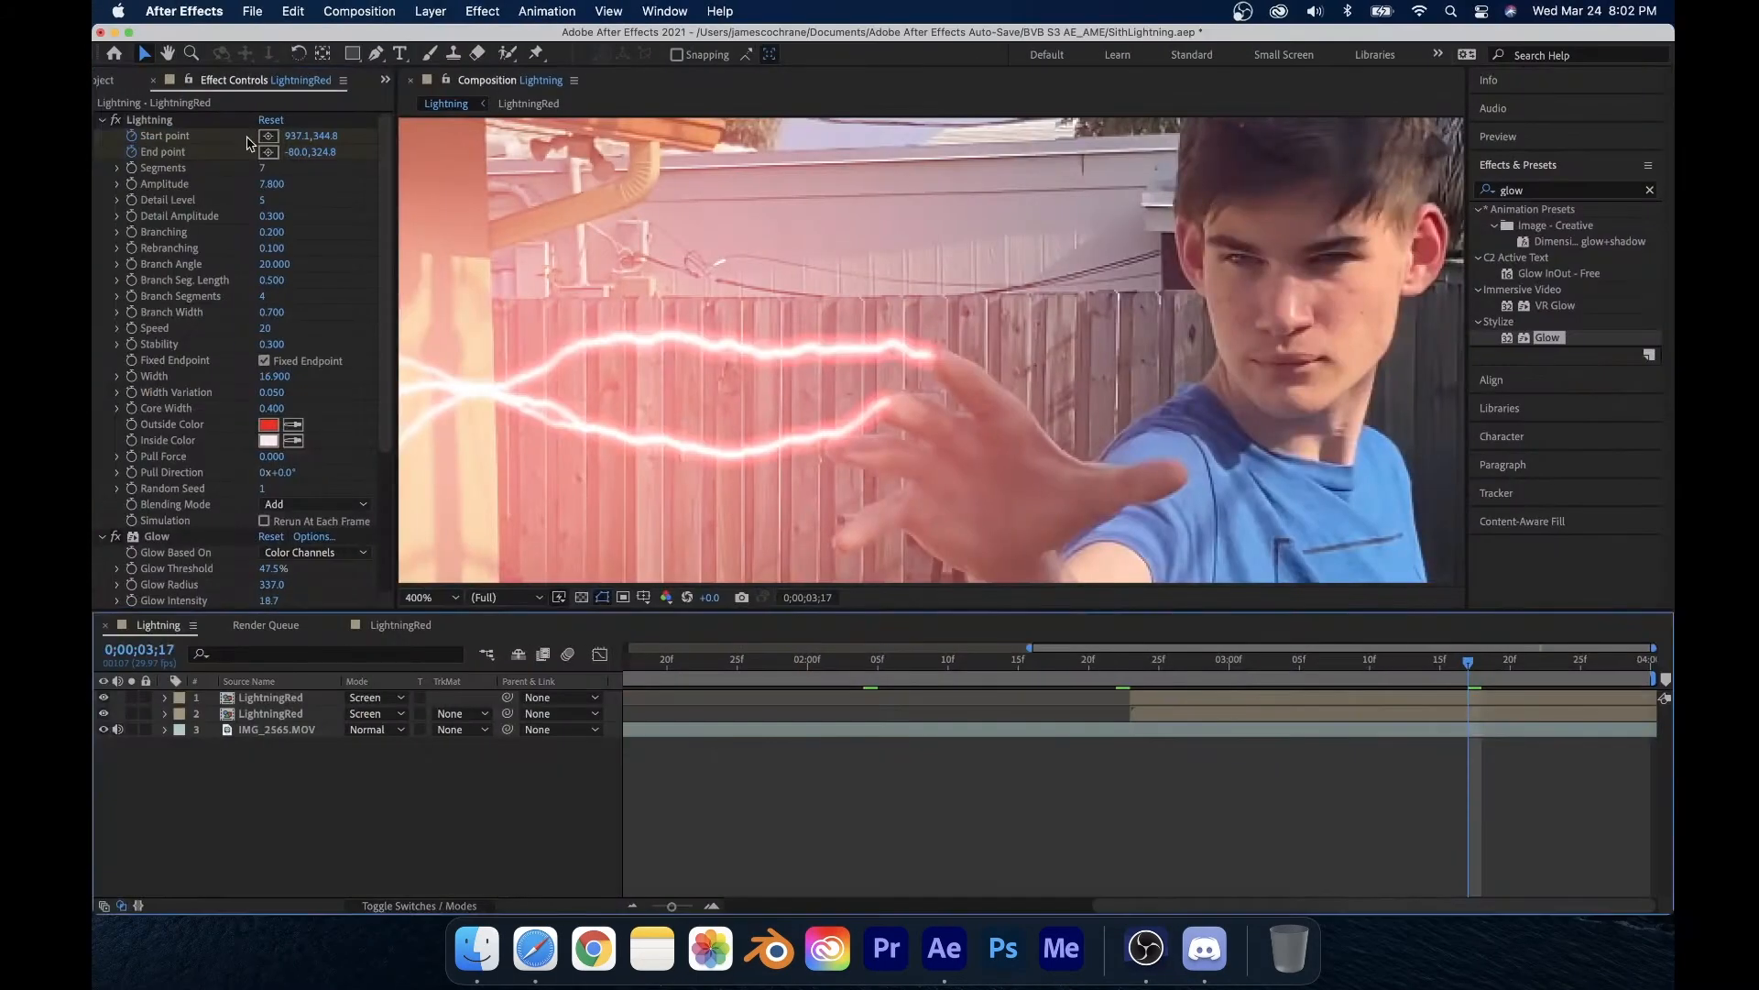
pyautogui.click(149, 120)
pyautogui.press('pagedown')
pyautogui.press('pagedown')
pyautogui.moveTo(931, 360); pyautogui.dragTo(896, 193)
pyautogui.press('pagedown')
pyautogui.press('pageup')
pyautogui.press('pagedown')
pyautogui.press('pagedown')
pyautogui.press('pagedown')
pyautogui.press('pagedown')
pyautogui.press('pagedown')
pyautogui.press('pagedown')
pyautogui.press('pagedown')
pyautogui.press('pagedown')
pyautogui.press('pagedown')
pyautogui.press('pagedown')
pyautogui.moveTo(896, 193); pyautogui.dragTo(944, 350)
pyautogui.scroll(1, 944, 350)
# Step: Toggle the top lightning layer's visibility off and on to compare the result
pyautogui.click(104, 697)
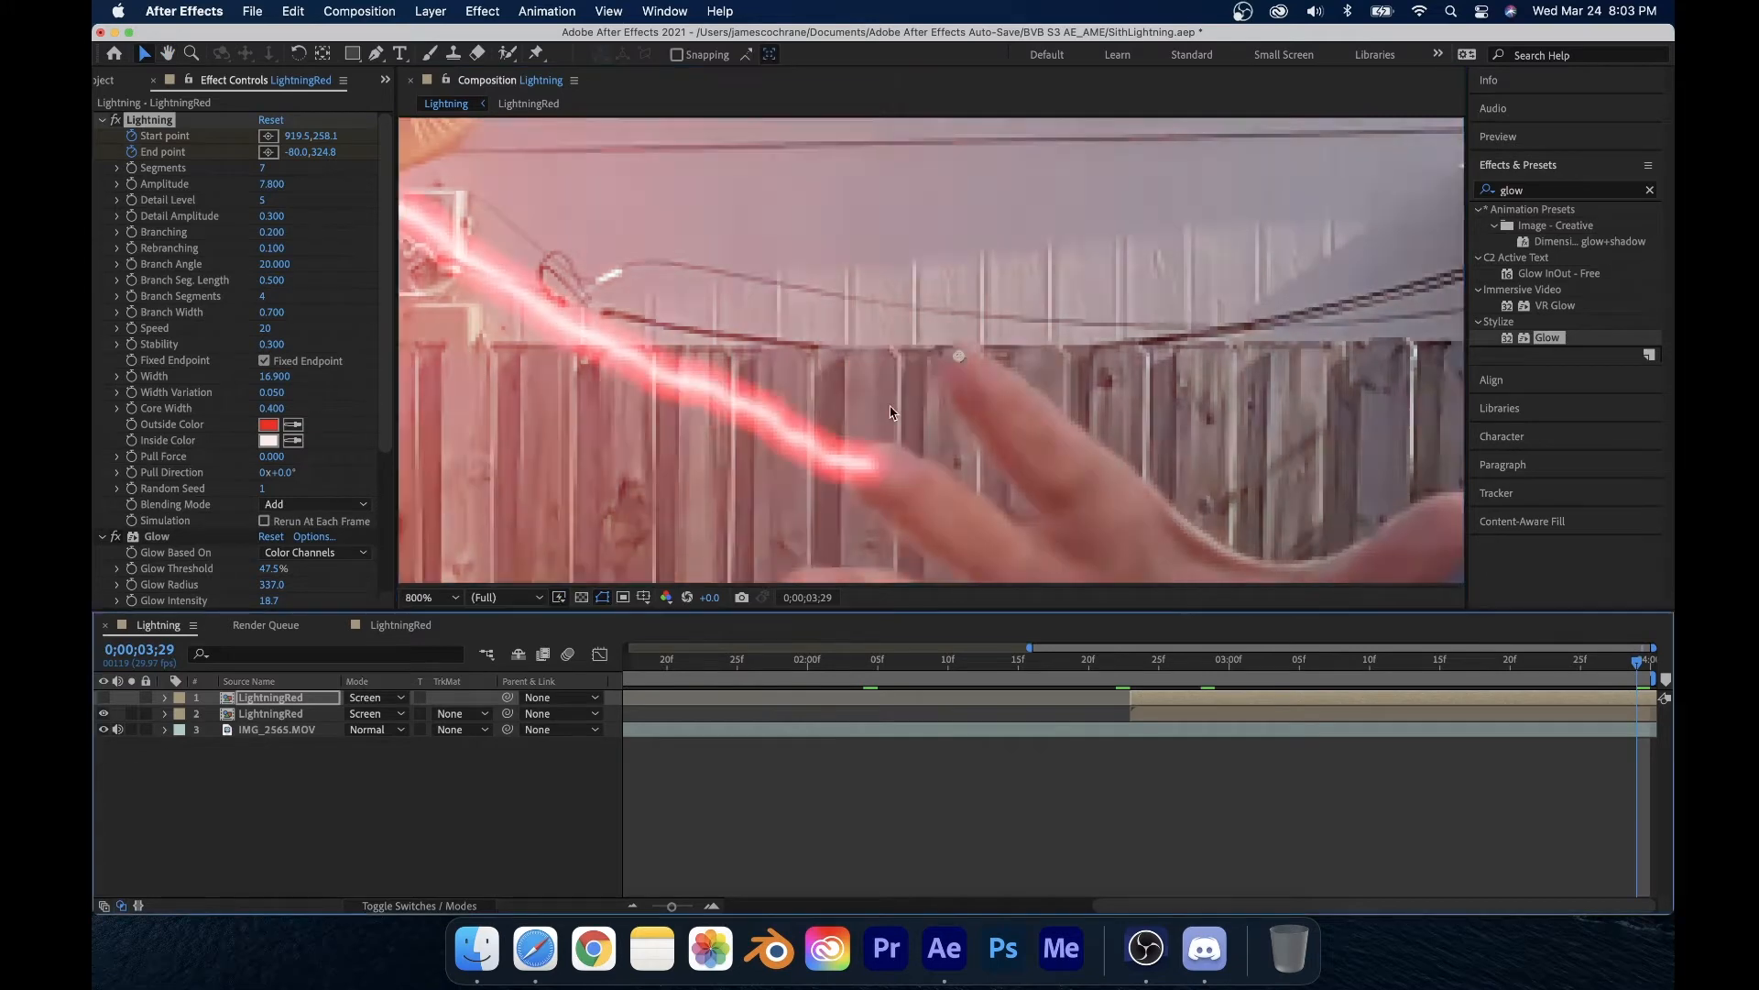
pyautogui.click(103, 697)
pyautogui.scroll(-3, 805, 326)
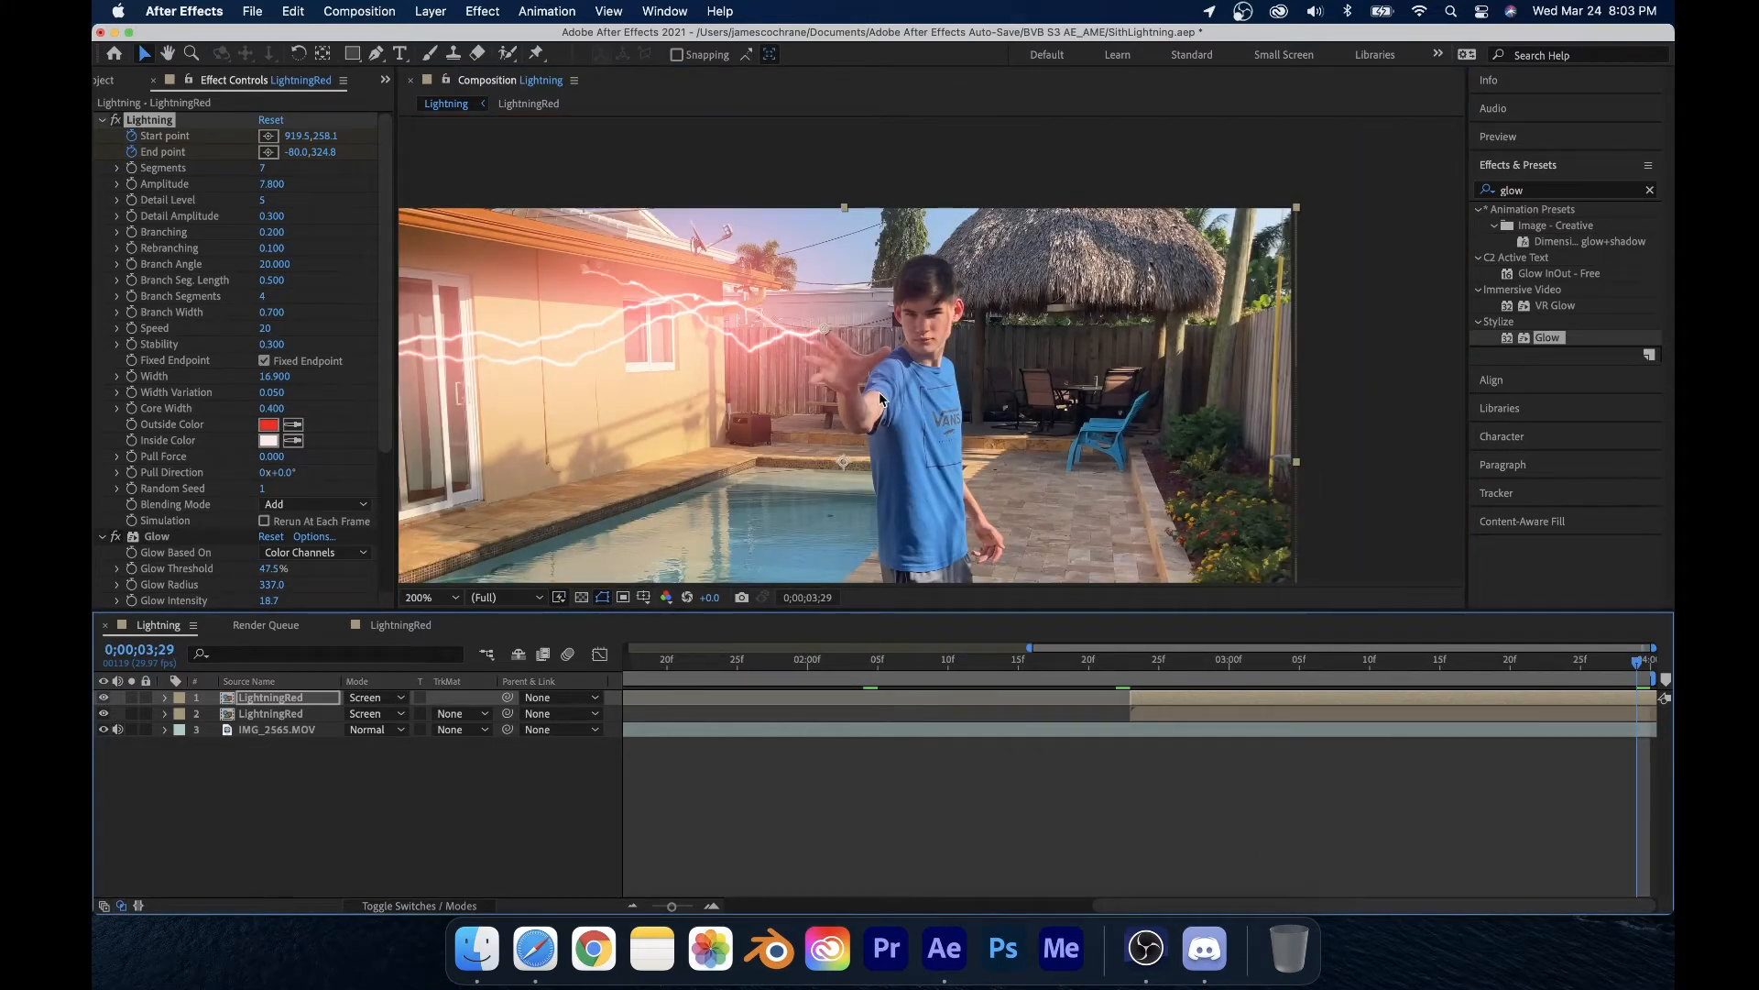
# Step: Return to frame 2;23, duplicate the top lightning layer and place the copy's start point on the fingertips
pyautogui.scroll(1, 880, 398)
pyautogui.moveTo(1169, 663); pyautogui.dragTo(1131, 666)
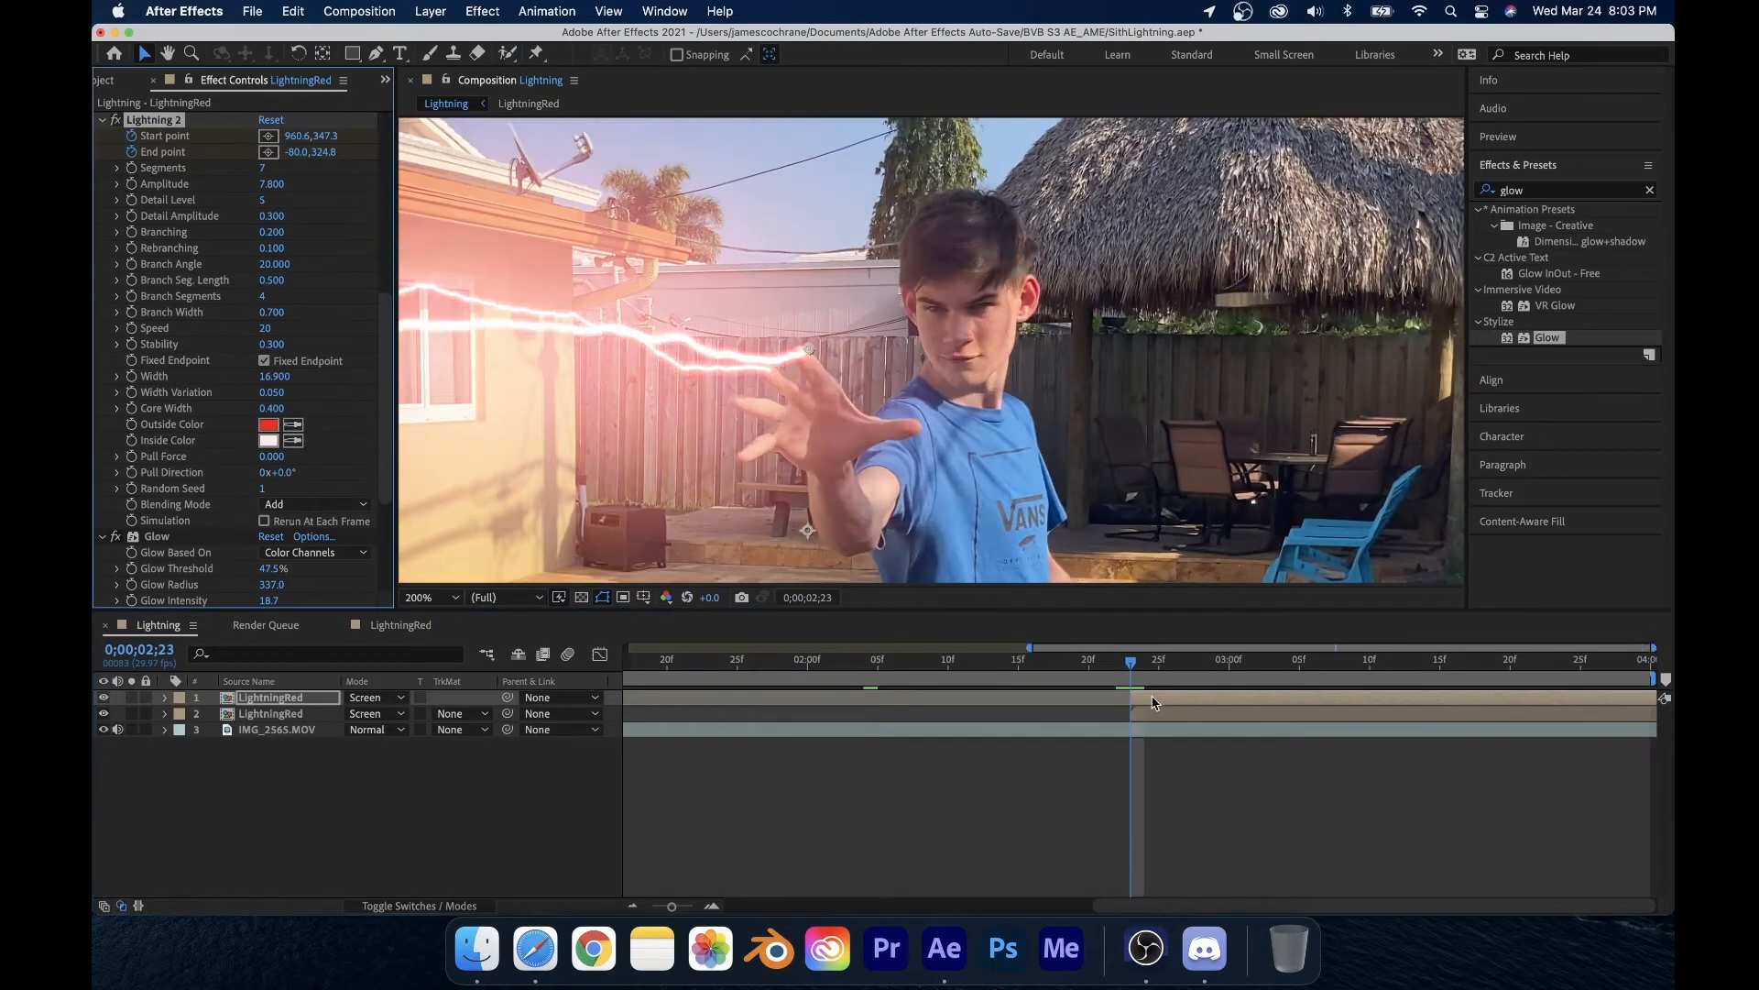
pyautogui.click(1141, 699)
pyautogui.press('super+d')
pyautogui.scroll(1, 679, 340)
pyautogui.click(267, 137)
pyautogui.click(778, 463)
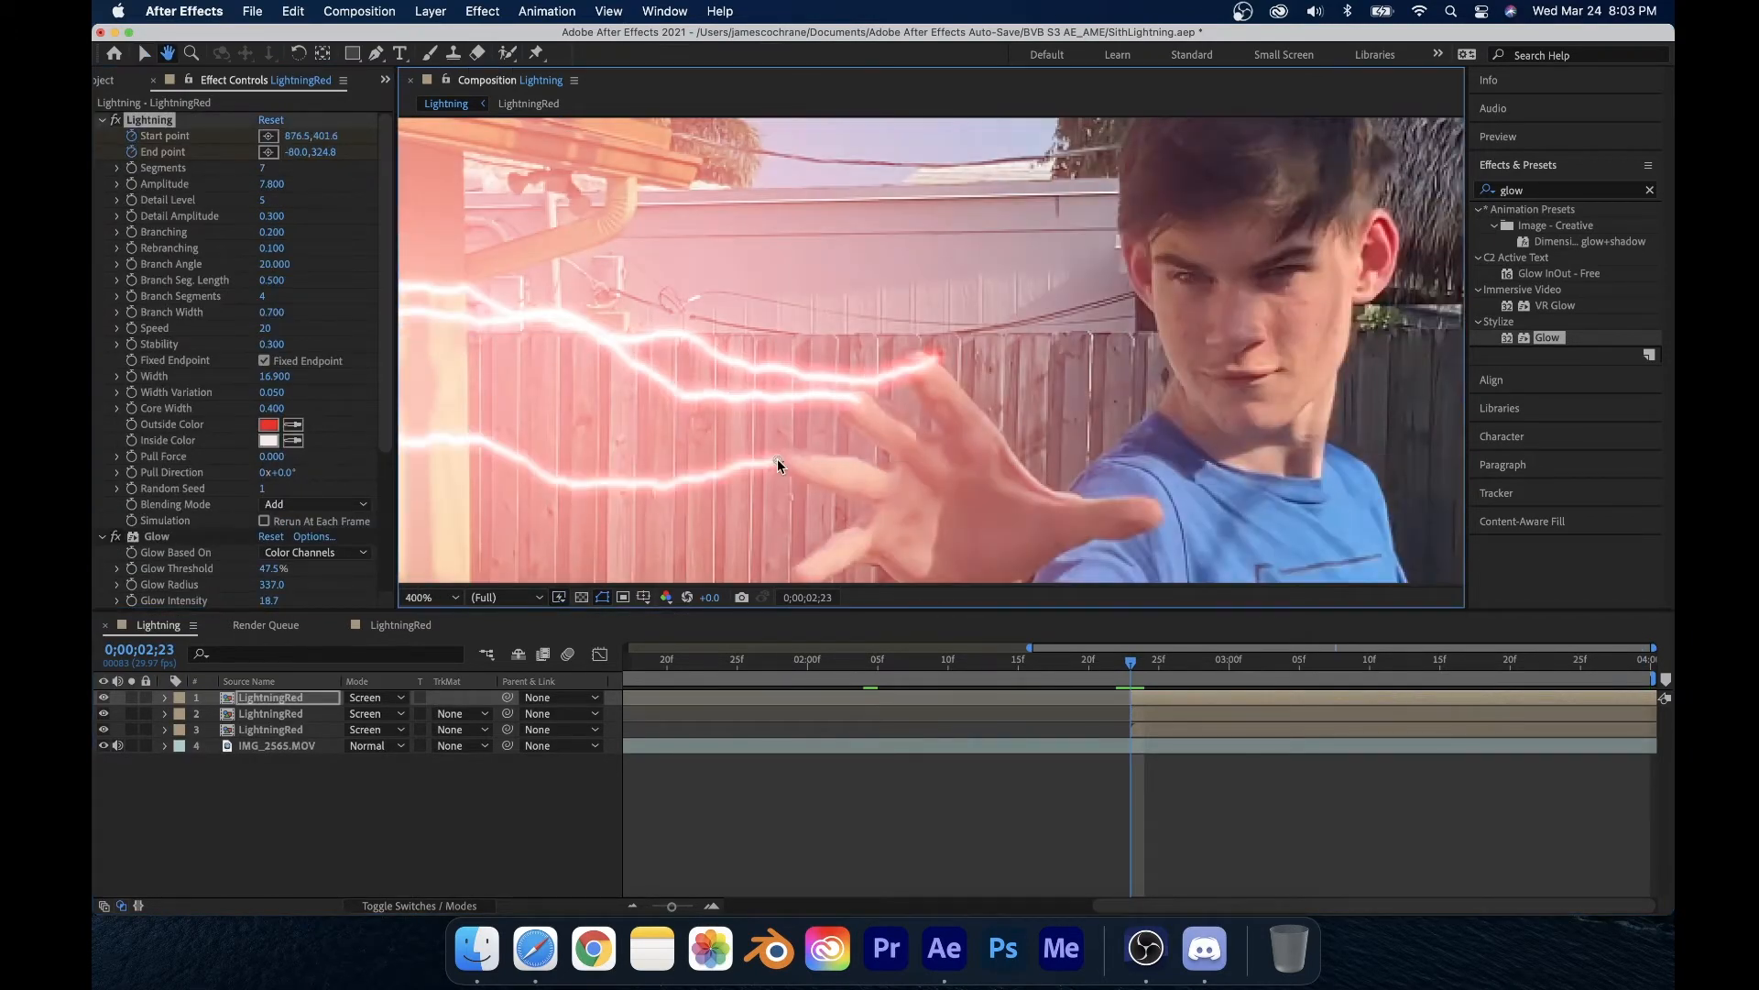
pyautogui.scroll(-1, 778, 464)
pyautogui.moveTo(778, 463); pyautogui.dragTo(844, 475)
pyautogui.scroll(1, 835, 477)
# Step: Step forward frame by frame, moving the new copy's start point to follow the fingertips to the end of the clip
pyautogui.press('super+Right')
pyautogui.press('super+Right')
pyautogui.moveTo(878, 419); pyautogui.dragTo(870, 337)
pyautogui.press('super+Right')
pyautogui.press('super+Right')
pyautogui.press('super+Right')
pyautogui.press('super+Right')
pyautogui.press('super+Right')
pyautogui.press('super+Right')
pyautogui.press('super+Right')
pyautogui.press('super+Right')
pyautogui.press('super+Right')
pyautogui.press('super+Right')
pyautogui.press('super+Right')
pyautogui.press('super+Right')
pyautogui.press('super+Right')
pyautogui.press('super+Right')
pyautogui.press('super+Right')
pyautogui.press('super+Right')
pyautogui.press('super+Right')
pyautogui.press('super+Right')
pyautogui.press('super+Right')
pyautogui.press('super+Right')
pyautogui.press('super+Right')
pyautogui.click(502, 596)
pyautogui.click(497, 617)
pyautogui.press('super+Right')
pyautogui.press('super+Right')
pyautogui.press('super+Right')
pyautogui.press('super+Right')
pyautogui.press('super+Right')
pyautogui.press('super+Right')
pyautogui.press('super+Right')
pyautogui.press('super+Right')
pyautogui.press('super+Right')
pyautogui.press('super+Right')
pyautogui.press('super+Right')
pyautogui.press('super+Right')
pyautogui.press('super+Right')
pyautogui.scroll(-3, 1017, 486)
pyautogui.moveTo(1131, 661); pyautogui.dragTo(1470, 660)
pyautogui.click(418, 906)
pyautogui.click(422, 698)
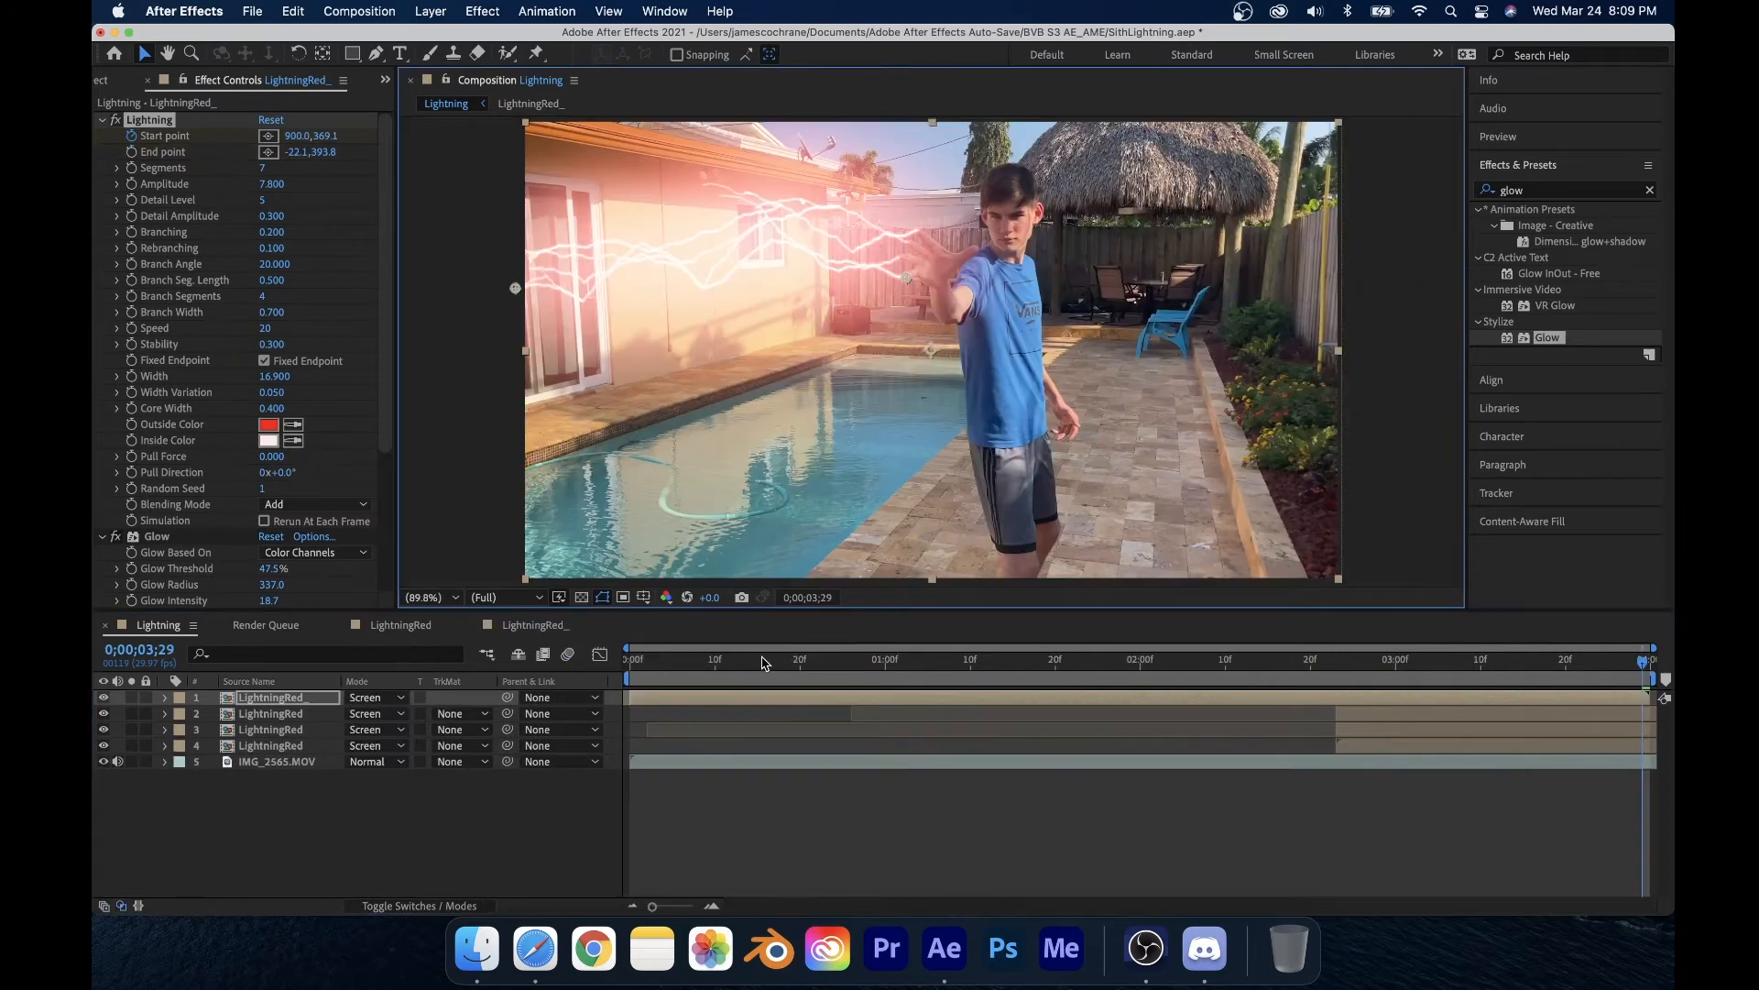
# Step: Play back and scrub around frame 2;23 to review where the lightning begins
pyautogui.moveTo(763, 663); pyautogui.dragTo(1338, 720)
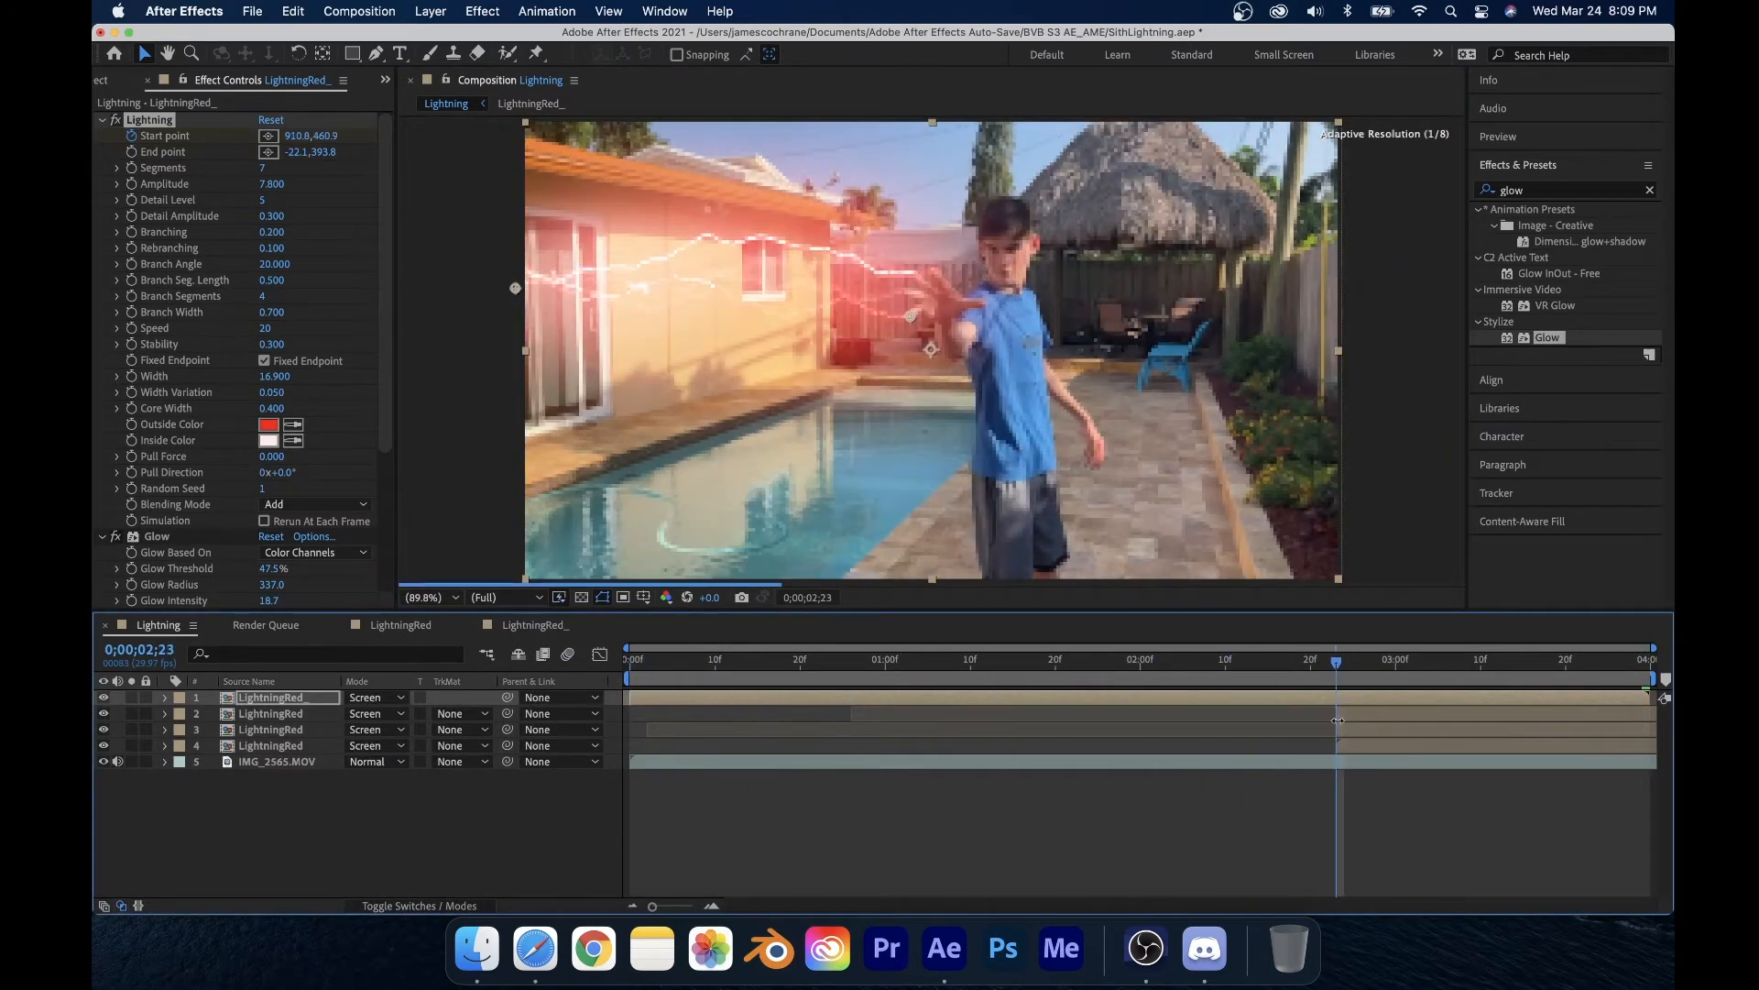
pyautogui.click(626, 694)
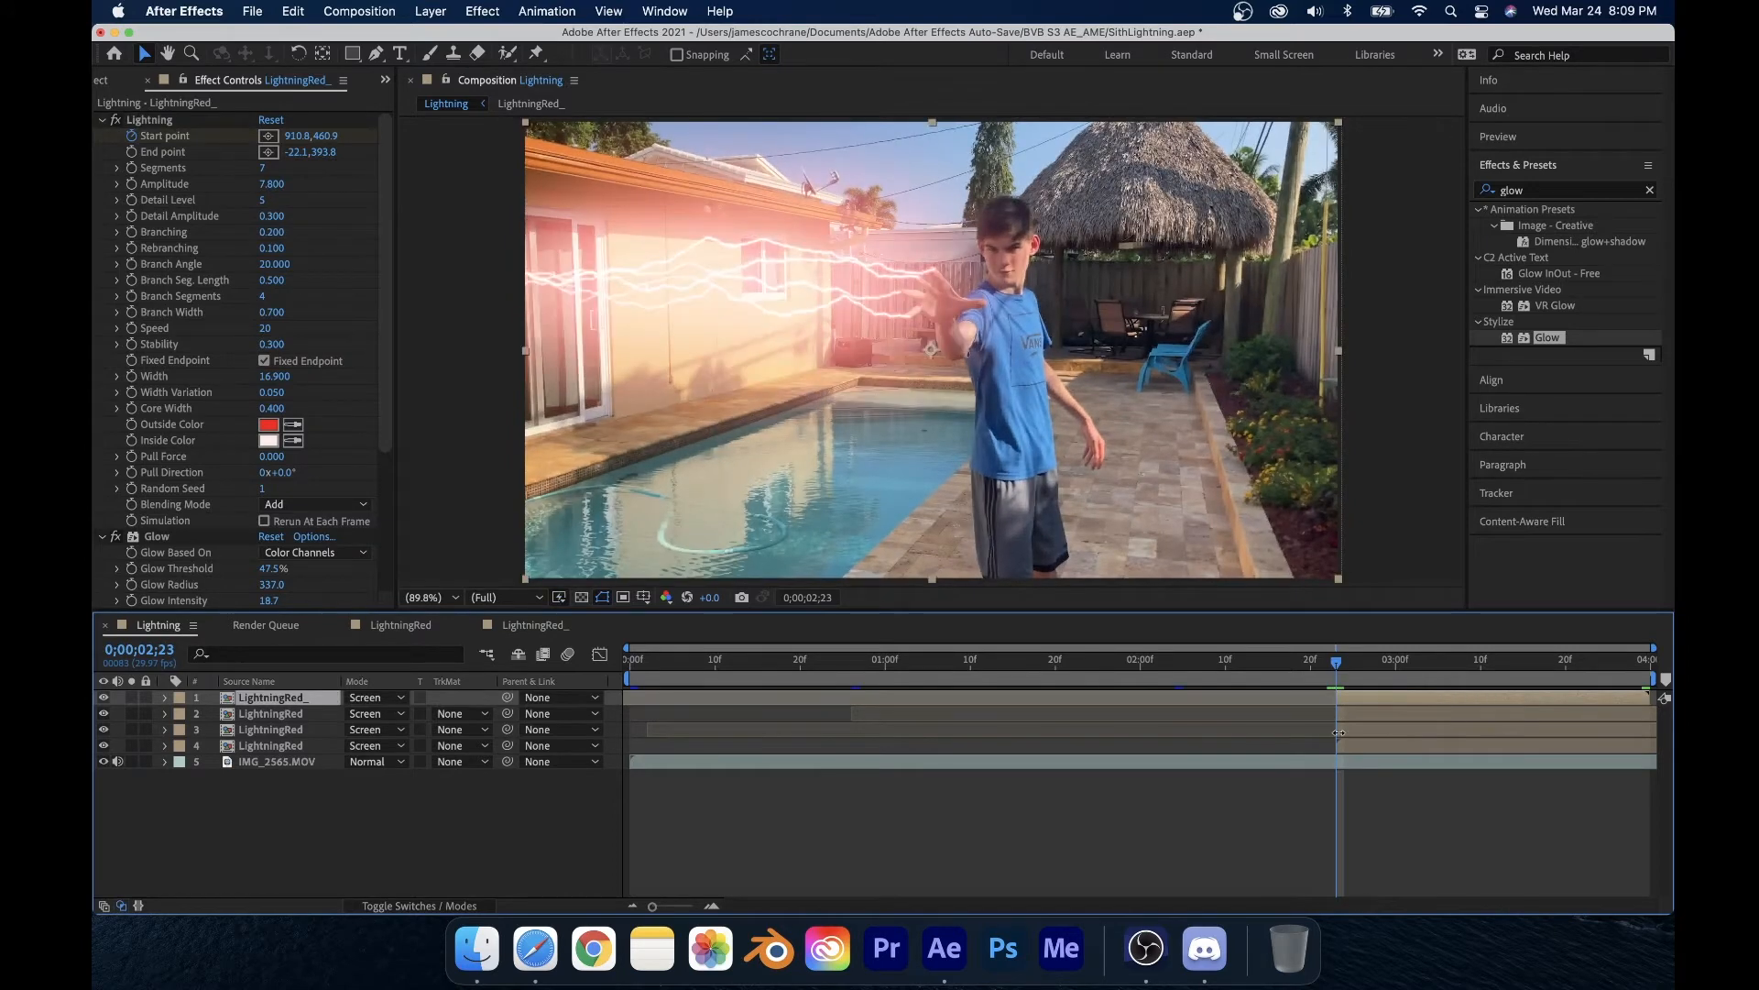
pyautogui.moveTo(1336, 666)
pyautogui.mouseDown()
pyautogui.moveTo(1145, 665)
pyautogui.moveTo(1362, 667)
pyautogui.mouseUp()
pyautogui.click(1329, 669)
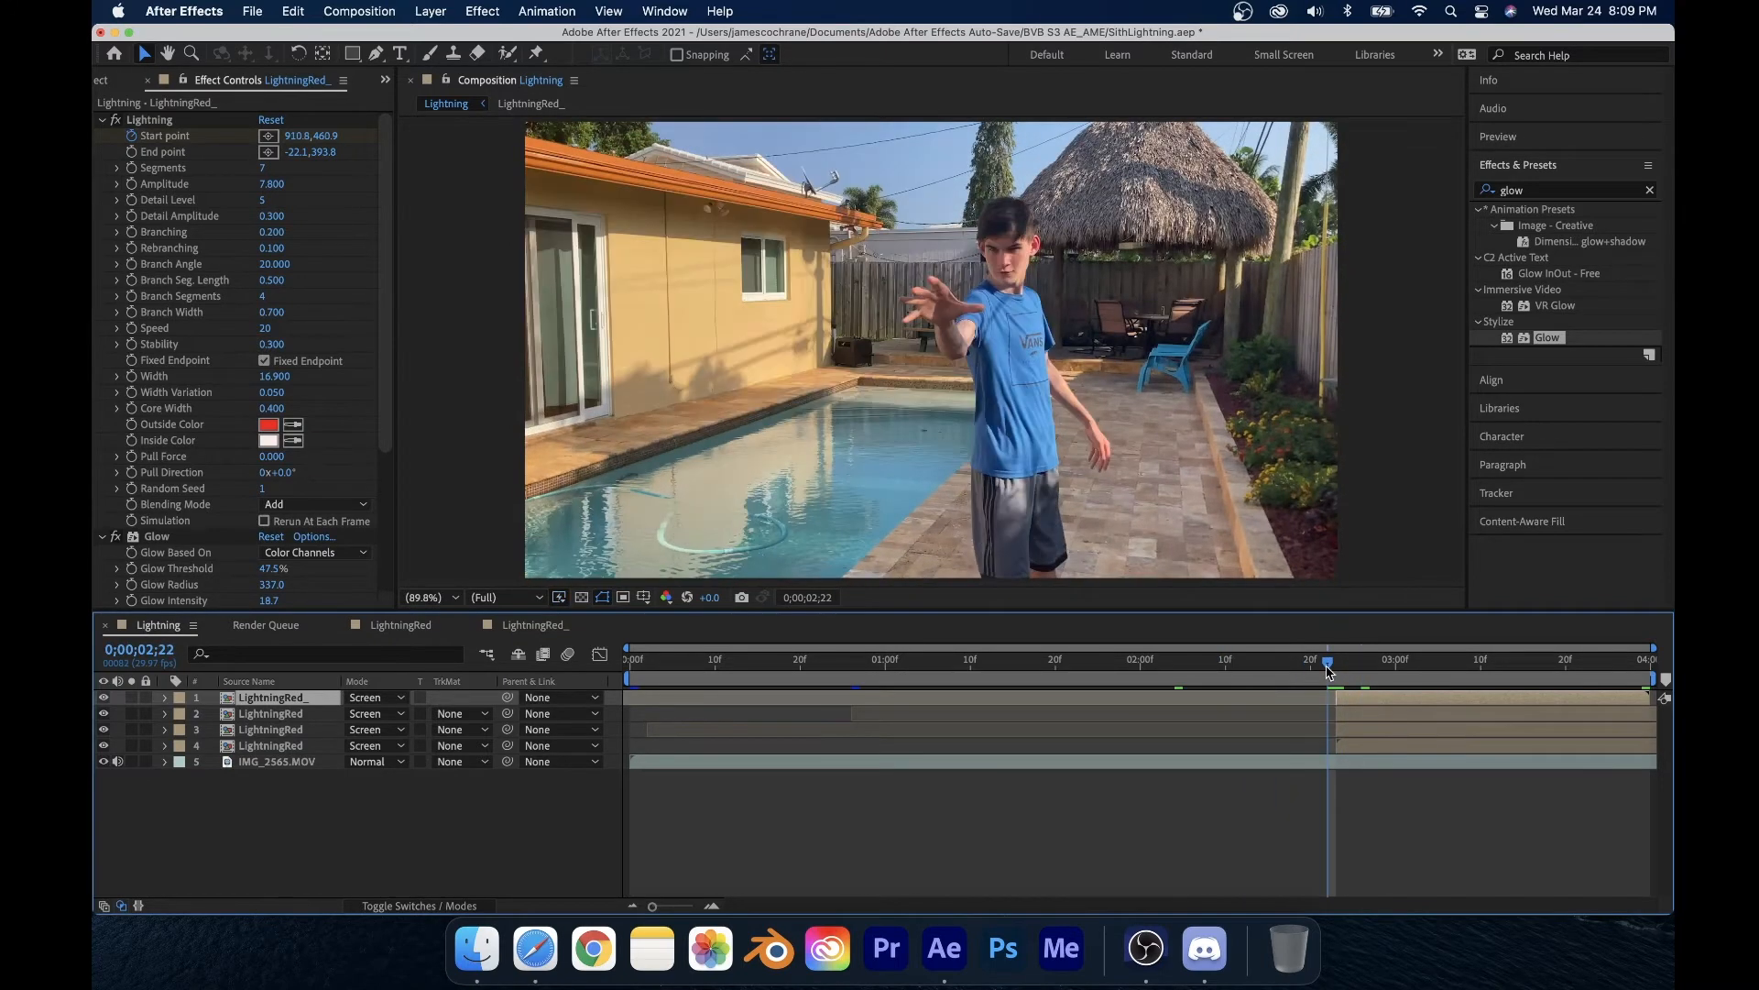
pyautogui.press('space')
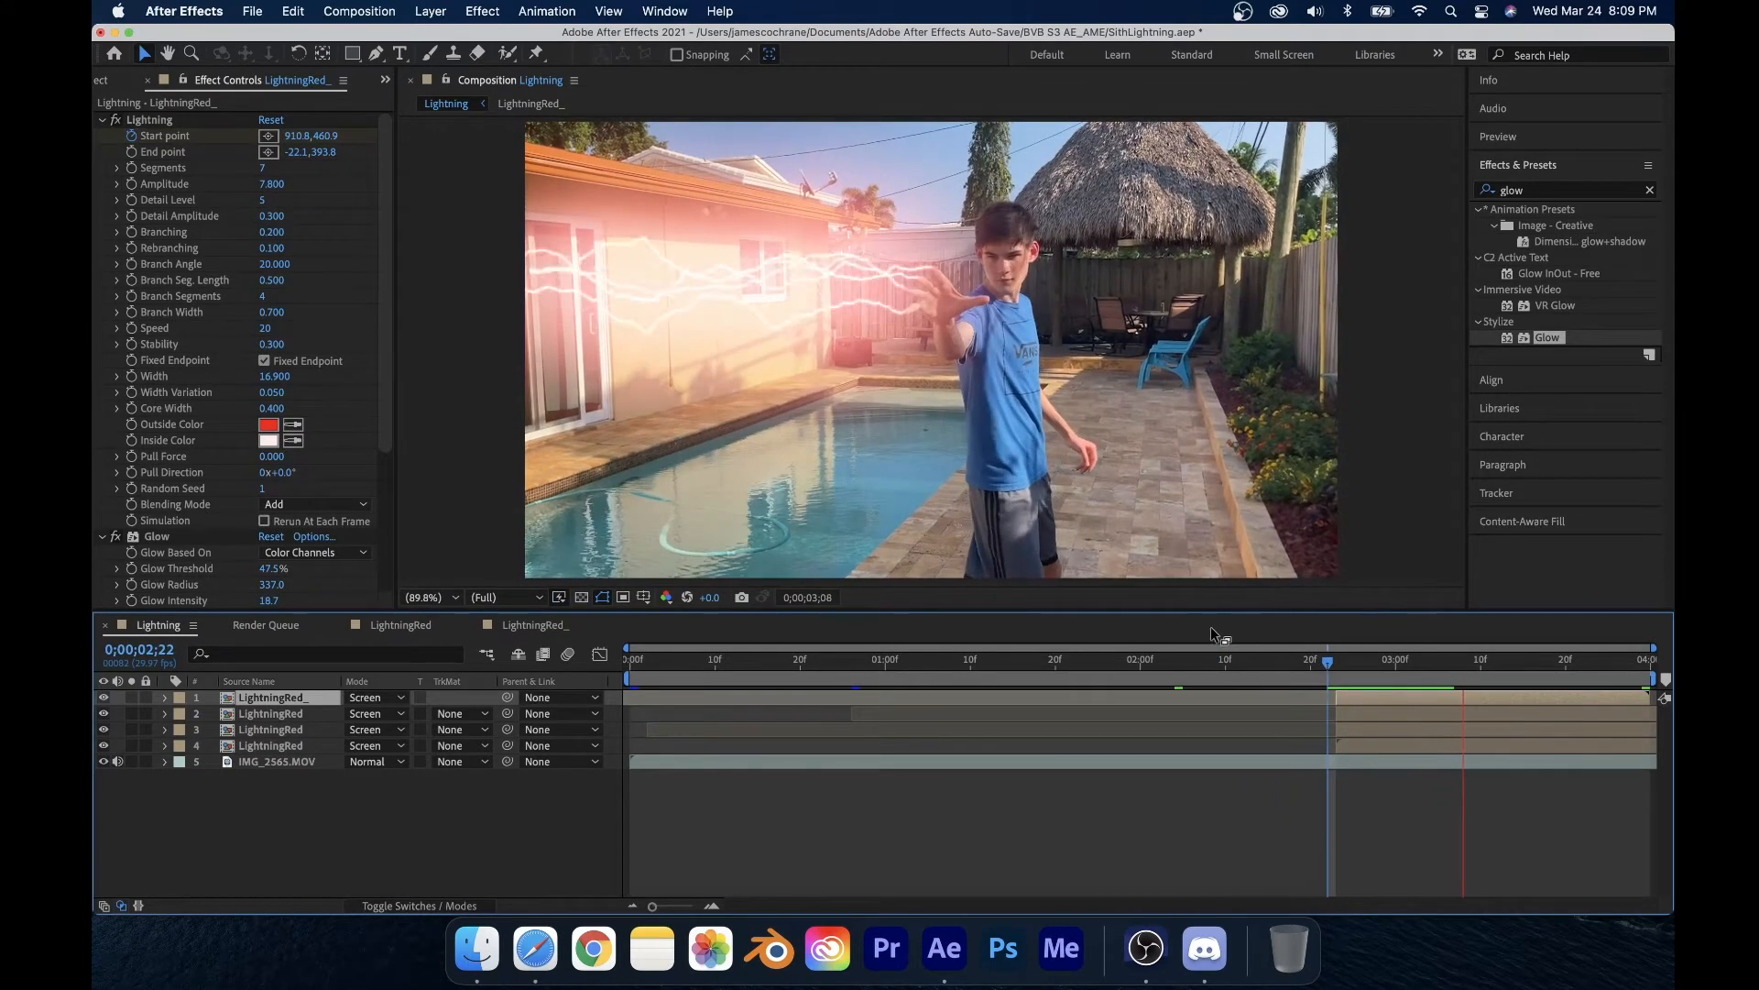
pyautogui.press('space')
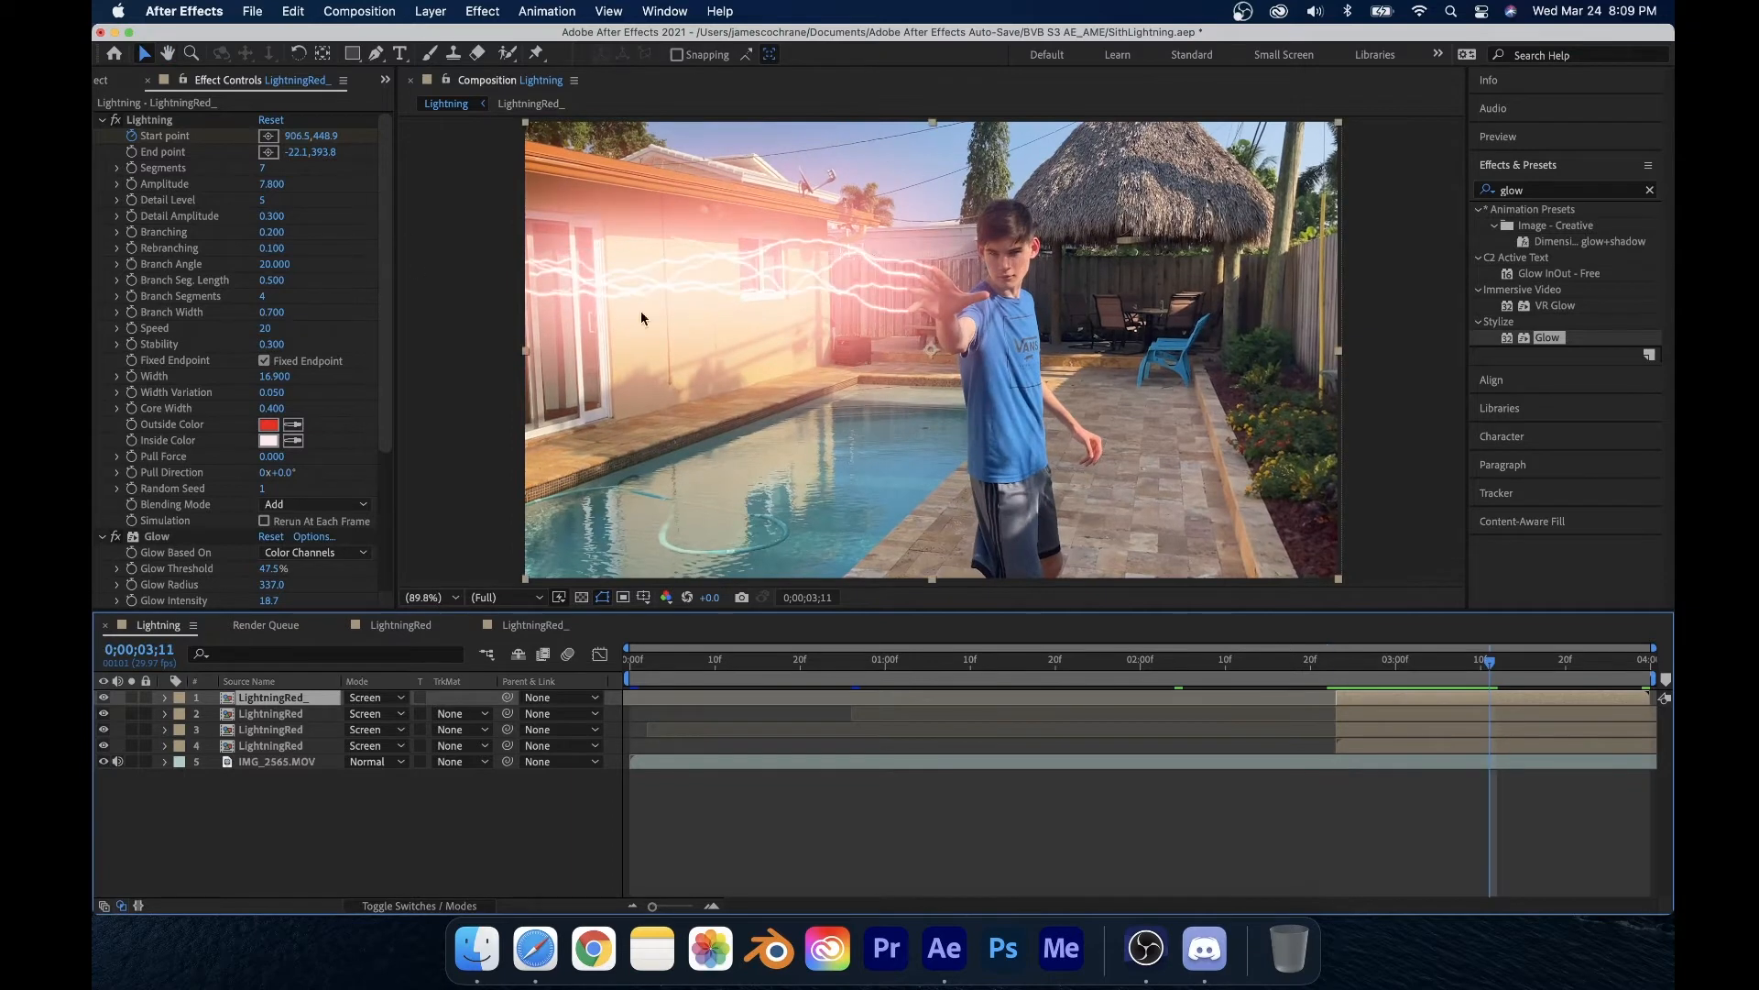
pyautogui.click(1334, 669)
pyautogui.moveTo(1336, 671); pyautogui.dragTo(1320, 670)
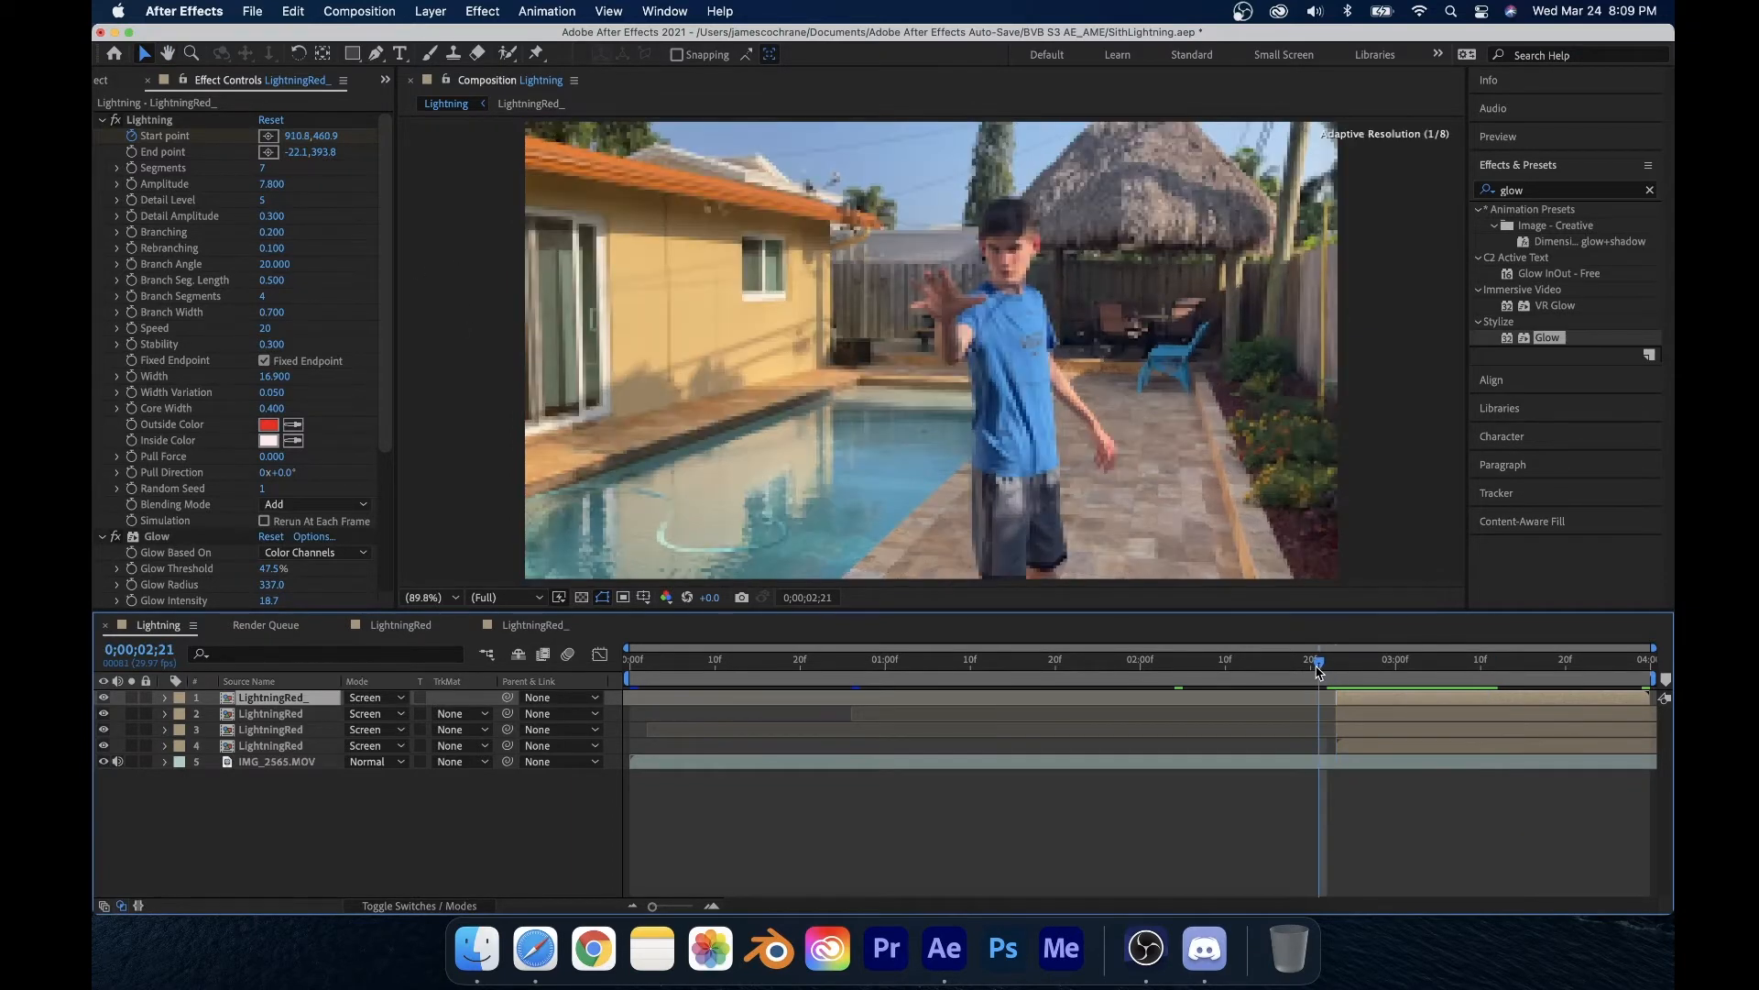
pyautogui.press('space')
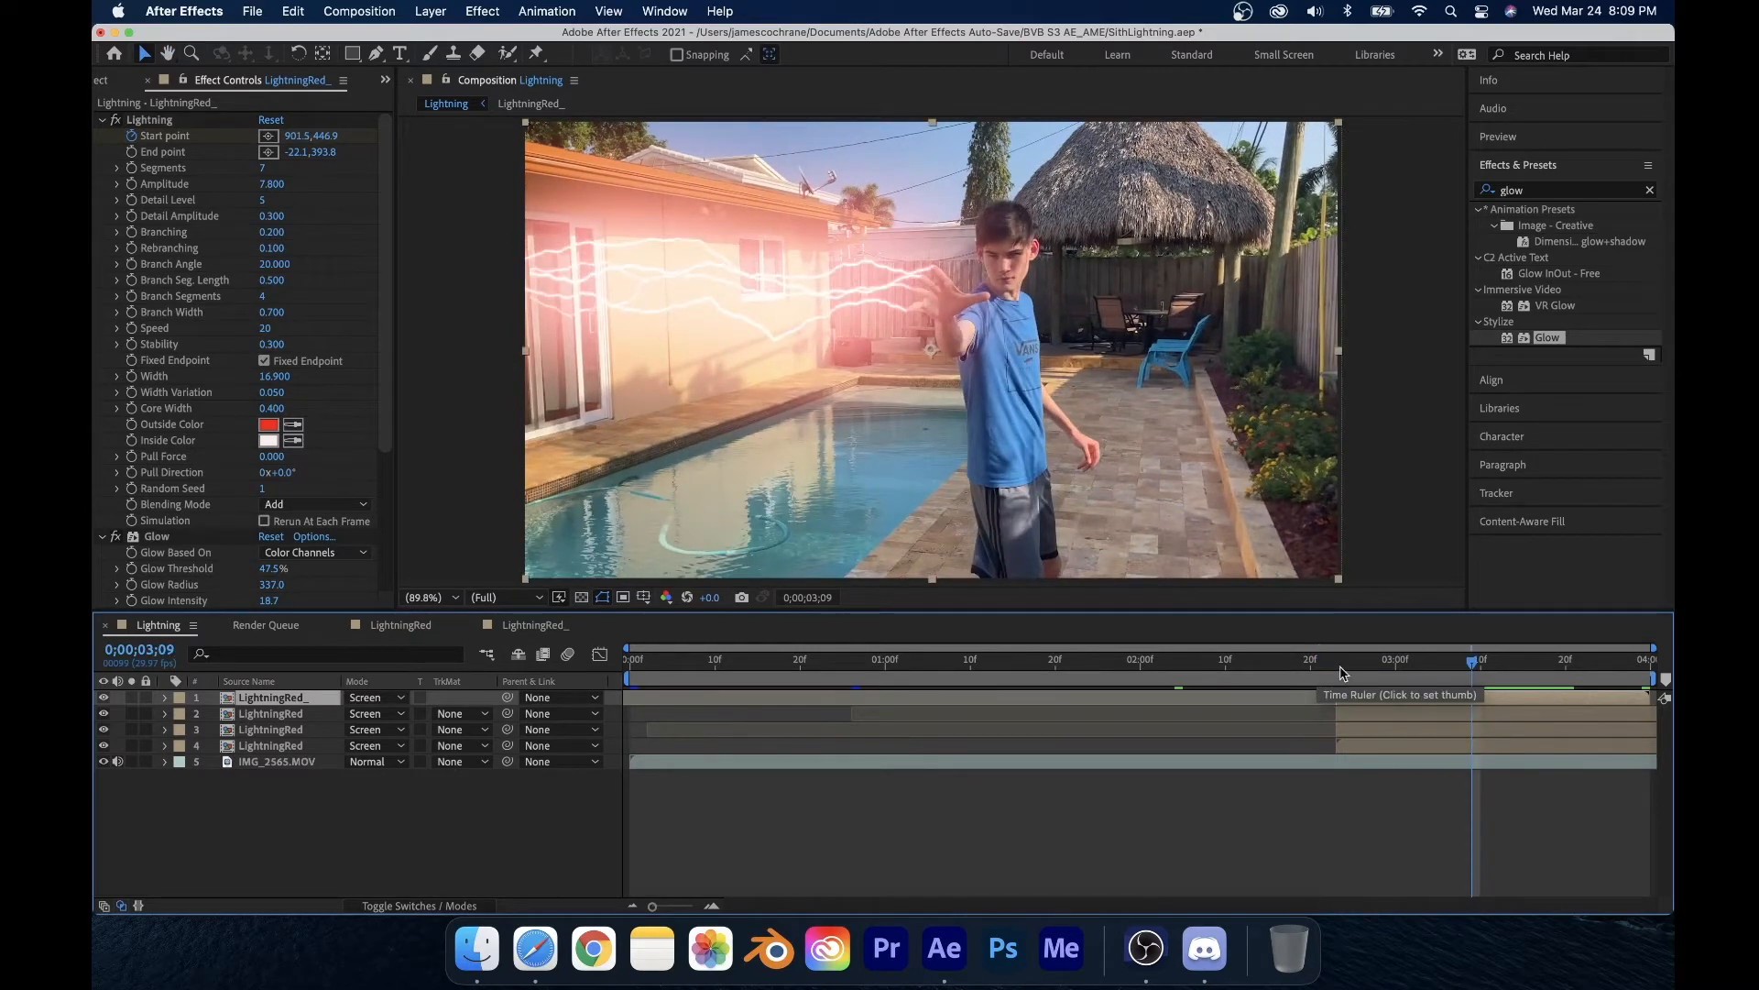
pyautogui.click(1333, 669)
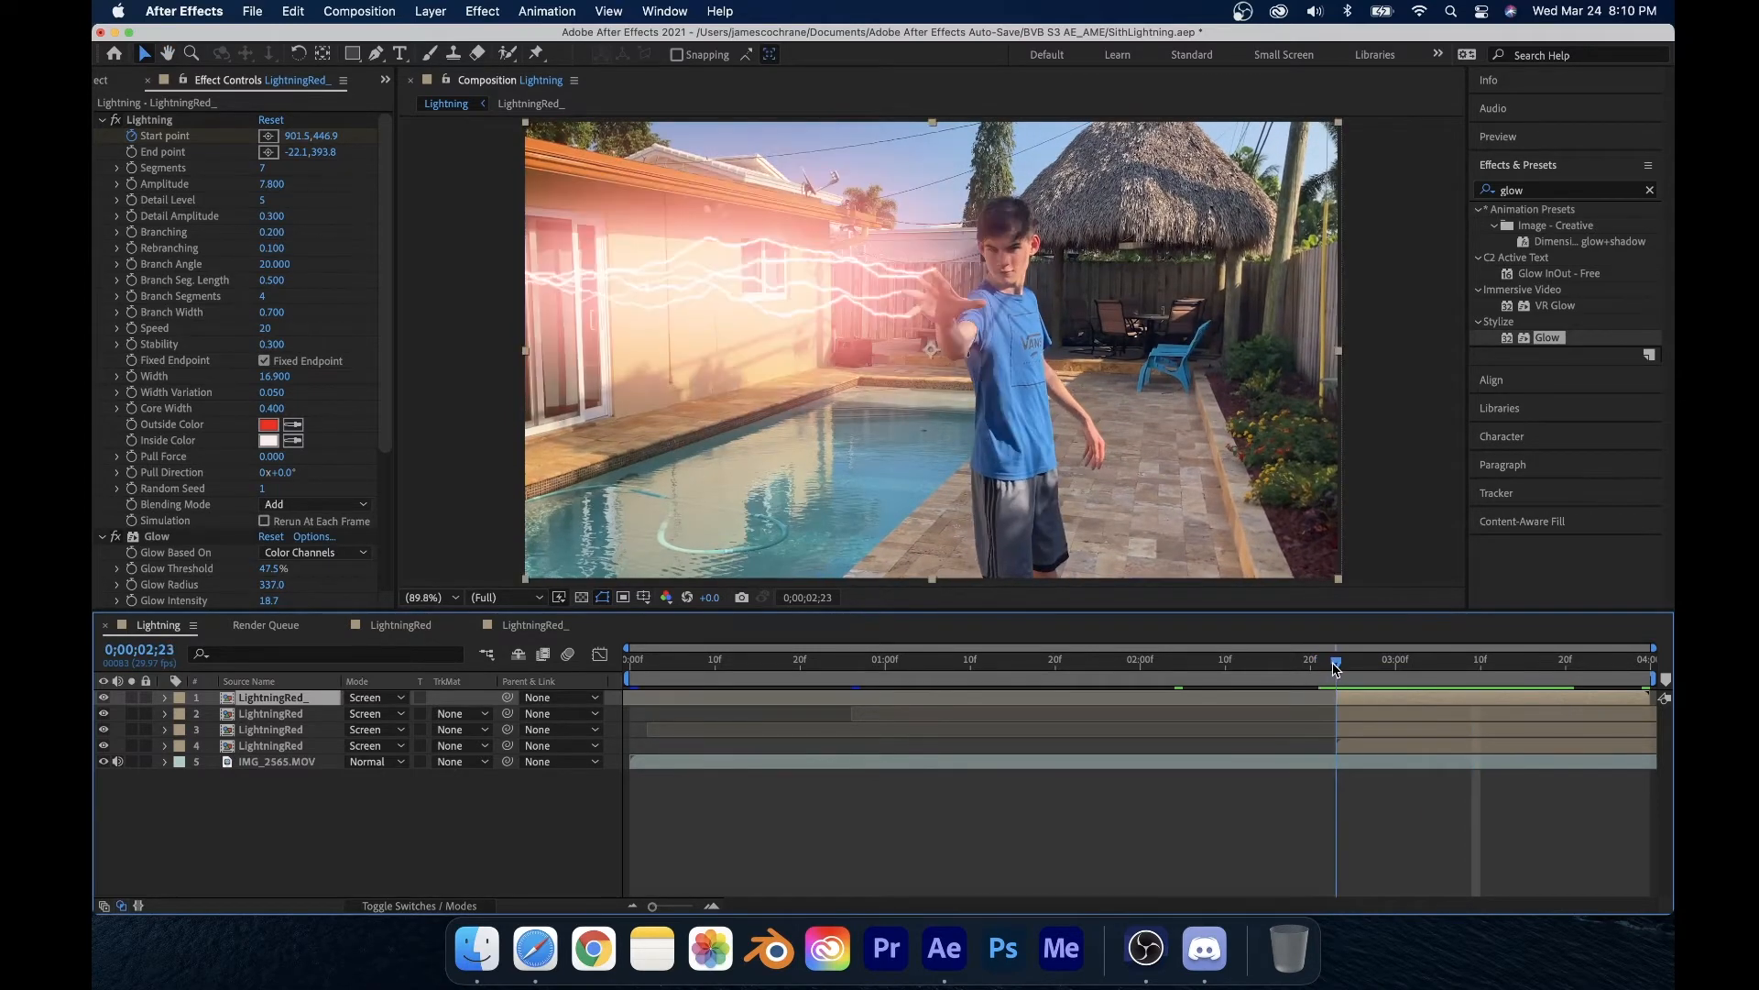
pyautogui.moveTo(1333, 667)
pyautogui.mouseDown()
pyautogui.moveTo(1309, 669)
pyautogui.moveTo(1345, 669)
pyautogui.moveTo(1328, 667)
pyautogui.mouseUp()
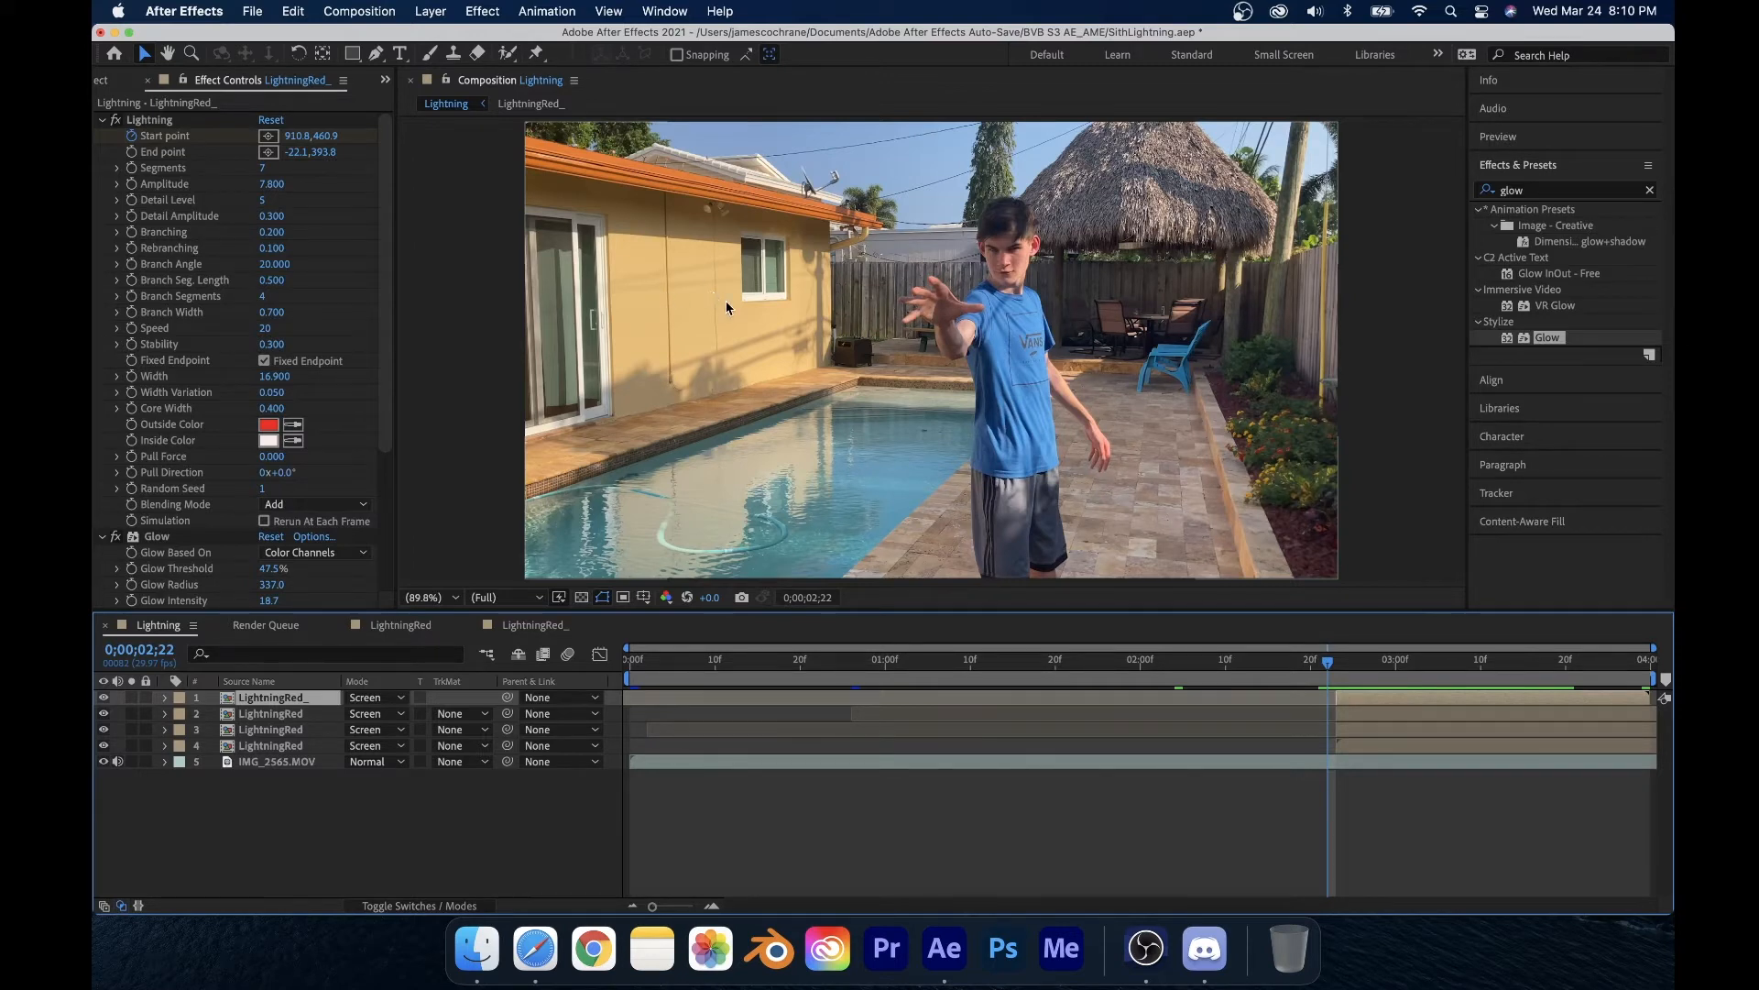
# Step: Move the footage layer in the viewer, then undo the move
pyautogui.moveTo(760, 317); pyautogui.dragTo(957, 453)
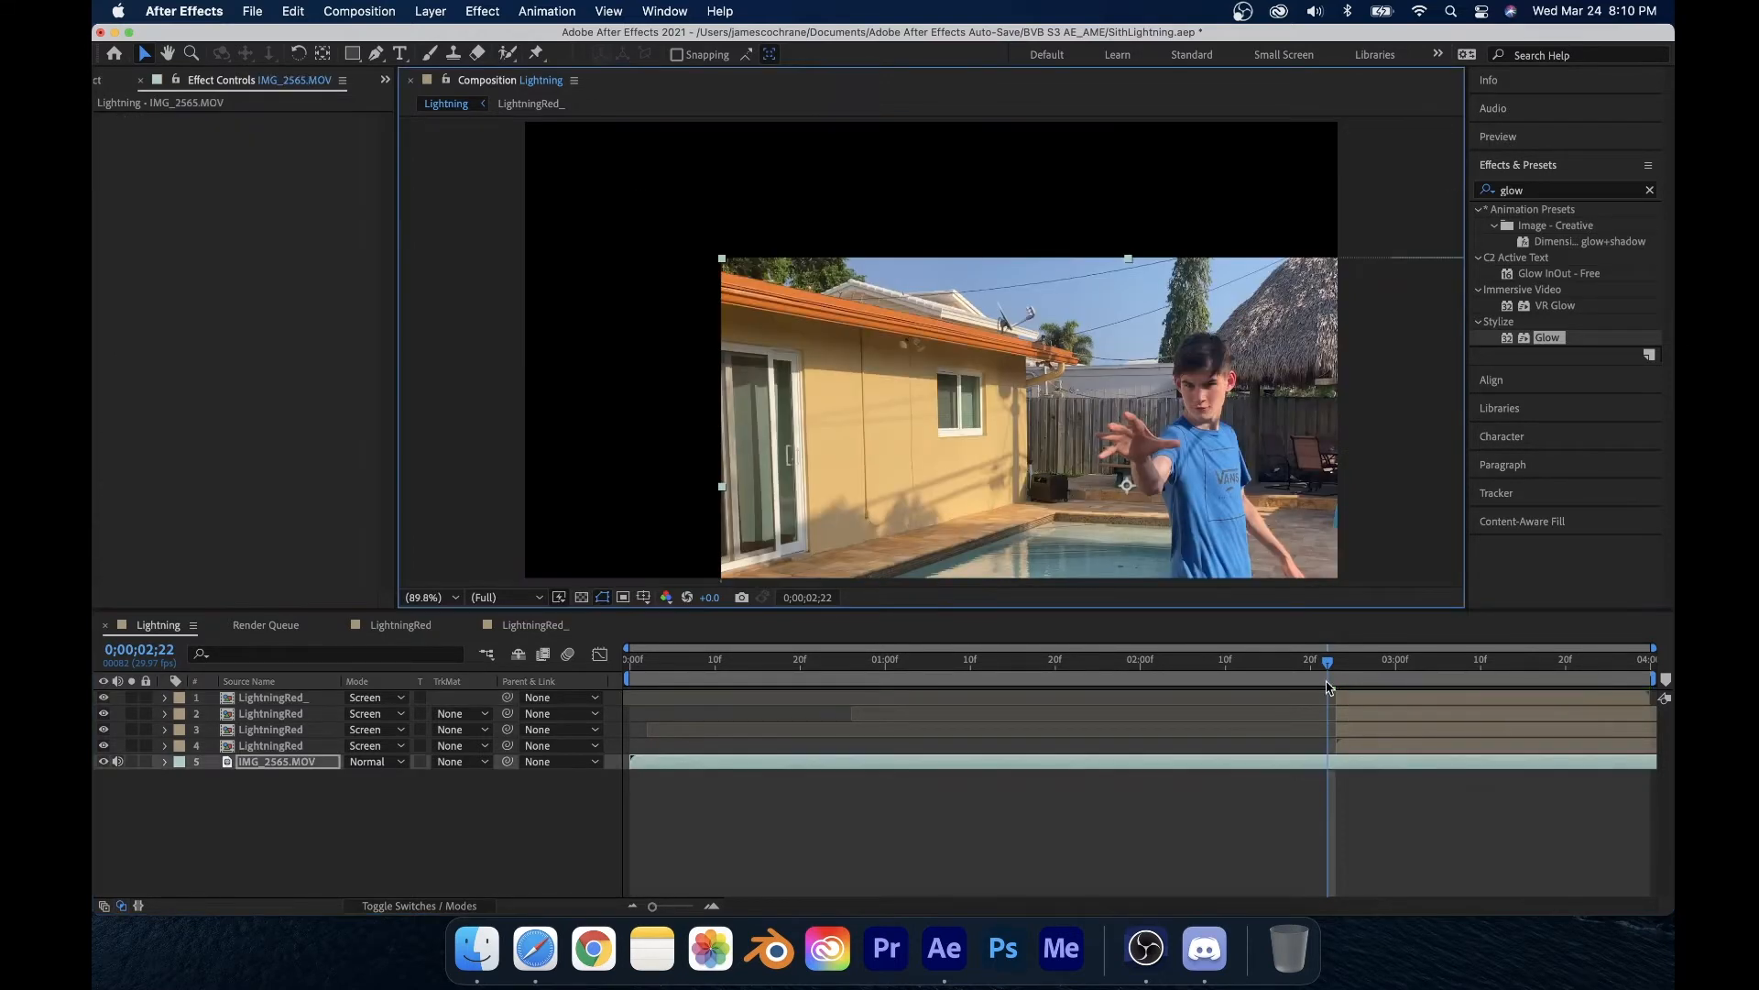
pyautogui.press('super+z')
# Step: On the top lightning layer at 2;23, keyframe the end point at the hand, then move it out to the frame's left edge over the next two frames
pyautogui.moveTo(1328, 668); pyautogui.dragTo(1336, 669)
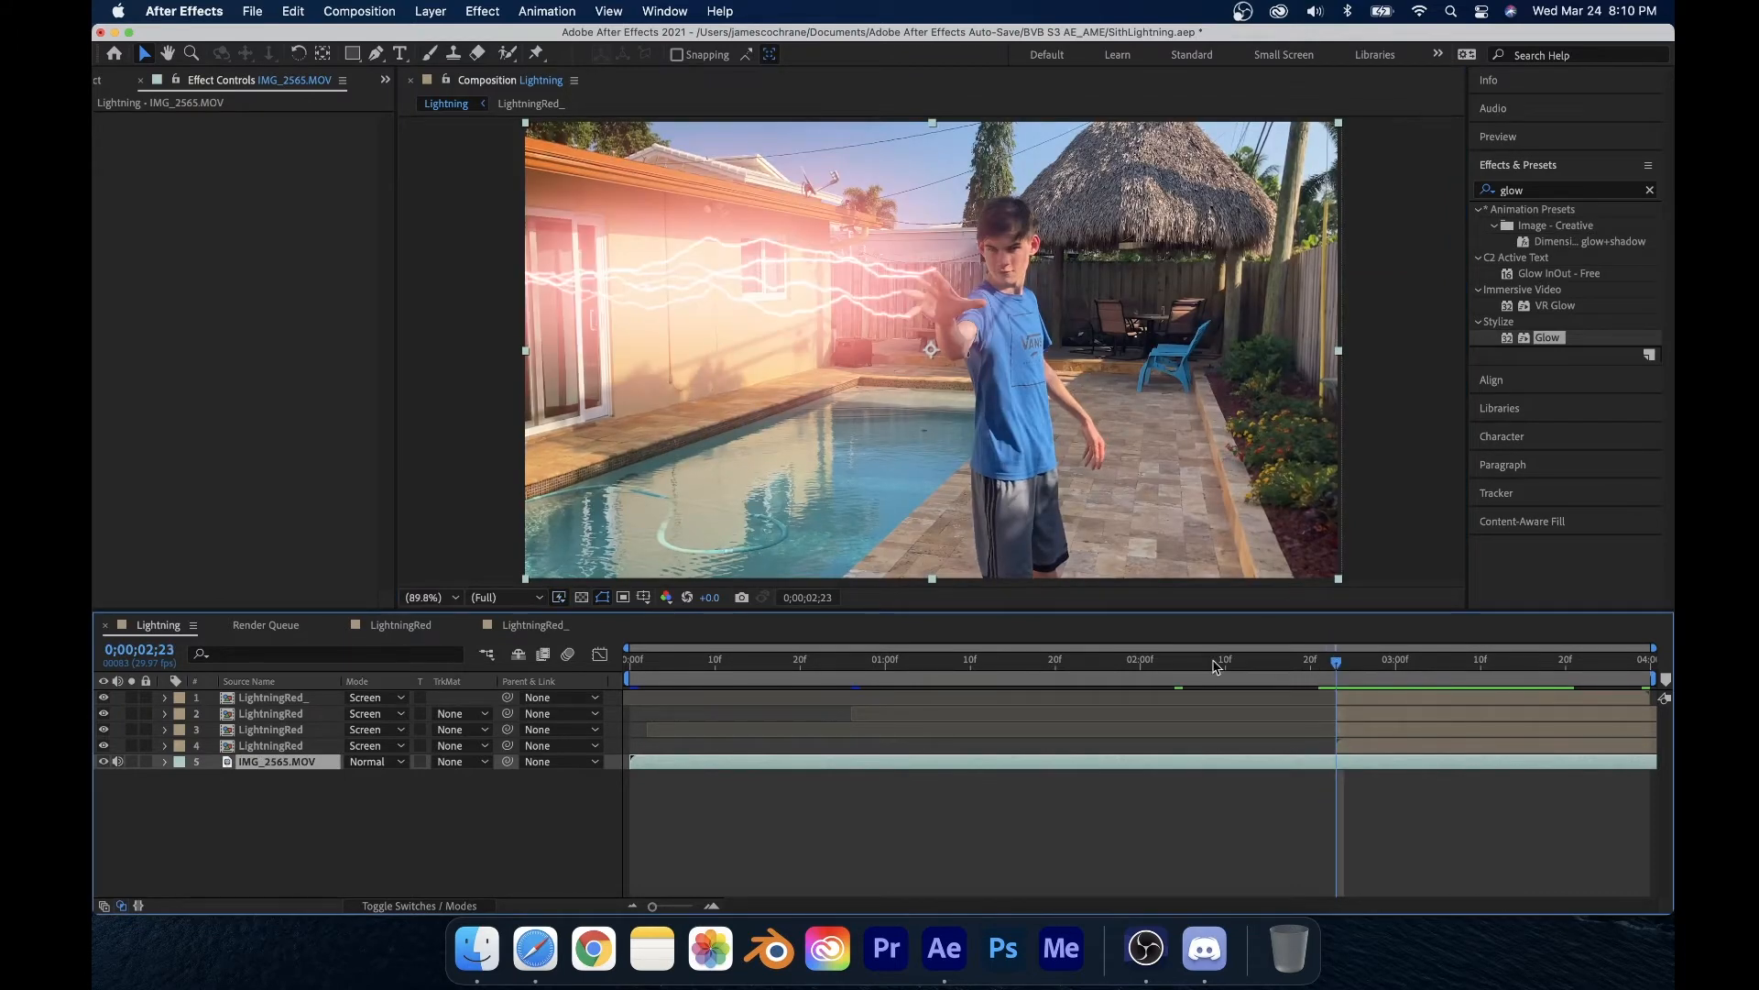
pyautogui.click(1345, 698)
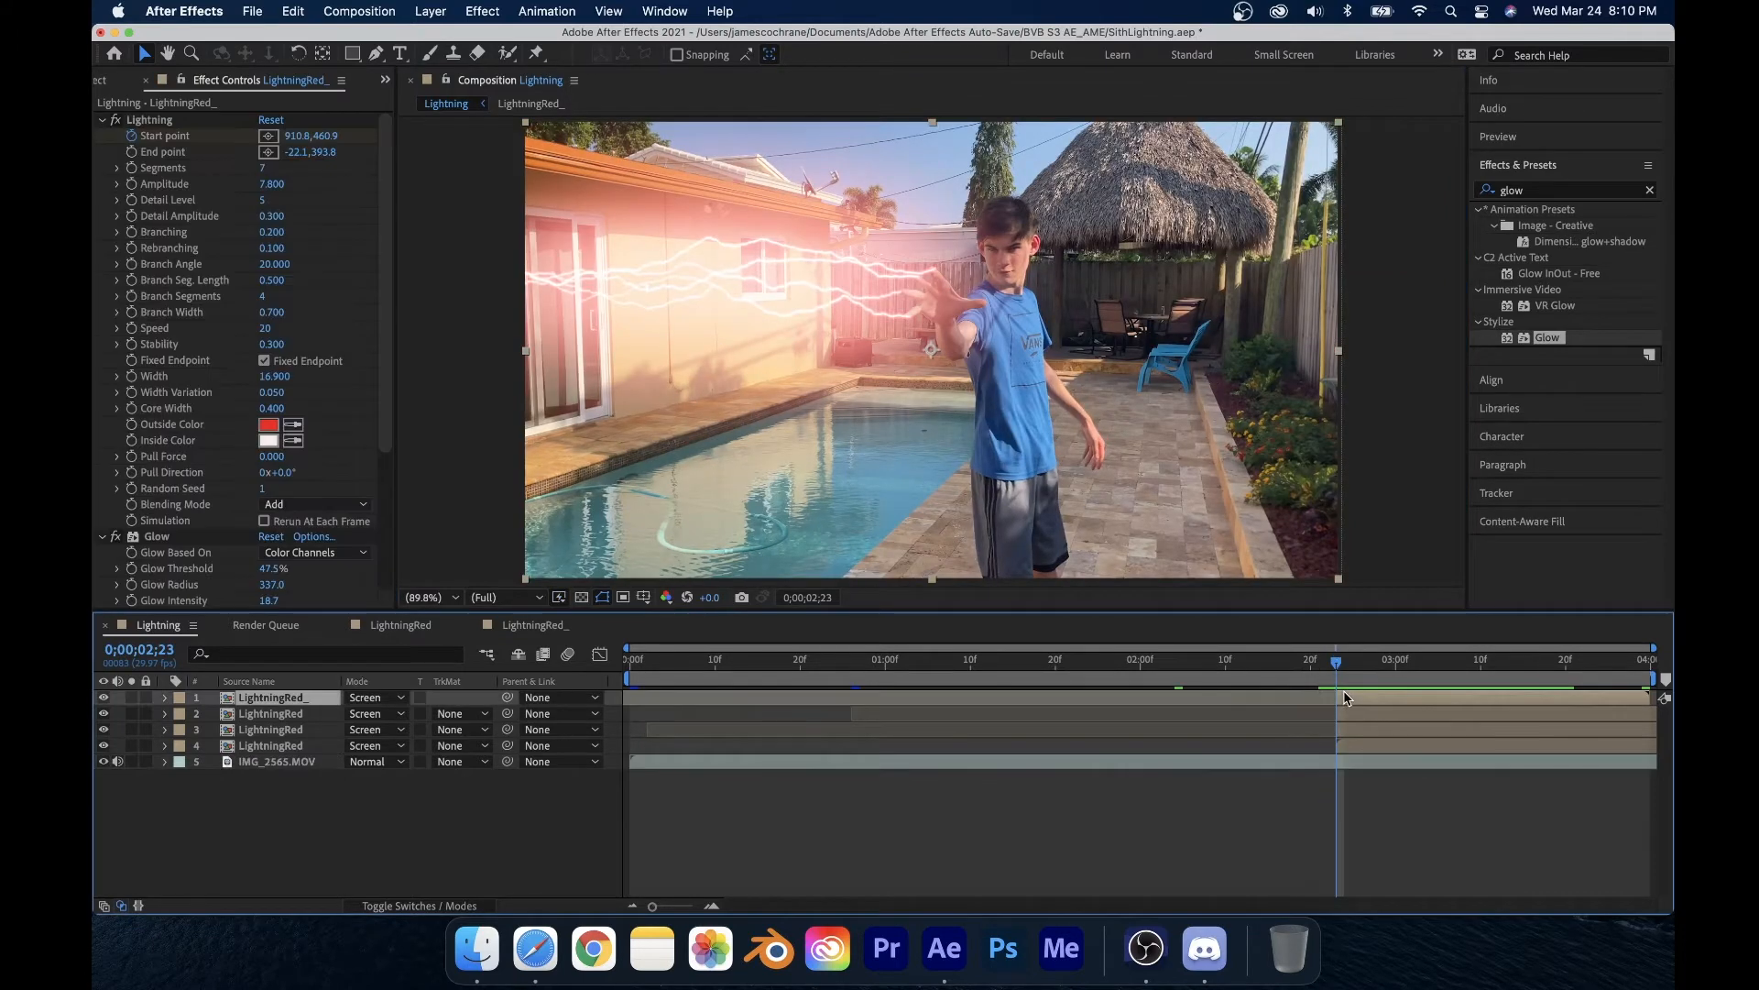
pyautogui.click(133, 154)
pyautogui.moveTo(515, 289); pyautogui.dragTo(871, 320)
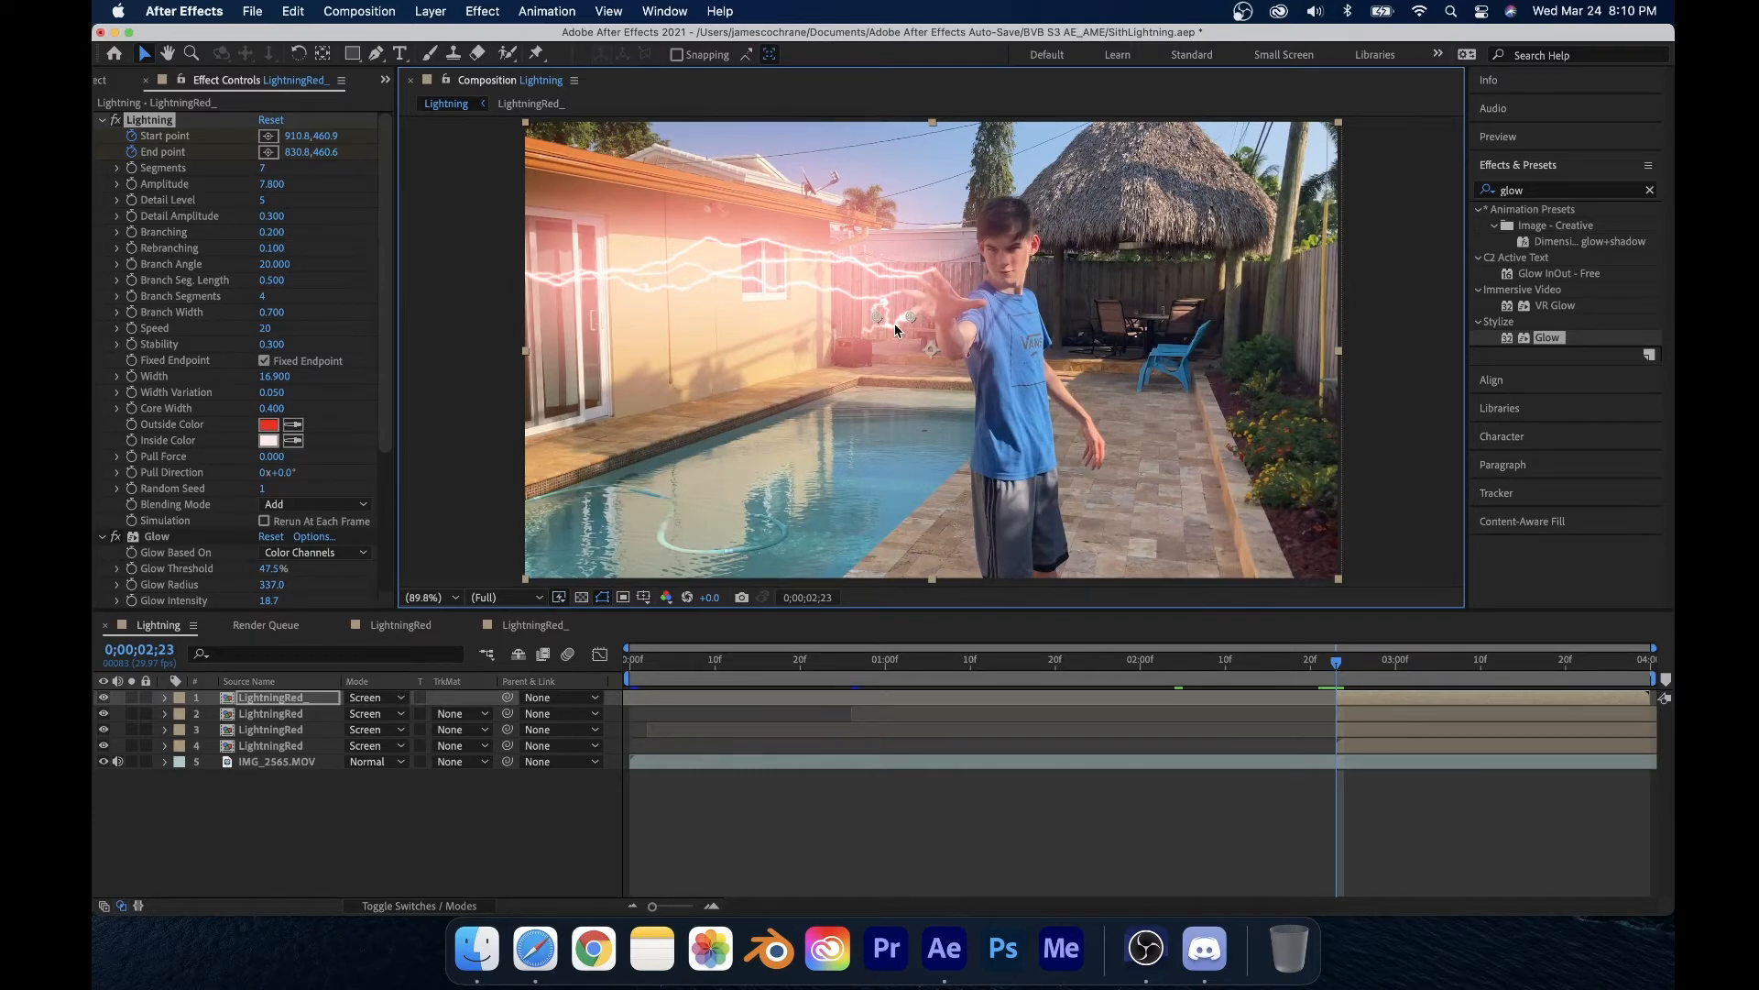
pyautogui.scroll(3, 895, 330)
pyautogui.scroll(-2, 866, 327)
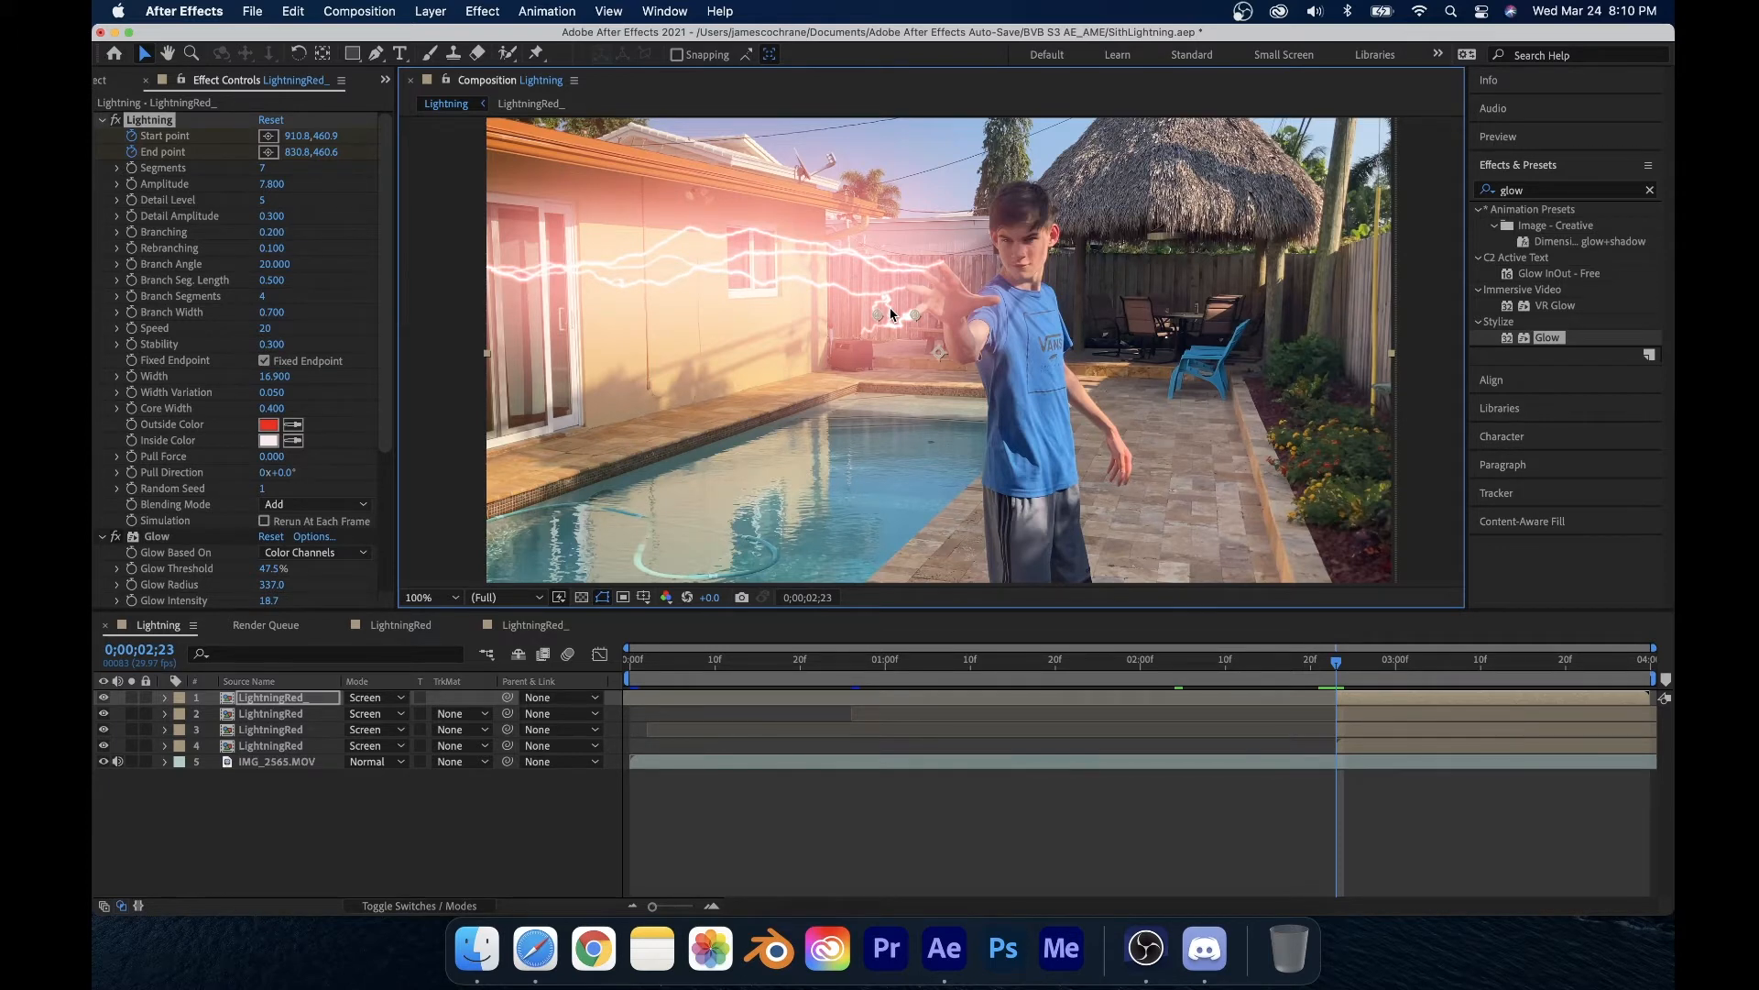
pyautogui.press('pagedown')
pyautogui.moveTo(875, 313); pyautogui.dragTo(686, 327)
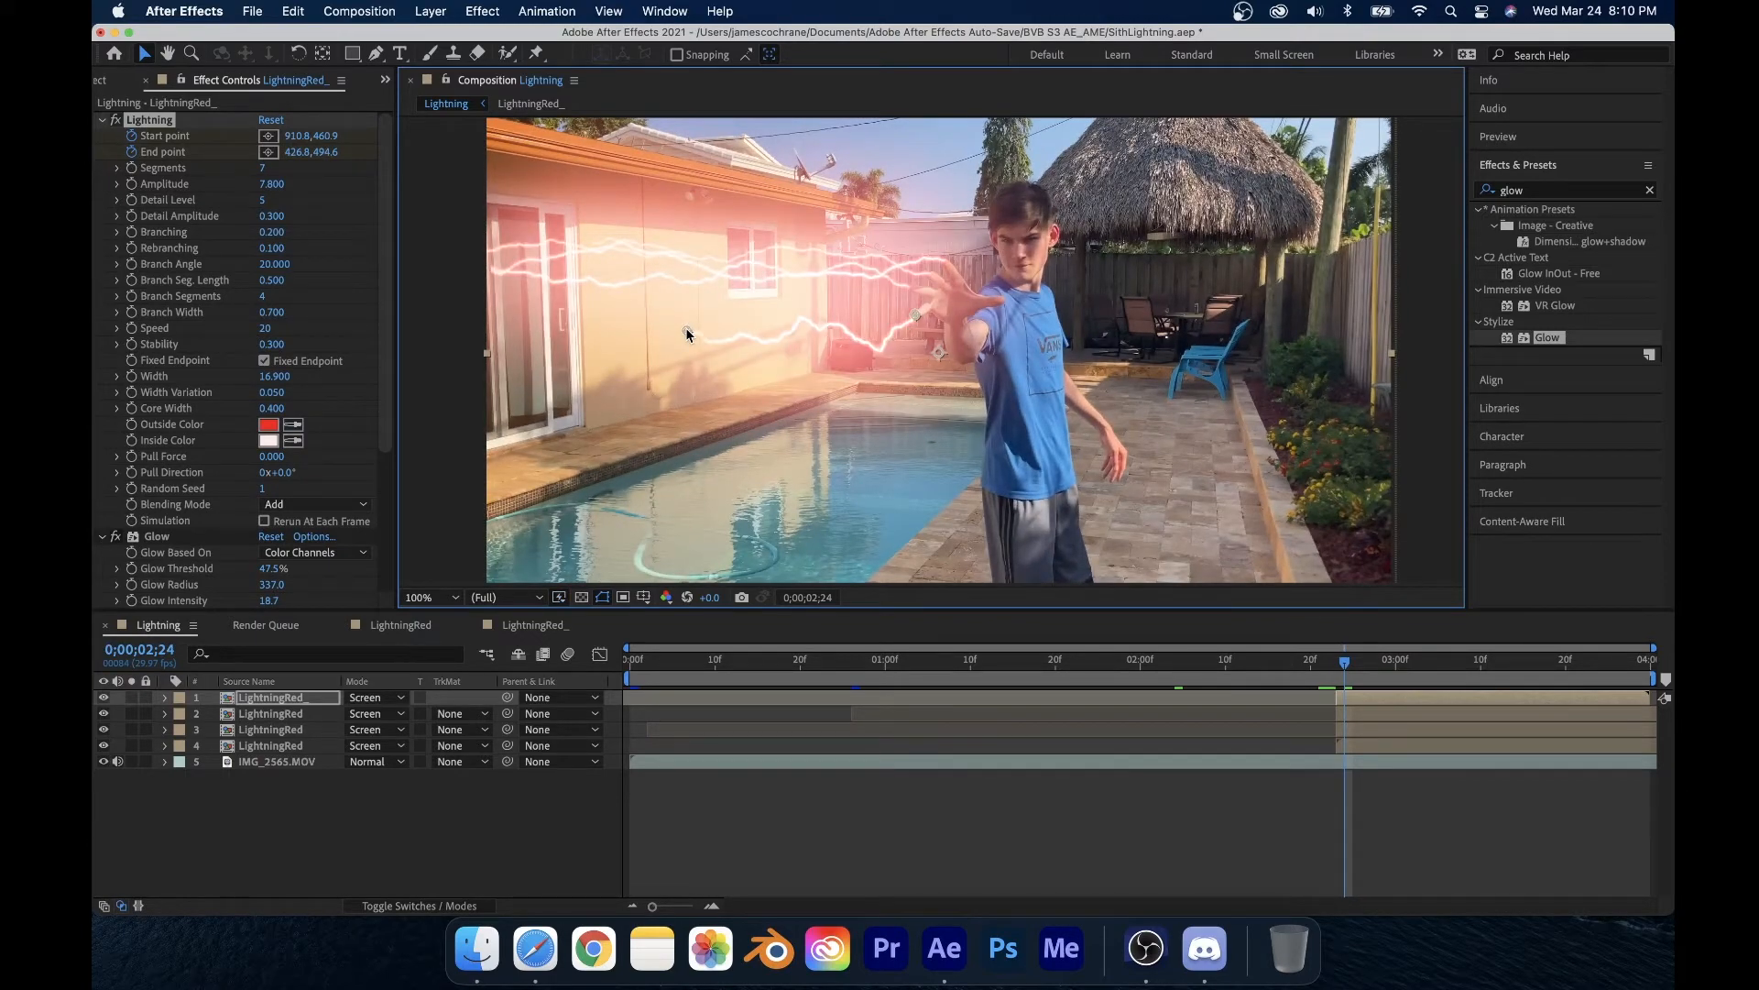
pyautogui.press('pagedown')
pyautogui.moveTo(685, 328); pyautogui.dragTo(473, 296)
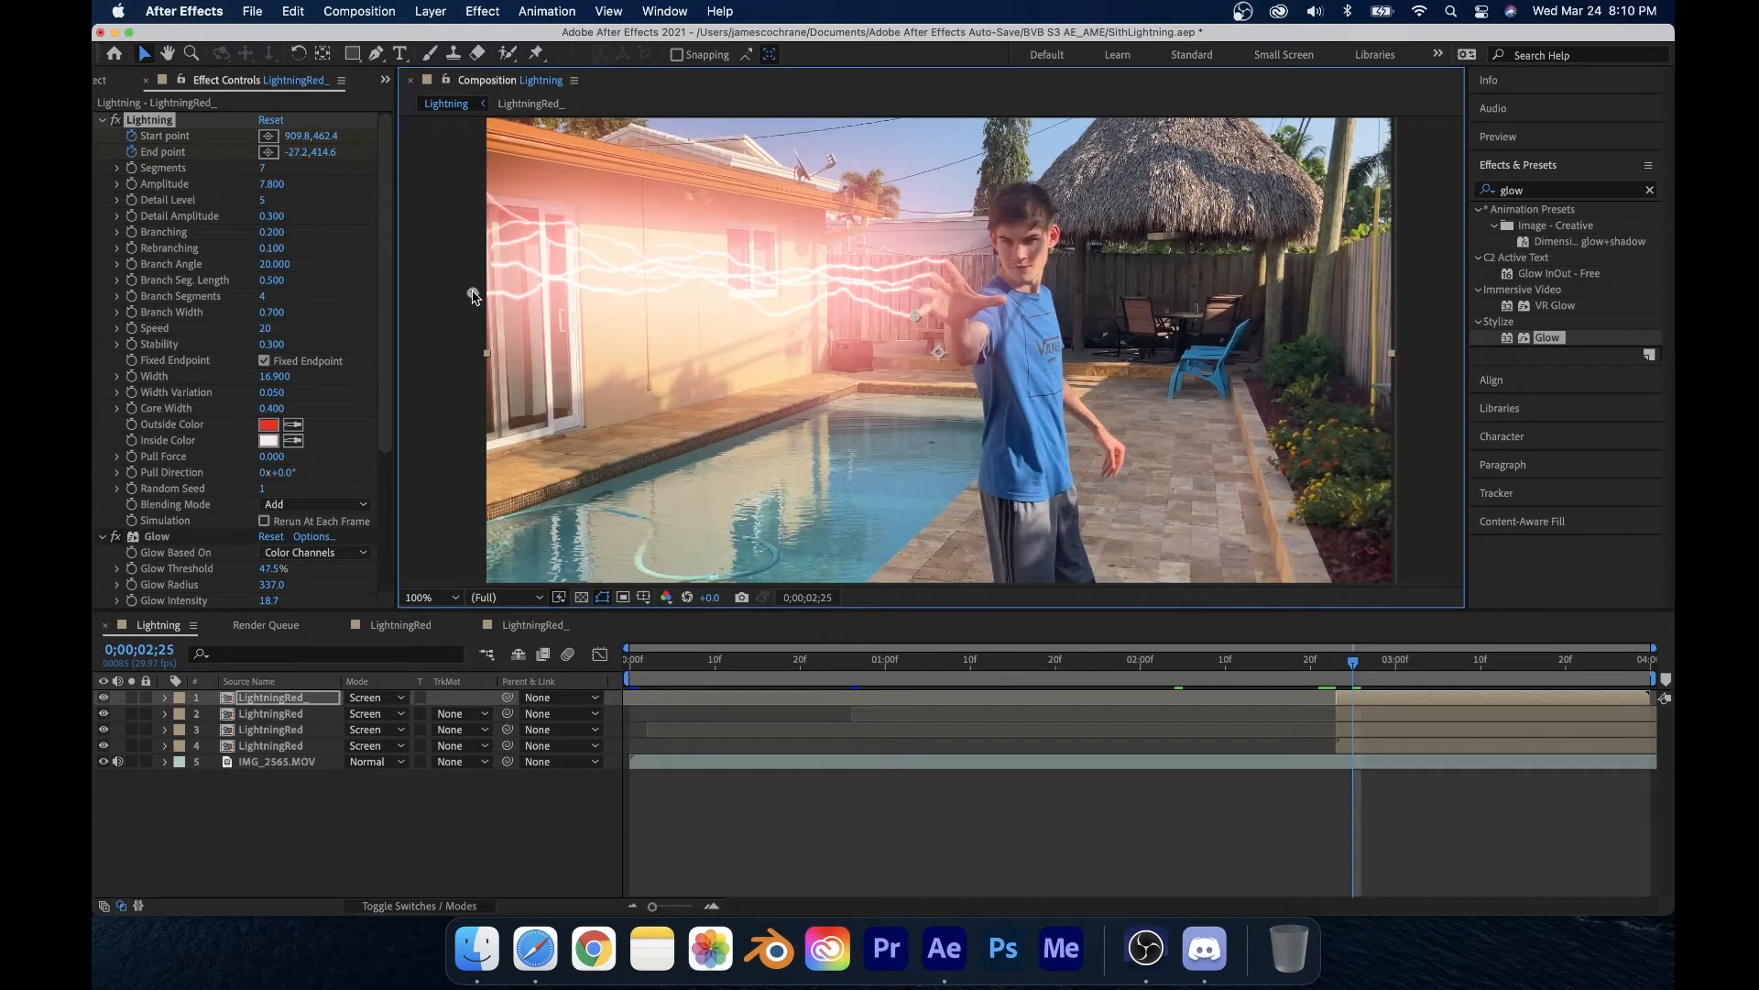
pyautogui.press('pageup')
pyautogui.press('pageup')
pyautogui.press('pageup')
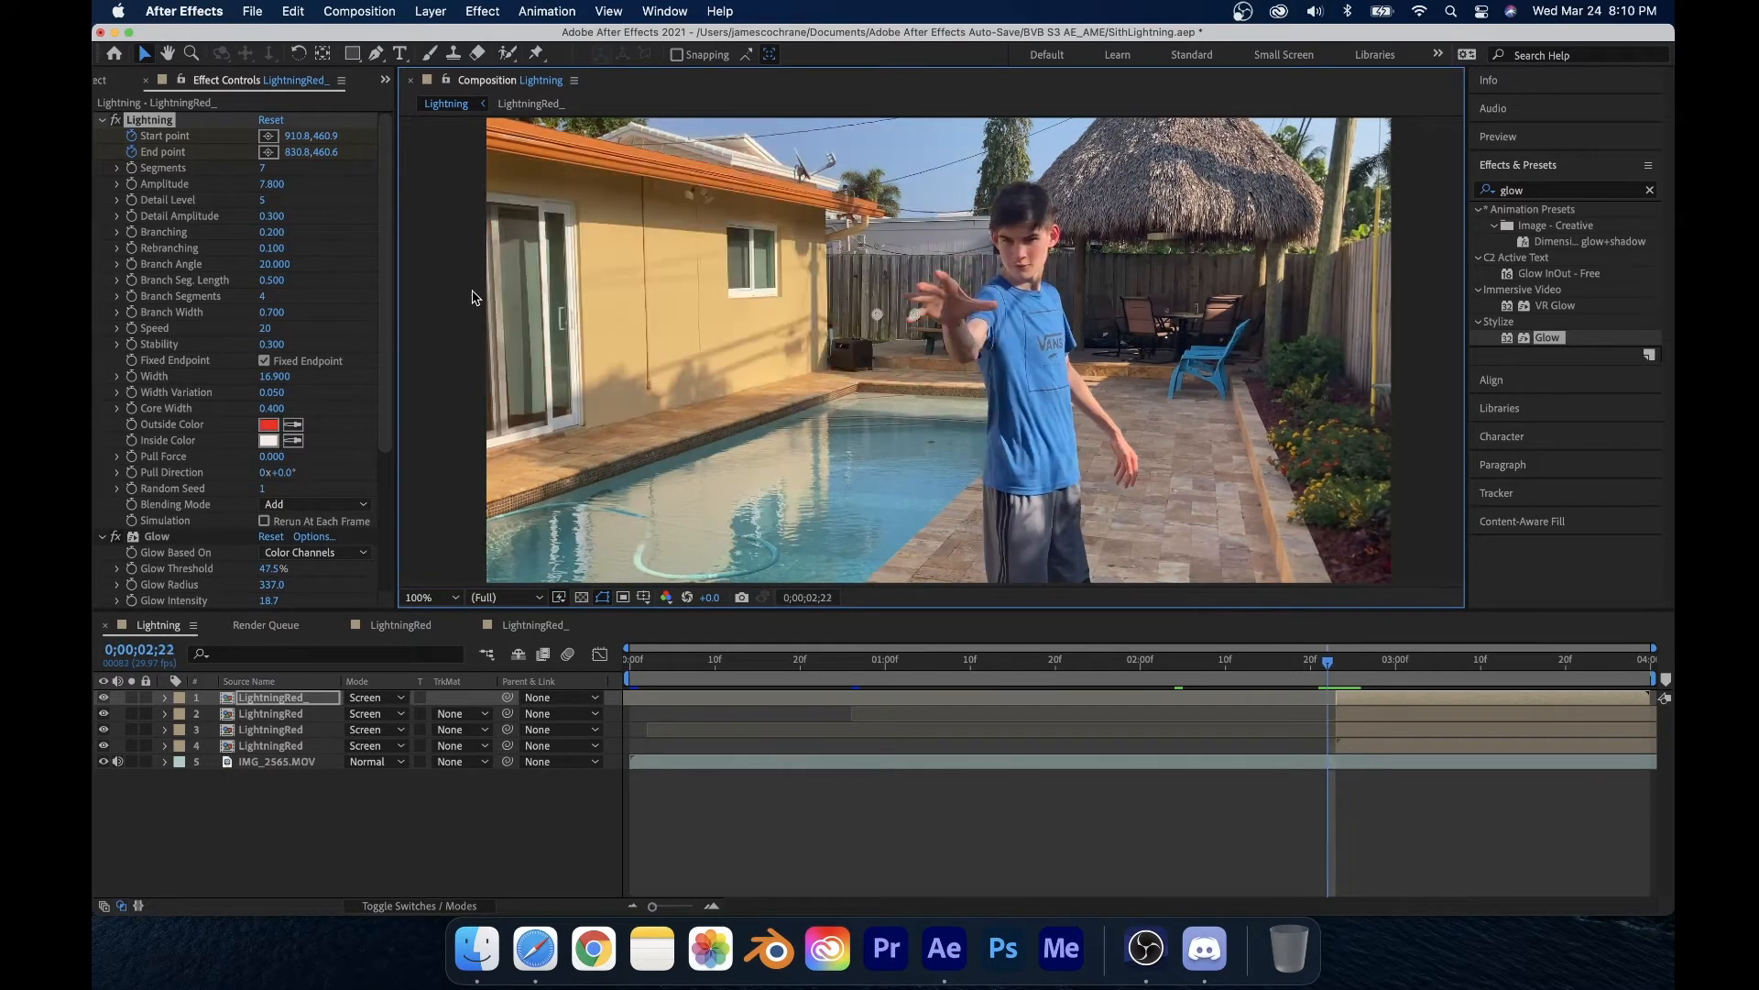
pyautogui.press('pagedown')
pyautogui.press('pagedown')
pyautogui.press('pagedown')
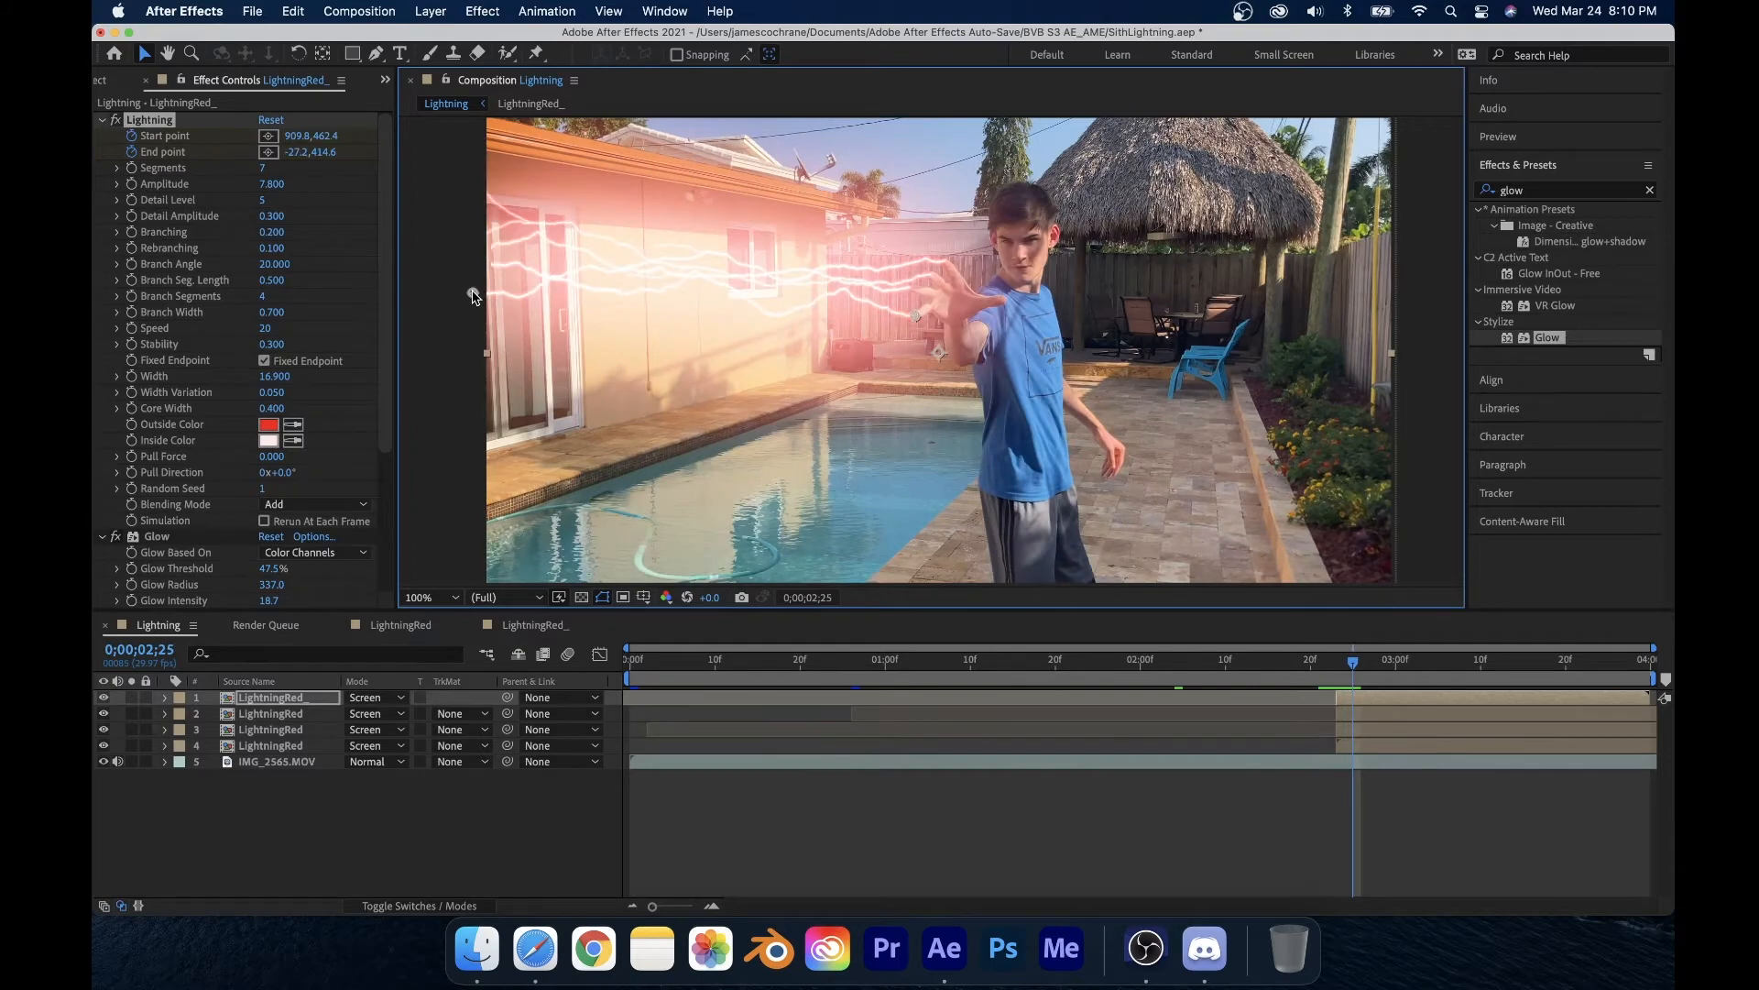
# Step: On the second lightning layer, step back two frames and move its end point out to the frame's left edge
pyautogui.click(1394, 717)
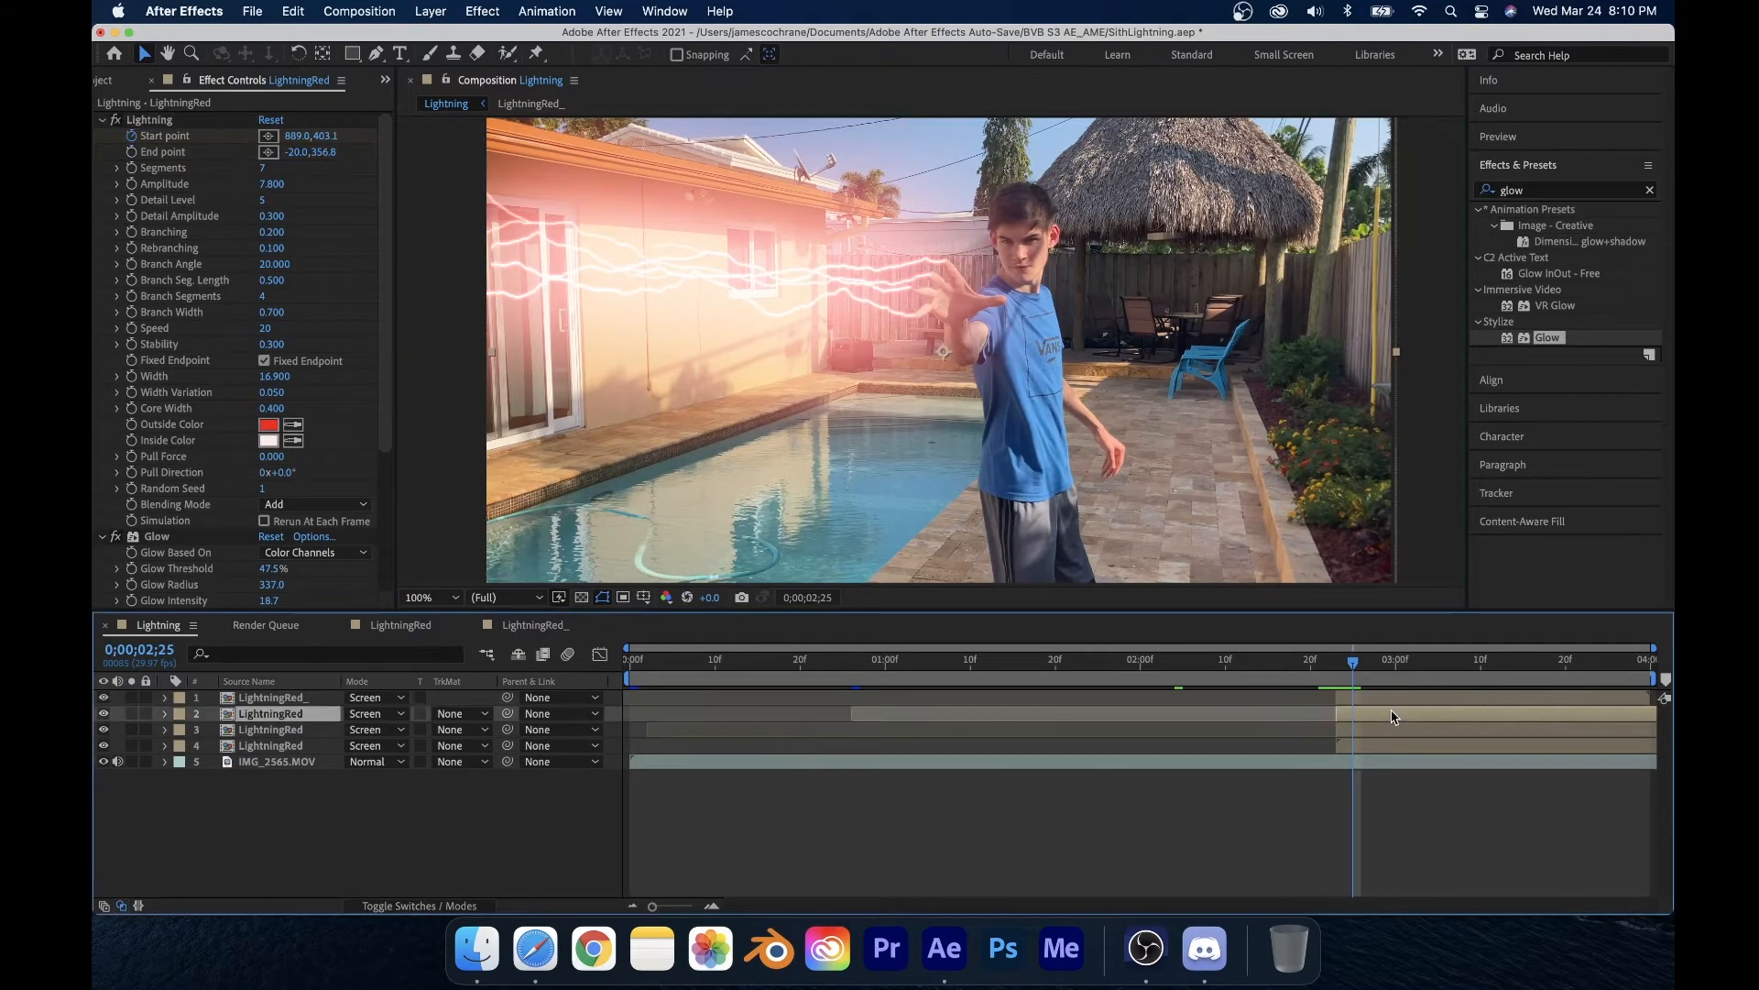
pyautogui.press('pageup')
pyautogui.press('pageup')
pyautogui.moveTo(881, 288); pyautogui.dragTo(471, 272)
# Step: On the third lightning layer, move its end point out toward the frame's upper-left edge
pyautogui.press('pagedown')
pyautogui.press('pagedown')
pyautogui.press('pagedown')
pyautogui.click(1355, 732)
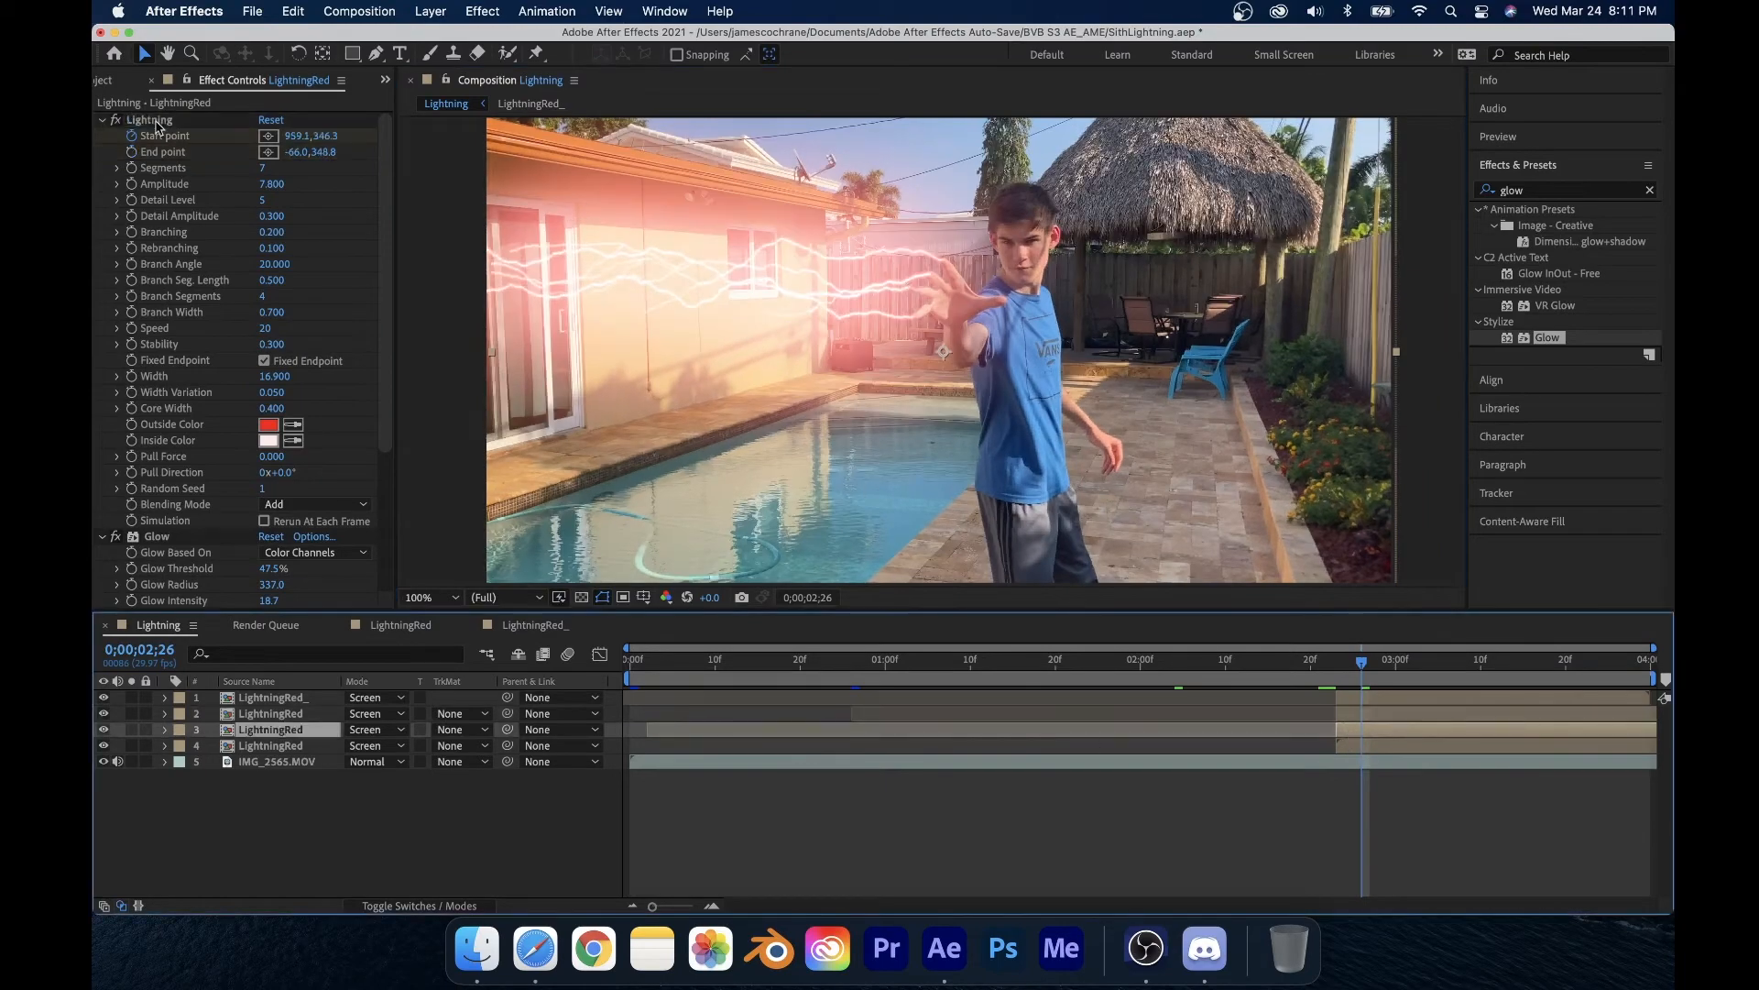
pyautogui.click(155, 121)
pyautogui.moveTo(879, 291); pyautogui.dragTo(434, 187)
pyautogui.press('pagedown')
pyautogui.press('pagedown')
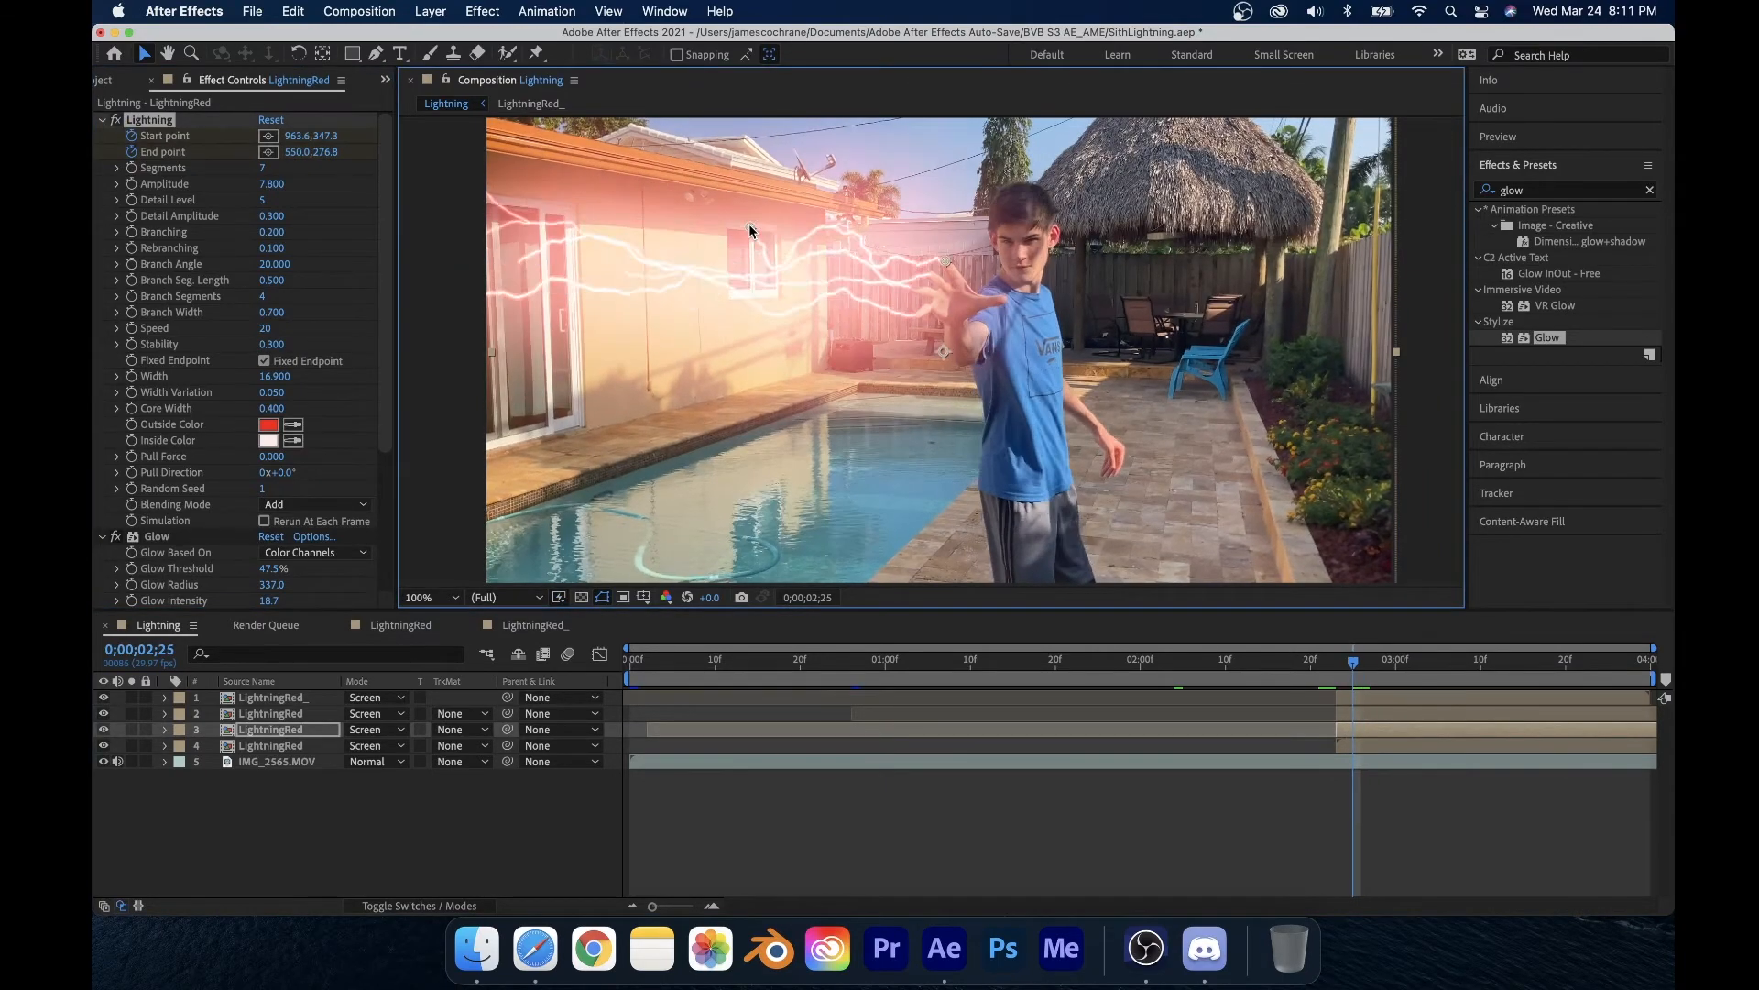
# Step: Set the viewer magnification to fit up to 100% and play the composition from around 2;15
pyautogui.hotkey('shift', '/')
pyautogui.click(433, 280)
pyautogui.click(438, 594)
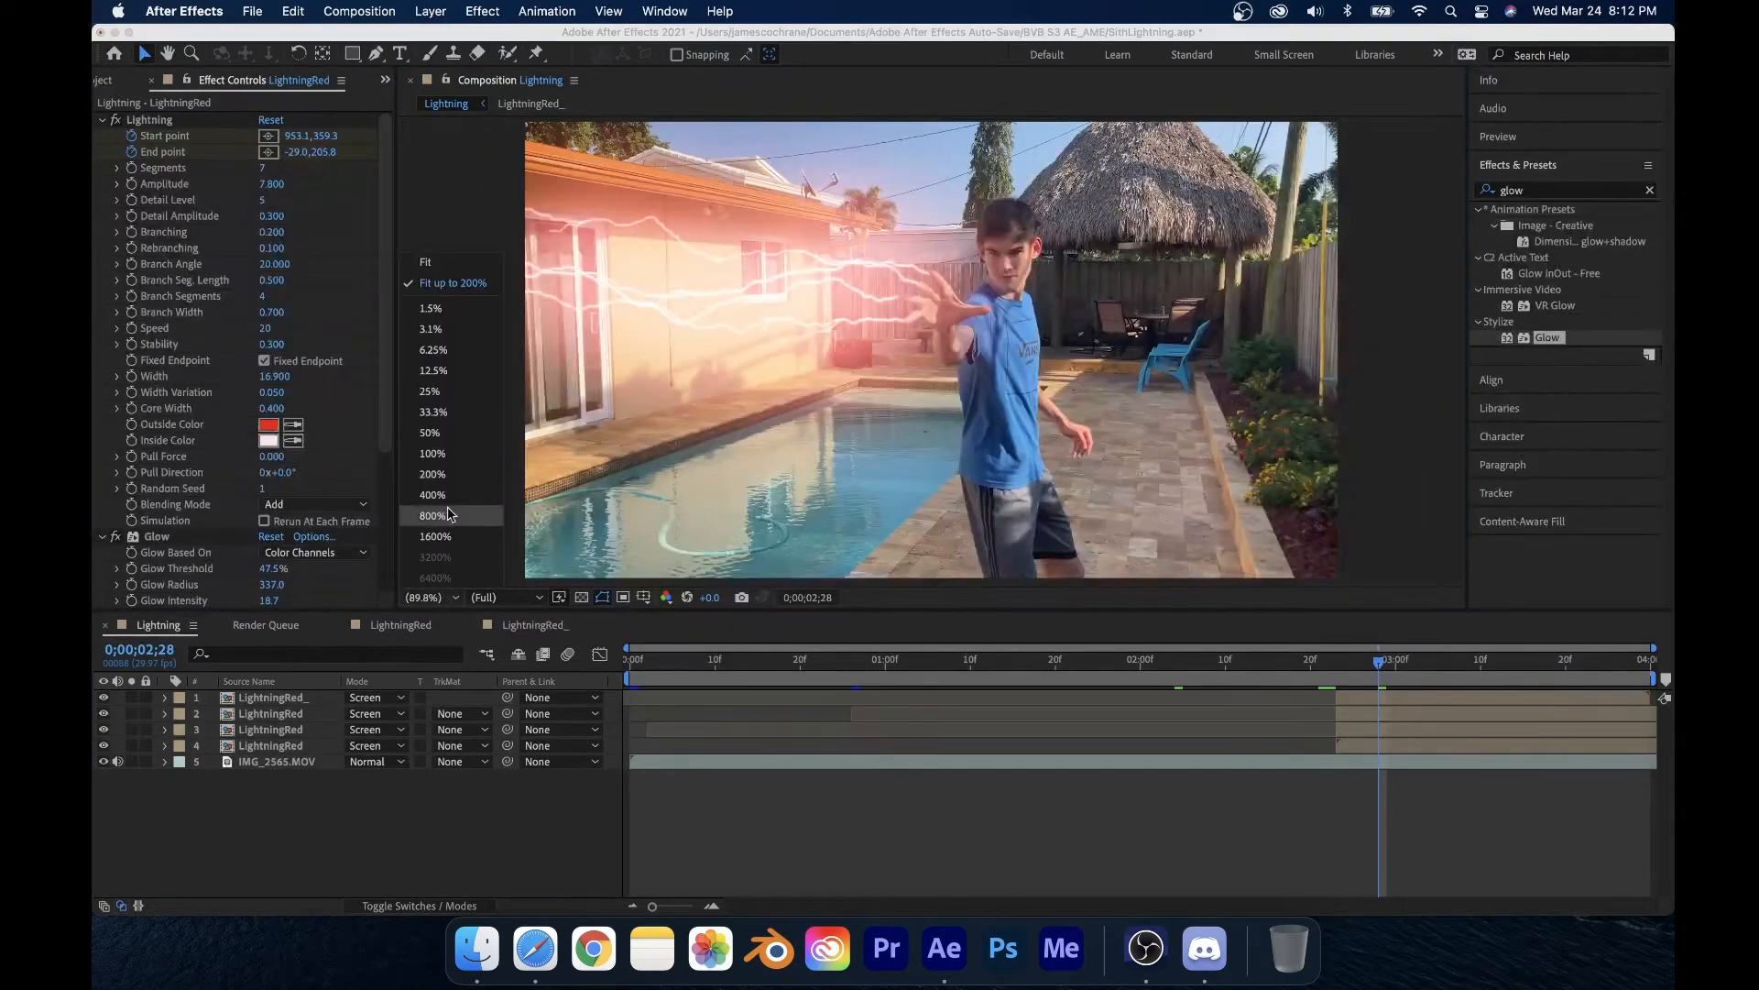
pyautogui.click(451, 277)
pyautogui.moveTo(1320, 661); pyautogui.dragTo(1270, 665)
pyautogui.press('space')
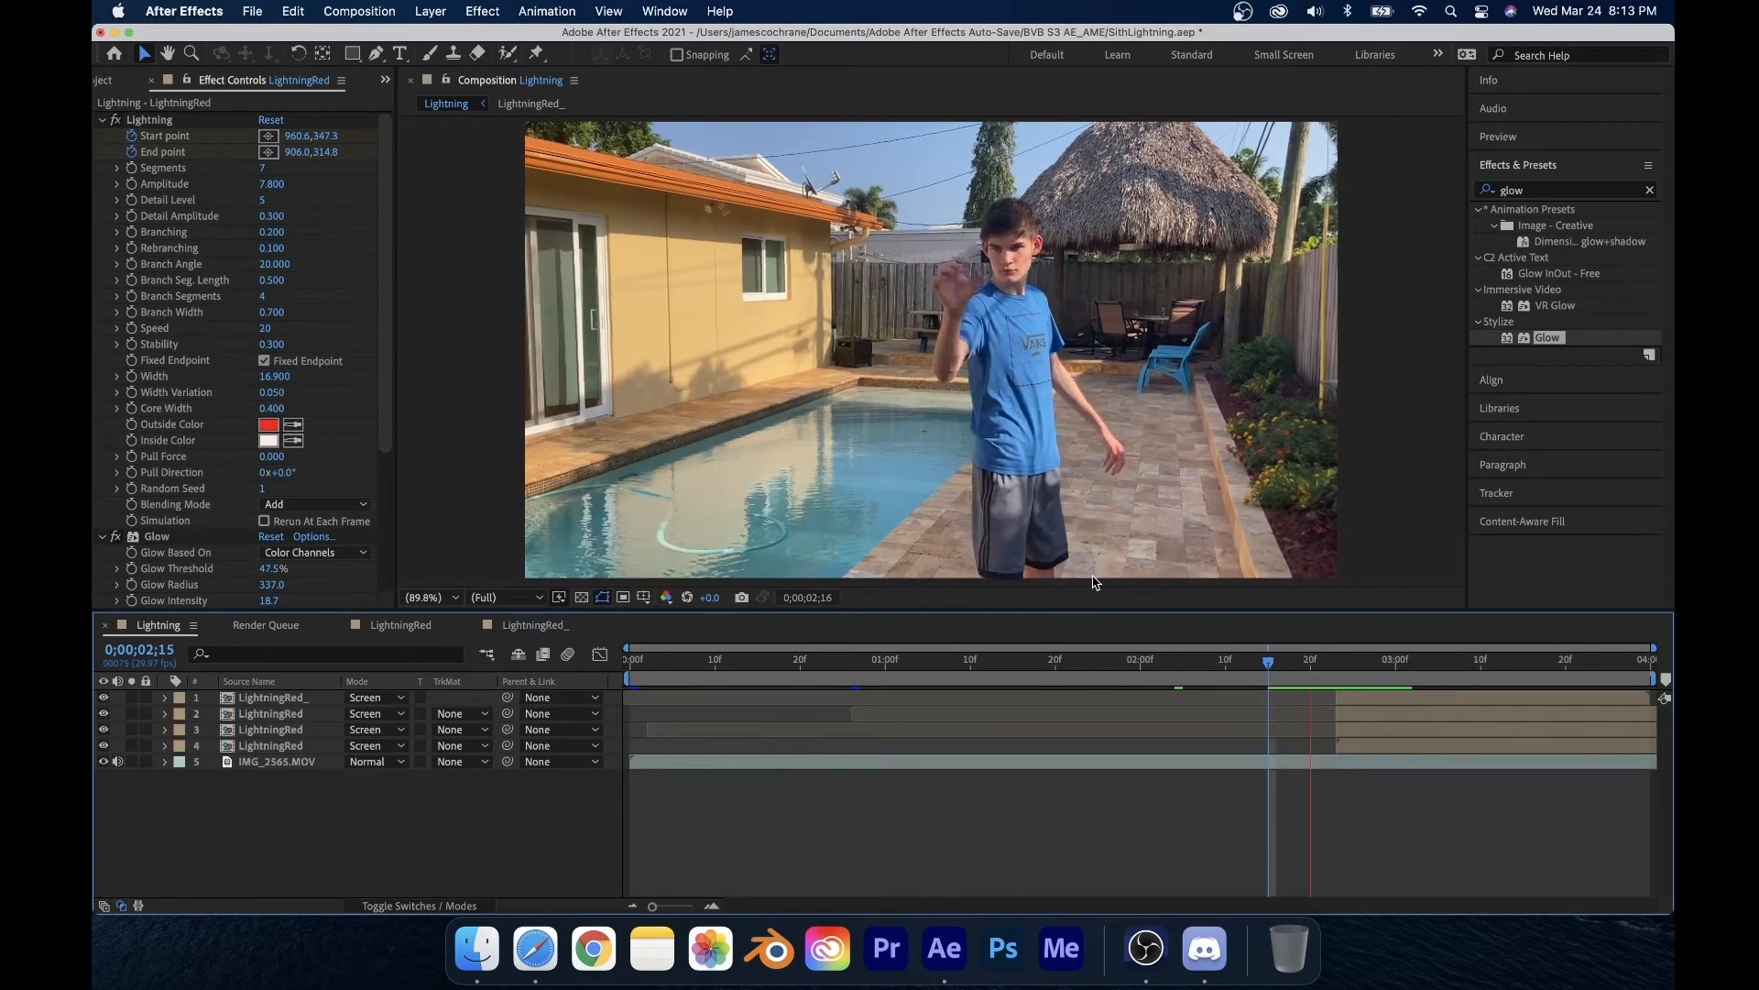
# Step: Scrub and play back the composition from 1;17 through 3;01 to review the lightning
pyautogui.moveTo(1337, 662); pyautogui.dragTo(1031, 662)
pyautogui.click(1384, 732)
pyautogui.click(1375, 714)
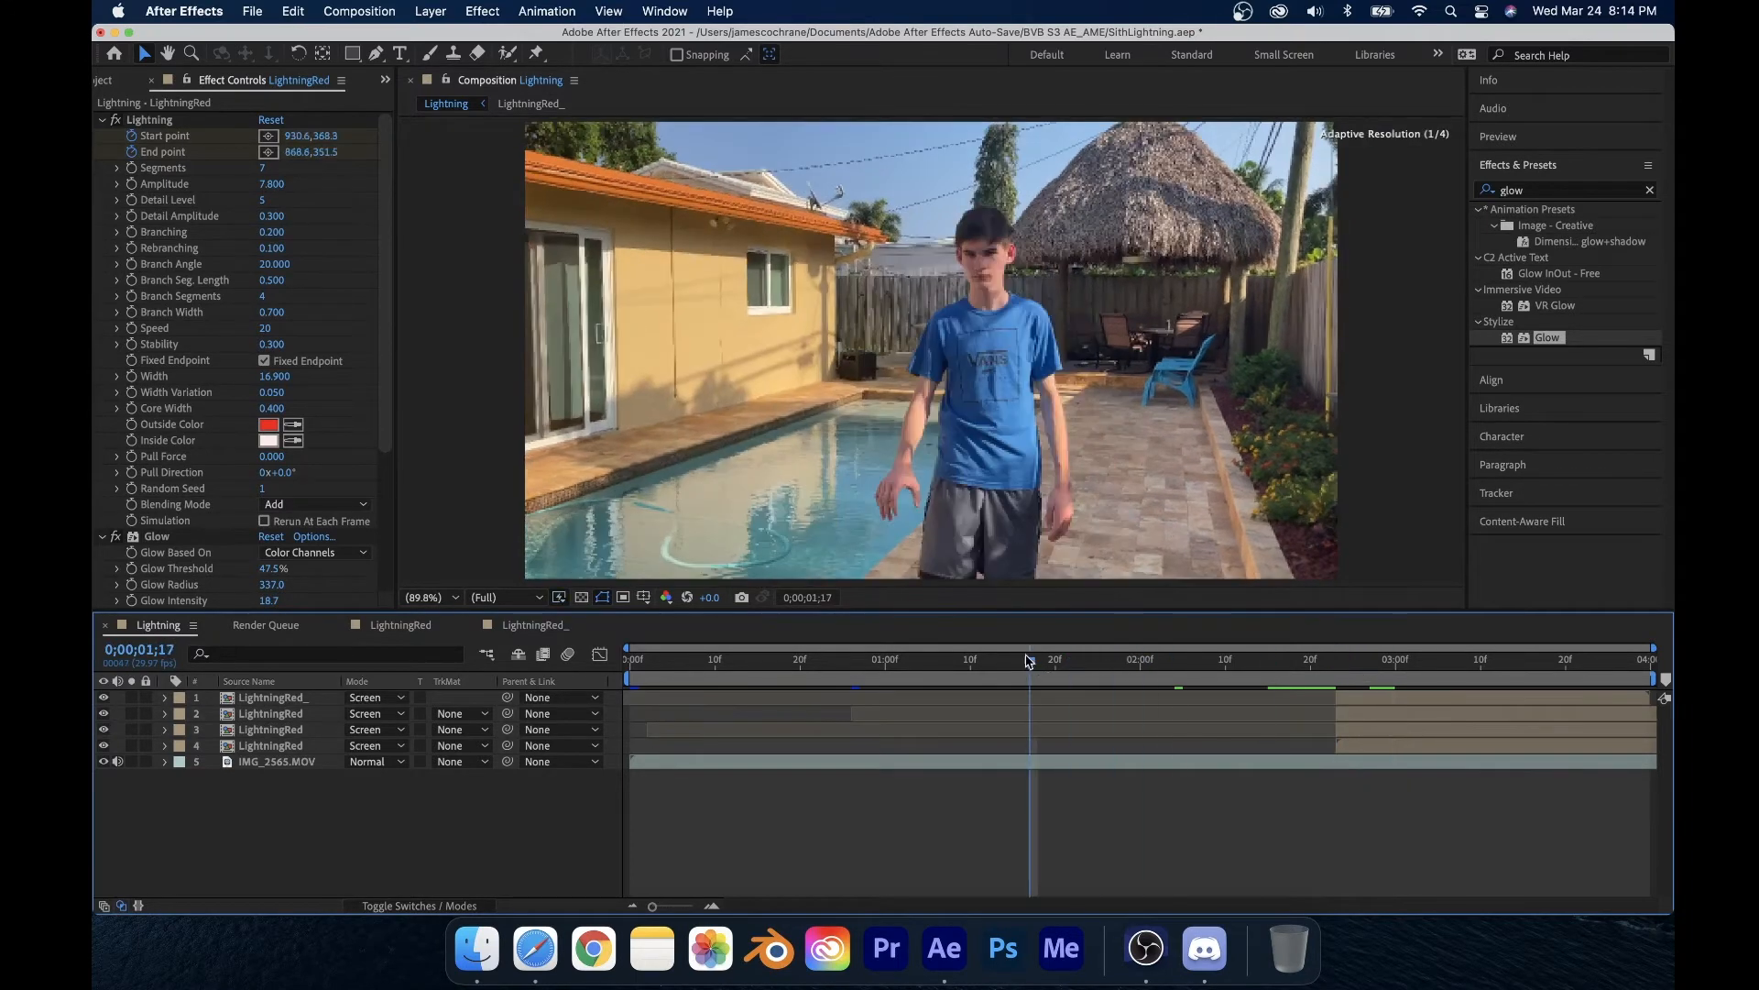
pyautogui.press('space')
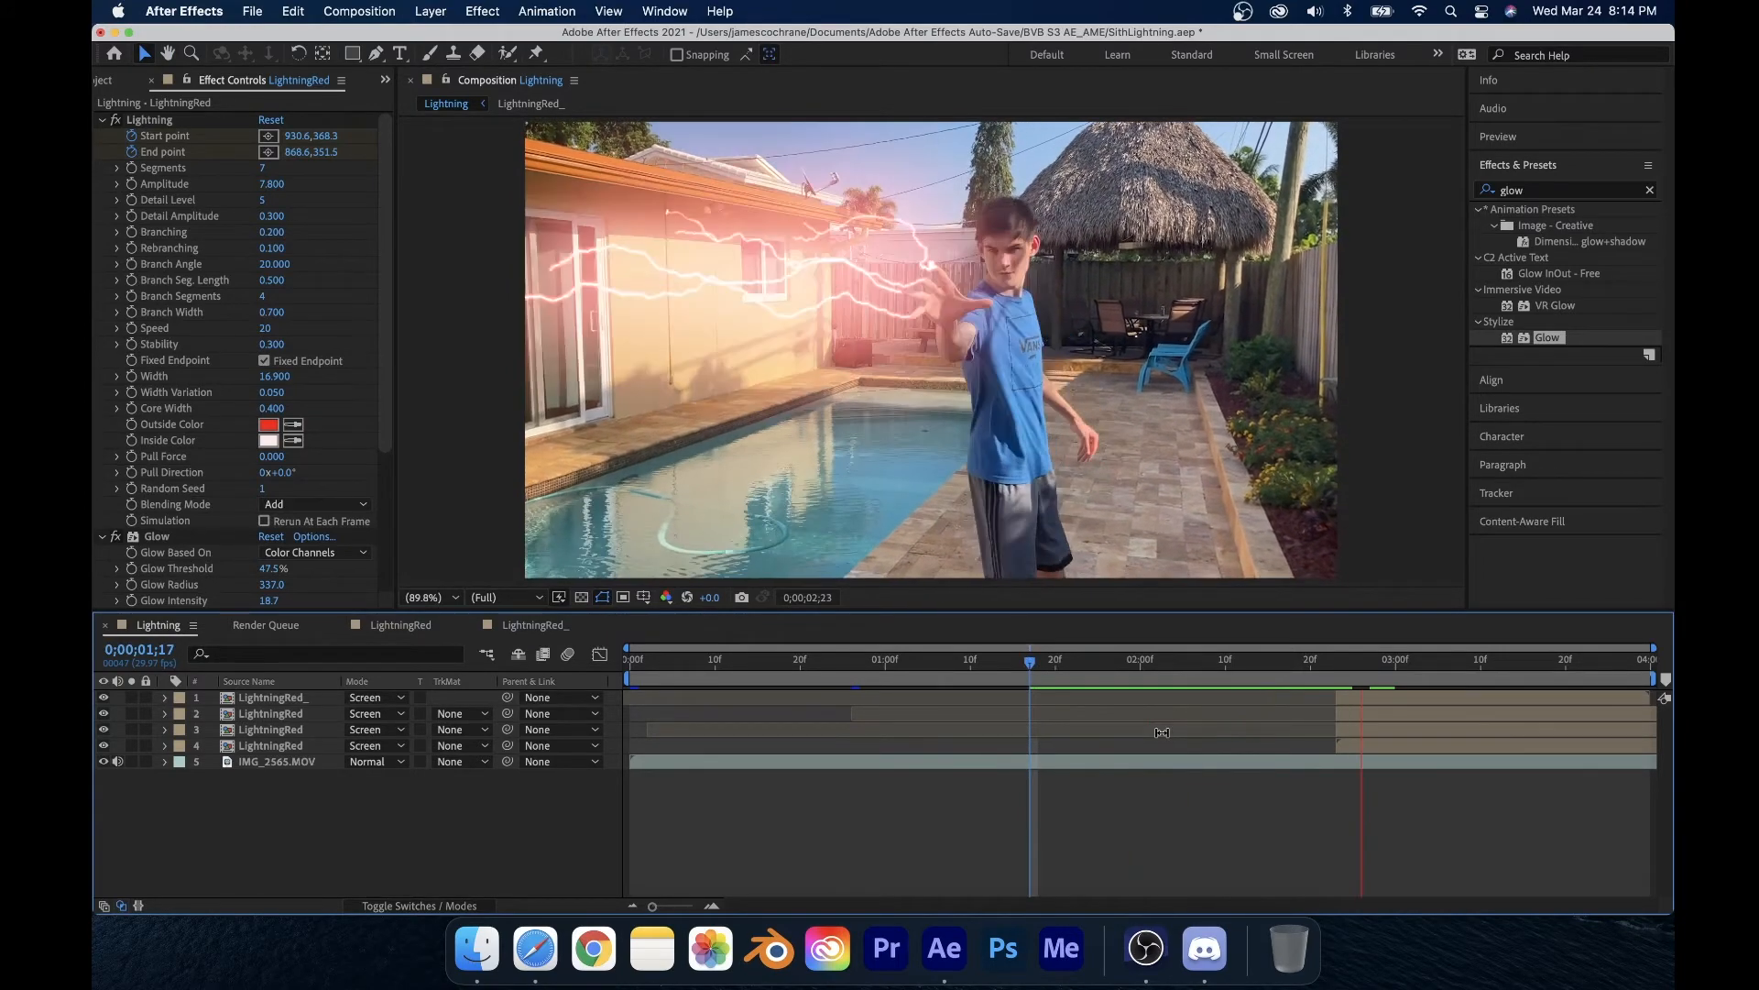
pyautogui.press('space')
pyautogui.click(1330, 666)
pyautogui.moveTo(1330, 666)
pyautogui.mouseDown()
pyautogui.moveTo(1346, 680)
pyautogui.moveTo(1308, 680)
pyautogui.moveTo(1374, 691)
pyautogui.moveTo(1313, 701)
pyautogui.moveTo(1364, 681)
pyautogui.moveTo(1348, 678)
pyautogui.moveTo(1316, 683)
pyautogui.moveTo(1404, 701)
pyautogui.mouseUp()
pyautogui.press('space')
pyautogui.press('space')
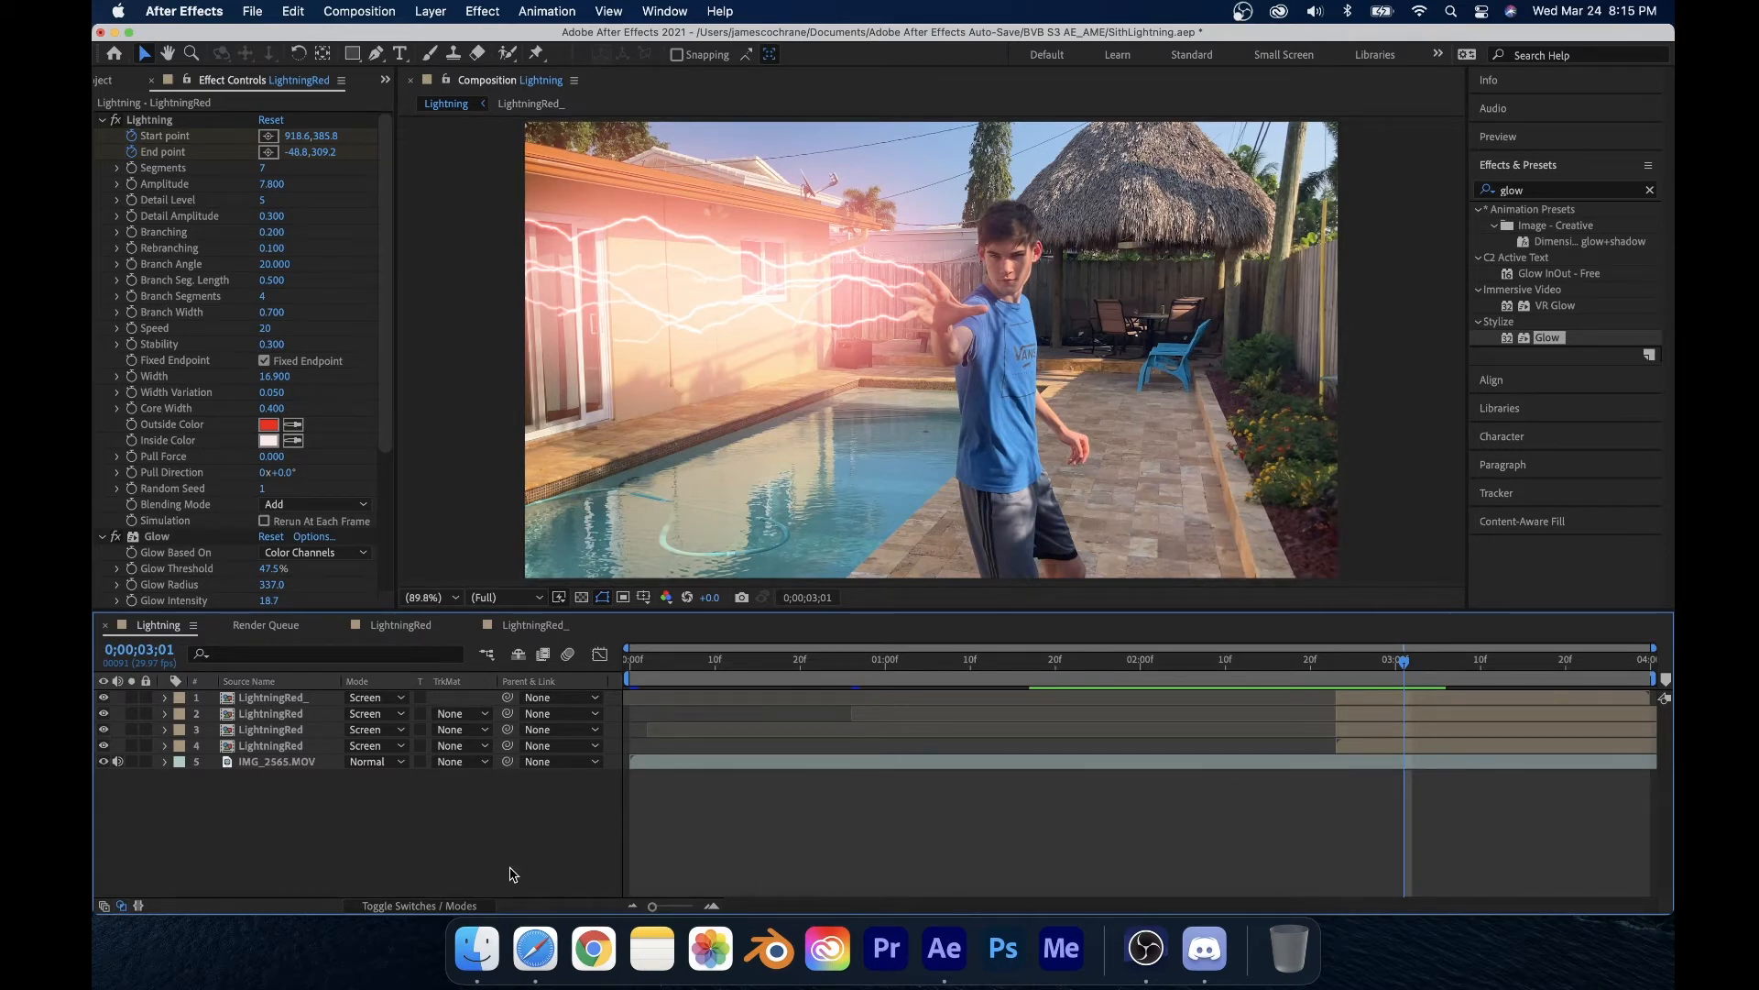
# Step: Duplicate the top lightning layer's Glow and set the copy's Glow Radius to about 796 and Glow Intensity to 2
pyautogui.click(267, 701)
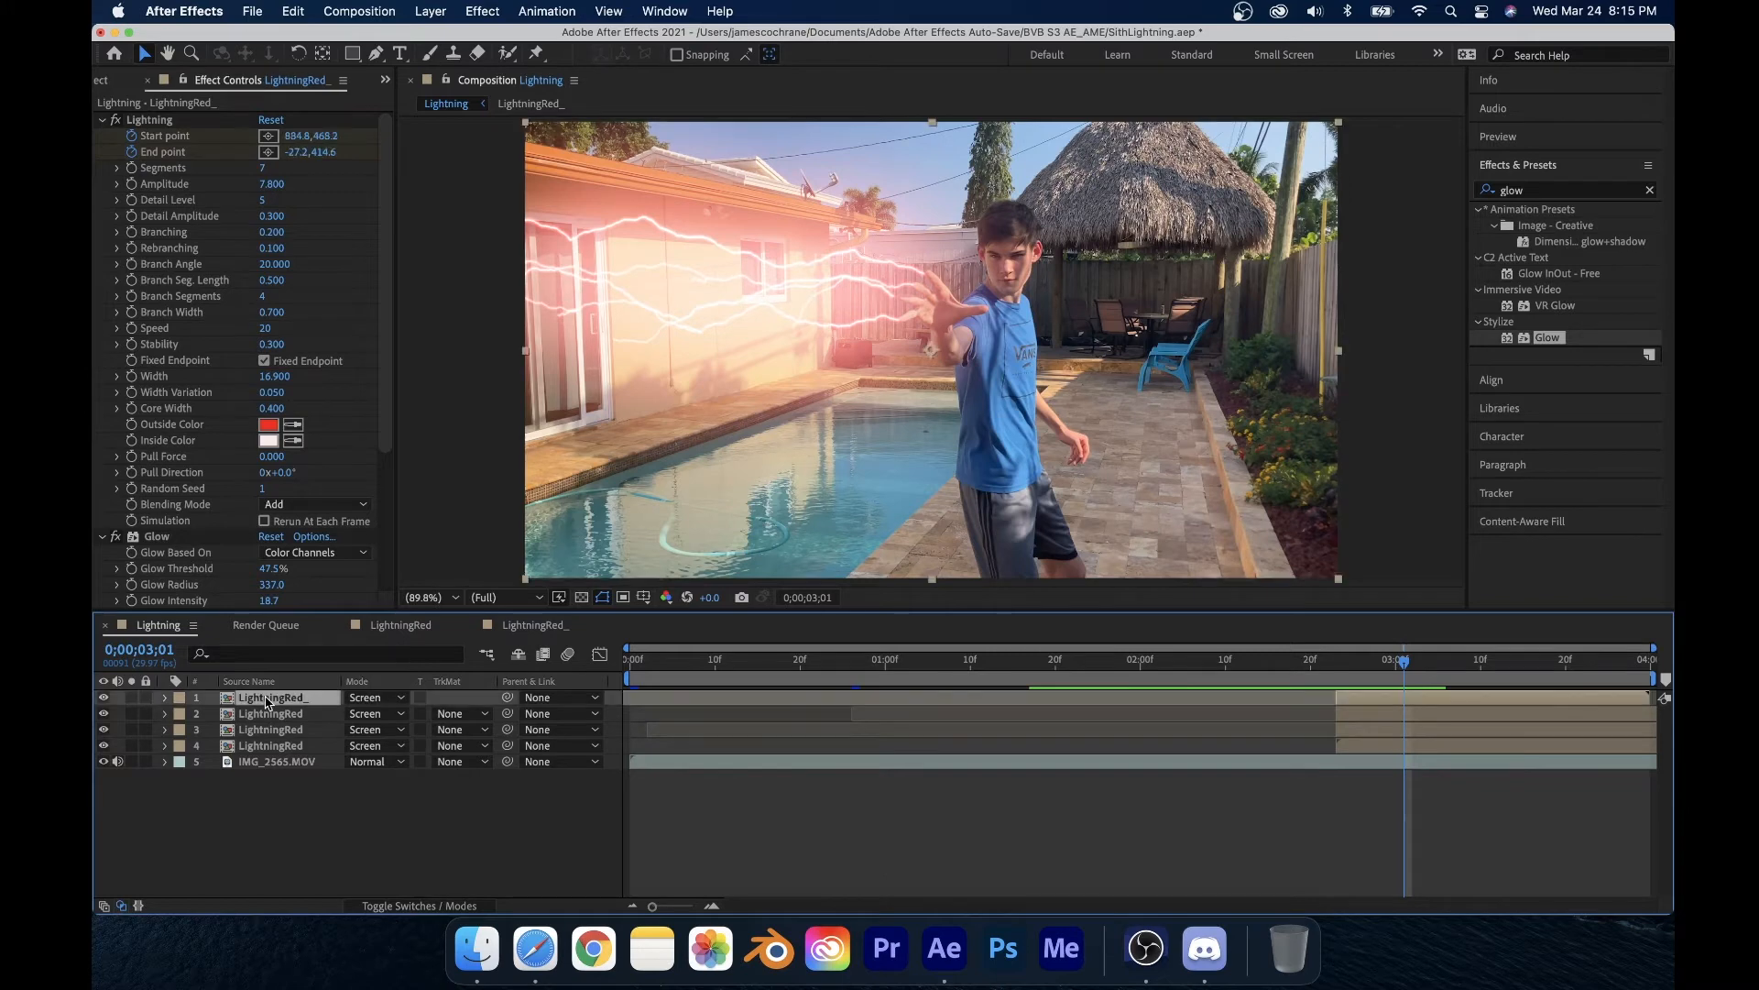
pyautogui.click(296, 863)
pyautogui.click(183, 536)
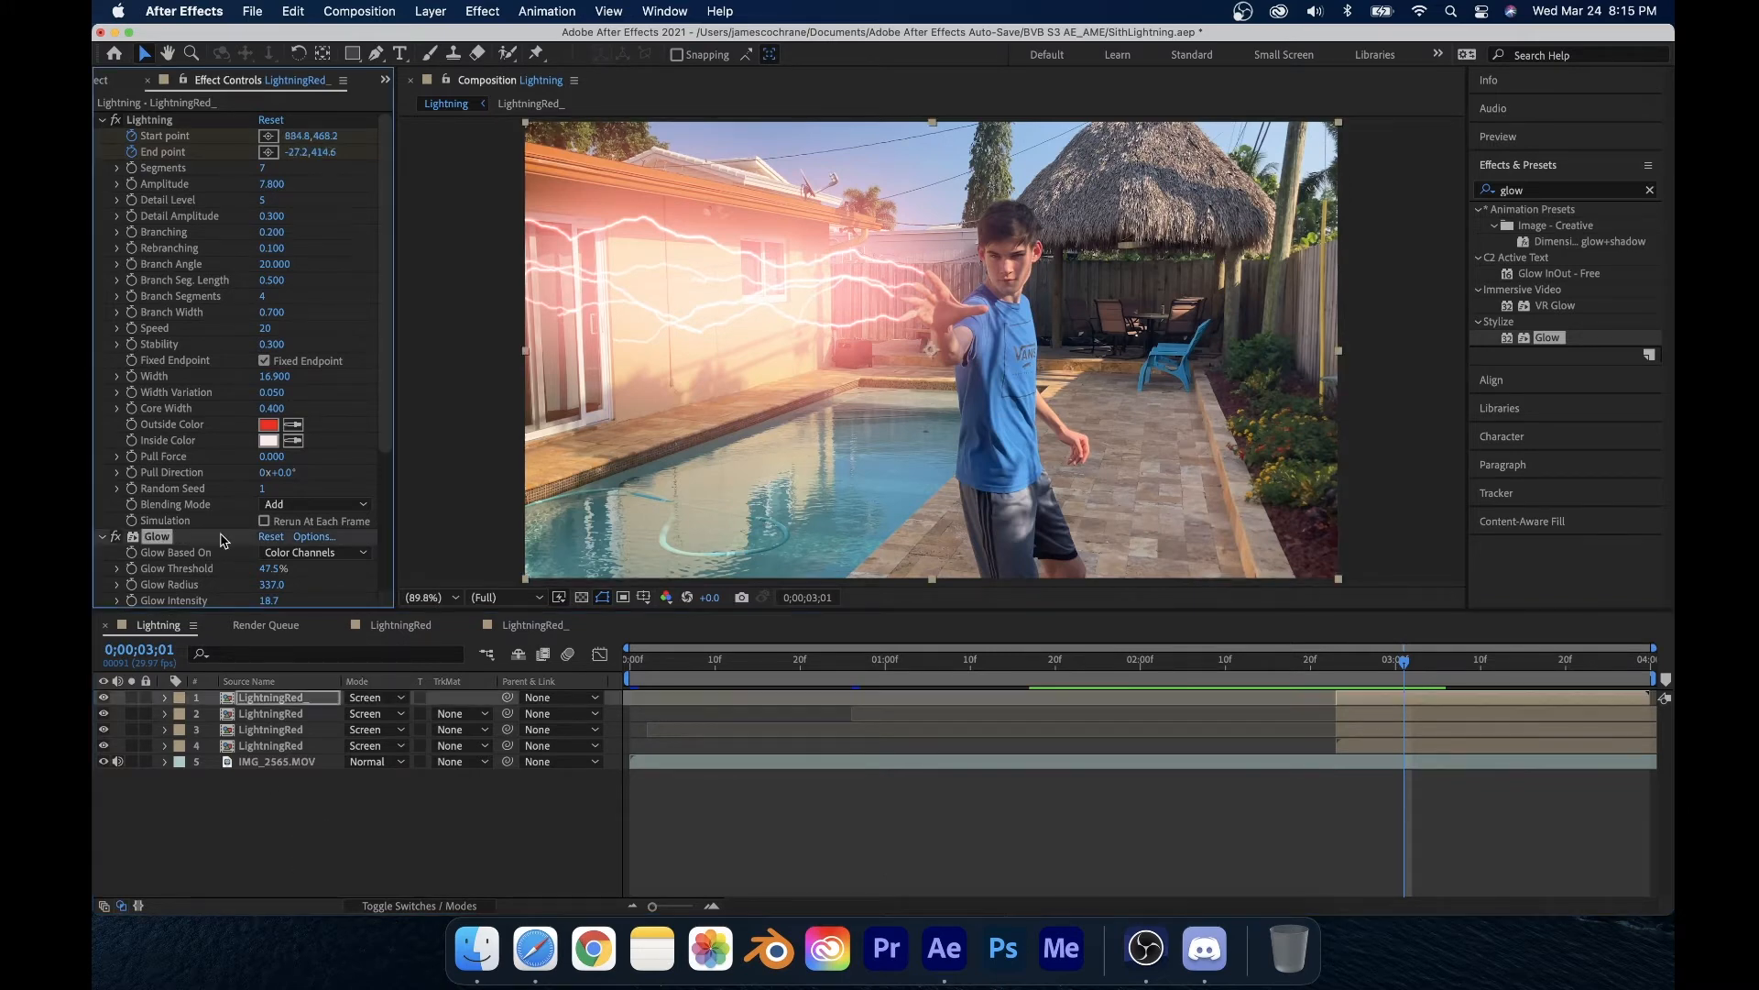
pyautogui.press('super+d')
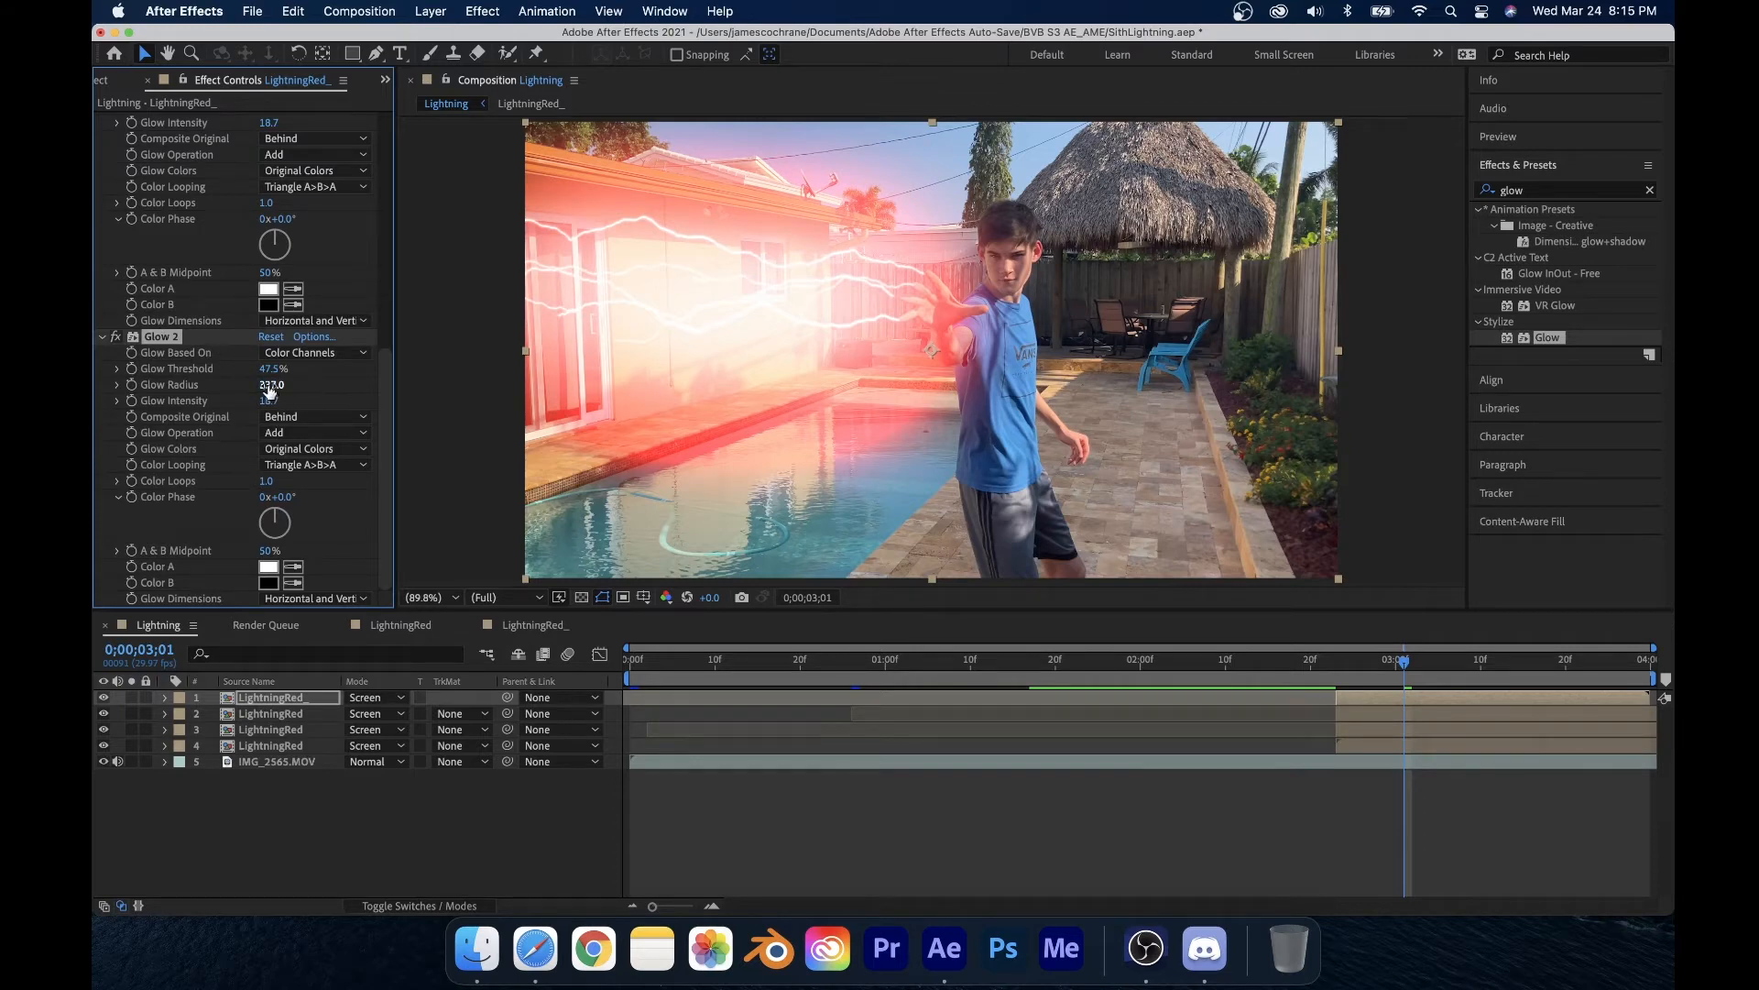
pyautogui.moveTo(270, 391); pyautogui.dragTo(920, 401)
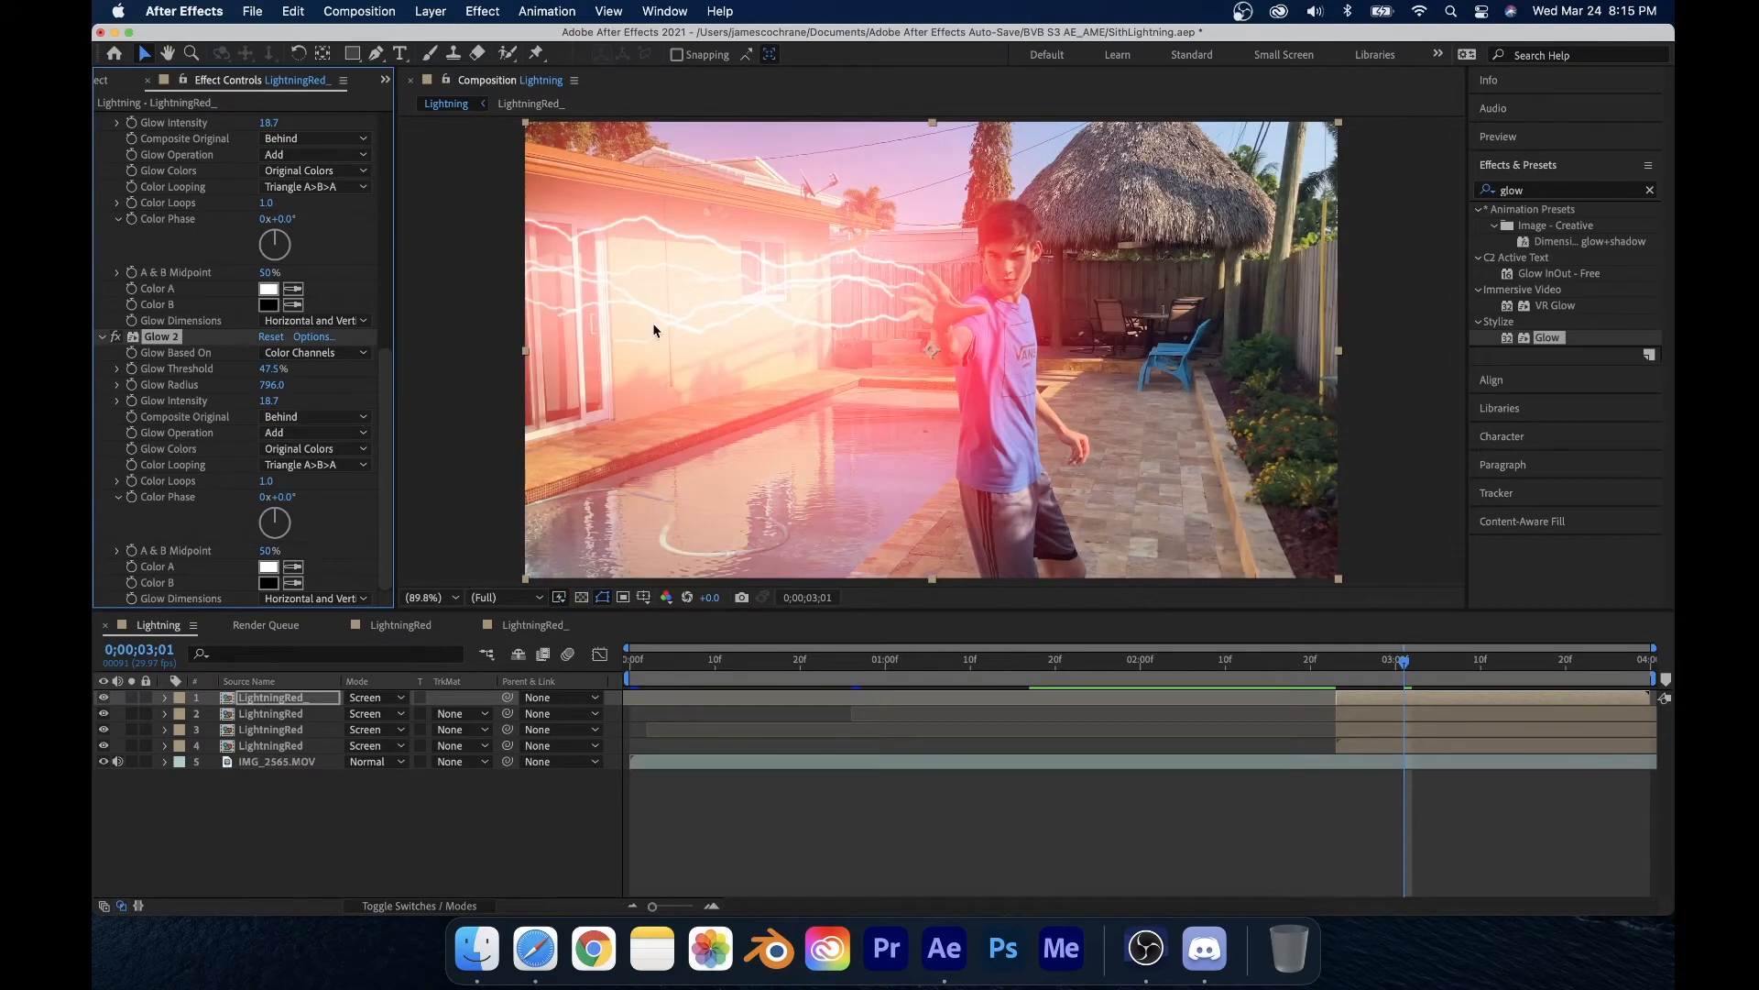
pyautogui.moveTo(275, 403); pyautogui.dragTo(322, 406)
pyautogui.click(268, 401)
pyautogui.write('1')
pyautogui.press('Return')
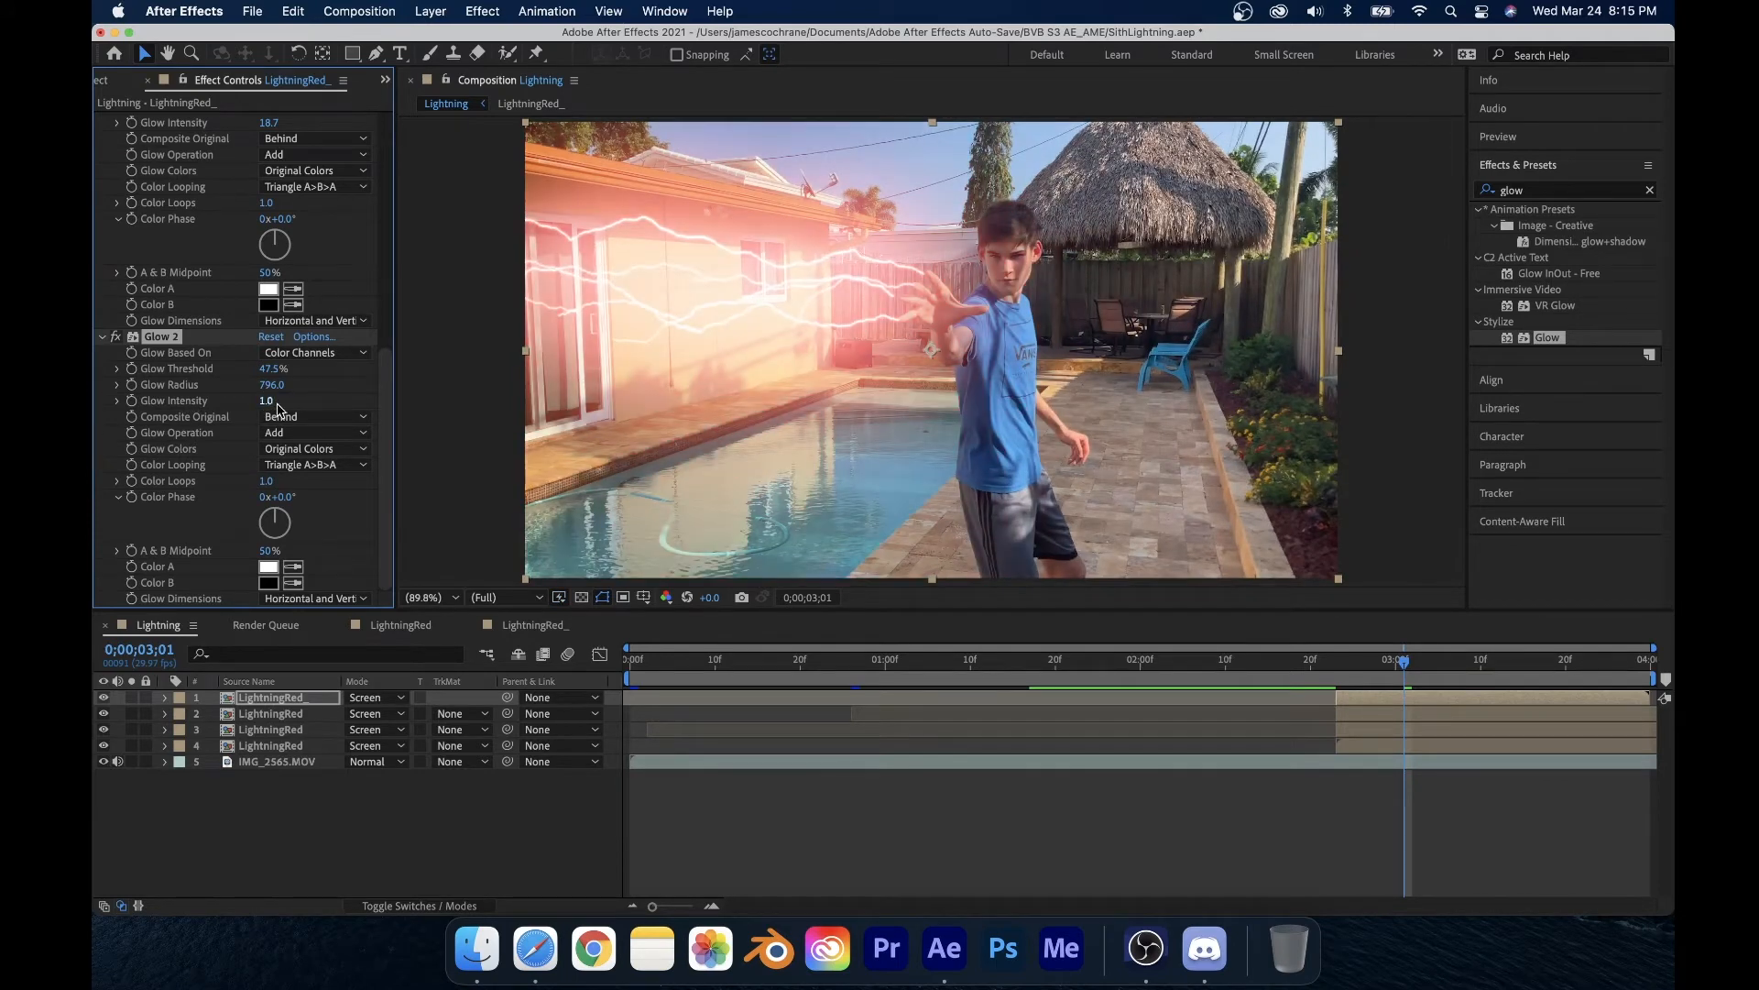
pyautogui.moveTo(552, 398); pyautogui.dragTo(697, 398)
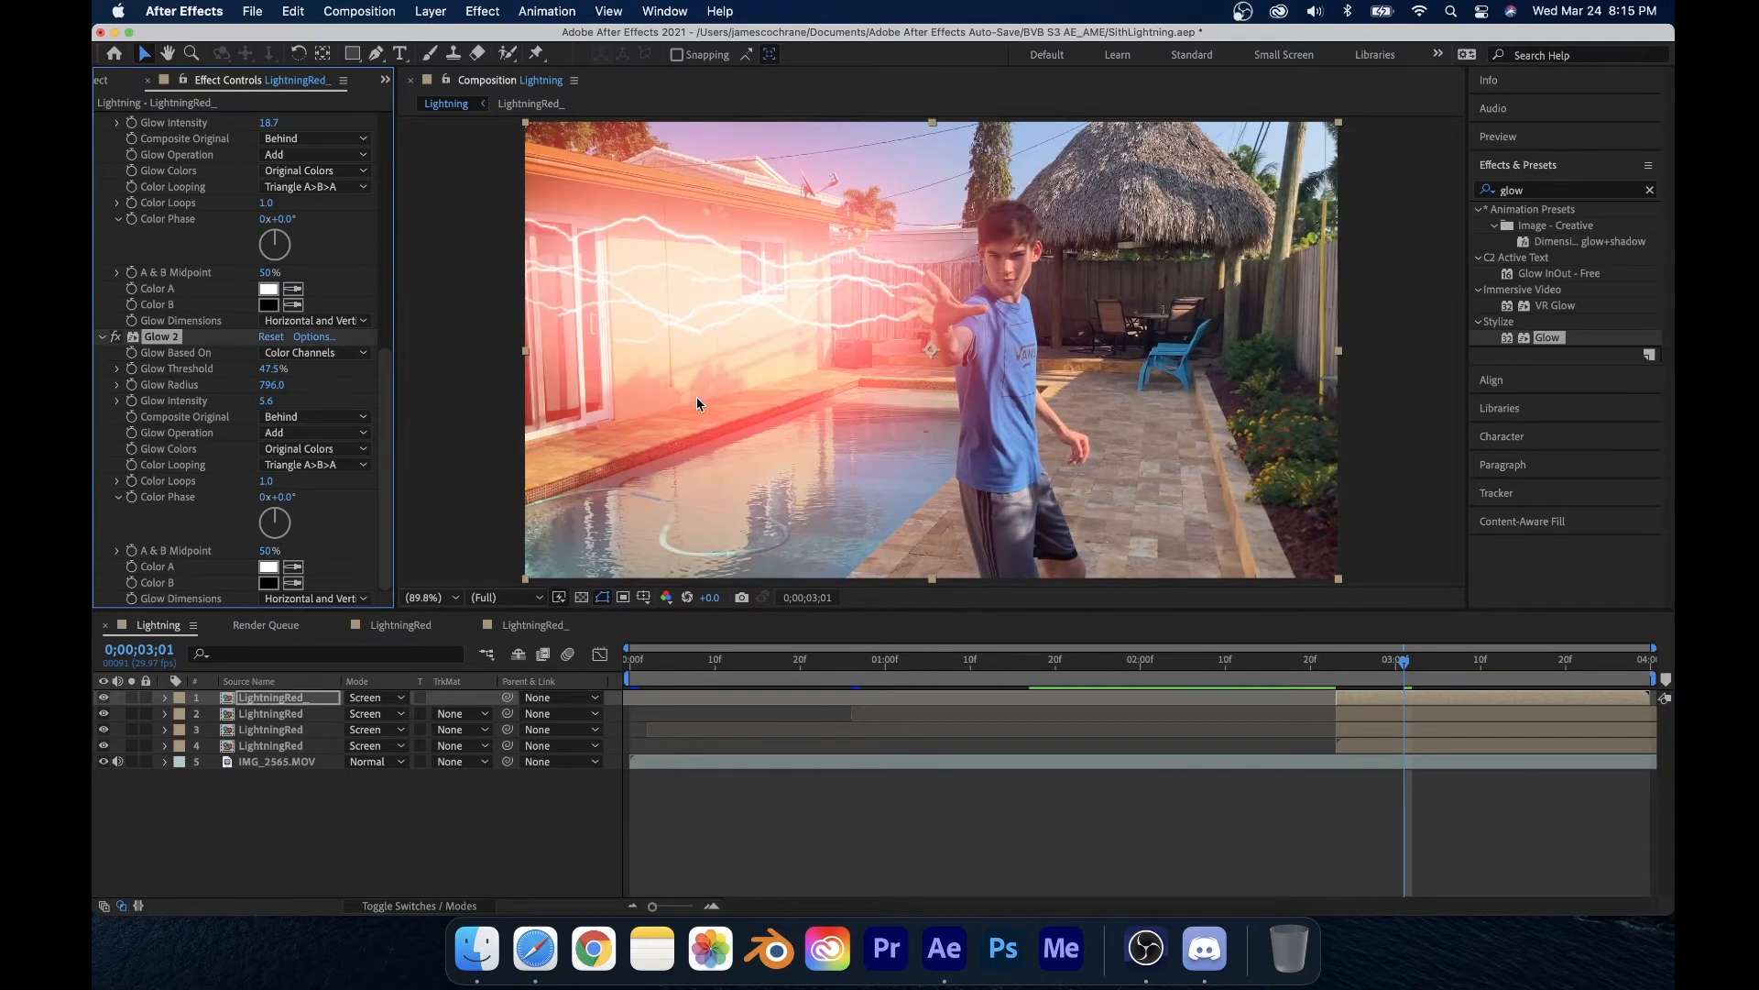
pyautogui.click(266, 400)
pyautogui.write('2')
pyautogui.press('Return')
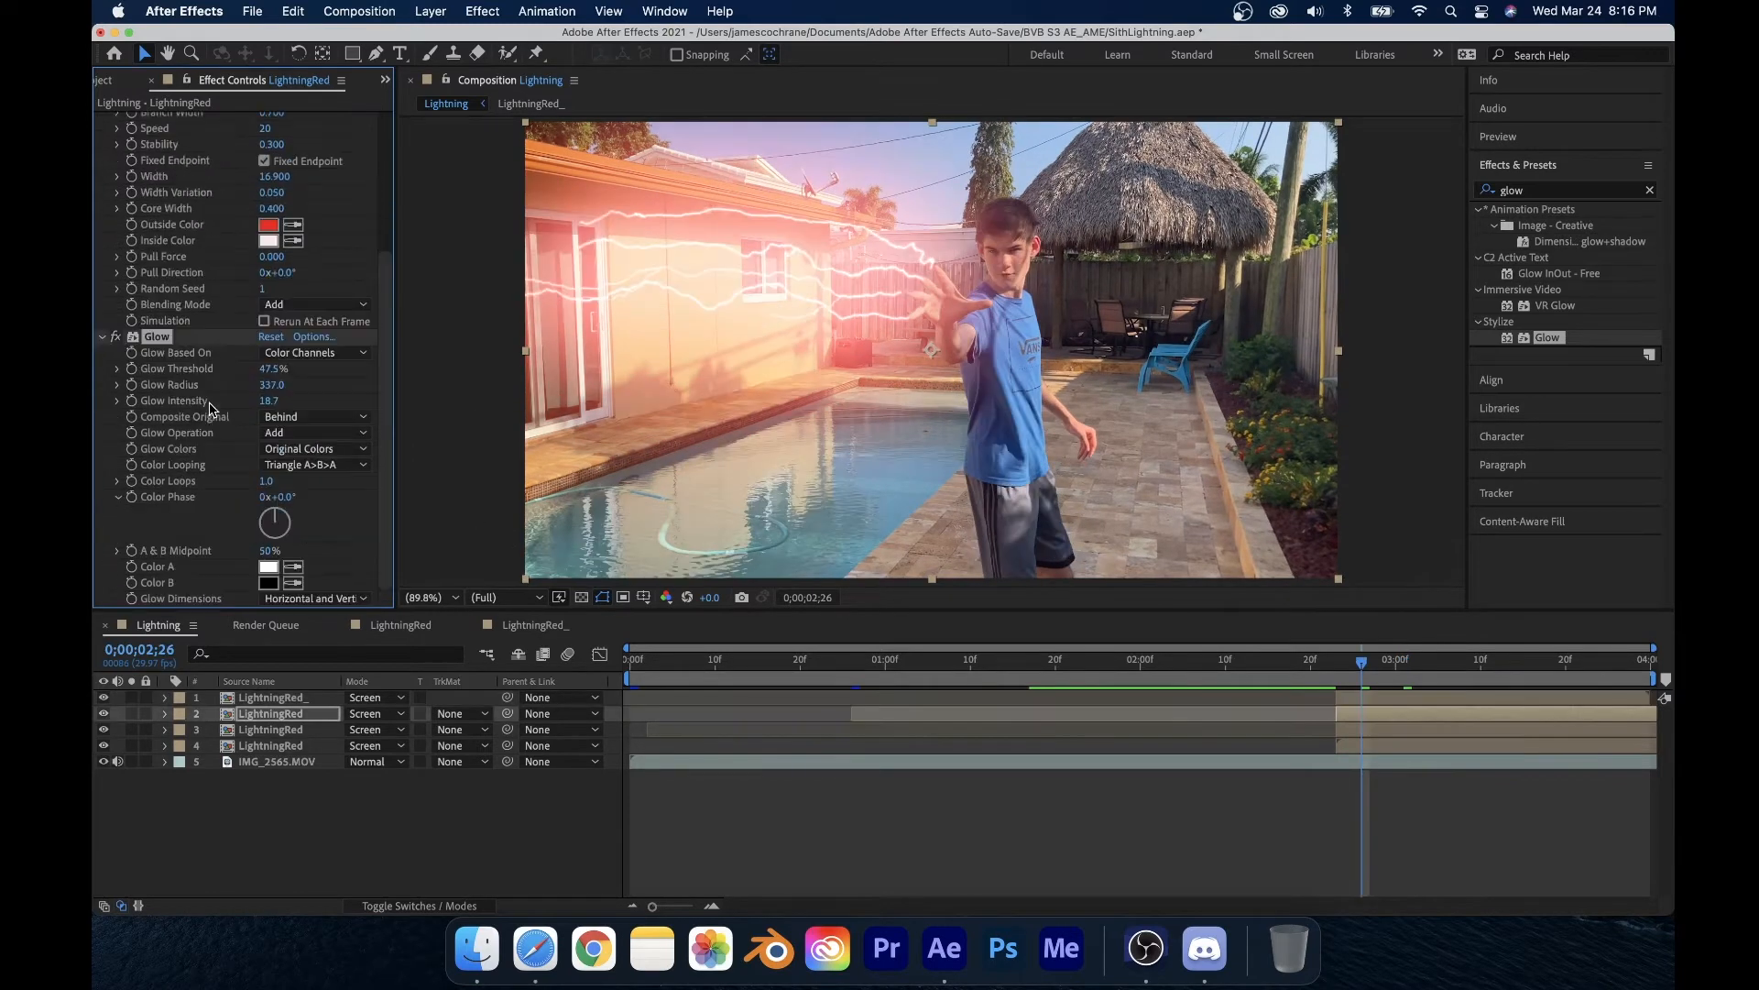
# Step: Duplicate the second lightning layer's Glow and set the copy's Color A and Color B to white
pyautogui.press('super+d')
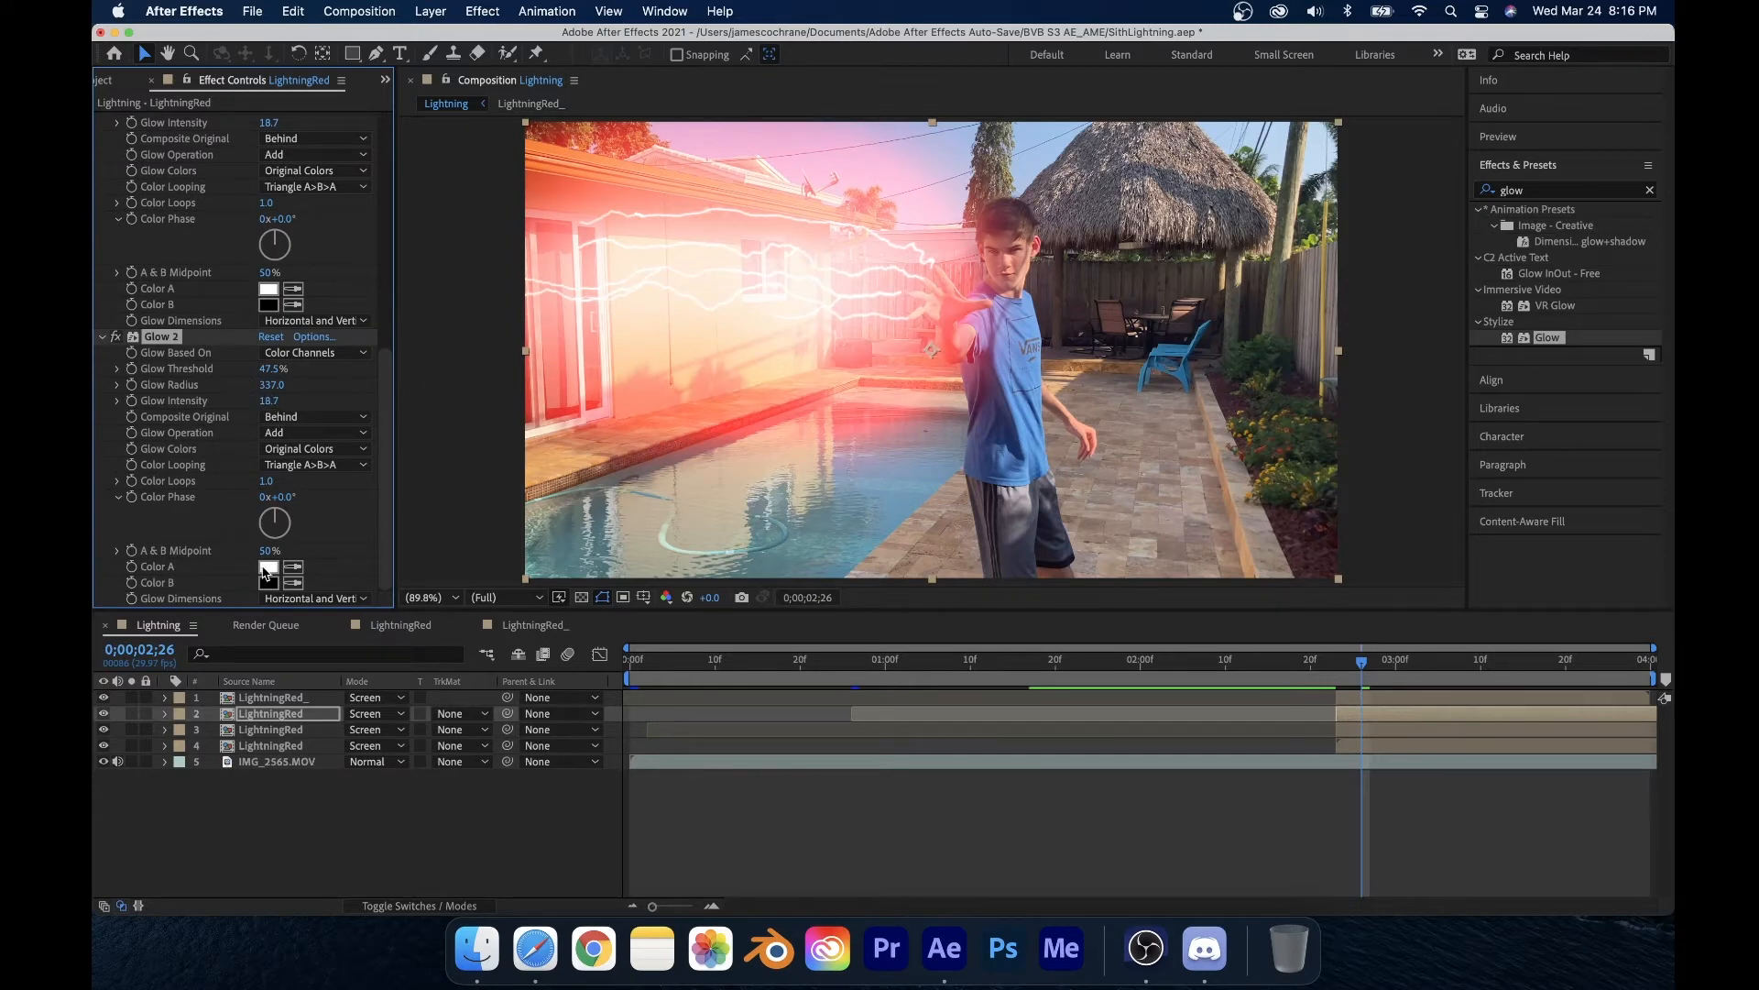
pyautogui.click(267, 569)
pyautogui.moveTo(839, 417); pyautogui.dragTo(986, 340)
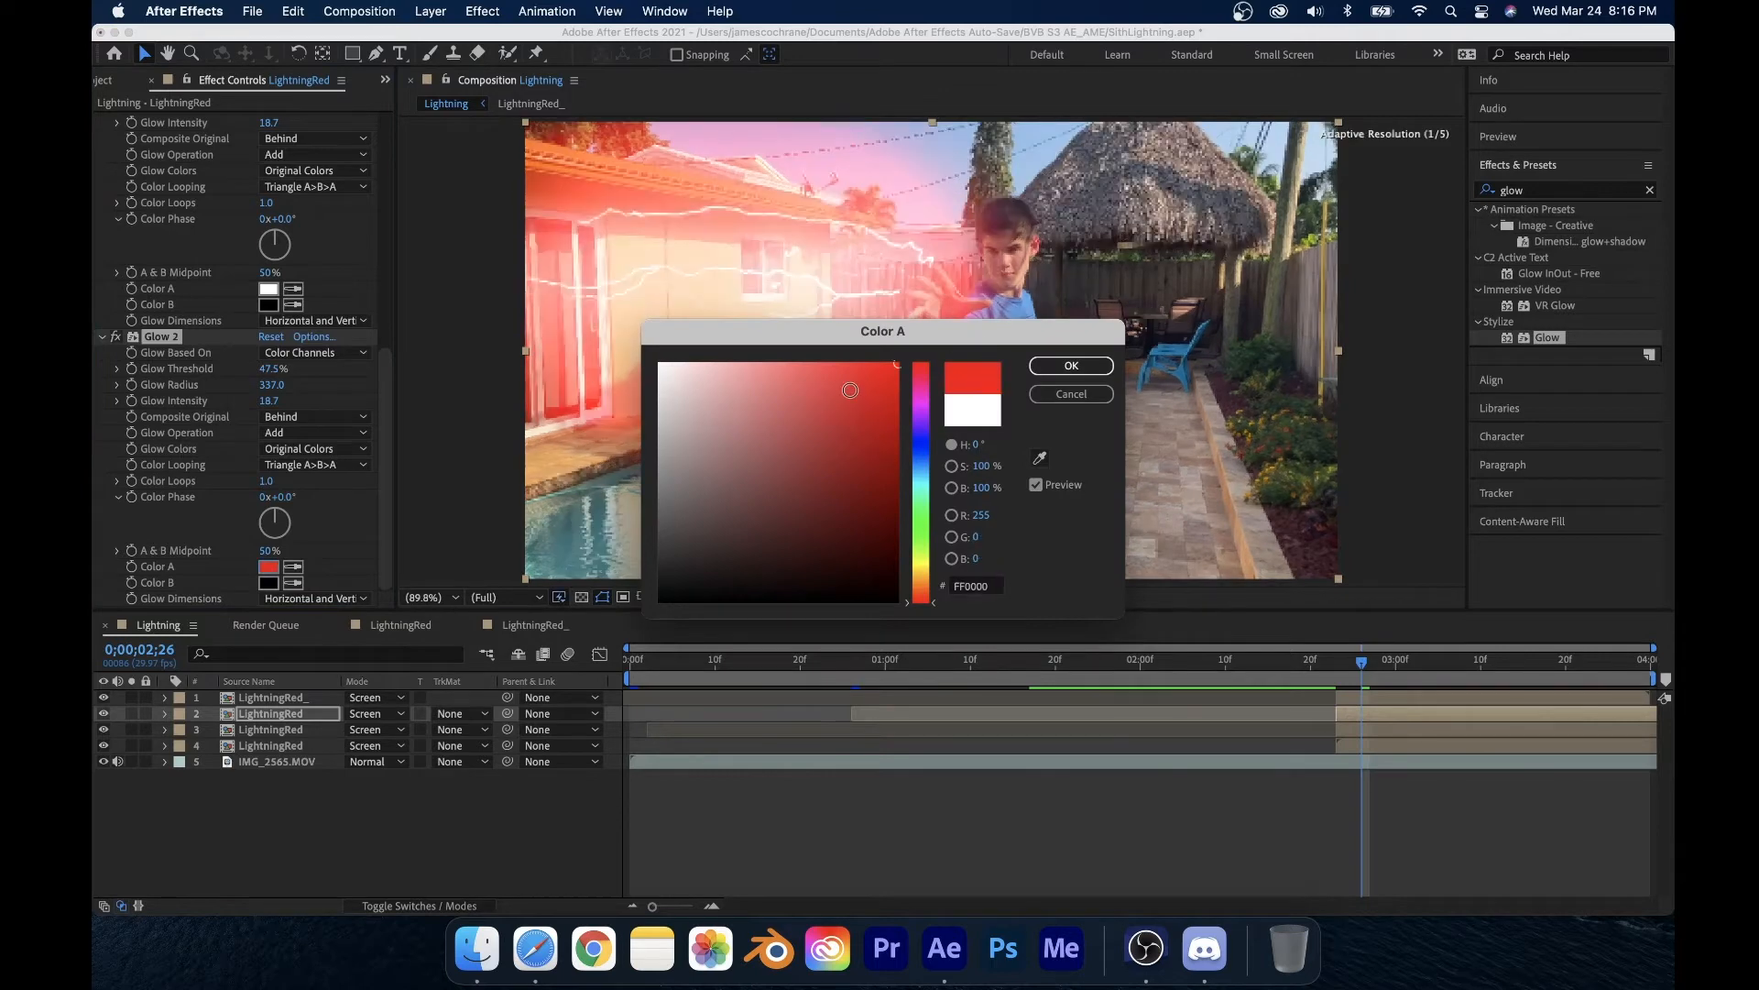
pyautogui.moveTo(850, 390)
pyautogui.mouseDown()
pyautogui.moveTo(696, 533)
pyautogui.moveTo(972, 348)
pyautogui.moveTo(655, 360)
pyautogui.mouseUp()
pyautogui.click(1090, 364)
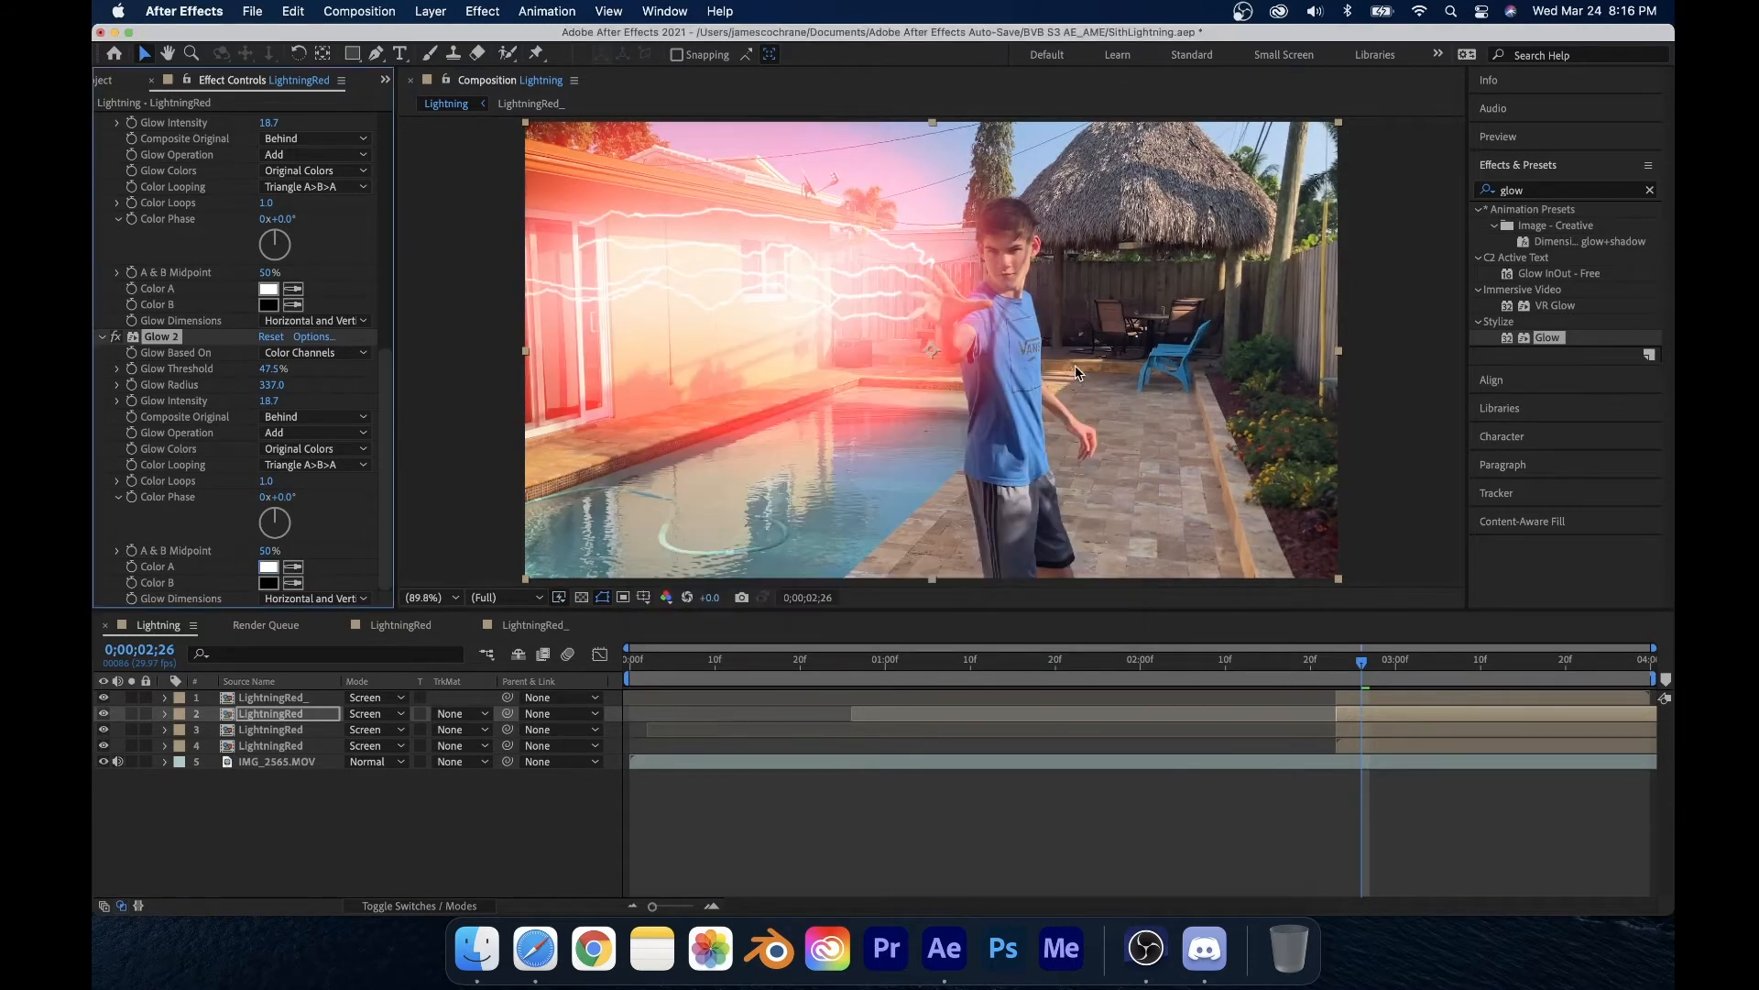
pyautogui.click(269, 587)
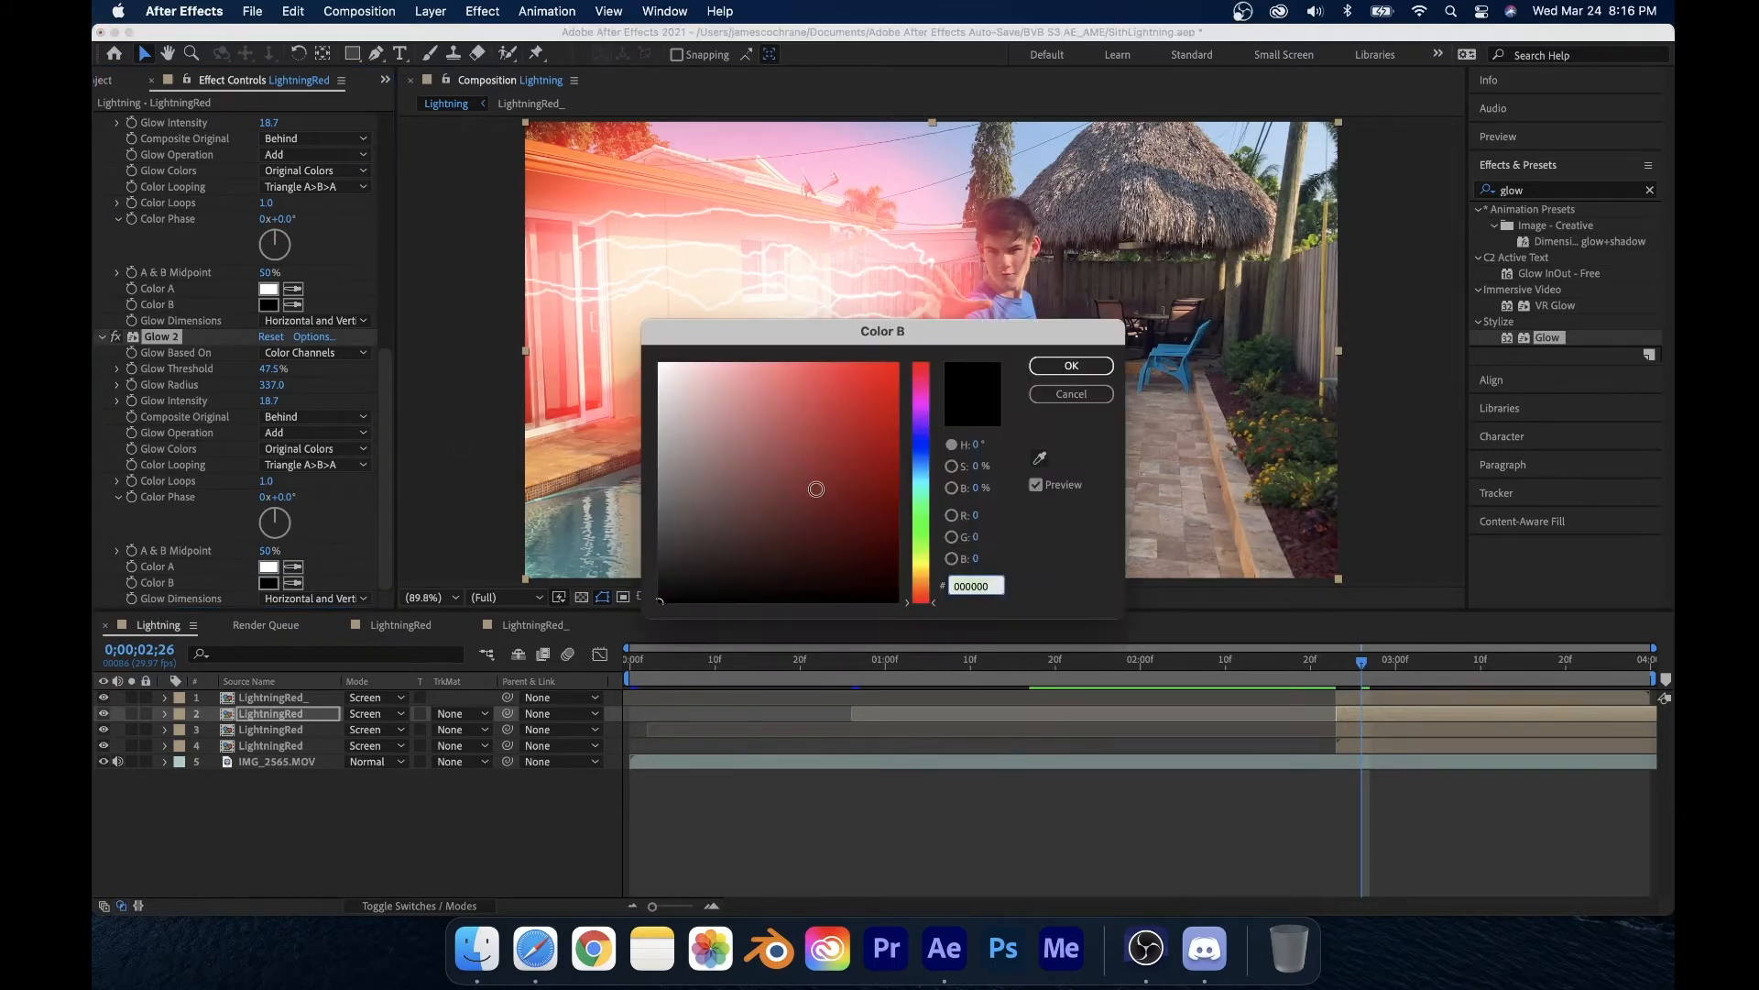
pyautogui.moveTo(815, 487); pyautogui.dragTo(610, 302)
pyautogui.click(1071, 364)
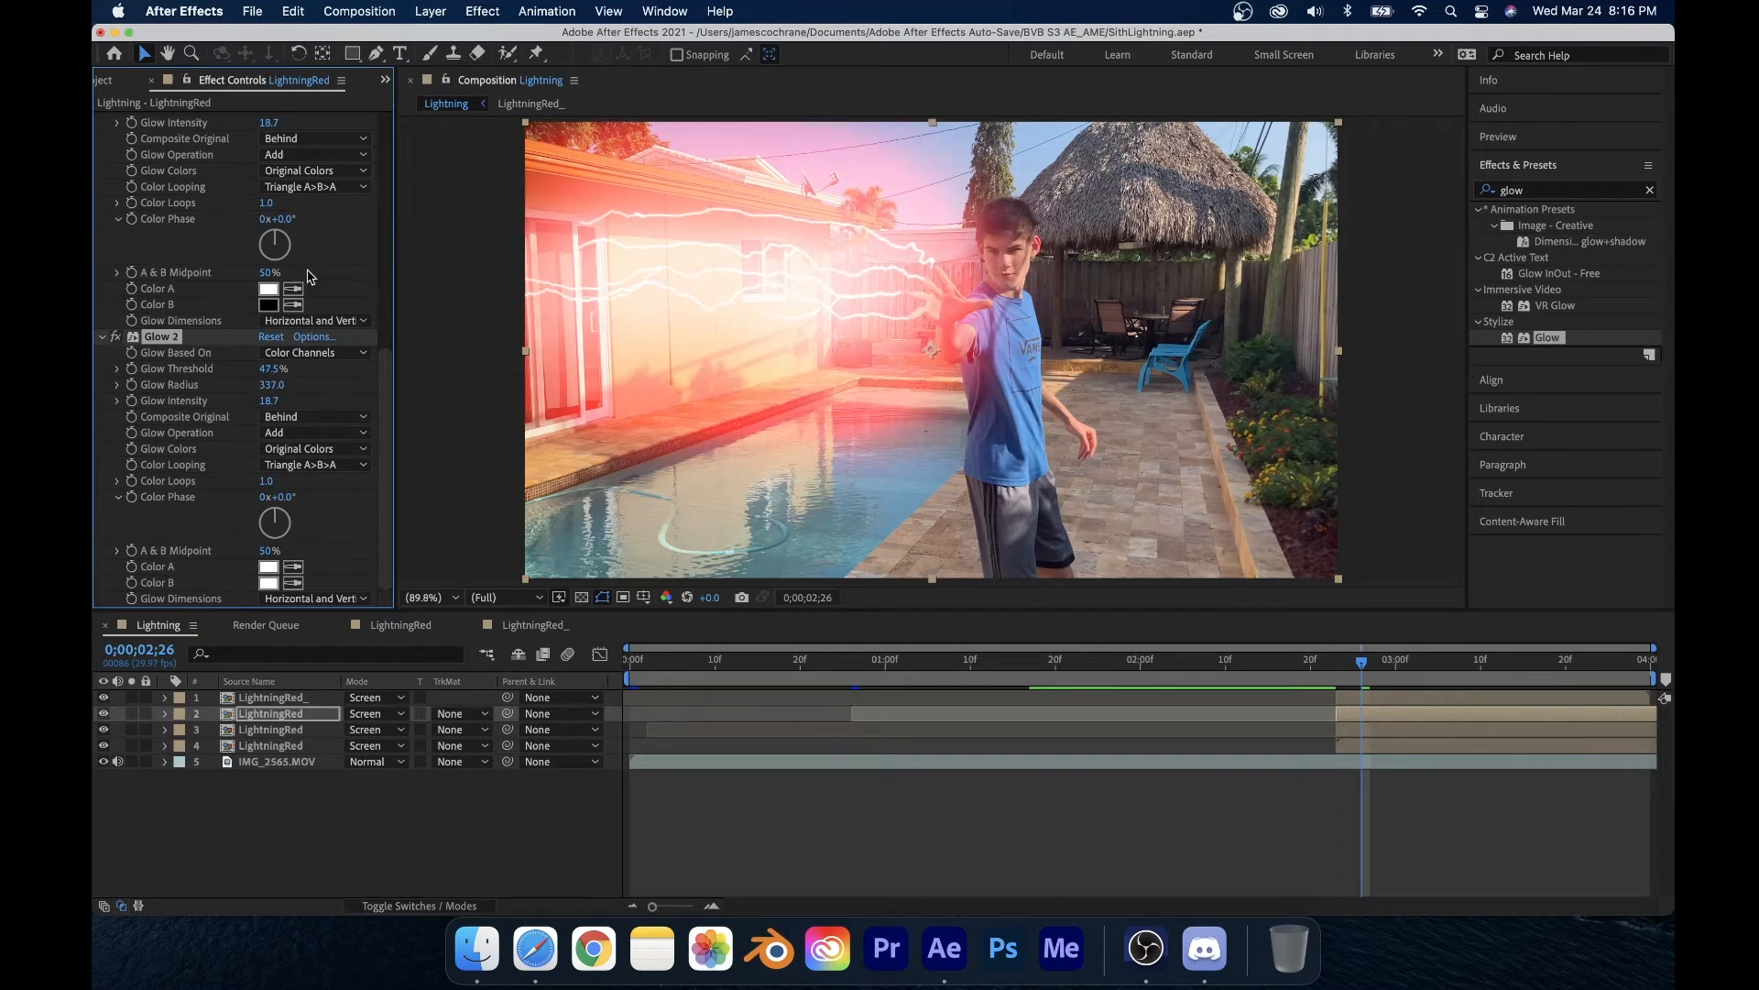
# Step: Set that Glow 2's intensity to 3 and its radius to 1000
pyautogui.moveTo(269, 401); pyautogui.dragTo(258, 418)
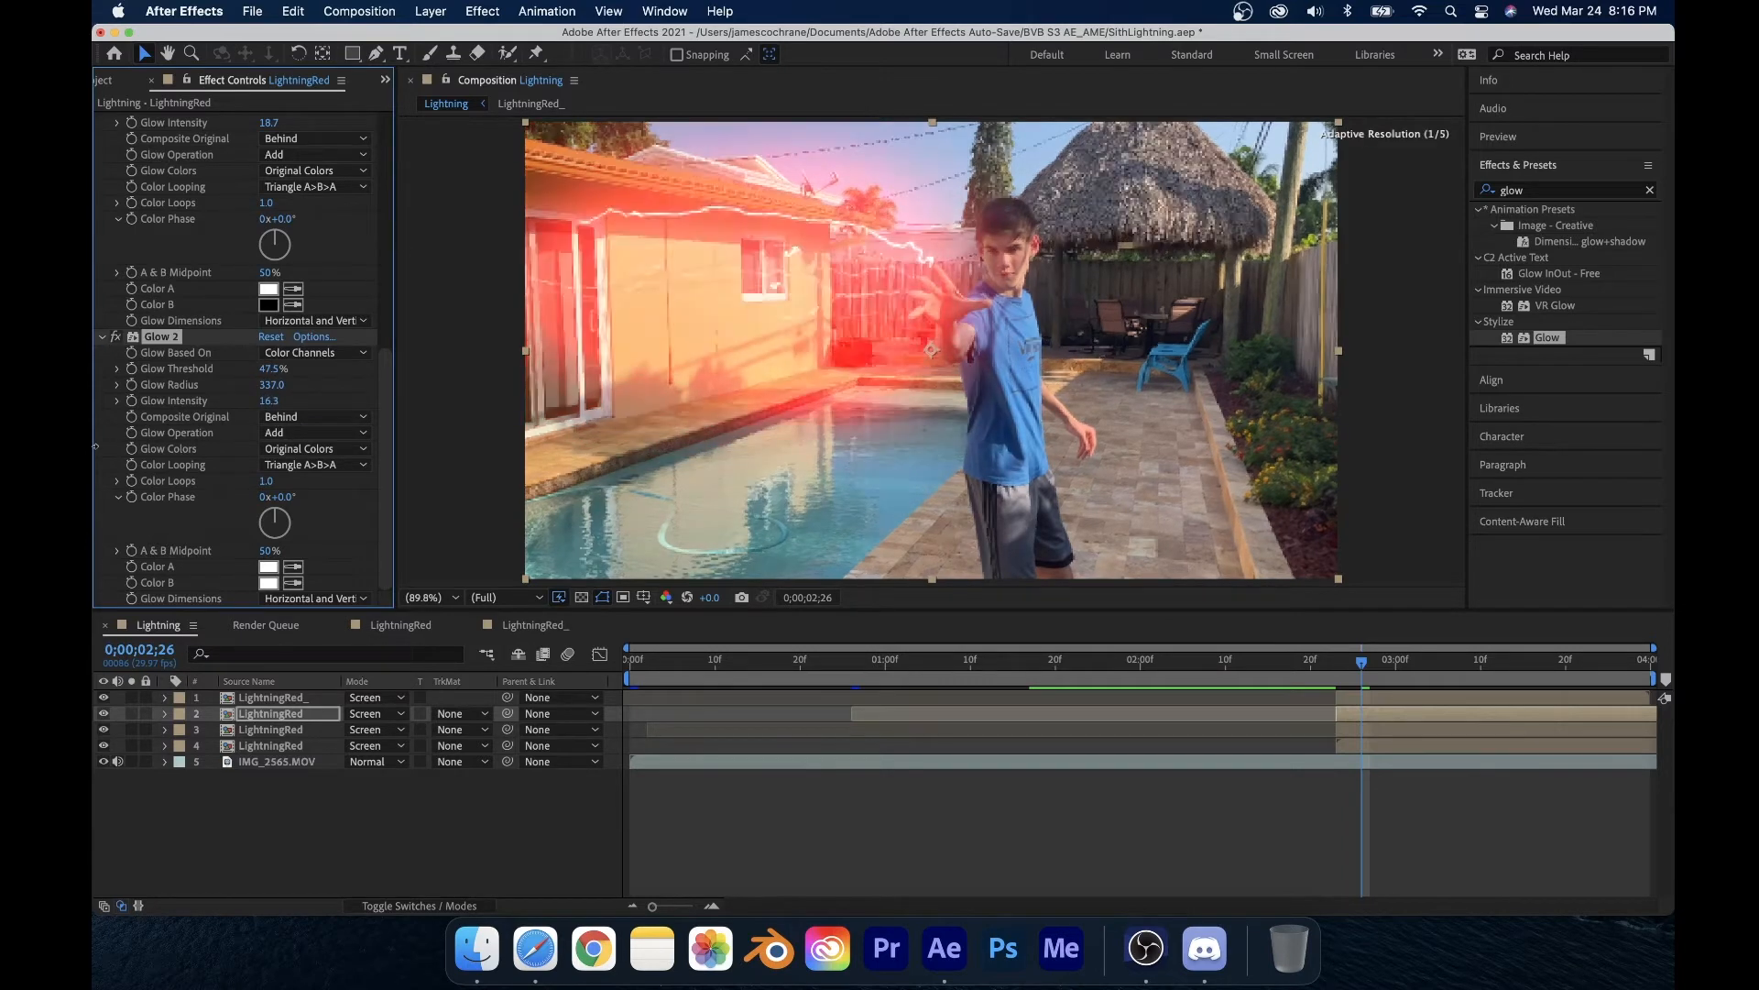
pyautogui.click(269, 400)
pyautogui.write('3')
pyautogui.press('Return')
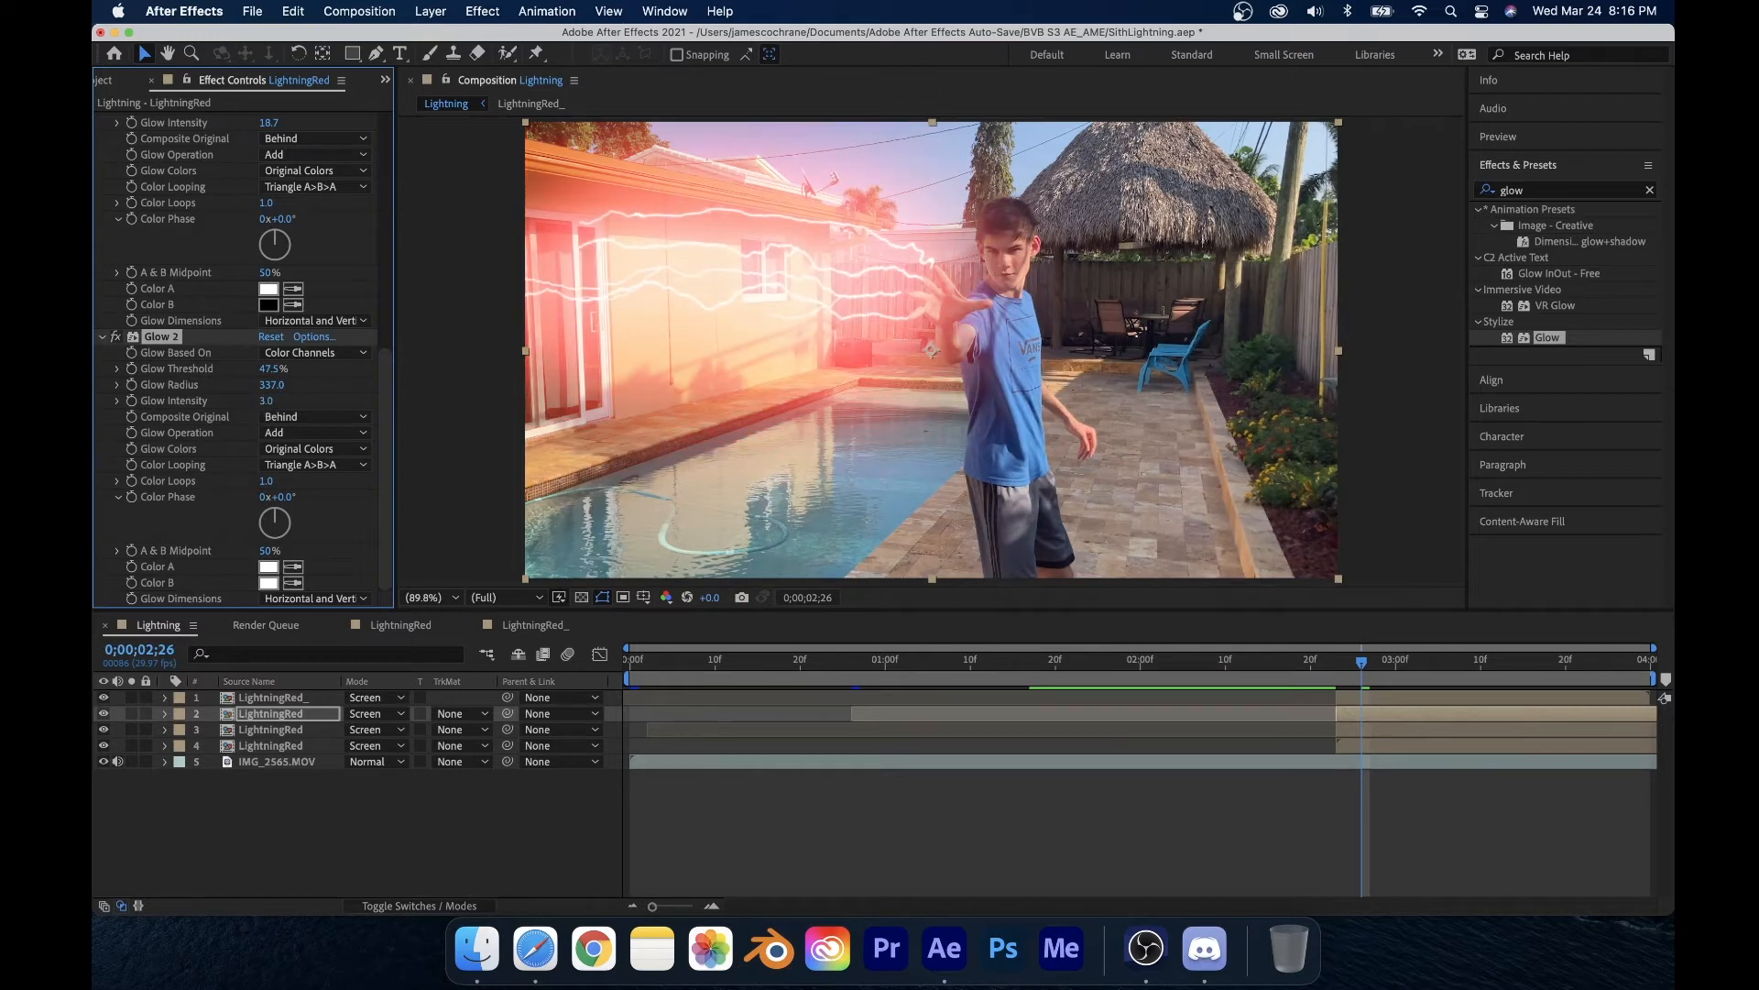
pyautogui.moveTo(452, 374); pyautogui.dragTo(1050, 328)
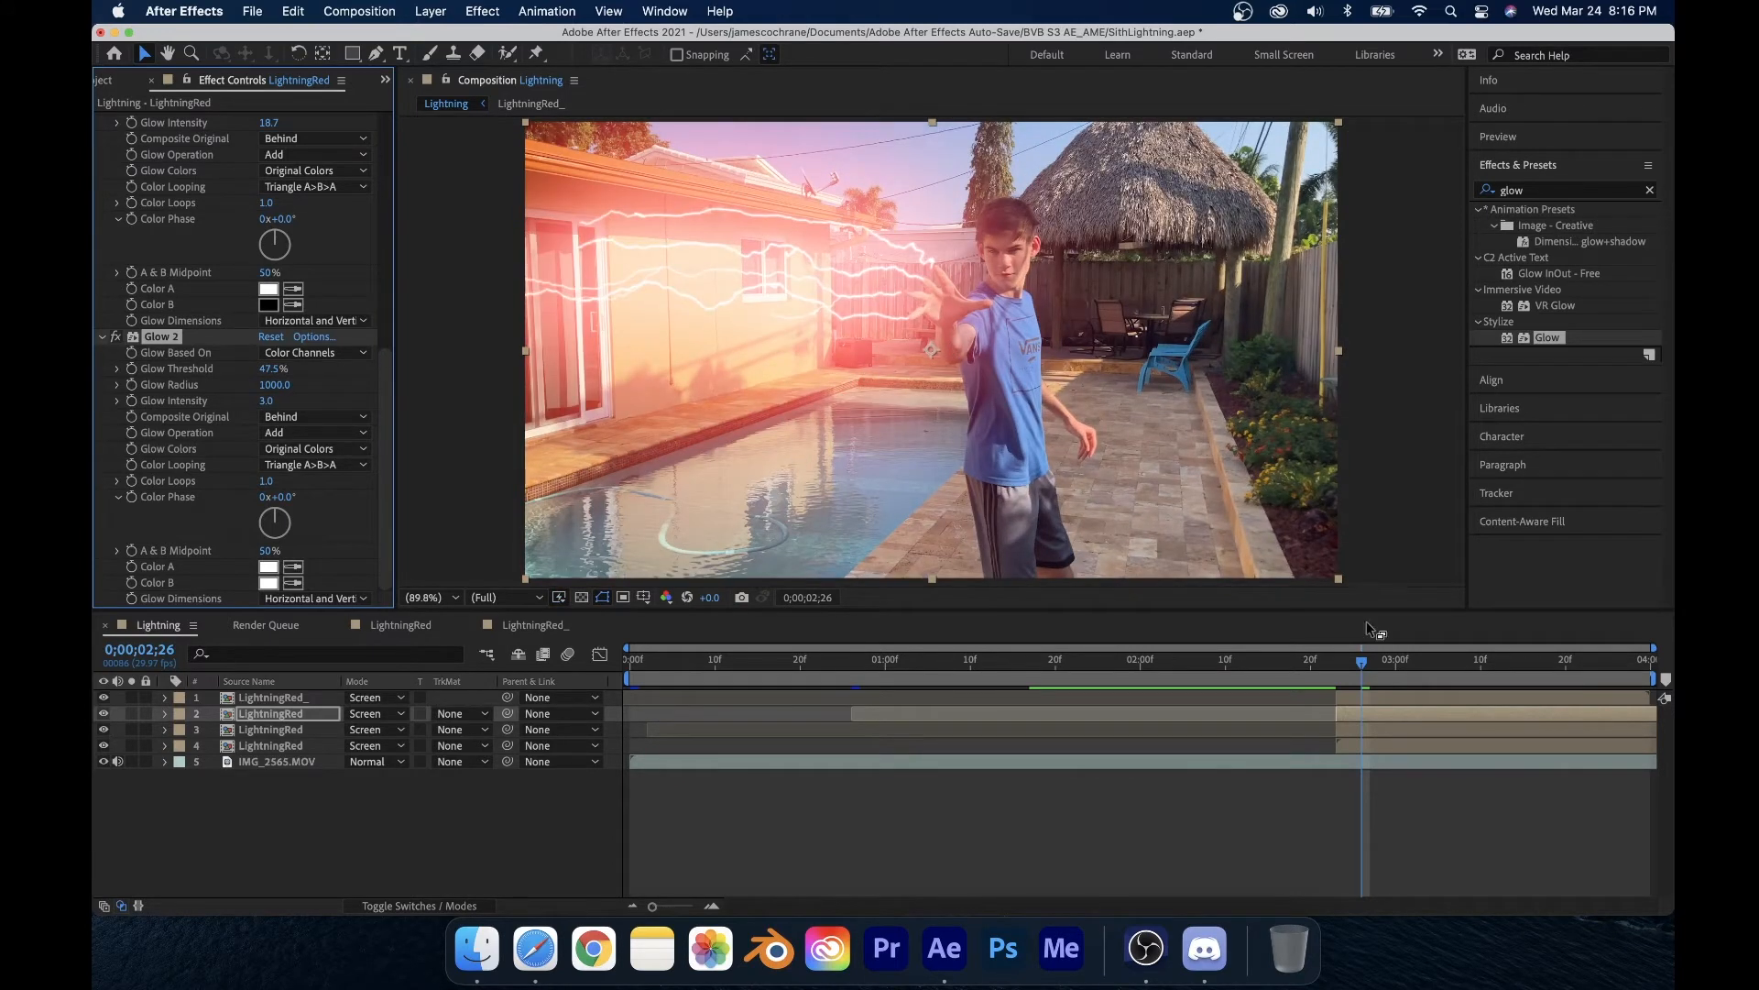
# Step: Import FootageCrate-Crystal_Optics_34.mp4 from the ProductionCrate Assets folder in Finder into the composition as the top layer
pyautogui.moveTo(1358, 667)
pyautogui.mouseDown()
pyautogui.moveTo(1343, 671)
pyautogui.moveTo(1375, 673)
pyautogui.moveTo(1343, 678)
pyautogui.moveTo(1377, 679)
pyautogui.mouseUp()
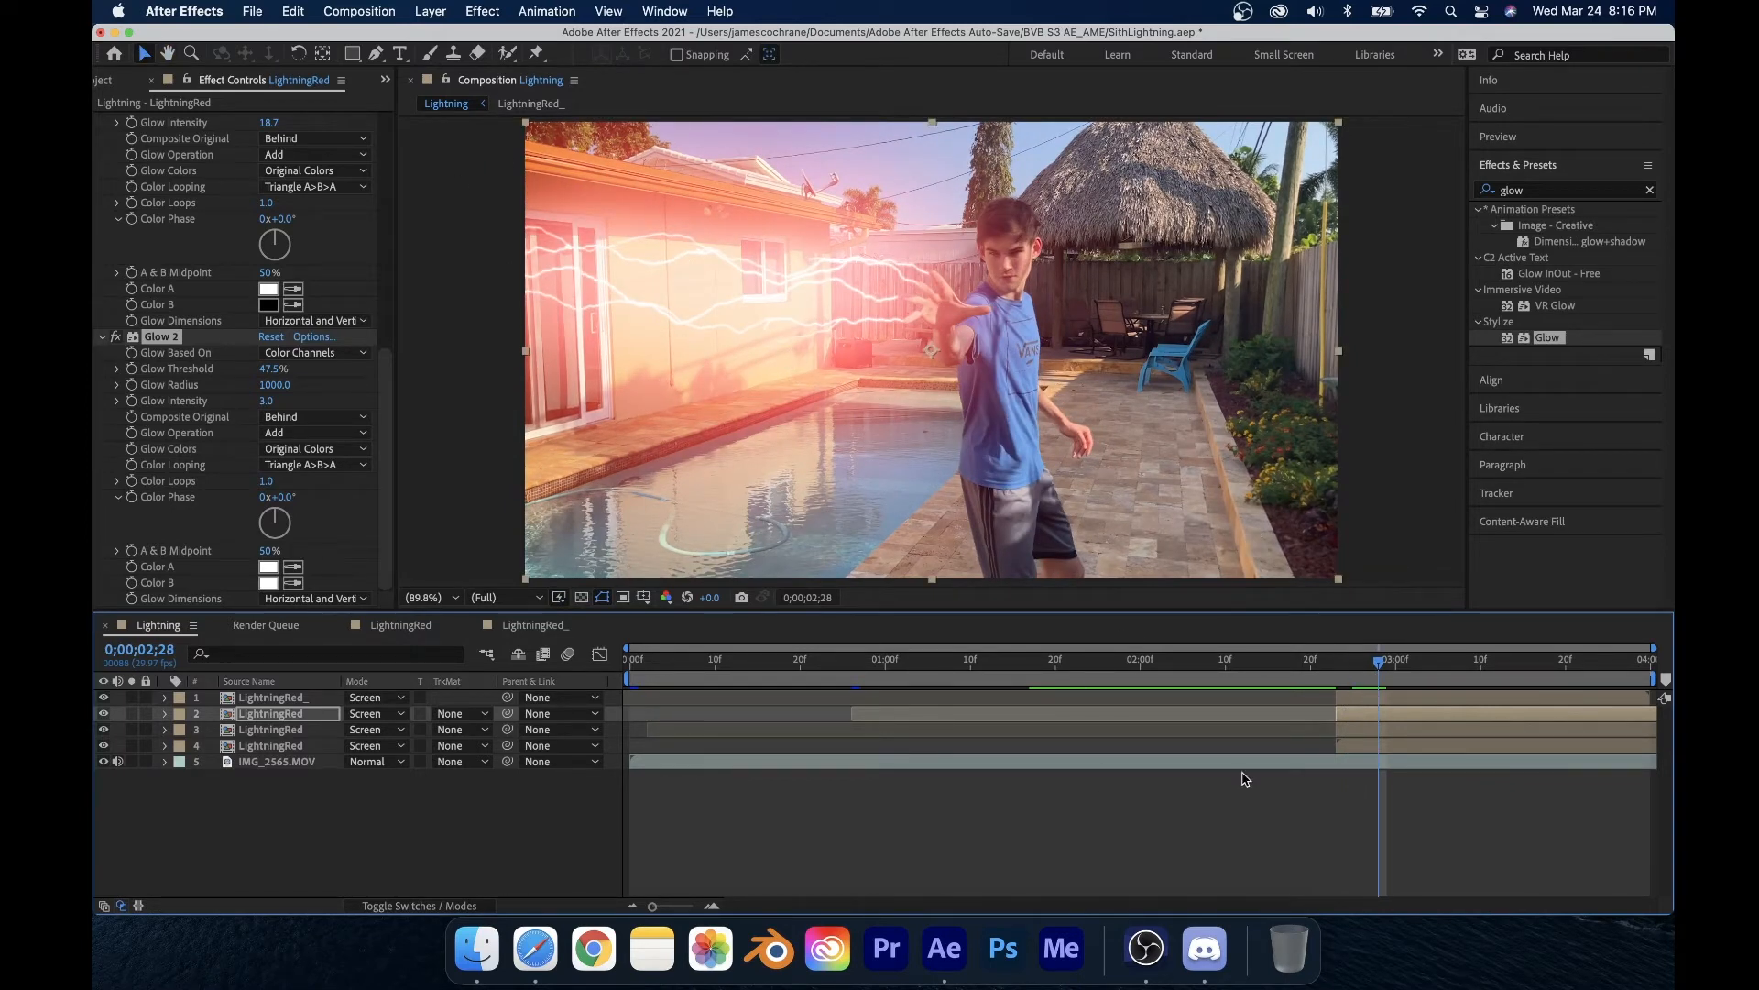
pyautogui.moveTo(1355, 674)
pyautogui.mouseDown()
pyautogui.moveTo(1316, 678)
pyautogui.moveTo(1340, 678)
pyautogui.mouseUp()
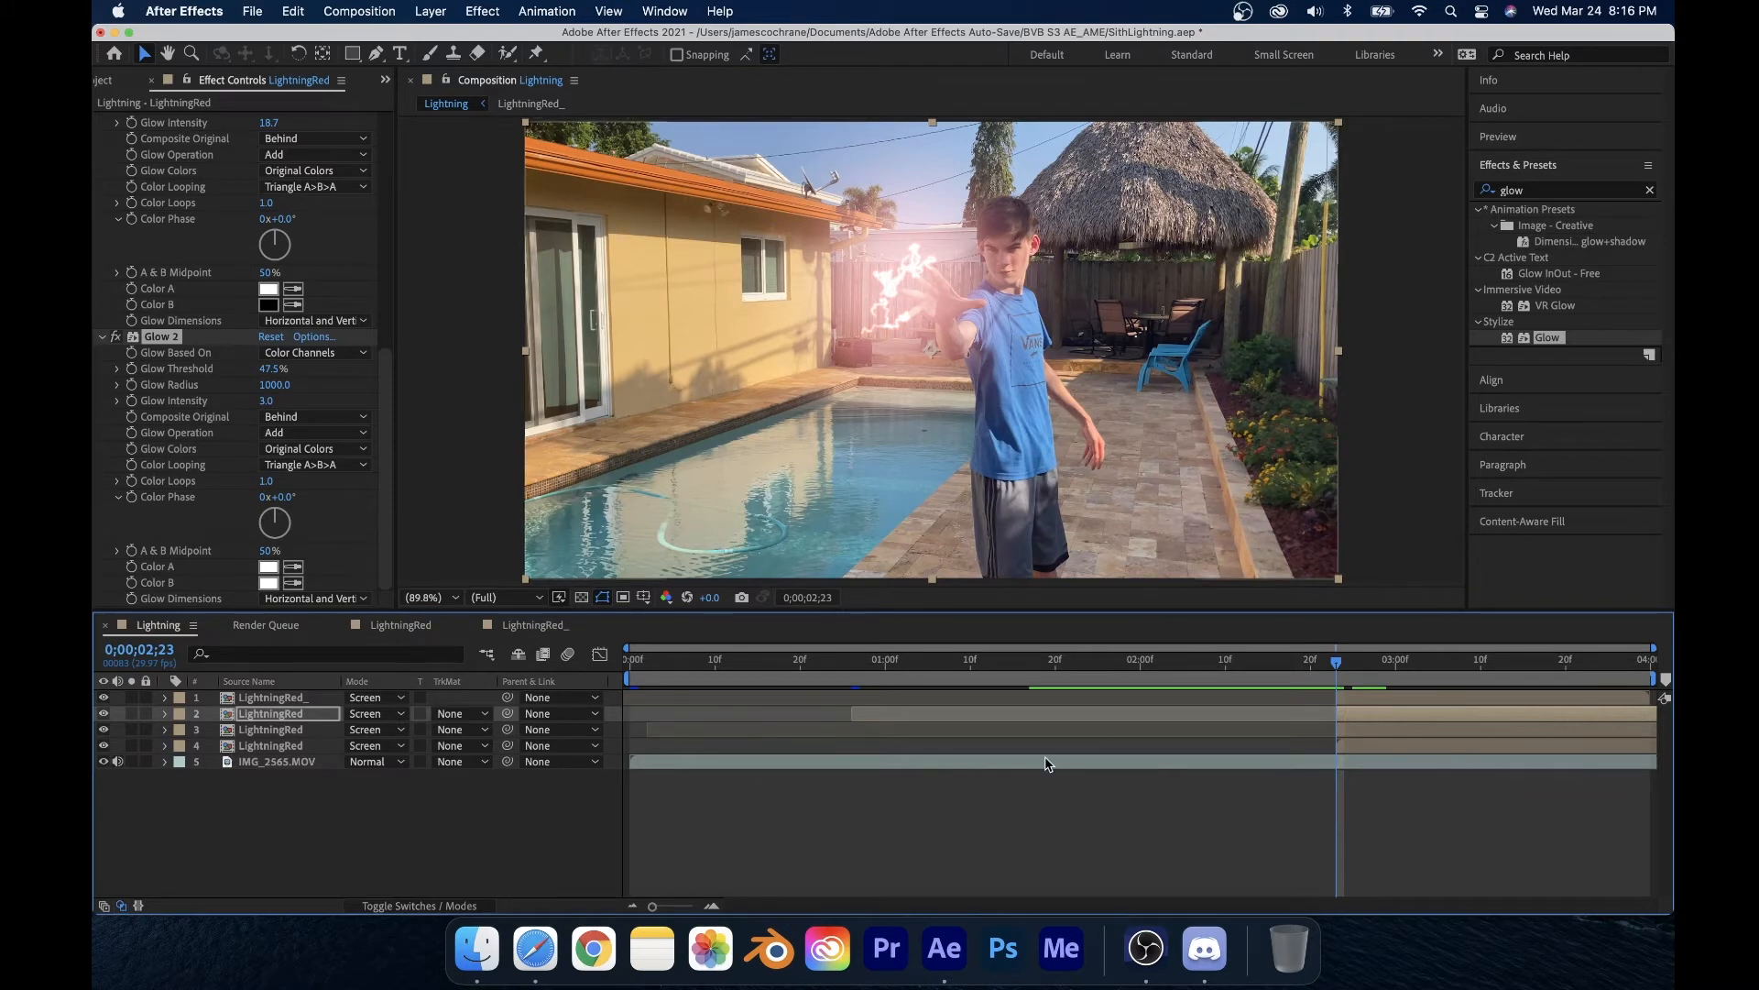
pyautogui.click(477, 948)
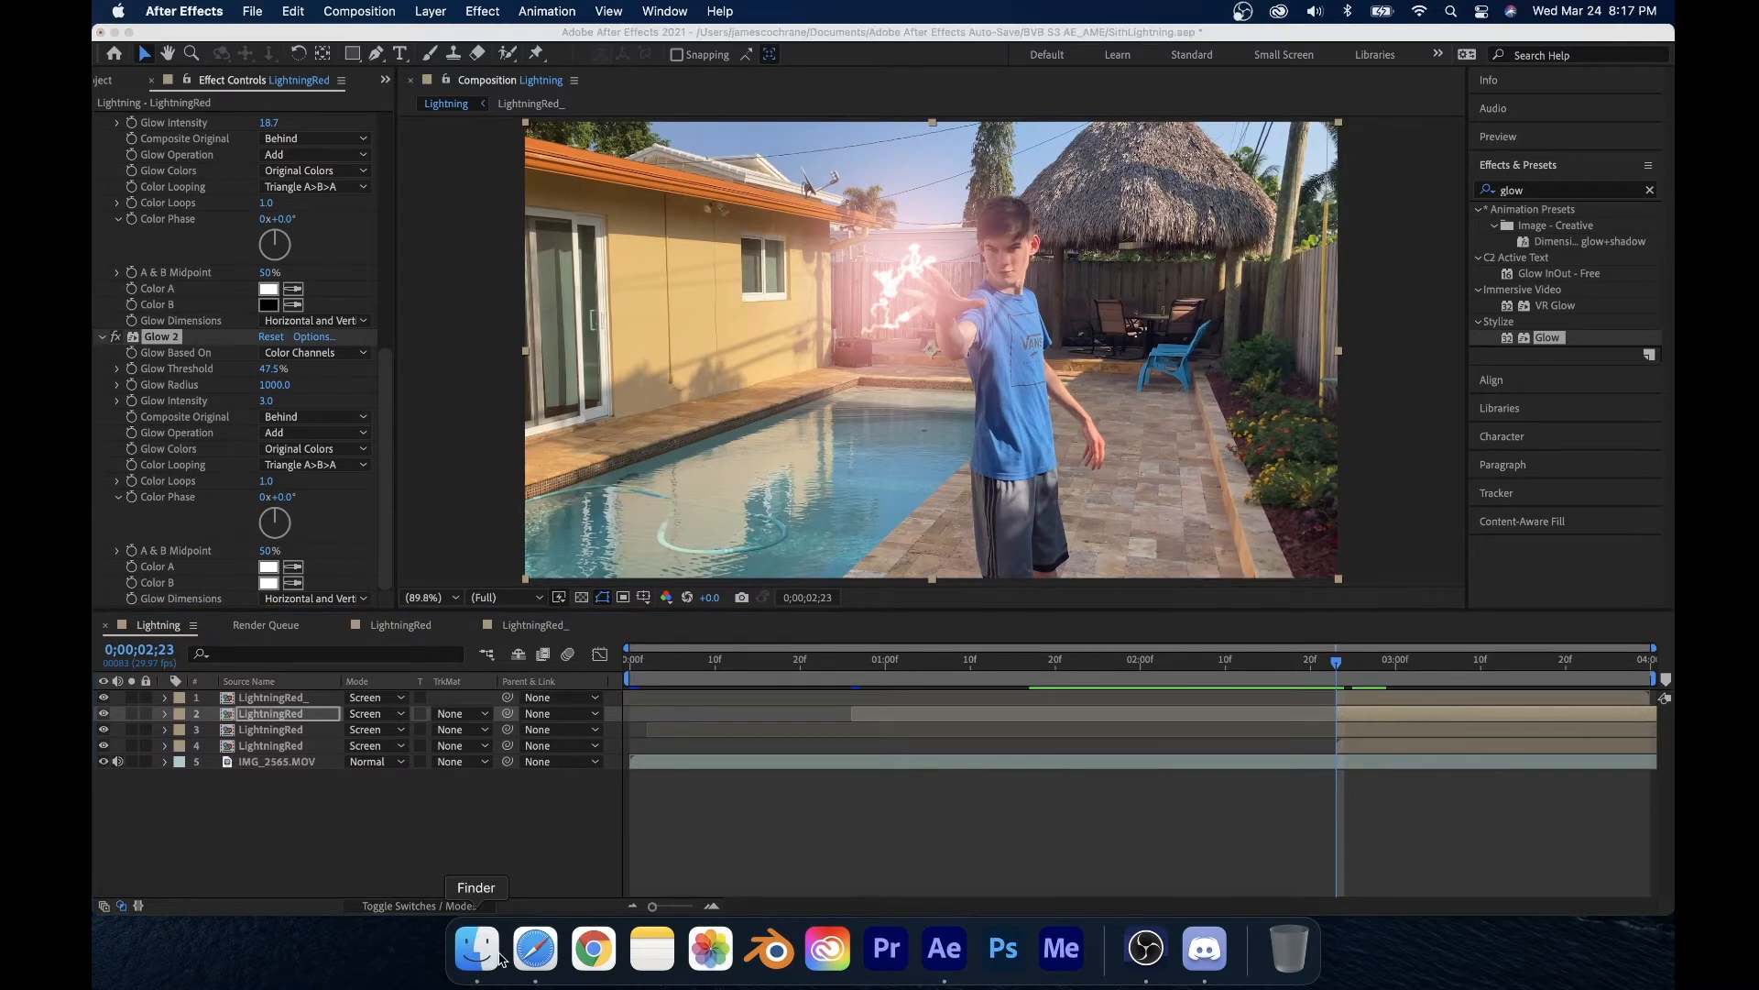
pyautogui.click(627, 510)
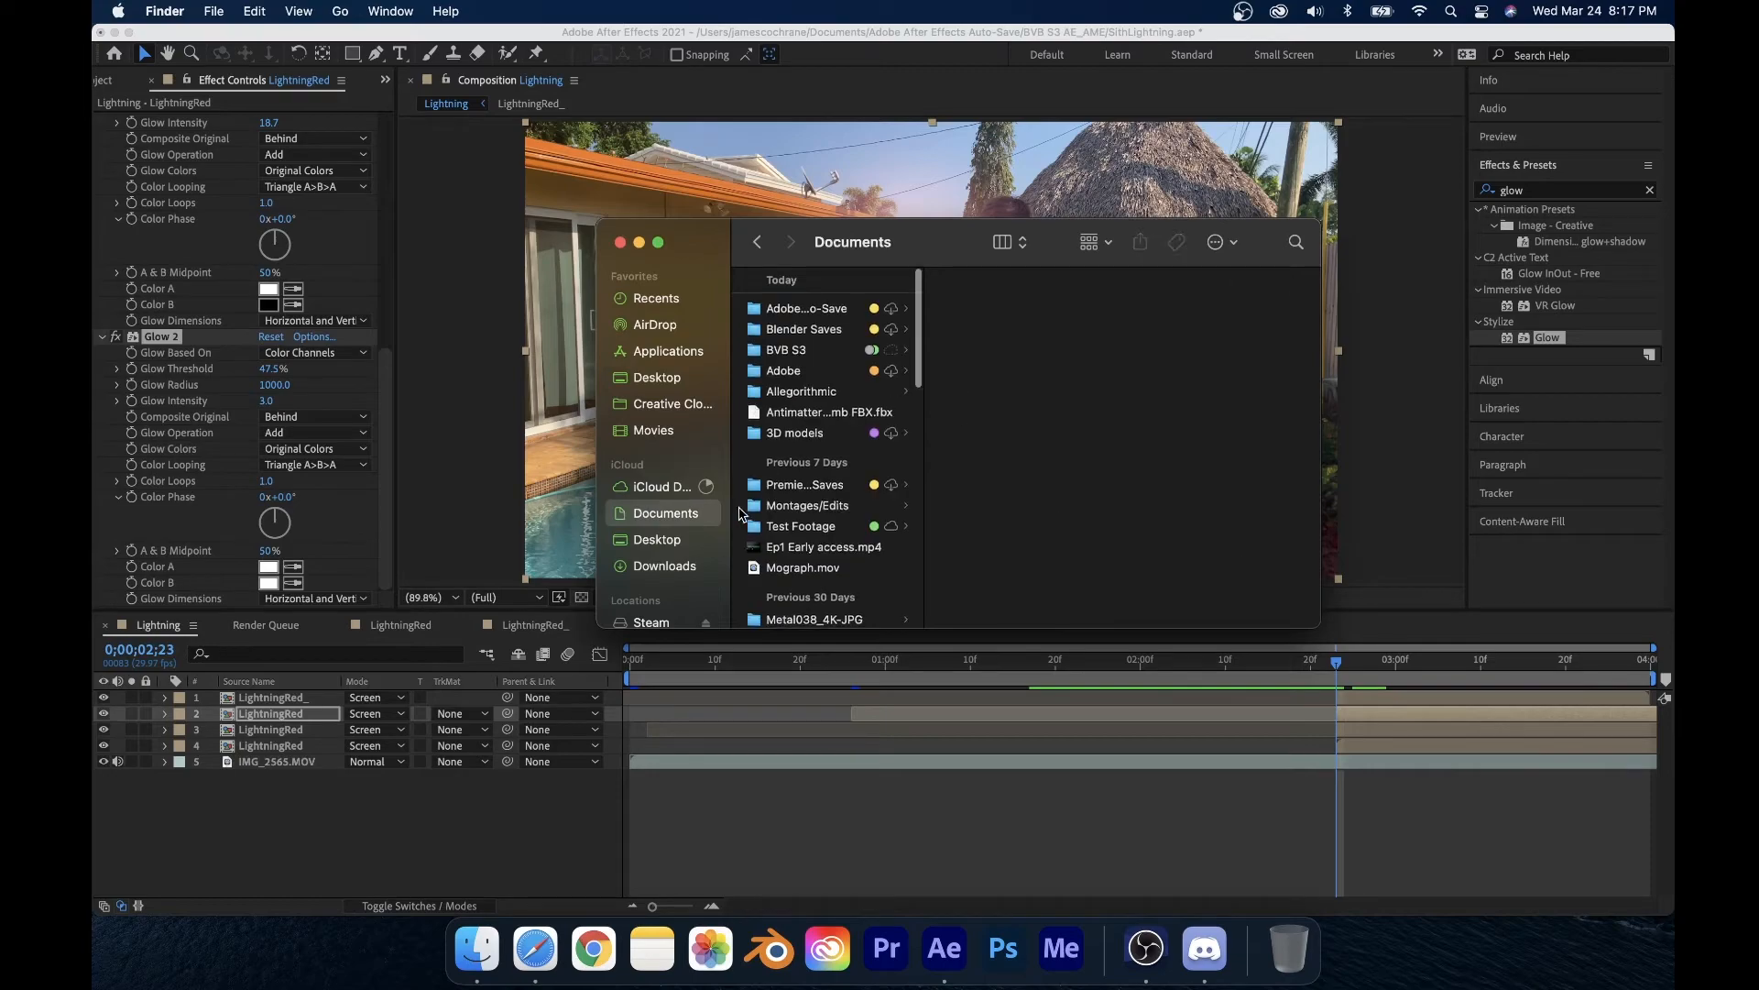
pyautogui.scroll(-5, 821, 515)
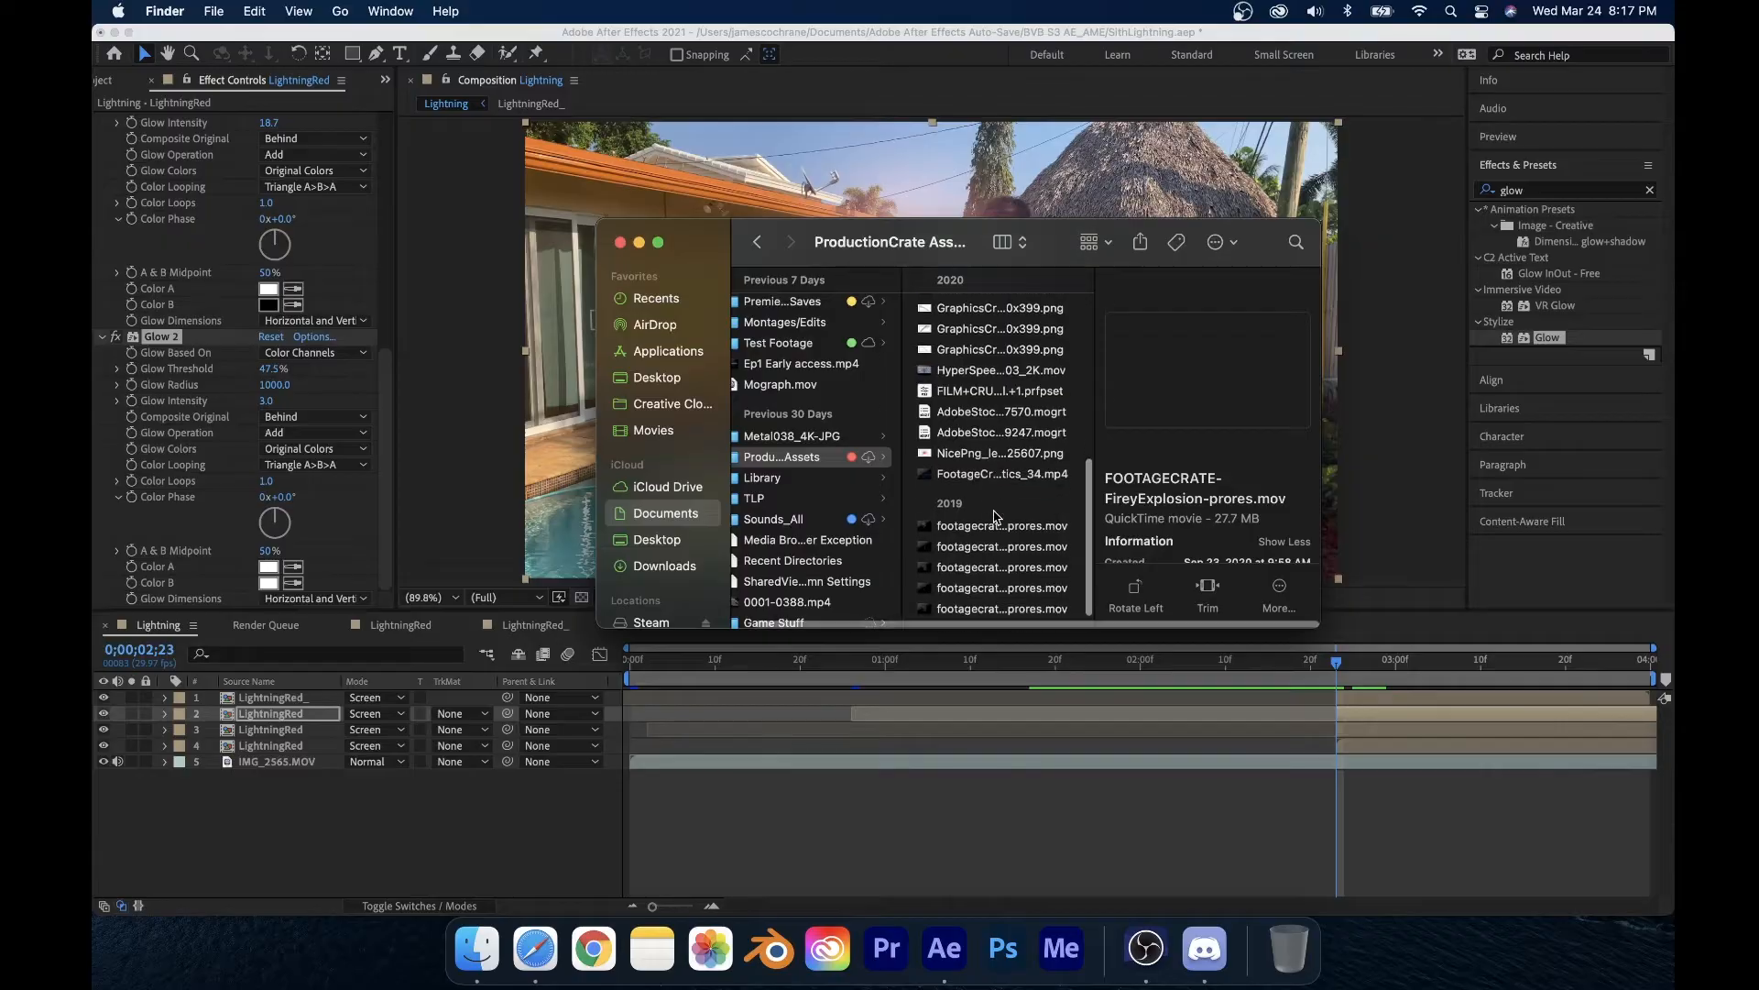
pyautogui.click(970, 524)
pyautogui.click(976, 476)
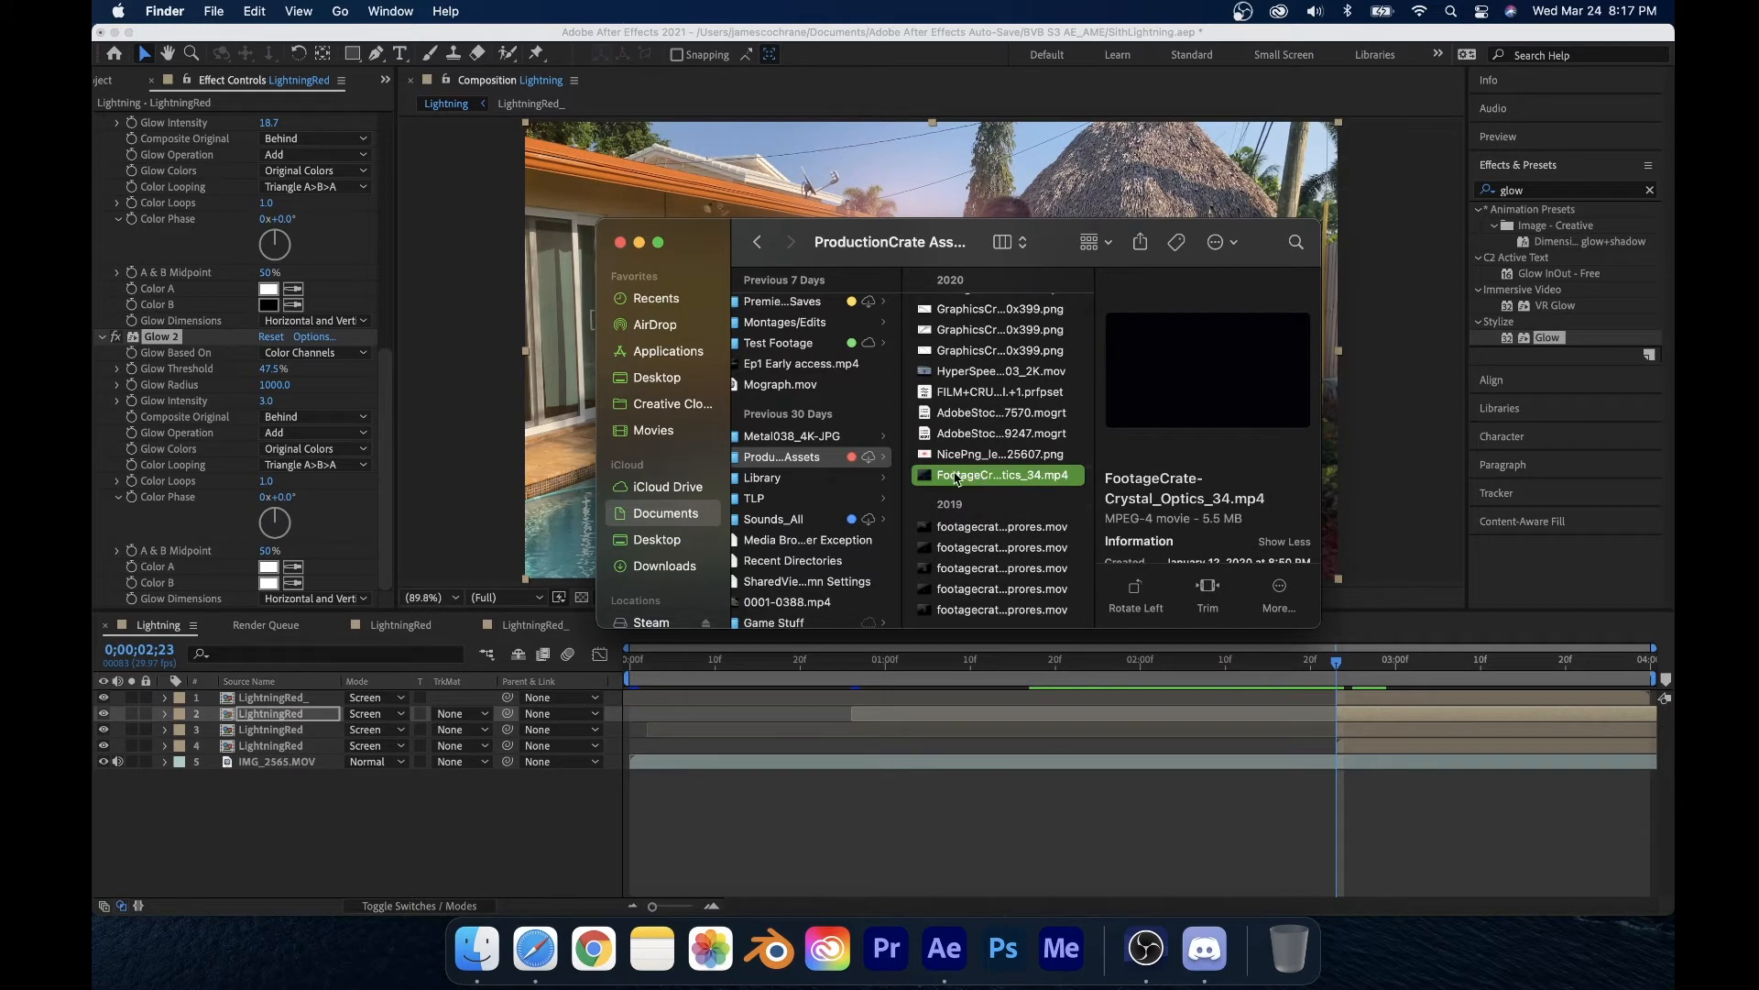
pyautogui.hotkey('shift', 'Down')
pyautogui.hotkey('shift', 'Down')
pyautogui.hotkey('shift', 'Down')
pyautogui.hotkey('shift', 'Down')
pyautogui.hotkey('shift', 'Down')
pyautogui.click(1040, 482)
pyautogui.moveTo(1031, 478); pyautogui.dragTo(348, 772)
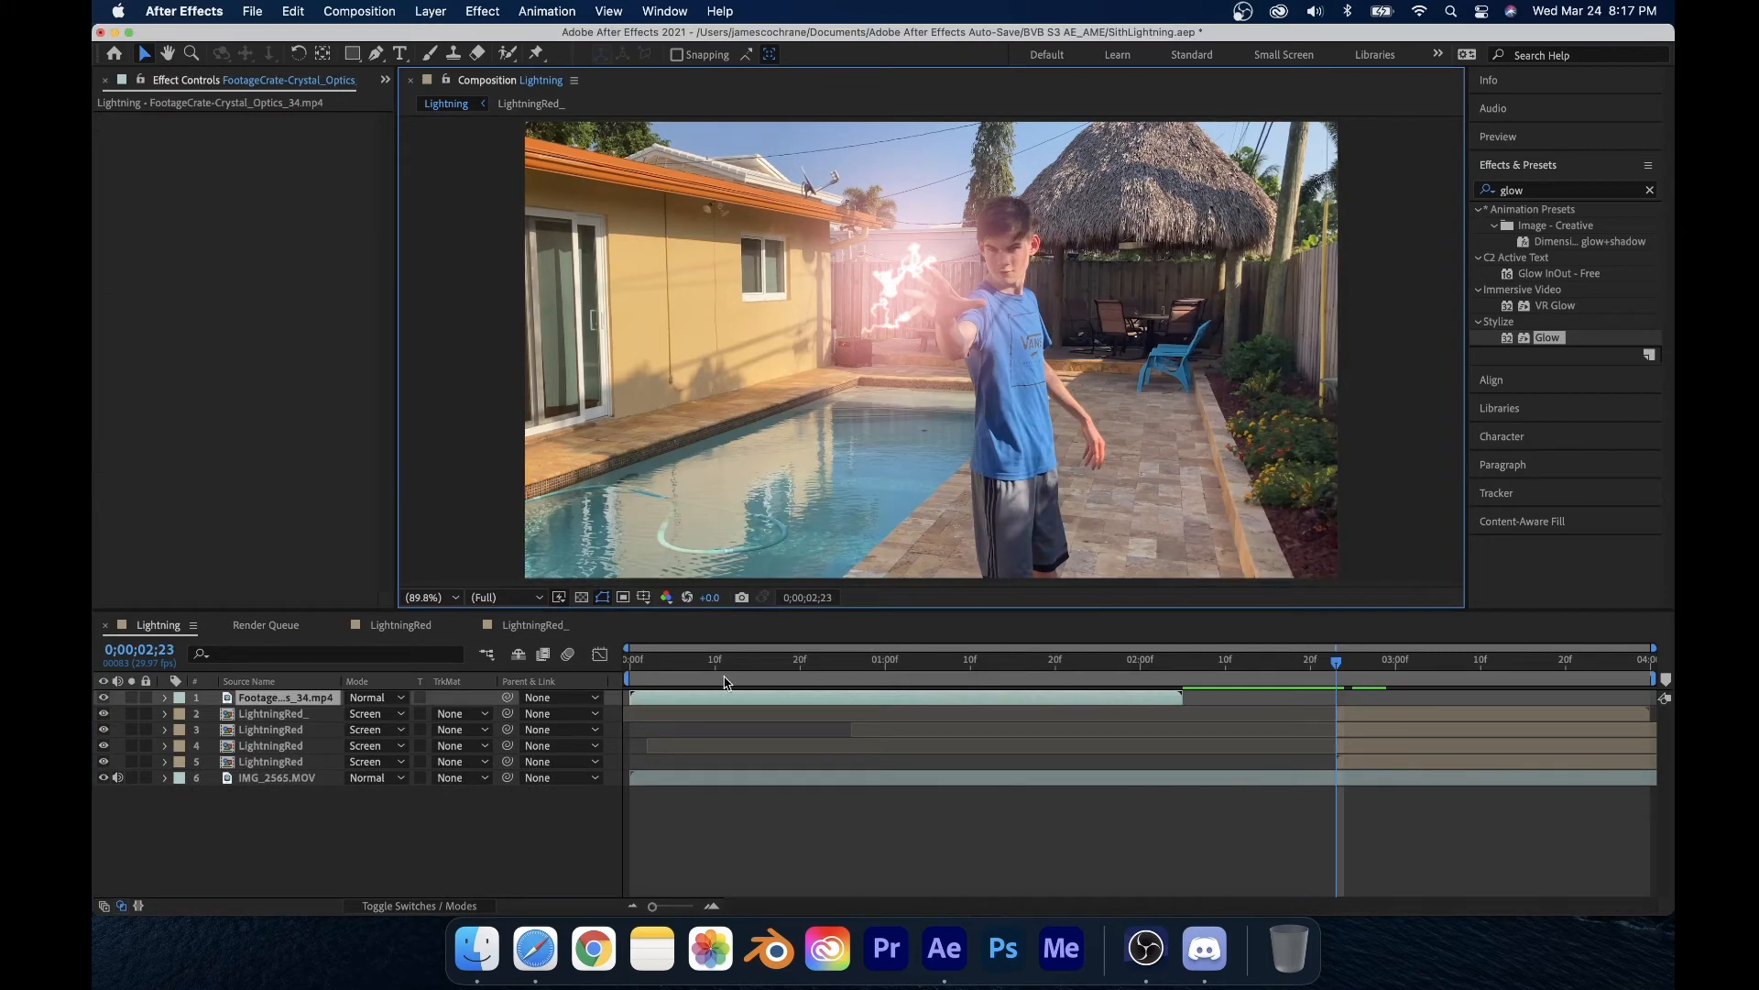
# Step: Slide the Crystal Optics layer to start at 2;23 and set its blend mode to Screen
pyautogui.moveTo(660, 699); pyautogui.dragTo(1305, 698)
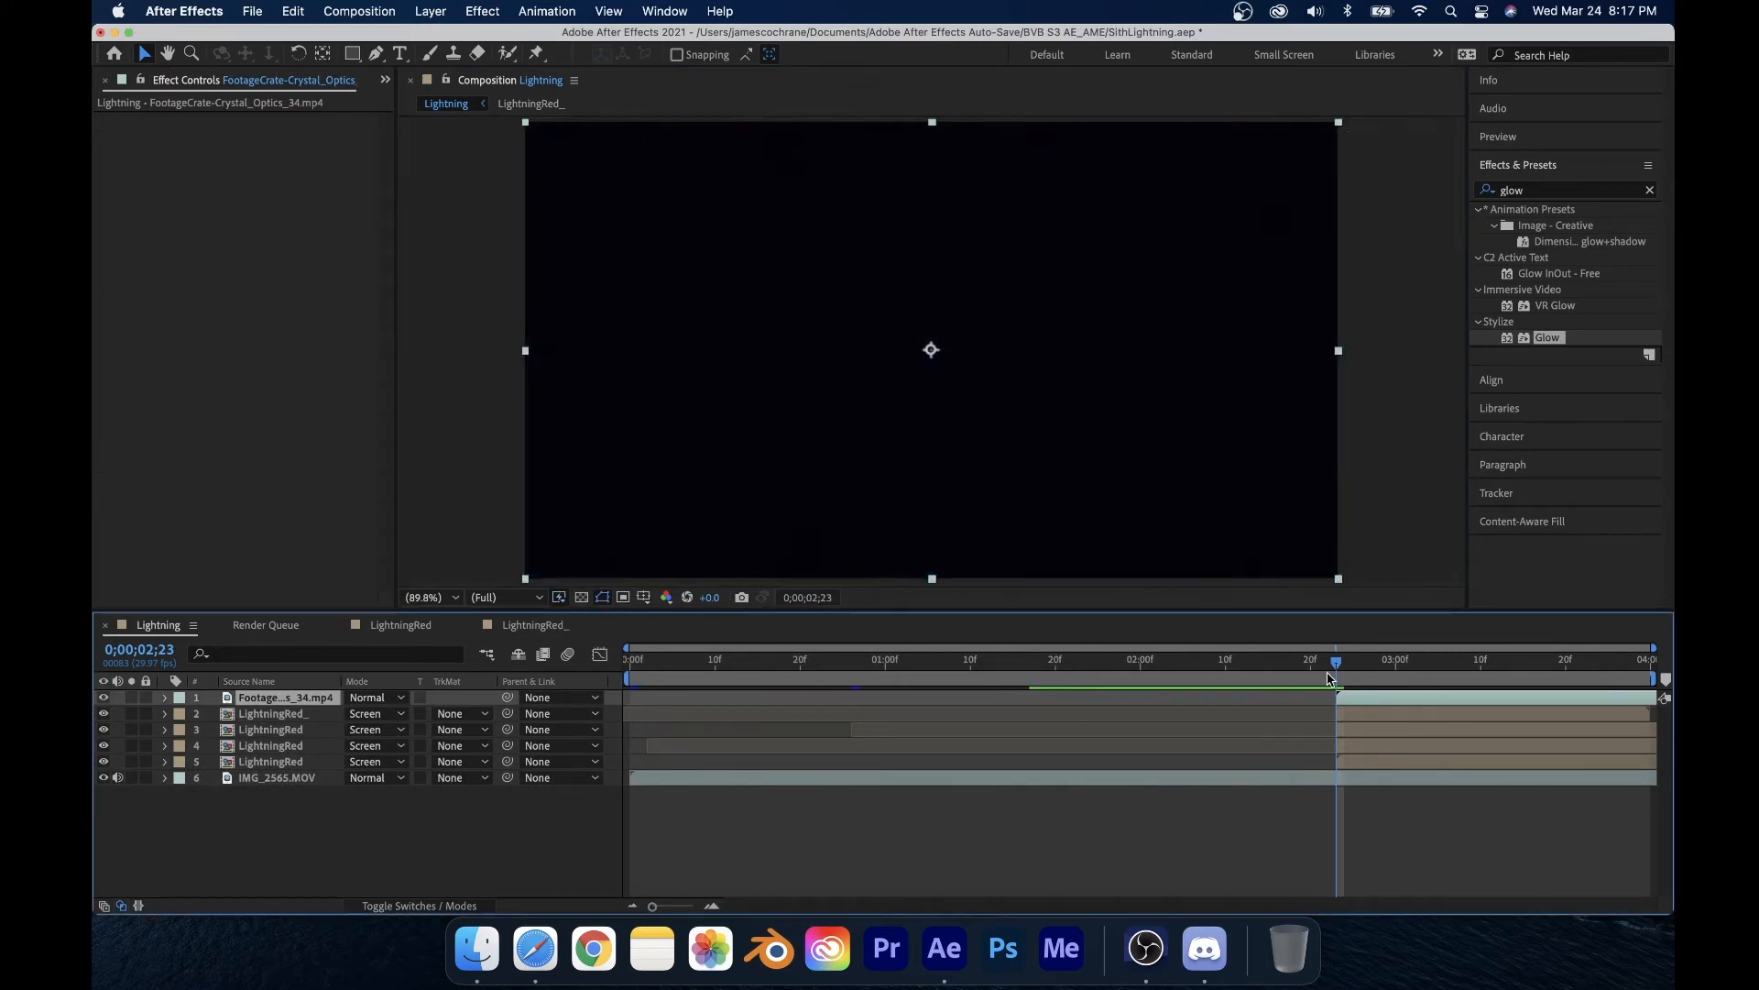
pyautogui.click(394, 697)
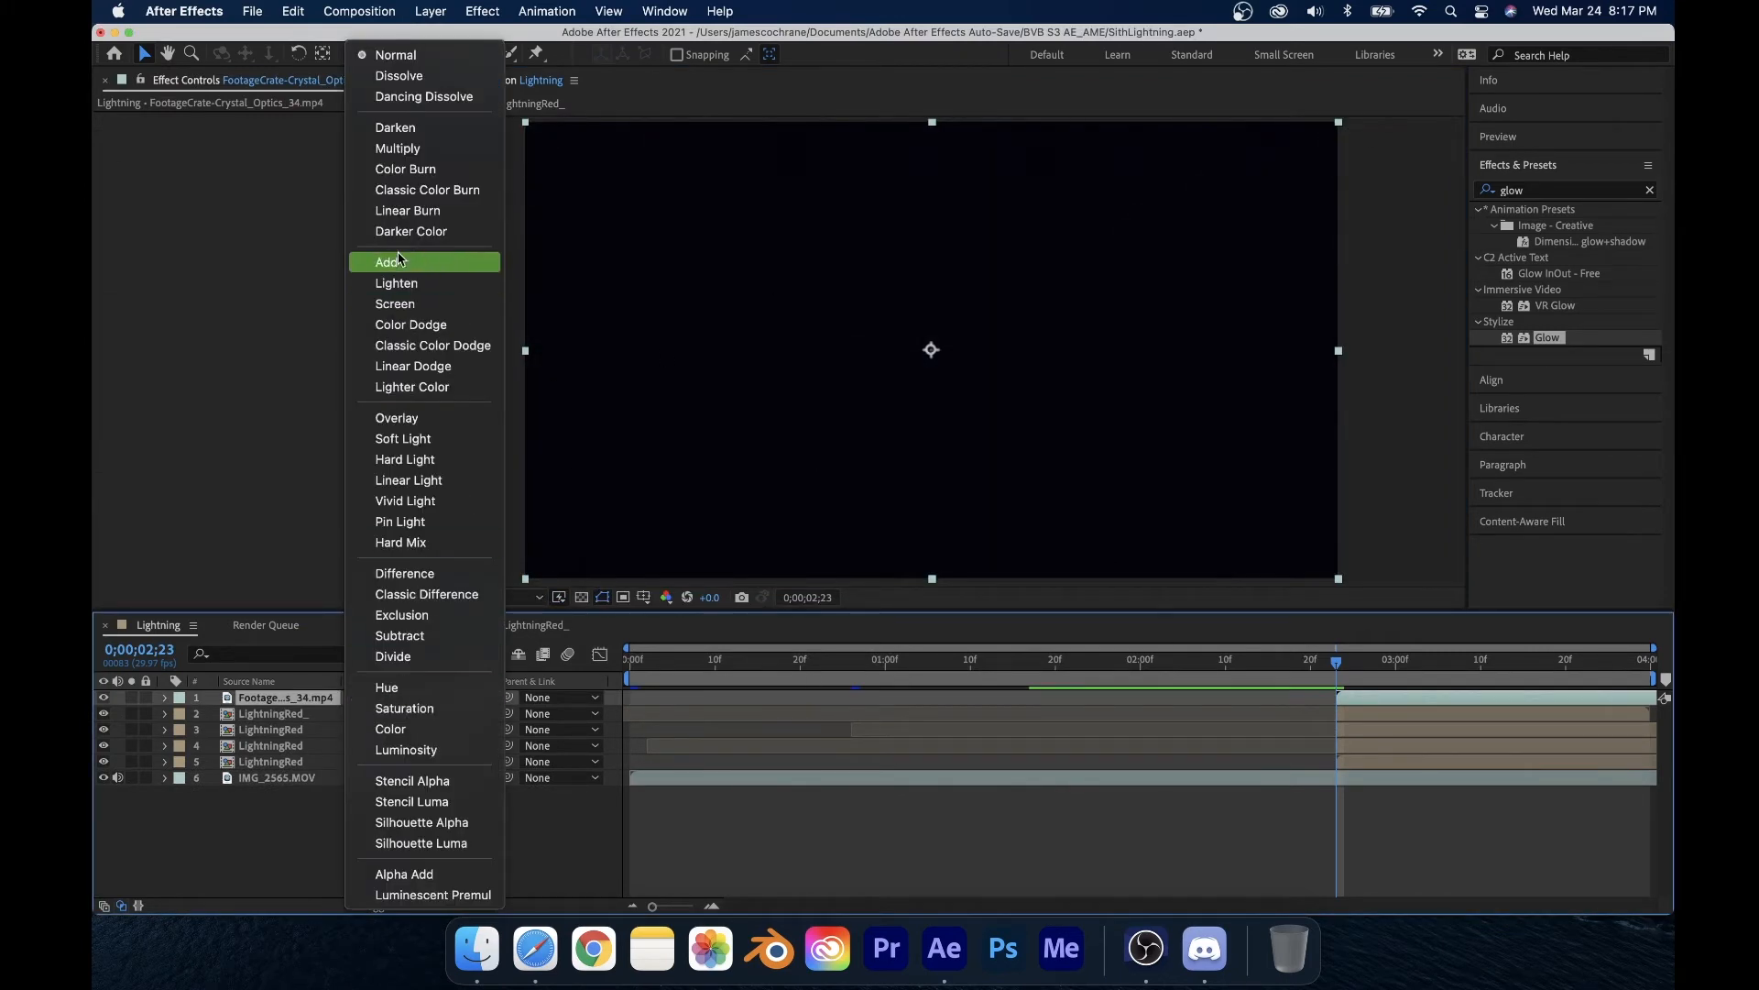
pyautogui.click(397, 304)
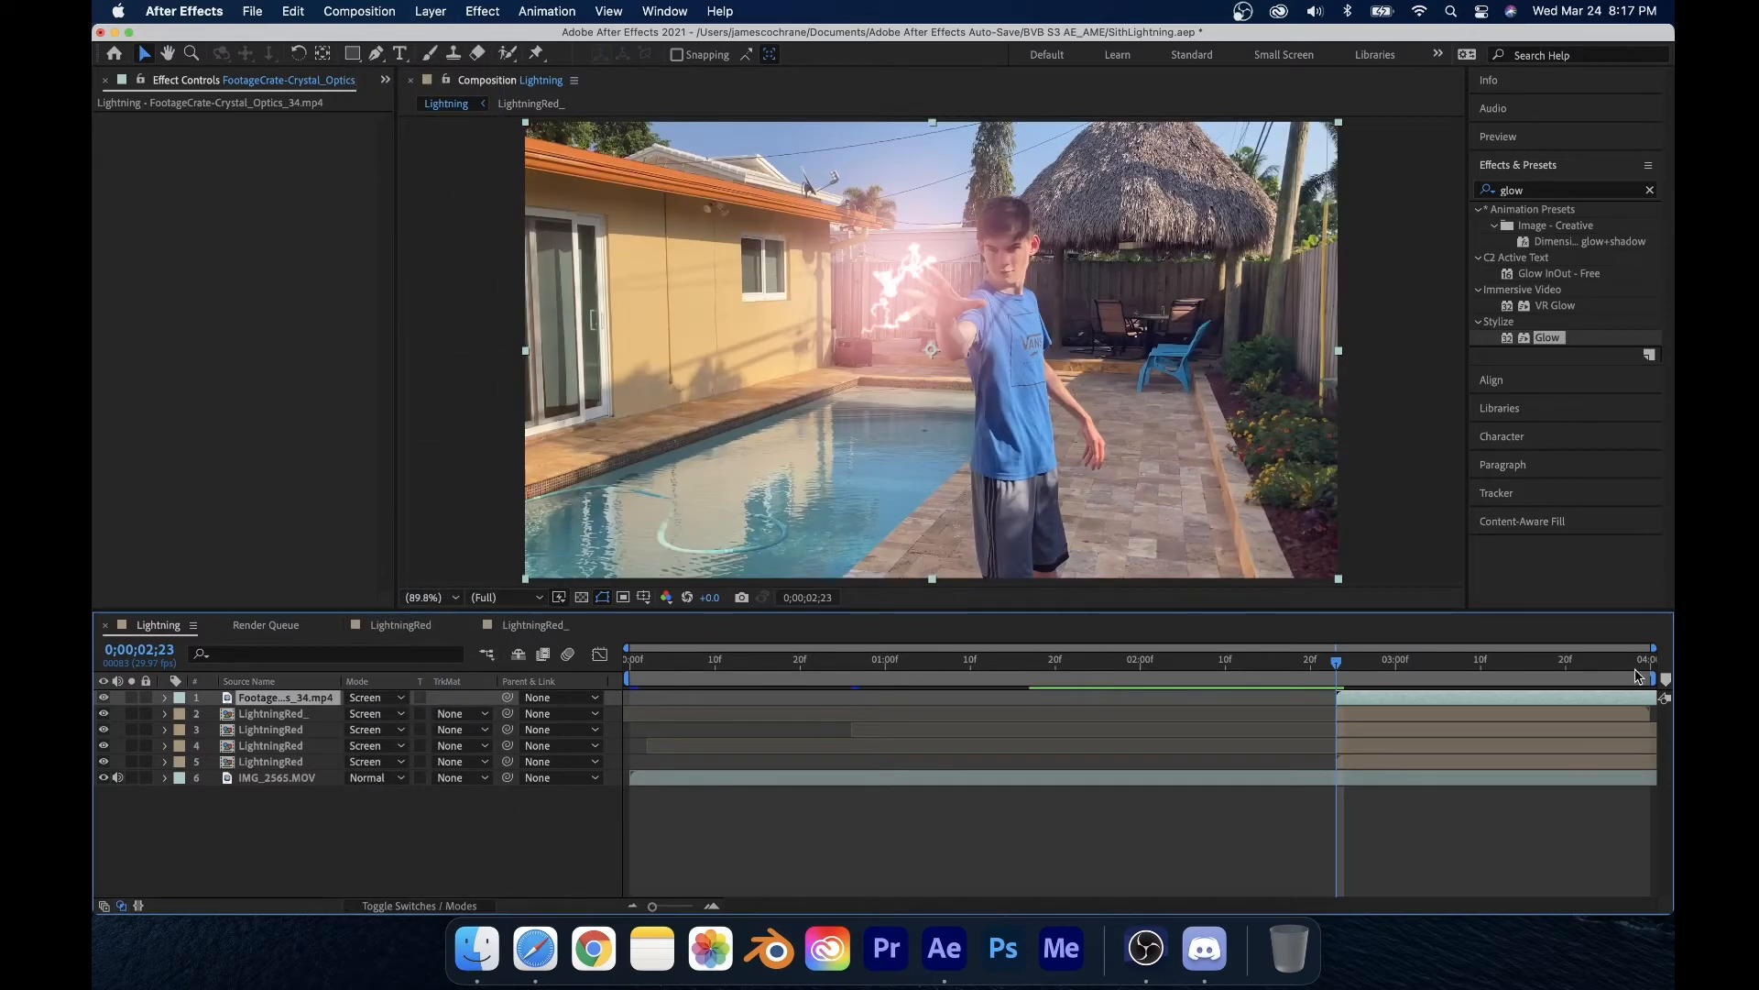
pyautogui.moveTo(1332, 679); pyautogui.dragTo(1553, 708)
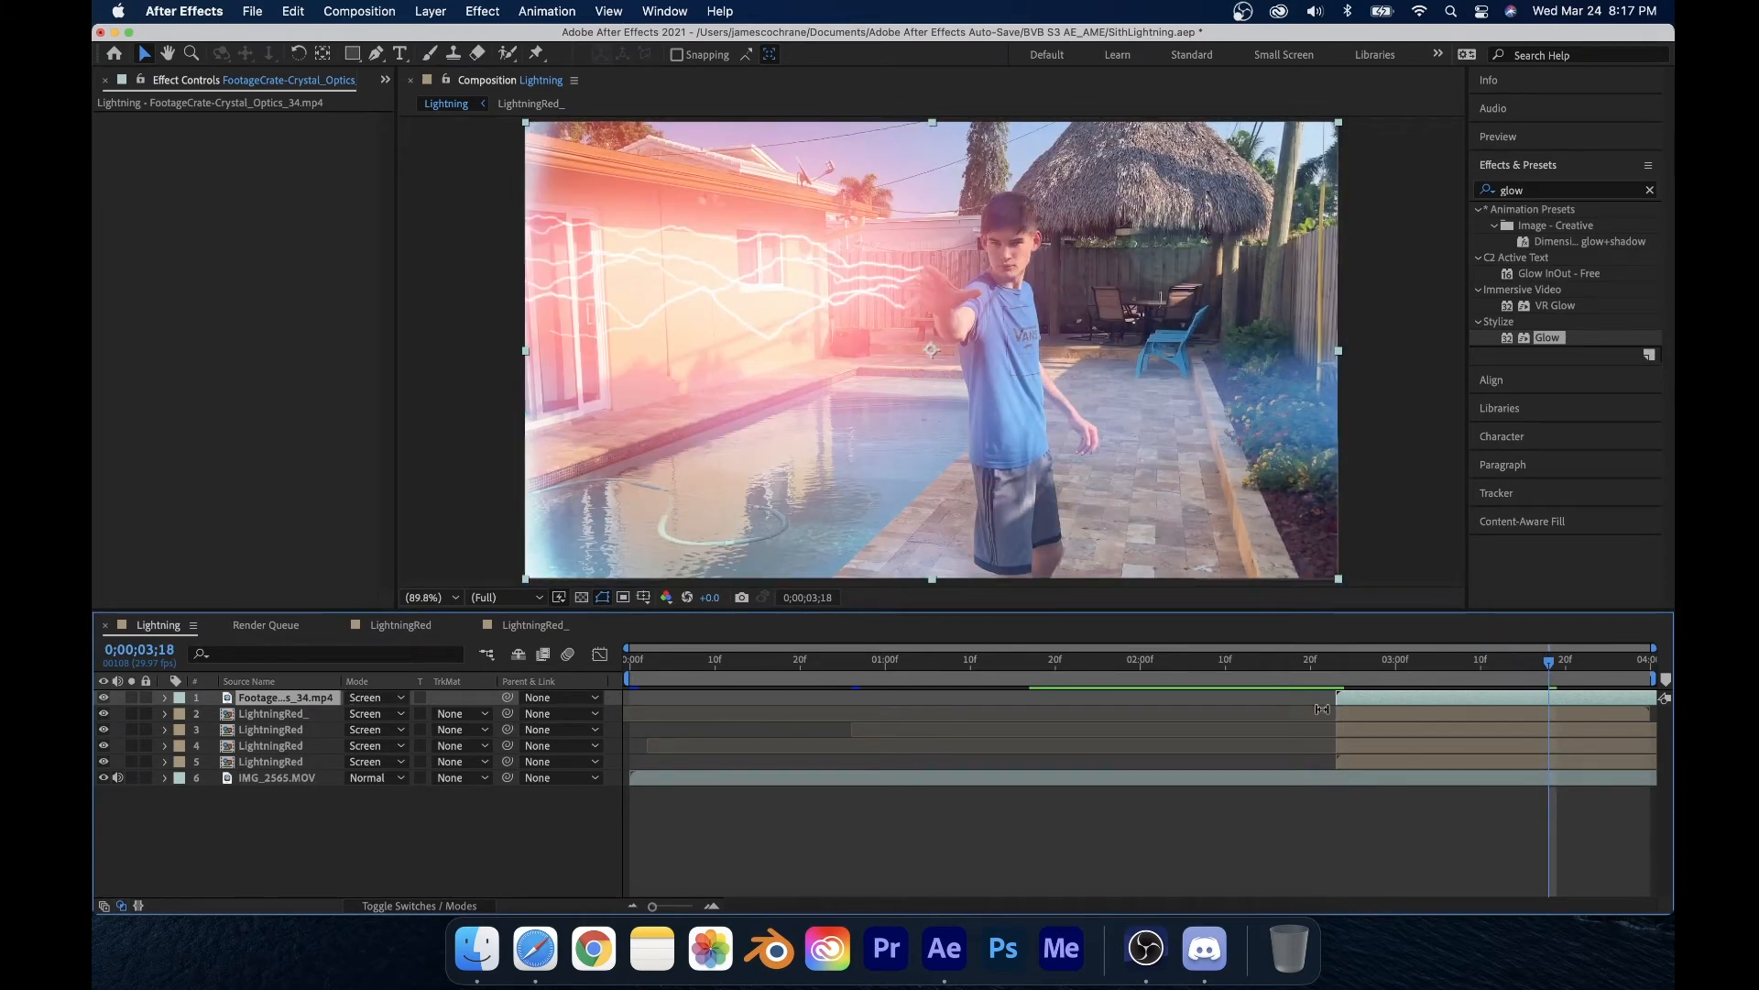
pyautogui.click(1649, 192)
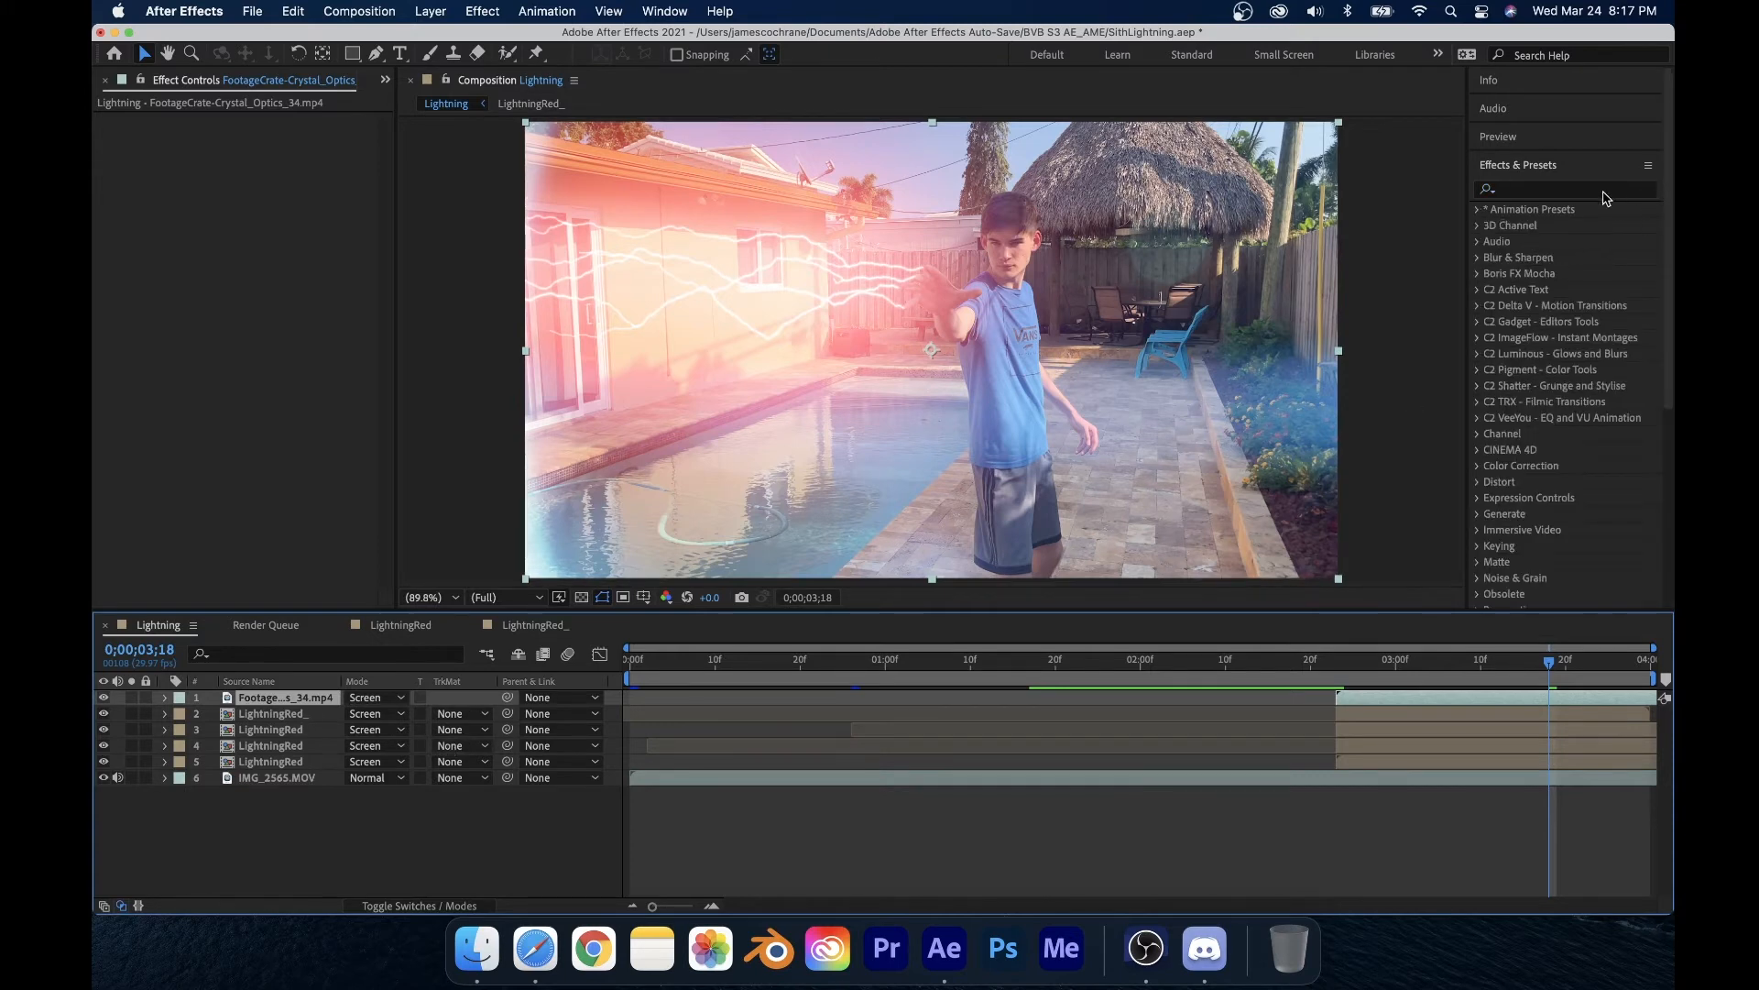
# Step: Search the effects for Tint and apply it to the Crystal Optics layer
pyautogui.click(1509, 195)
pyautogui.write('tint')
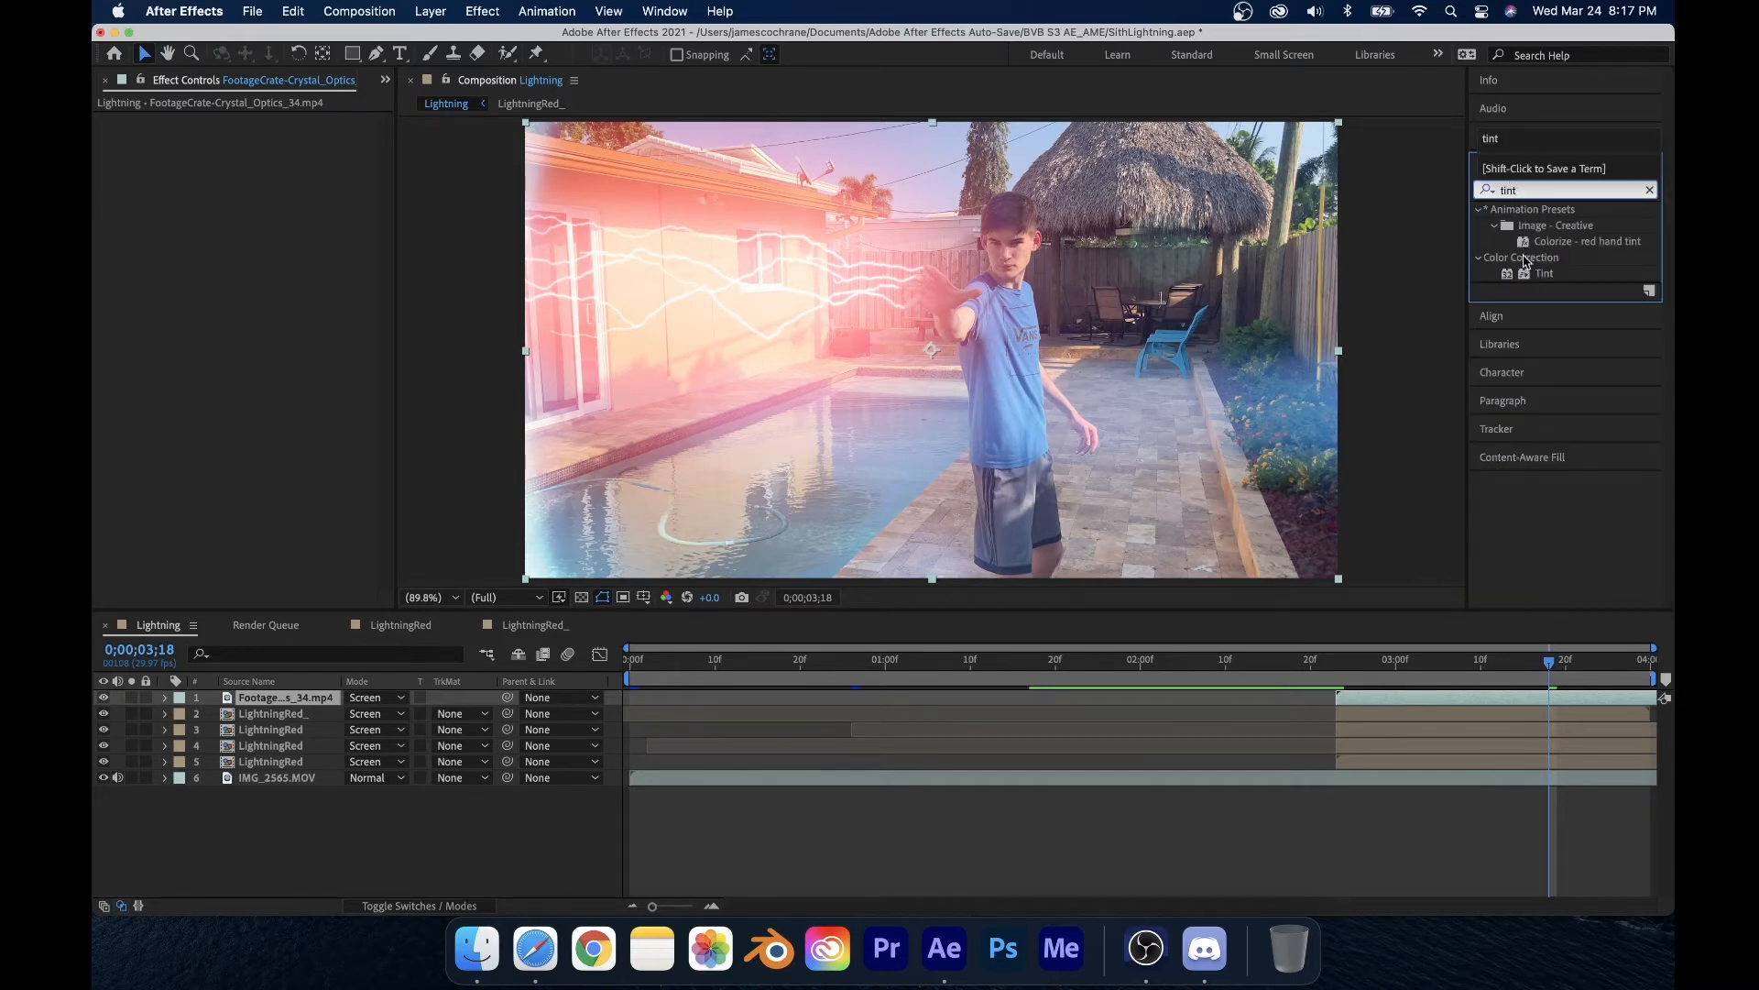
pyautogui.moveTo(1539, 273); pyautogui.dragTo(320, 701)
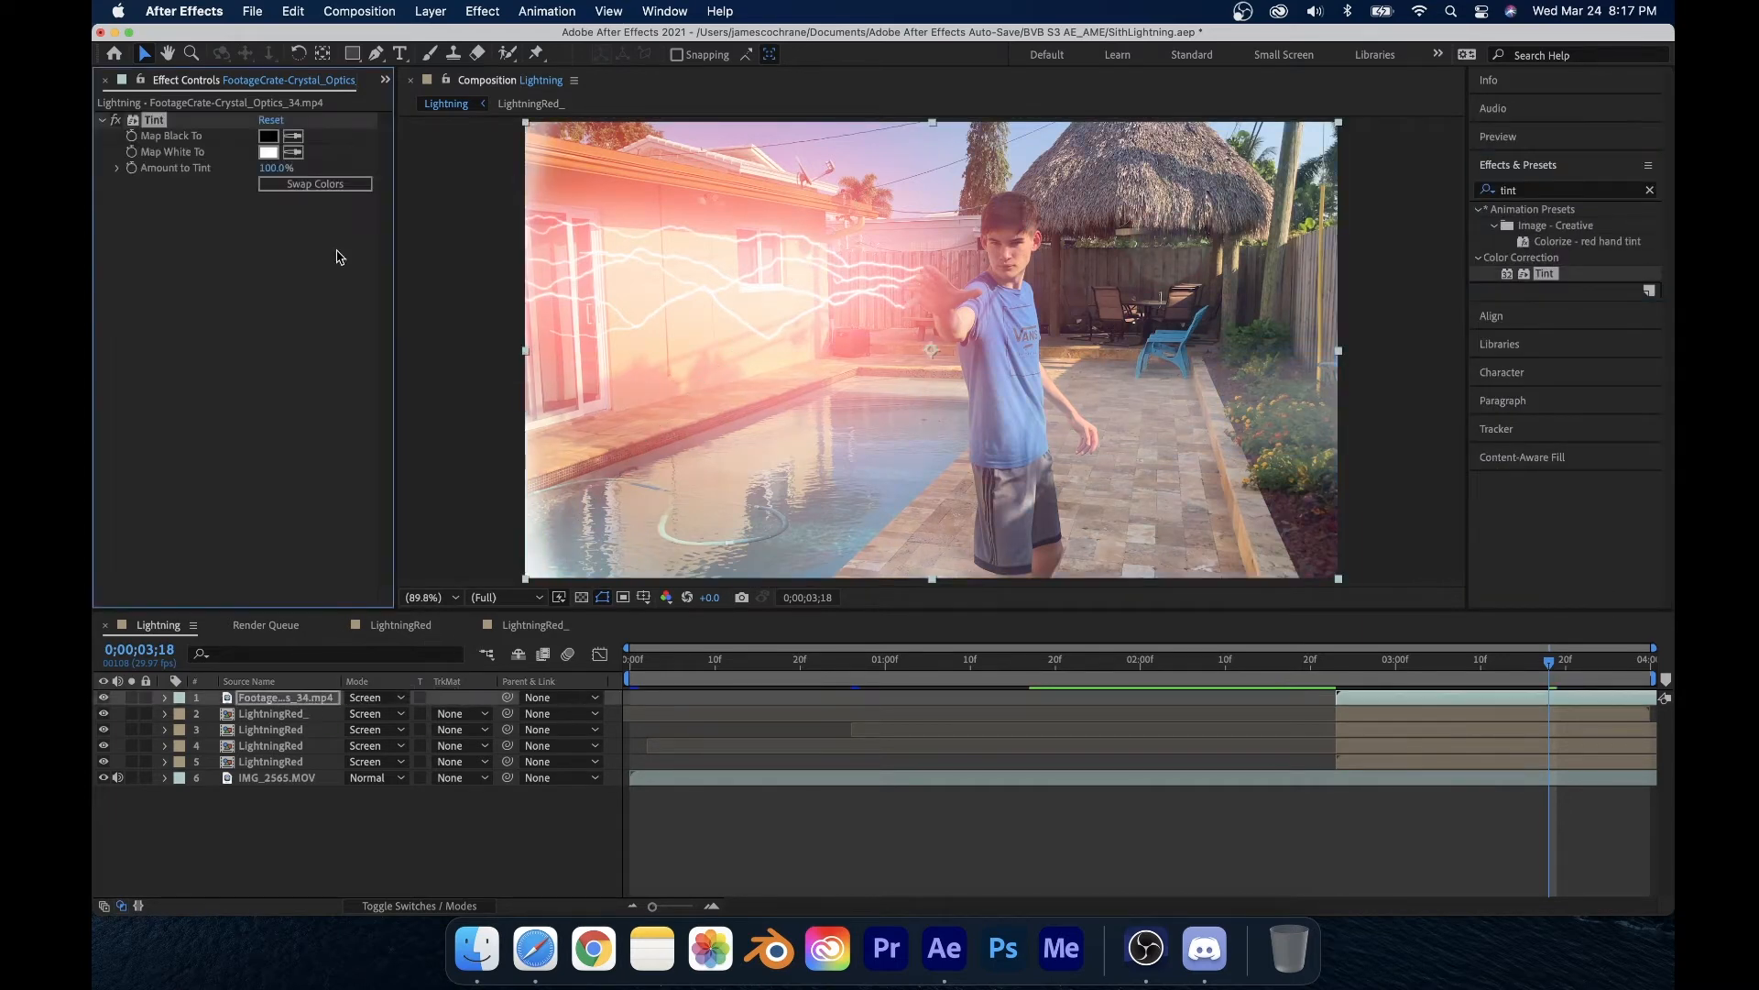
# Step: Try a dark red for the Tint's Map Black To colour before returning it to black
pyautogui.click(266, 137)
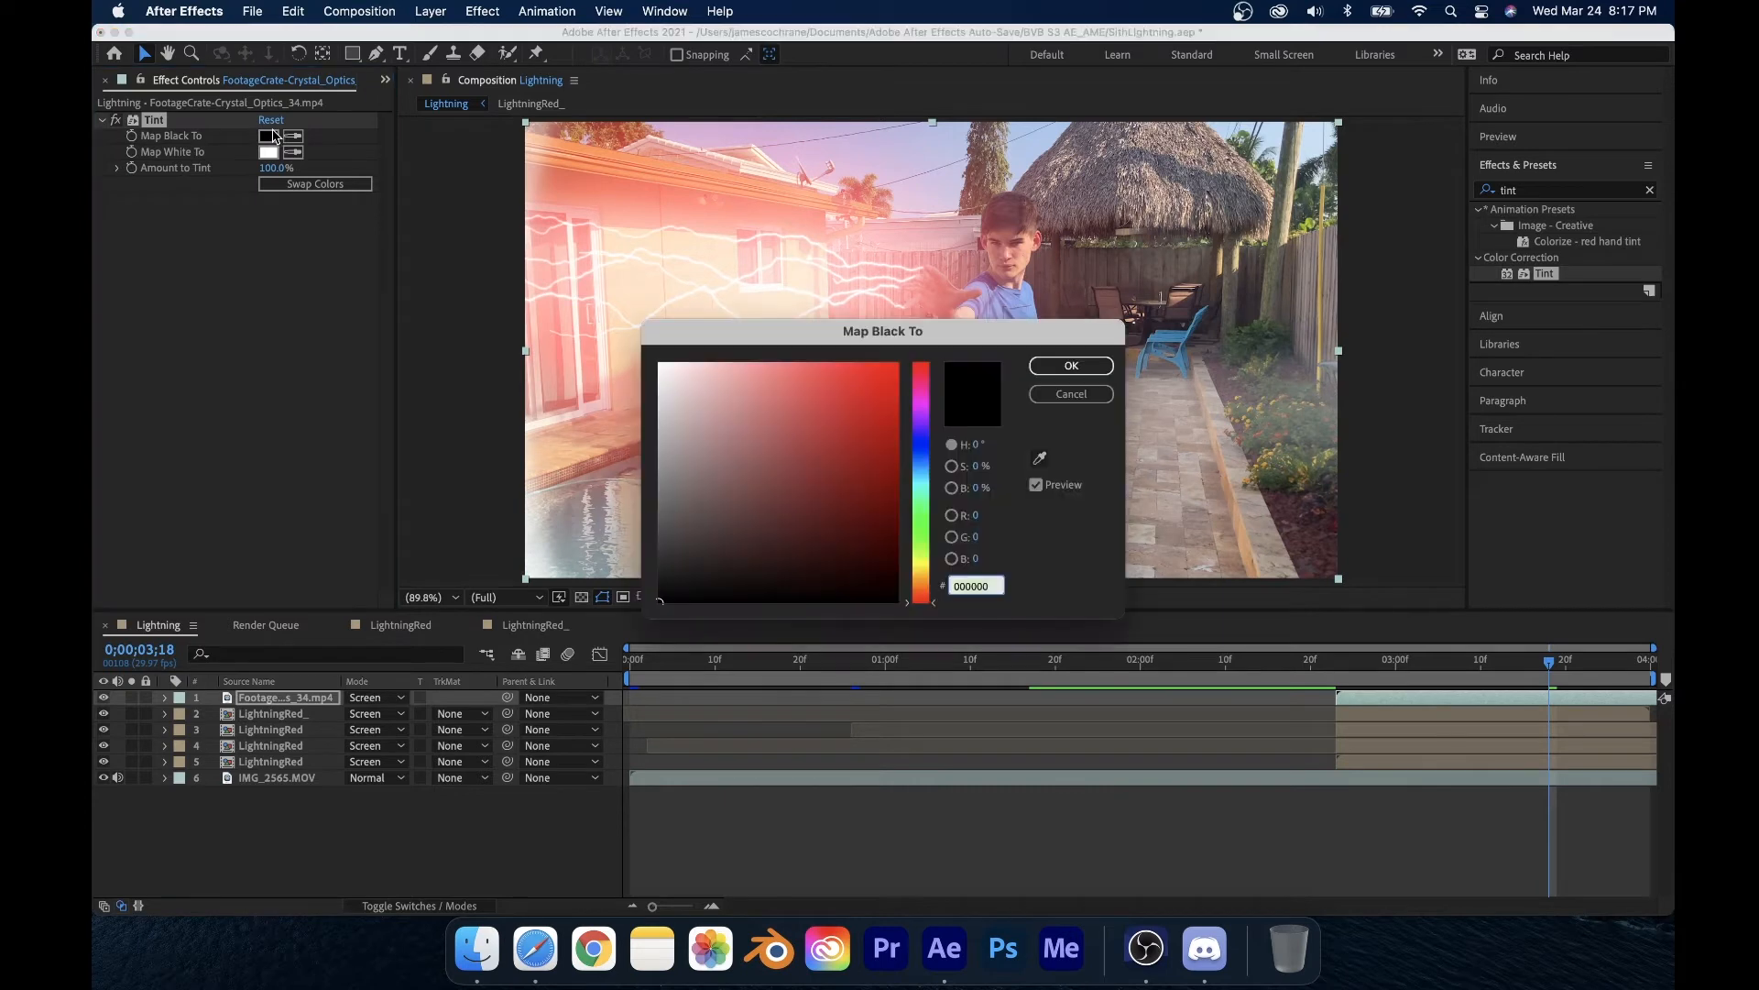
pyautogui.moveTo(738, 367)
pyautogui.mouseDown()
pyautogui.moveTo(760, 385)
pyautogui.moveTo(880, 376)
pyautogui.moveTo(711, 538)
pyautogui.moveTo(749, 506)
pyautogui.moveTo(728, 545)
pyautogui.moveTo(864, 479)
pyautogui.moveTo(975, 512)
pyautogui.mouseUp()
pyautogui.click(1069, 365)
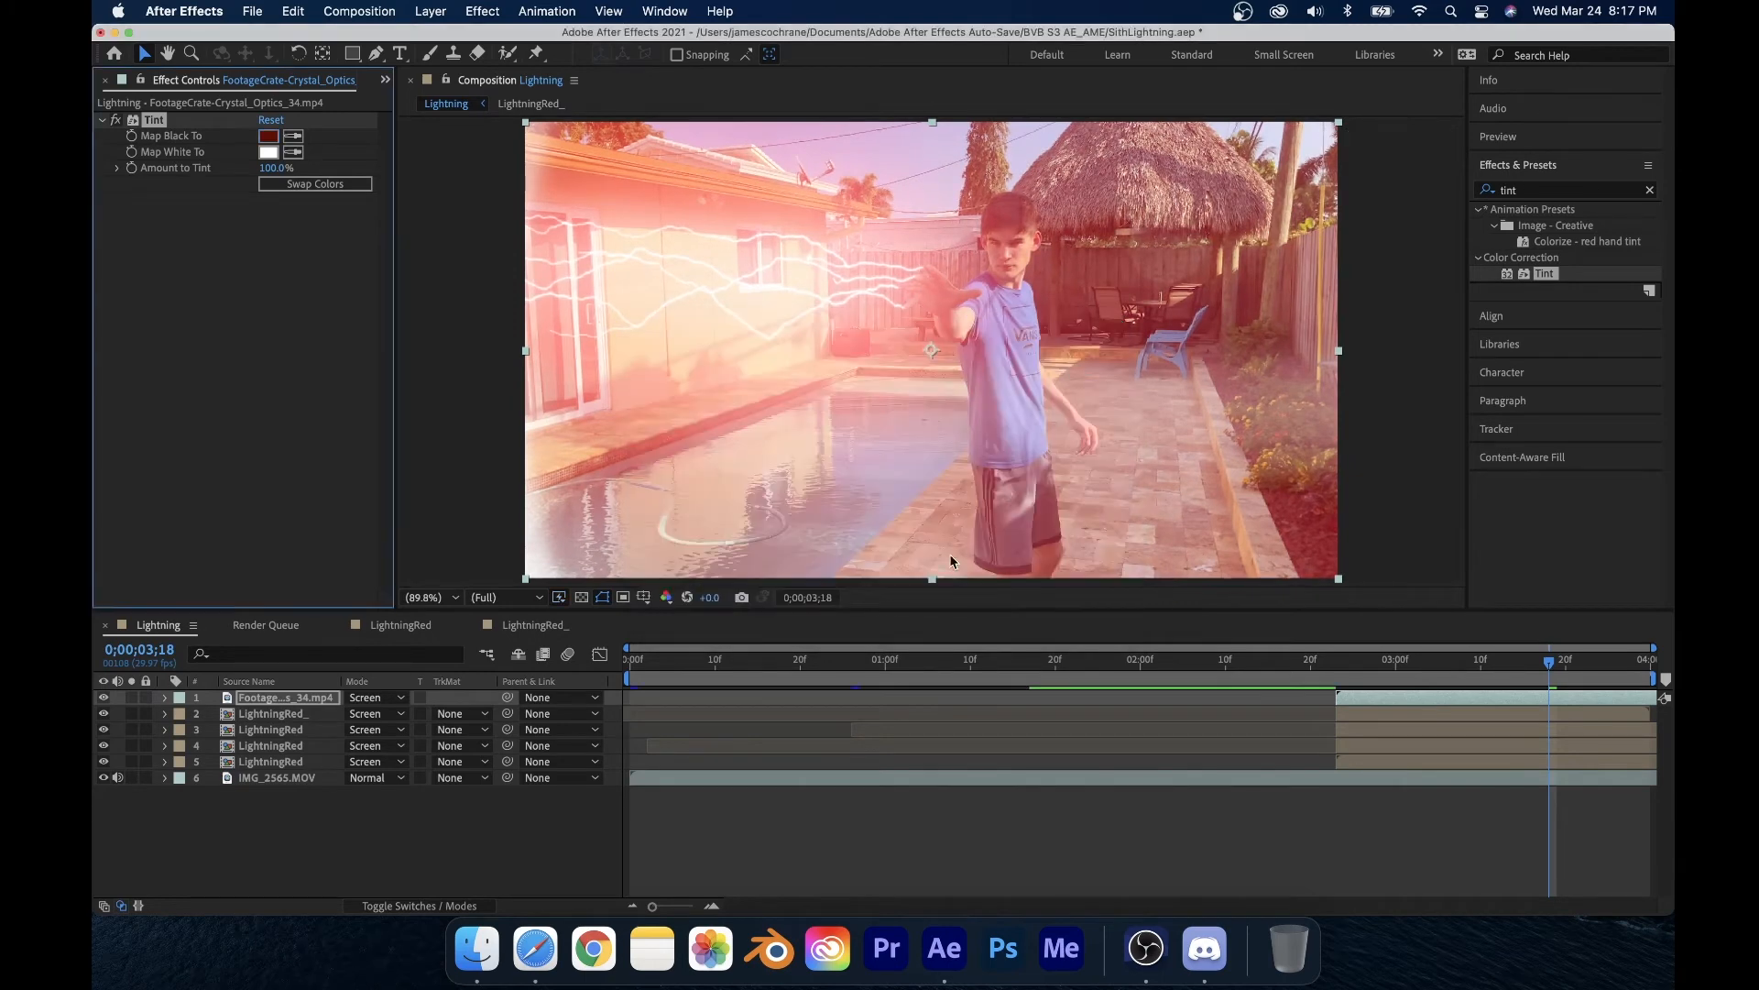
pyautogui.click(268, 136)
pyautogui.moveTo(877, 520)
pyautogui.mouseDown()
pyautogui.moveTo(880, 538)
pyautogui.moveTo(978, 561)
pyautogui.moveTo(974, 576)
pyautogui.mouseUp()
pyautogui.click(1060, 365)
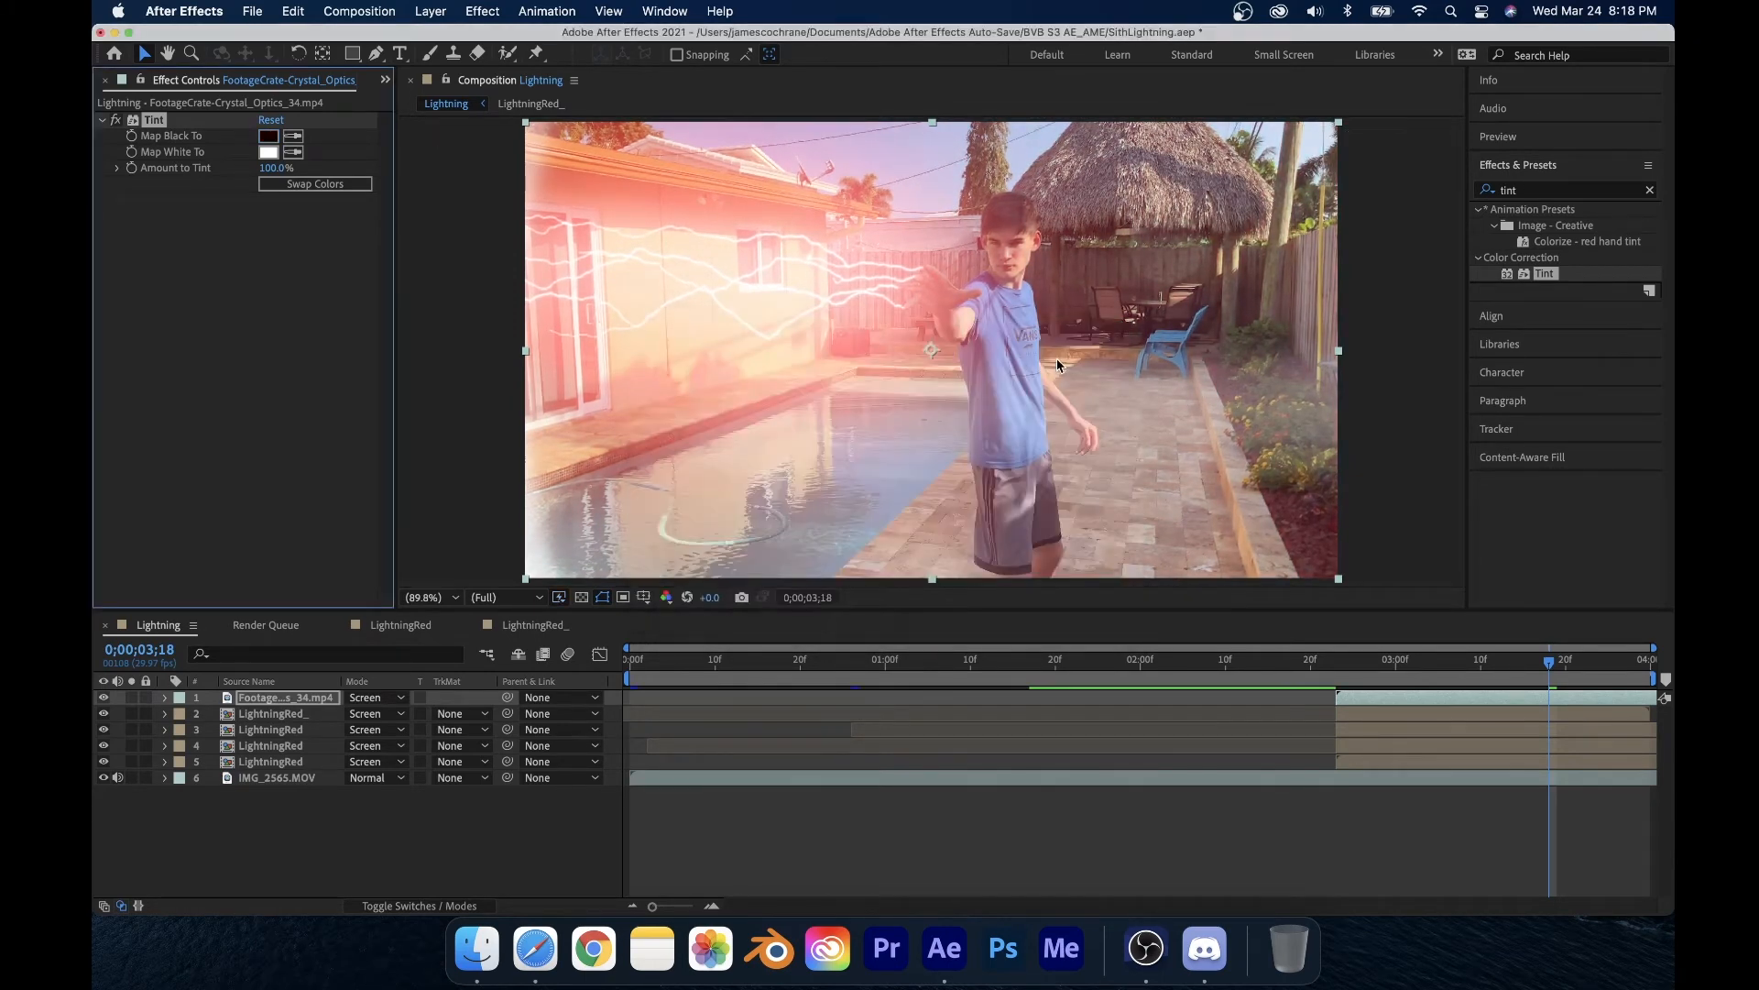
# Step: Set the Tint's Map White To colour to red and solo the Crystal Optics layer to preview it
pyautogui.click(274, 151)
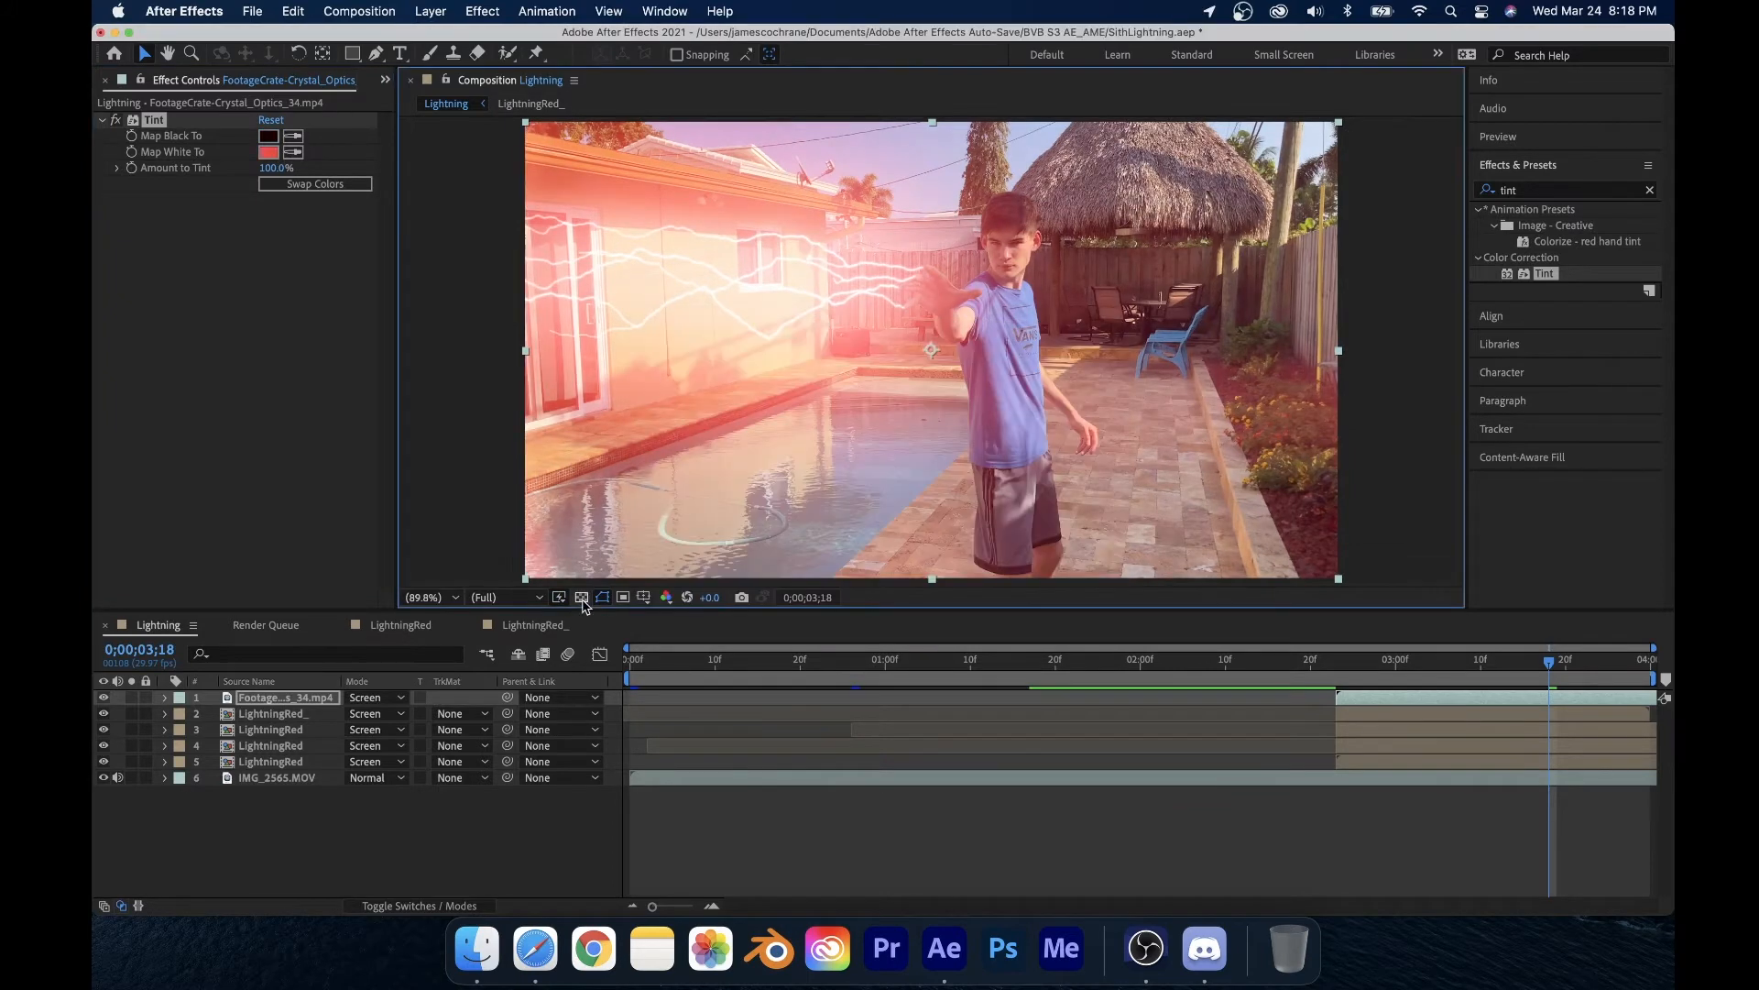
pyautogui.click(133, 698)
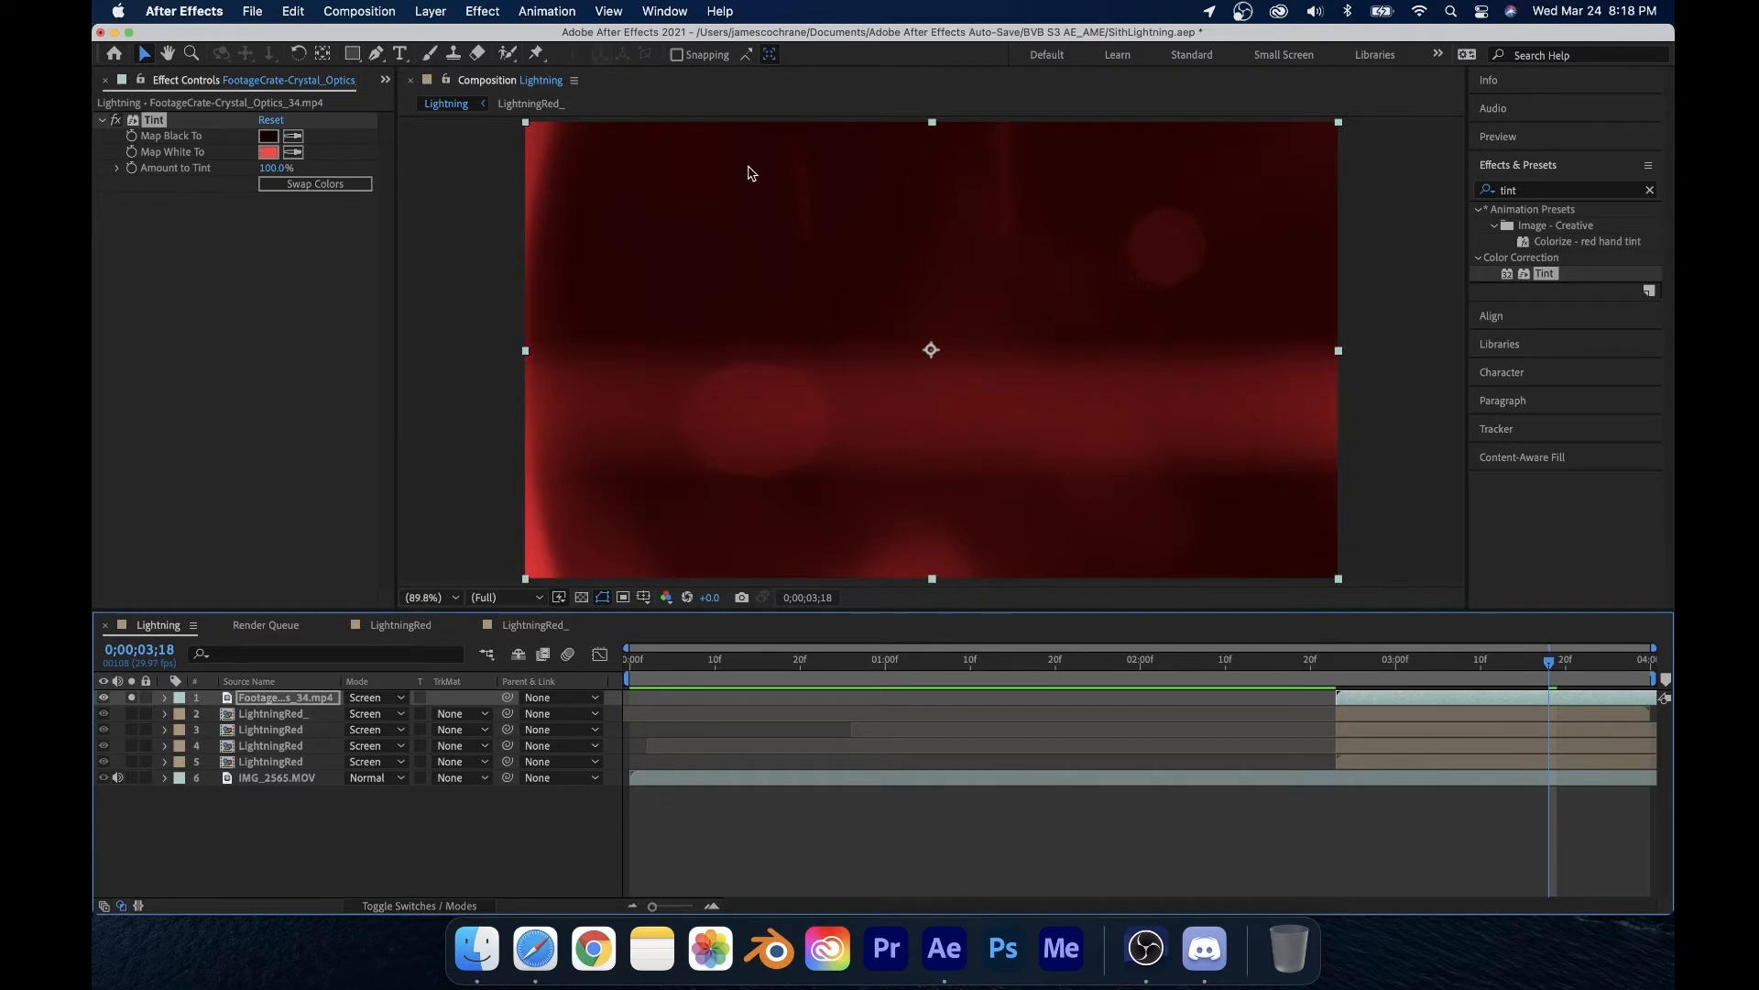
pyautogui.moveTo(1399, 683); pyautogui.dragTo(1510, 744)
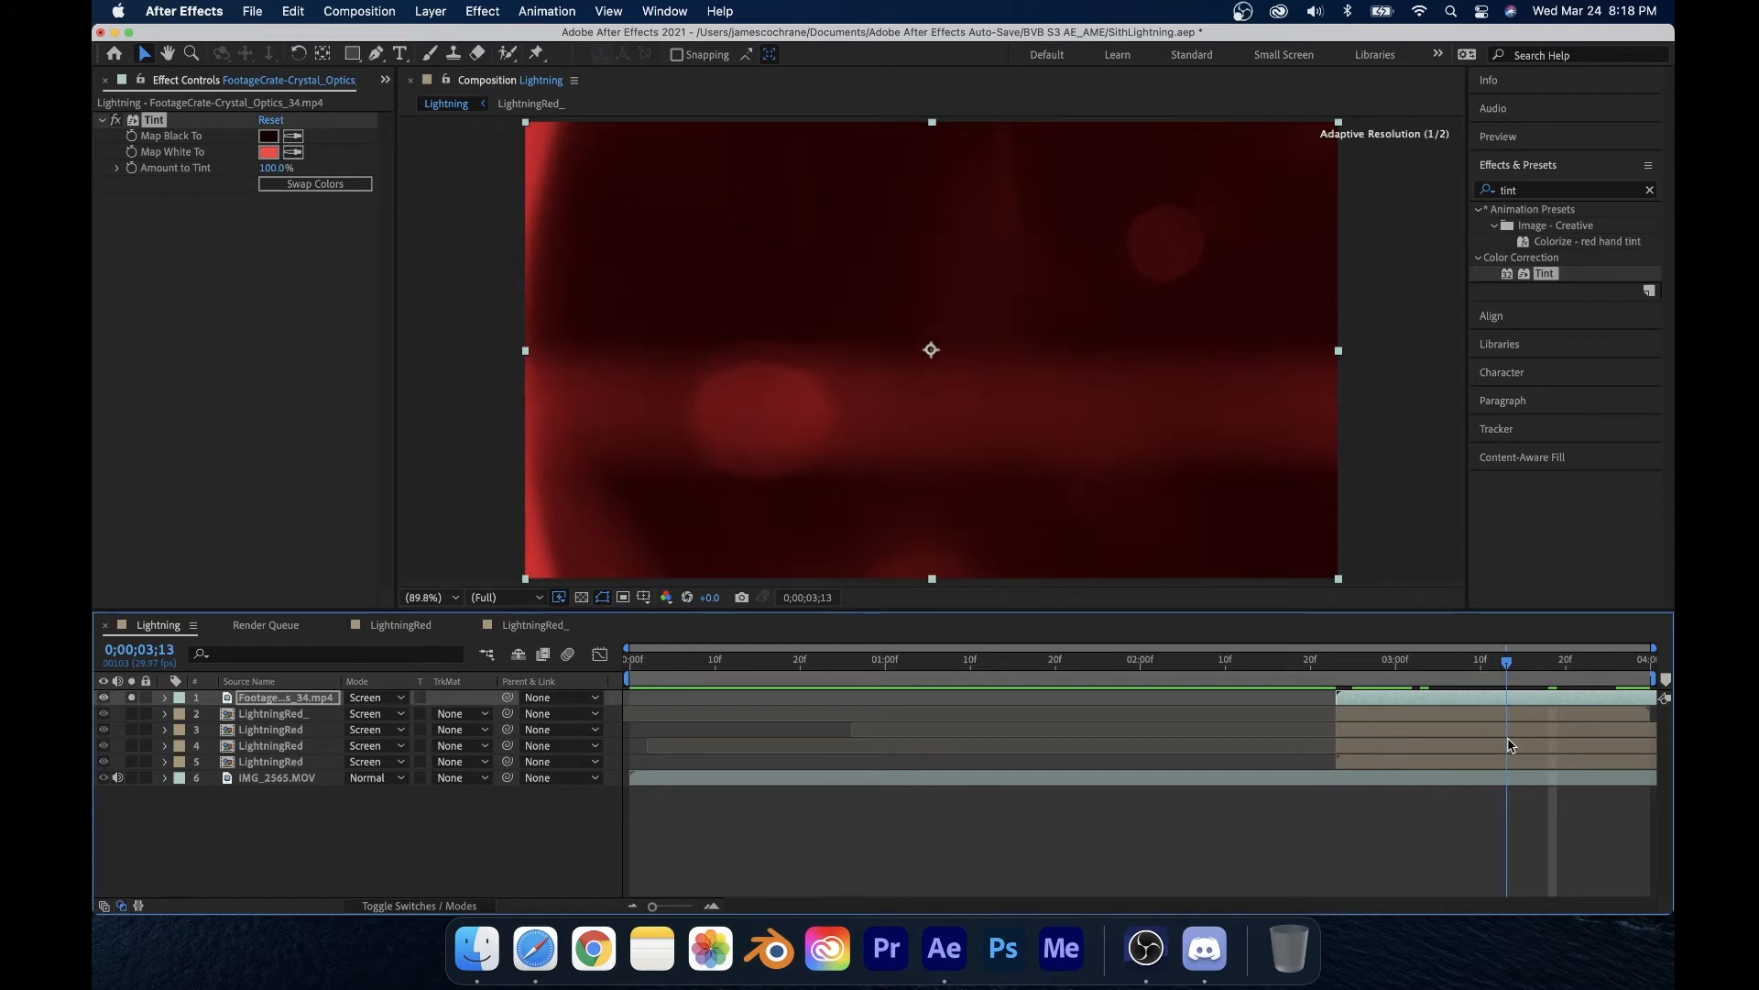
# Step: Keyframe the Crystal Optics layer's opacity from about 0% at 2;23 to 100% at 2;27
pyautogui.click(1367, 694)
pyautogui.moveTo(1364, 710); pyautogui.dragTo(1335, 686)
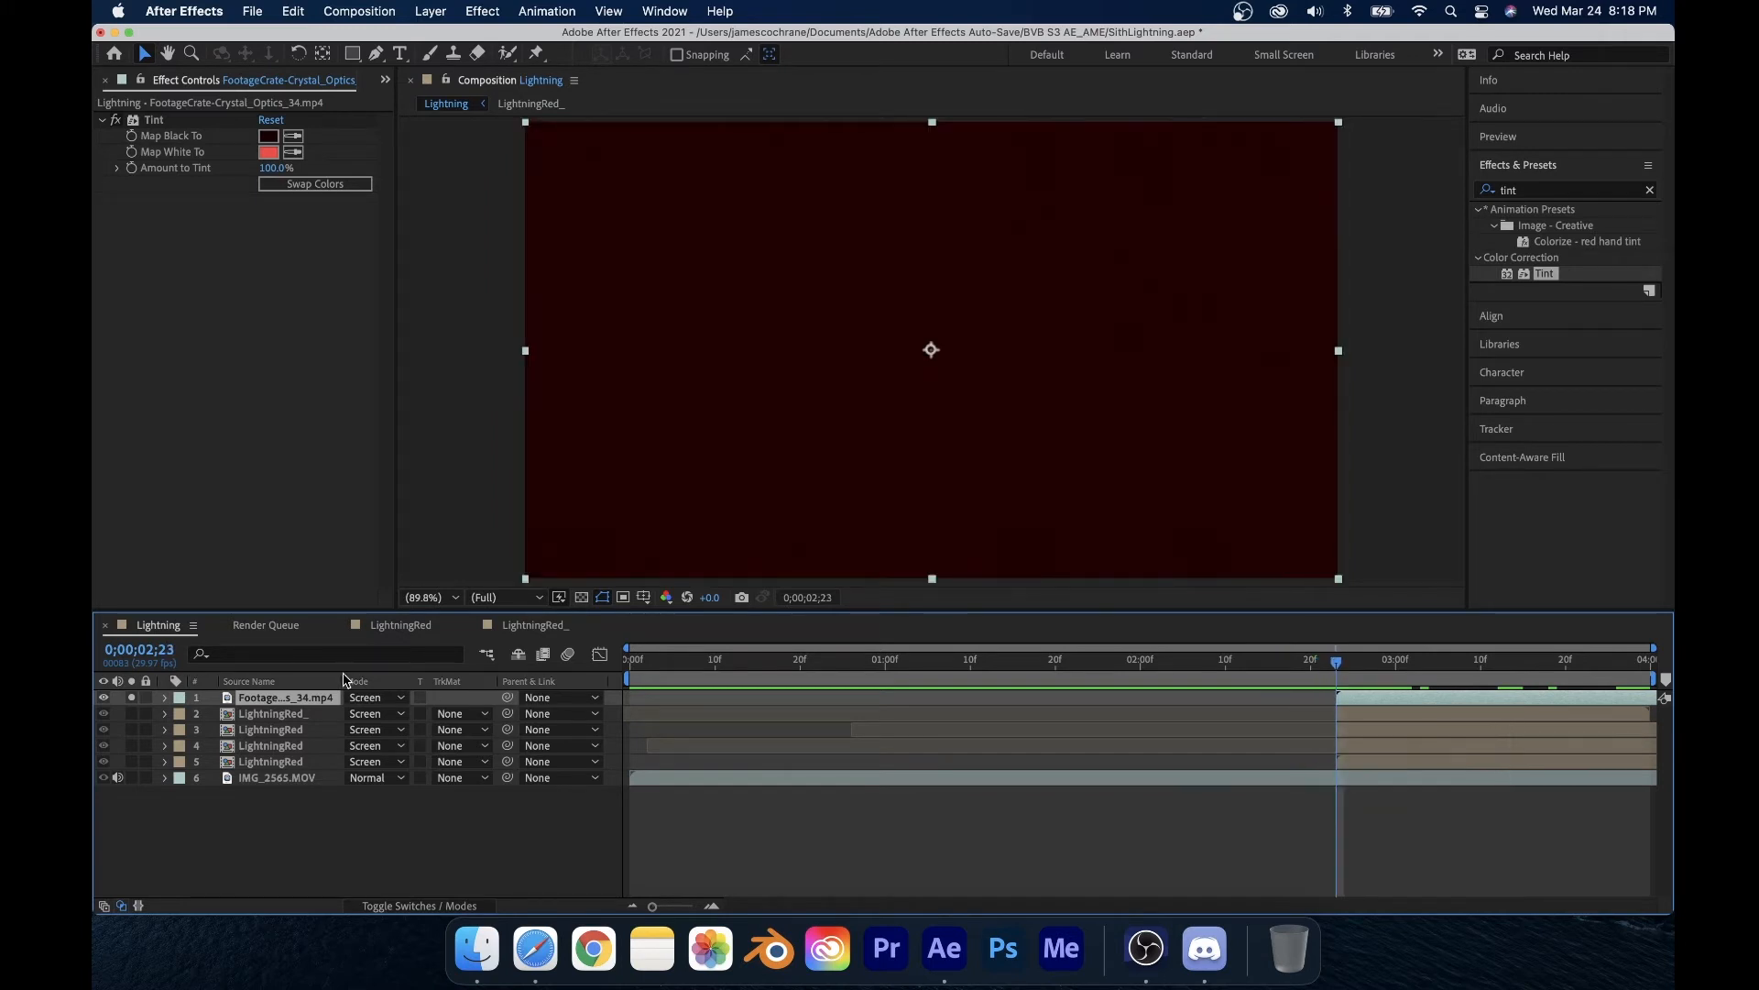
pyautogui.click(165, 698)
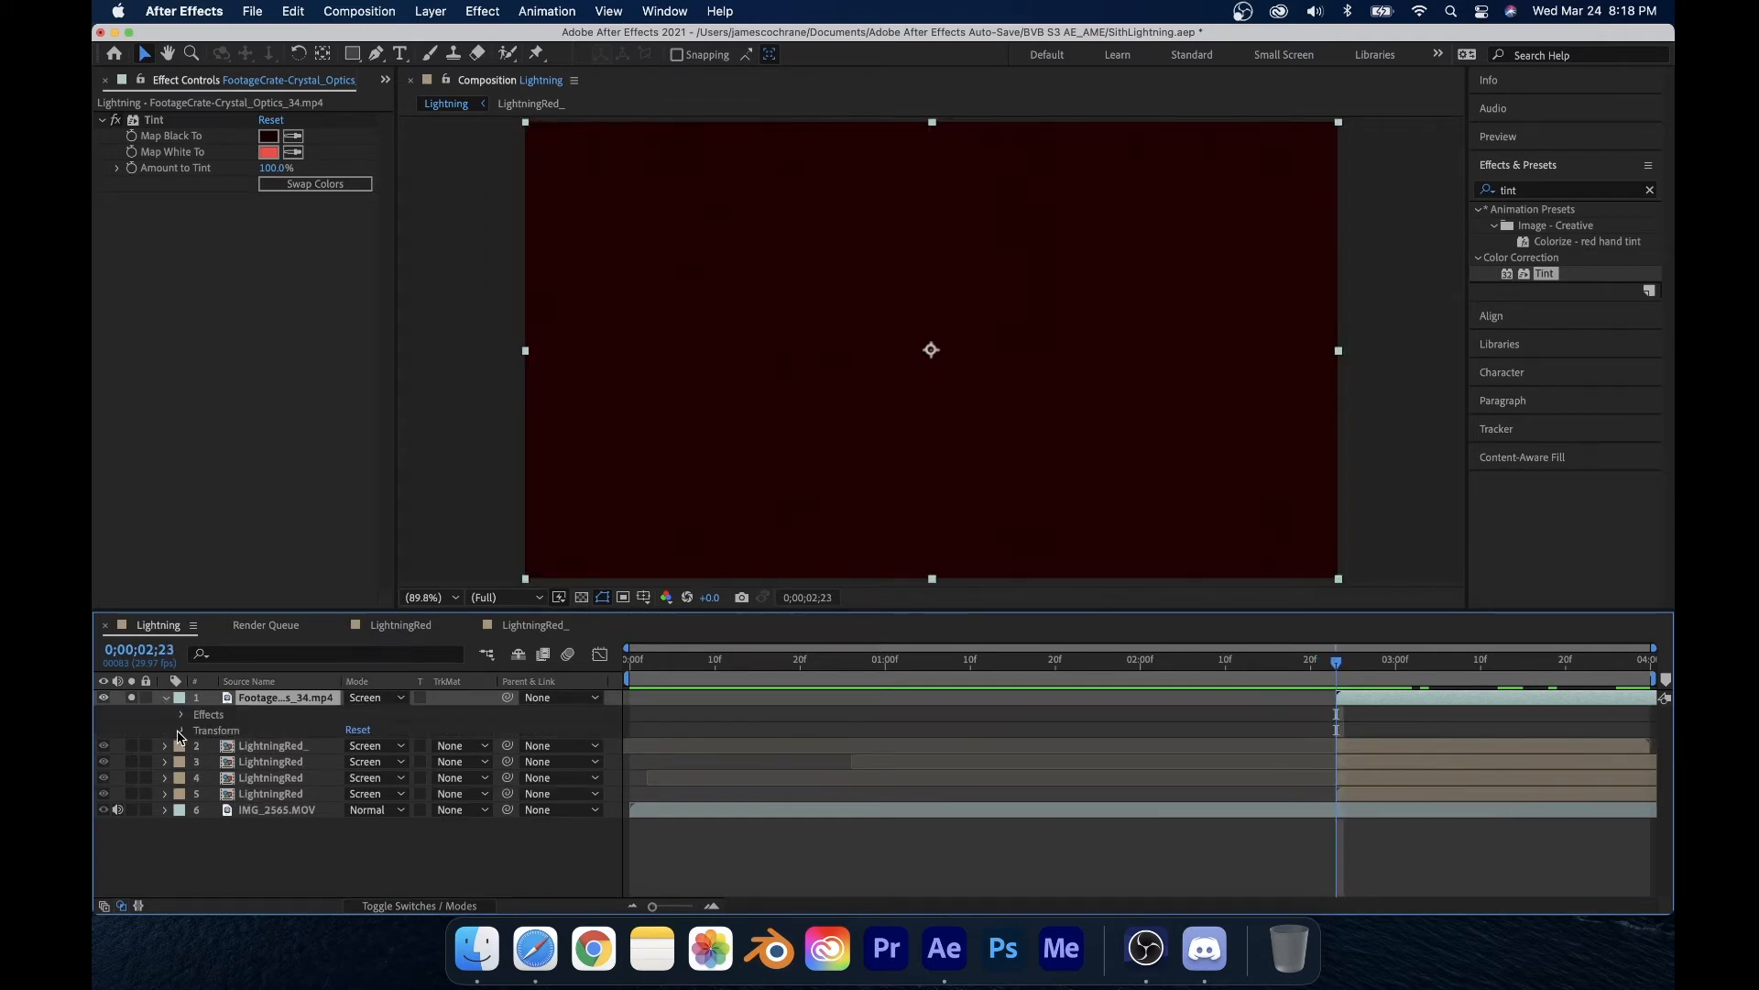
pyautogui.click(181, 736)
pyautogui.click(213, 811)
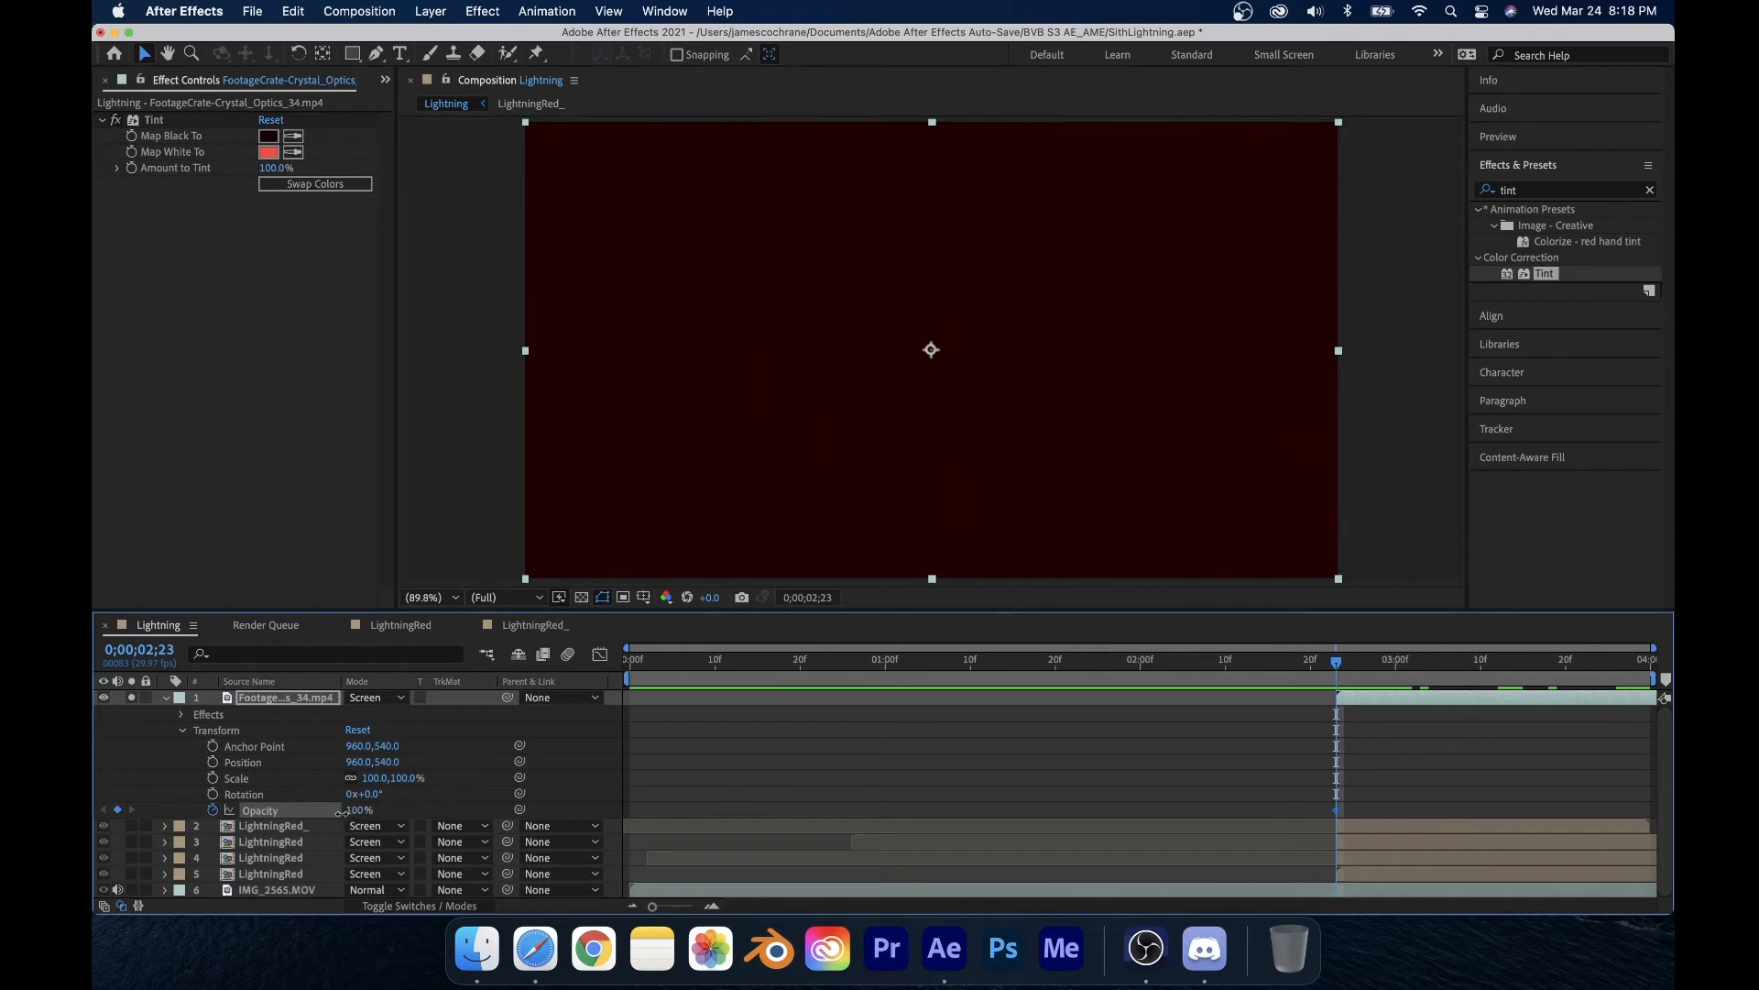
pyautogui.moveTo(340, 813); pyautogui.dragTo(109, 817)
pyautogui.press('super+Right')
pyautogui.press('super+Right')
pyautogui.press('super+Right')
pyautogui.press('super+Right')
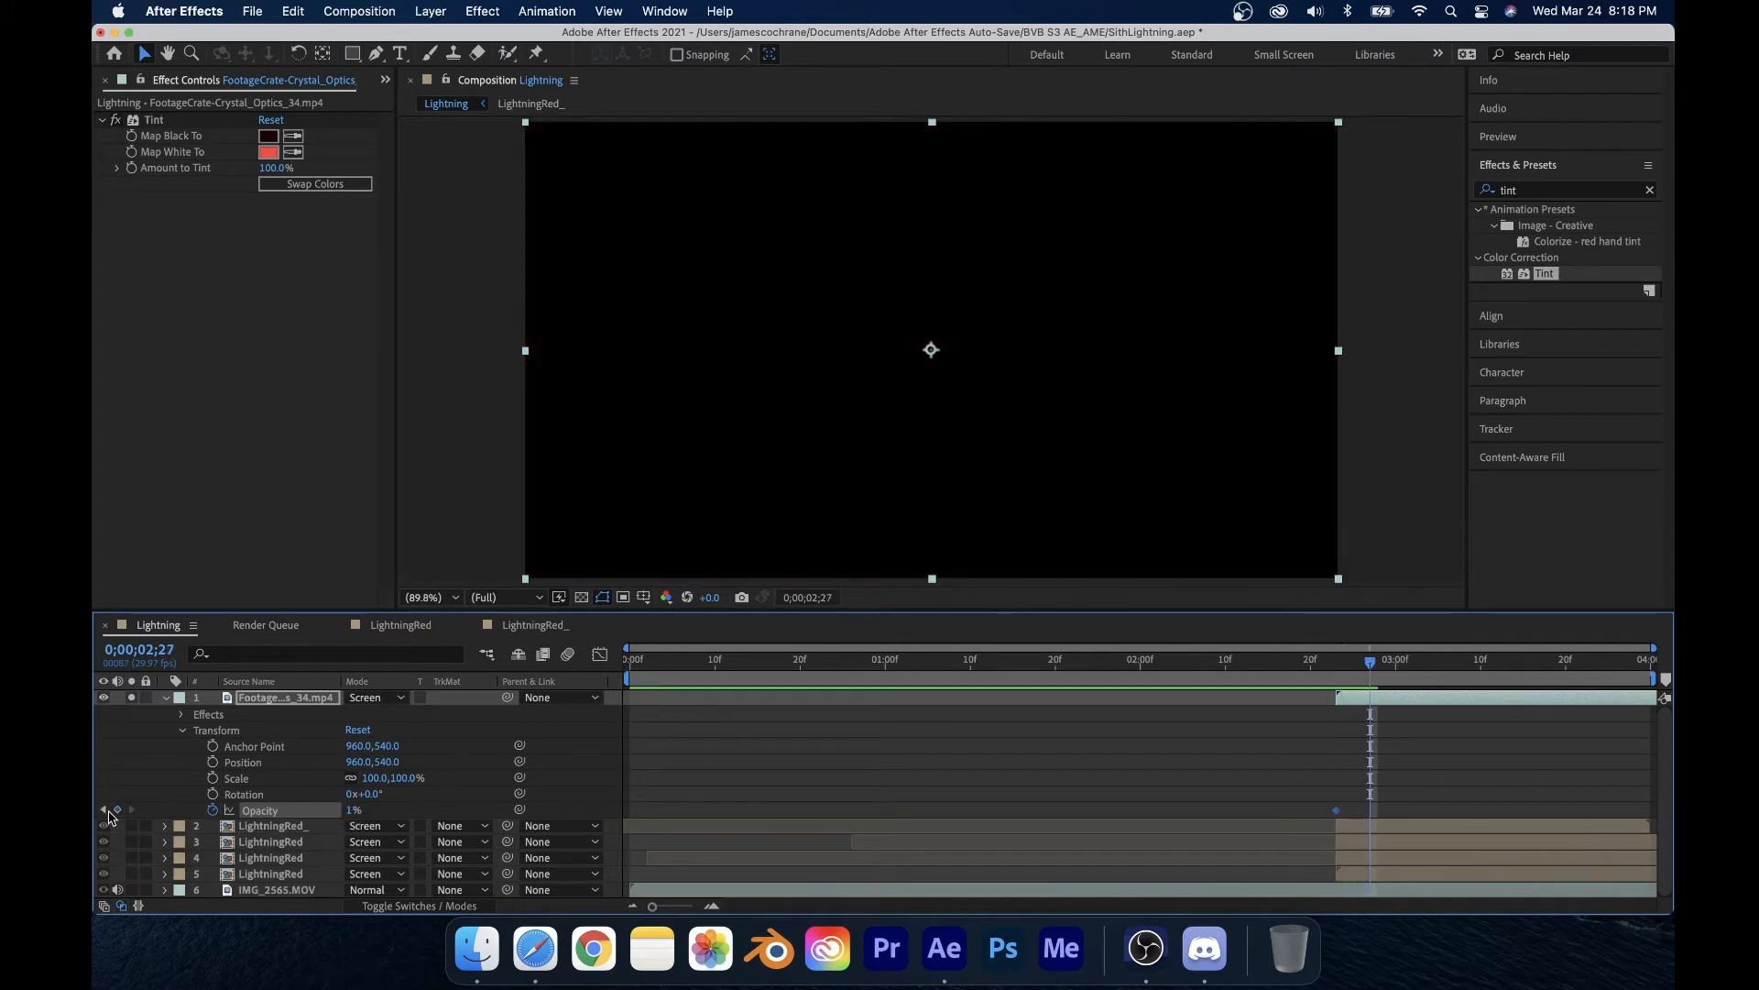
pyautogui.moveTo(352, 817); pyautogui.dragTo(579, 816)
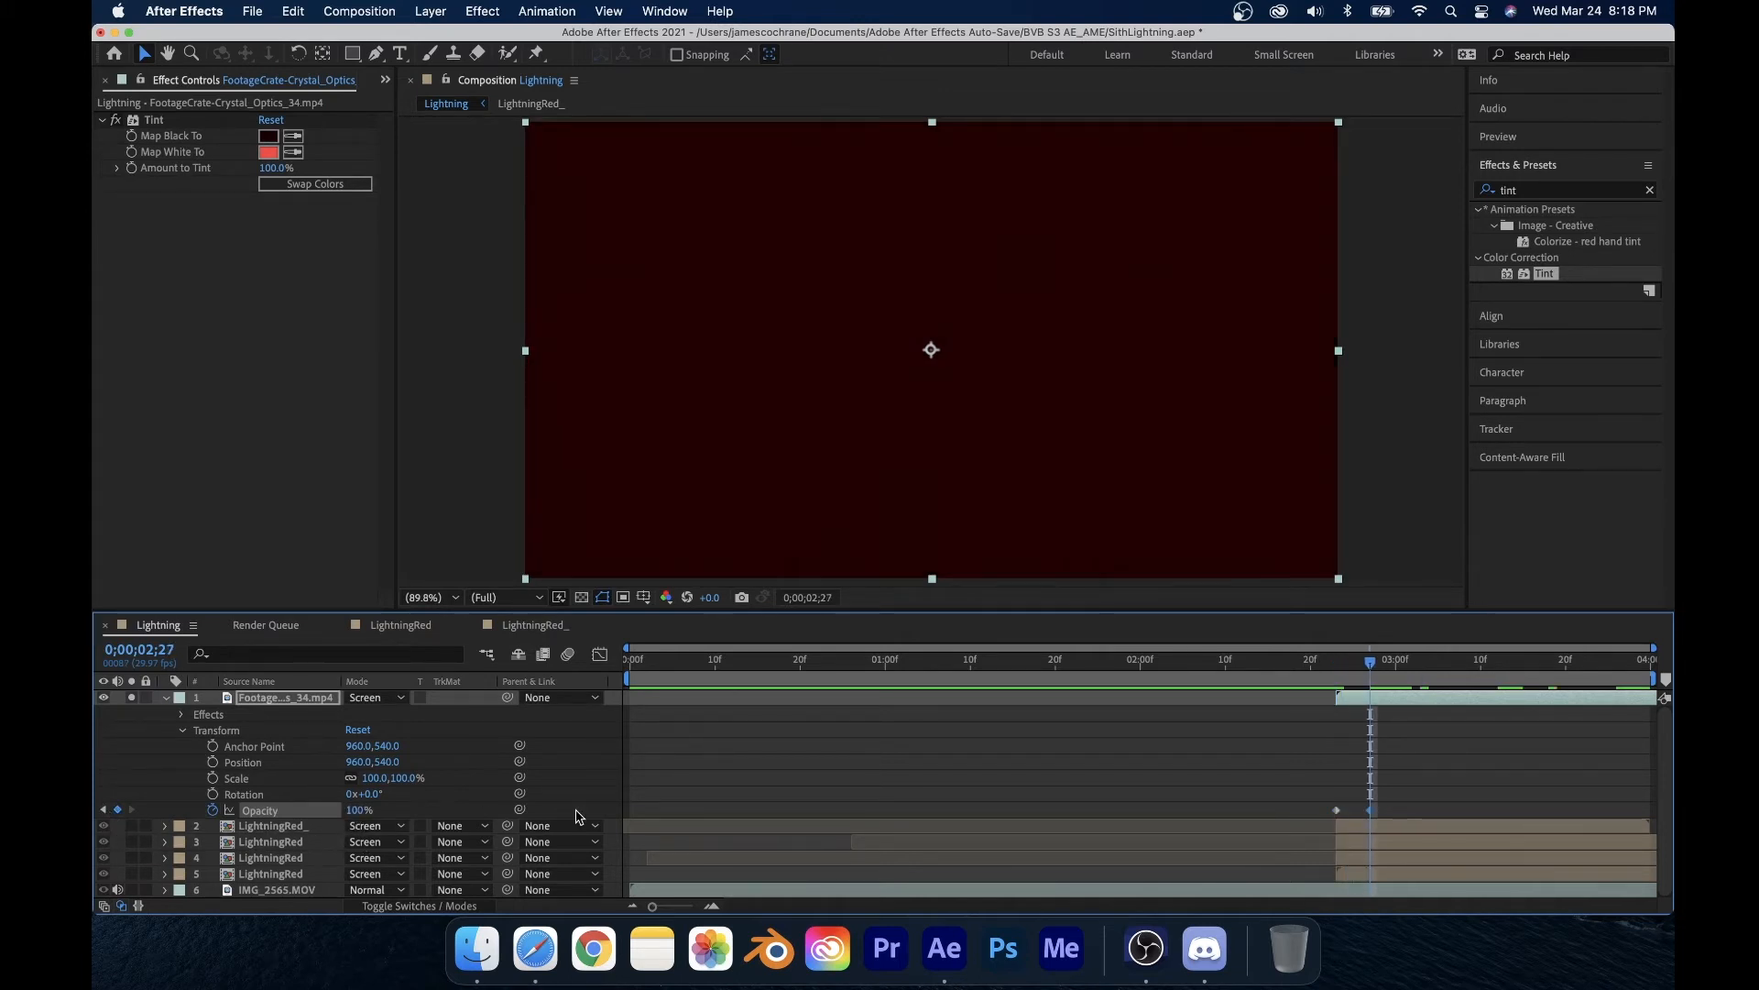
# Step: Step frame by frame through the Crystal Optics opacity fade-in to check it
pyautogui.press('super+Left')
pyautogui.press('super+Left')
pyautogui.press('super+Left')
pyautogui.press('super+Left')
pyautogui.press('super+Right')
pyautogui.press('super+Right')
pyautogui.press('super+Right')
pyautogui.press('super+Right')
pyautogui.press('super+Right')
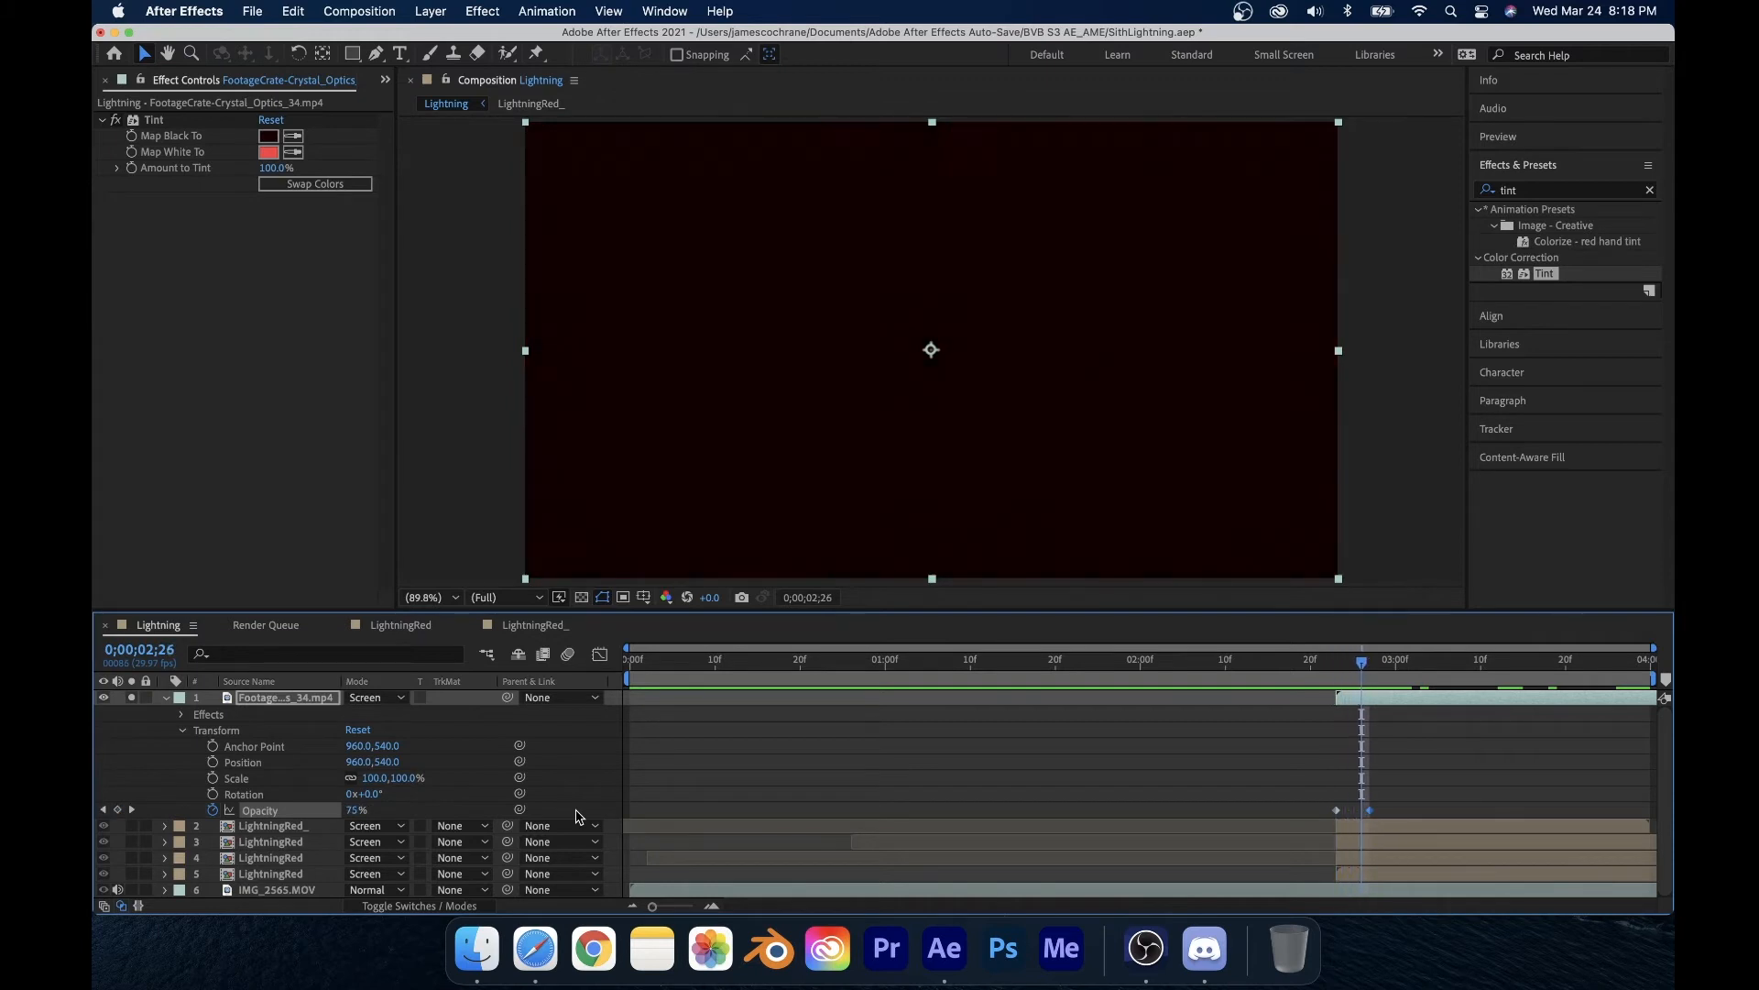
pyautogui.press('super+Right')
pyautogui.press('super+Right')
pyautogui.press('super+Right')
pyautogui.press('super+Right')
pyautogui.press('super+Right')
pyautogui.press('super+Right')
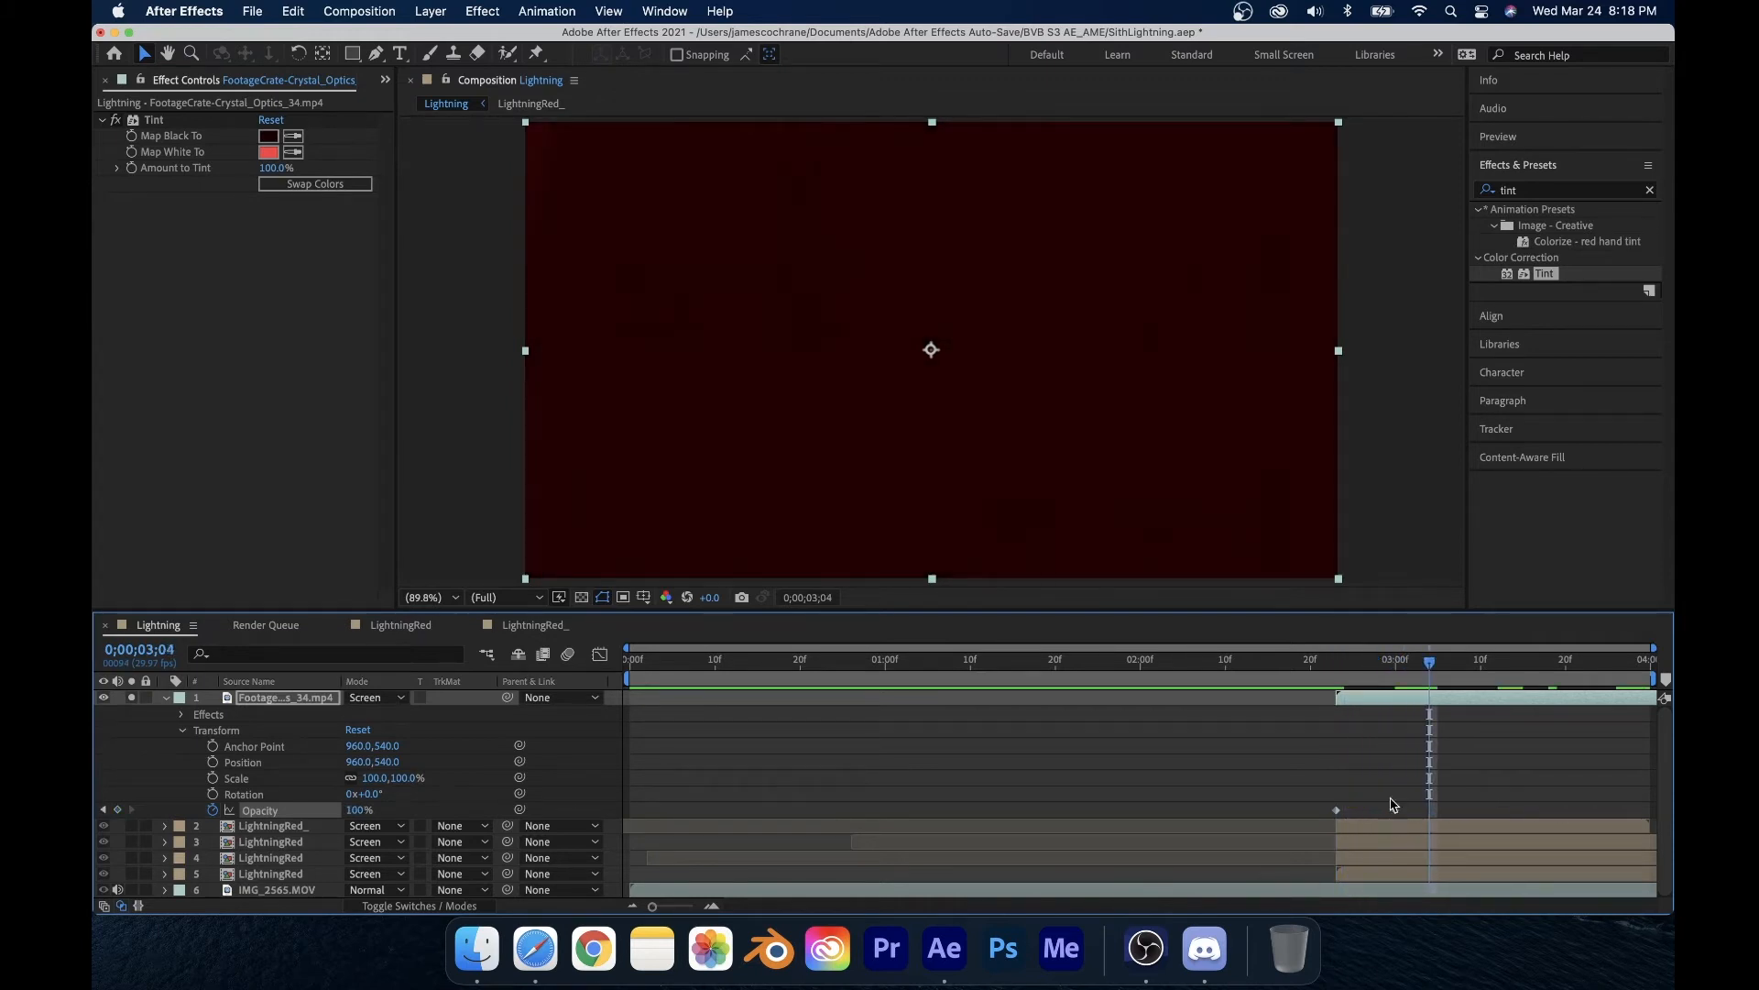
pyautogui.moveTo(1377, 672); pyautogui.dragTo(1409, 689)
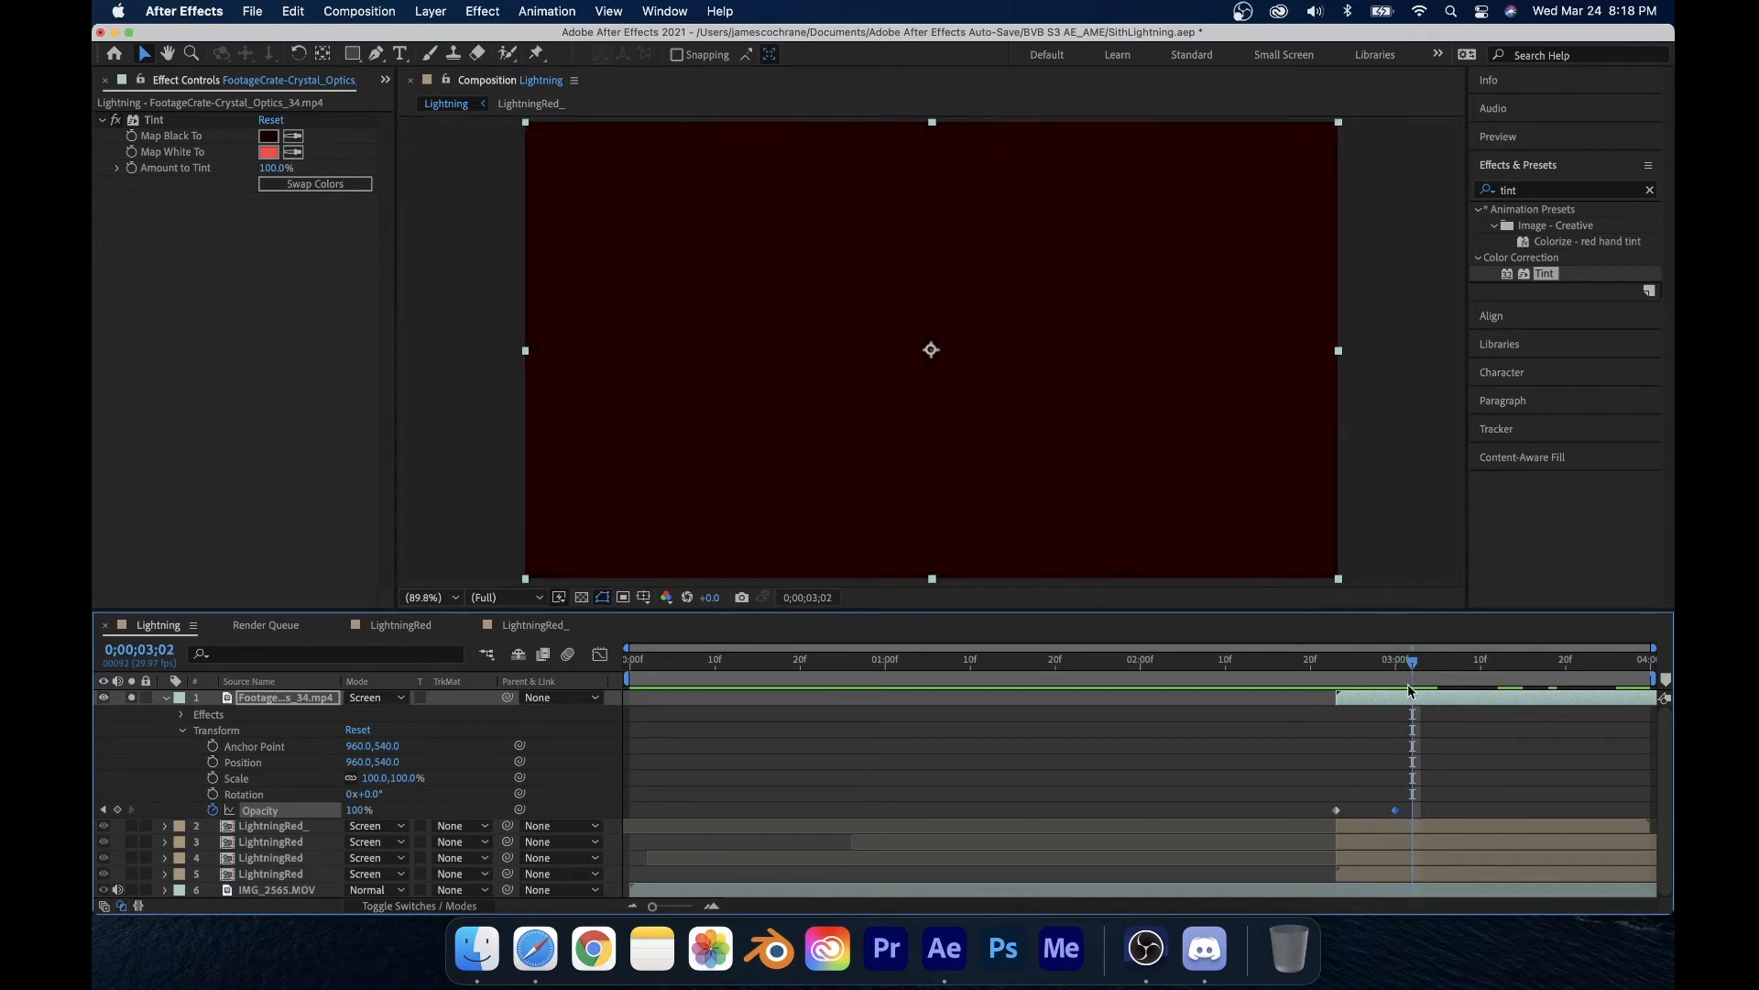
# Step: Unsolo the Crystal Optics layer, scrub through the composite, and collapse the layer's properties
pyautogui.click(132, 698)
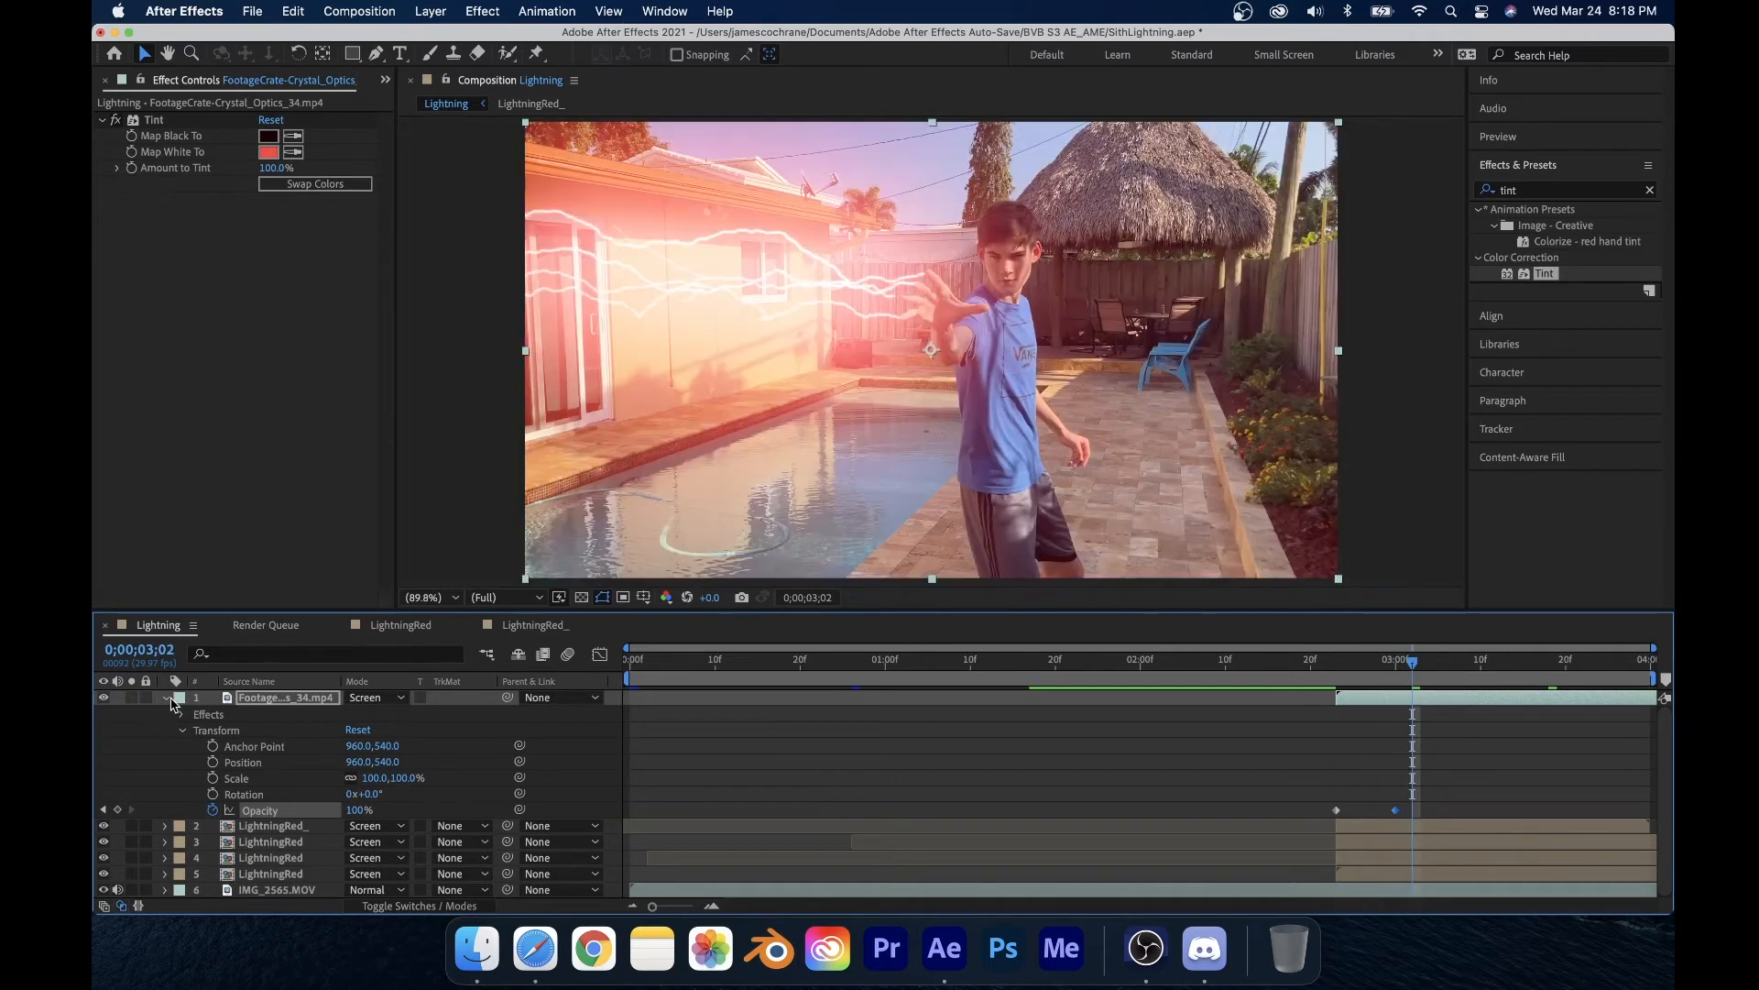
pyautogui.moveTo(1362, 665); pyautogui.dragTo(1500, 698)
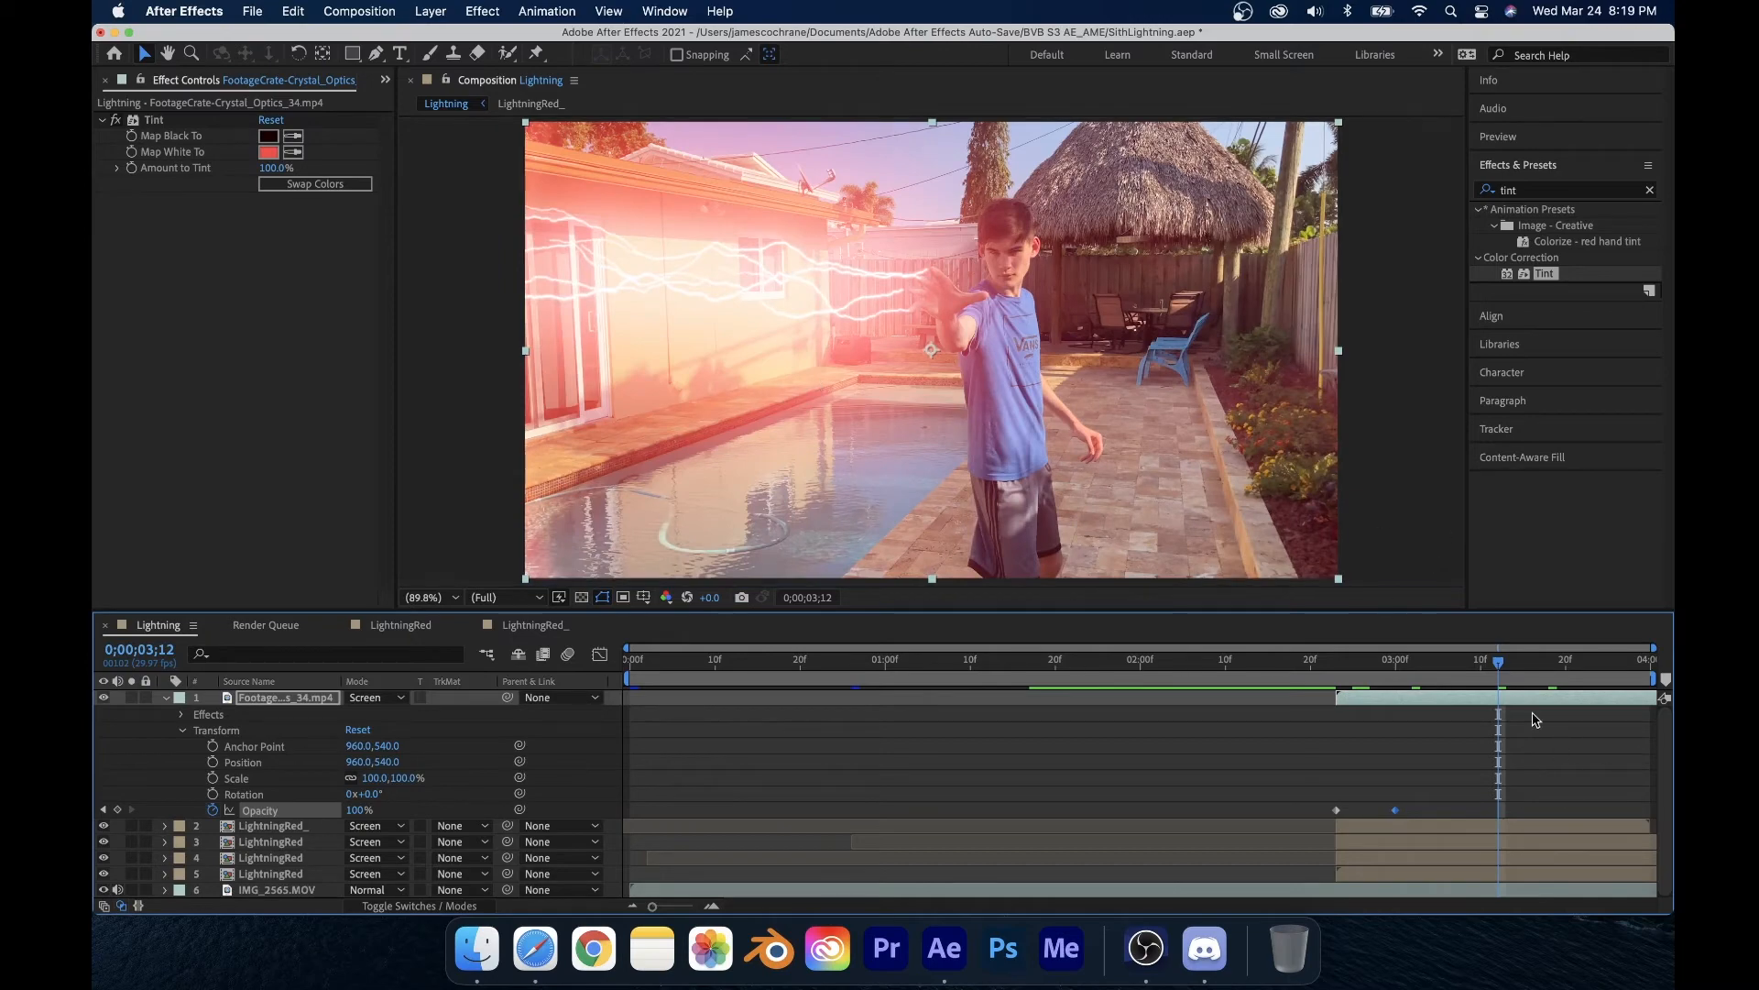
pyautogui.moveTo(1528, 670); pyautogui.dragTo(1530, 706)
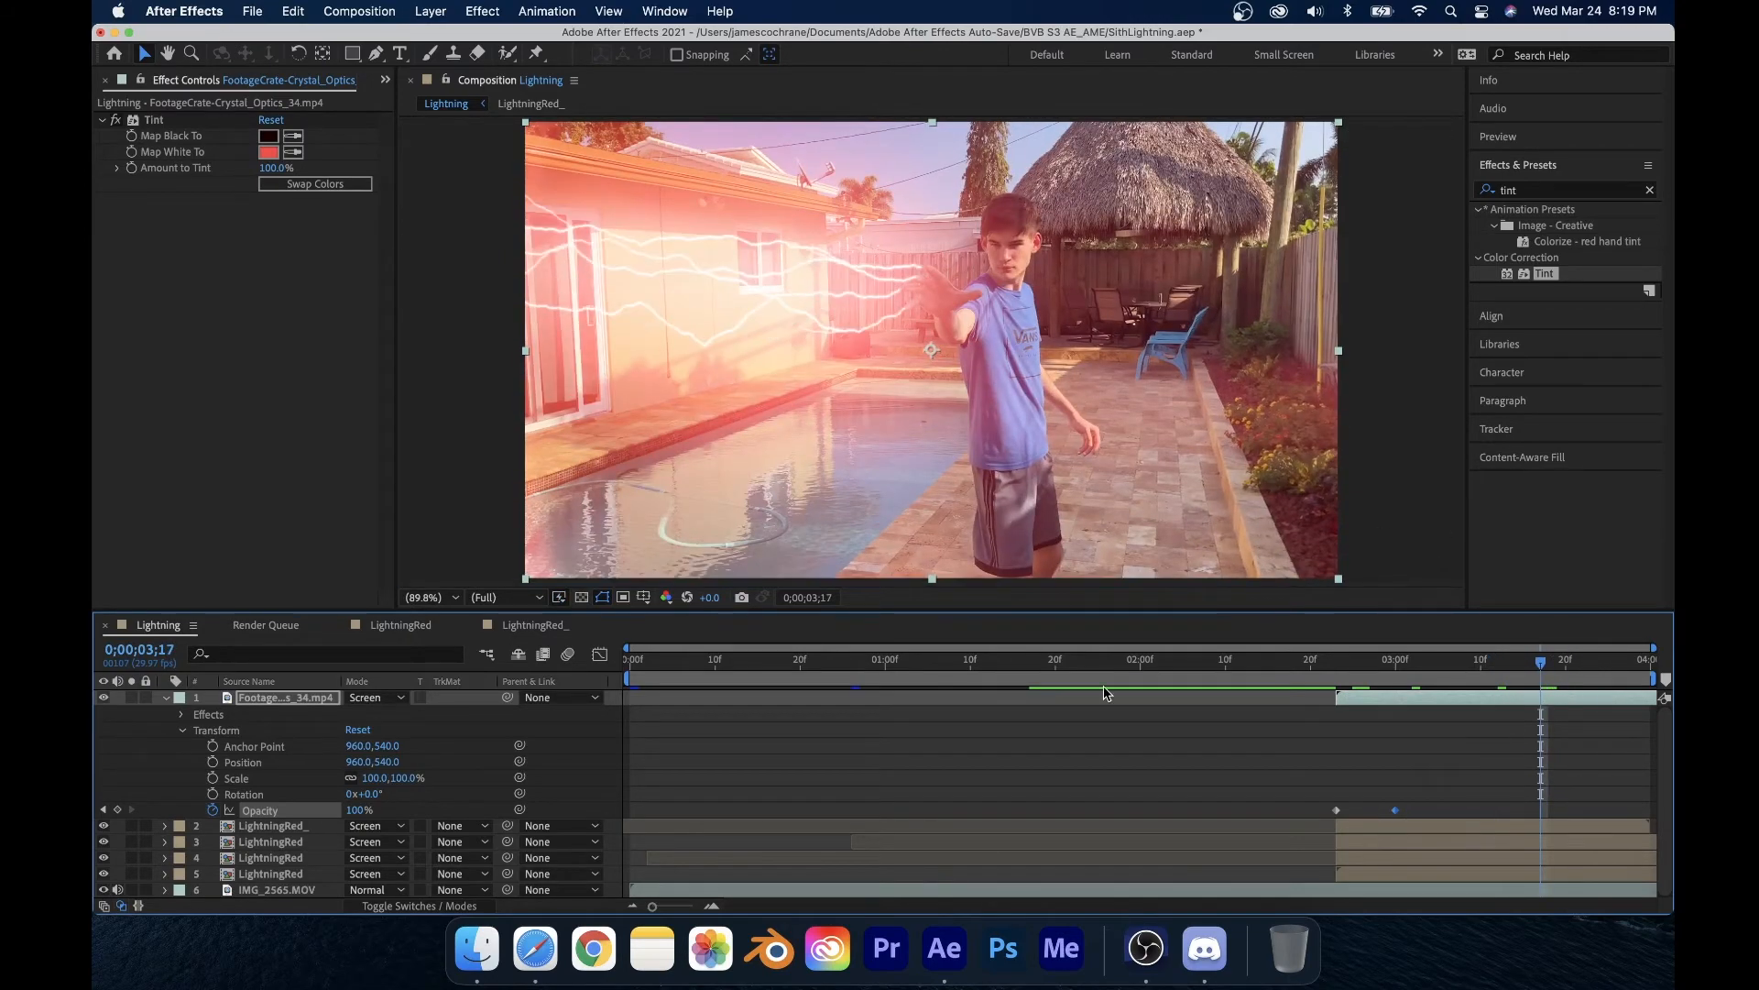
pyautogui.click(165, 698)
pyautogui.click(264, 813)
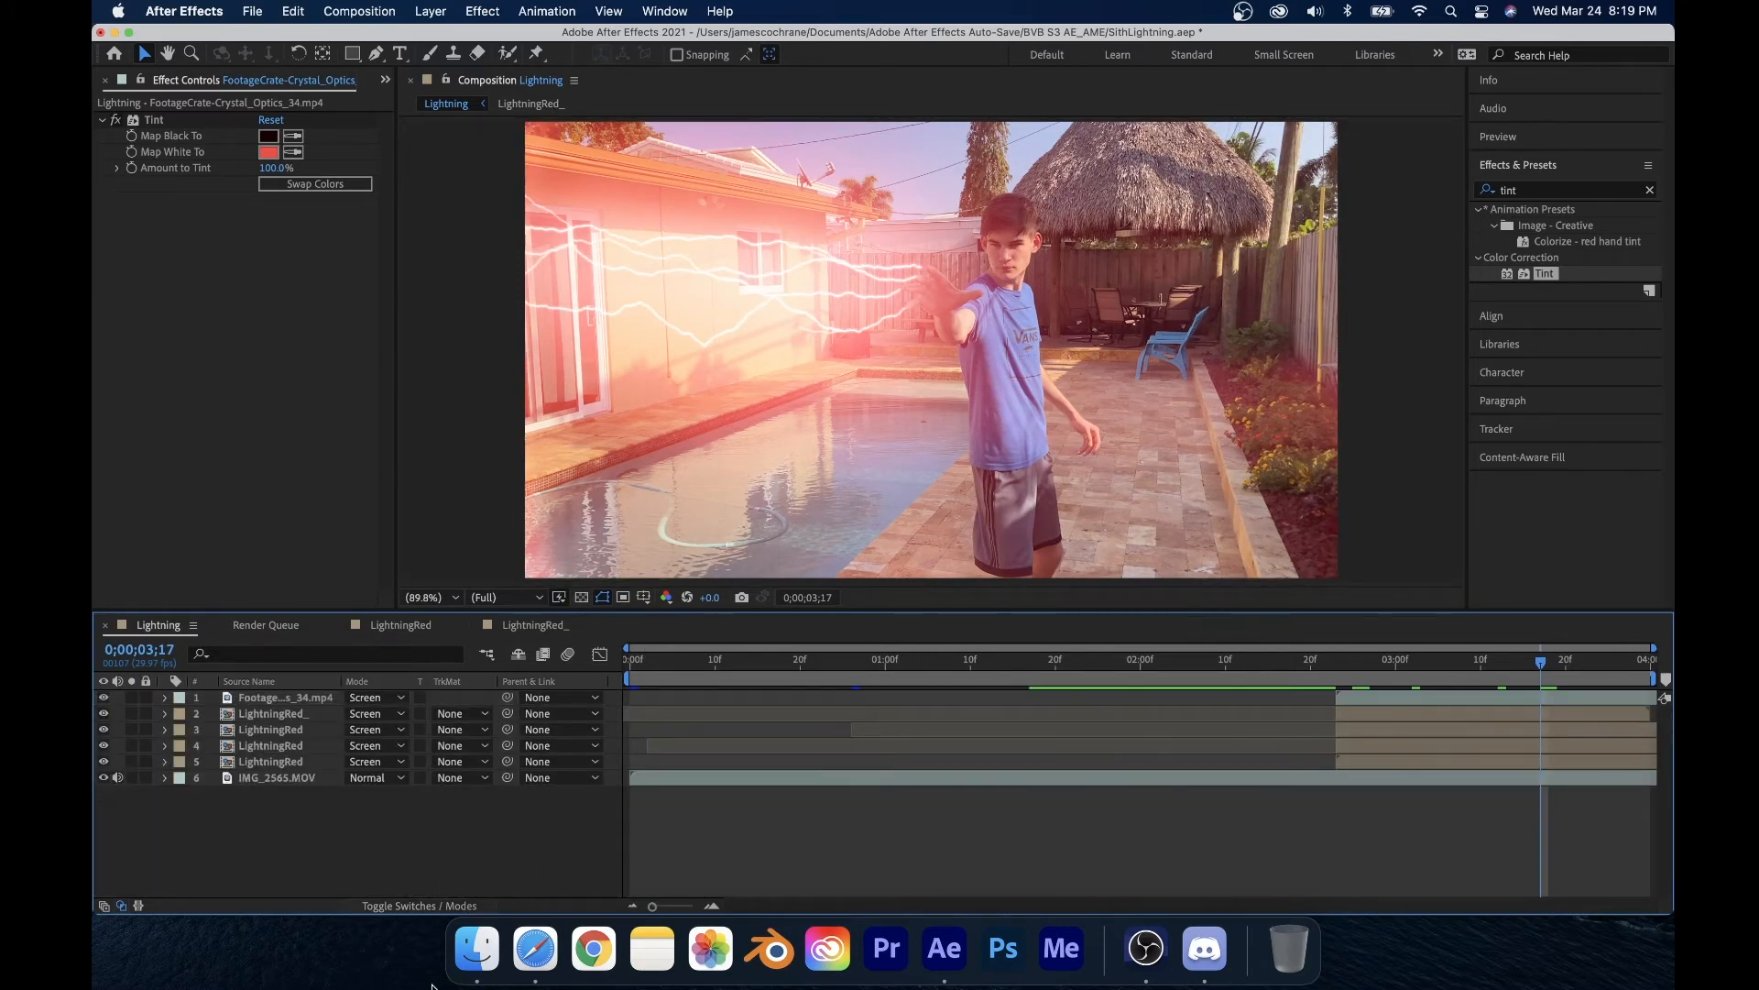
# Step: Import New Dirt on lens.jpg from the ProductionCrate Assets folder in Finder into the composition as the top layer
pyautogui.click(477, 949)
pyautogui.scroll(5, 1045, 404)
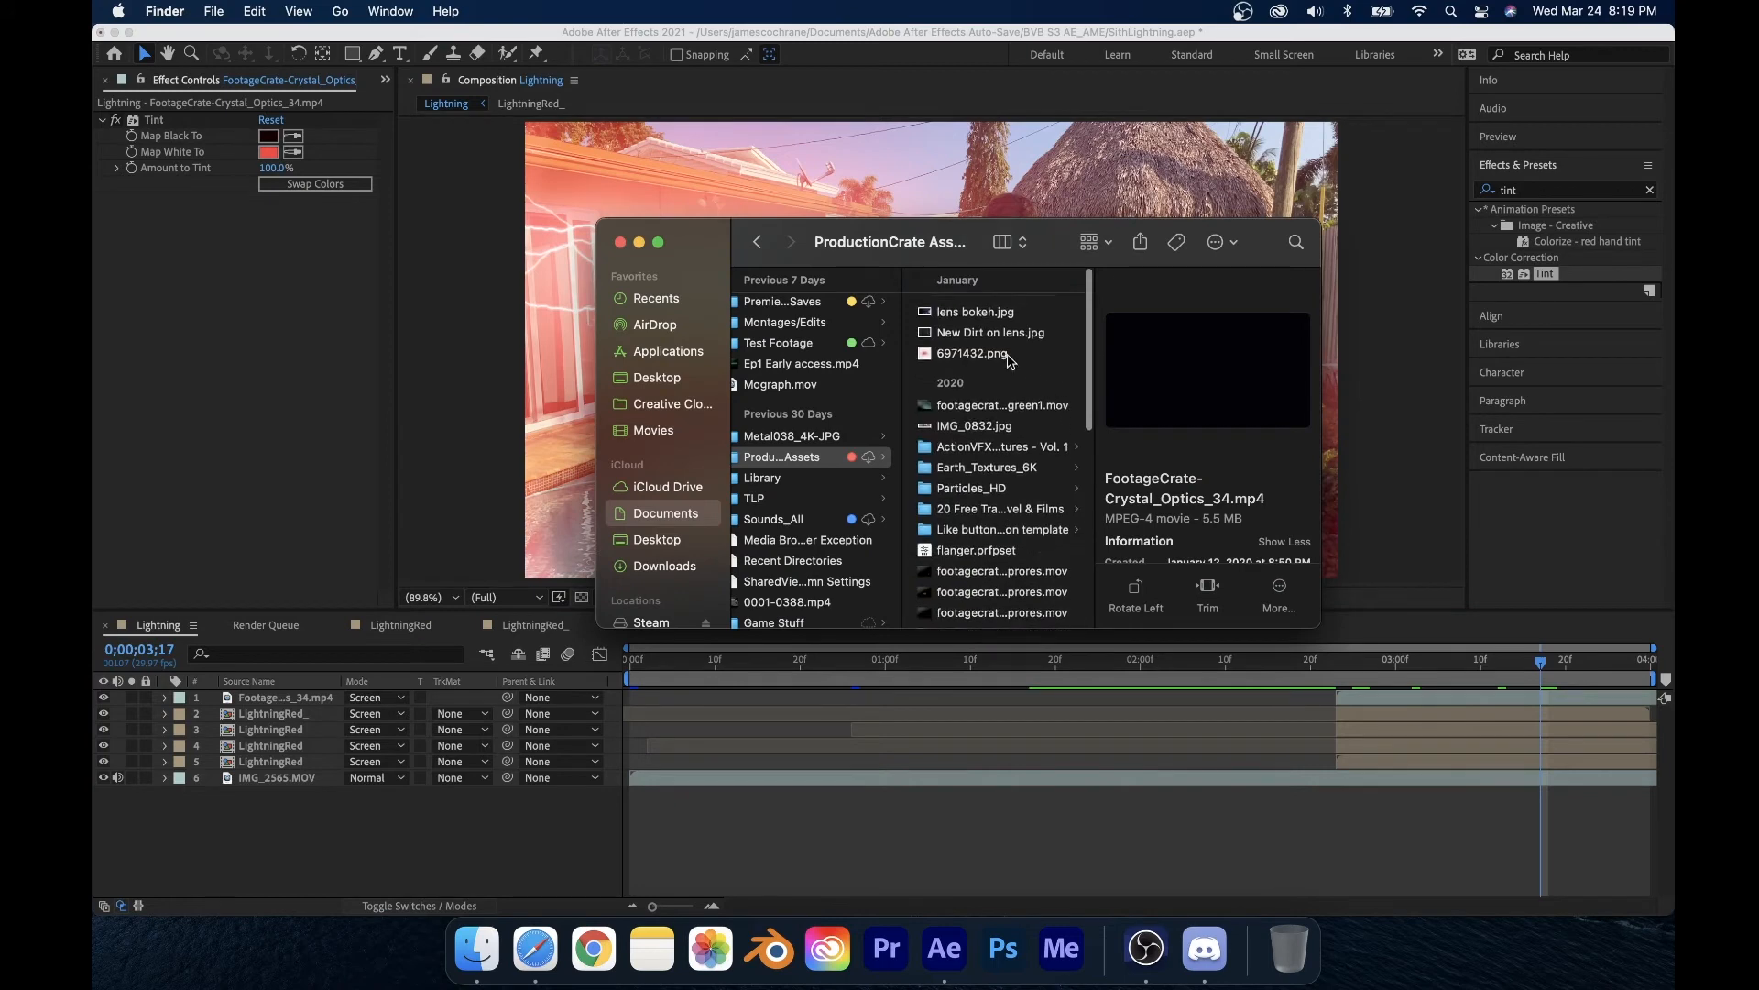
pyautogui.click(1010, 358)
pyautogui.click(999, 329)
pyautogui.click(992, 308)
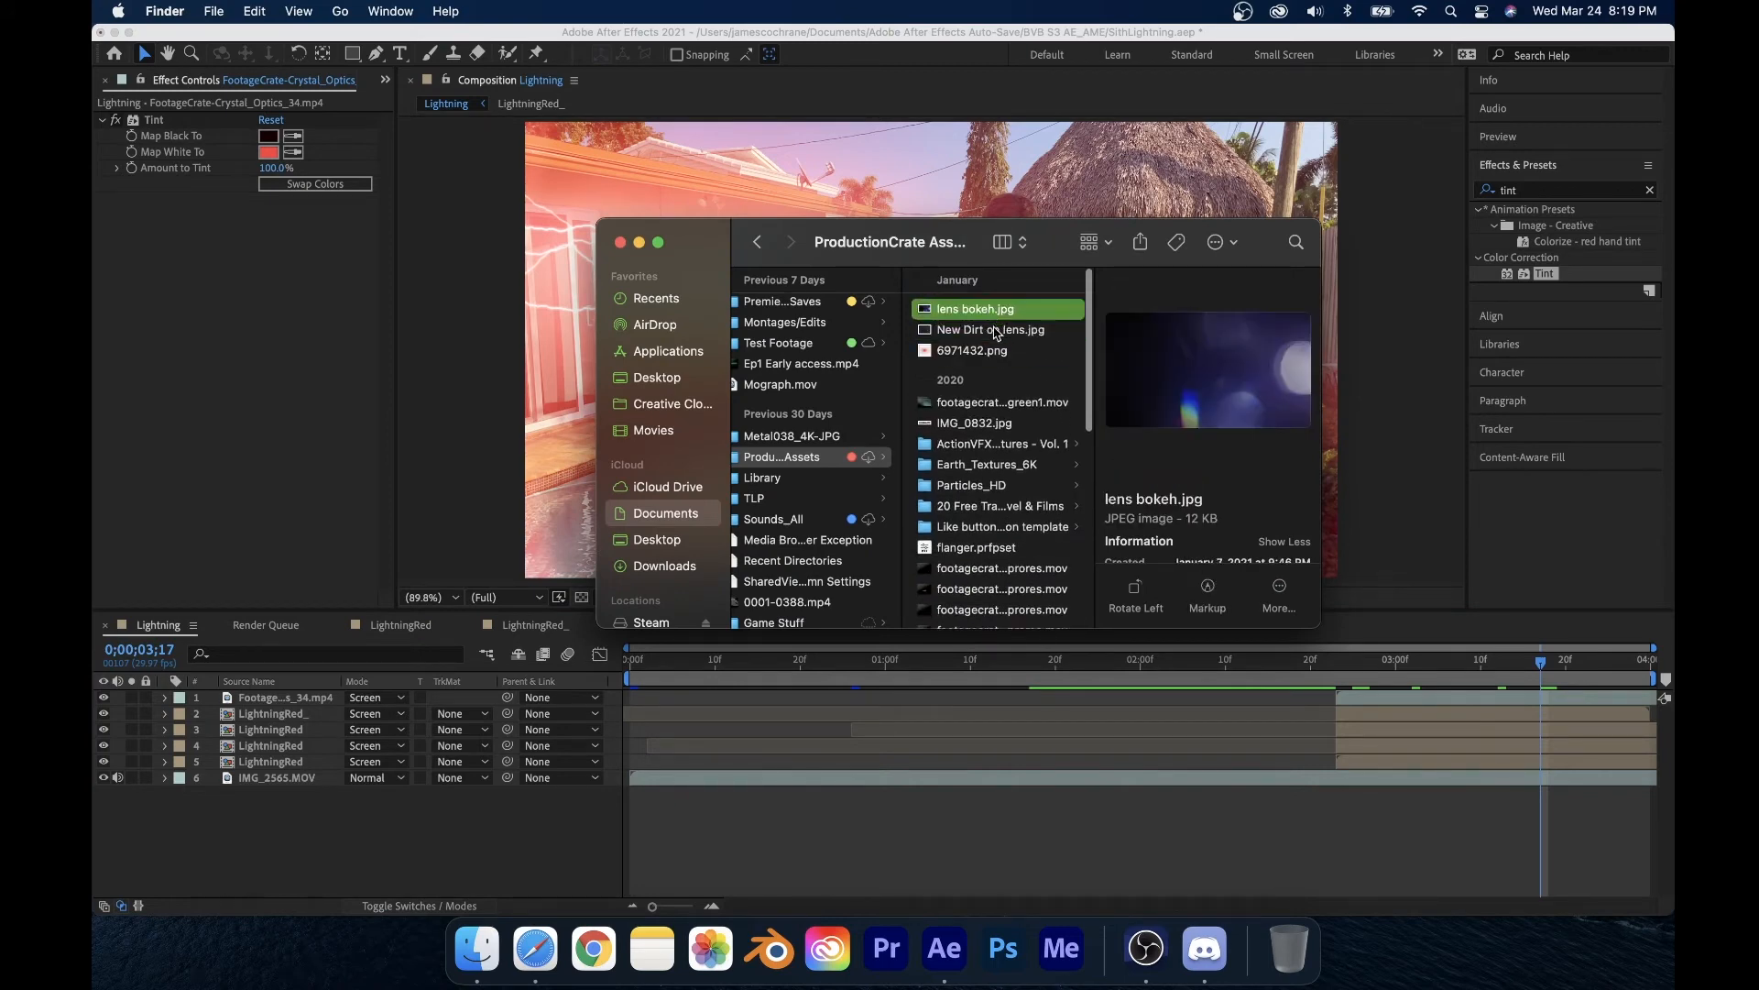
pyautogui.click(993, 326)
pyautogui.moveTo(993, 326); pyautogui.dragTo(269, 840)
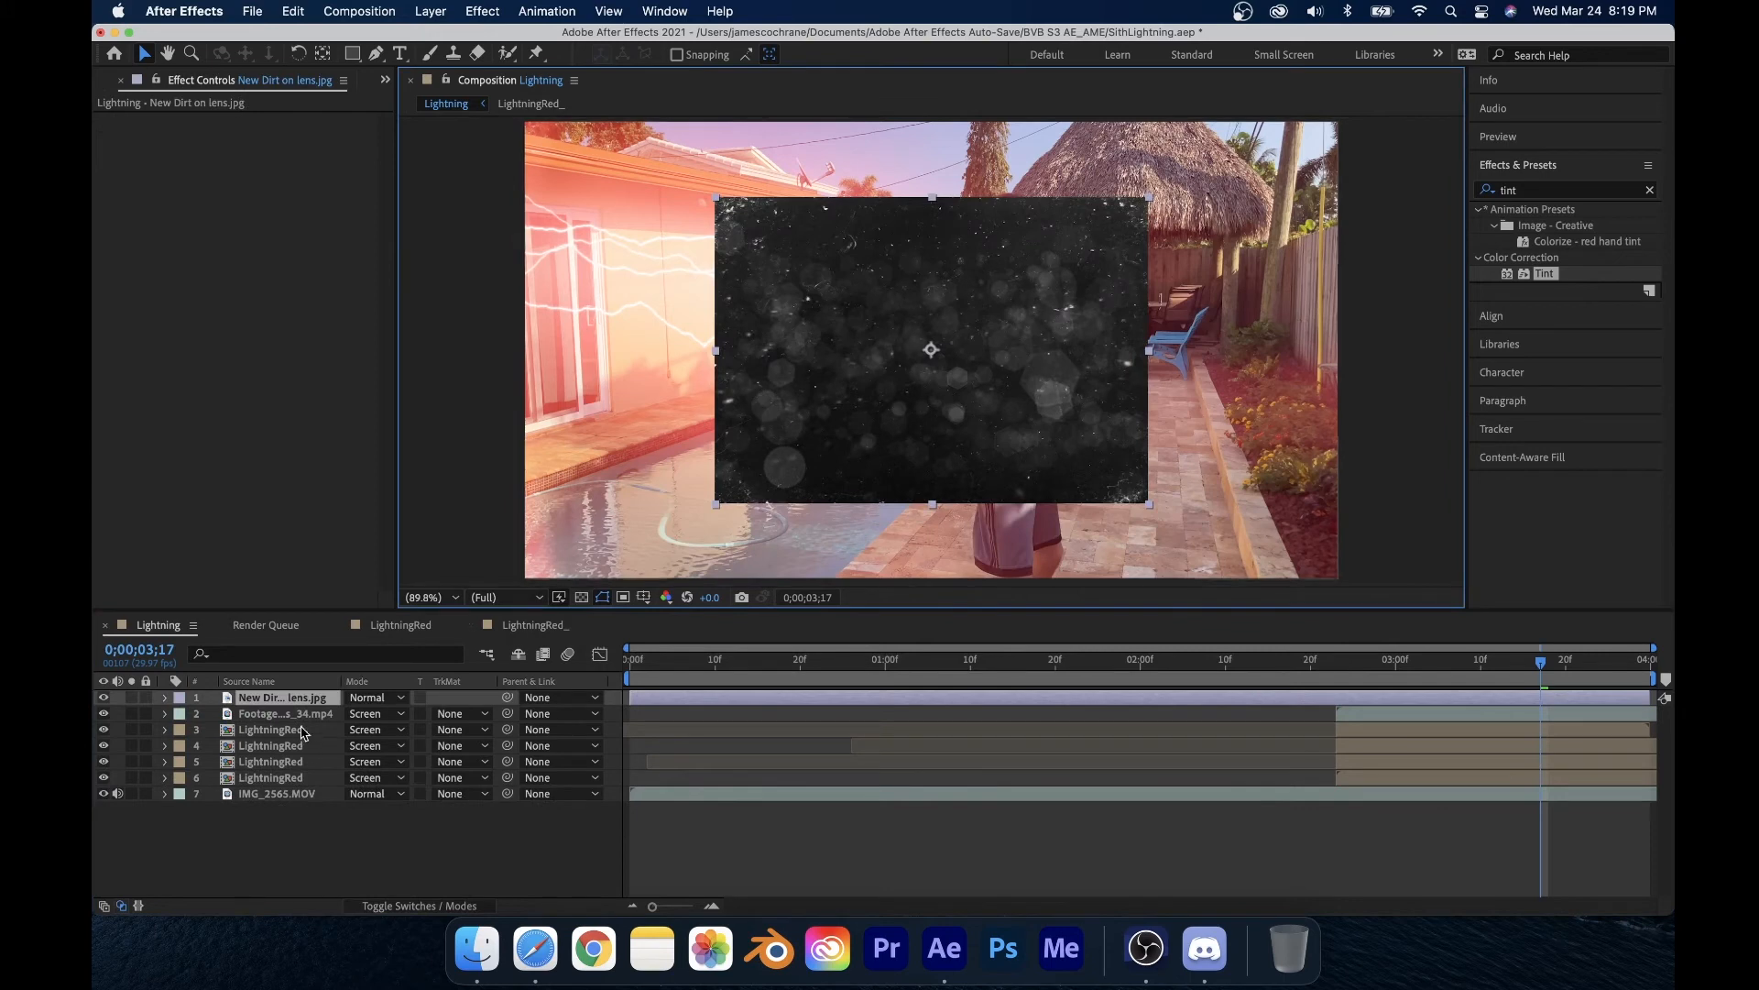
# Step: Scale the dirt layer to 190% and set its blend mode to Screen
pyautogui.press('s')
pyautogui.moveTo(384, 714); pyautogui.dragTo(460, 713)
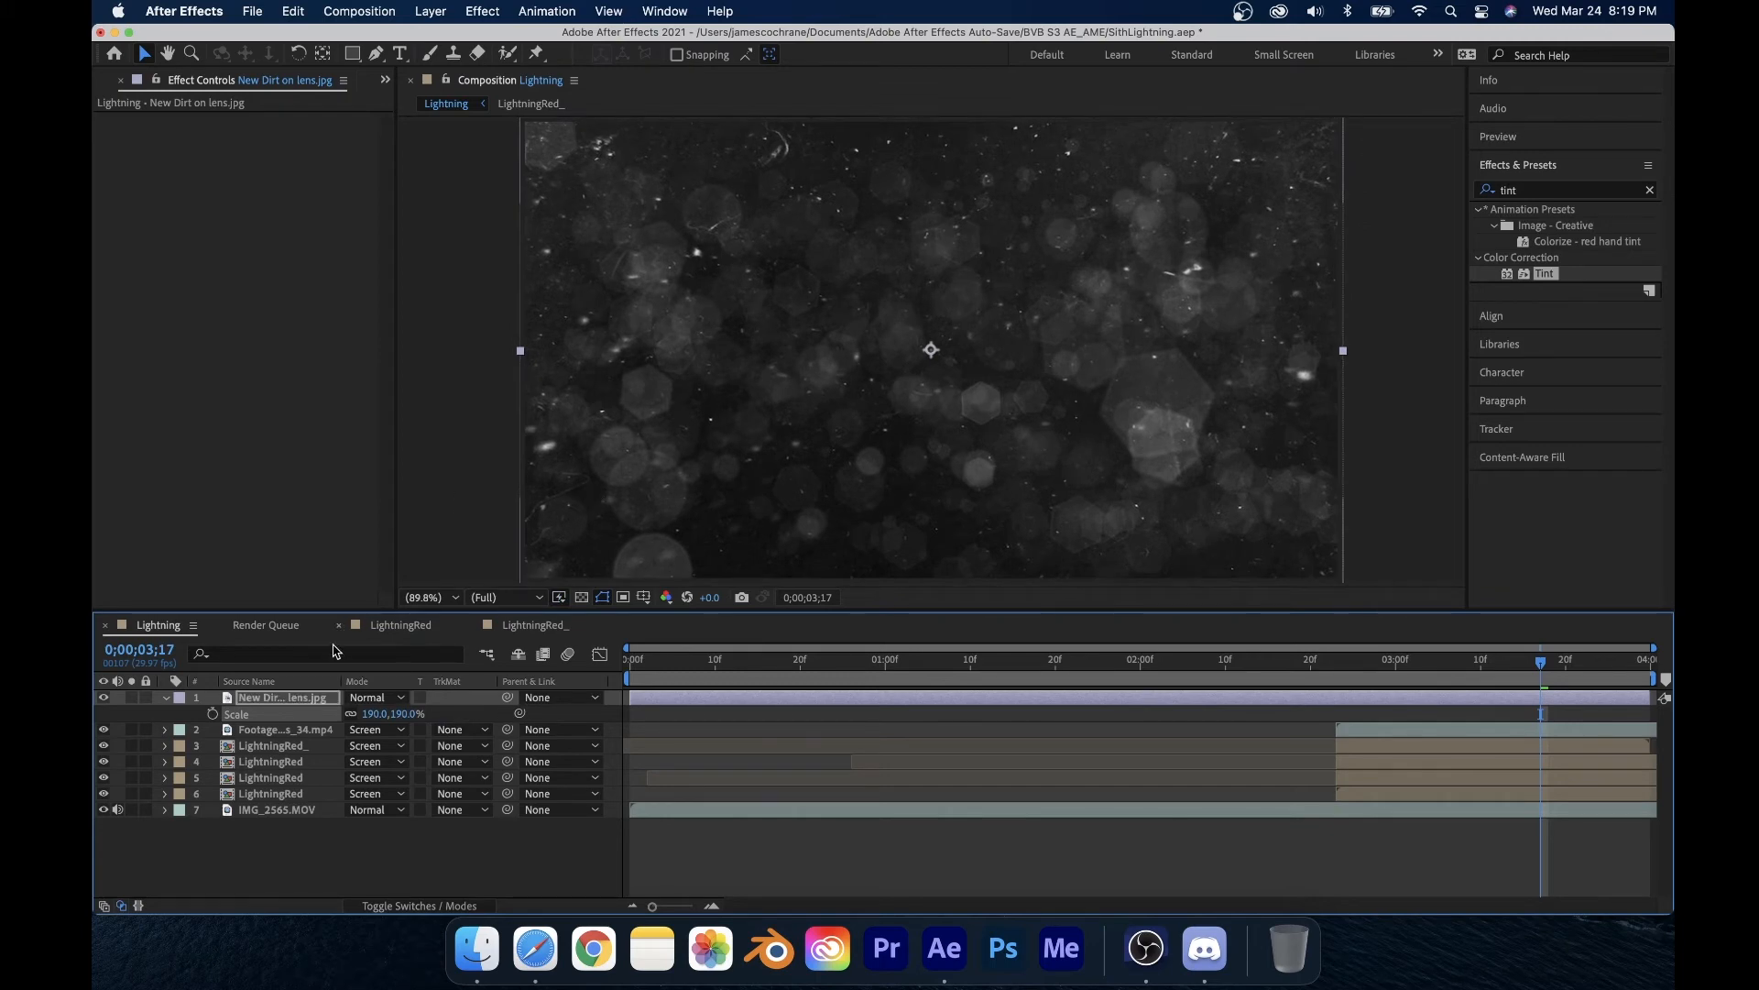
pyautogui.click(381, 699)
pyautogui.click(424, 303)
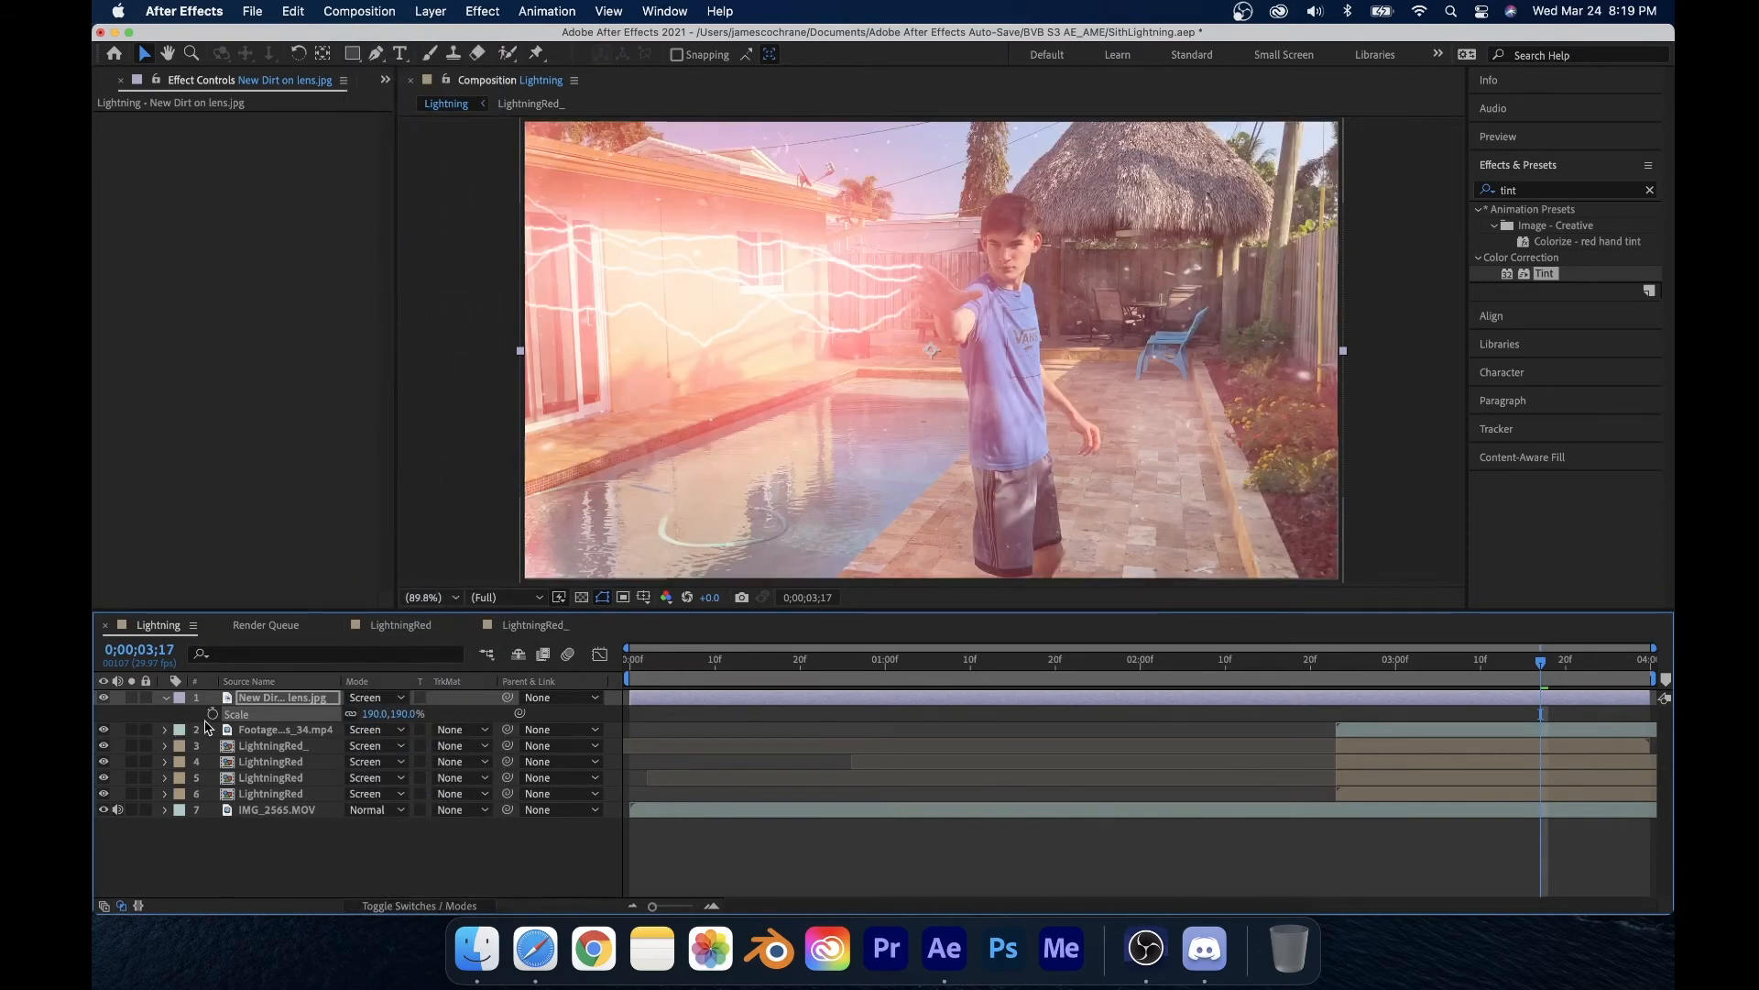
# Step: Lower the dirt layer's opacity to 43%
pyautogui.click(166, 698)
pyautogui.click(165, 698)
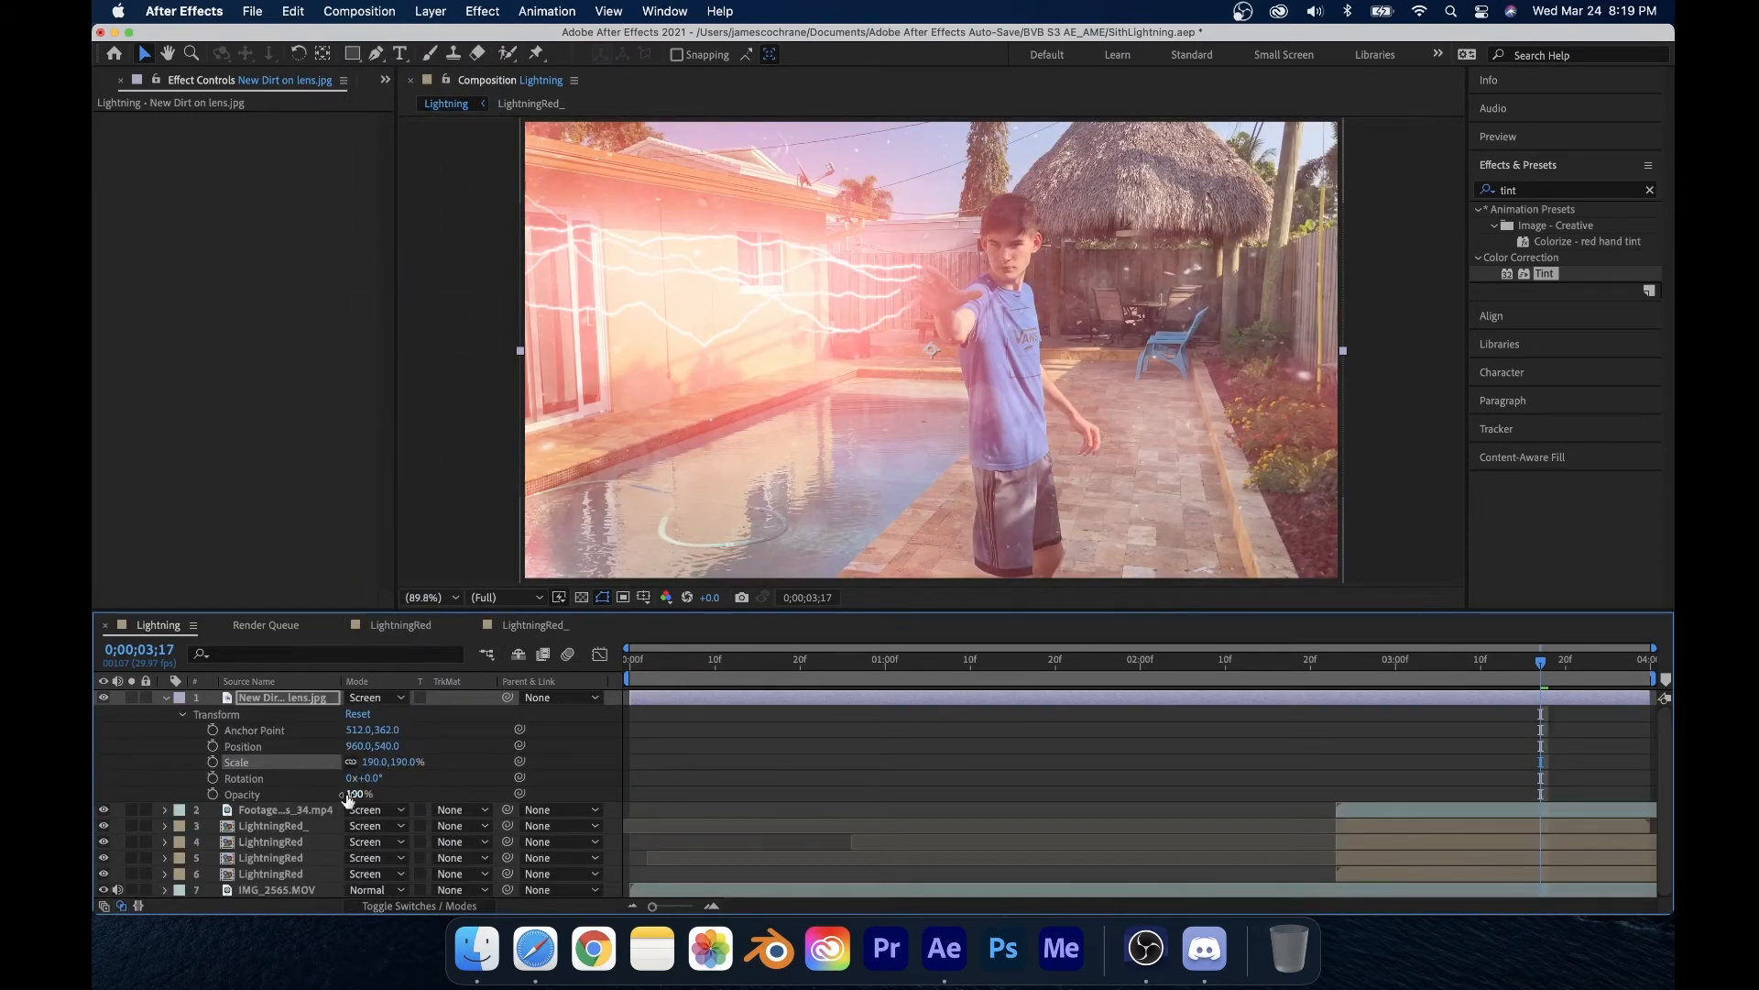
pyautogui.moveTo(347, 794)
pyautogui.mouseDown()
pyautogui.moveTo(264, 798)
pyautogui.moveTo(318, 799)
pyautogui.mouseUp()
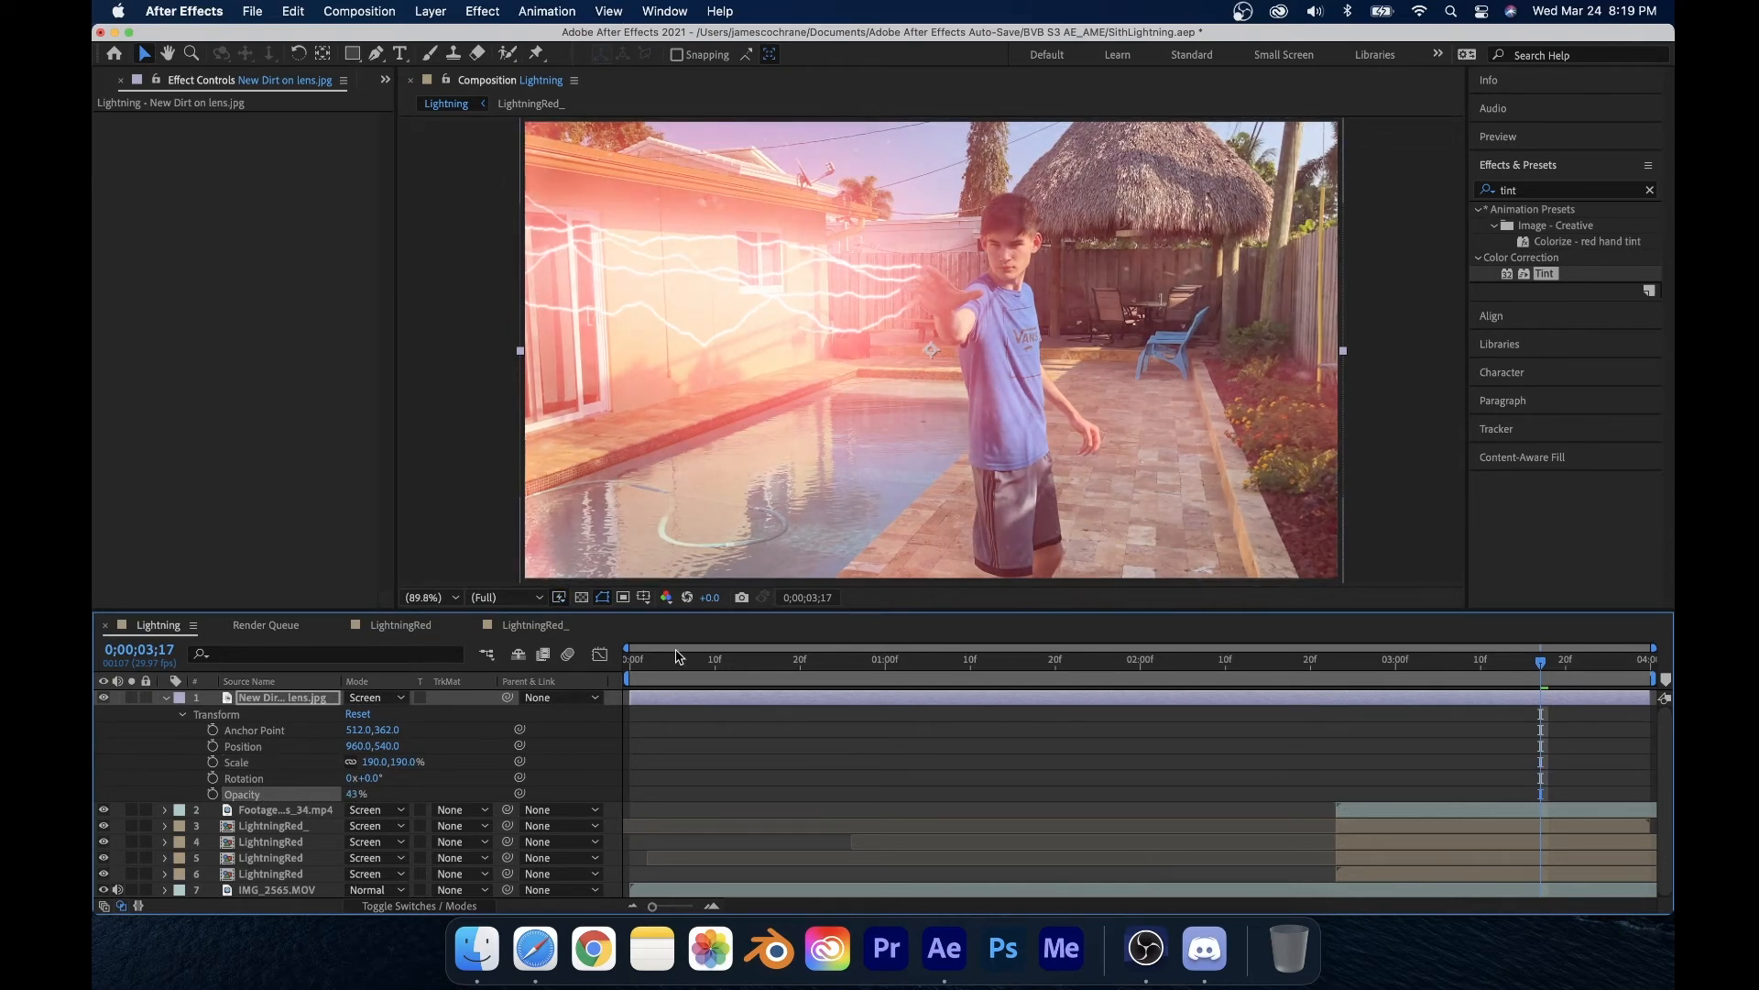
# Step: Slide the dirt layer to start at 2;23 and move the playhead to 2;24
pyautogui.moveTo(632, 699); pyautogui.dragTo(1335, 729)
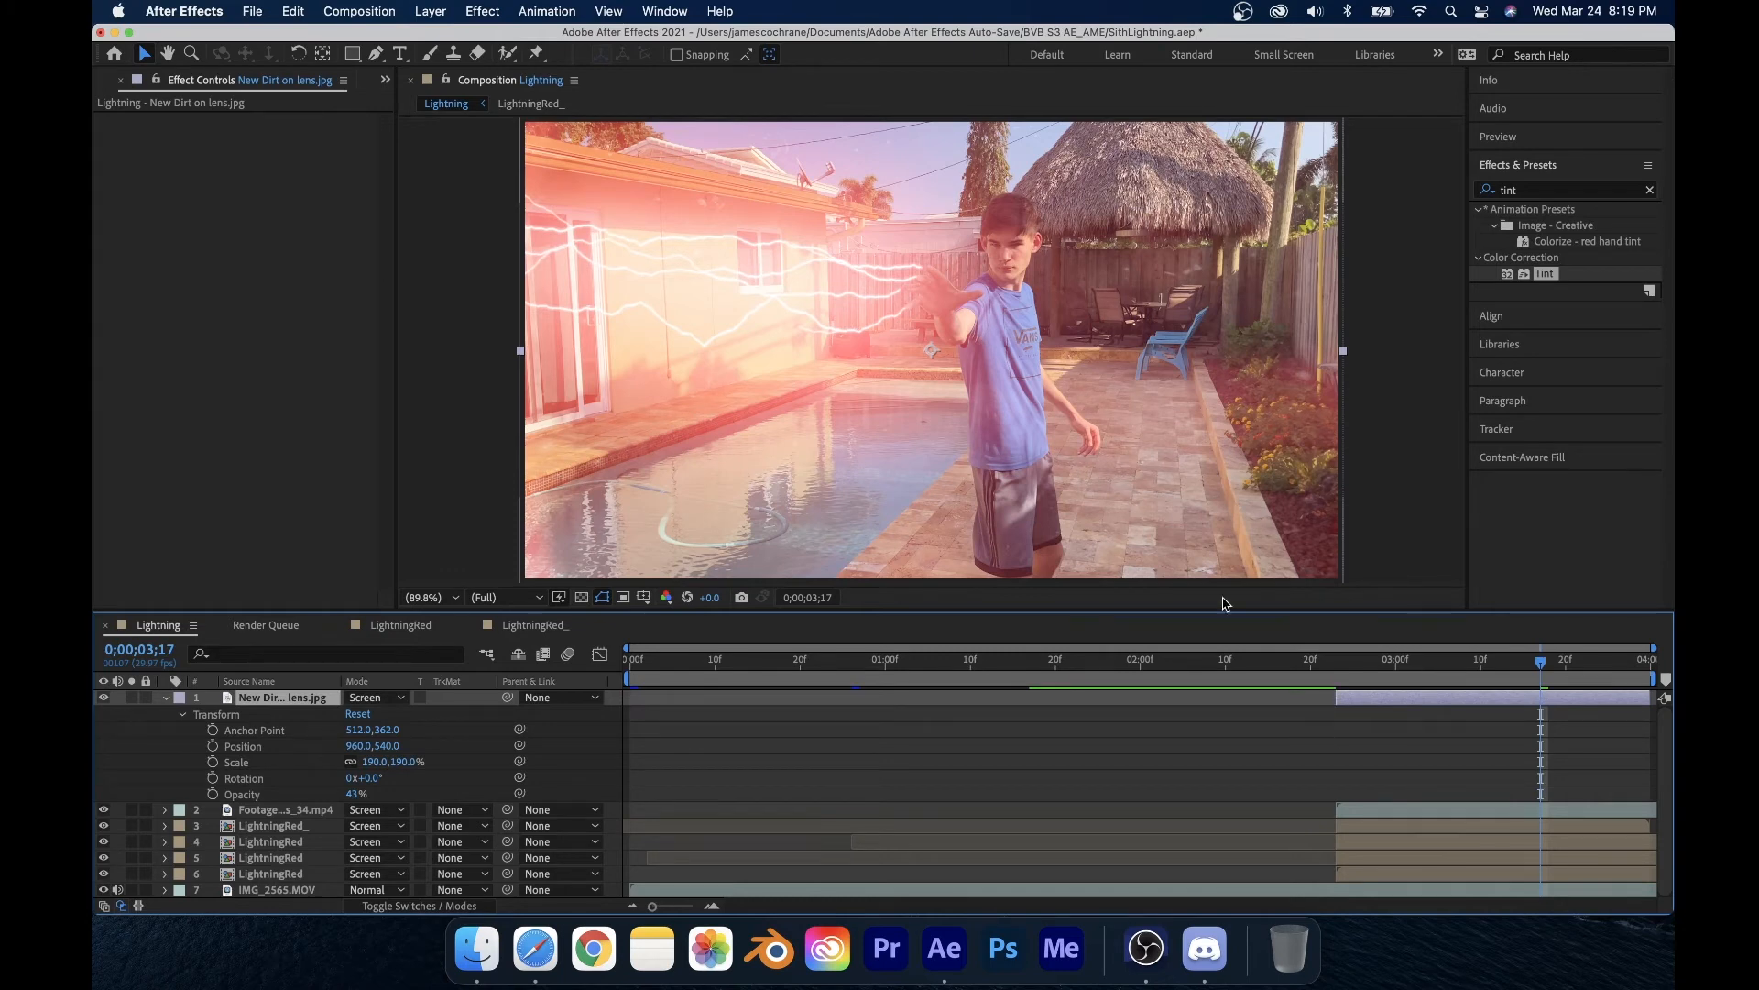
pyautogui.moveTo(1353, 665)
pyautogui.mouseDown()
pyautogui.moveTo(1294, 673)
pyautogui.moveTo(1334, 693)
pyautogui.mouseUp()
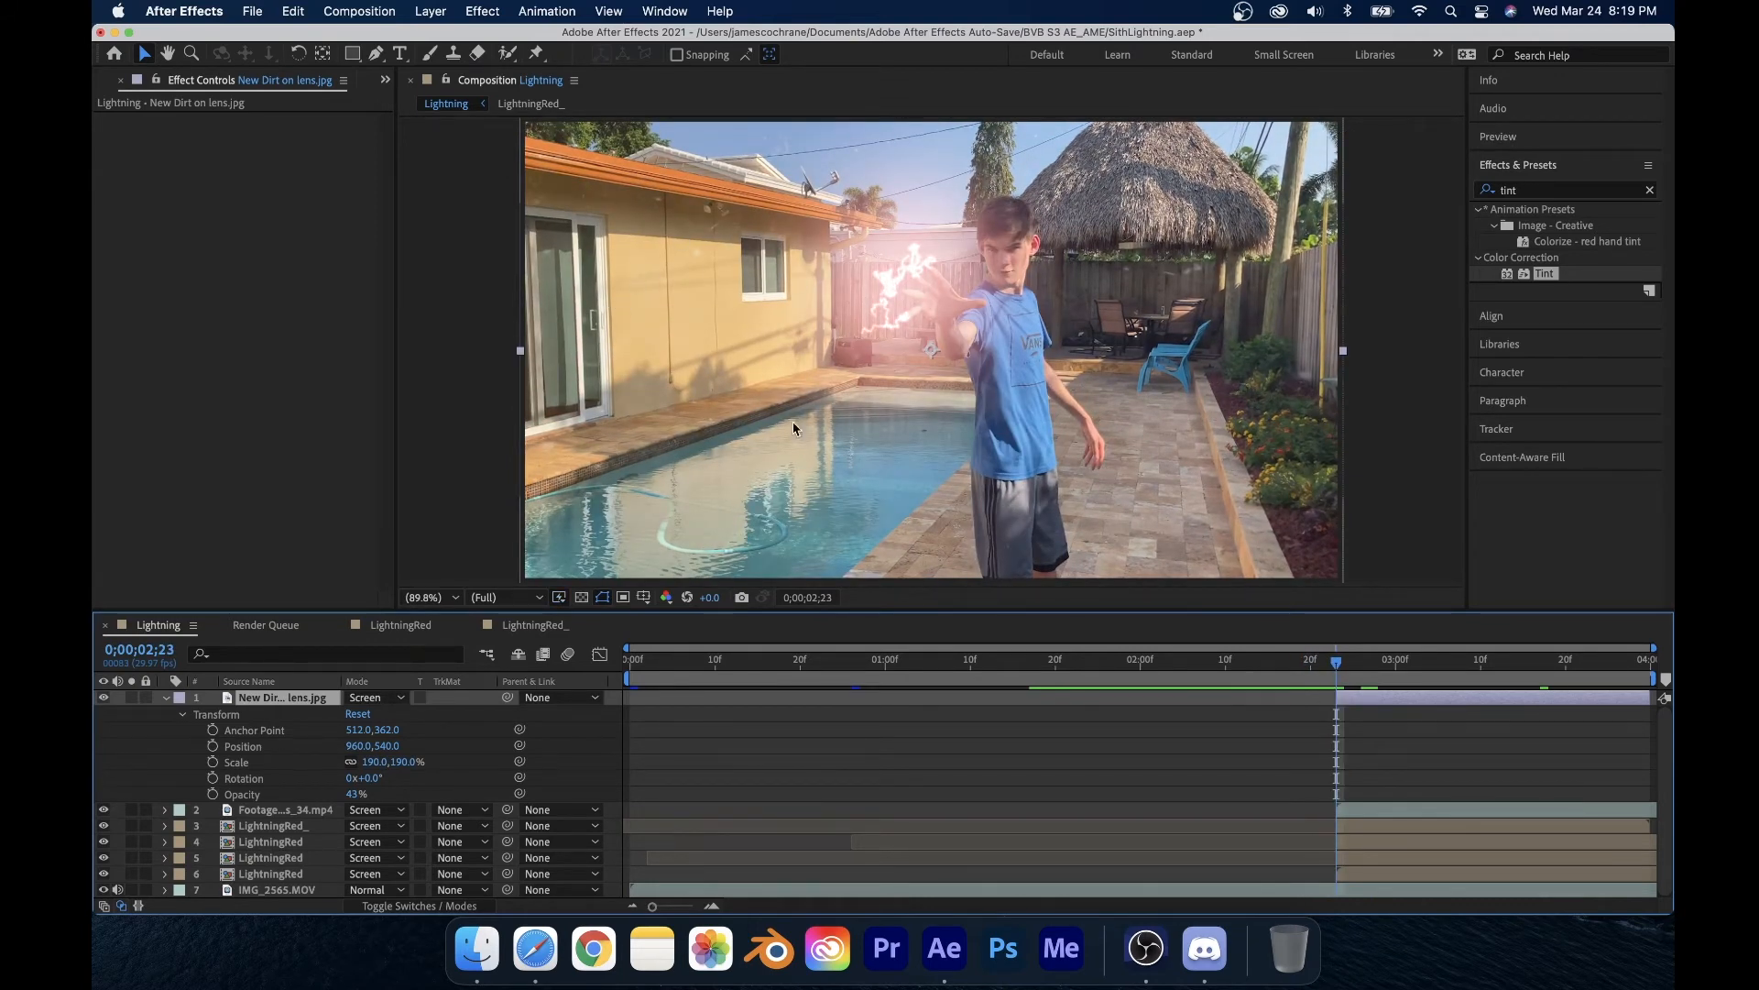
pyautogui.moveTo(1428, 668); pyautogui.dragTo(1344, 732)
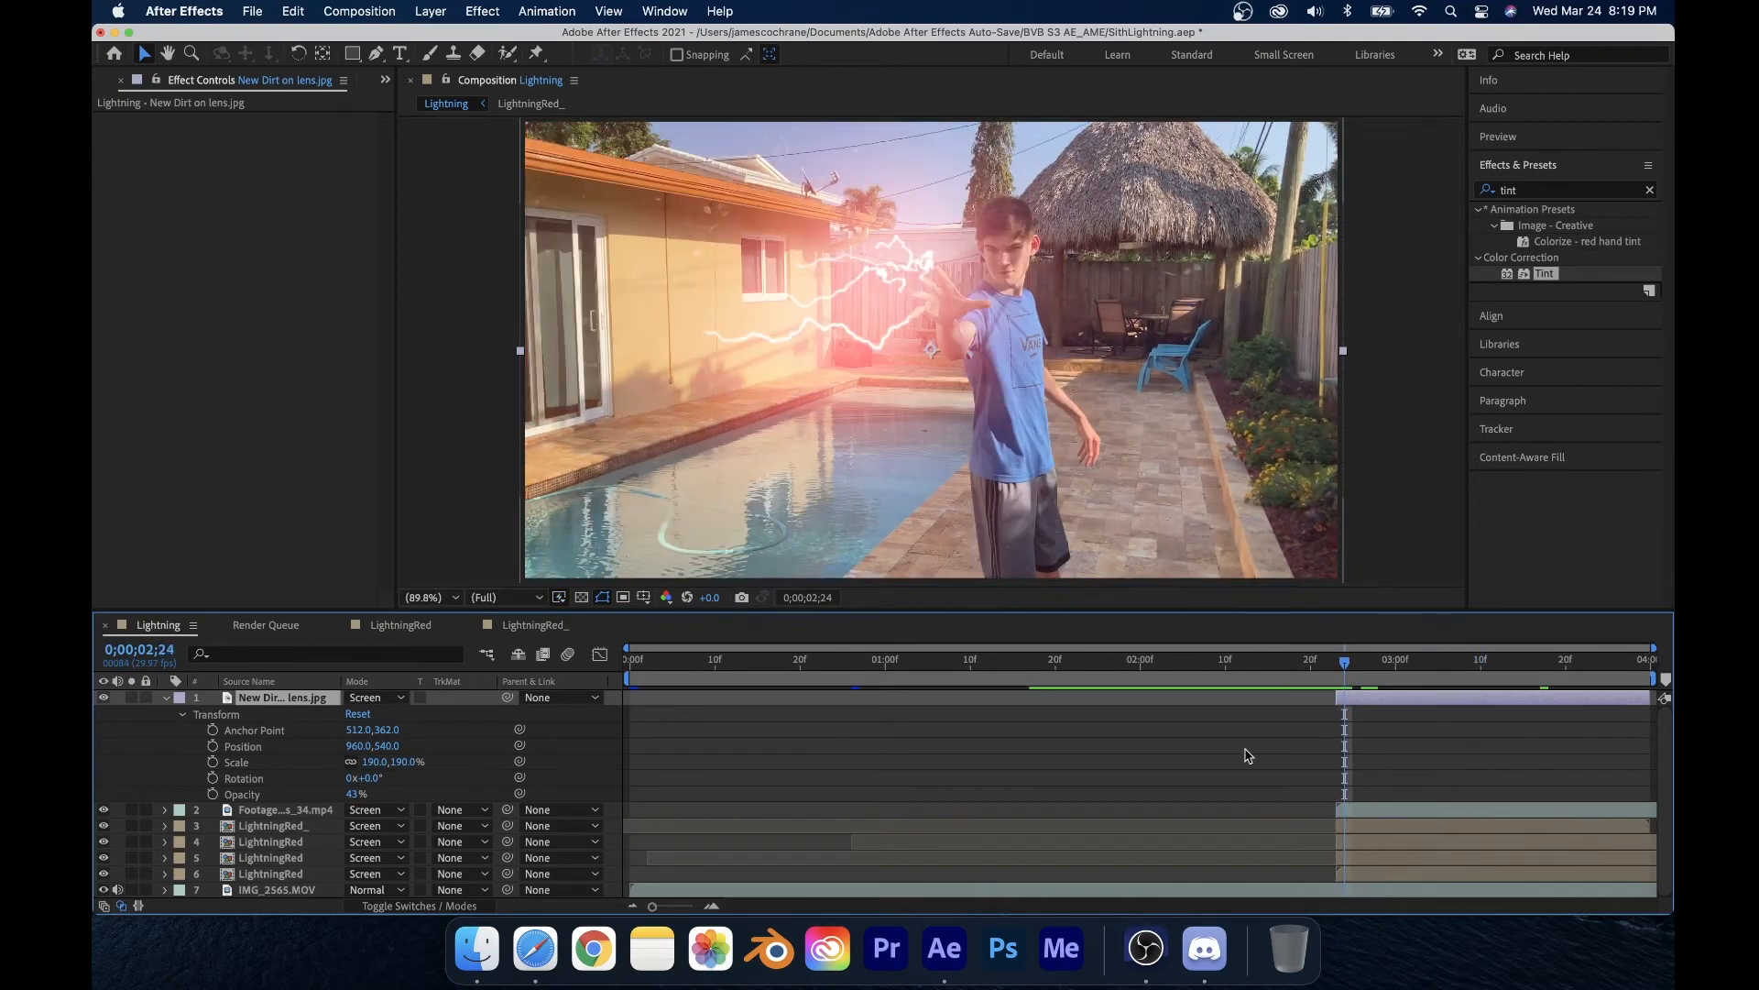
# Step: Keyframe the dirt layer's opacity from 0% at 2;24 to 36% at 3;02
pyautogui.click(212, 794)
pyautogui.moveTo(349, 795); pyautogui.dragTo(208, 818)
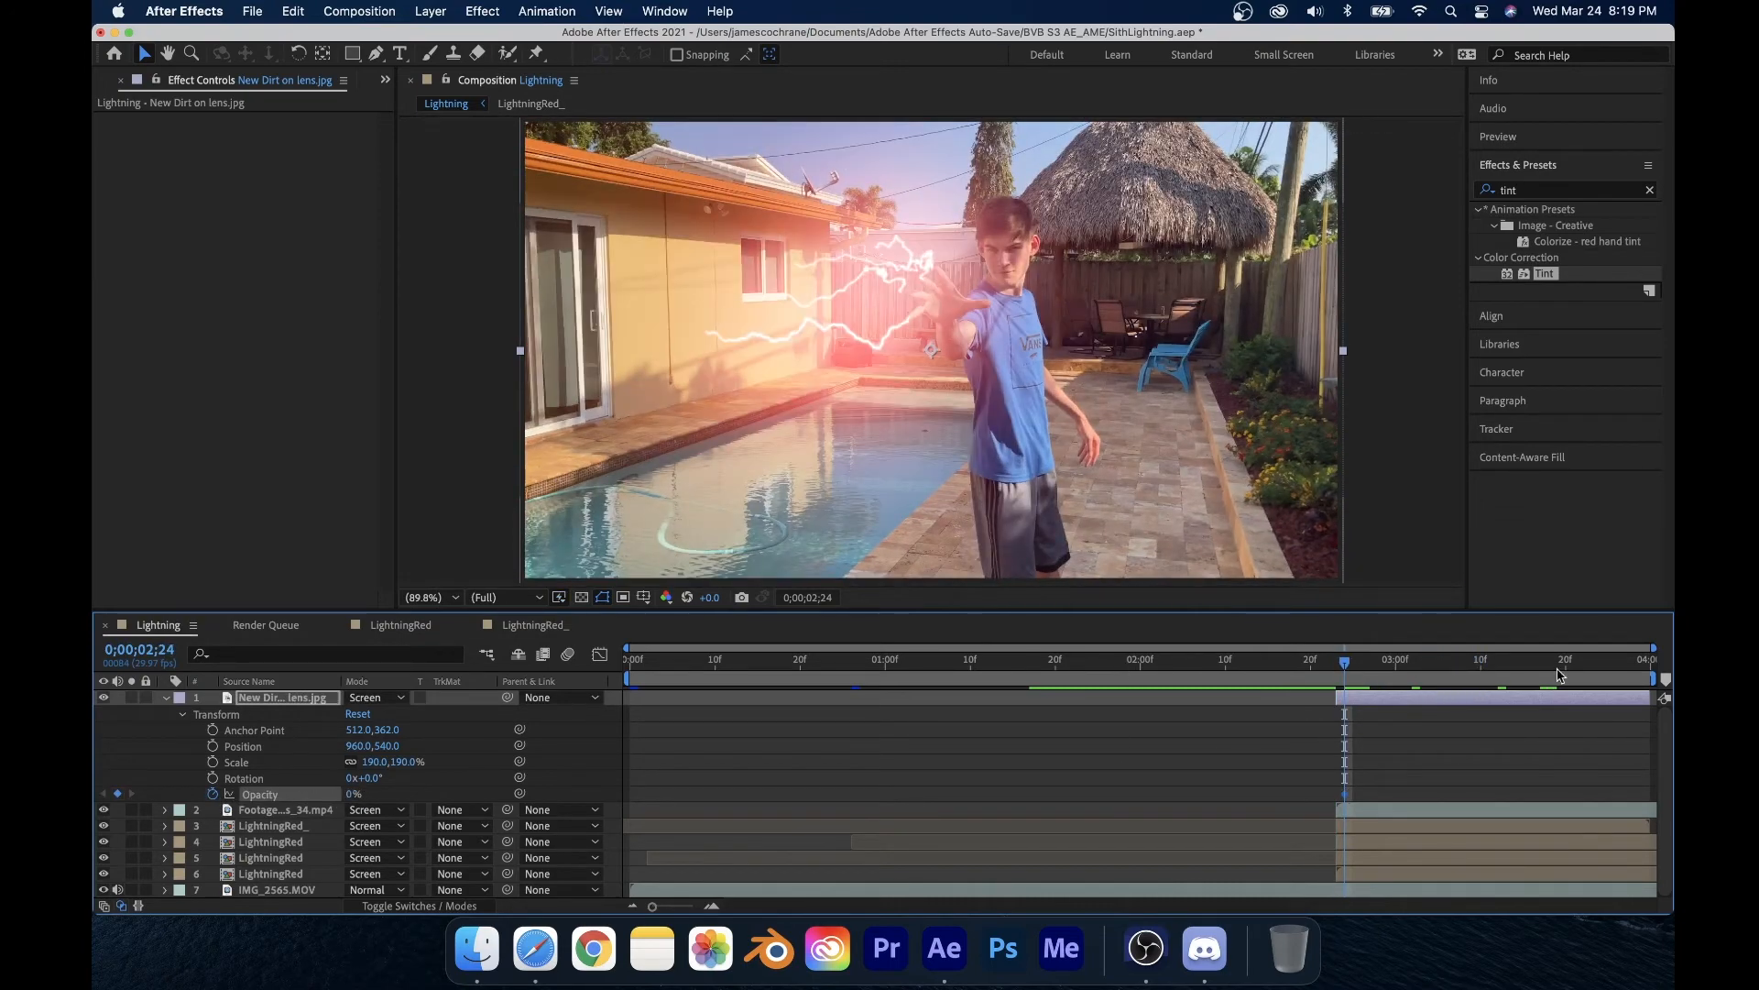
pyautogui.moveTo(1344, 661); pyautogui.dragTo(1412, 674)
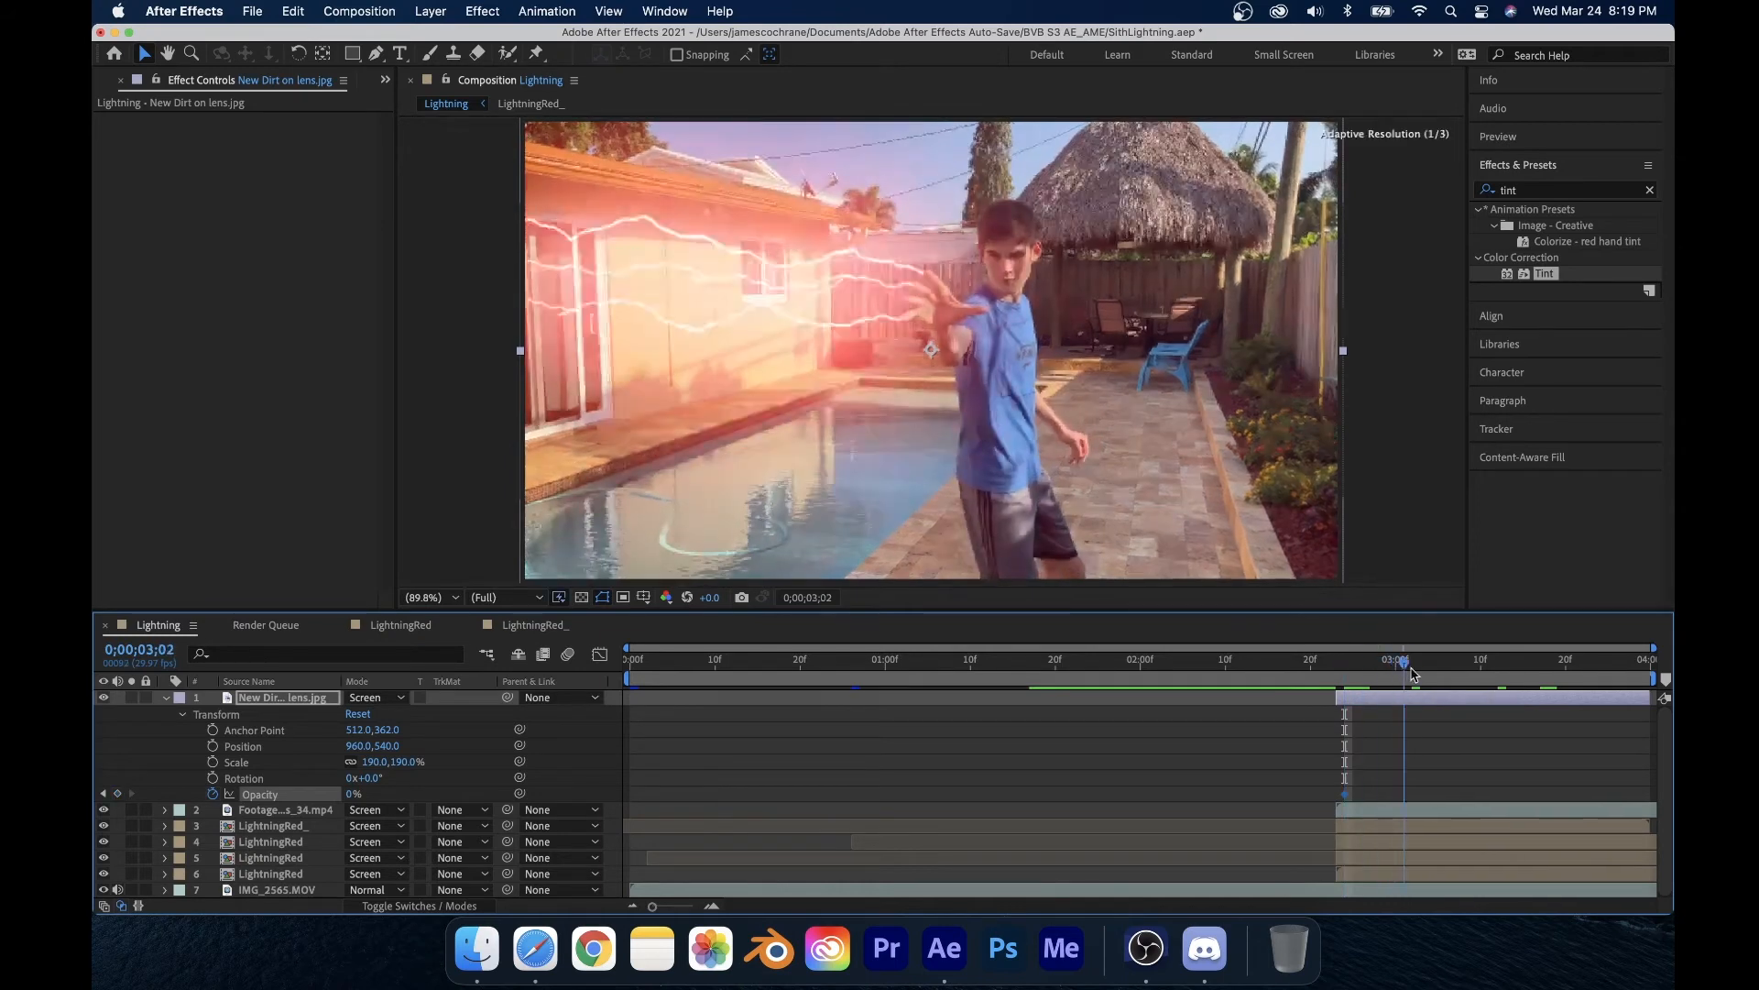
pyautogui.click(478, 813)
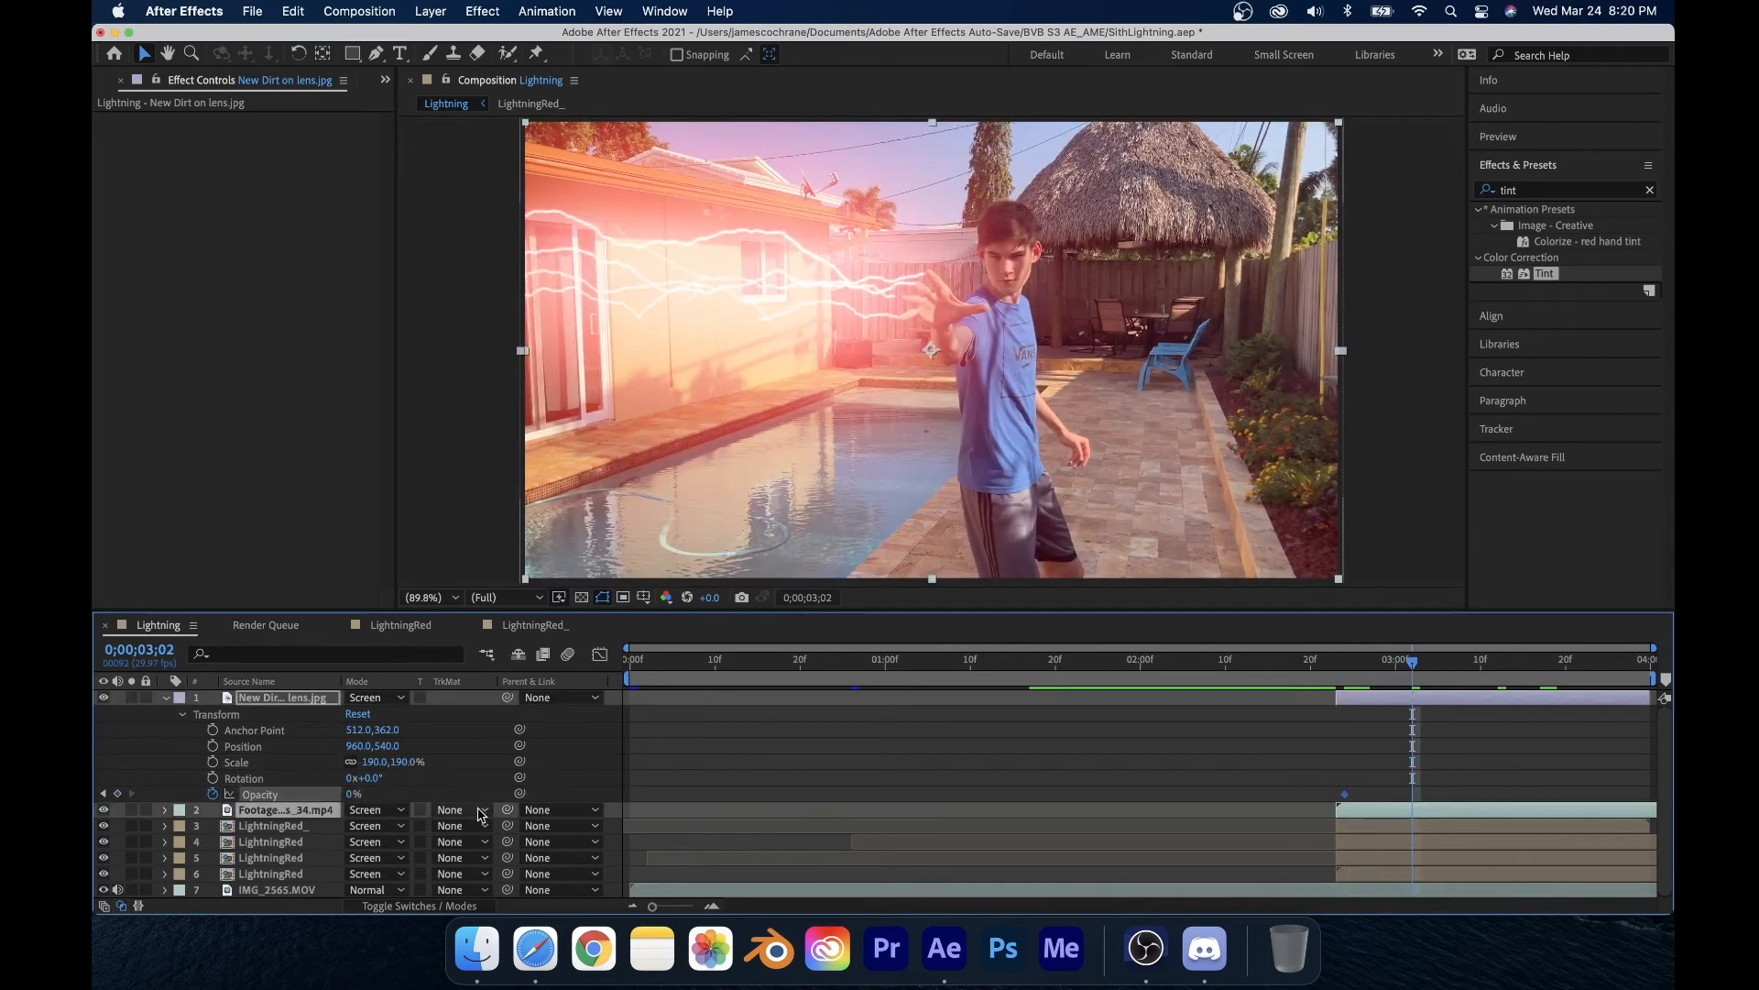
pyautogui.moveTo(360, 791); pyautogui.dragTo(521, 810)
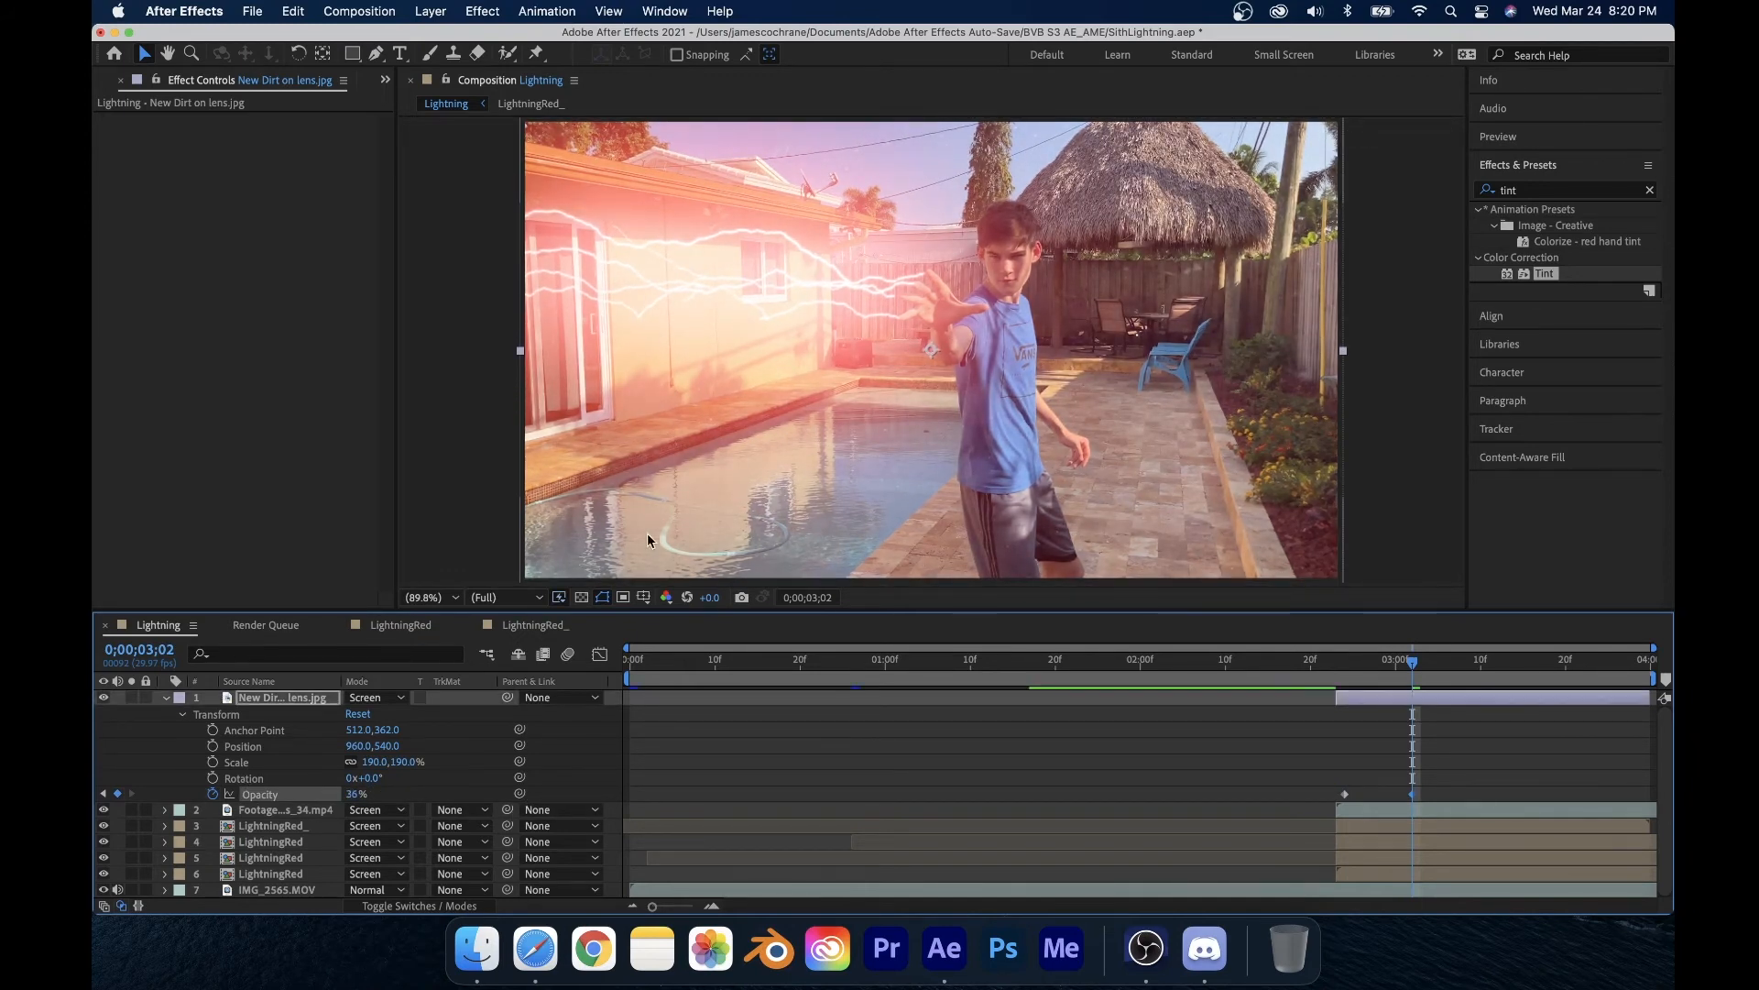
pyautogui.click(256, 812)
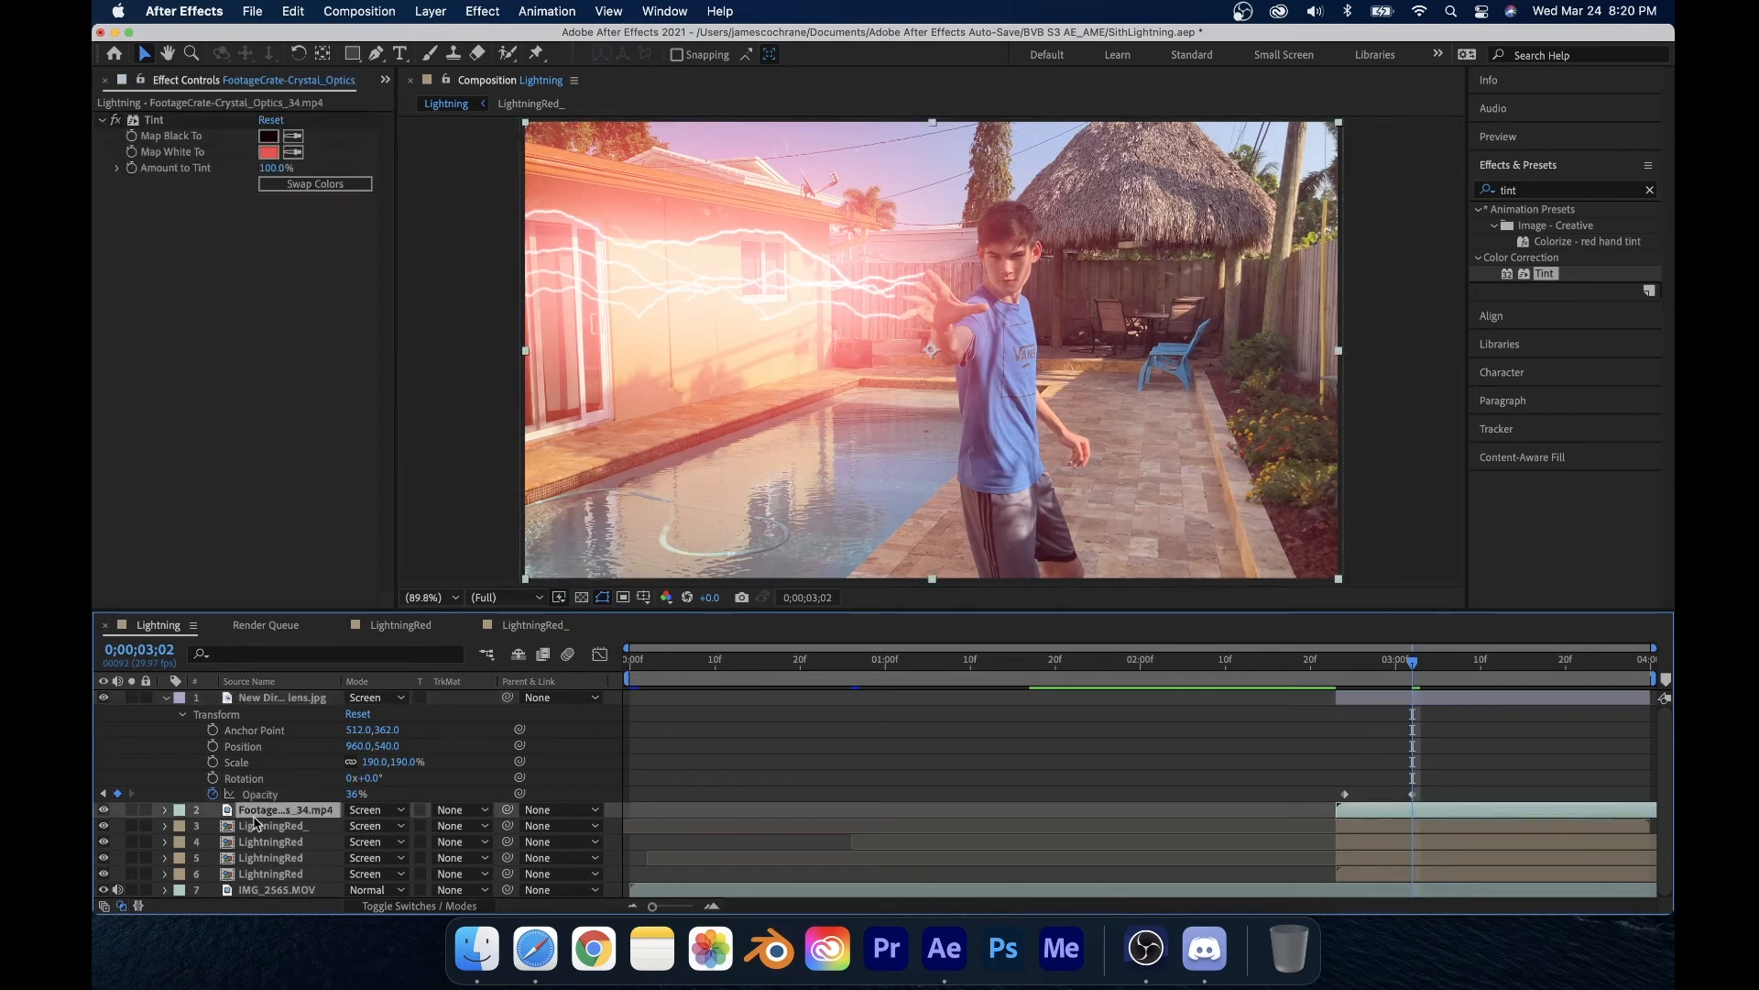
# Step: Paste the Tint effect from the footage layer onto the lens dirt layer
pyautogui.click(158, 120)
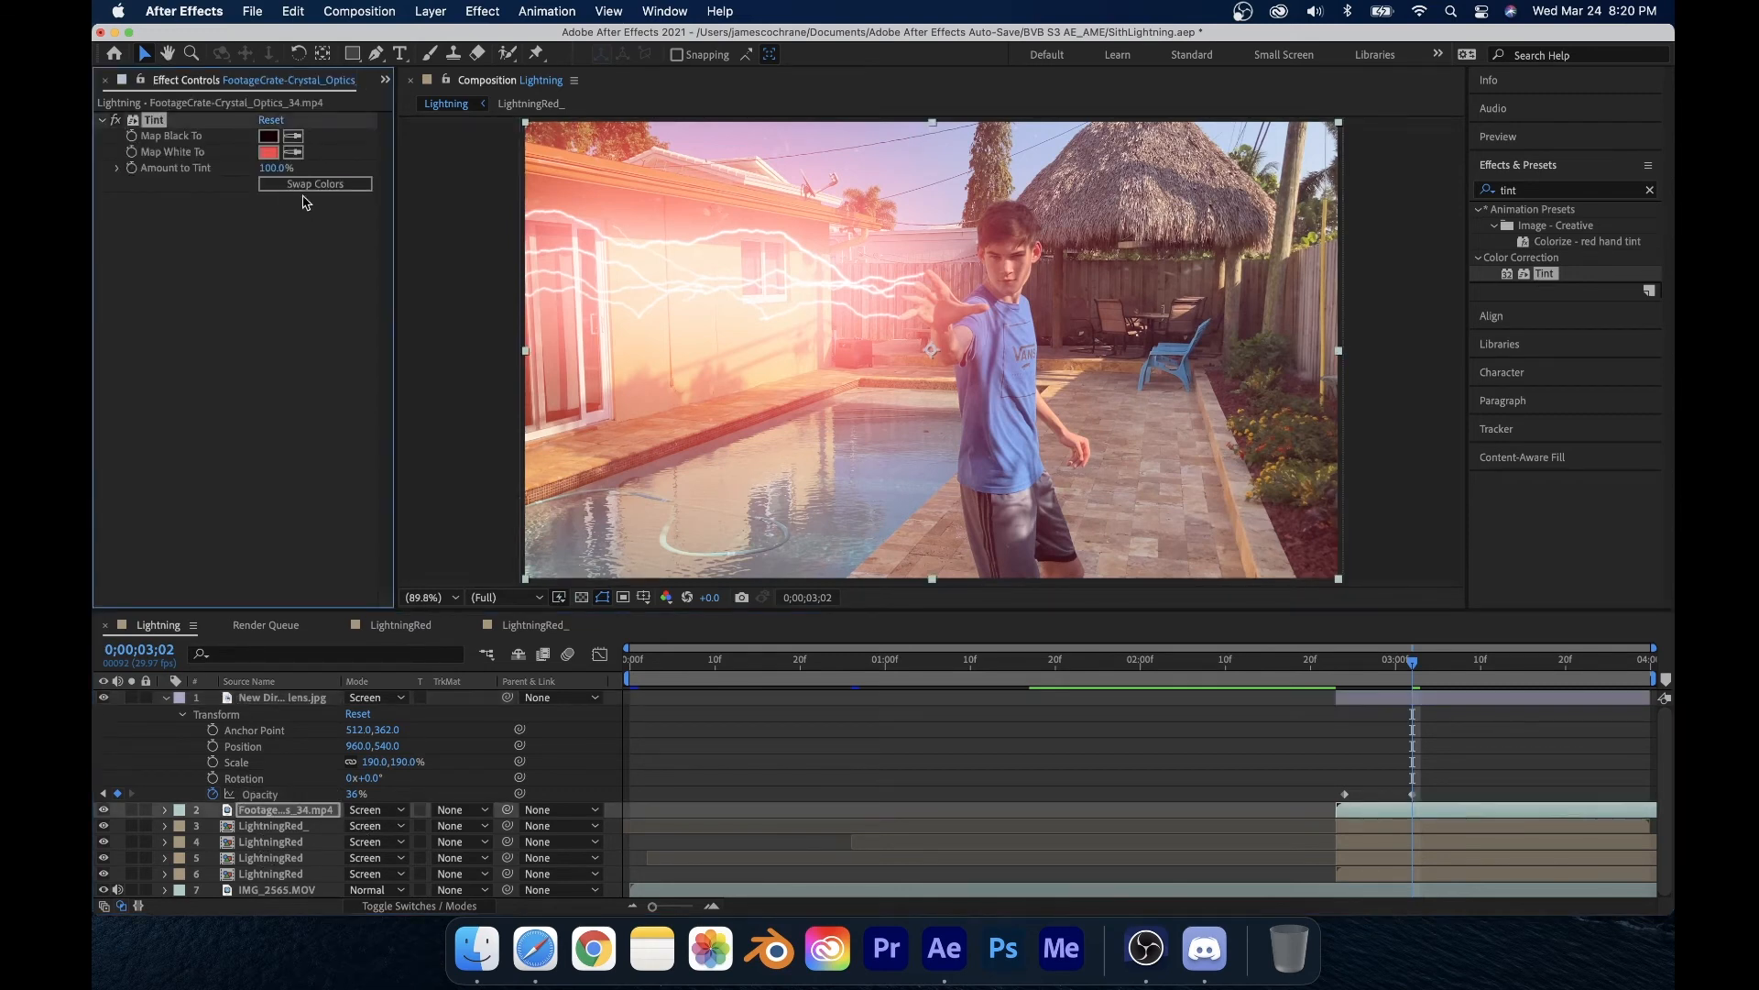
pyautogui.click(280, 697)
pyautogui.press('super+v')
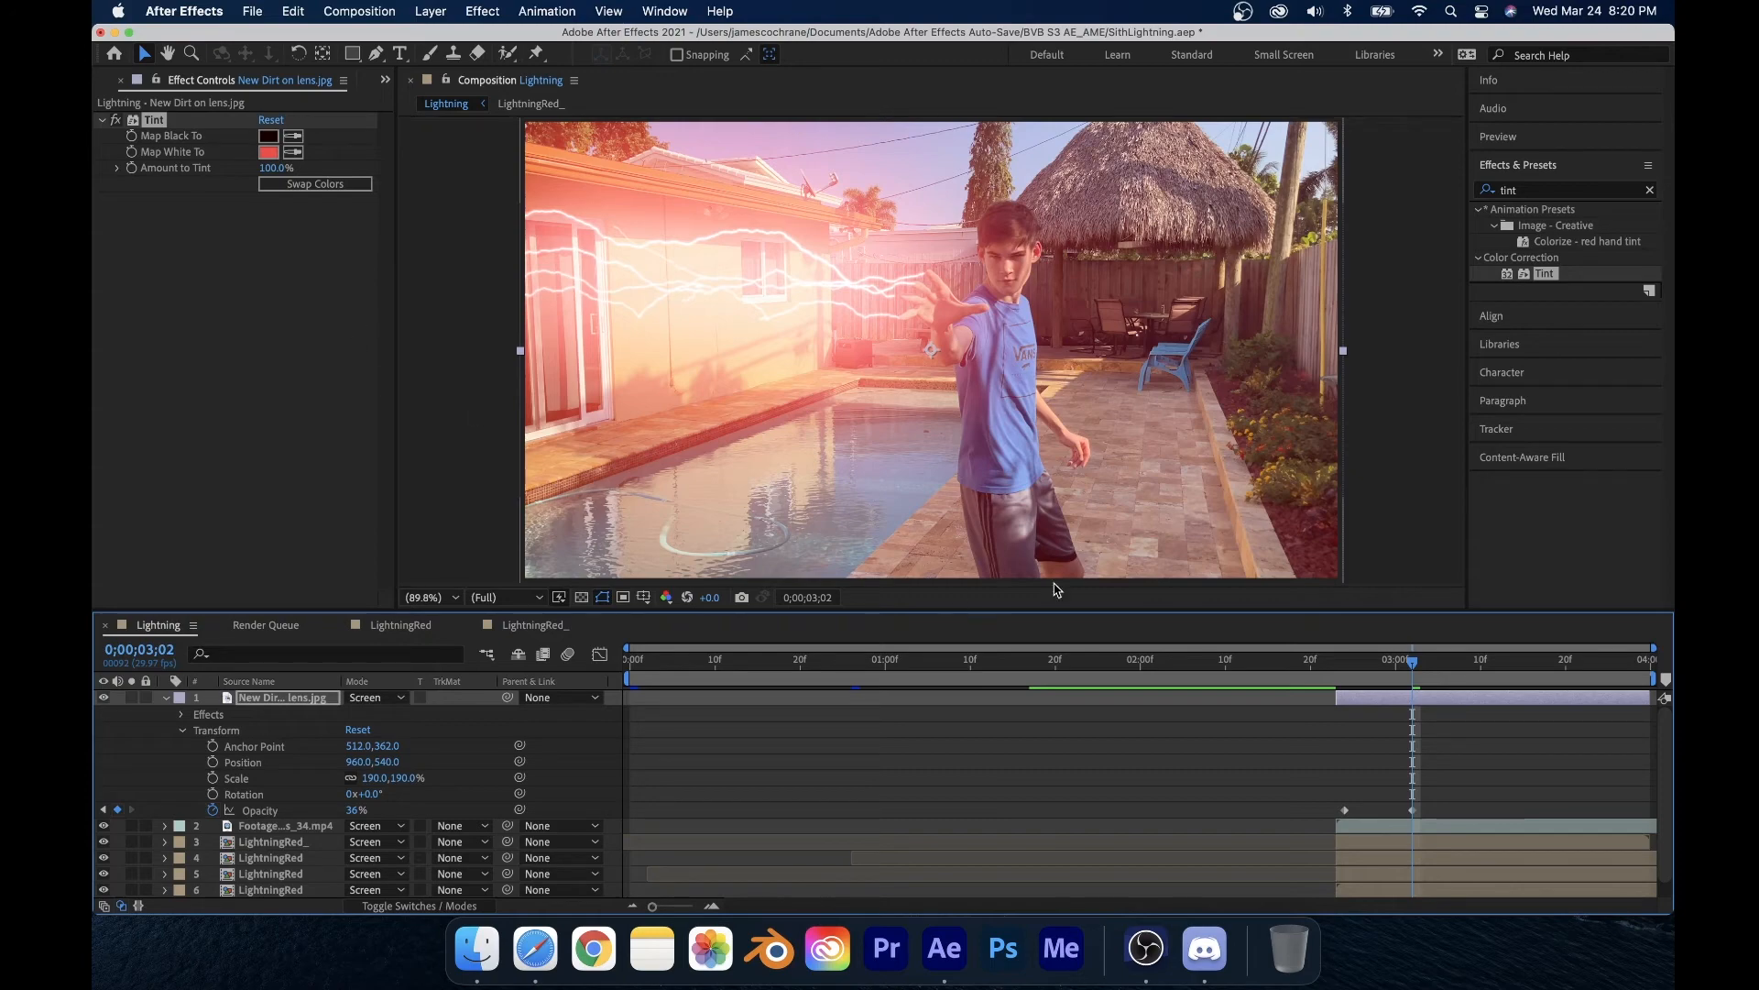
# Step: Solo the dirt layer and lower its Tint amount to 39%
pyautogui.moveTo(1434, 651); pyautogui.dragTo(1617, 669)
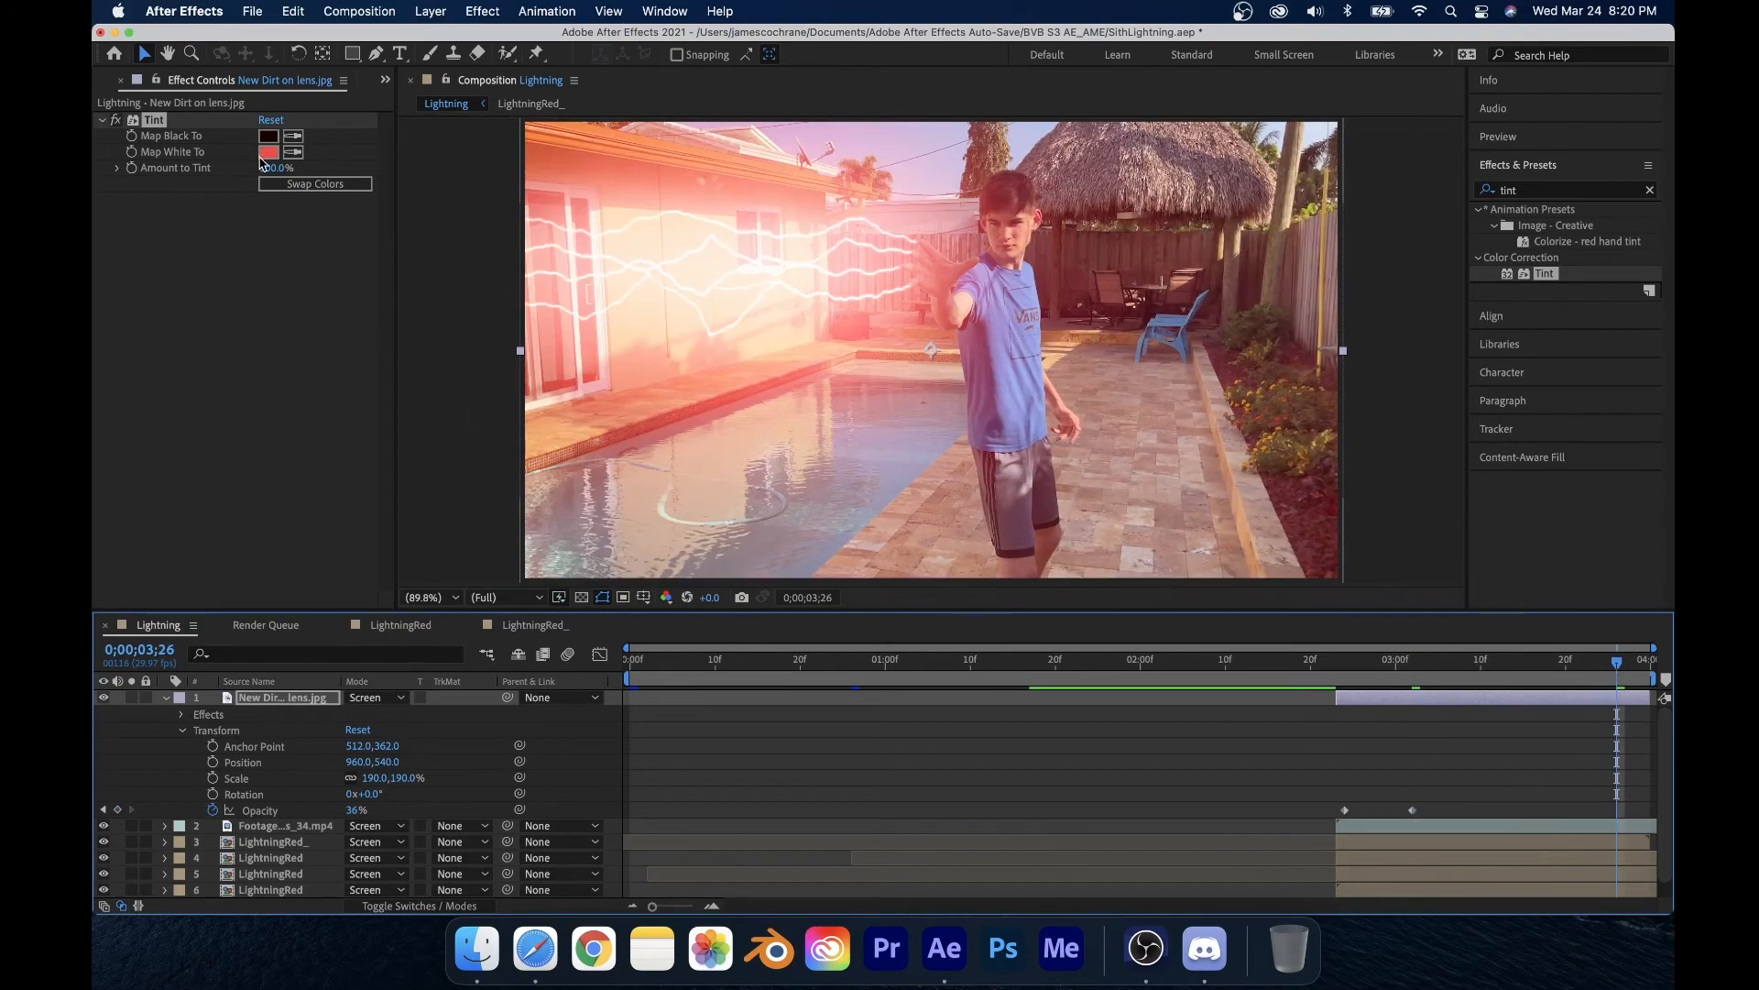
pyautogui.click(133, 700)
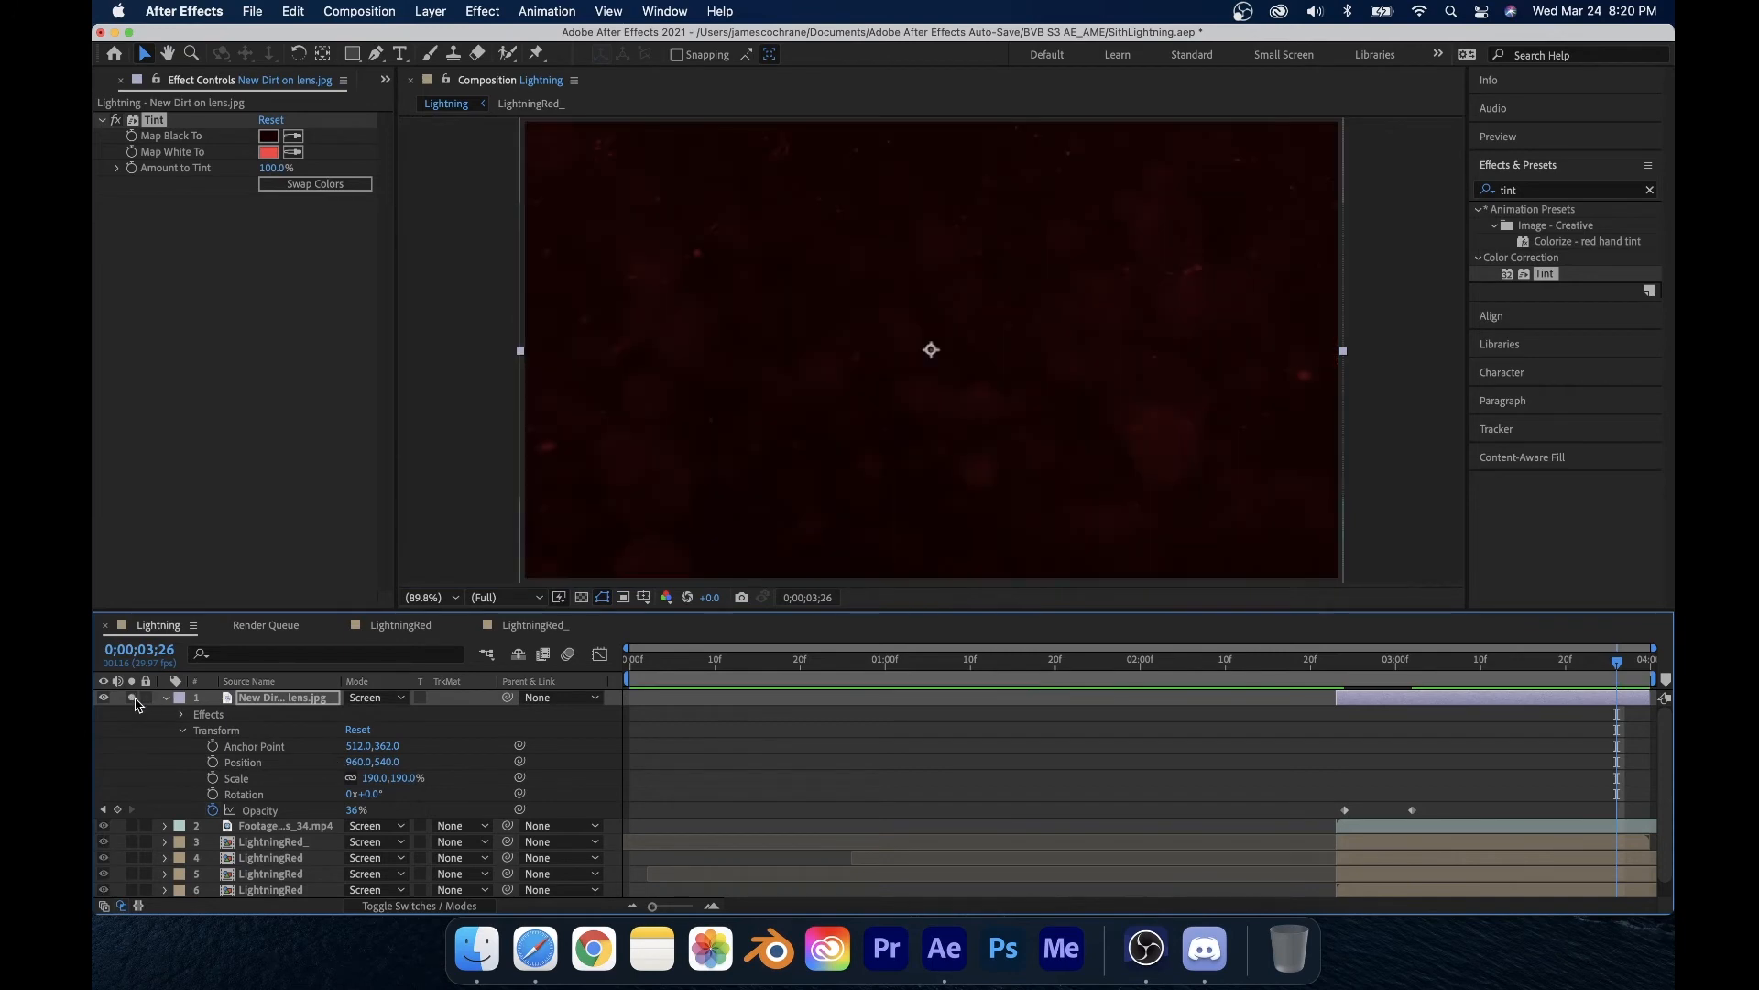
pyautogui.moveTo(271, 171); pyautogui.dragTo(219, 179)
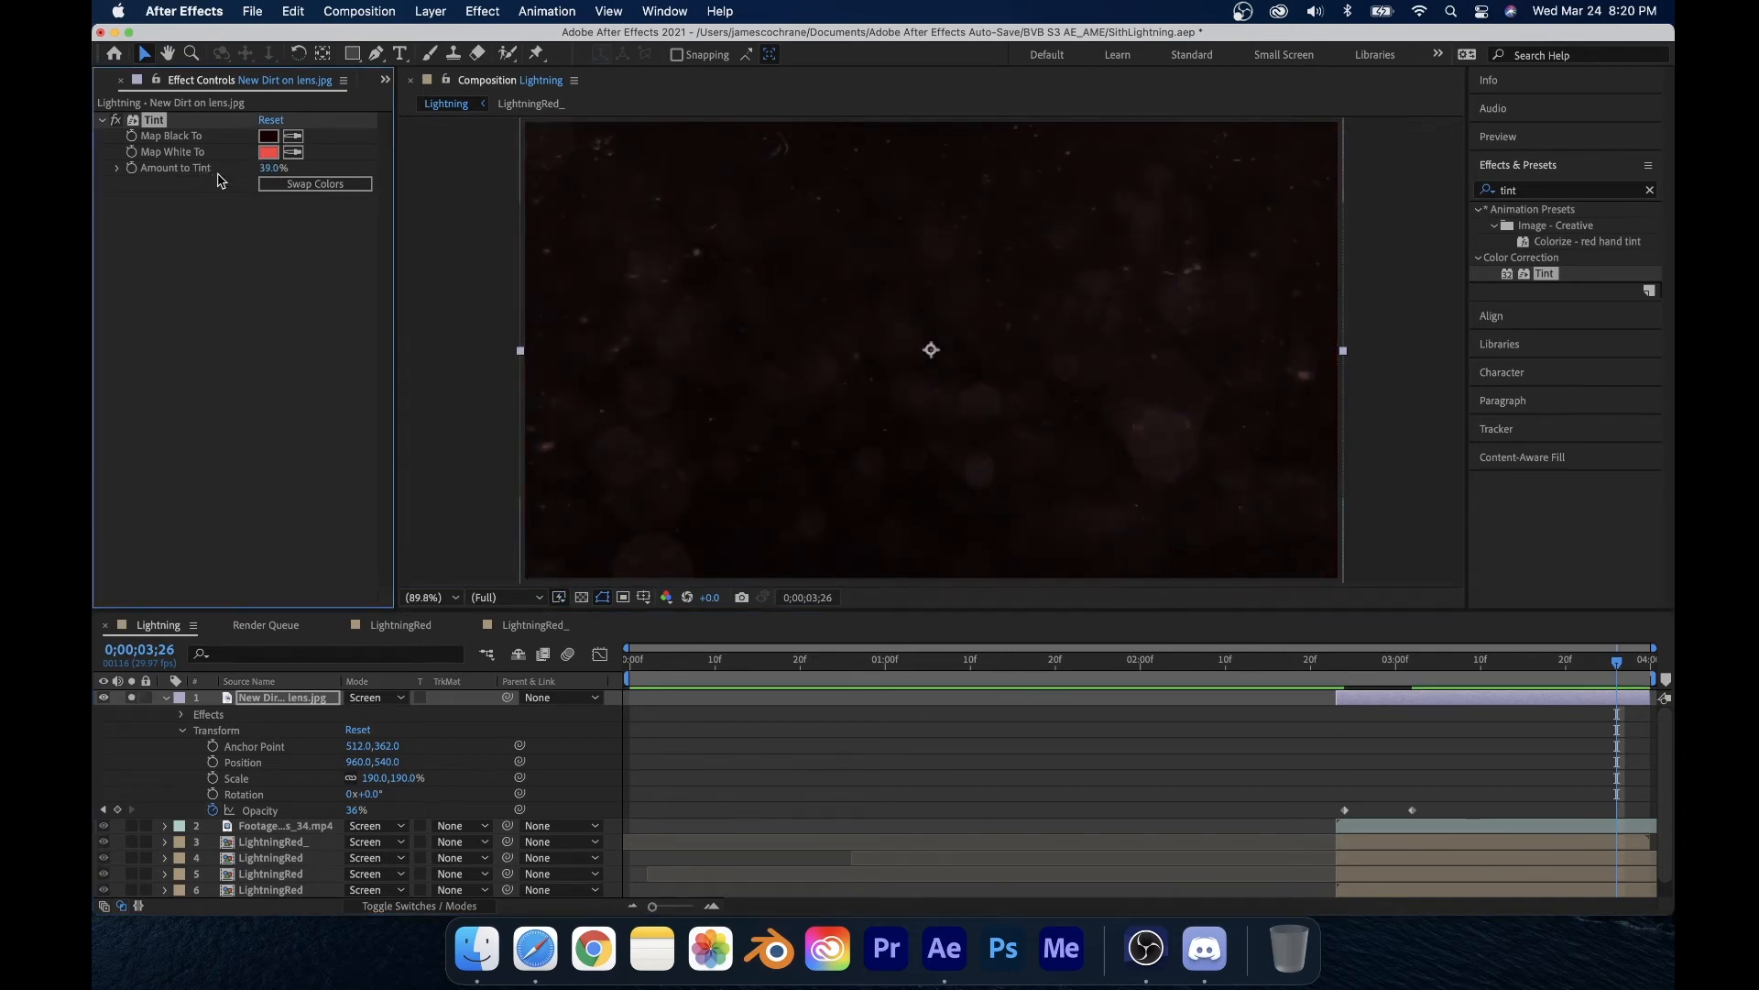
pyautogui.click(164, 698)
pyautogui.click(132, 700)
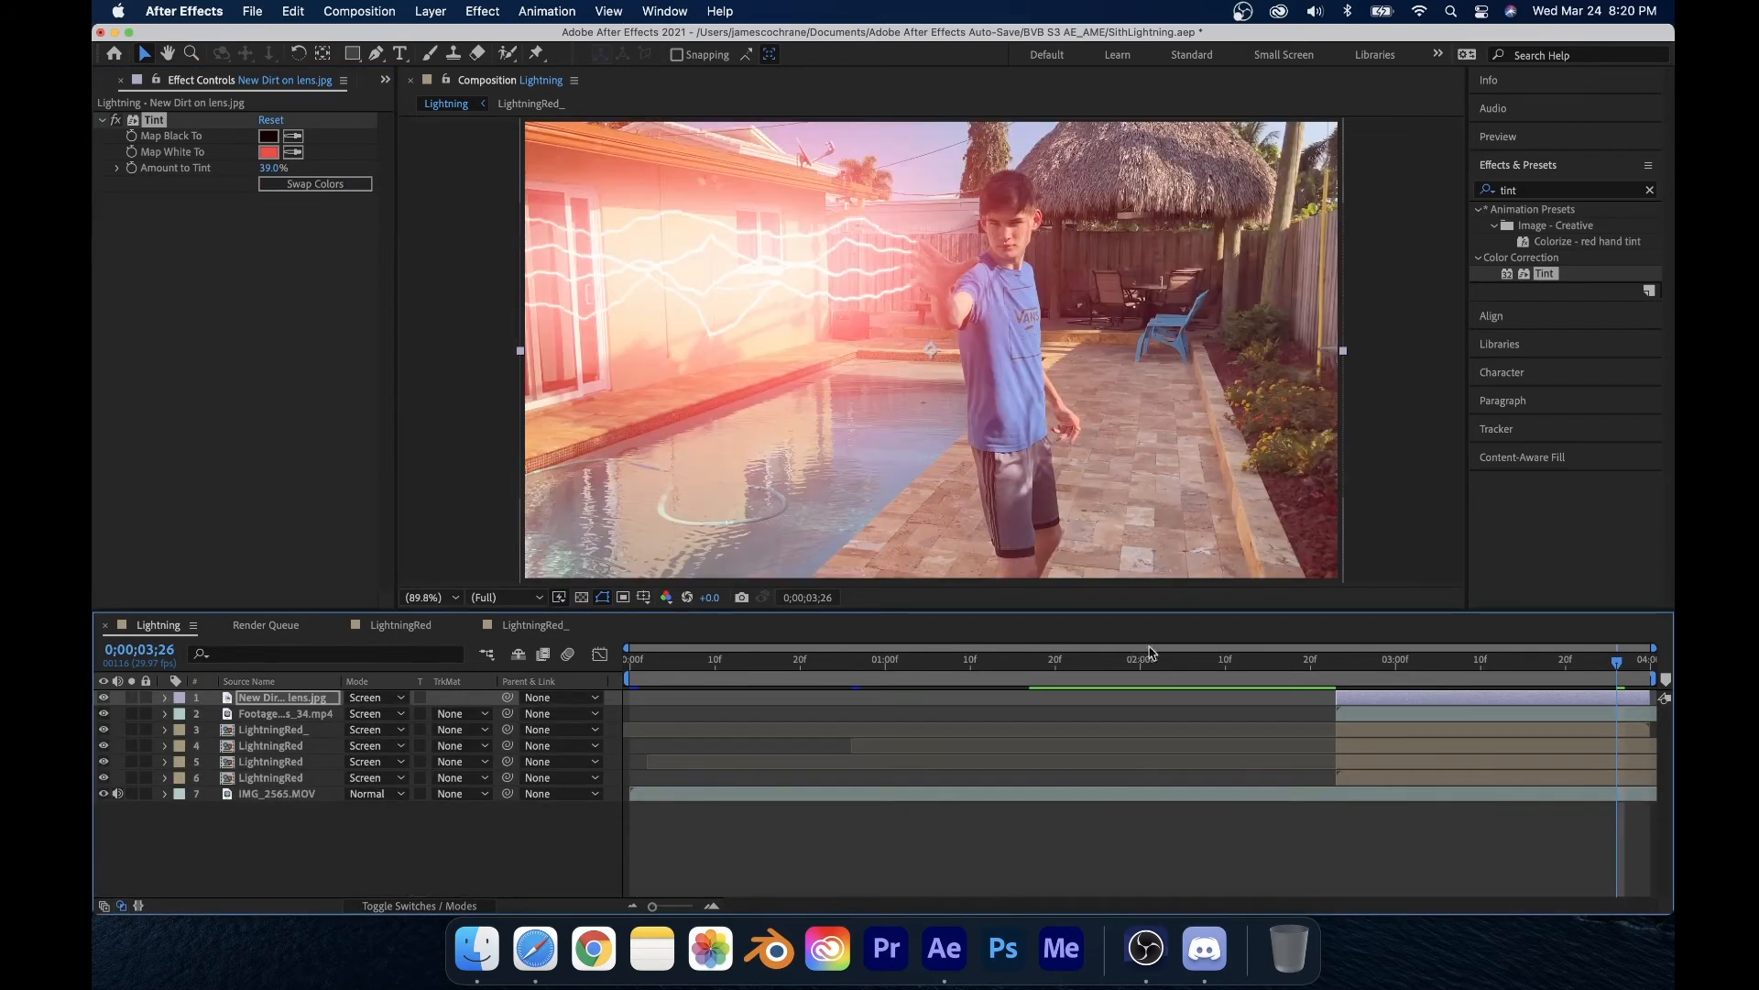
# Step: Save the project and preview the composition from the start, stopping at 3;03
pyautogui.moveTo(1352, 672); pyautogui.dragTo(1516, 687)
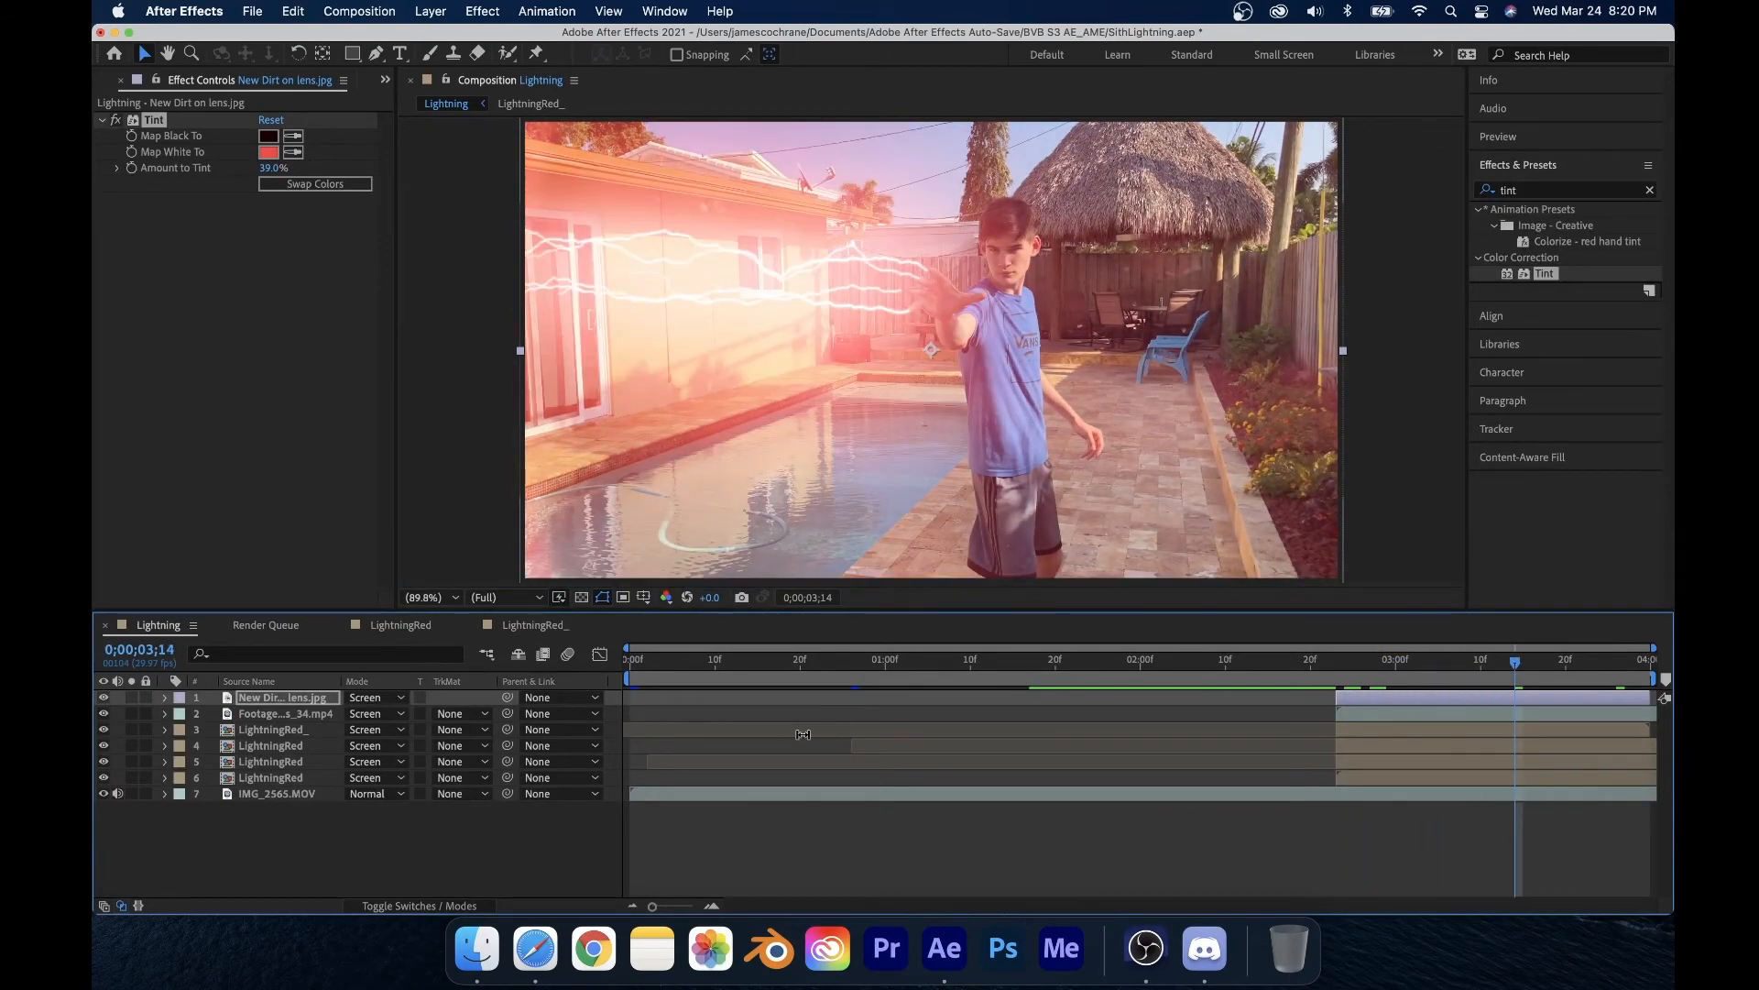
pyautogui.press('super+s')
pyautogui.moveTo(1017, 667); pyautogui.dragTo(618, 694)
pyautogui.press('space')
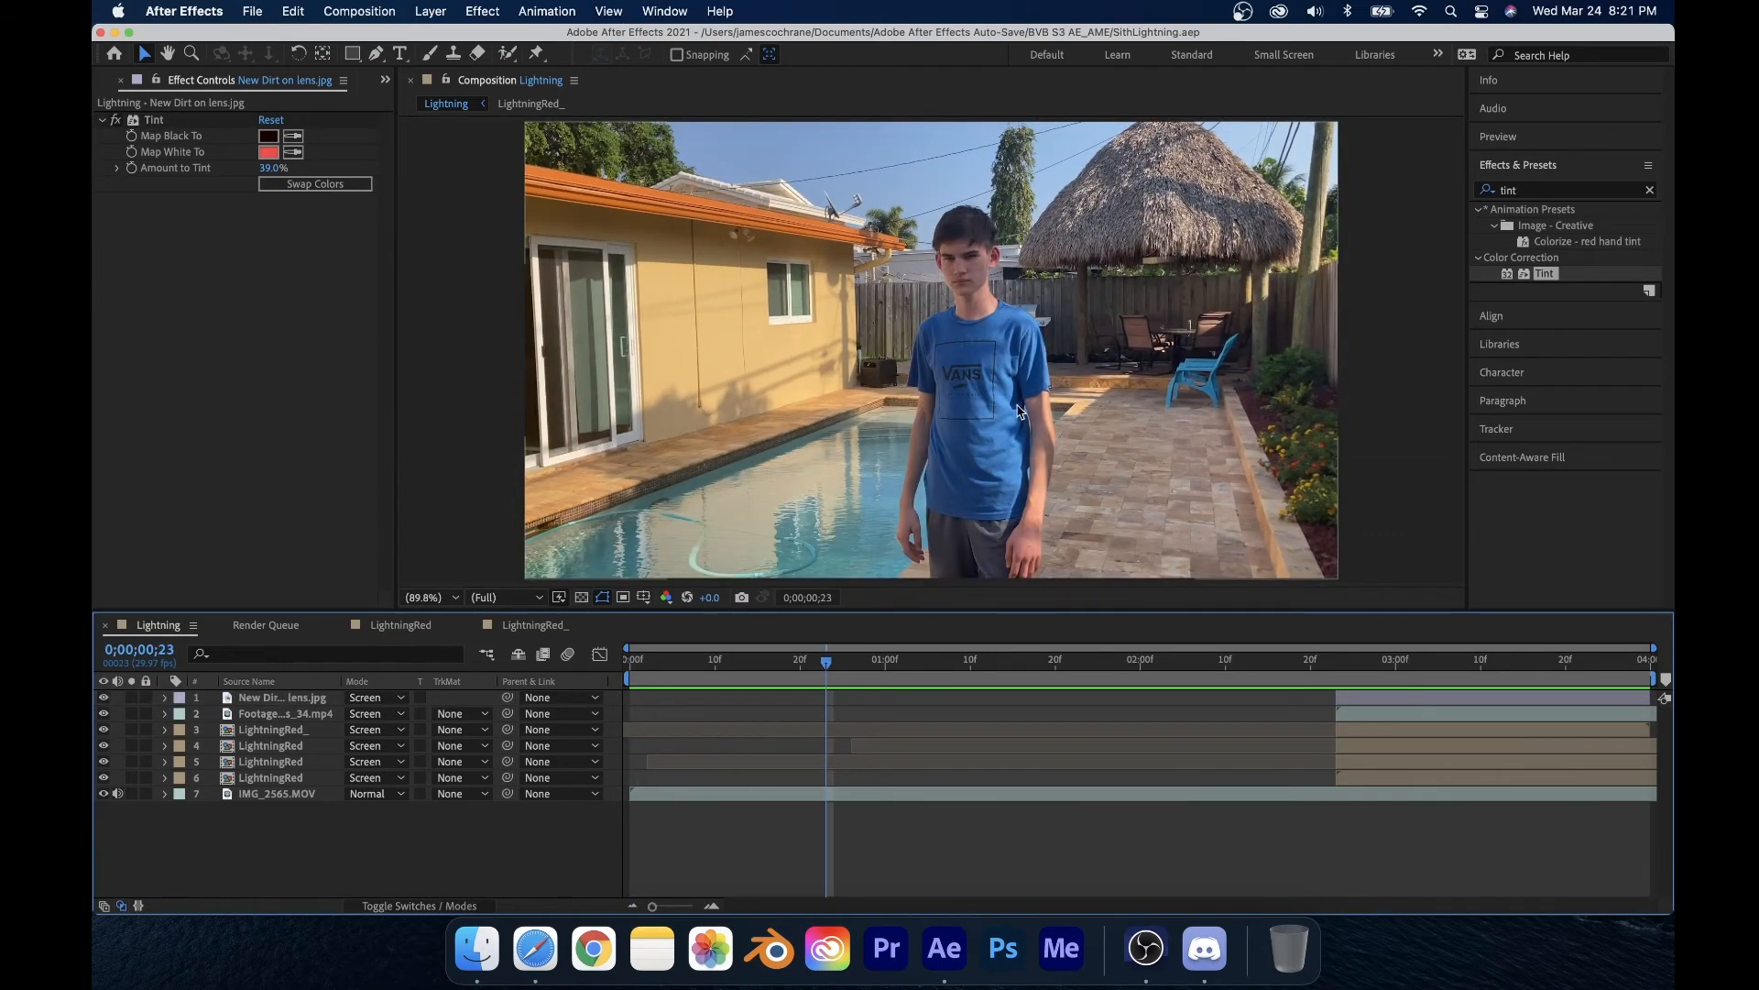
pyautogui.moveTo(834, 675); pyautogui.dragTo(1427, 707)
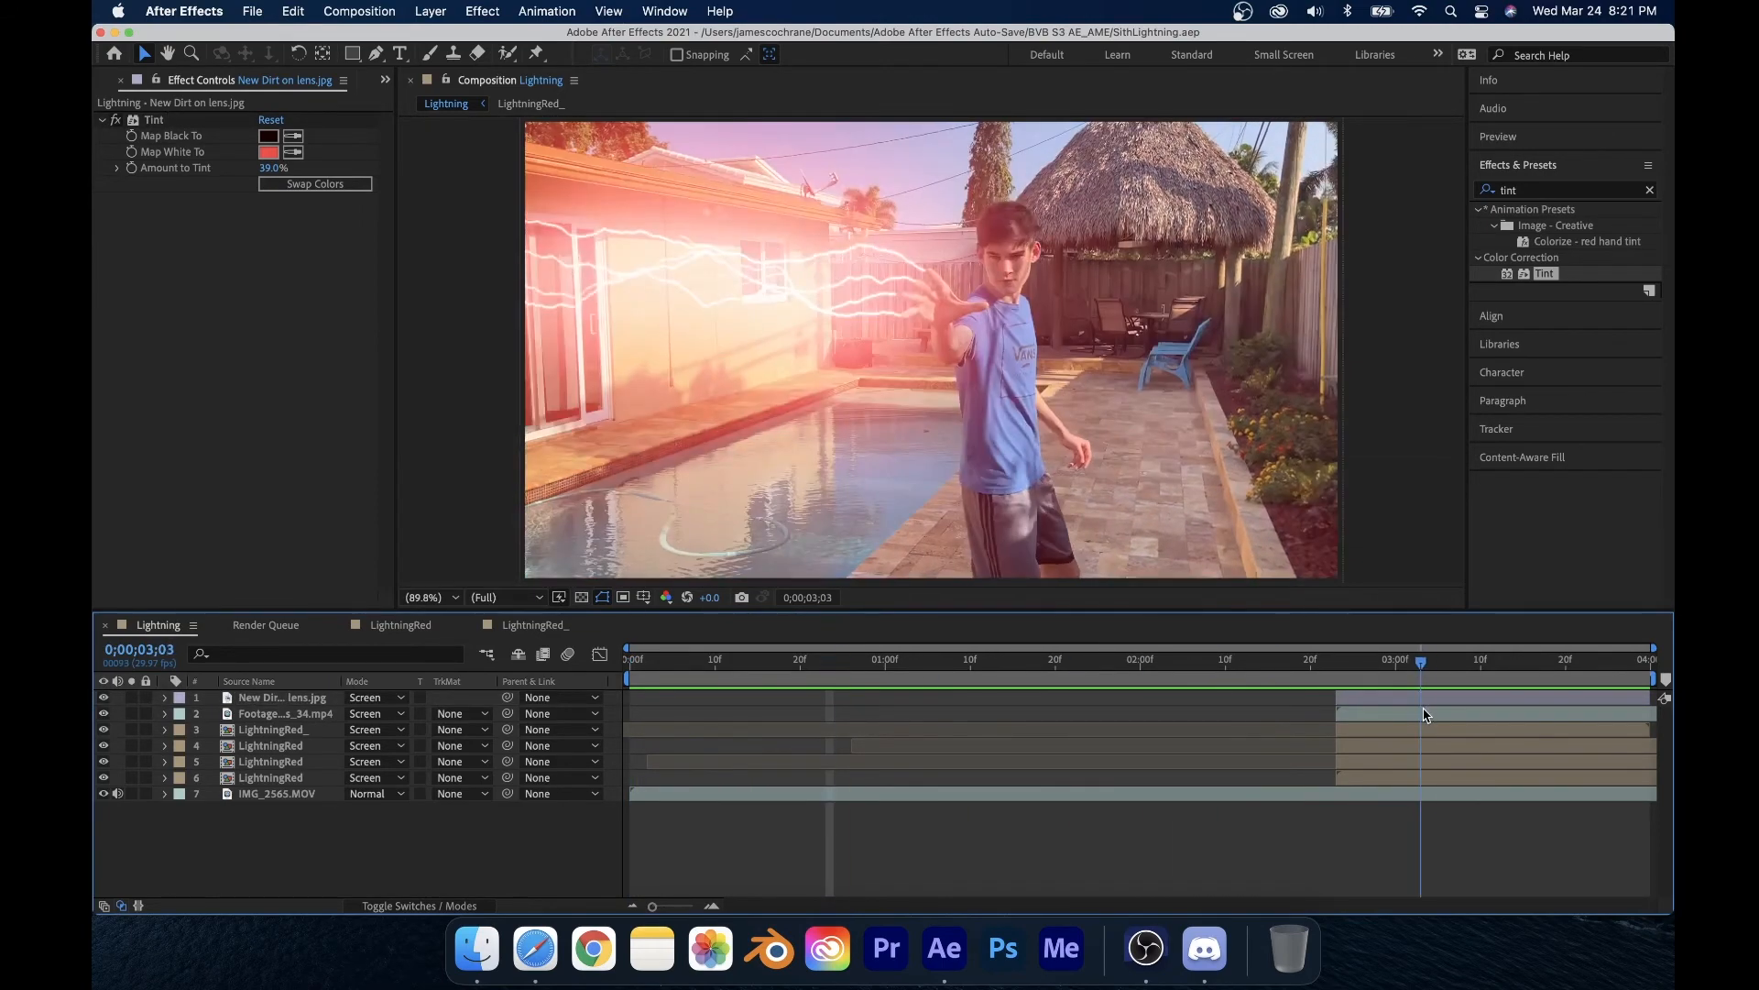
# Step: Create a new red solid layer in the composition
pyautogui.click(429, 10)
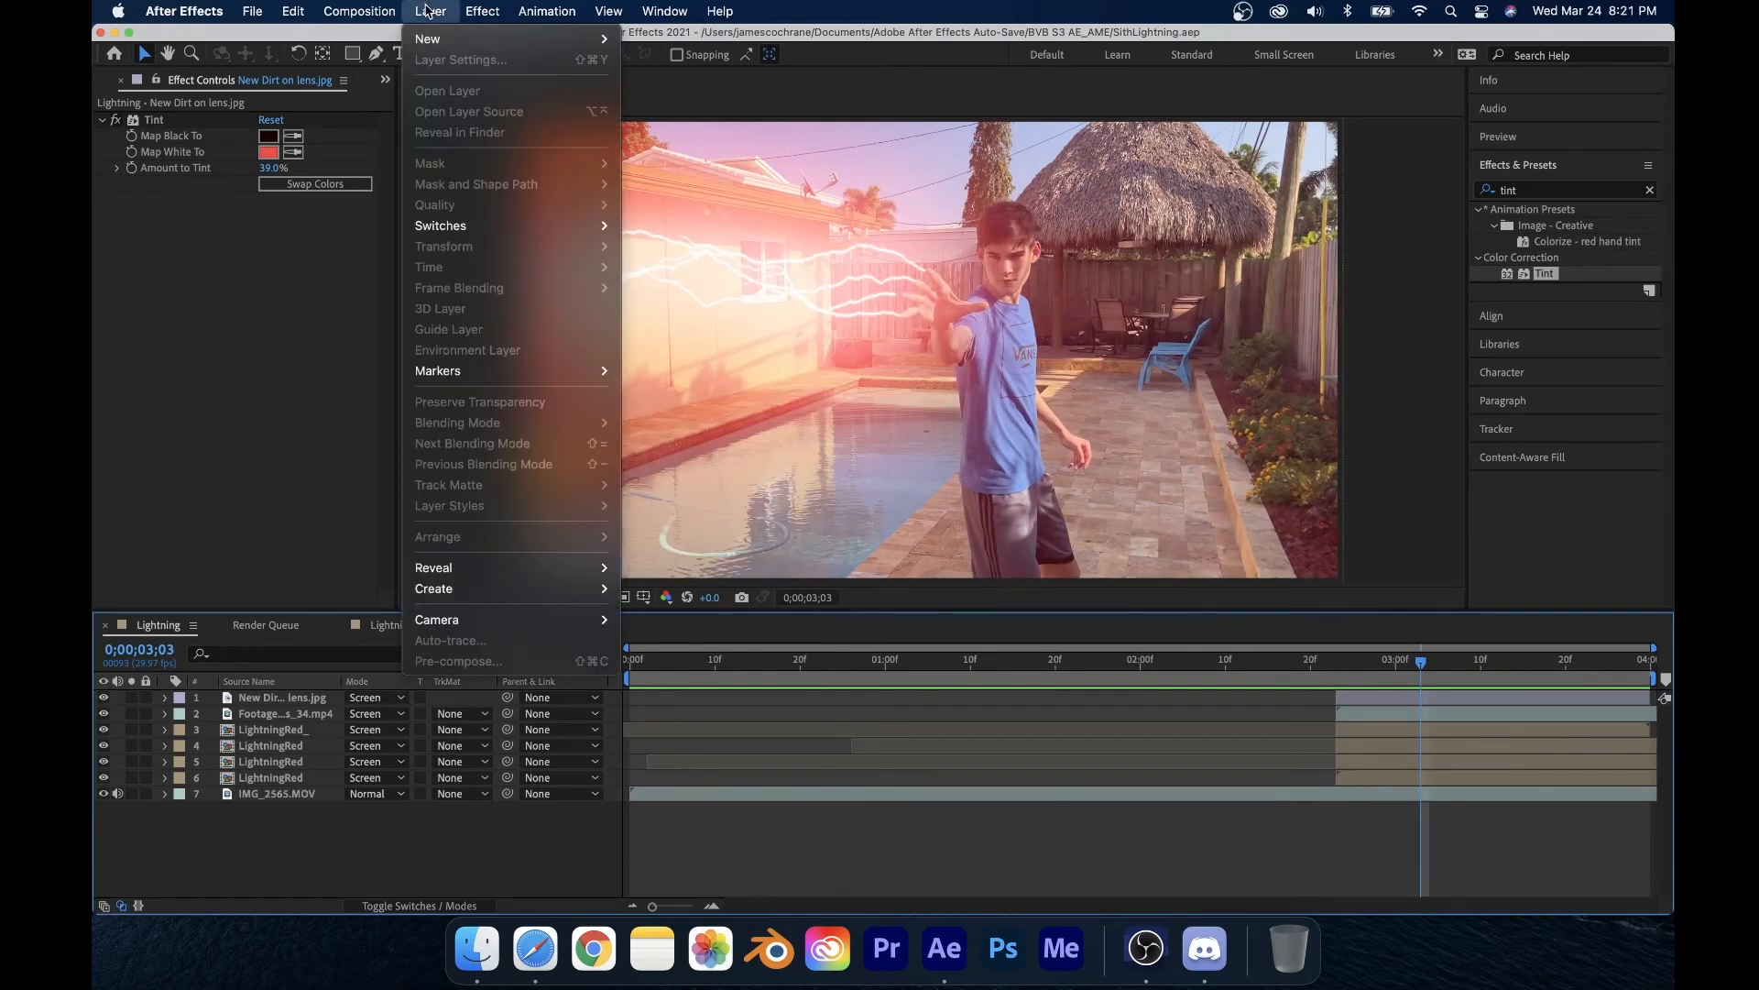
pyautogui.moveTo(550, 39)
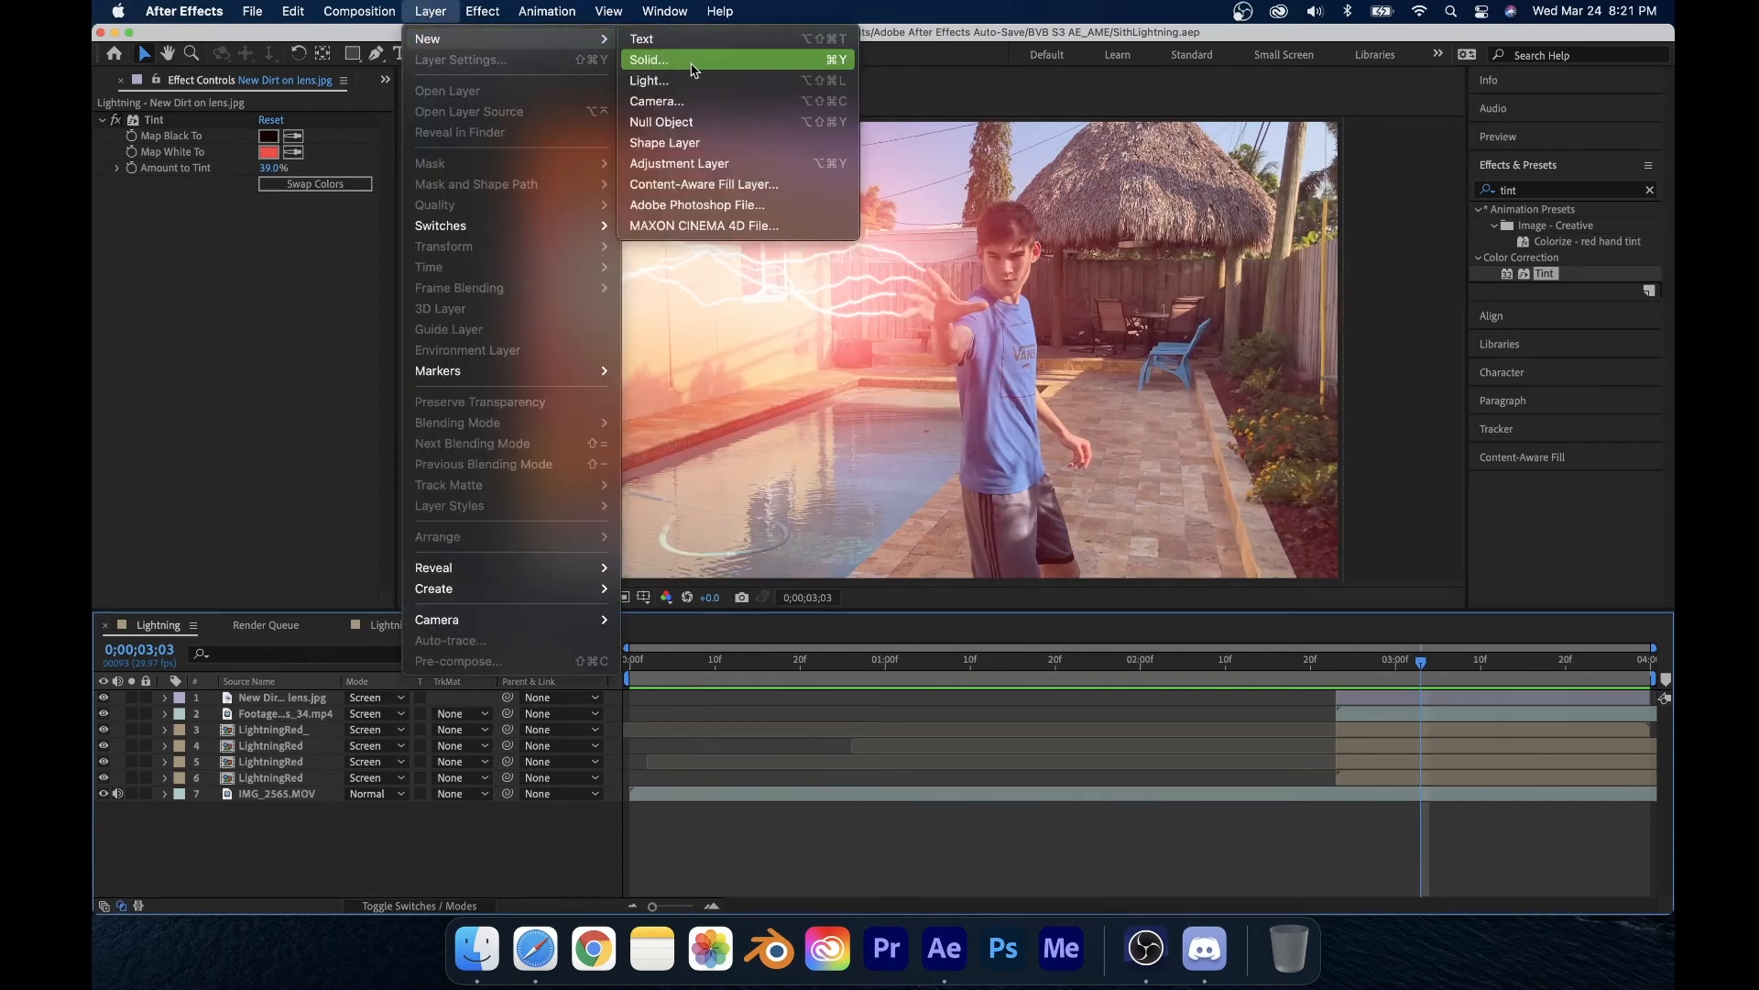
pyautogui.click(692, 60)
pyautogui.click(870, 603)
pyautogui.moveTo(775, 473); pyautogui.dragTo(1020, 323)
pyautogui.click(1077, 370)
pyautogui.click(1041, 648)
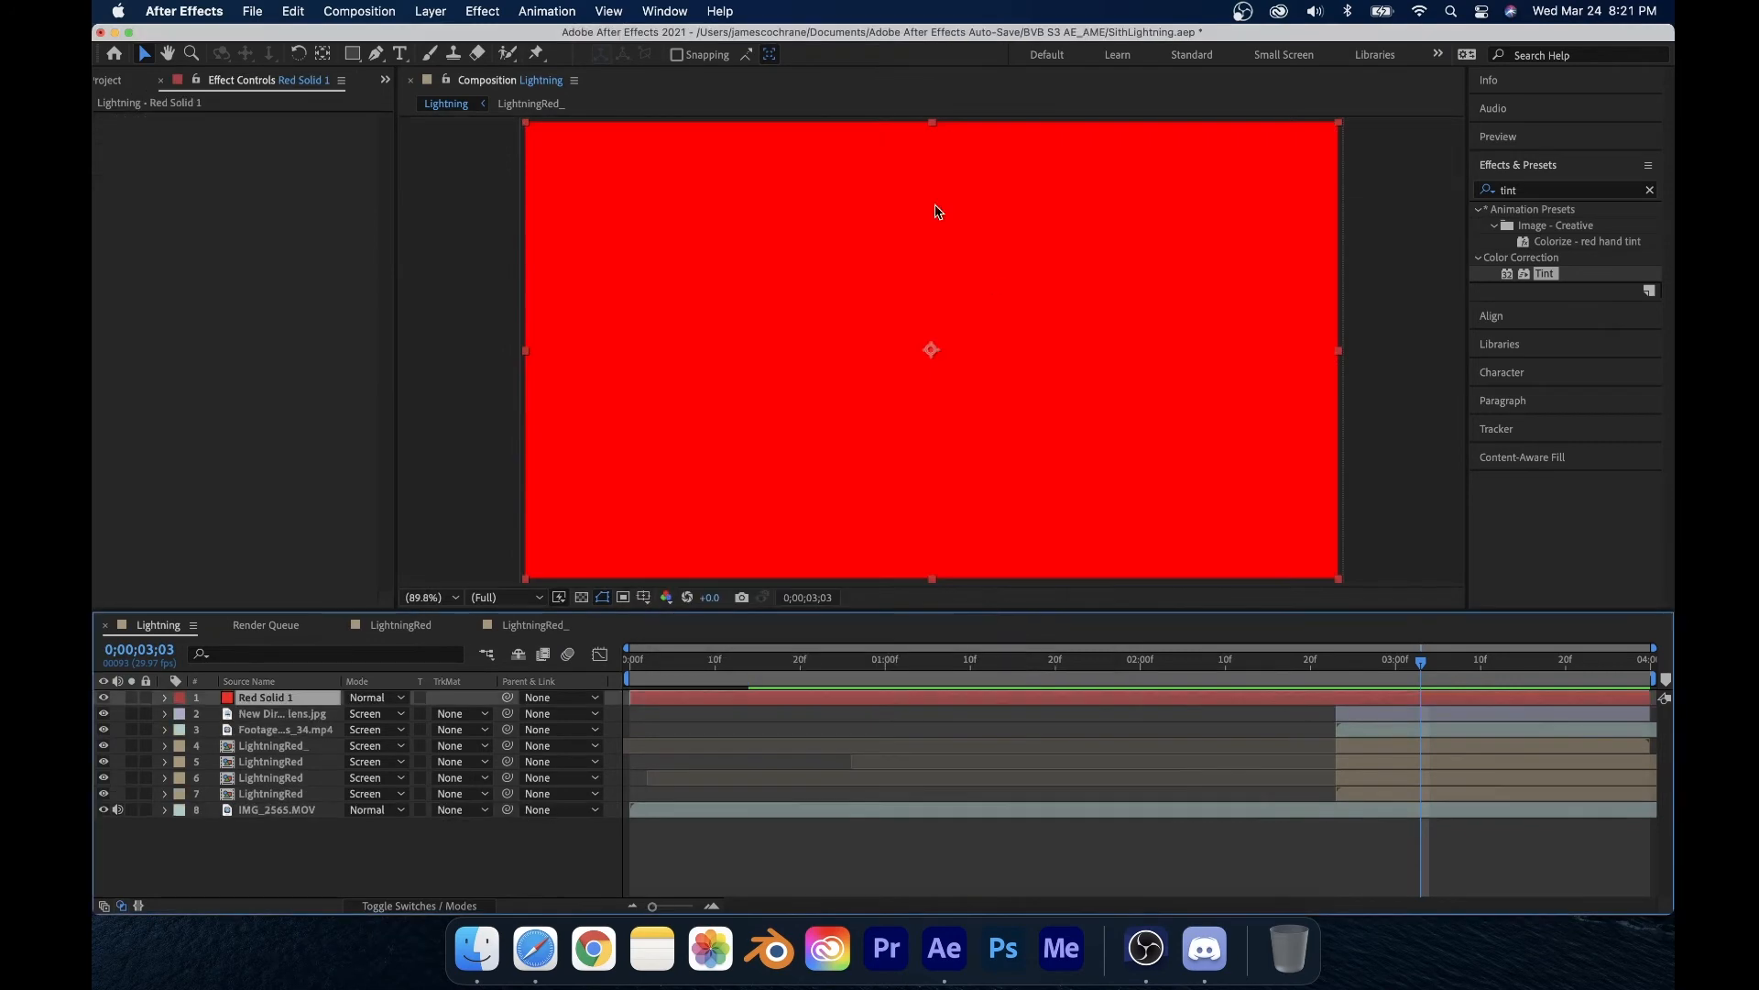
# Step: Draw a closed Pen-tool mask on the red solid along the left side of the person's body
pyautogui.press('g')
pyautogui.click(936, 224)
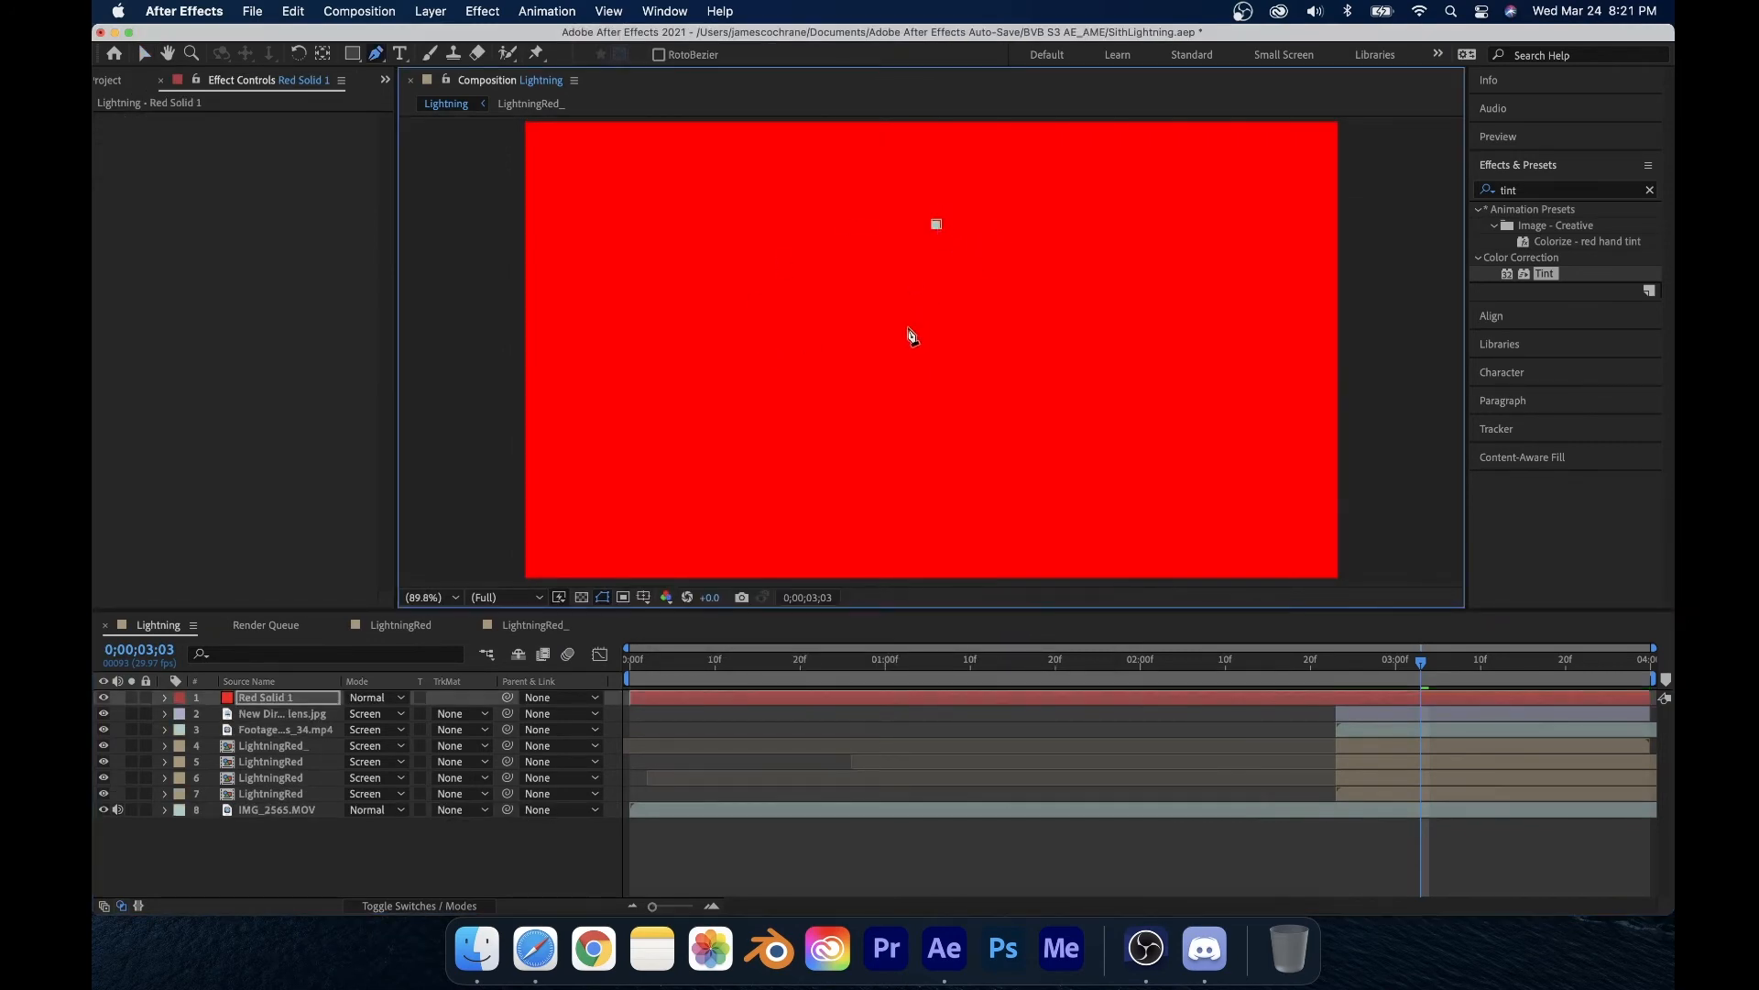
pyautogui.moveTo(891, 388); pyautogui.dragTo(907, 450)
pyautogui.click(949, 532)
pyautogui.click(1077, 266)
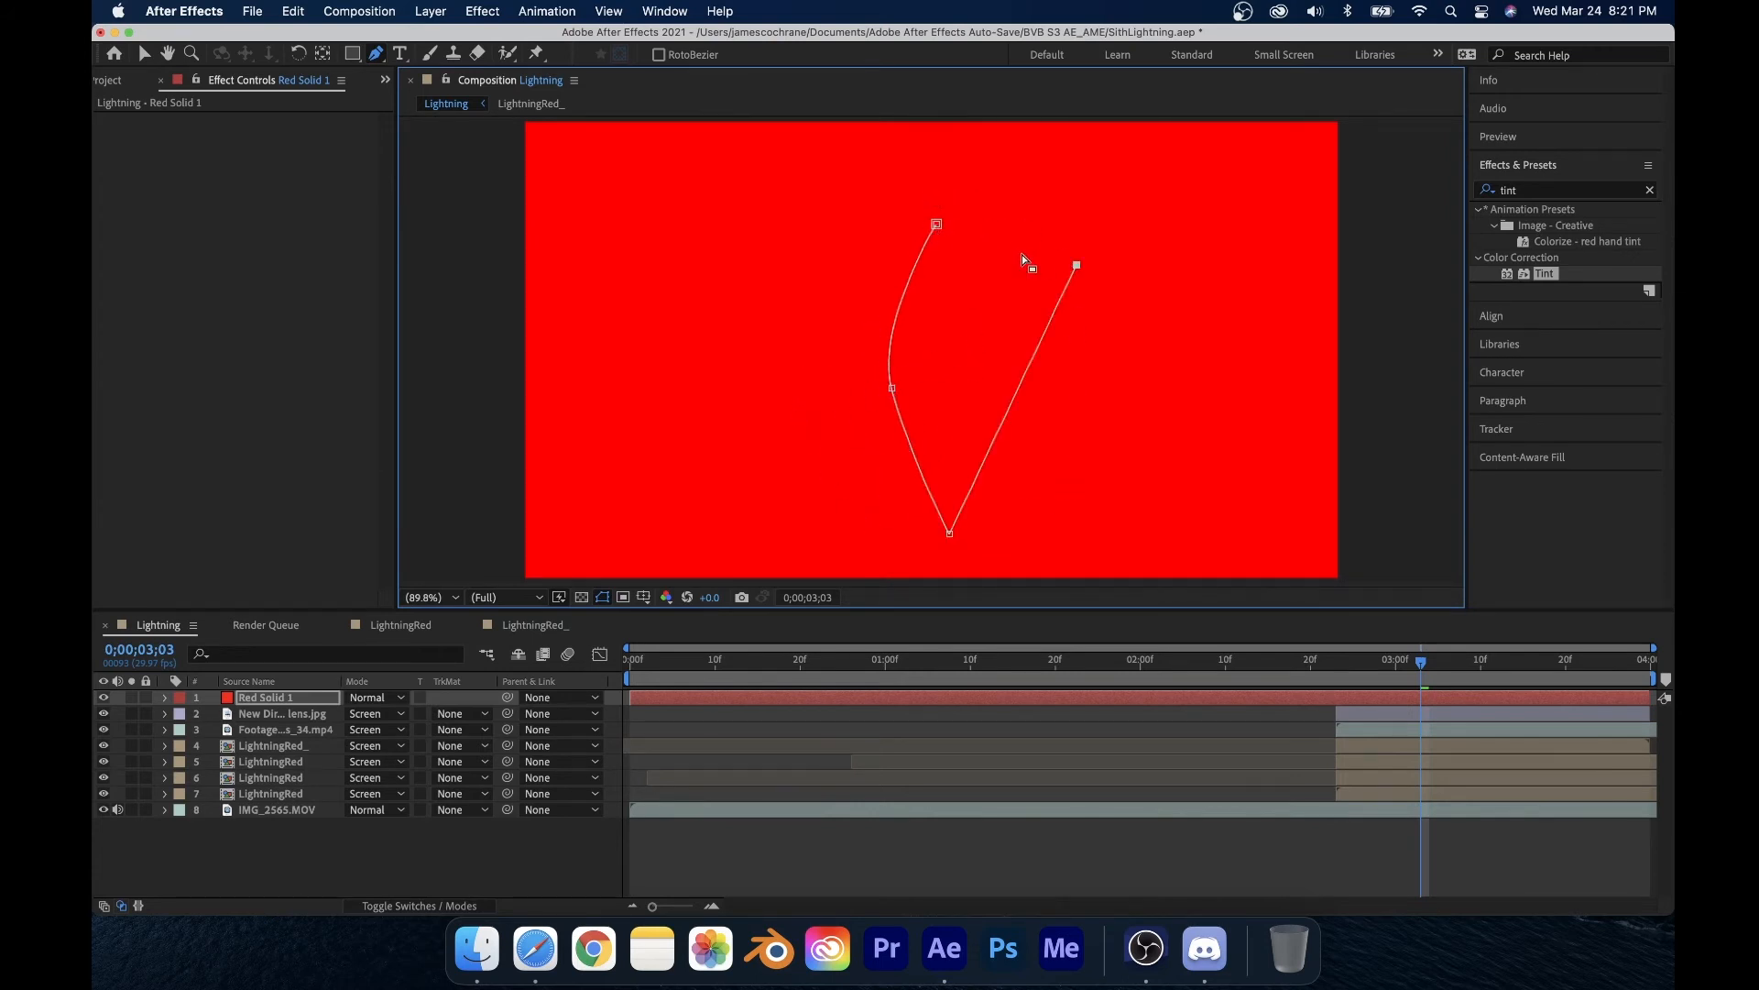
pyautogui.press('super+z')
pyautogui.moveTo(1037, 462); pyautogui.dragTo(1036, 334)
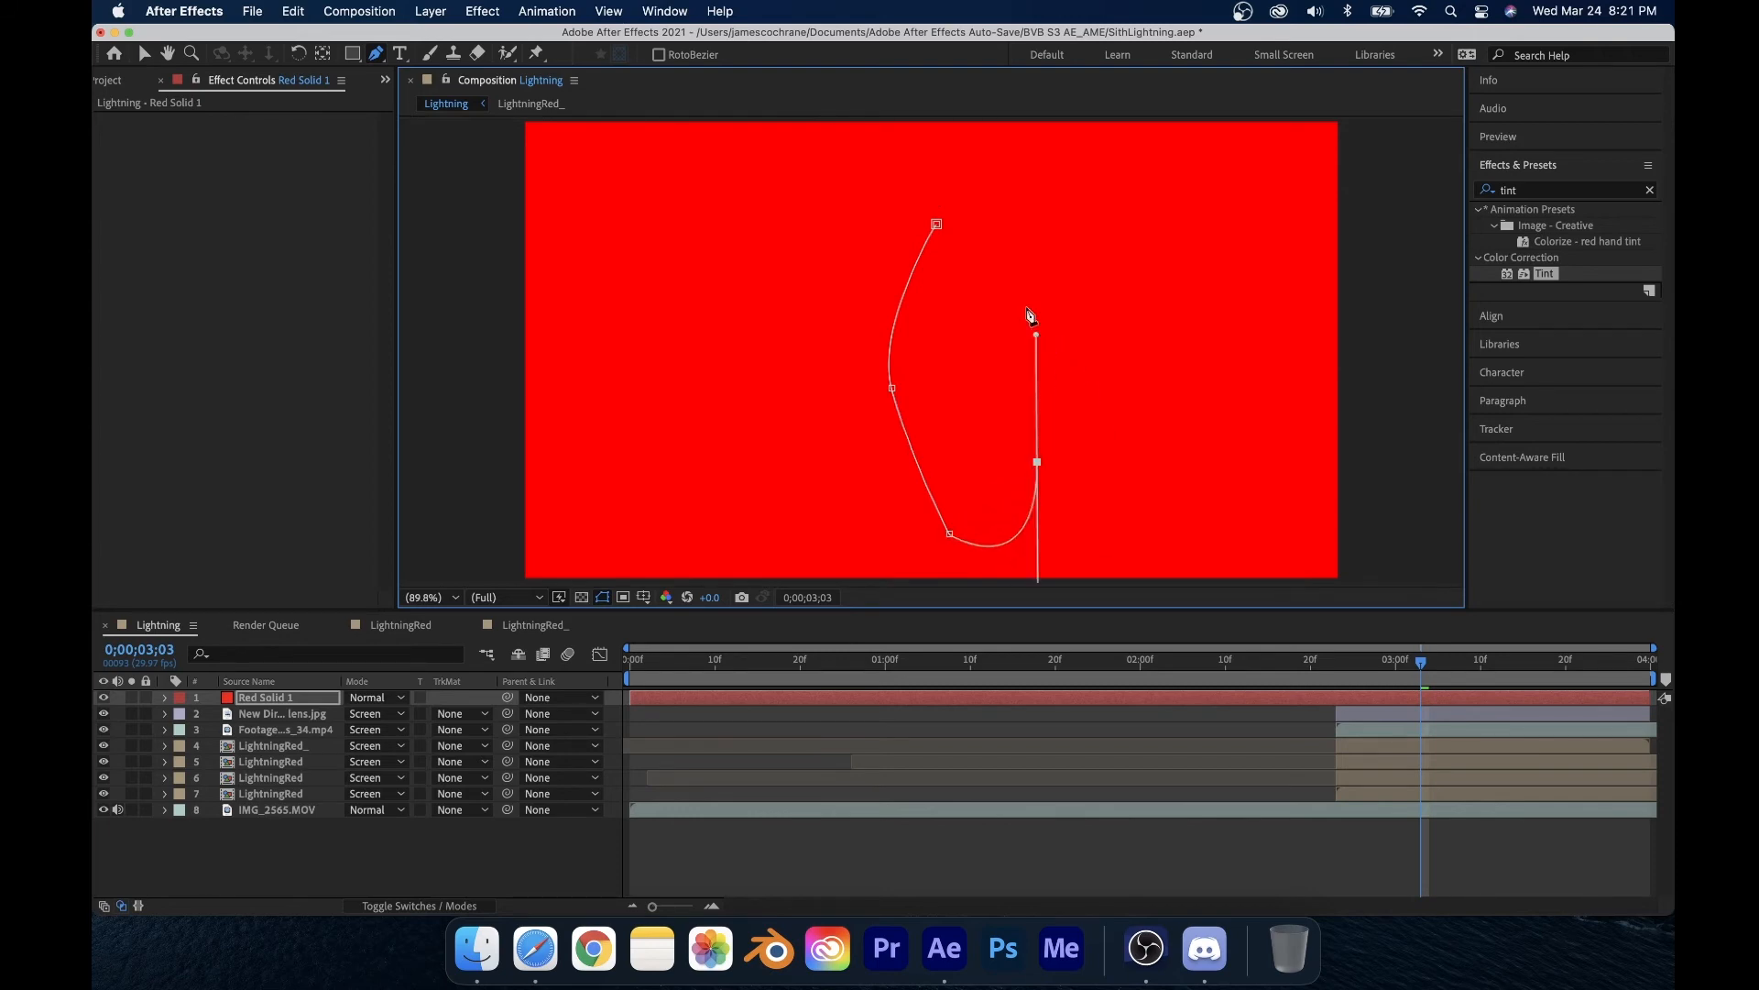
pyautogui.click(993, 202)
pyautogui.click(948, 231)
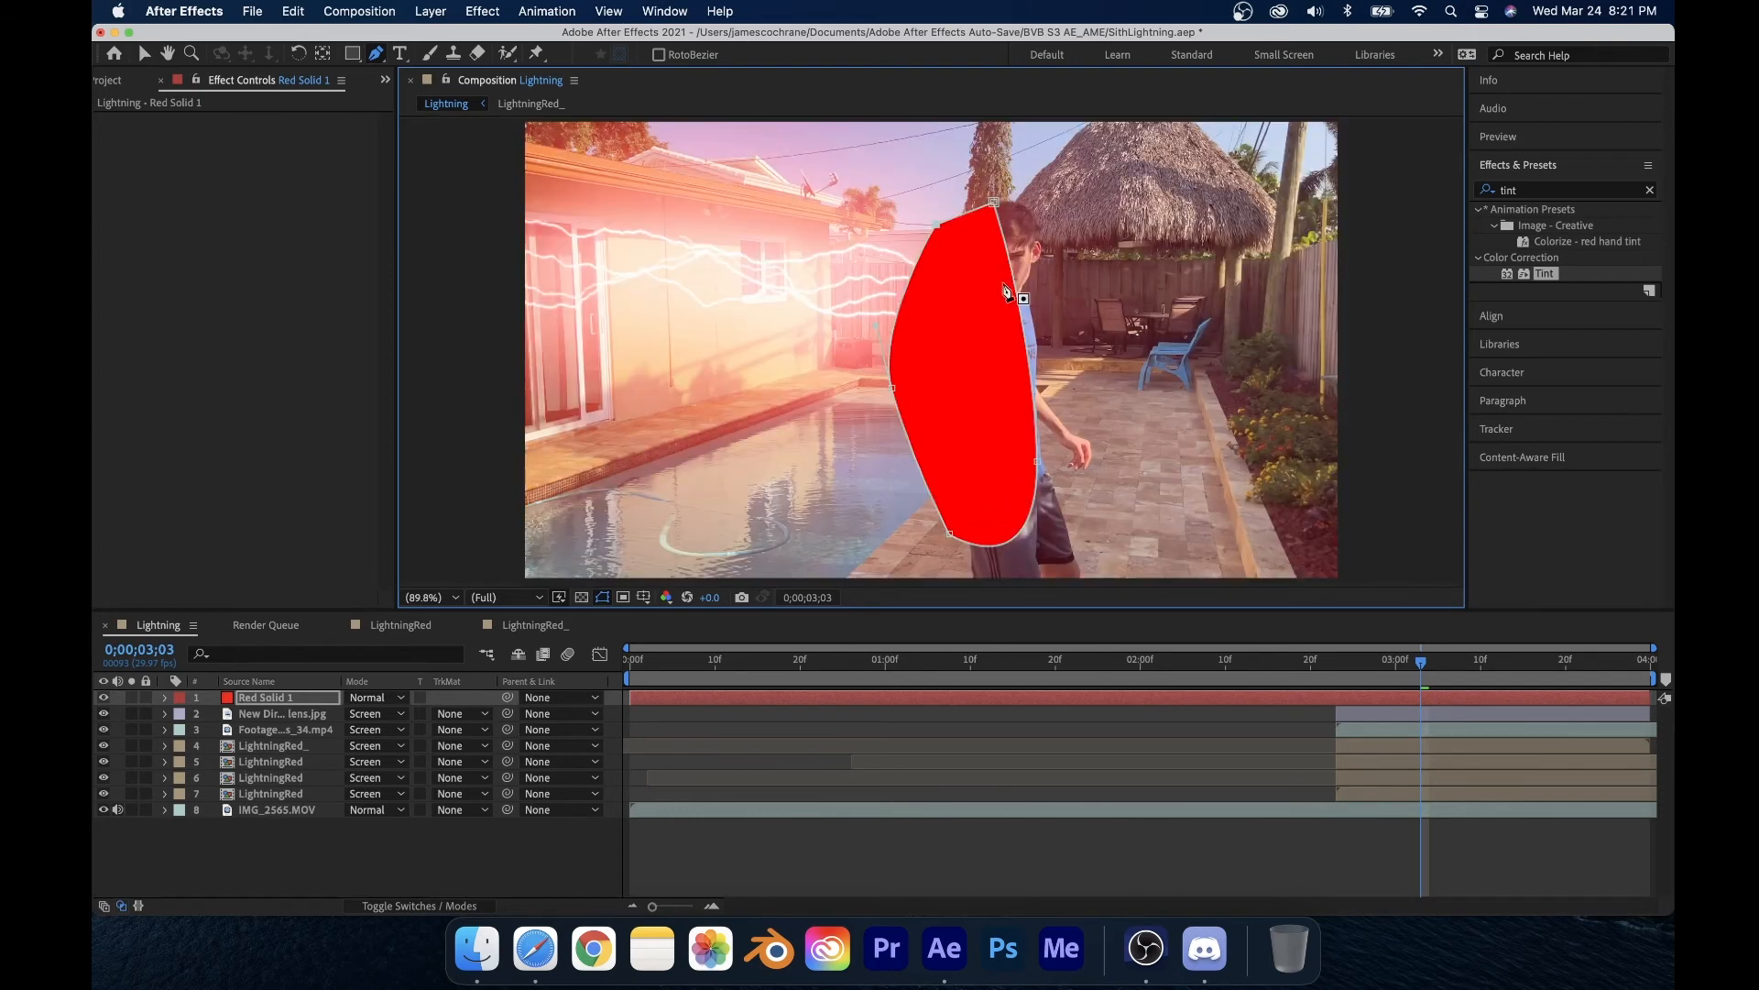
pyautogui.press('v')
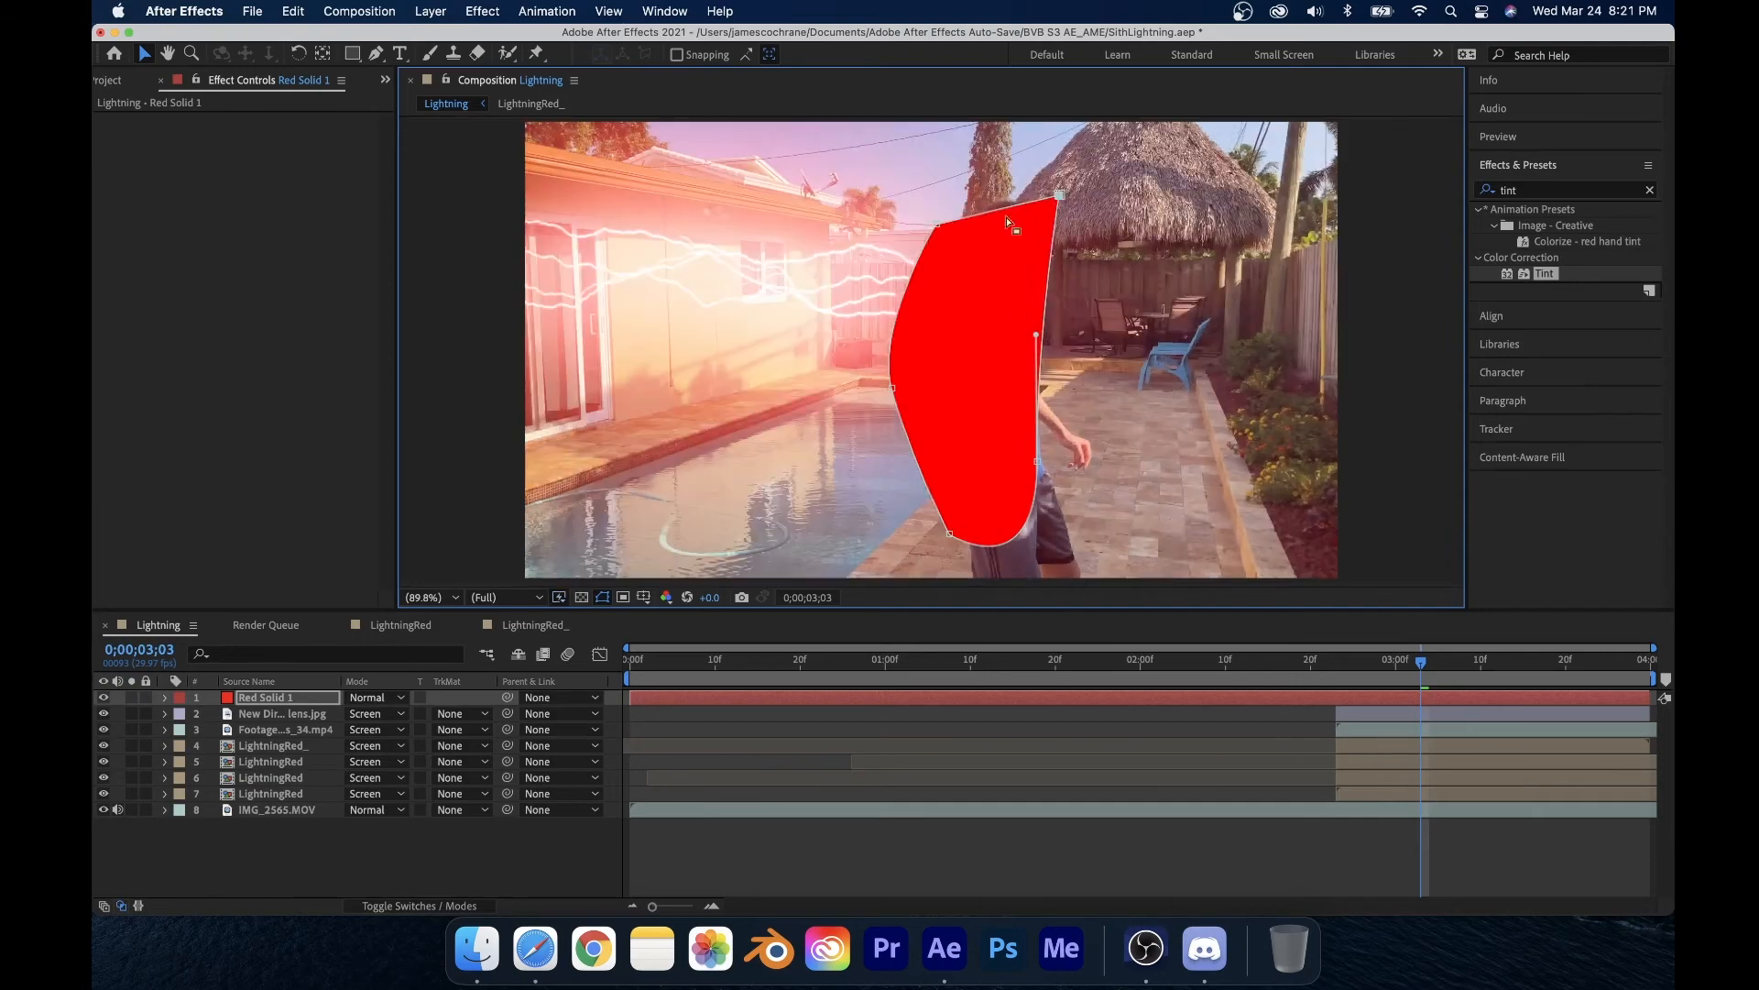
# Step: Reshape the mask by moving its vertices and bezier handles to follow the person's body outline from head to legs
pyautogui.scroll(3, 932, 231)
pyautogui.moveTo(1141, 240); pyautogui.dragTo(1081, 187)
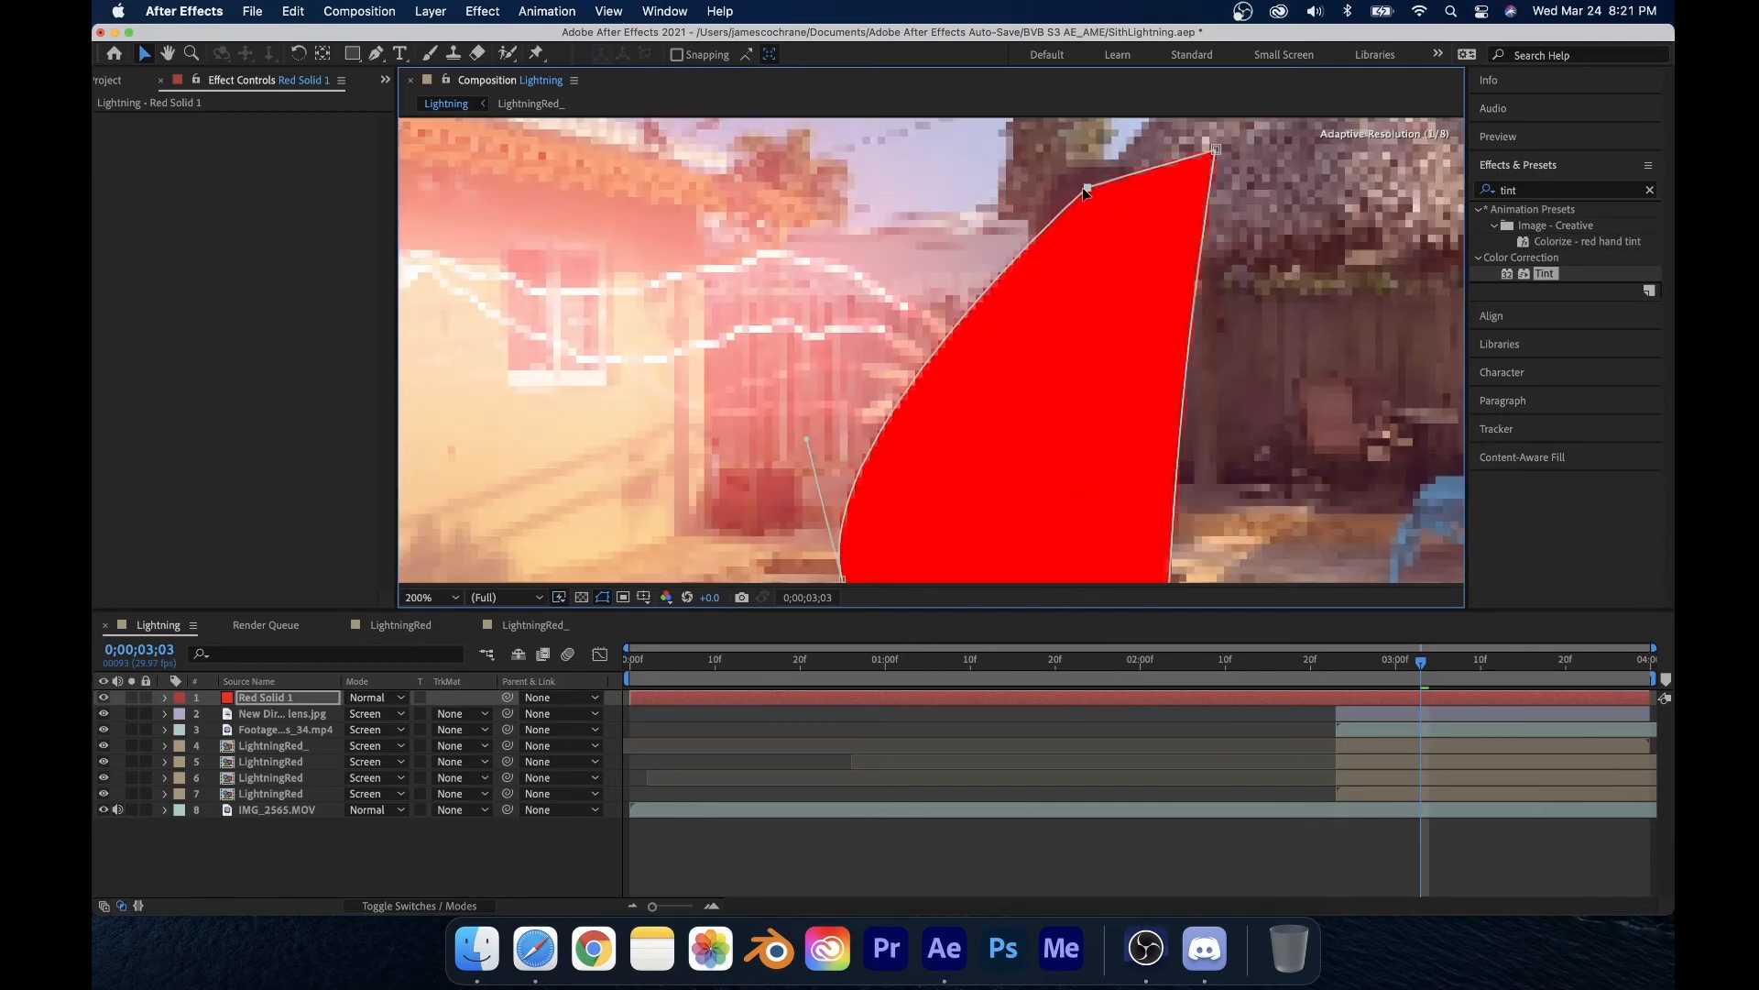
pyautogui.scroll(-3, 888, 513)
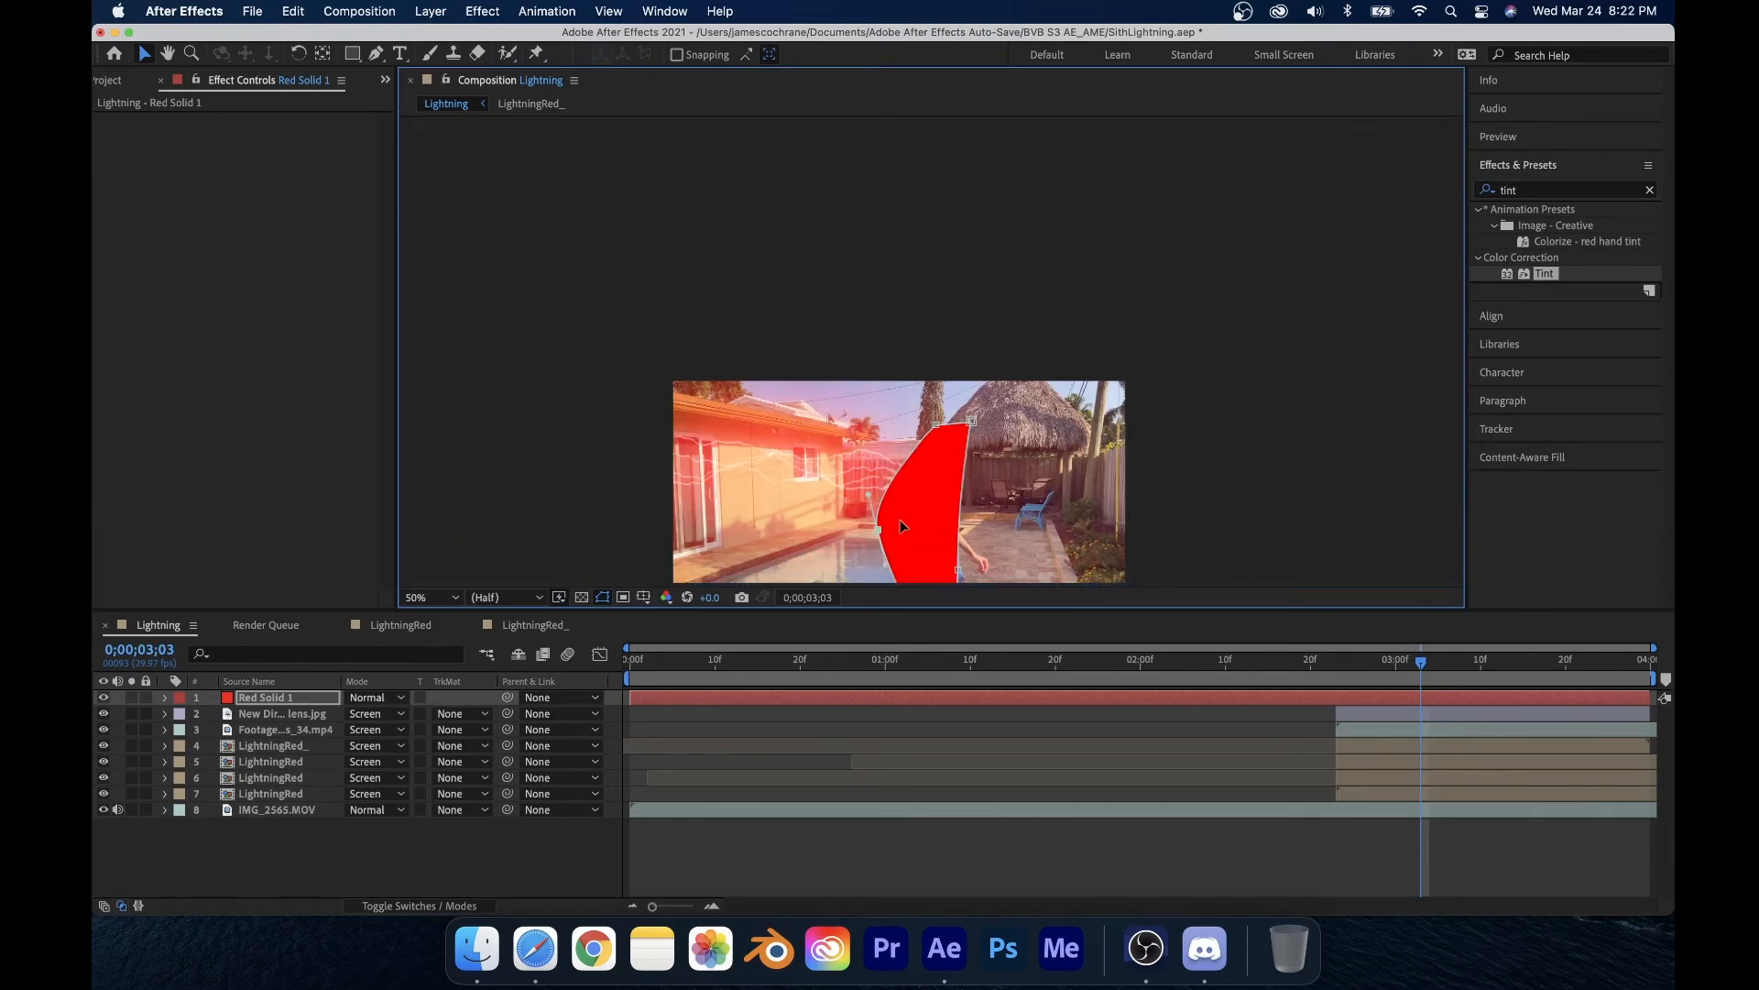
pyautogui.moveTo(879, 528); pyautogui.dragTo(921, 419)
pyautogui.scroll(3, 918, 502)
pyautogui.scroll(-5, 918, 502)
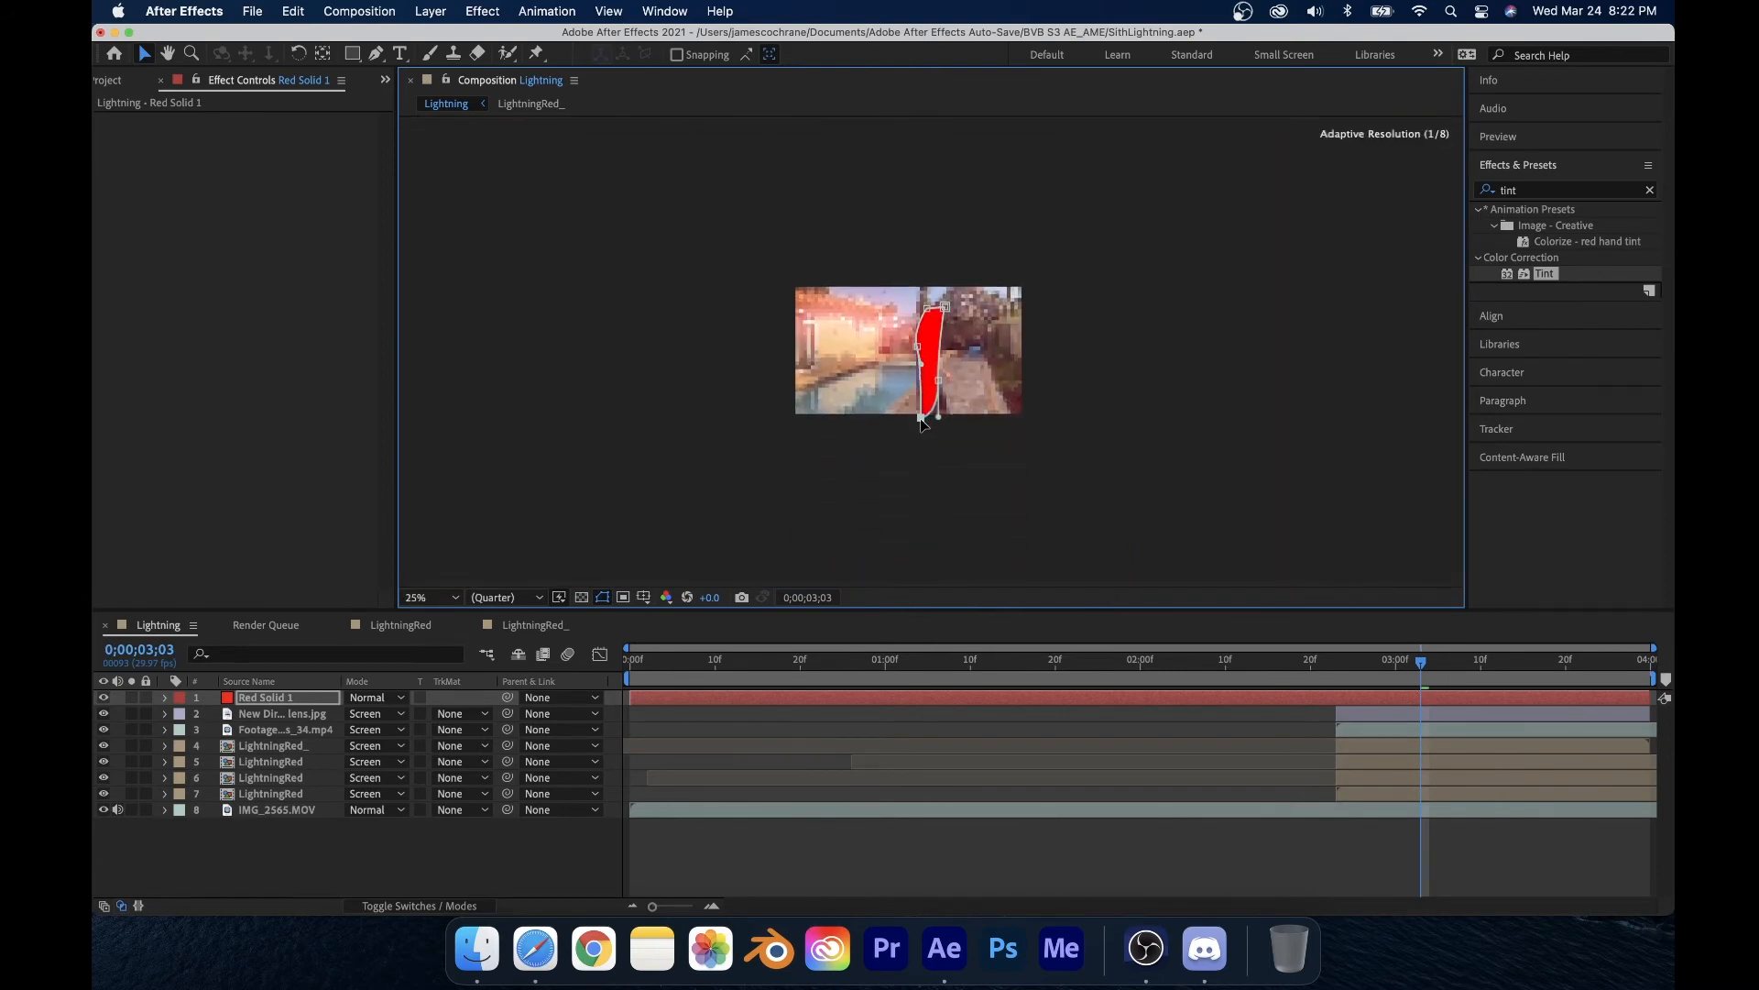
pyautogui.scroll(5, 921, 420)
pyautogui.press('space')
pyautogui.scroll(-2, 992, 291)
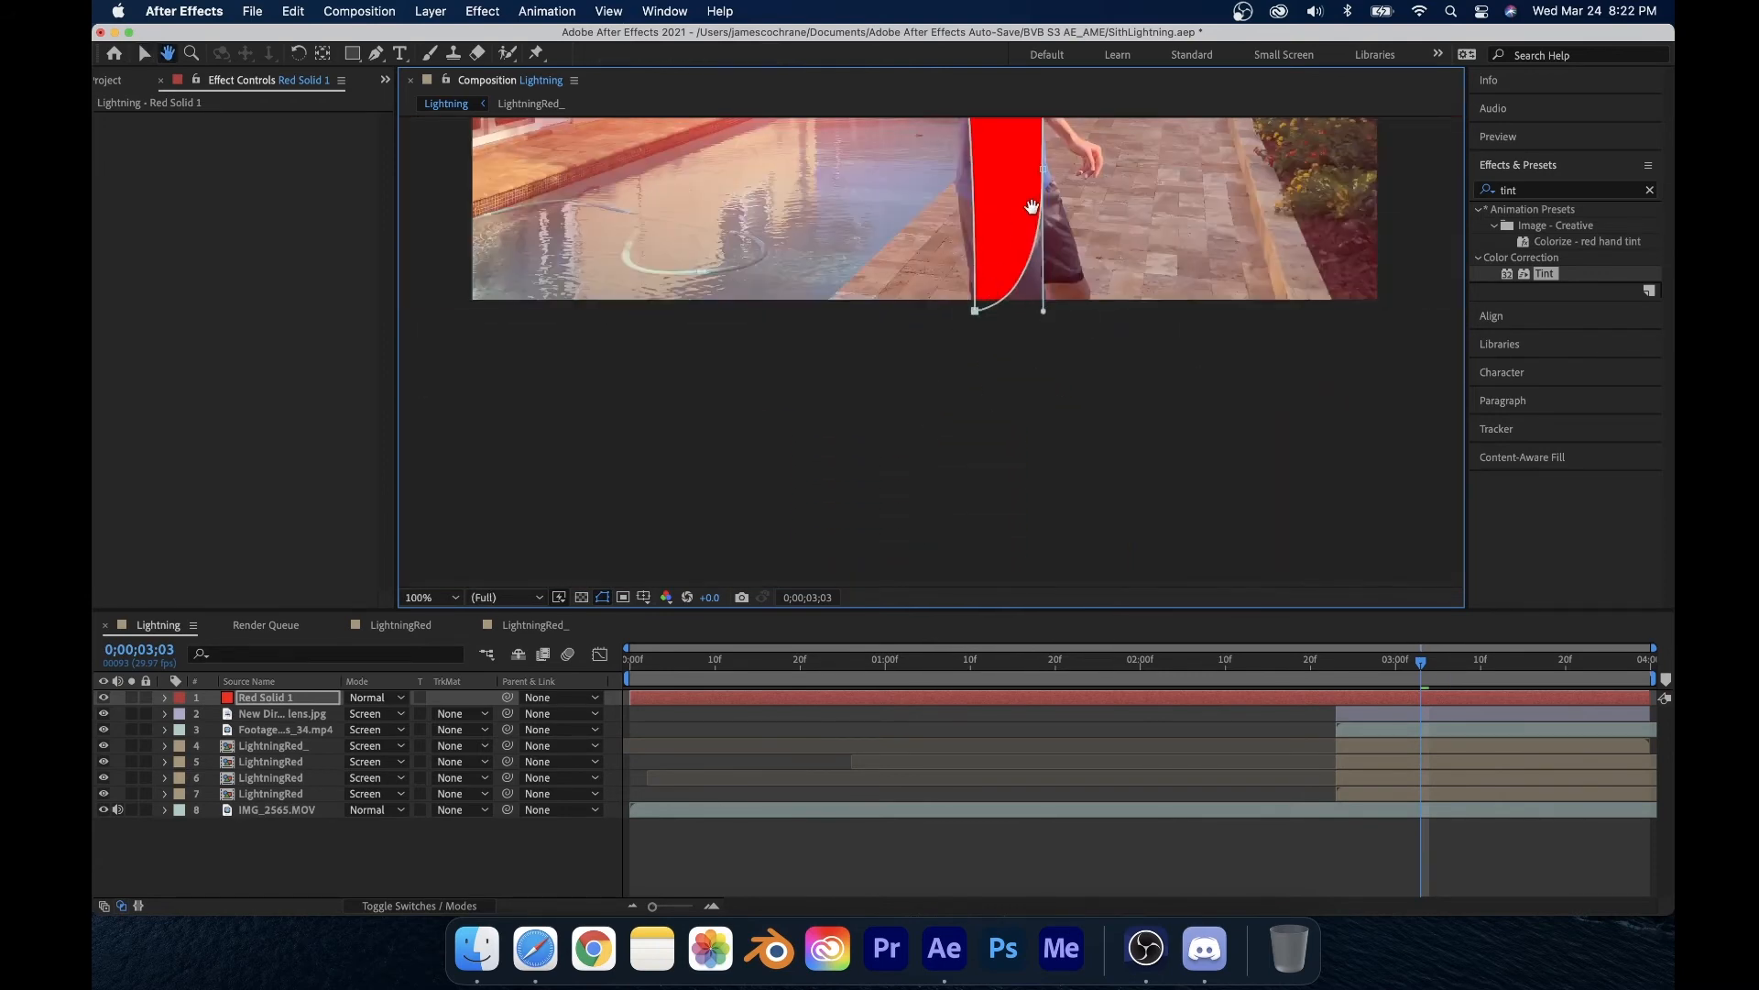
pyautogui.moveTo(1034, 206); pyautogui.dragTo(927, 401)
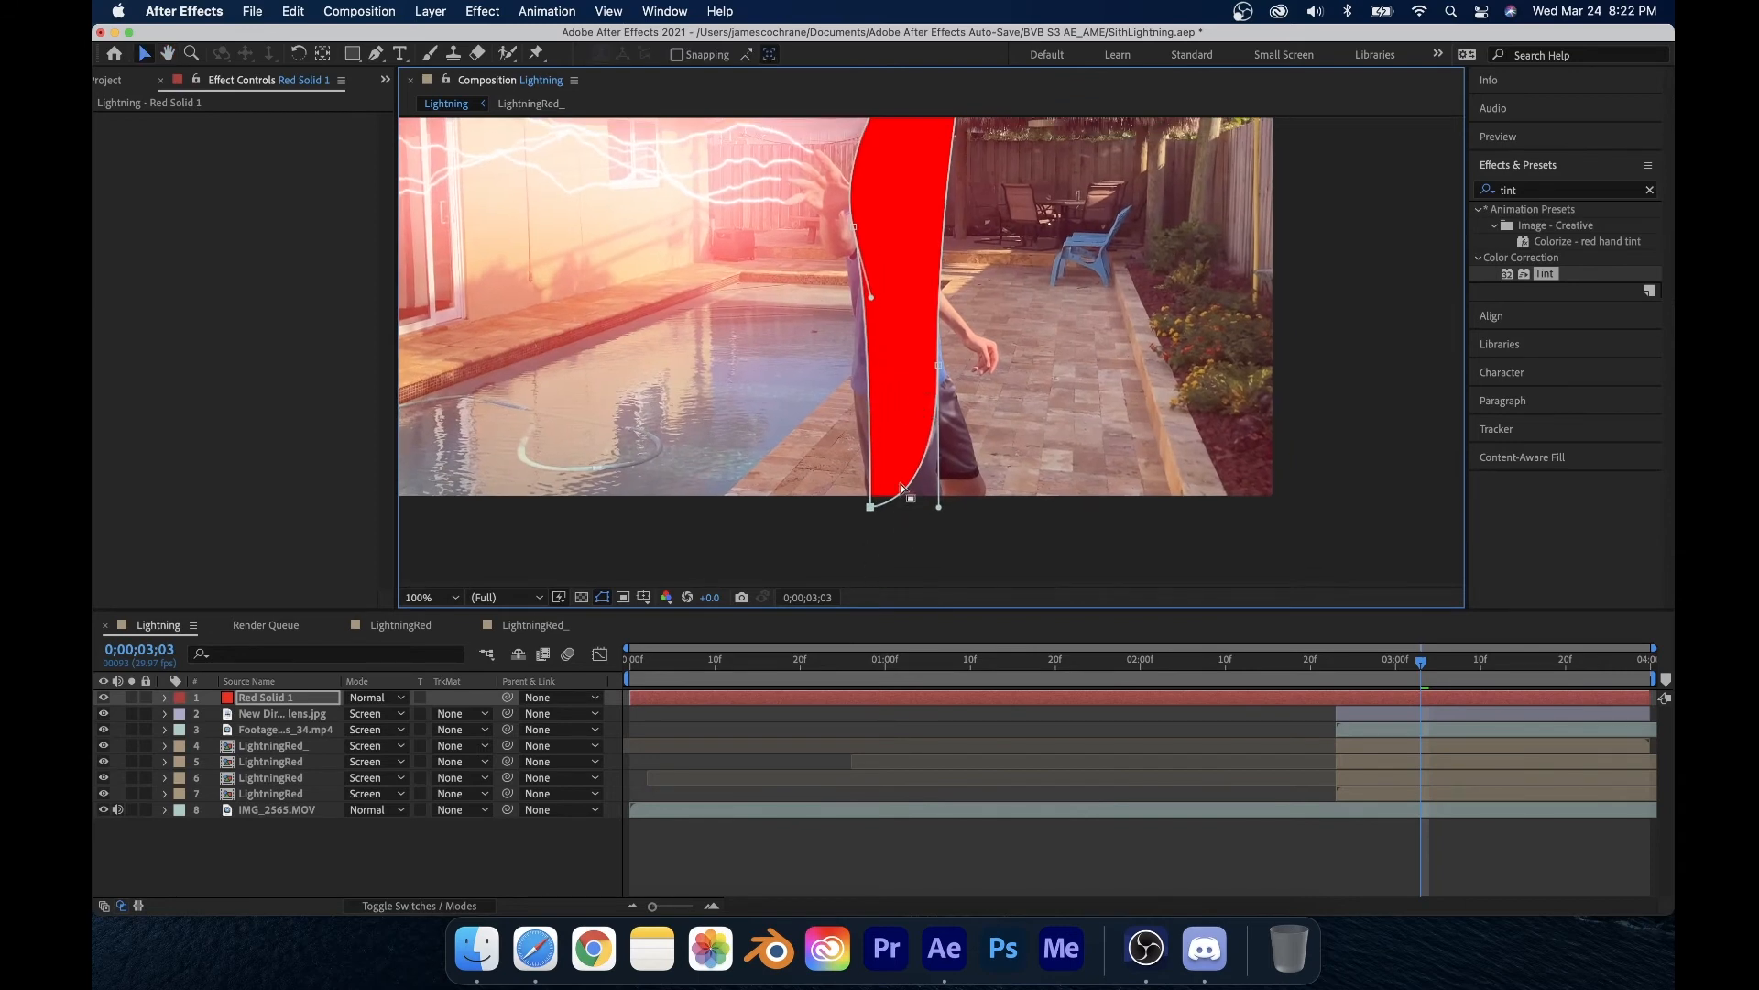
pyautogui.moveTo(873, 296); pyautogui.dragTo(848, 229)
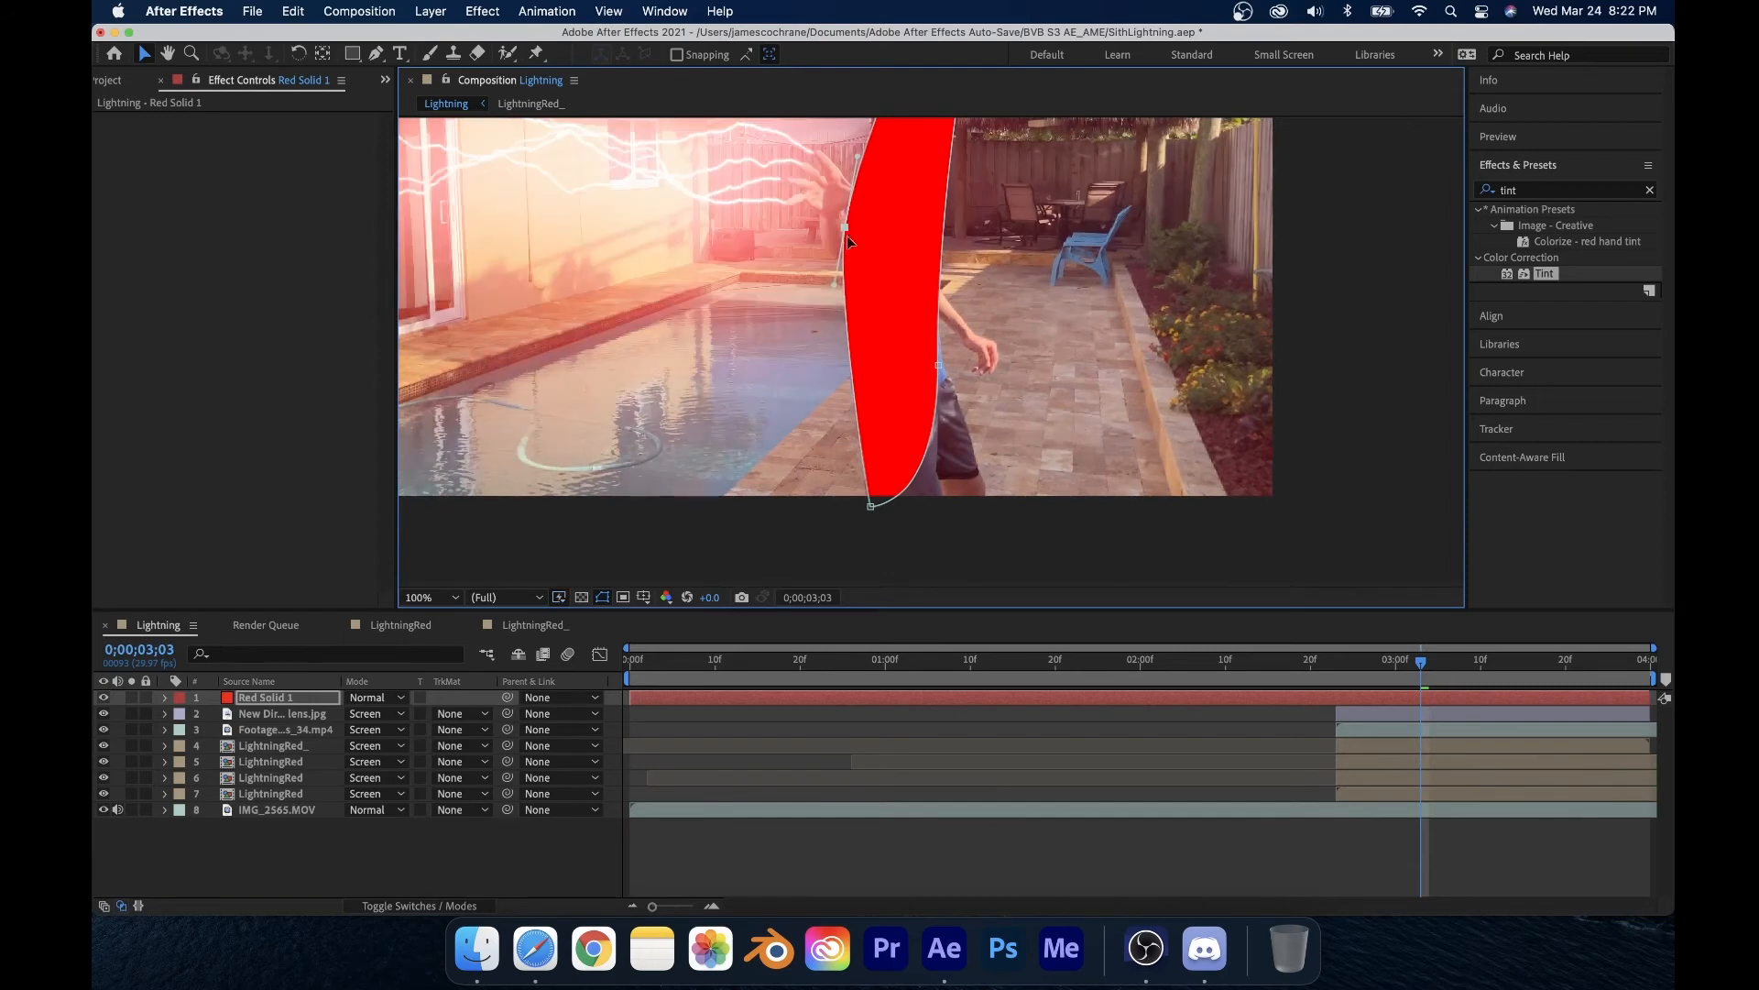
pyautogui.click(937, 365)
pyautogui.moveTo(938, 365); pyautogui.dragTo(926, 327)
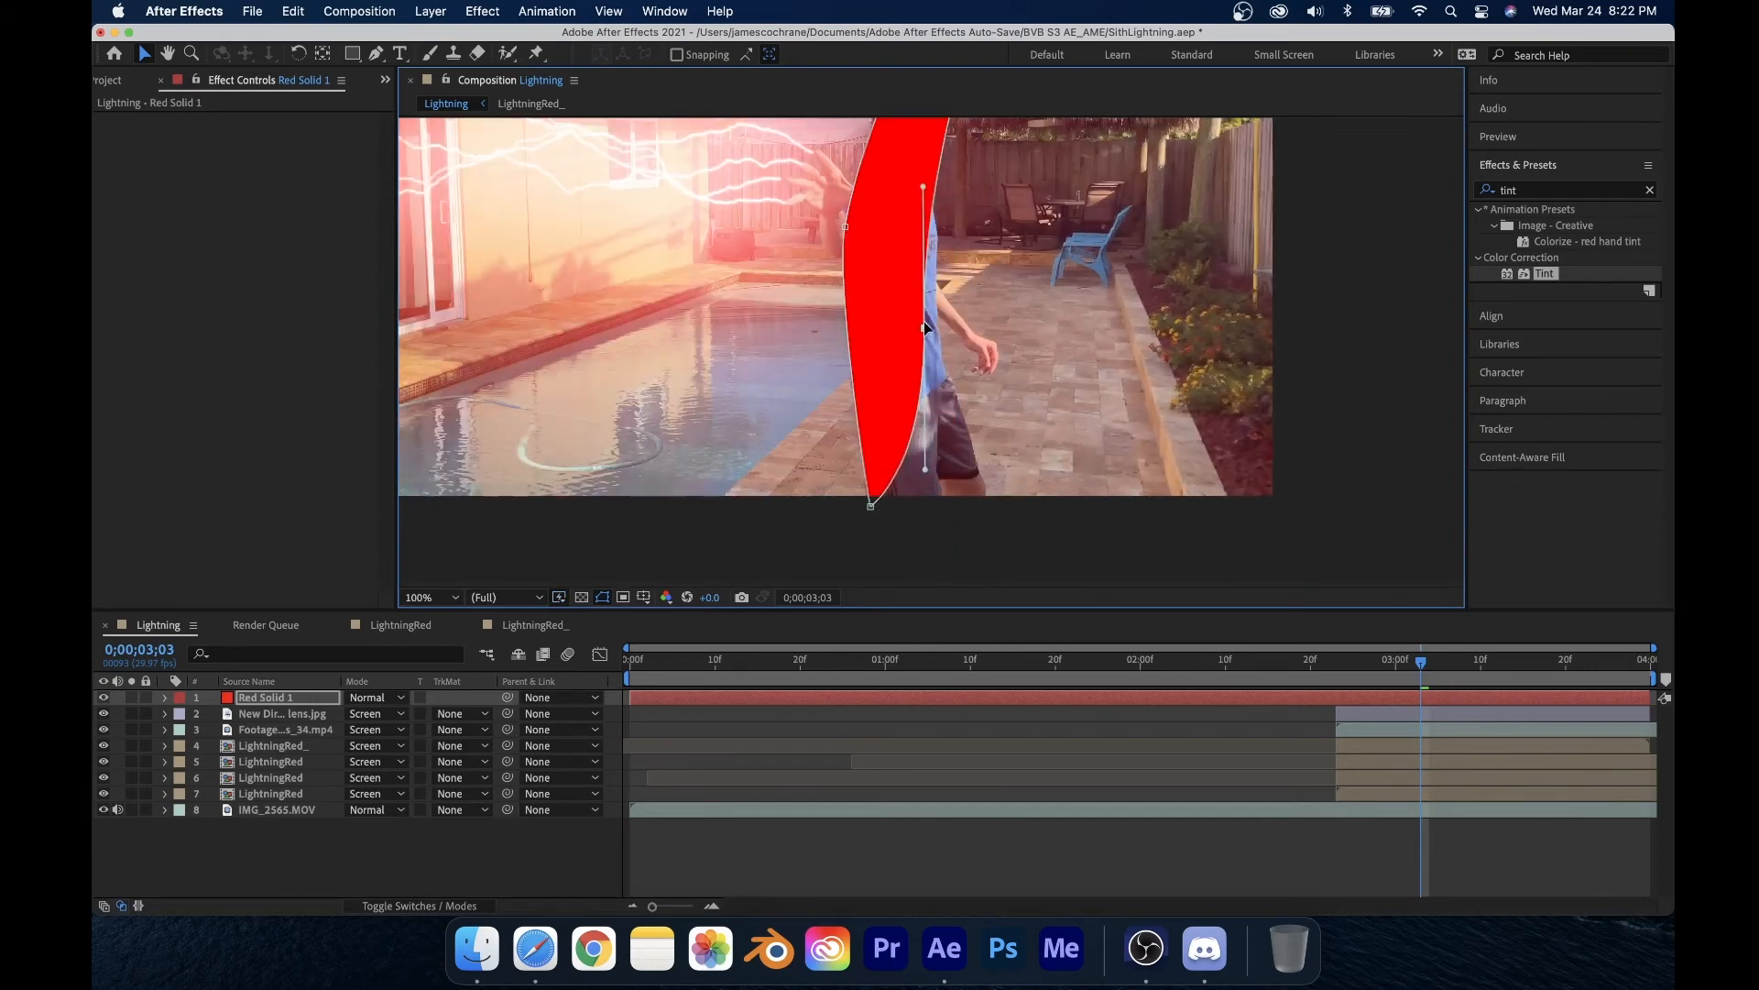
pyautogui.press('h')
pyautogui.moveTo(1008, 160); pyautogui.dragTo(1003, 285)
pyautogui.press('v')
pyautogui.moveTo(958, 211); pyautogui.dragTo(922, 272)
pyautogui.click(953, 291)
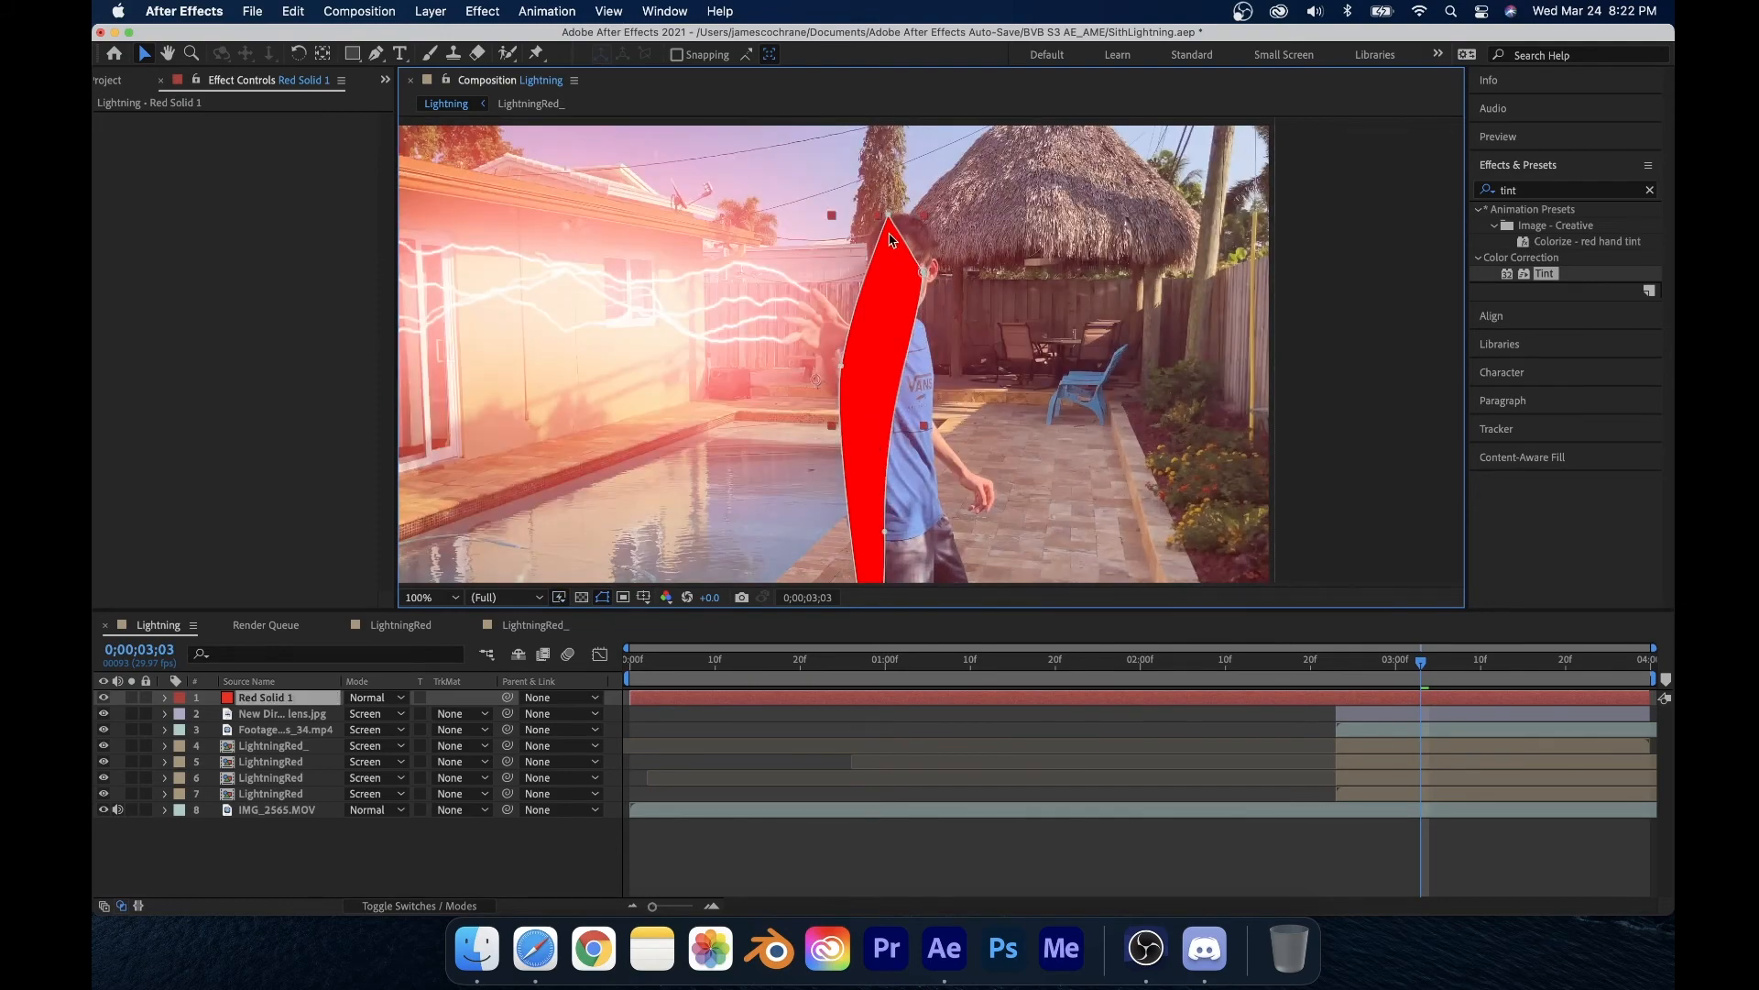
pyautogui.moveTo(889, 209); pyautogui.dragTo(899, 228)
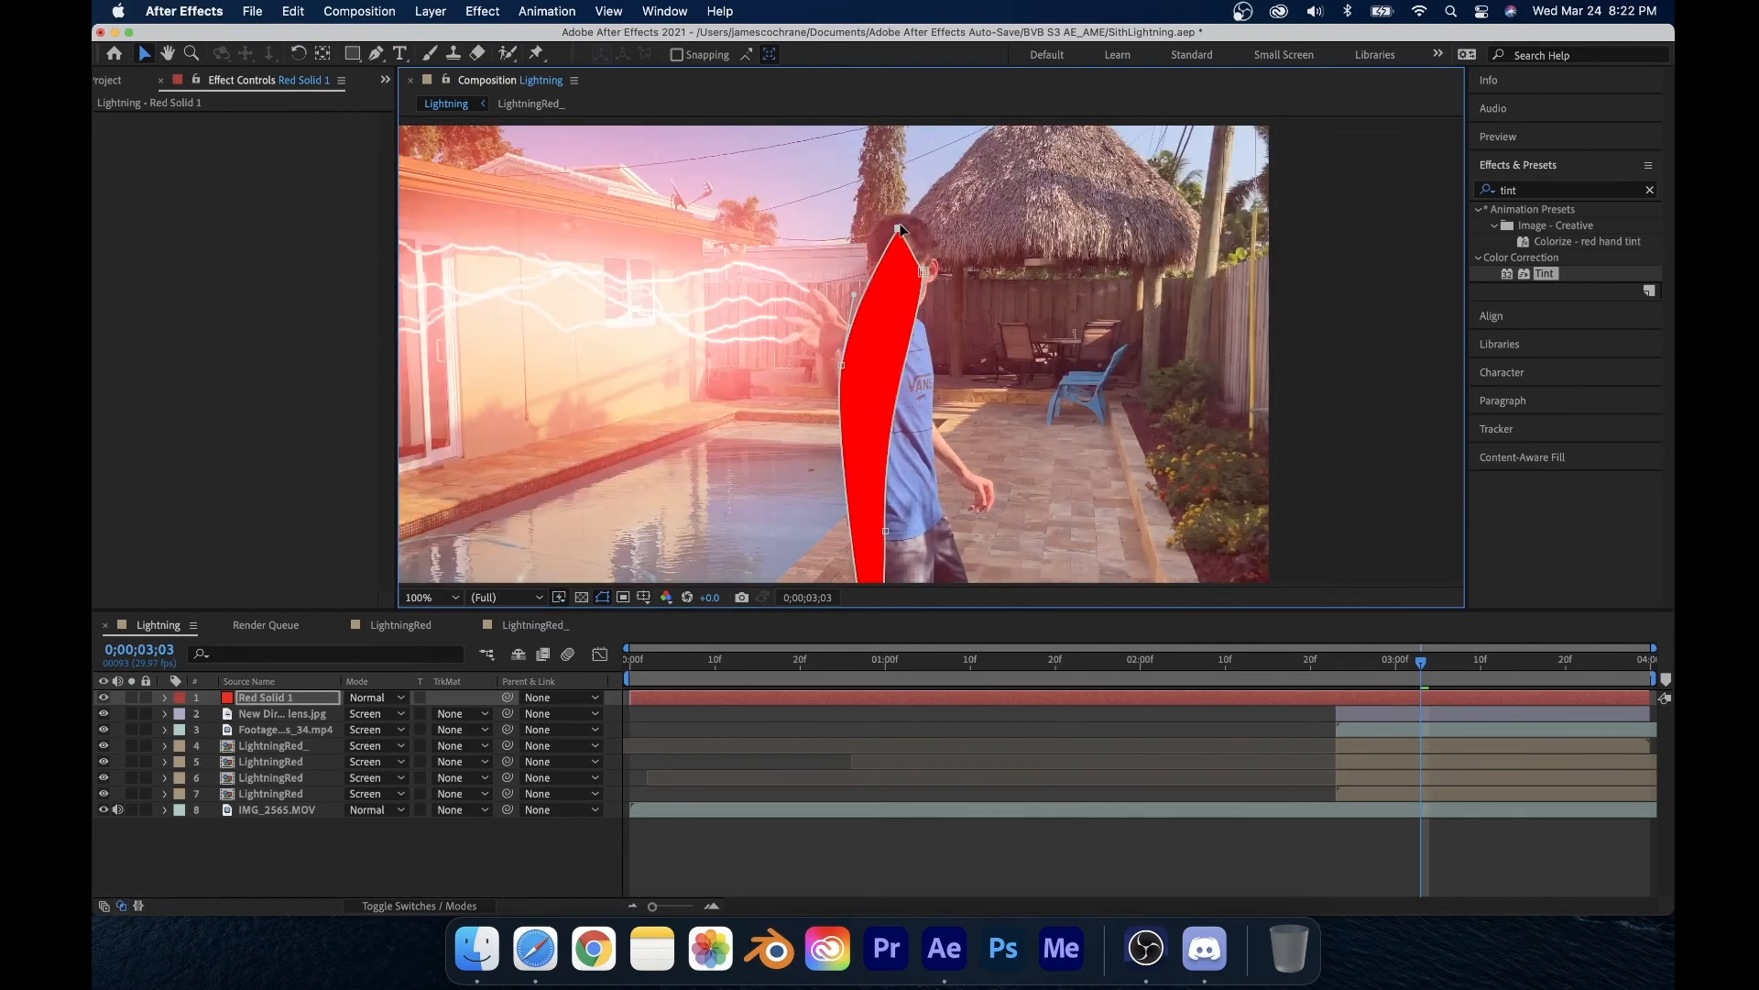
# Step: Set the red solid's mask feather to 57 pixels and mask opacity to 45%
pyautogui.click(1418, 657)
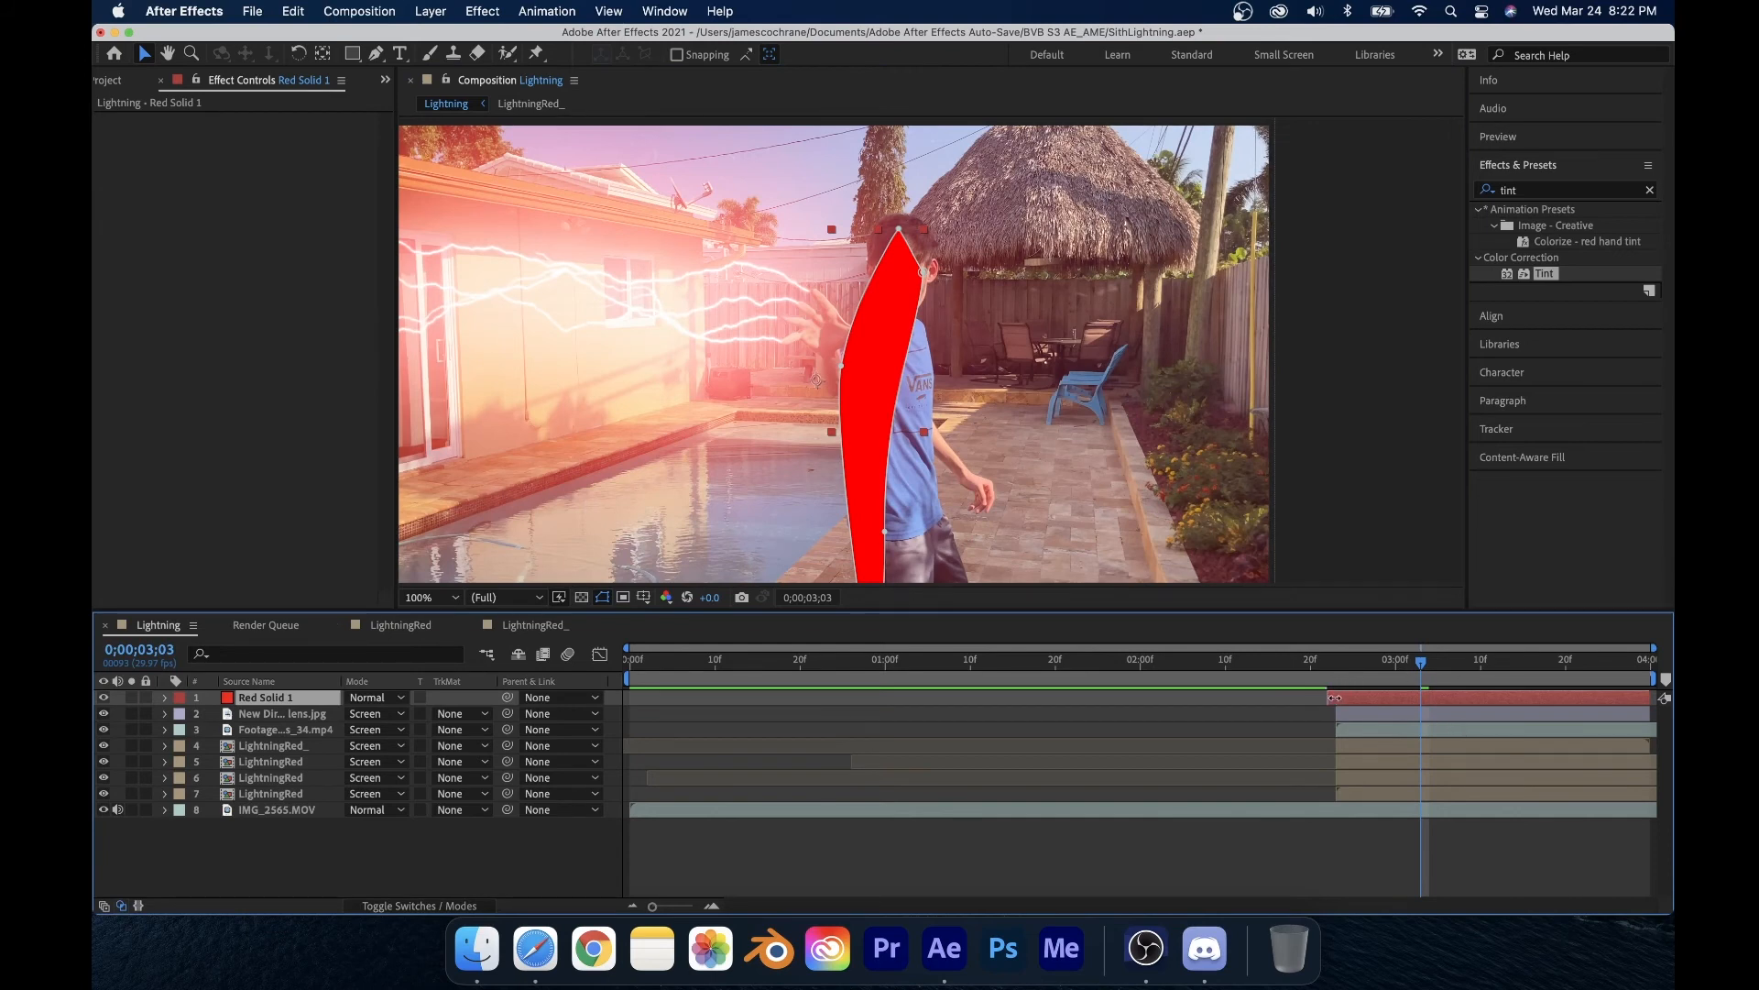
pyautogui.click(164, 698)
pyautogui.click(181, 714)
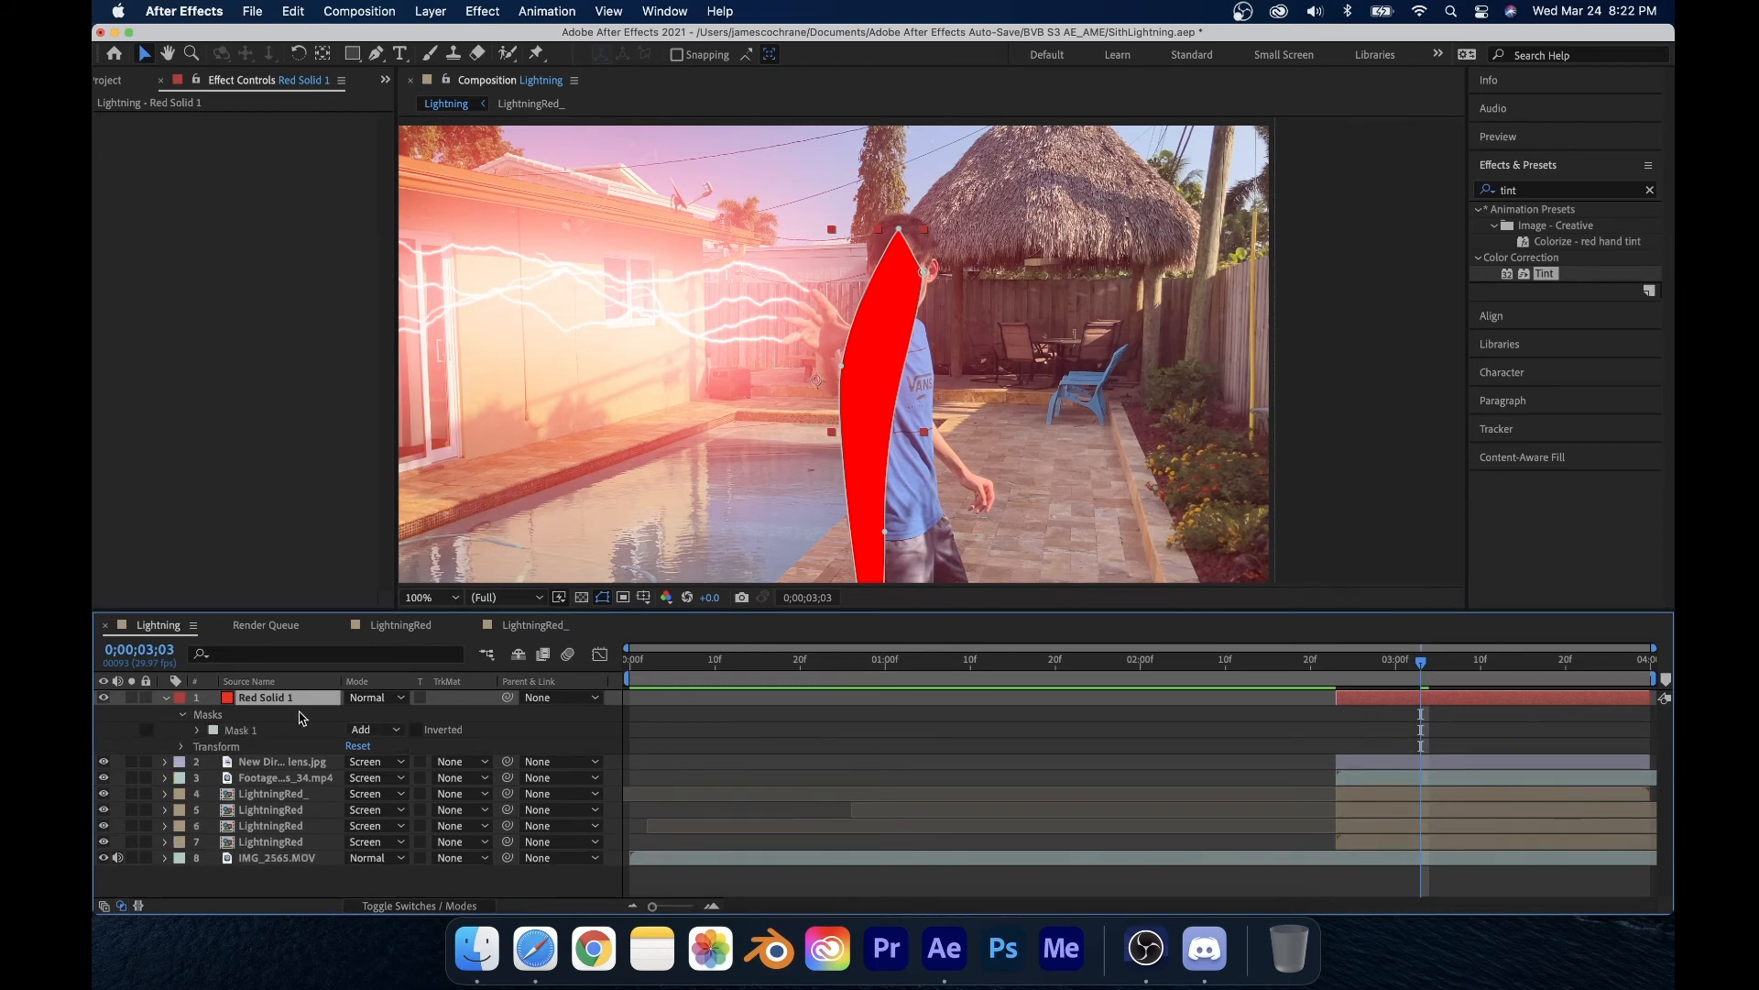
pyautogui.click(197, 731)
pyautogui.click(388, 730)
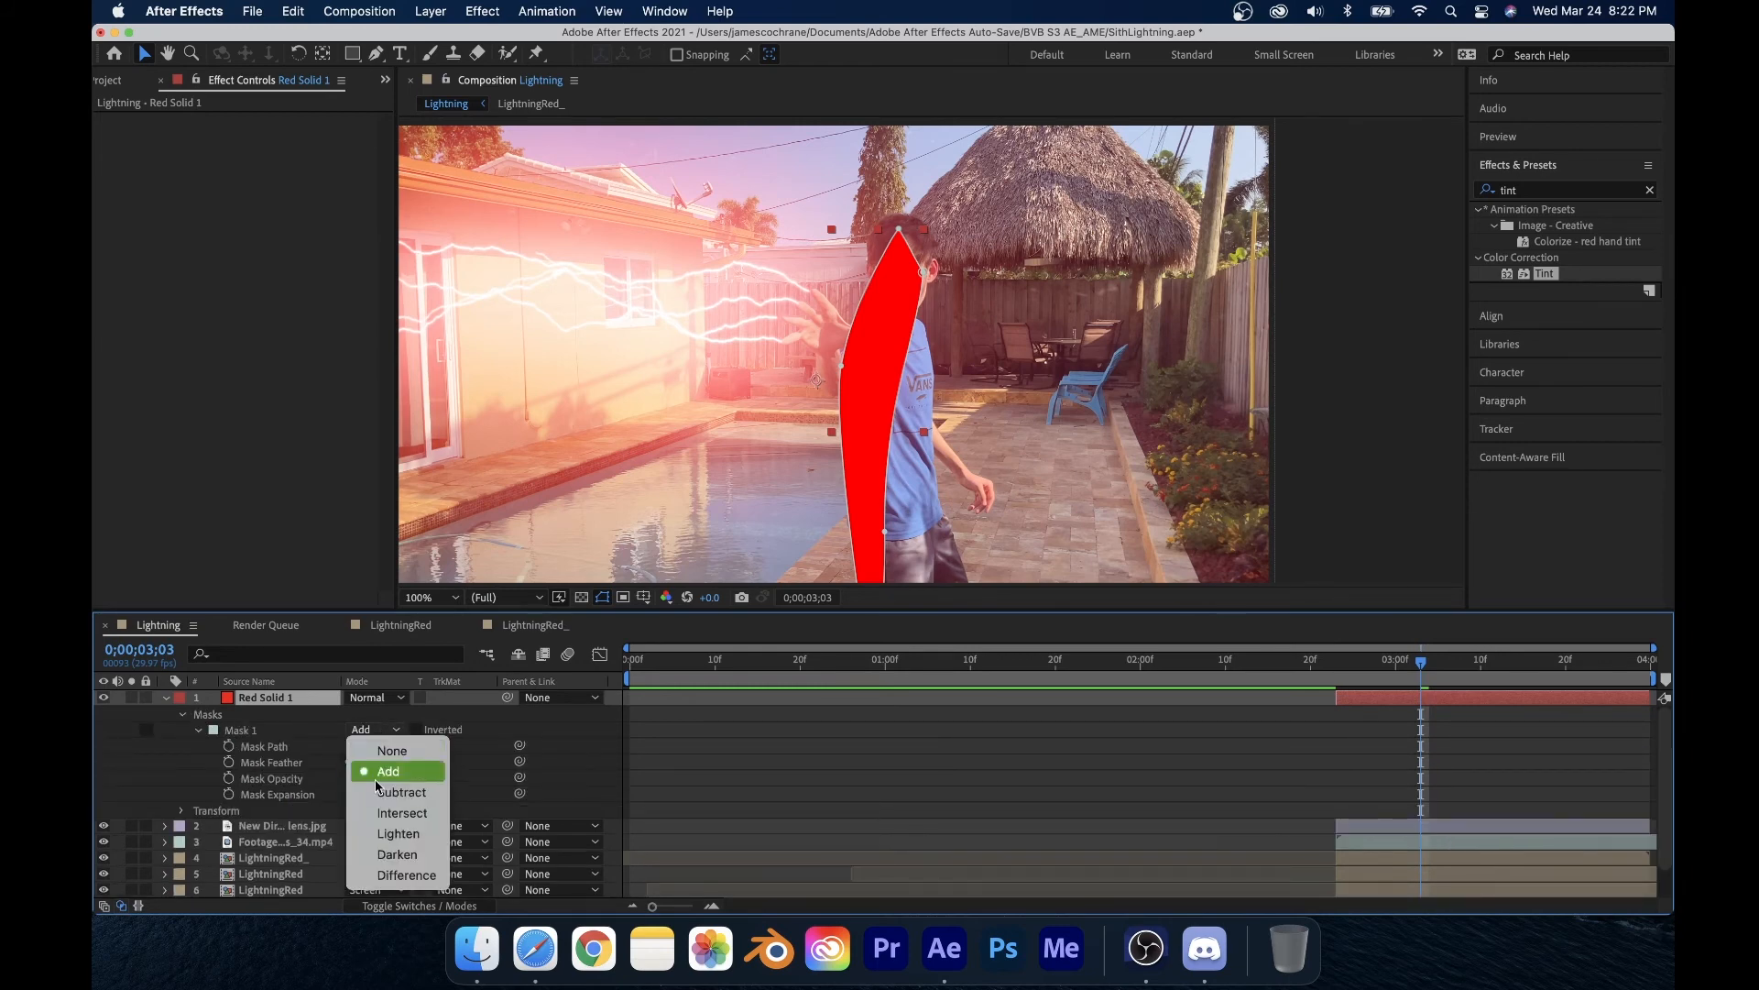
pyautogui.click(299, 796)
pyautogui.moveTo(374, 766); pyautogui.dragTo(570, 768)
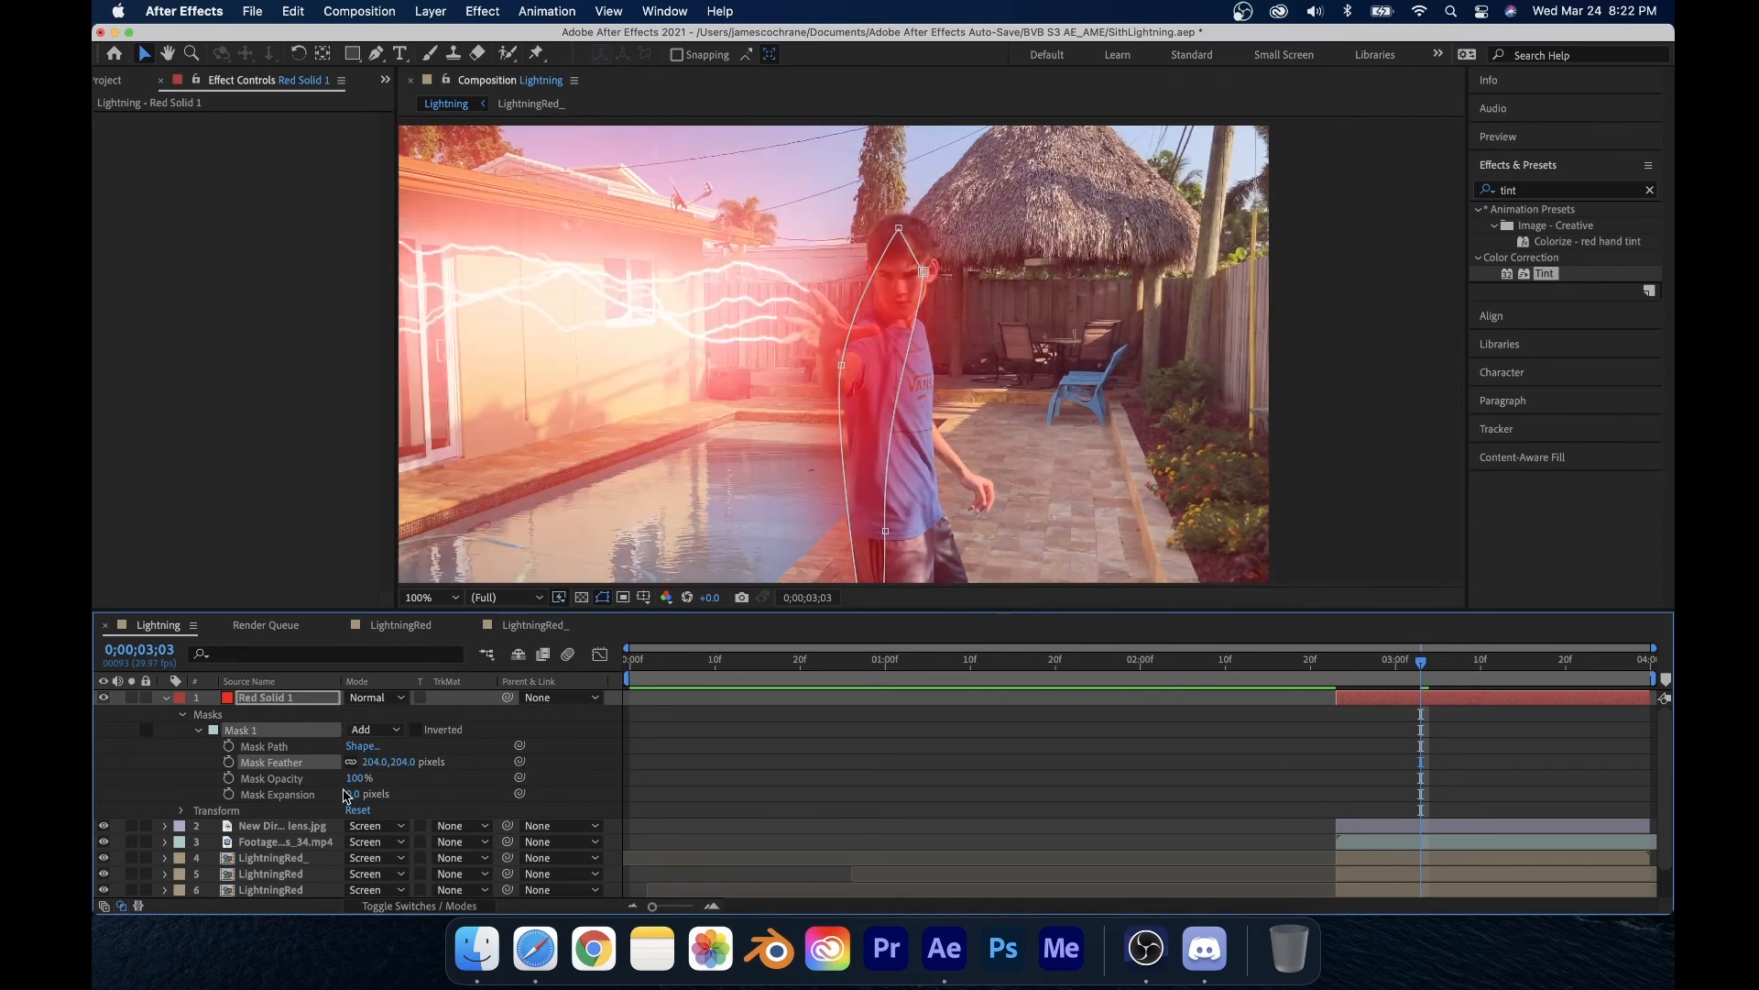
pyautogui.moveTo(358, 778); pyautogui.dragTo(252, 779)
pyautogui.click(978, 258)
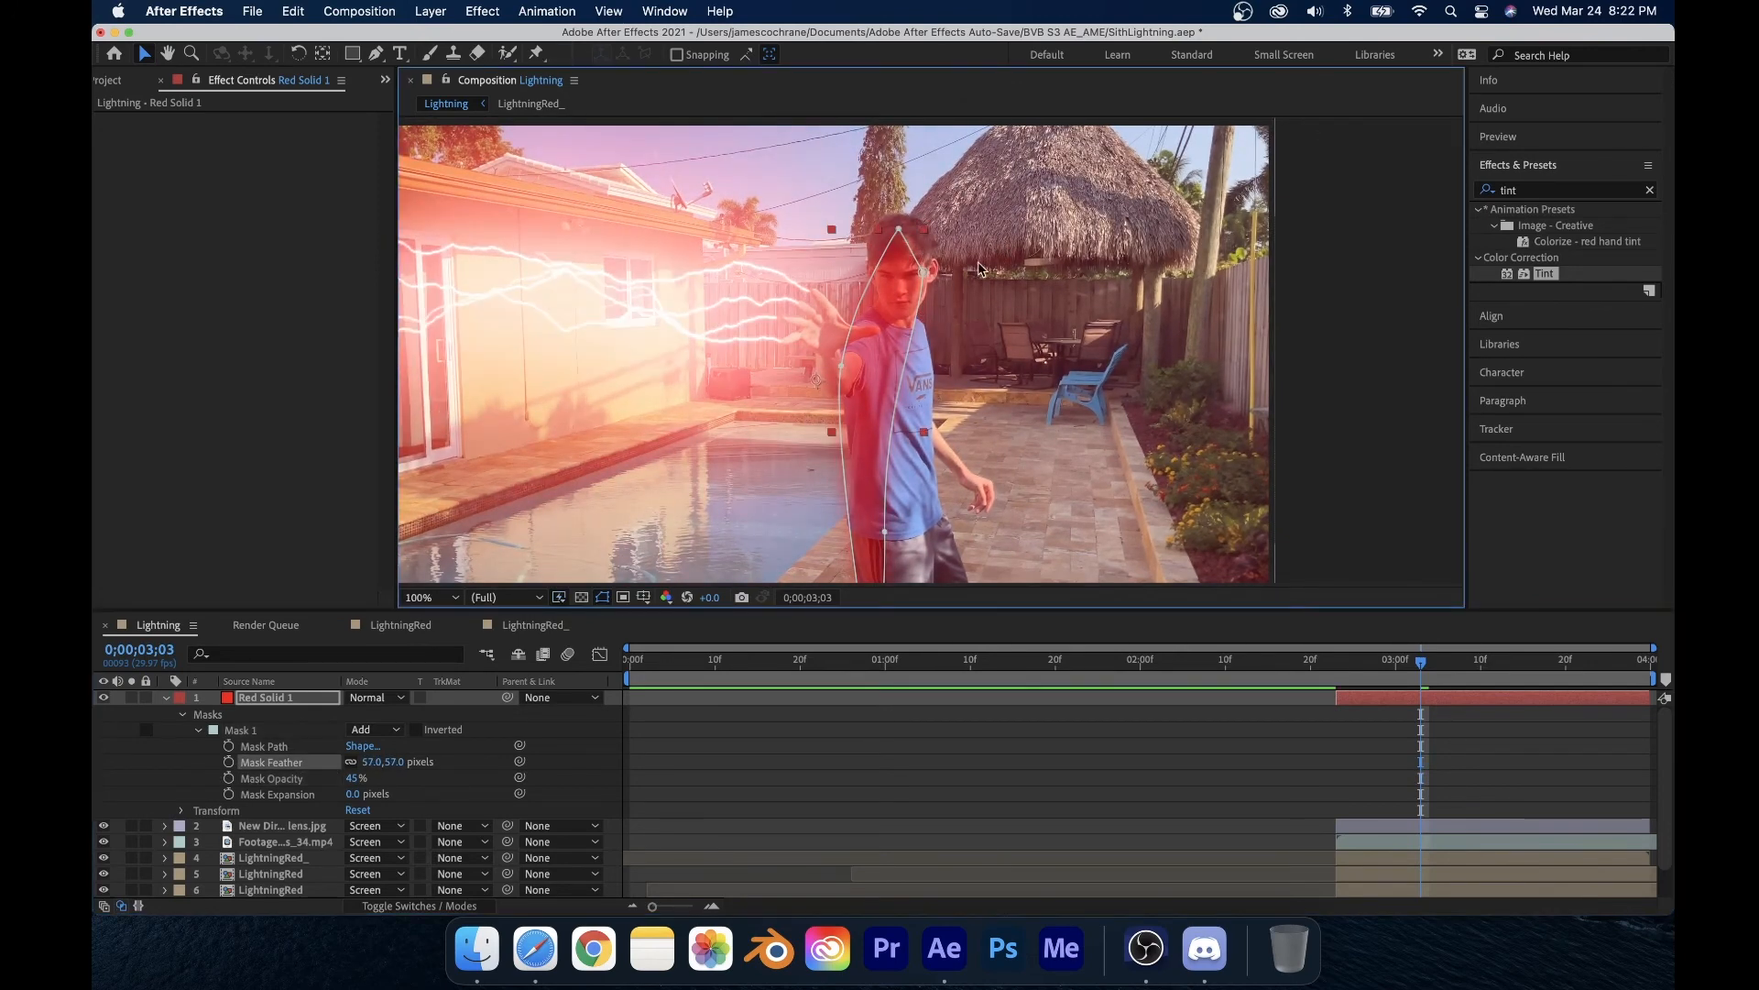
pyautogui.click(840, 366)
pyautogui.click(1024, 336)
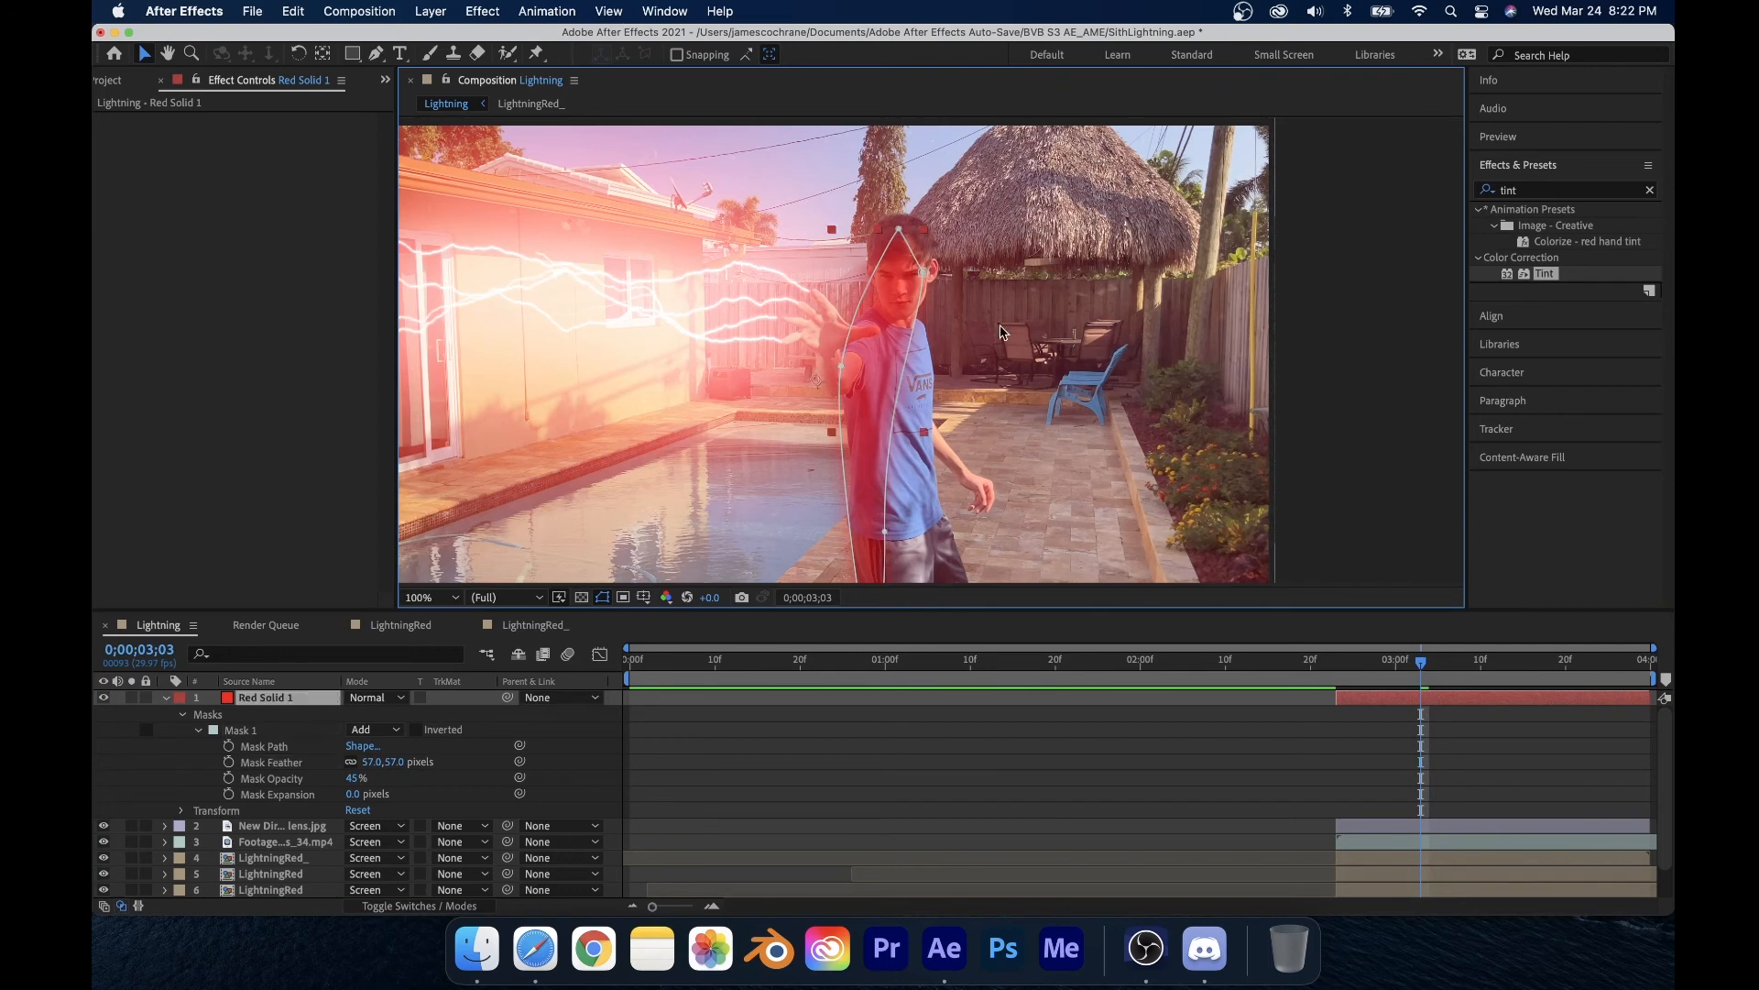
pyautogui.click(166, 698)
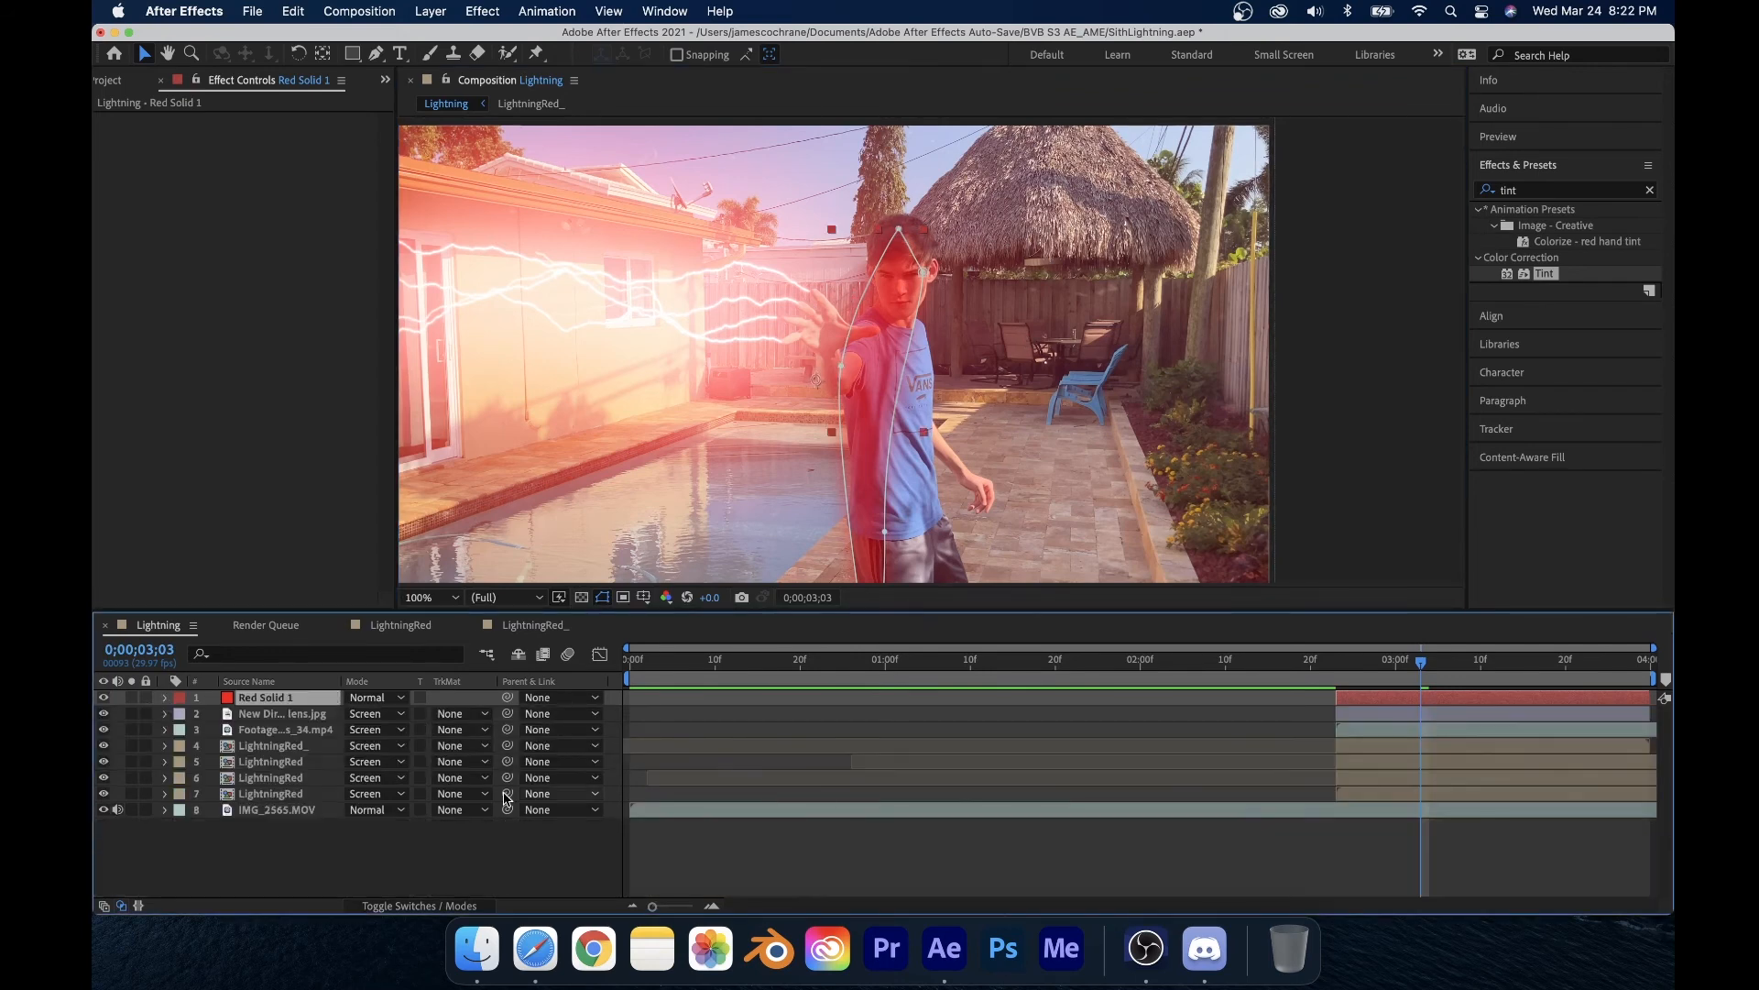
pyautogui.click(376, 781)
pyautogui.click(272, 867)
pyautogui.click(272, 867)
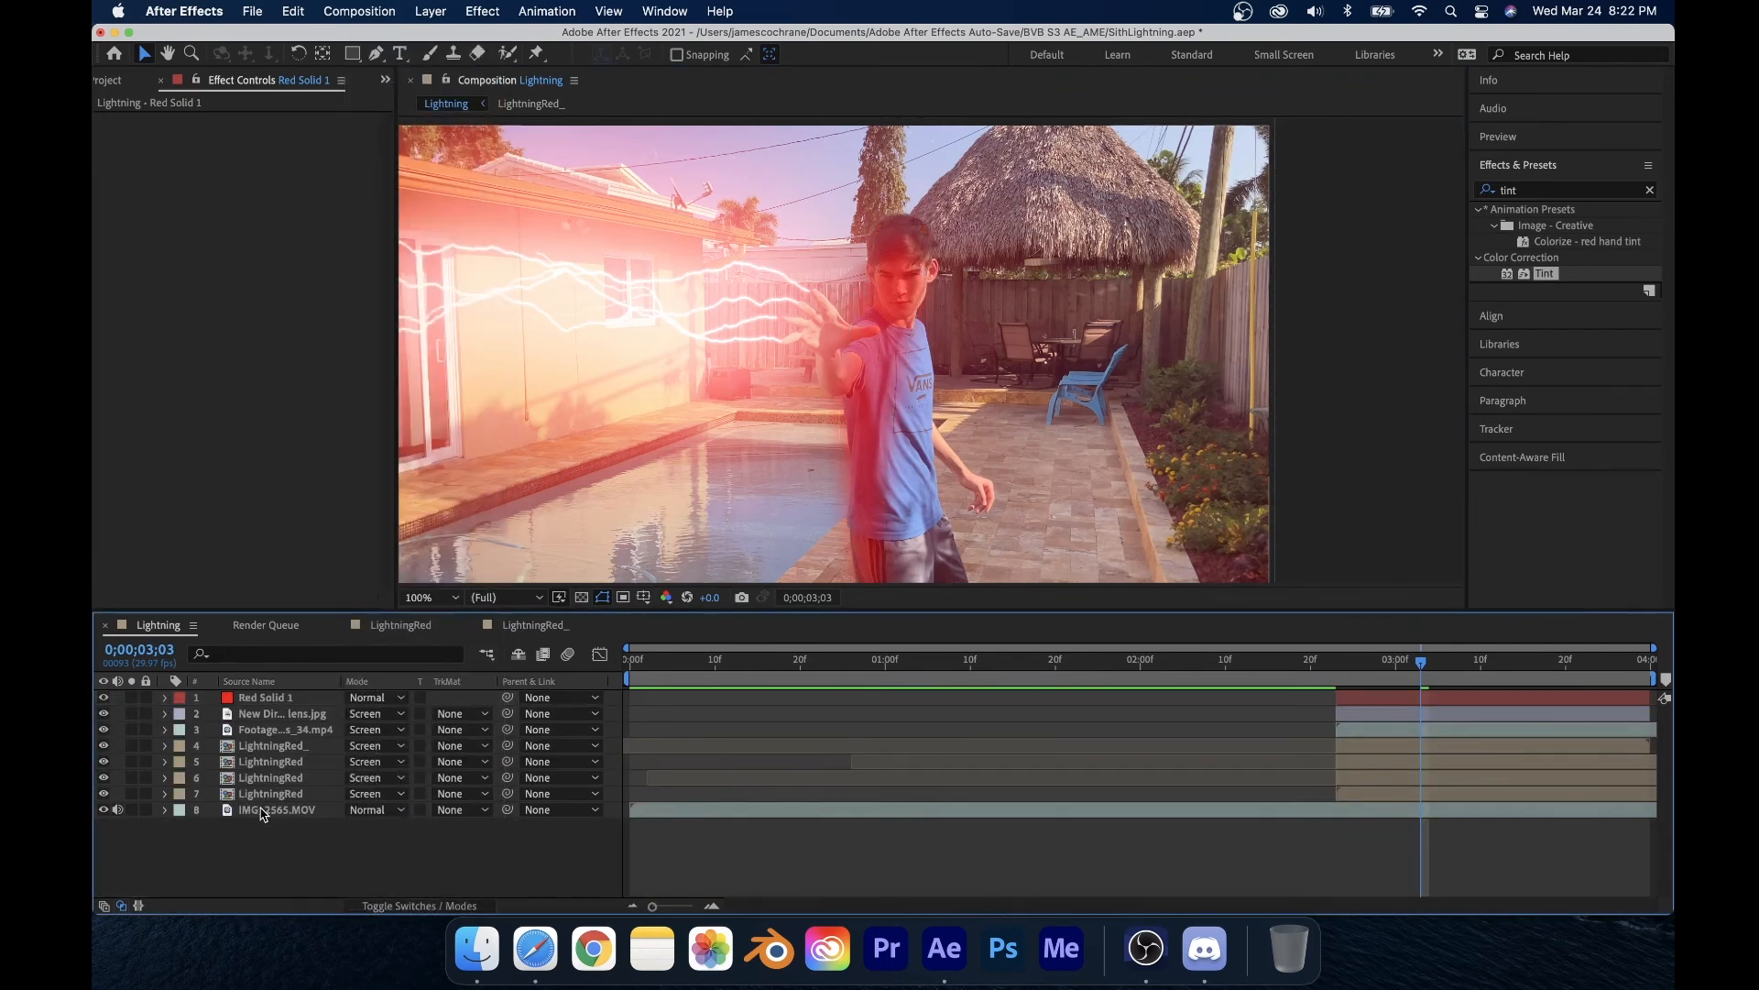
pyautogui.click(887, 405)
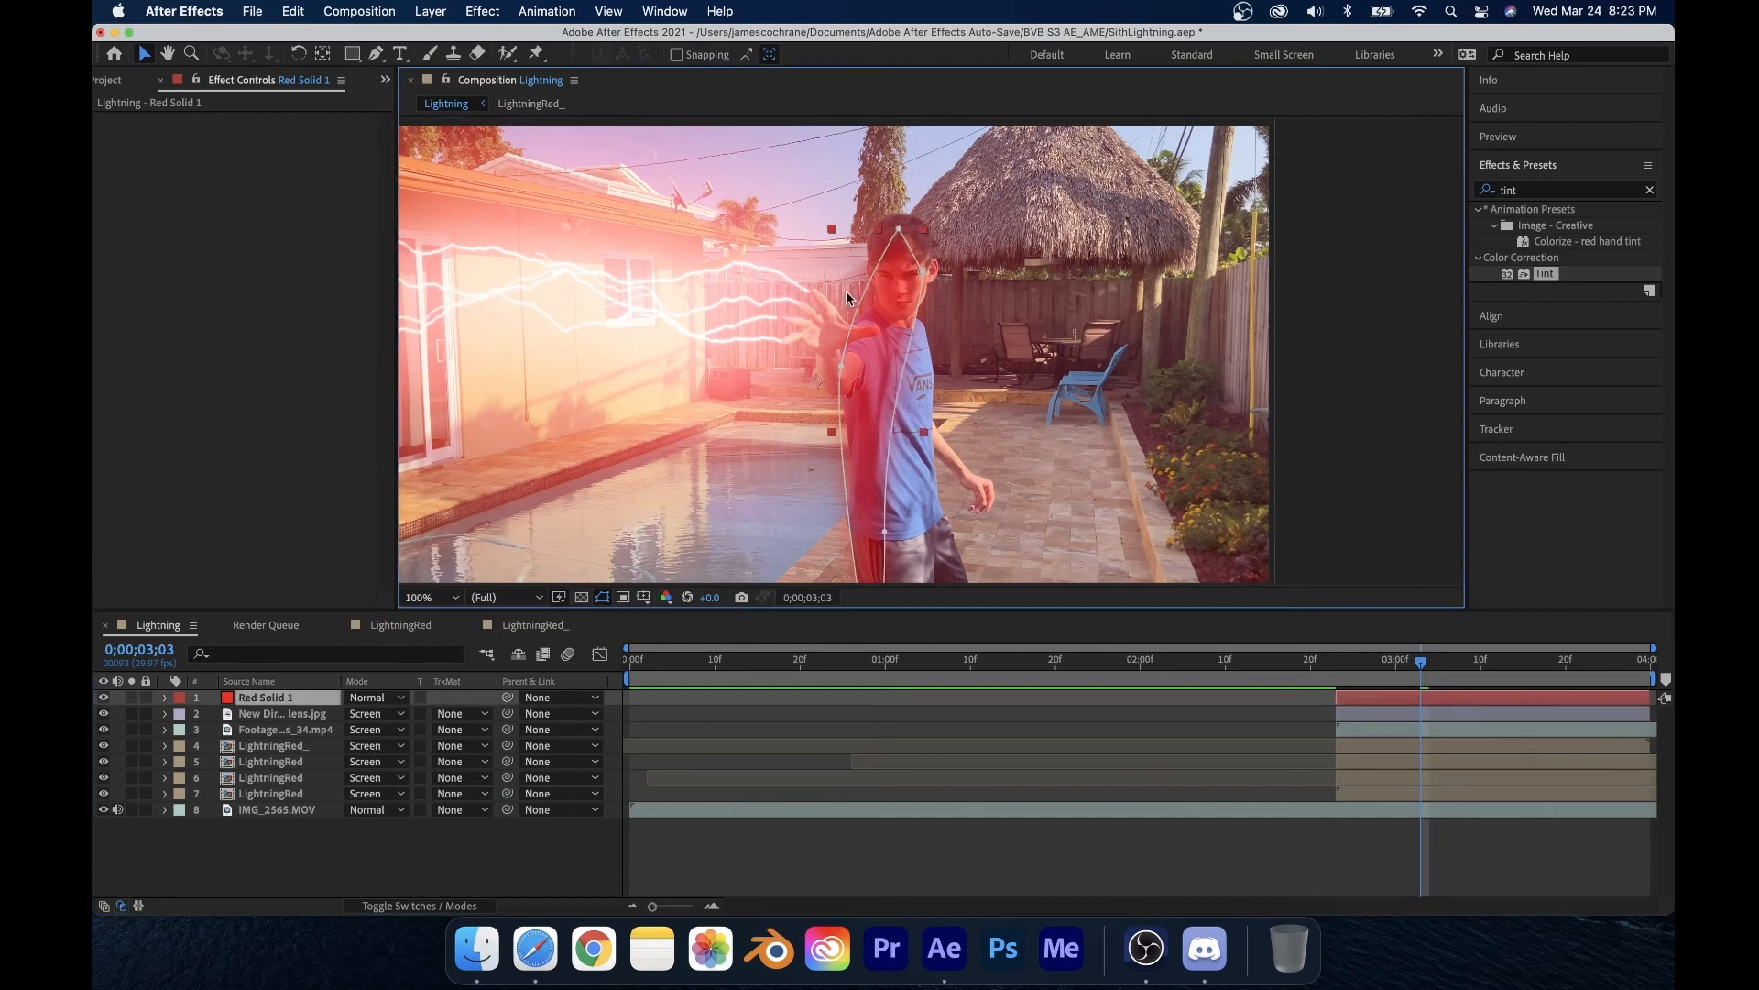
# Step: Set the red solid's mask opacity to 30% and nudge the mask vertices near the head and raised hand
pyautogui.click(166, 698)
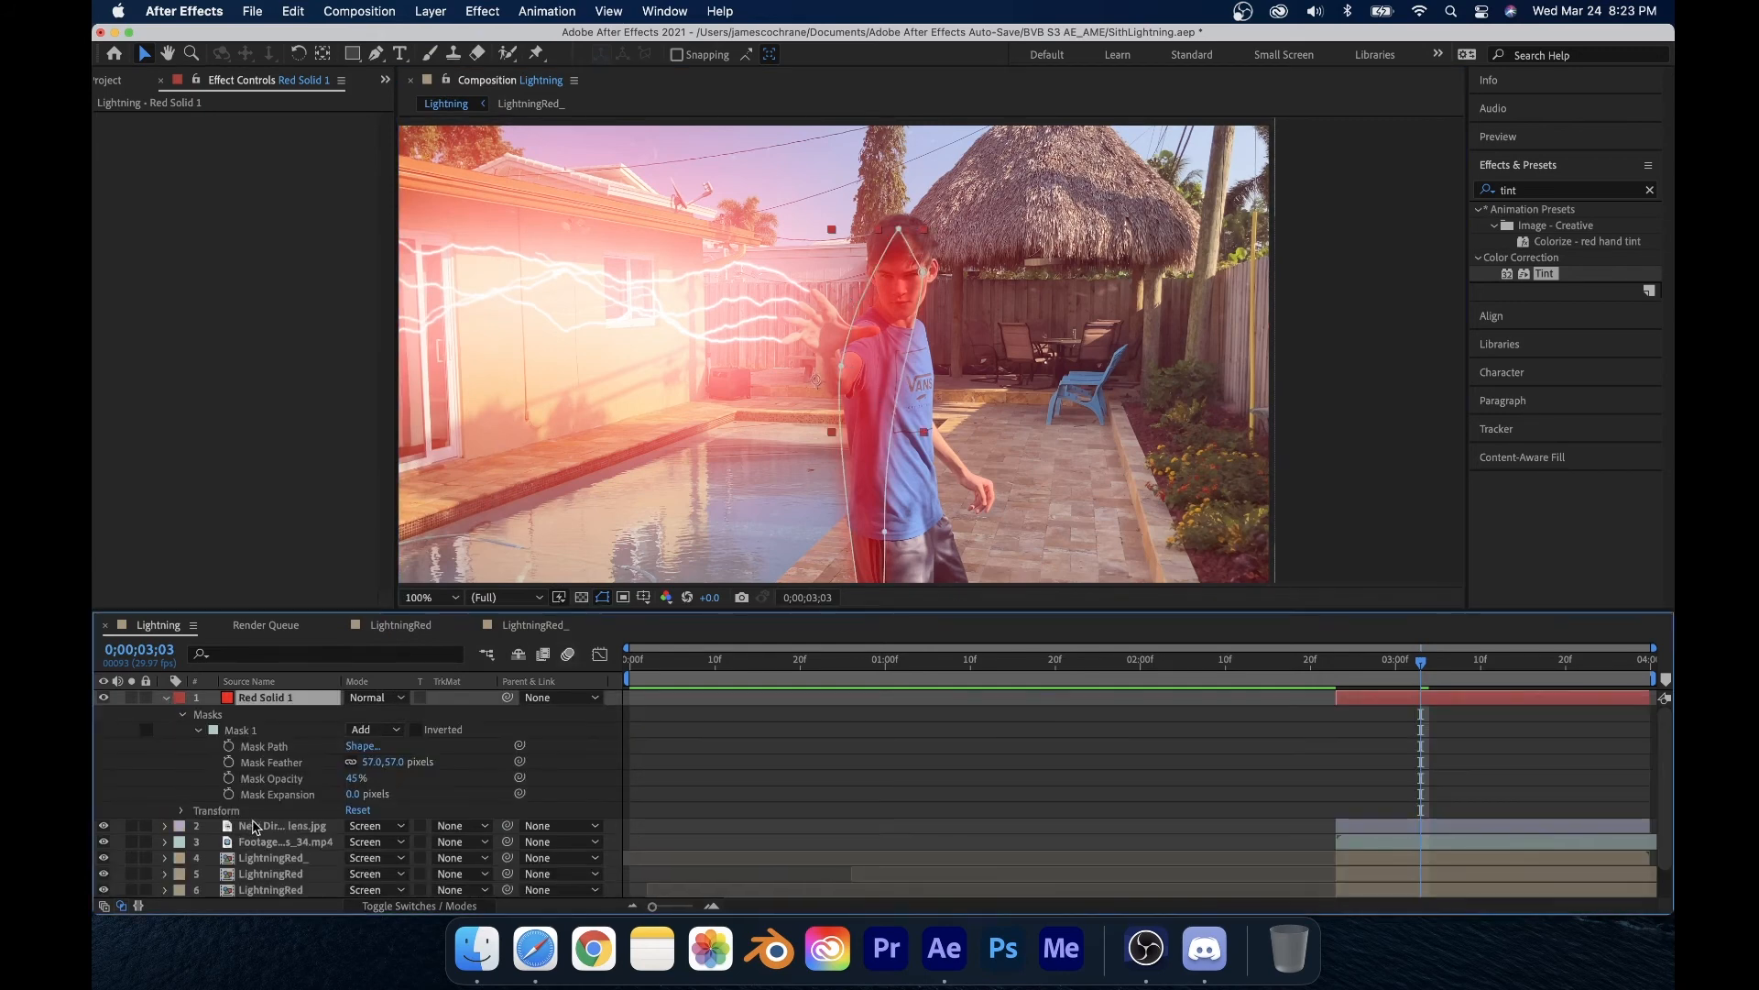
pyautogui.moveTo(355, 781); pyautogui.dragTo(342, 780)
pyautogui.moveTo(836, 370); pyautogui.dragTo(812, 377)
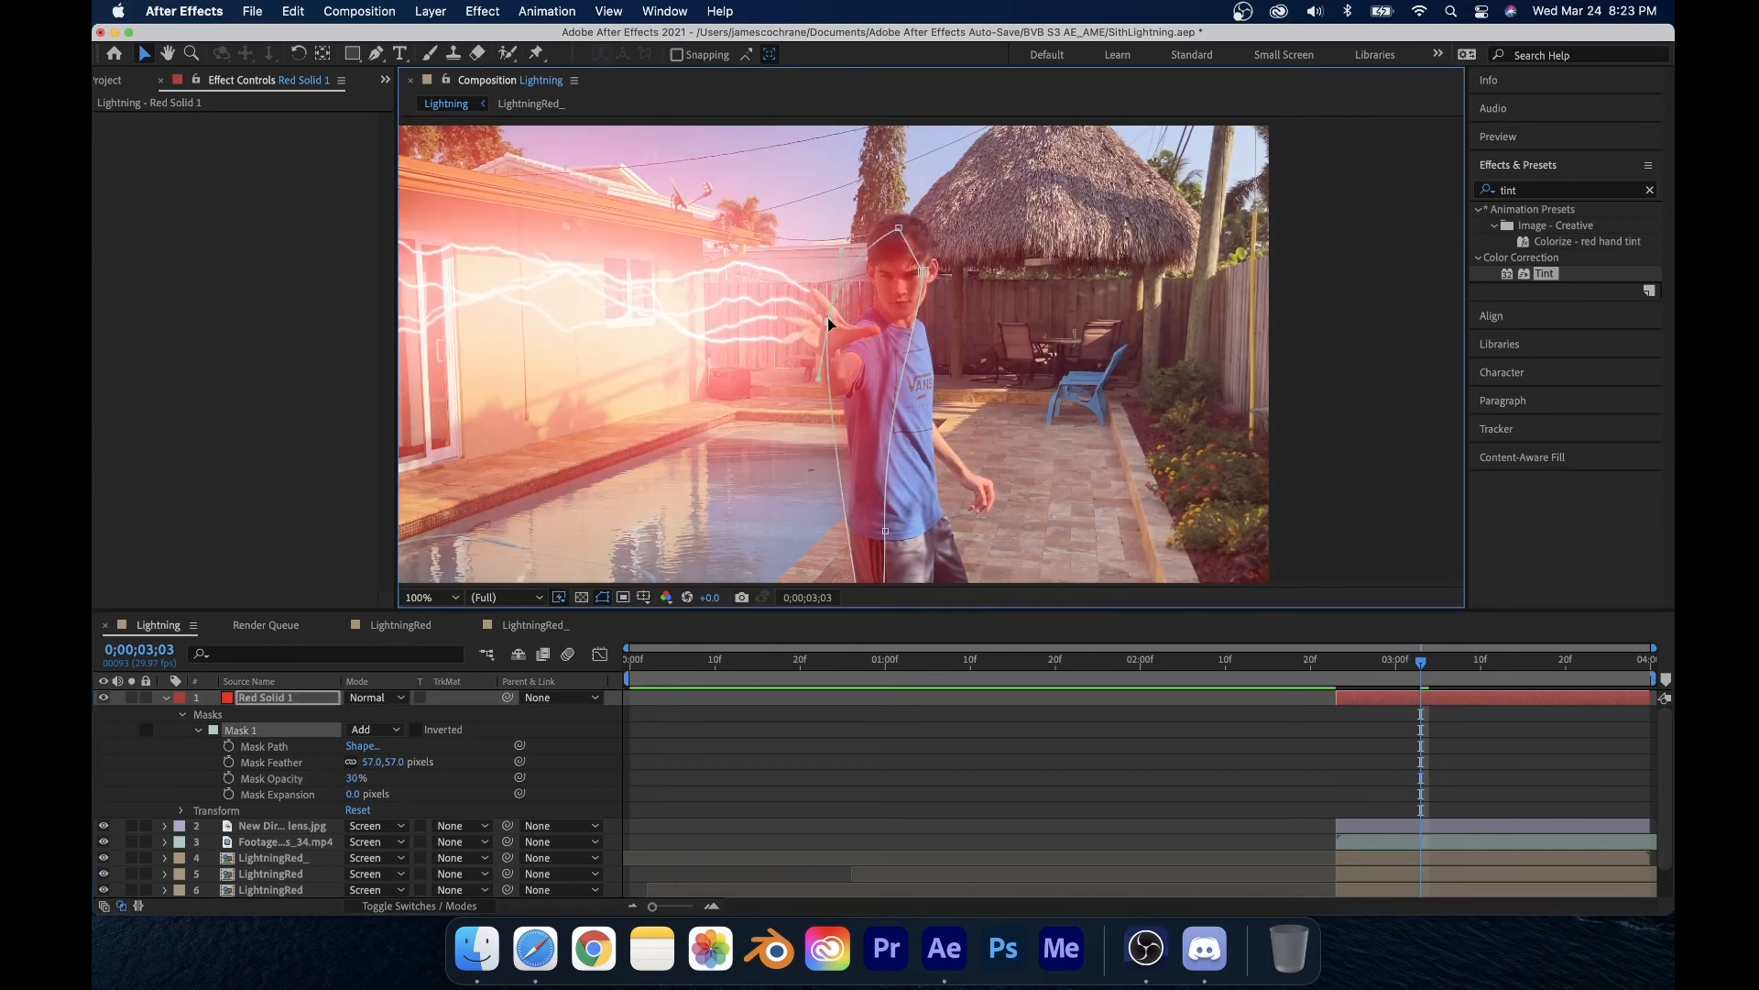
pyautogui.moveTo(924, 272); pyautogui.dragTo(921, 254)
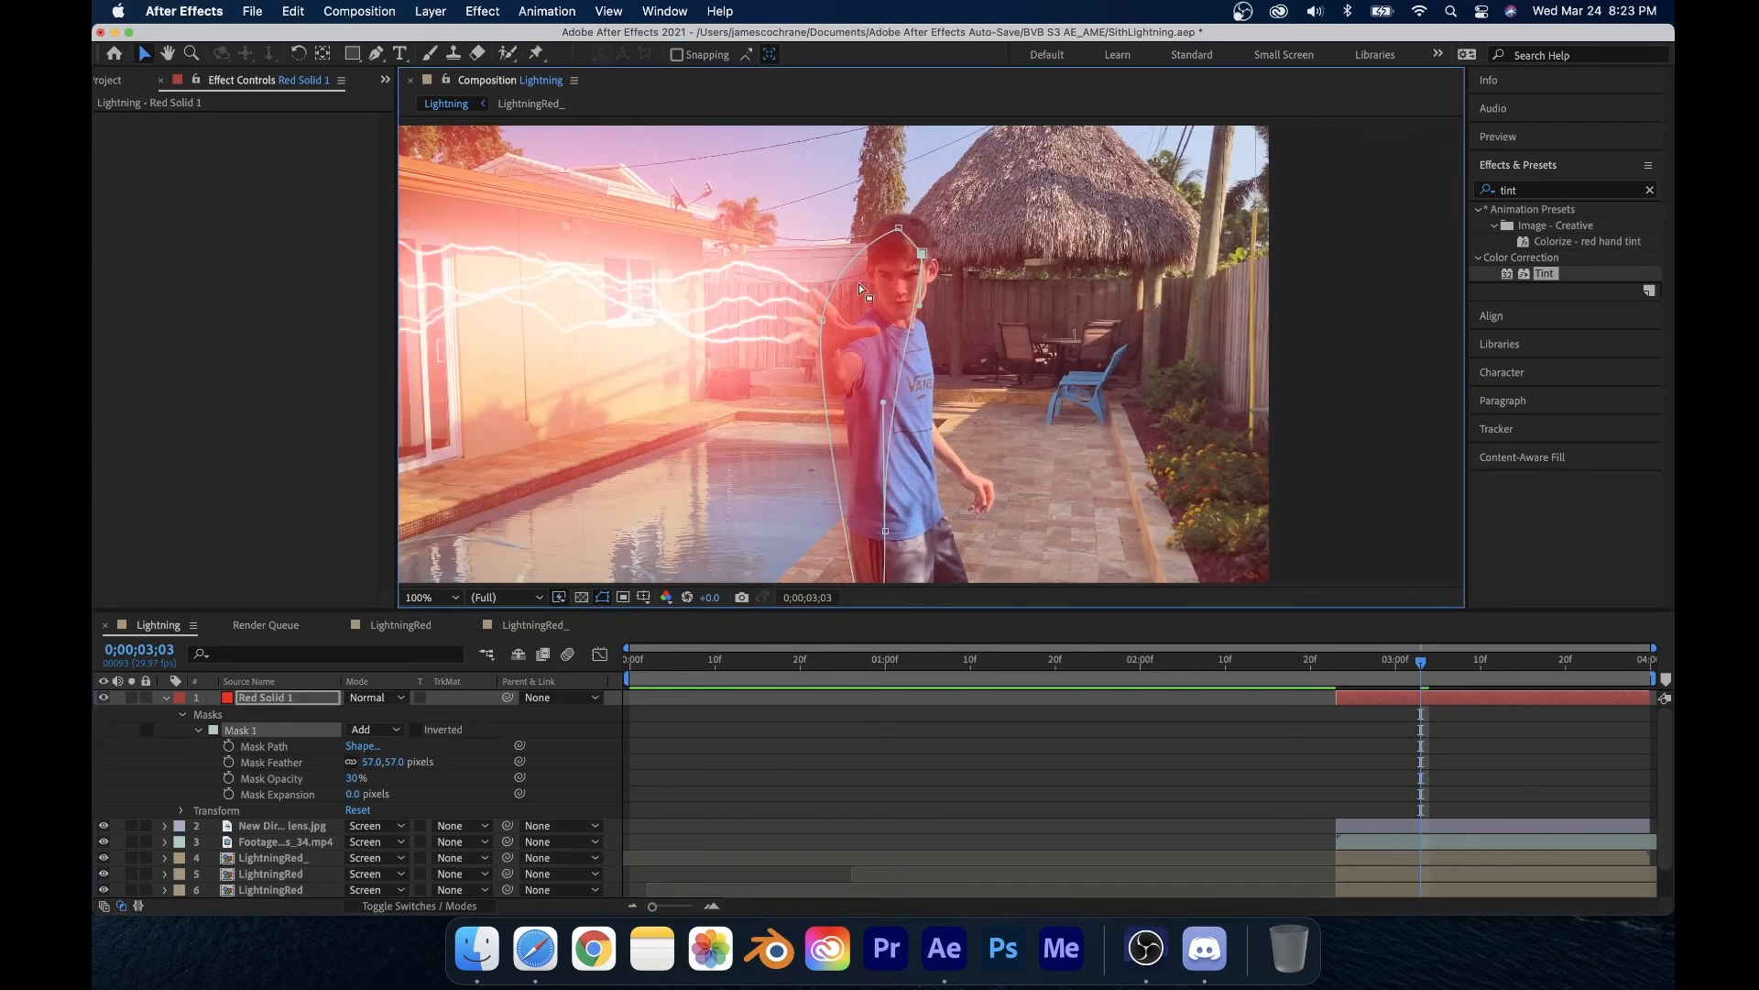
# Step: Move the mask's bottom vertex so it follows the legs at the frame's lower edge
pyautogui.scroll(-1, 856, 425)
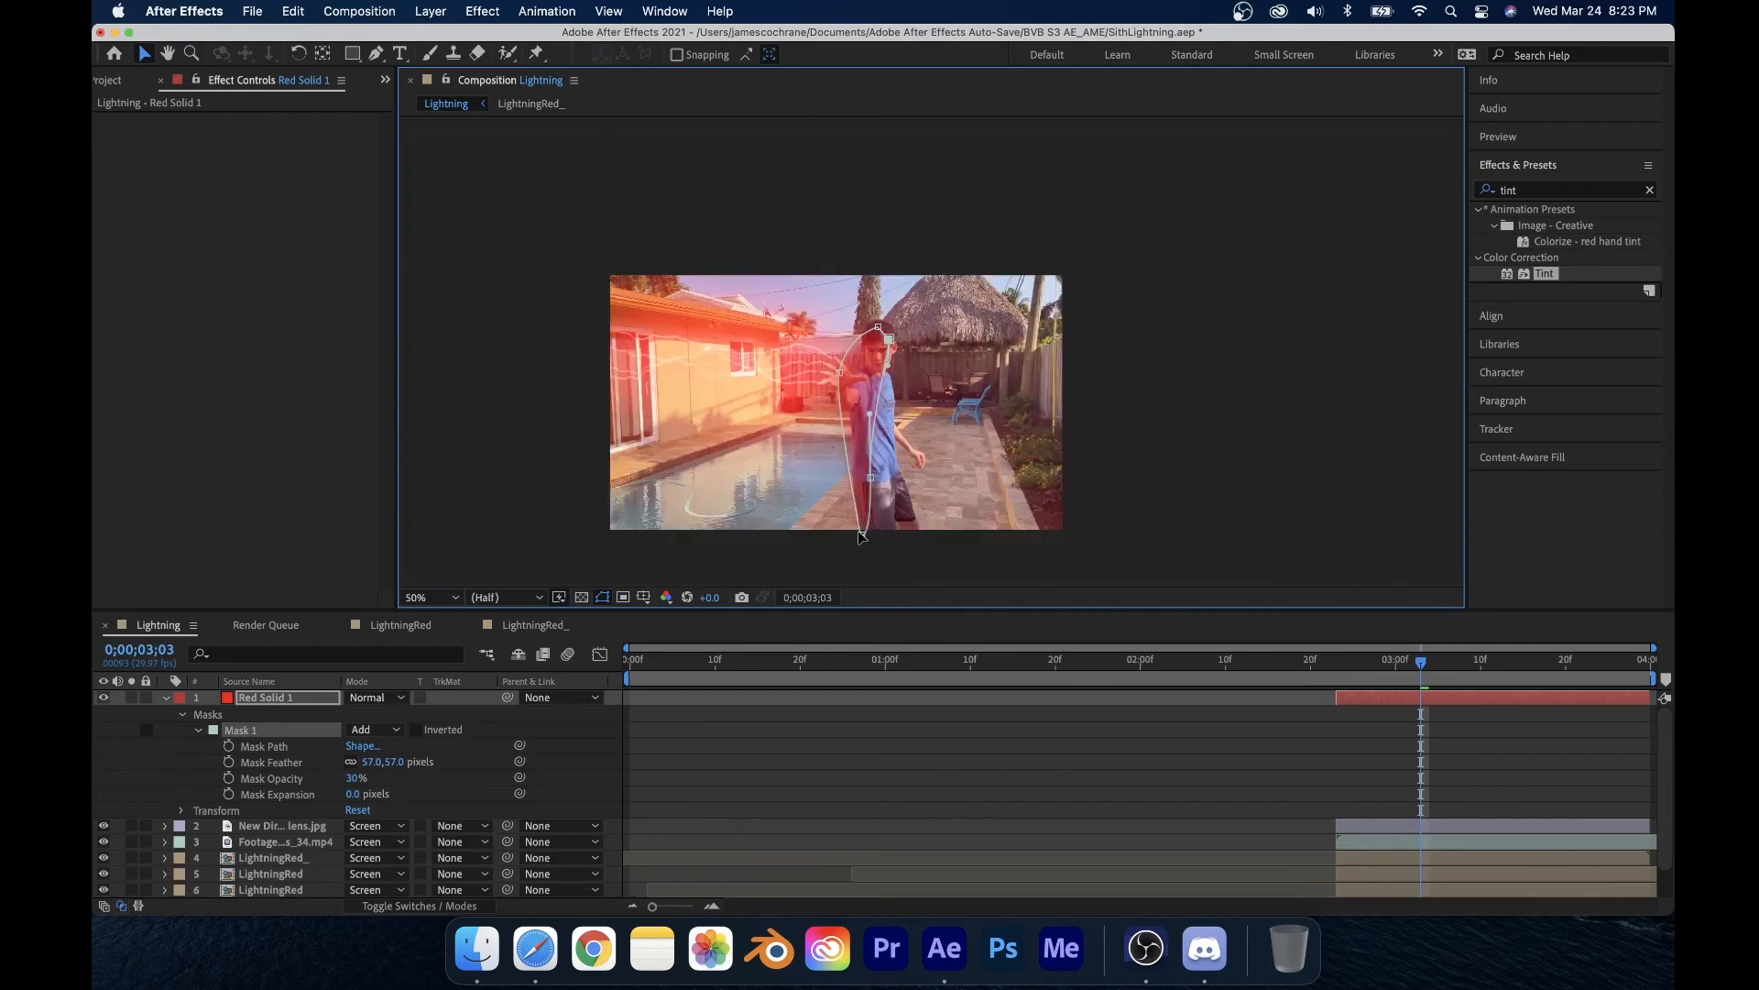
pyautogui.moveTo(861, 530); pyautogui.dragTo(869, 531)
pyautogui.scroll(3, 879, 460)
pyautogui.scroll(-2, 905, 441)
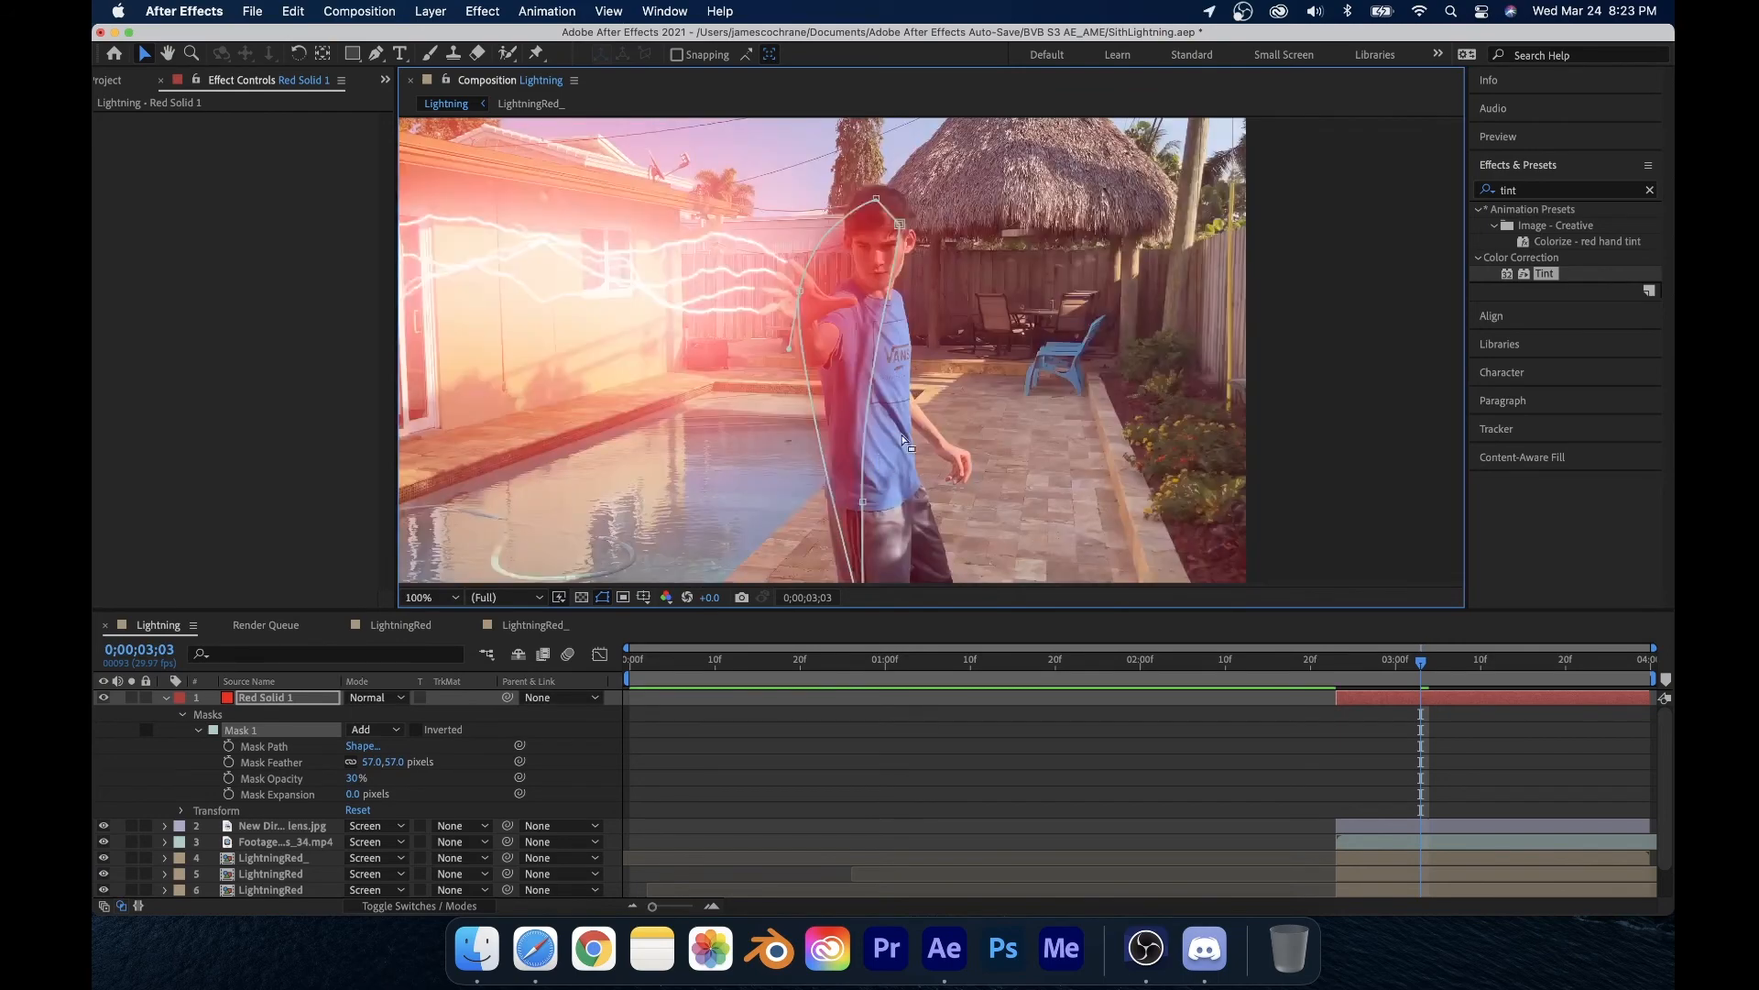
# Step: Enable Mask Path keyframing and adjust the mask's top vertex at the end of the clip to follow the head
pyautogui.click(228, 746)
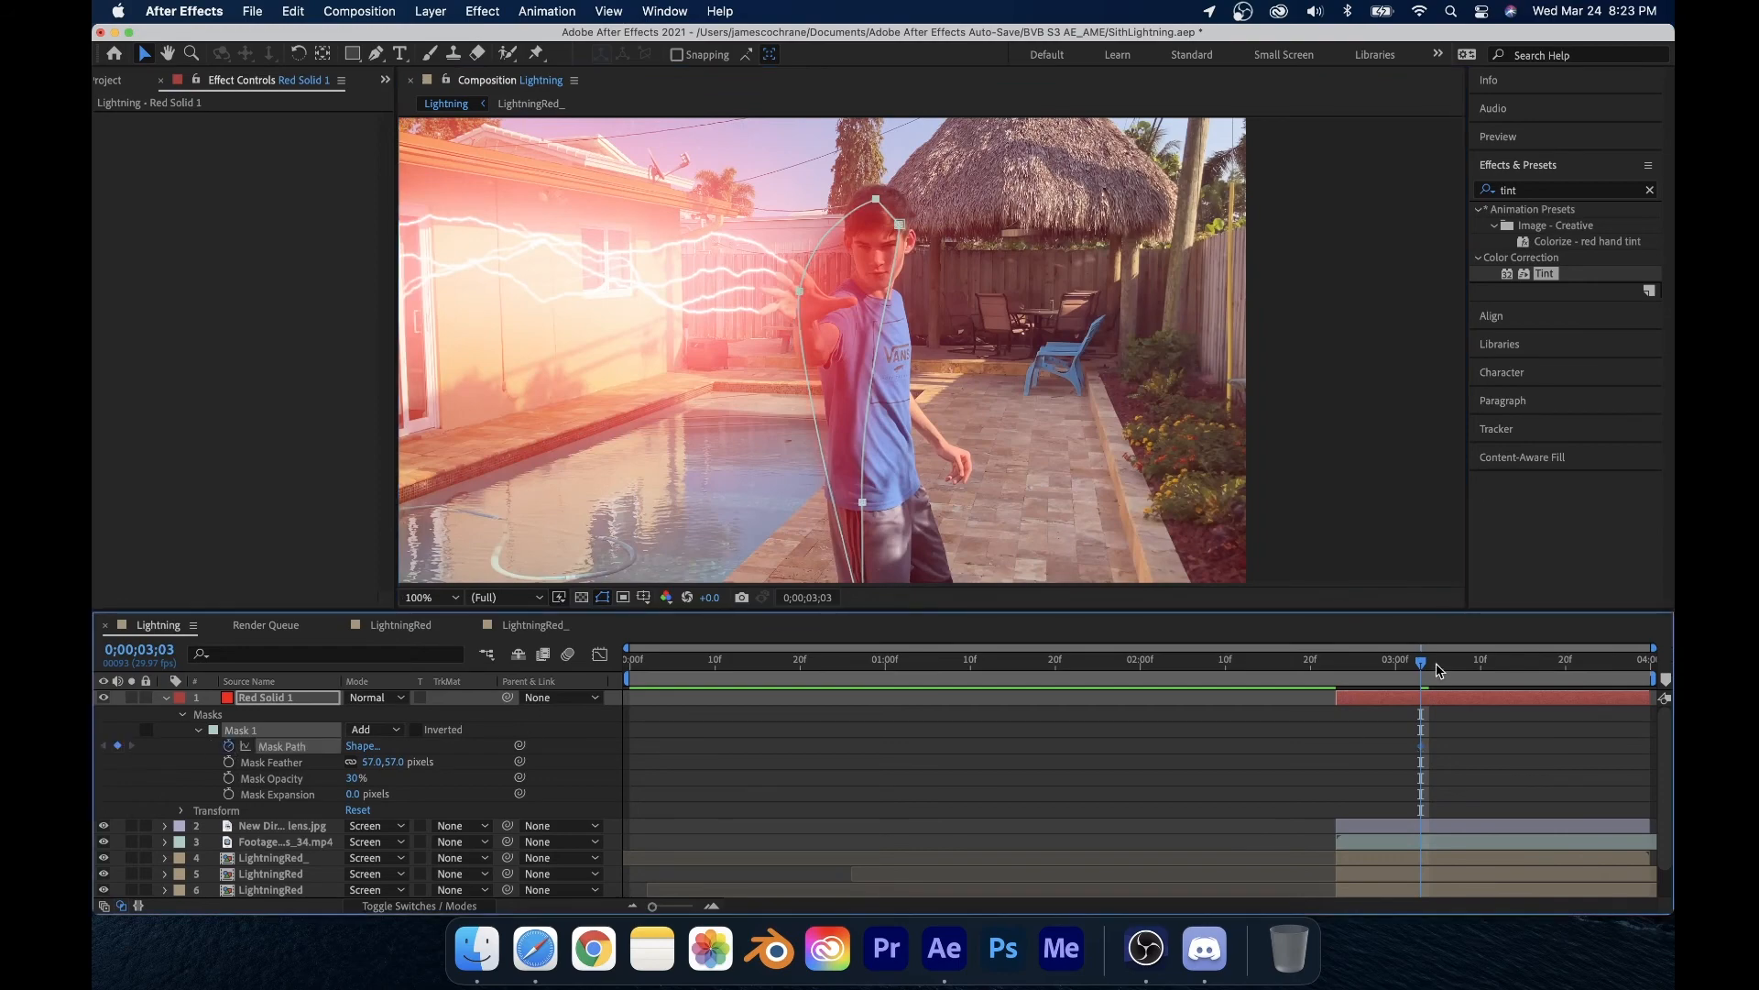
pyautogui.press('space')
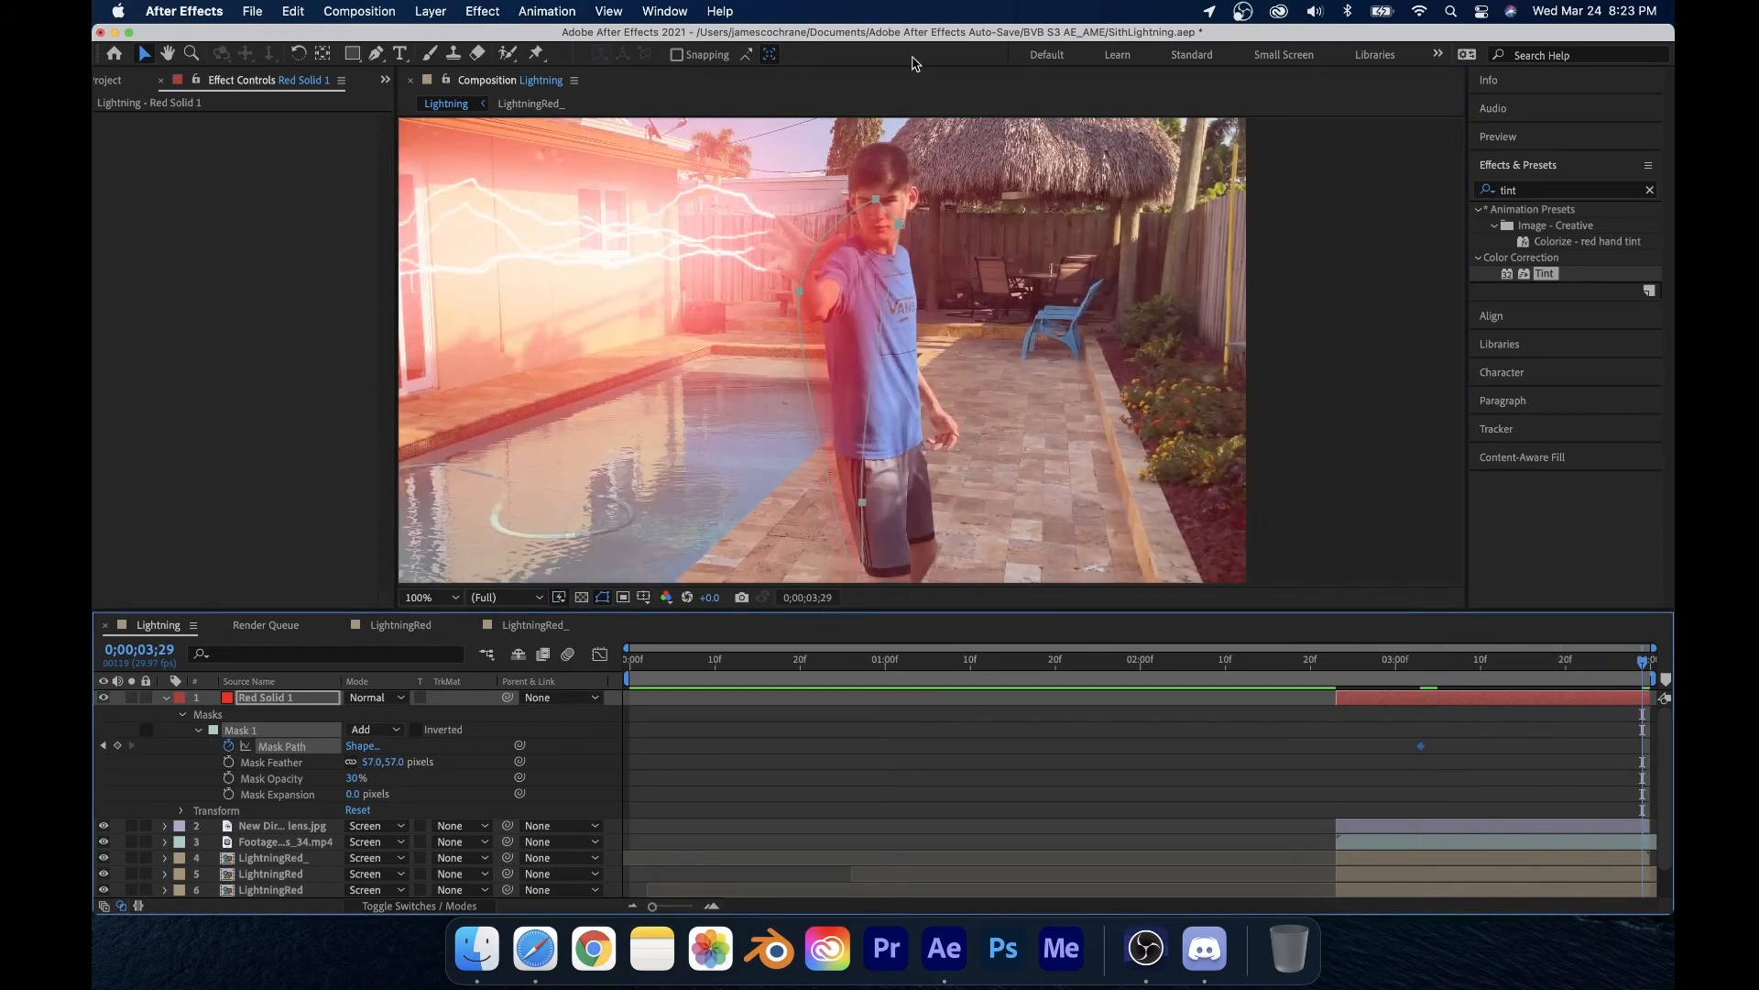
pyautogui.moveTo(877, 220); pyautogui.dragTo(885, 159)
pyautogui.click(997, 844)
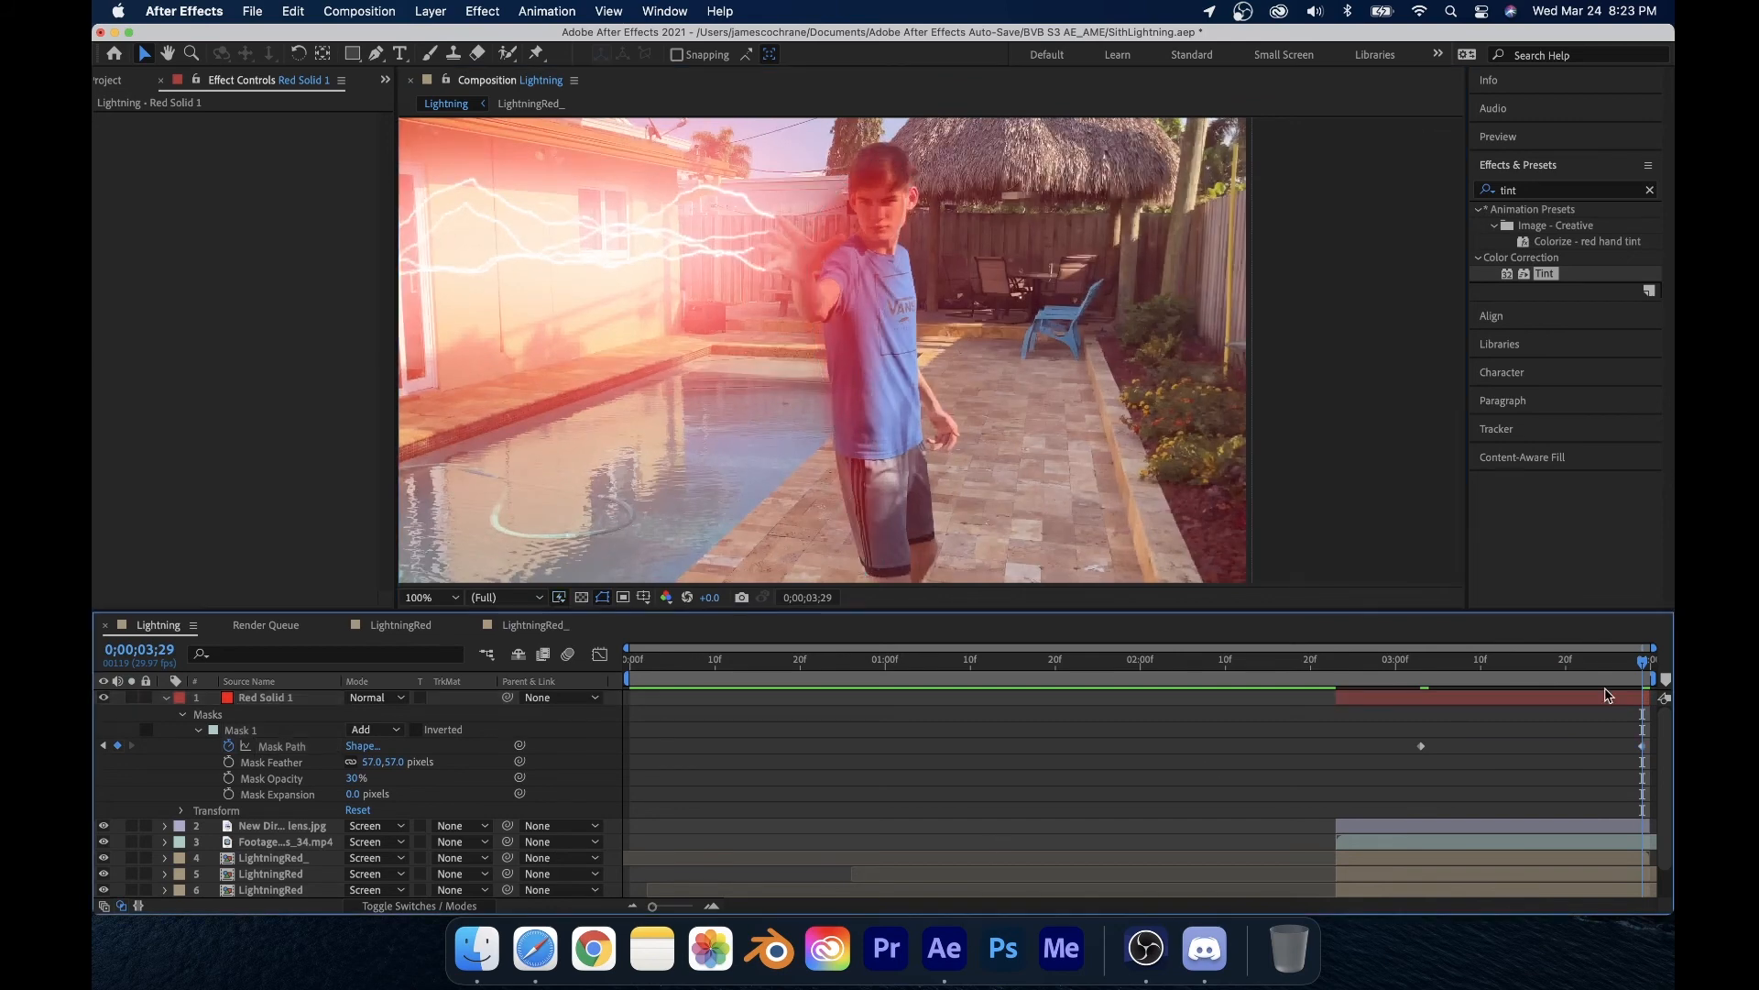
pyautogui.press('super+Right')
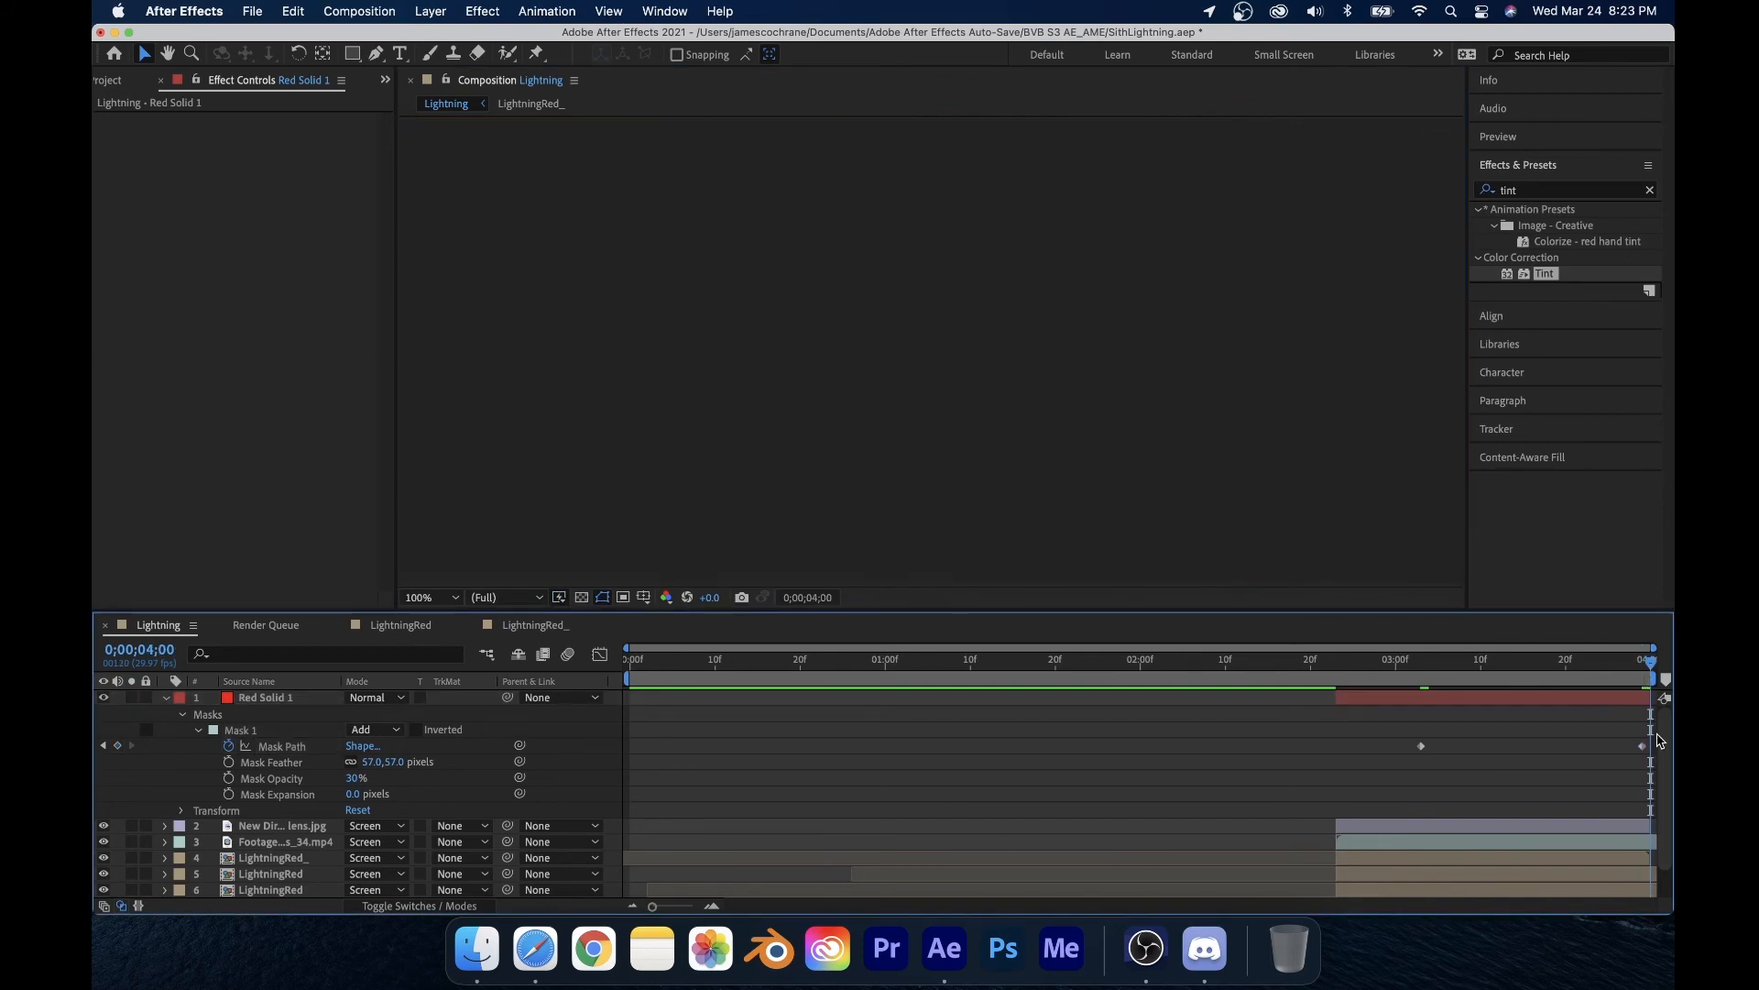
pyautogui.press('super+Left')
# Step: At 0;00;03;11, set mask feather to 136 pixels and opacity to 35%, and reshape the mask around the body
pyautogui.moveTo(1645, 660); pyautogui.dragTo(1493, 688)
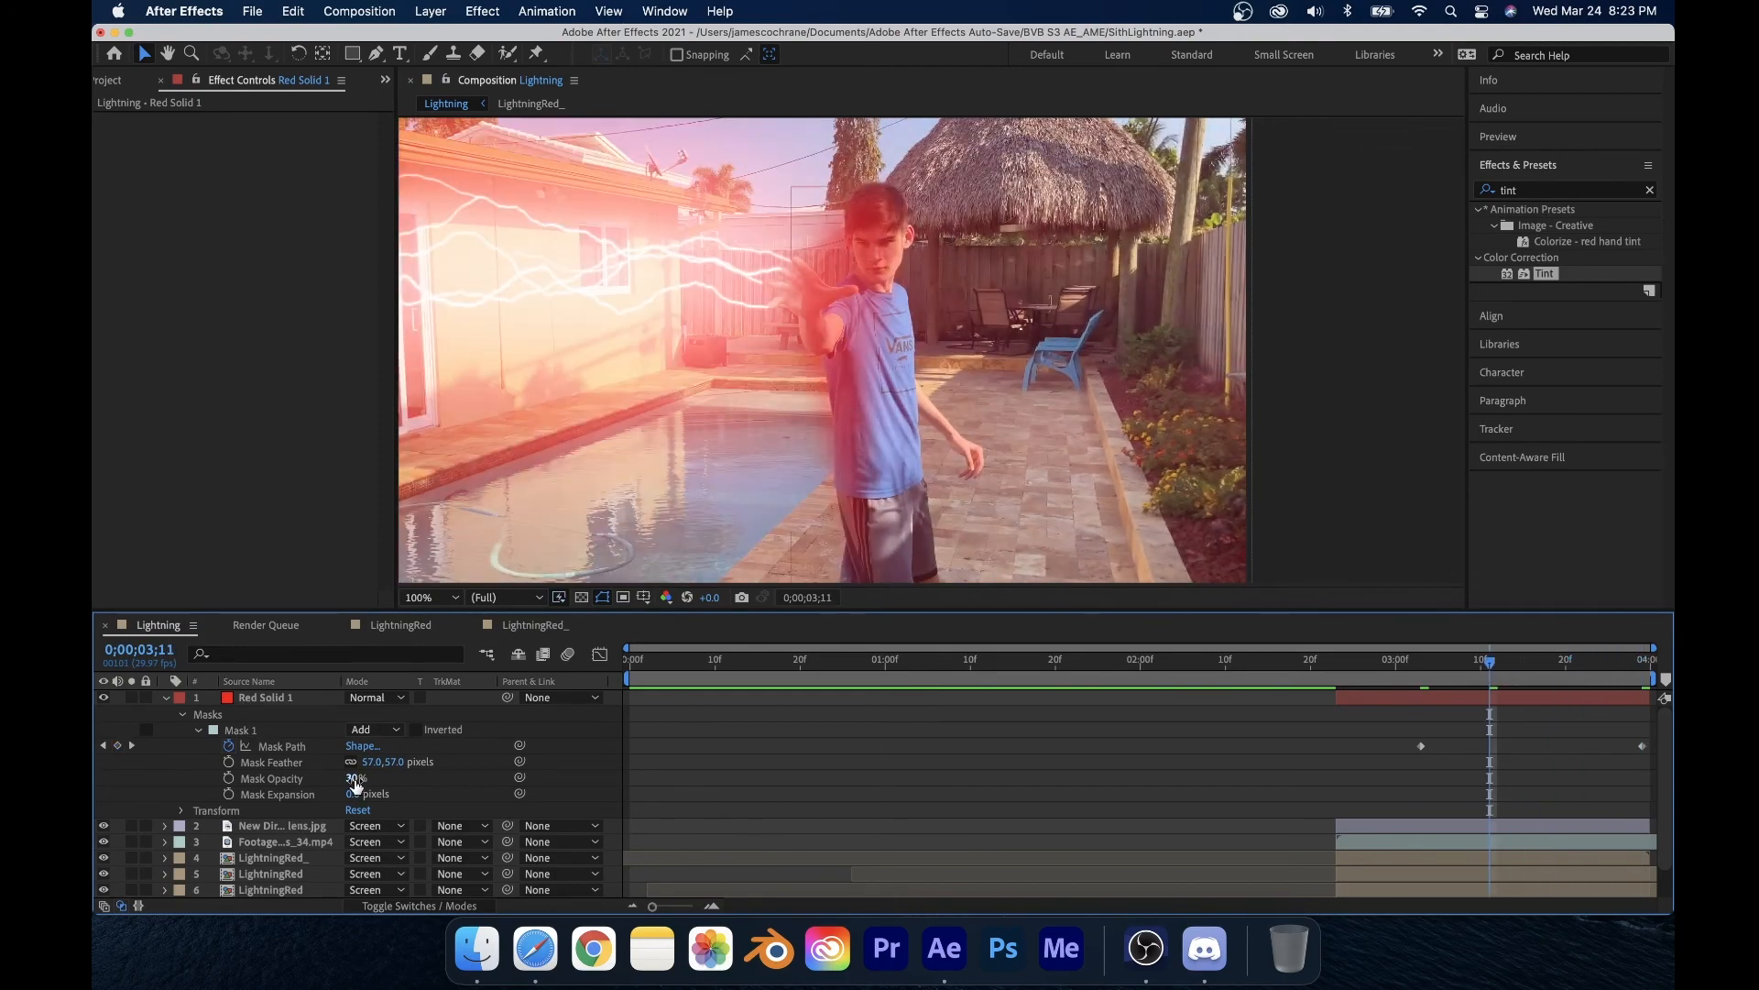
pyautogui.moveTo(356, 785); pyautogui.dragTo(451, 762)
pyautogui.click(873, 726)
pyautogui.click(847, 272)
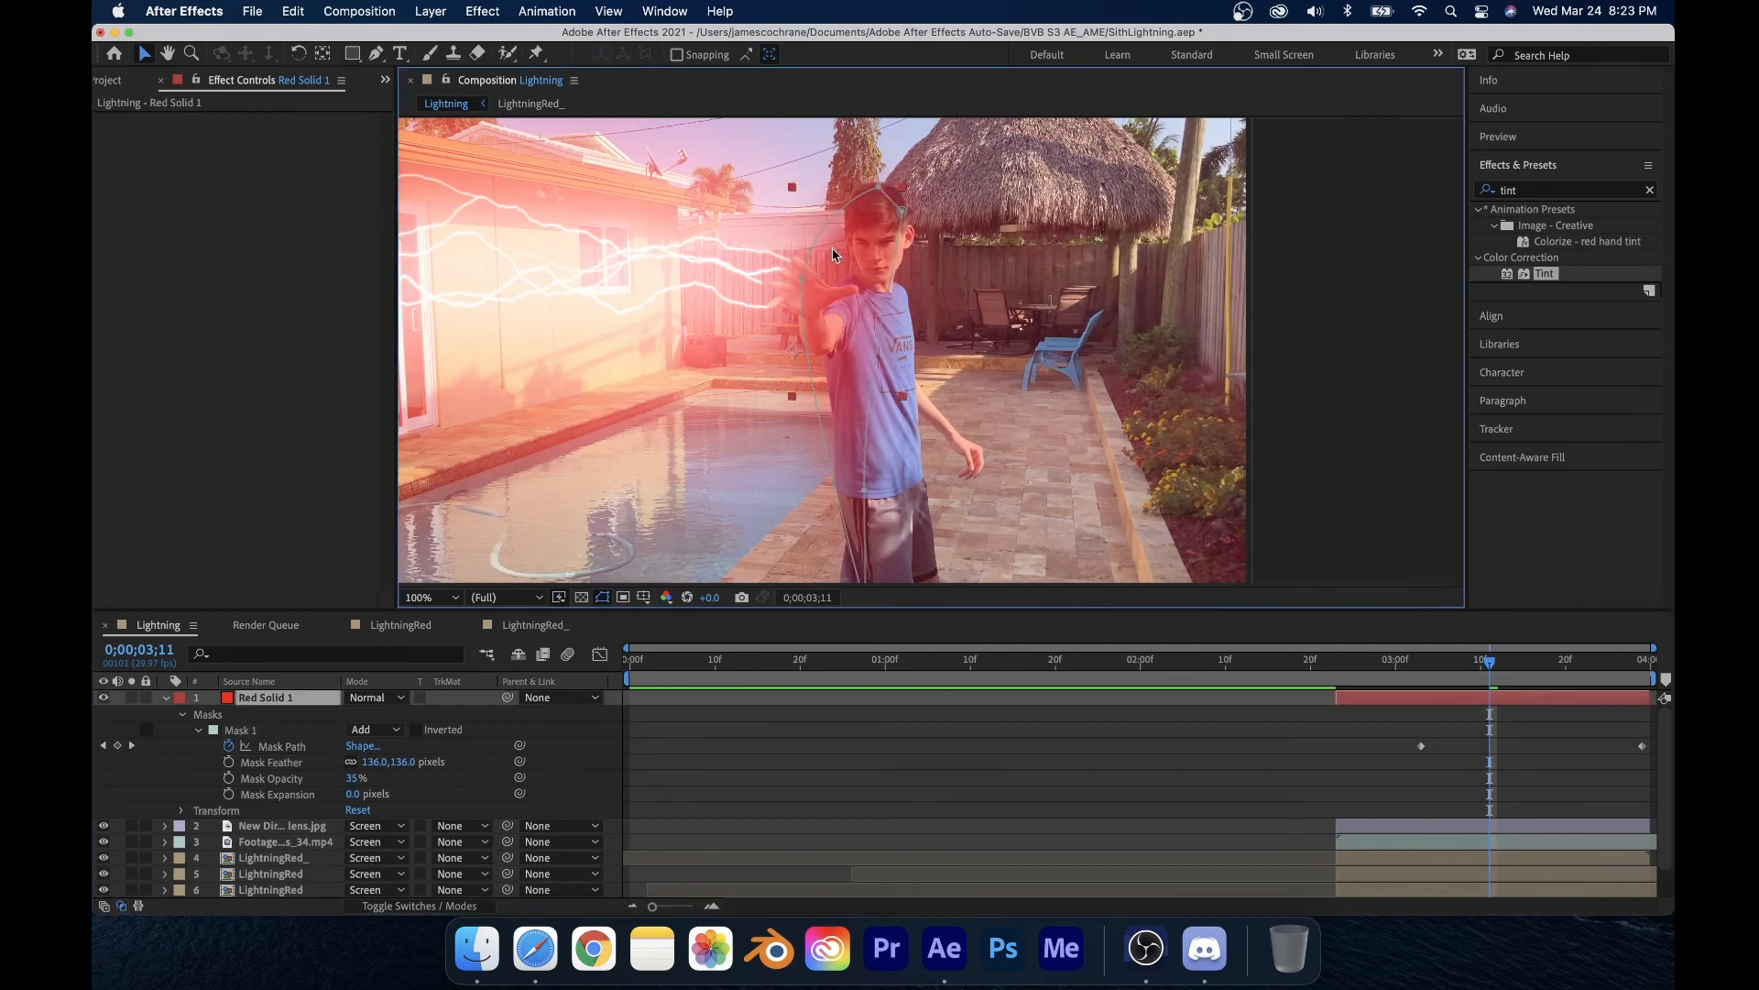
pyautogui.moveTo(803, 275); pyautogui.dragTo(824, 288)
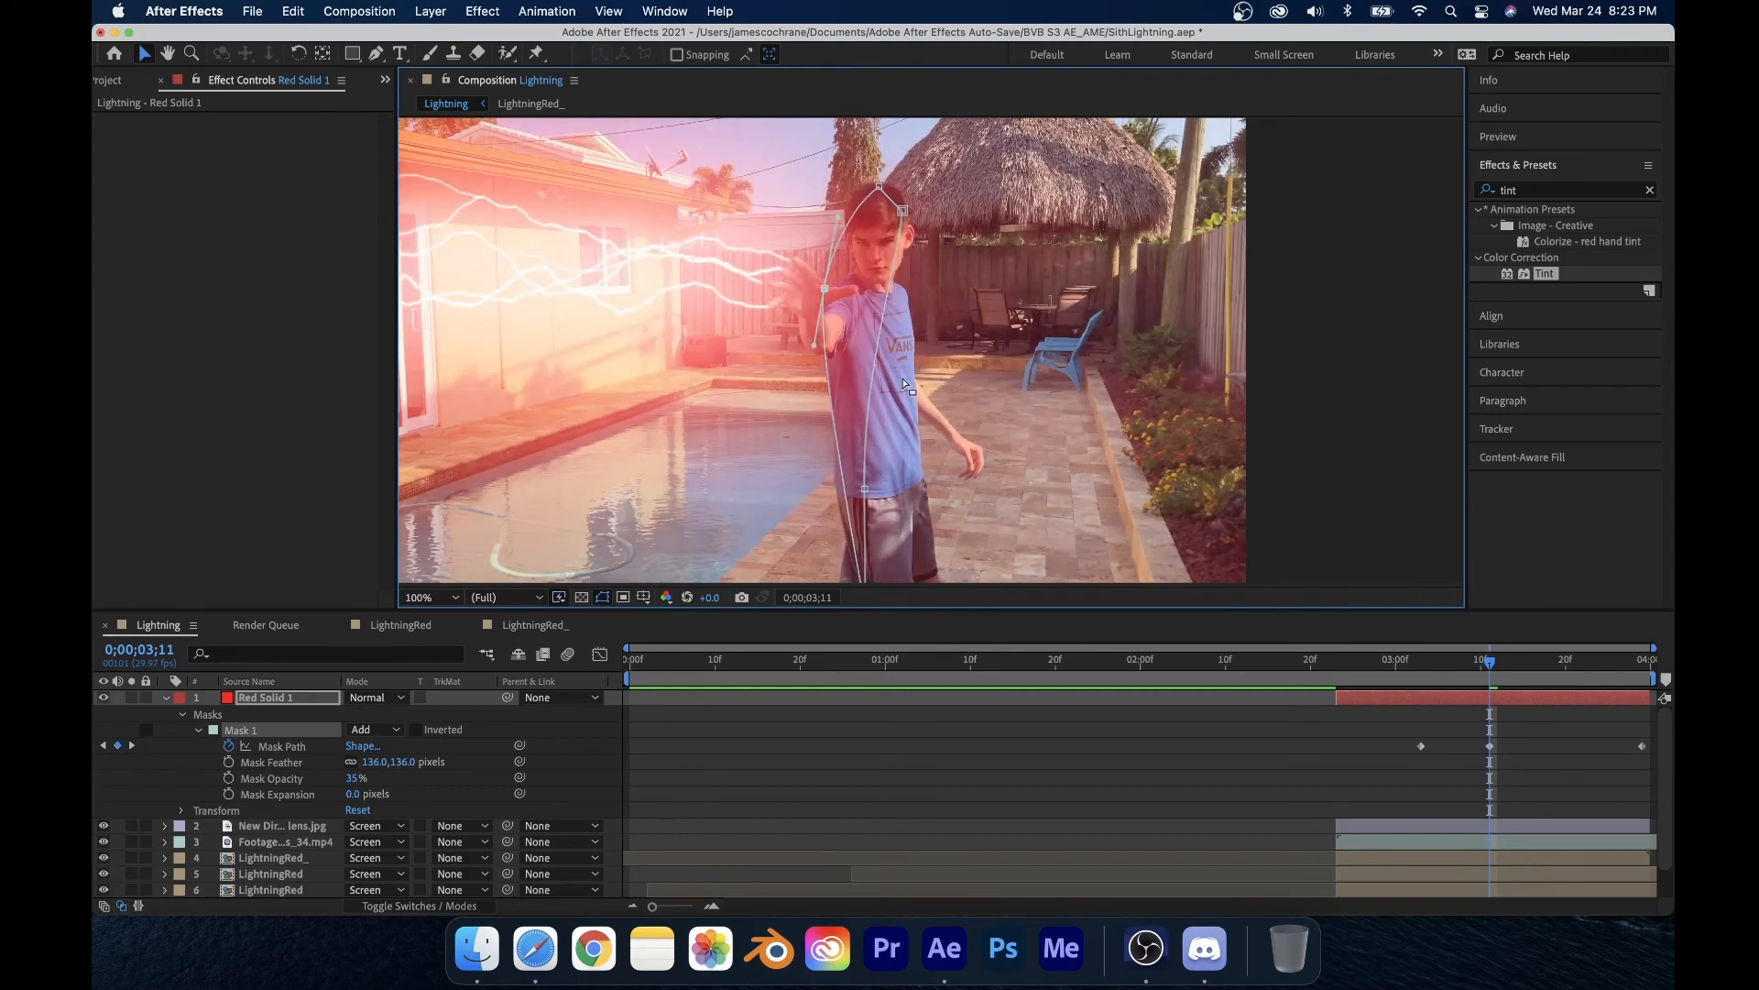
pyautogui.click(1097, 405)
pyautogui.click(1126, 480)
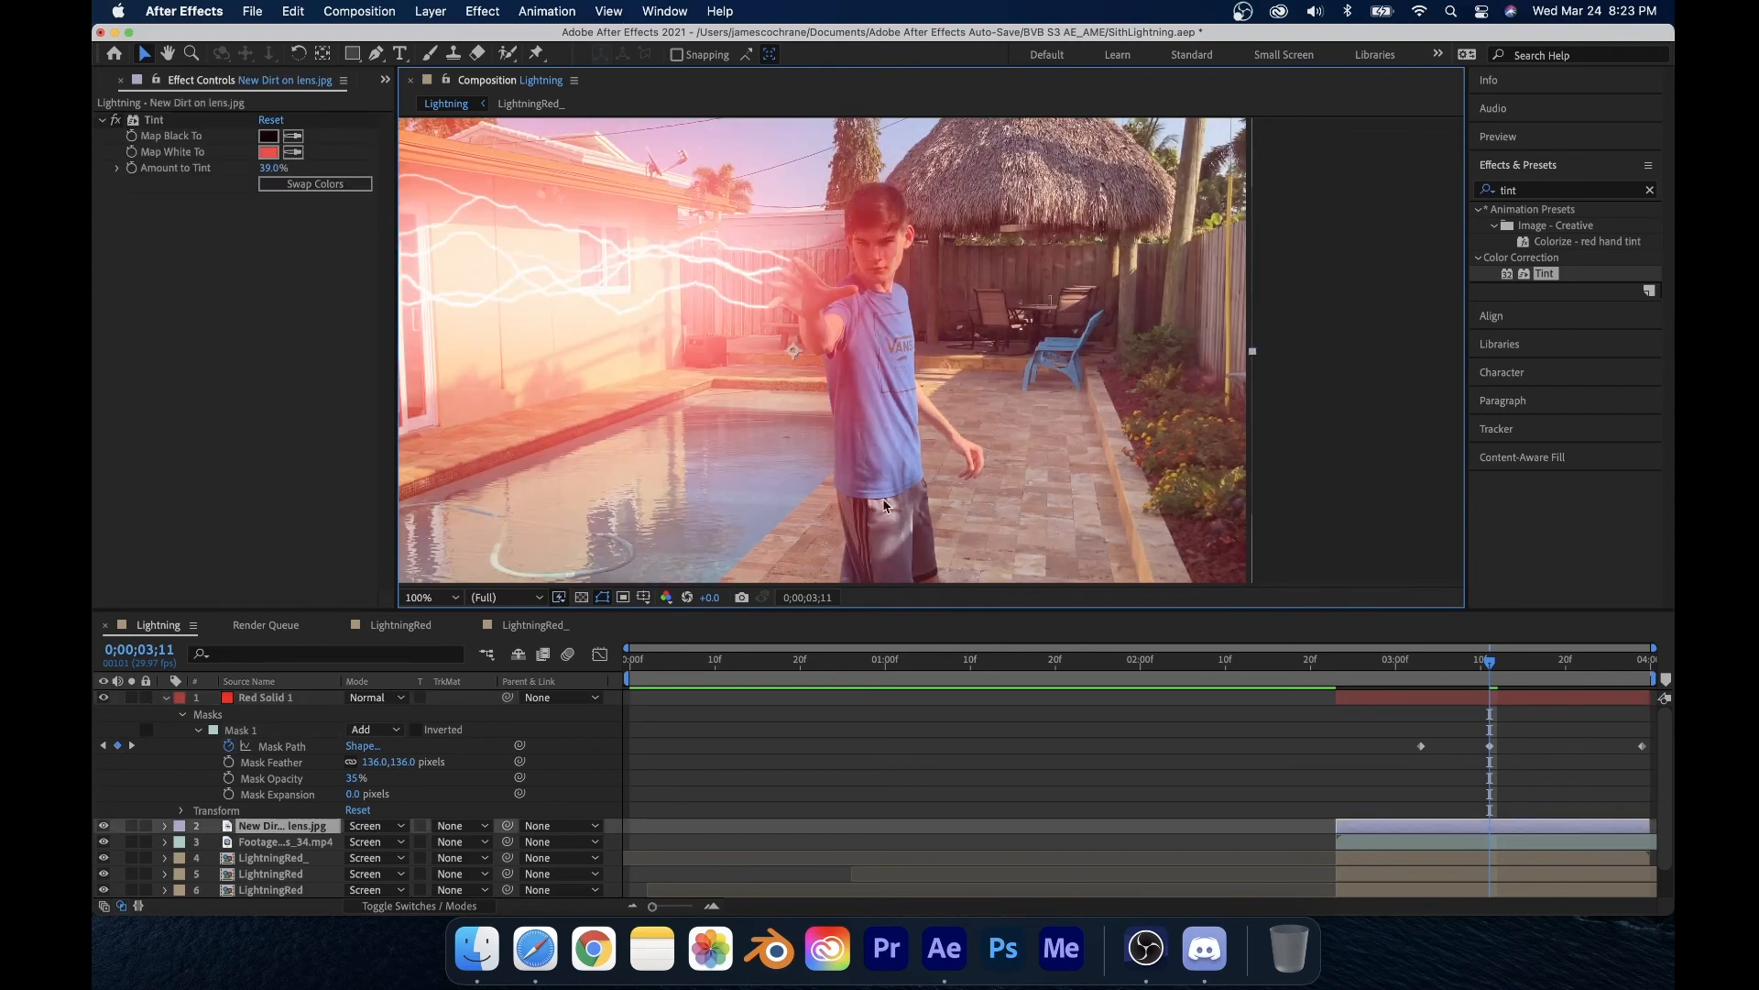
# Step: Keyframe the red solid's opacity to fade from 0% at 0;00;02;23 up to 100% at 0;00;02;29
pyautogui.scroll(-2, 535, 321)
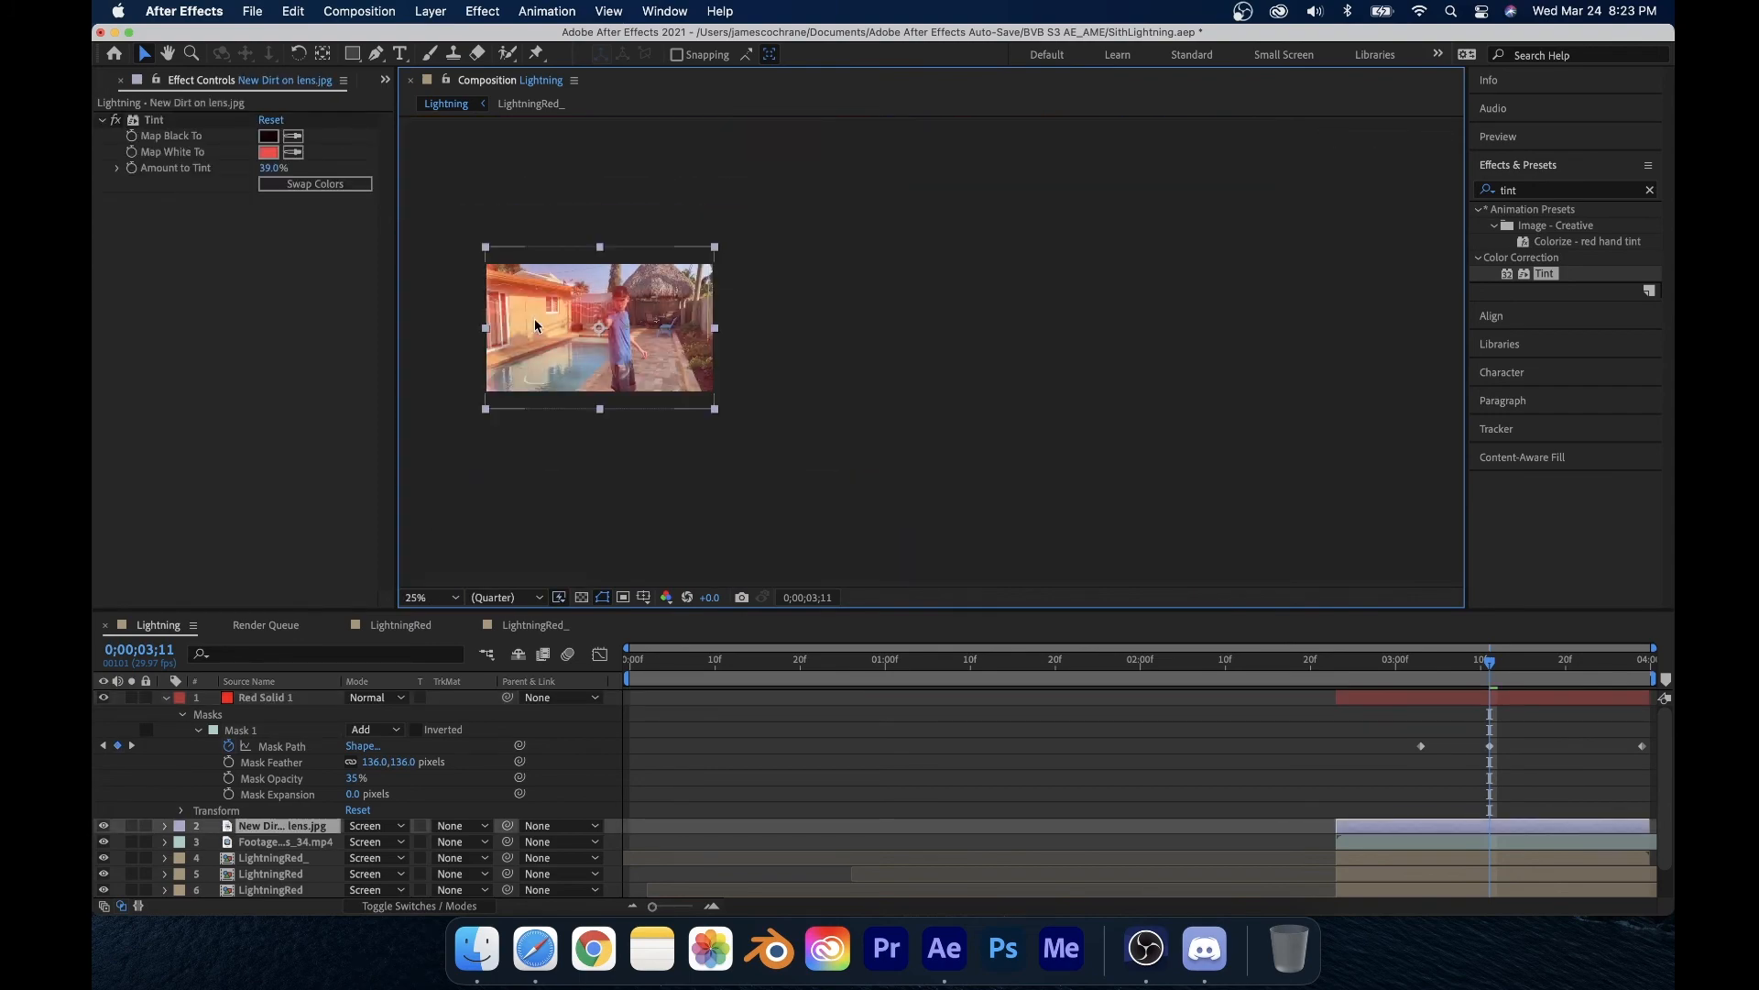
pyautogui.scroll(1, 536, 321)
pyautogui.click(444, 597)
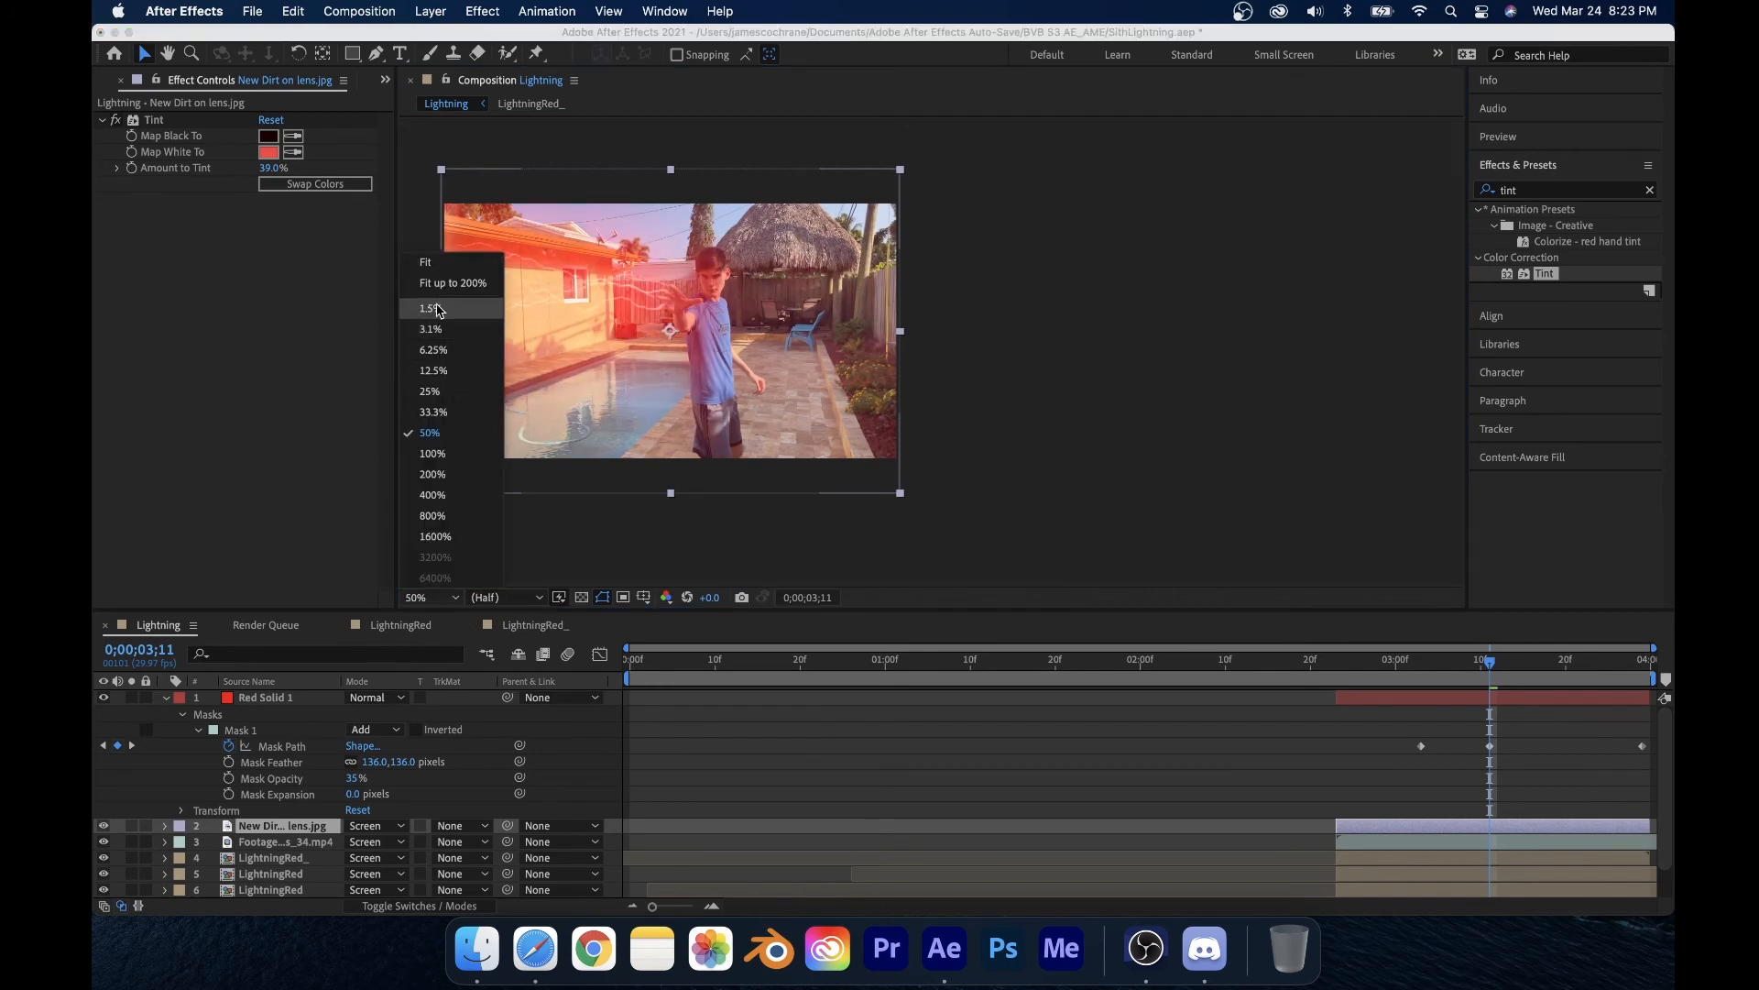
pyautogui.click(424, 262)
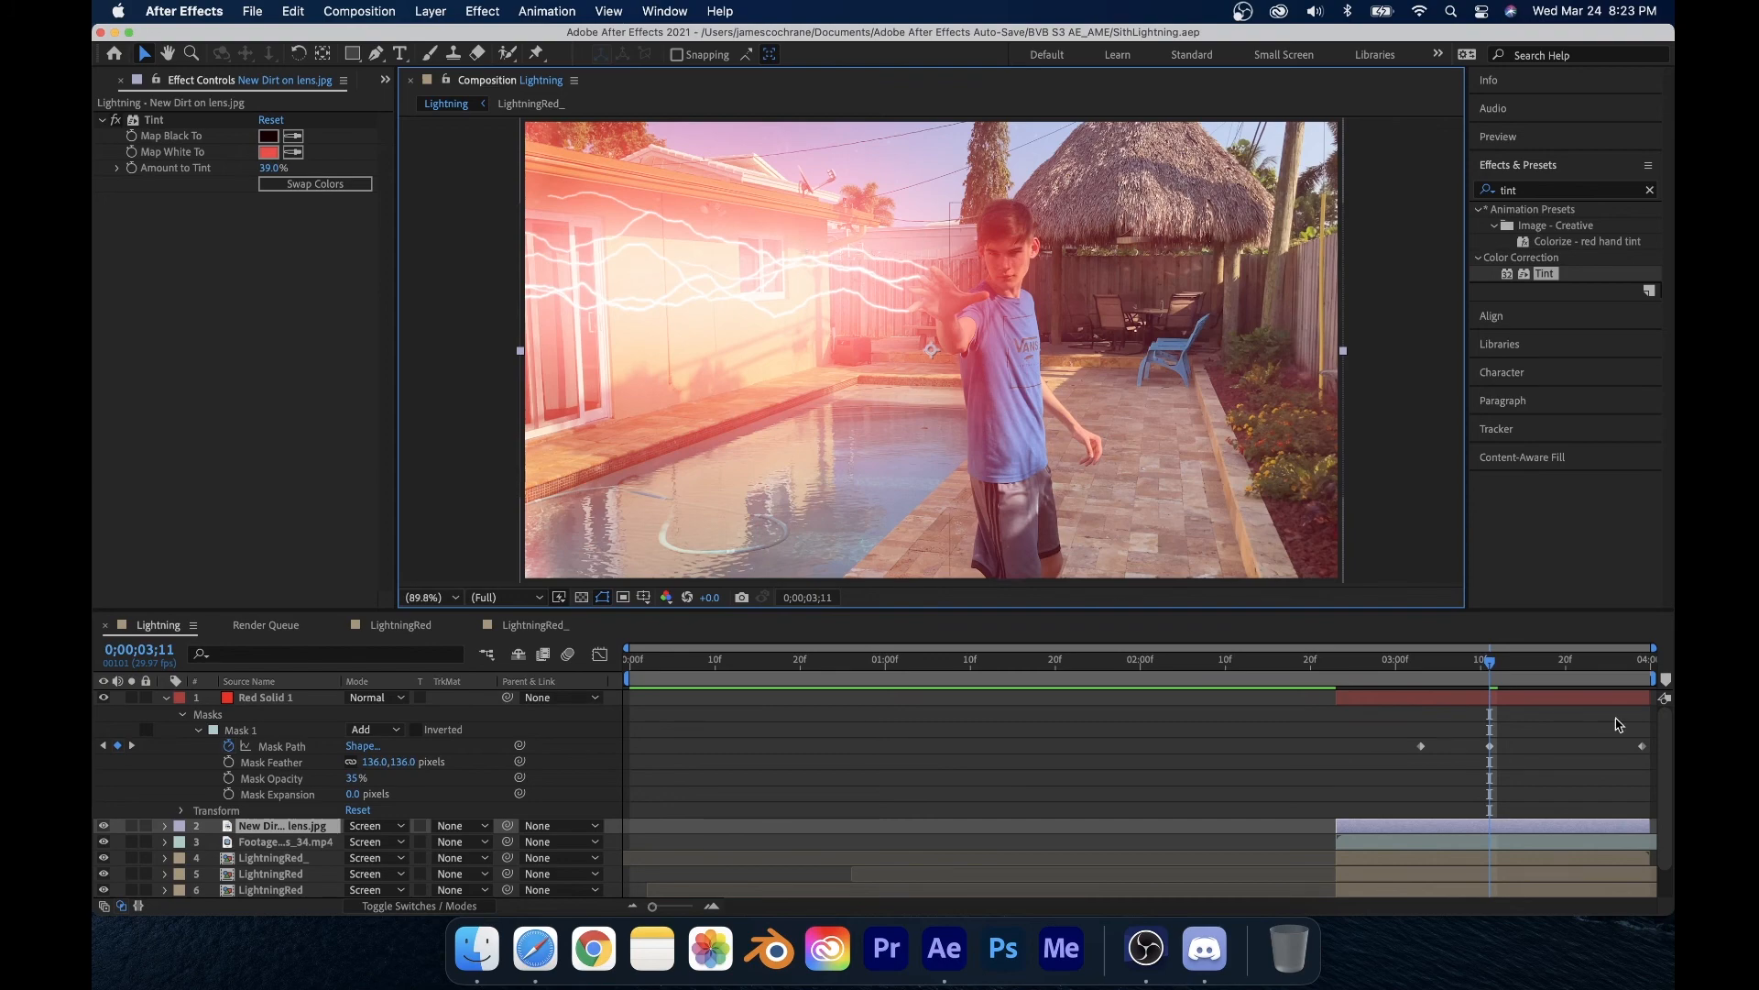
pyautogui.moveTo(1522, 659); pyautogui.dragTo(1336, 676)
pyautogui.click(180, 810)
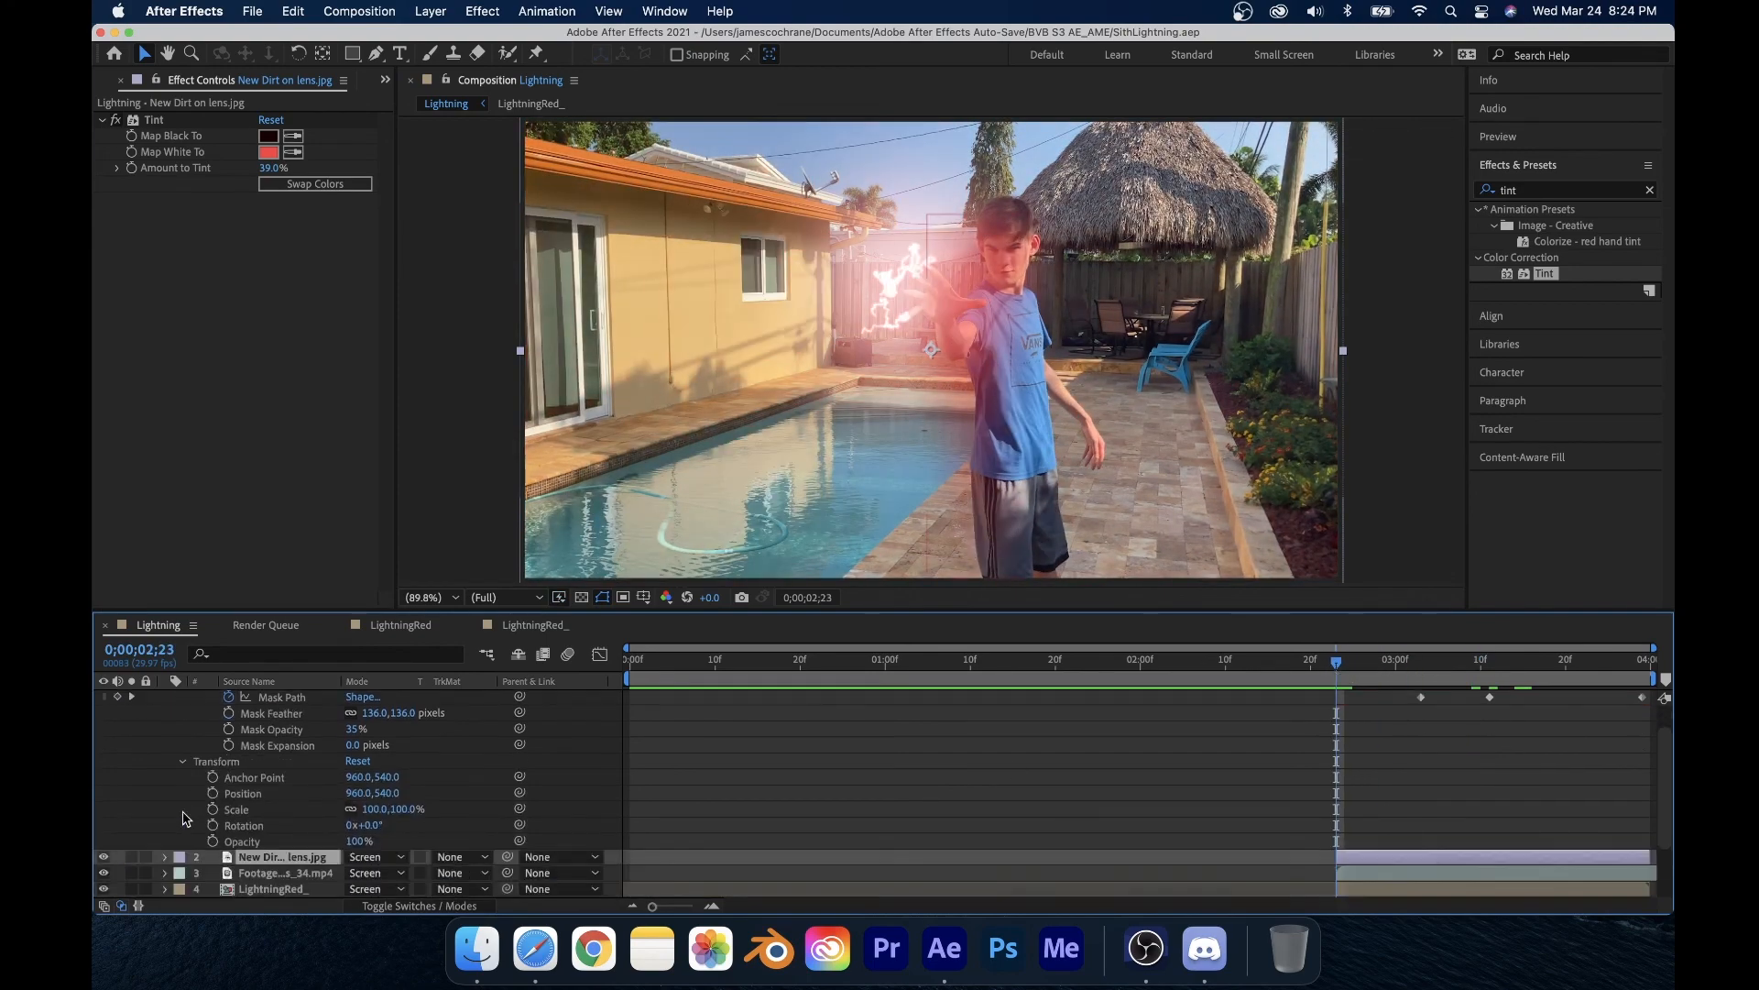
pyautogui.scroll(-3, 188, 825)
pyautogui.click(213, 776)
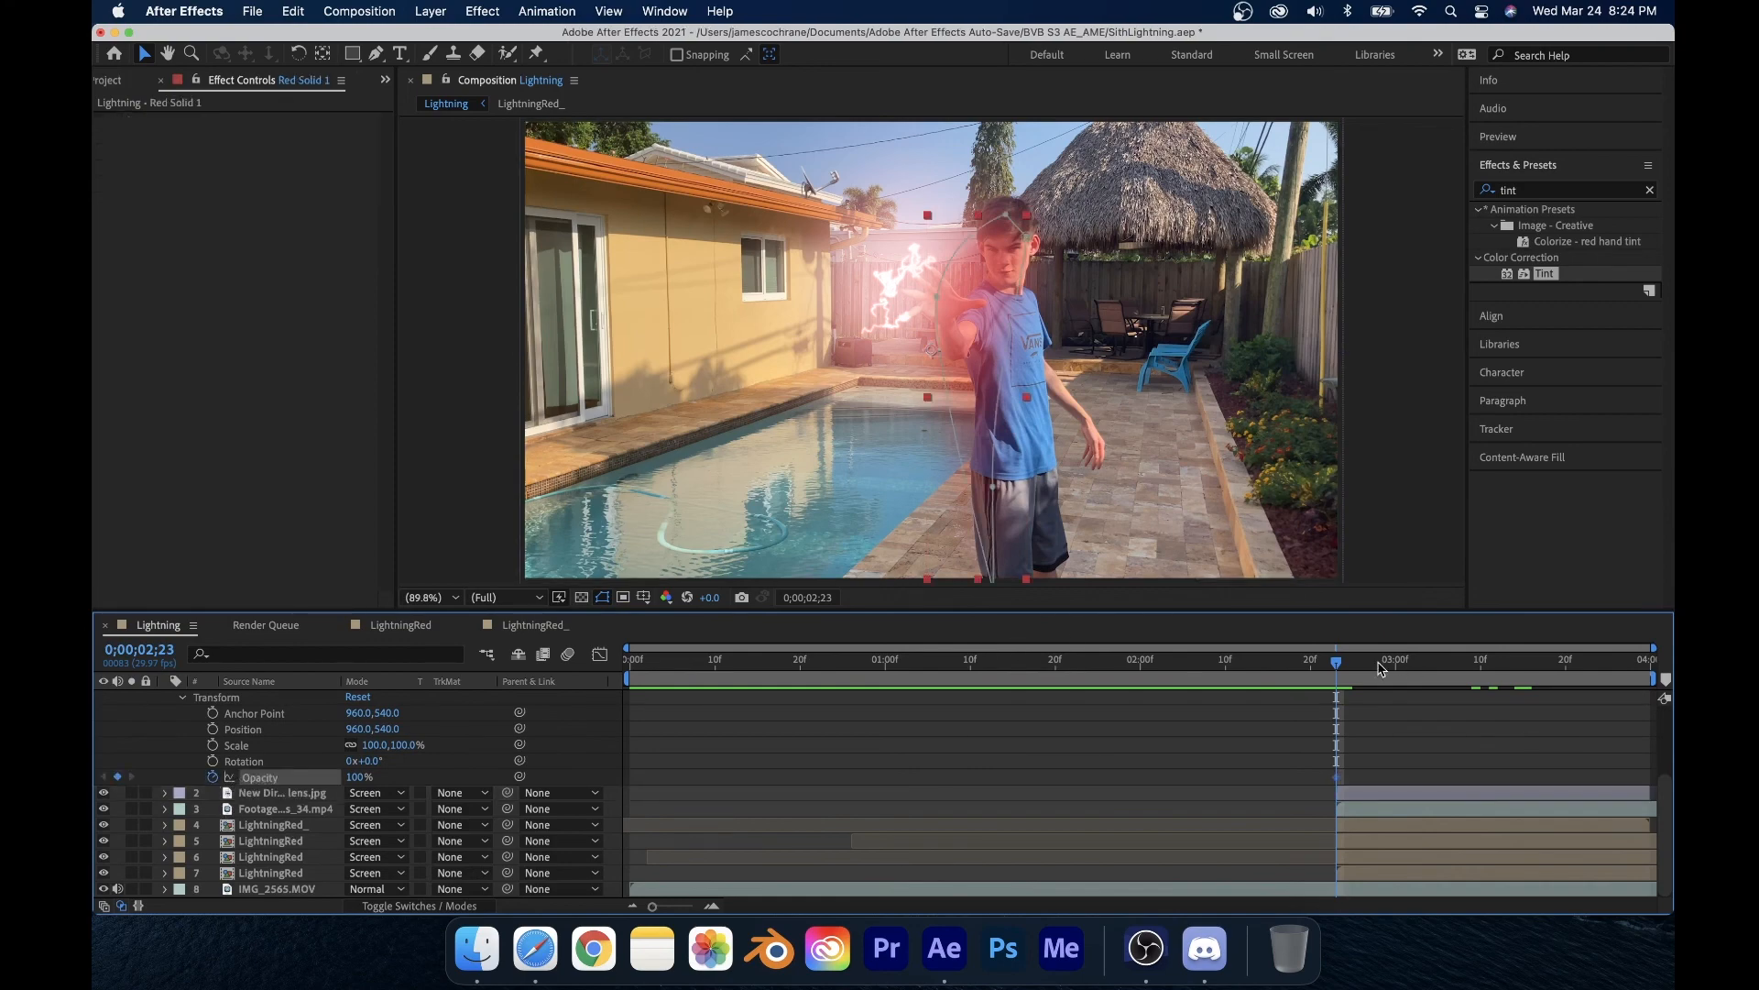
pyautogui.moveTo(1381, 670)
pyautogui.mouseDown()
pyautogui.moveTo(1439, 687)
pyautogui.moveTo(1377, 690)
pyautogui.moveTo(1425, 696)
pyautogui.moveTo(1387, 701)
pyautogui.mouseUp()
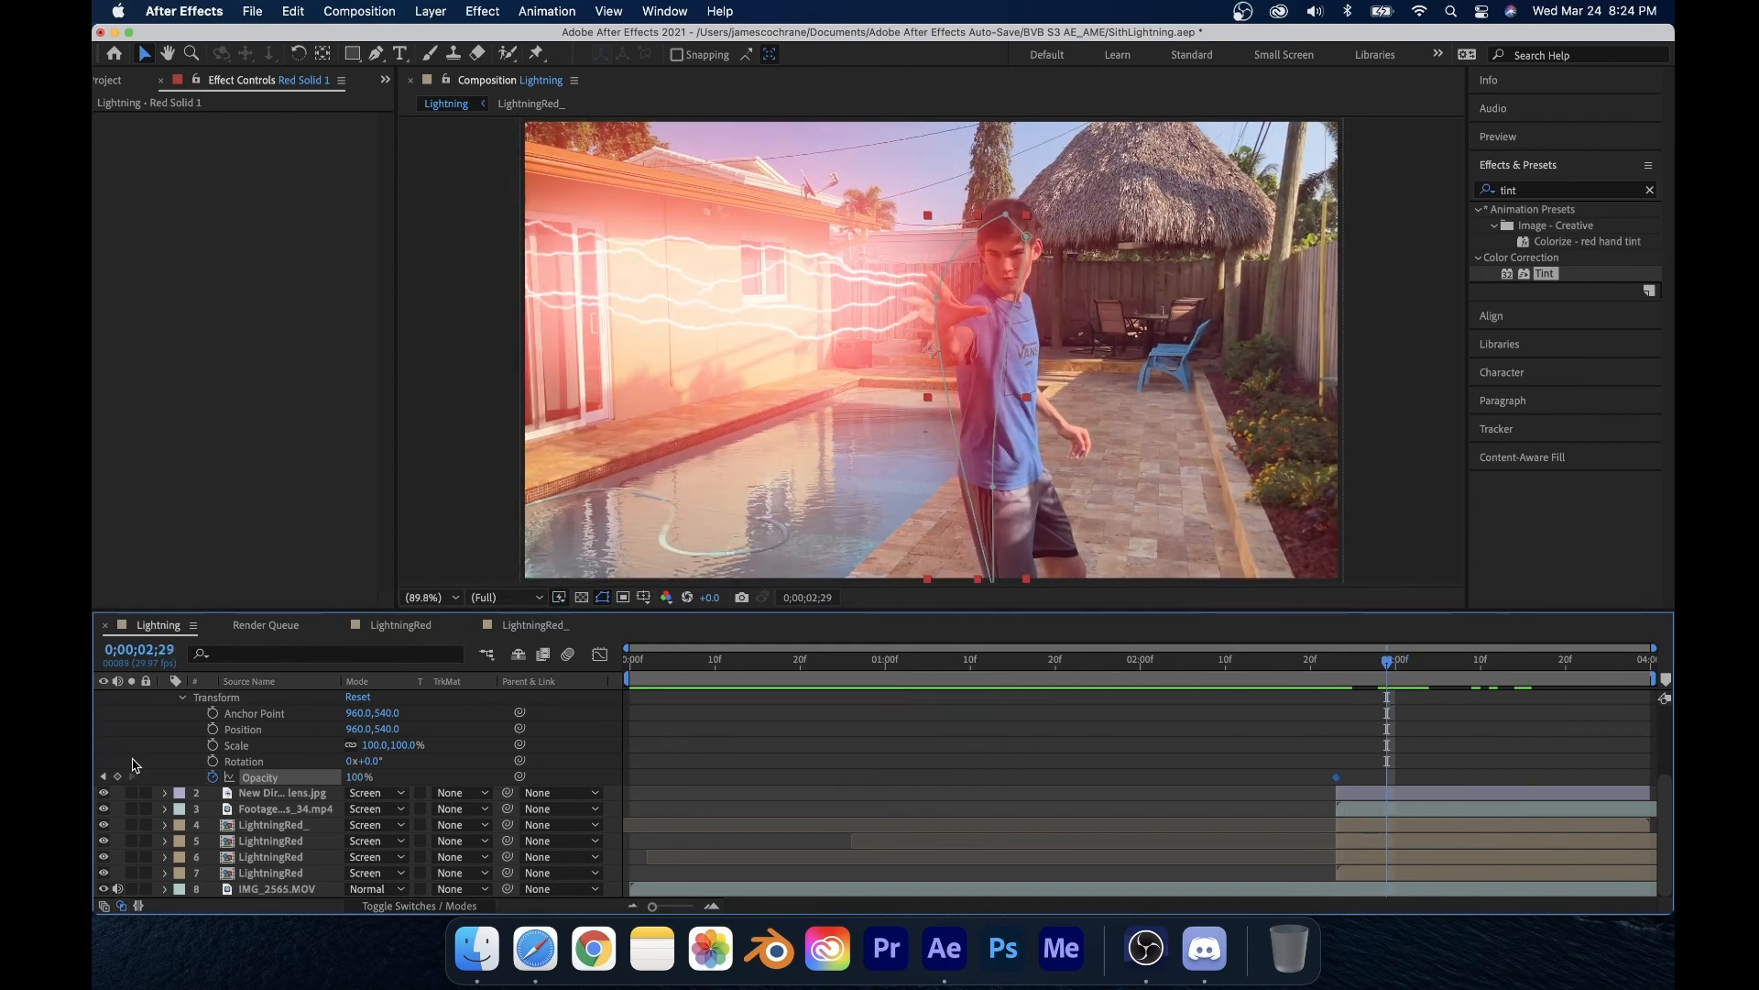
pyautogui.click(1341, 666)
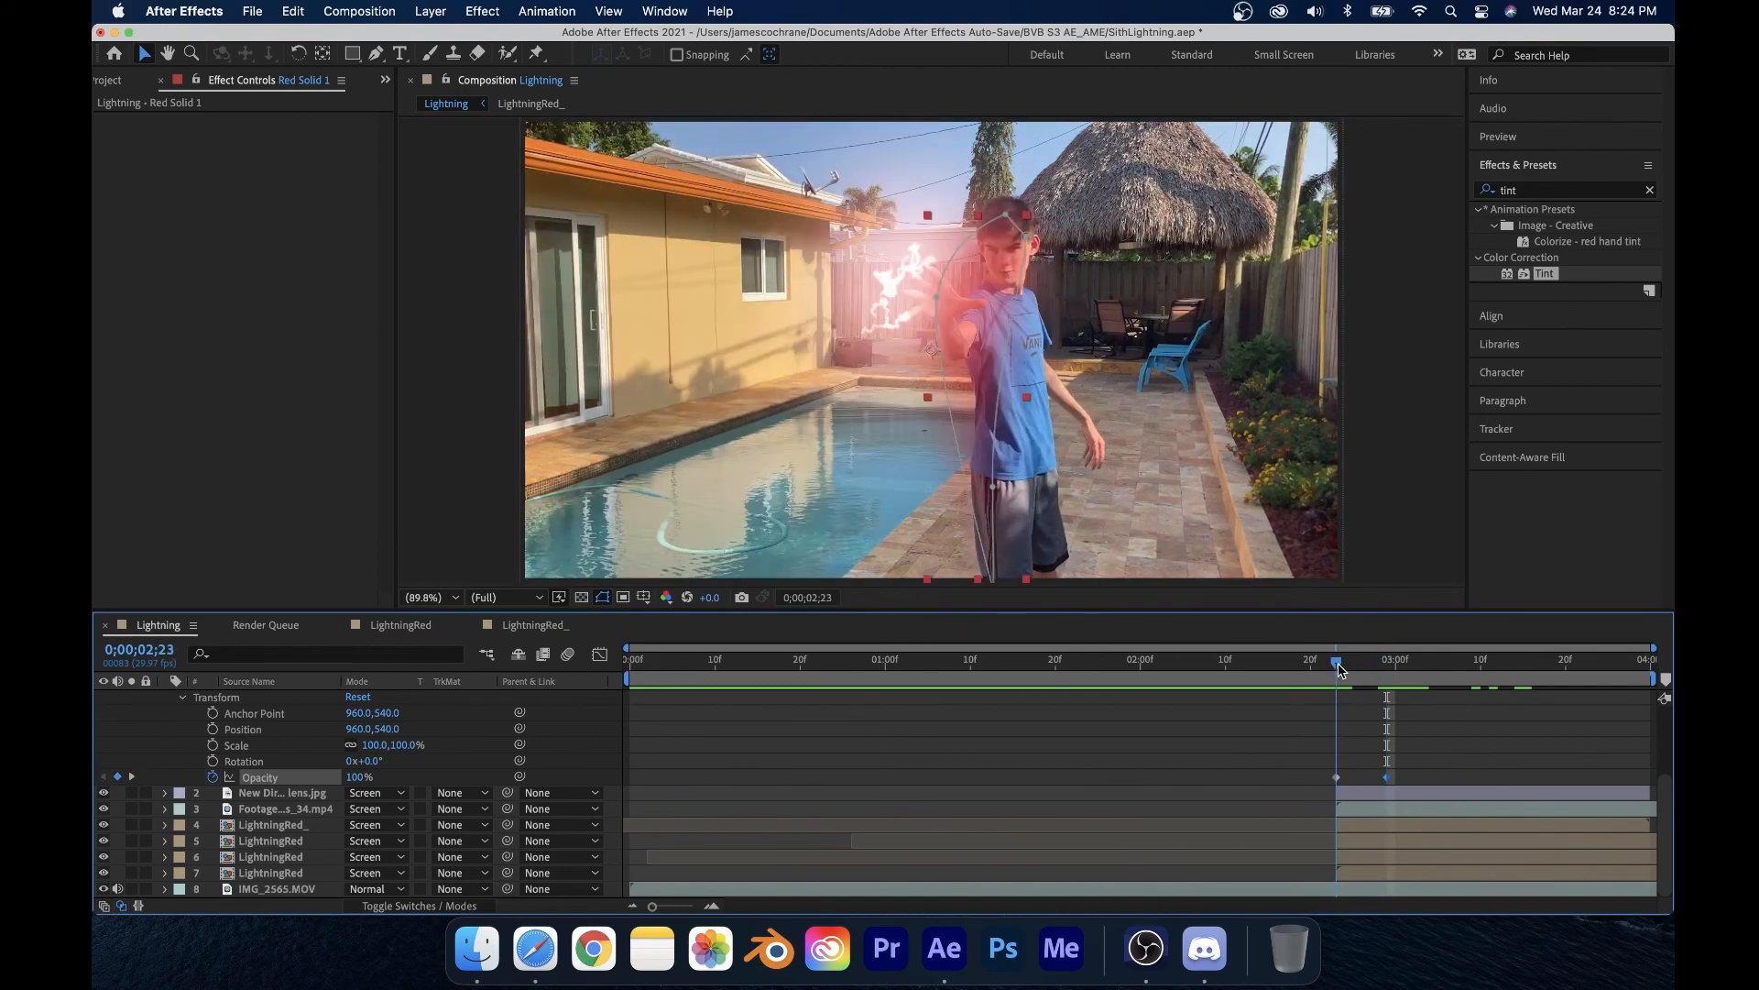
pyautogui.moveTo(356, 782); pyautogui.dragTo(293, 782)
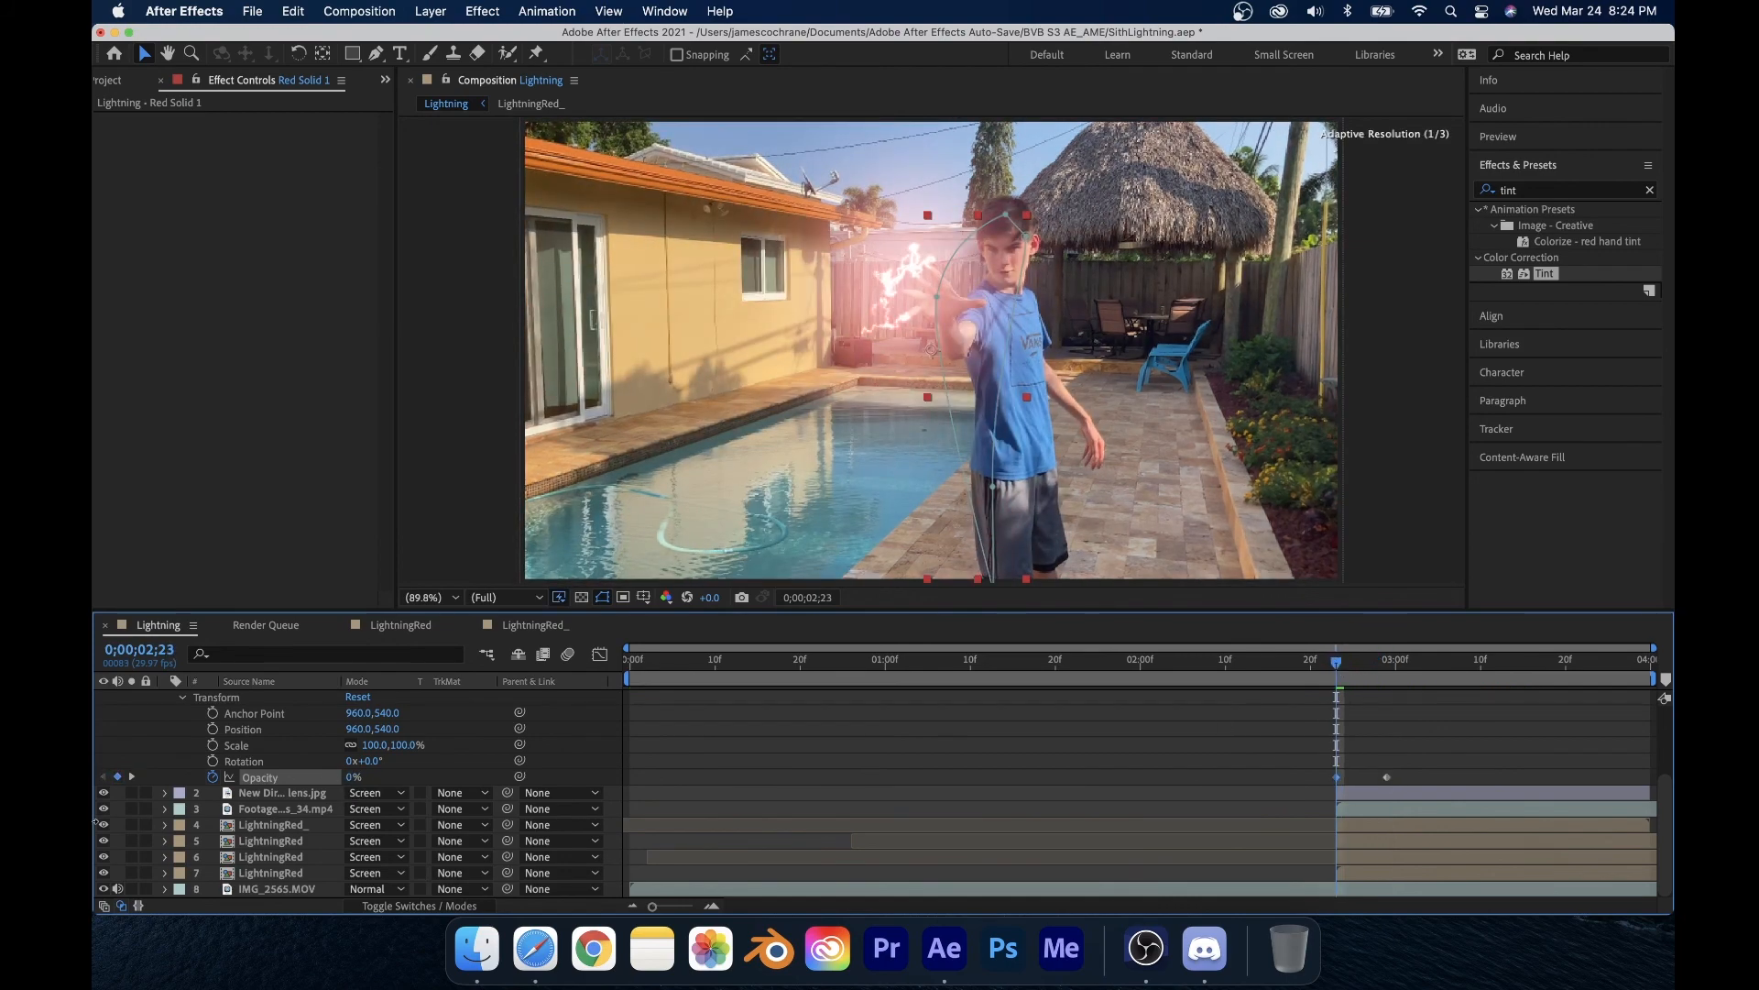
# Step: Save the project and collapse the red solid layer's properties, scrubbing the timeline to review the glow
pyautogui.moveTo(1336, 678); pyautogui.dragTo(1608, 724)
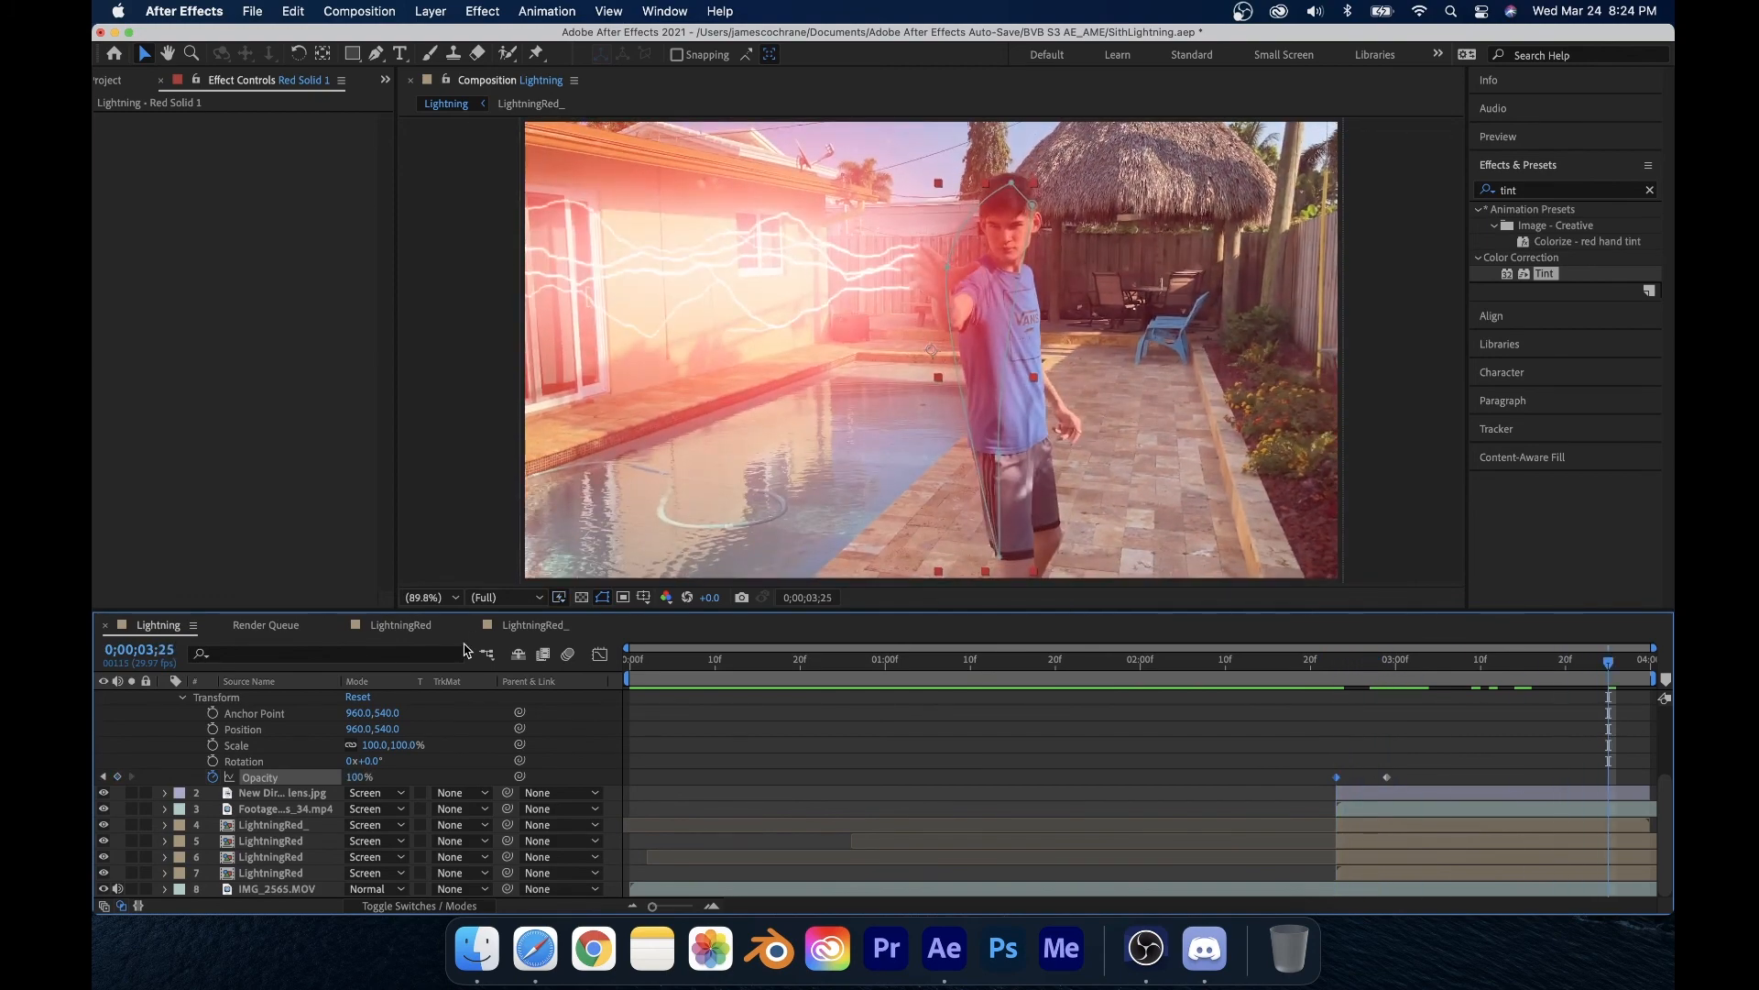
pyautogui.press('super+s')
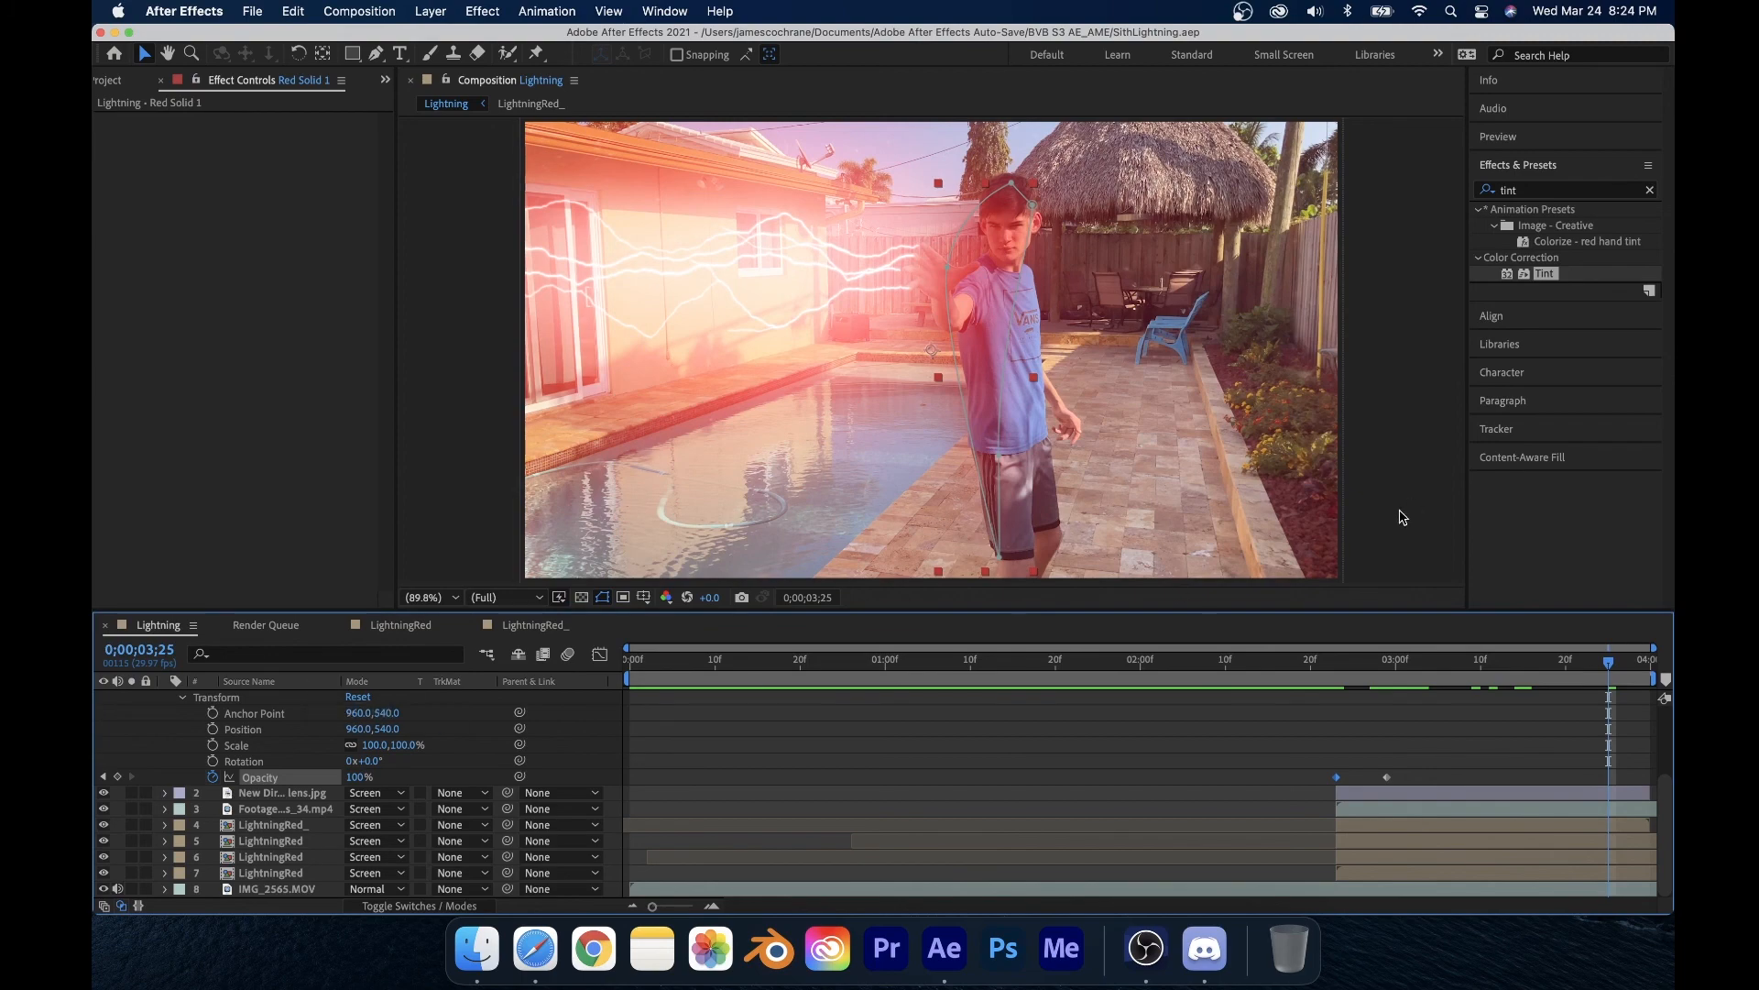
pyautogui.scroll(4, 1099, 756)
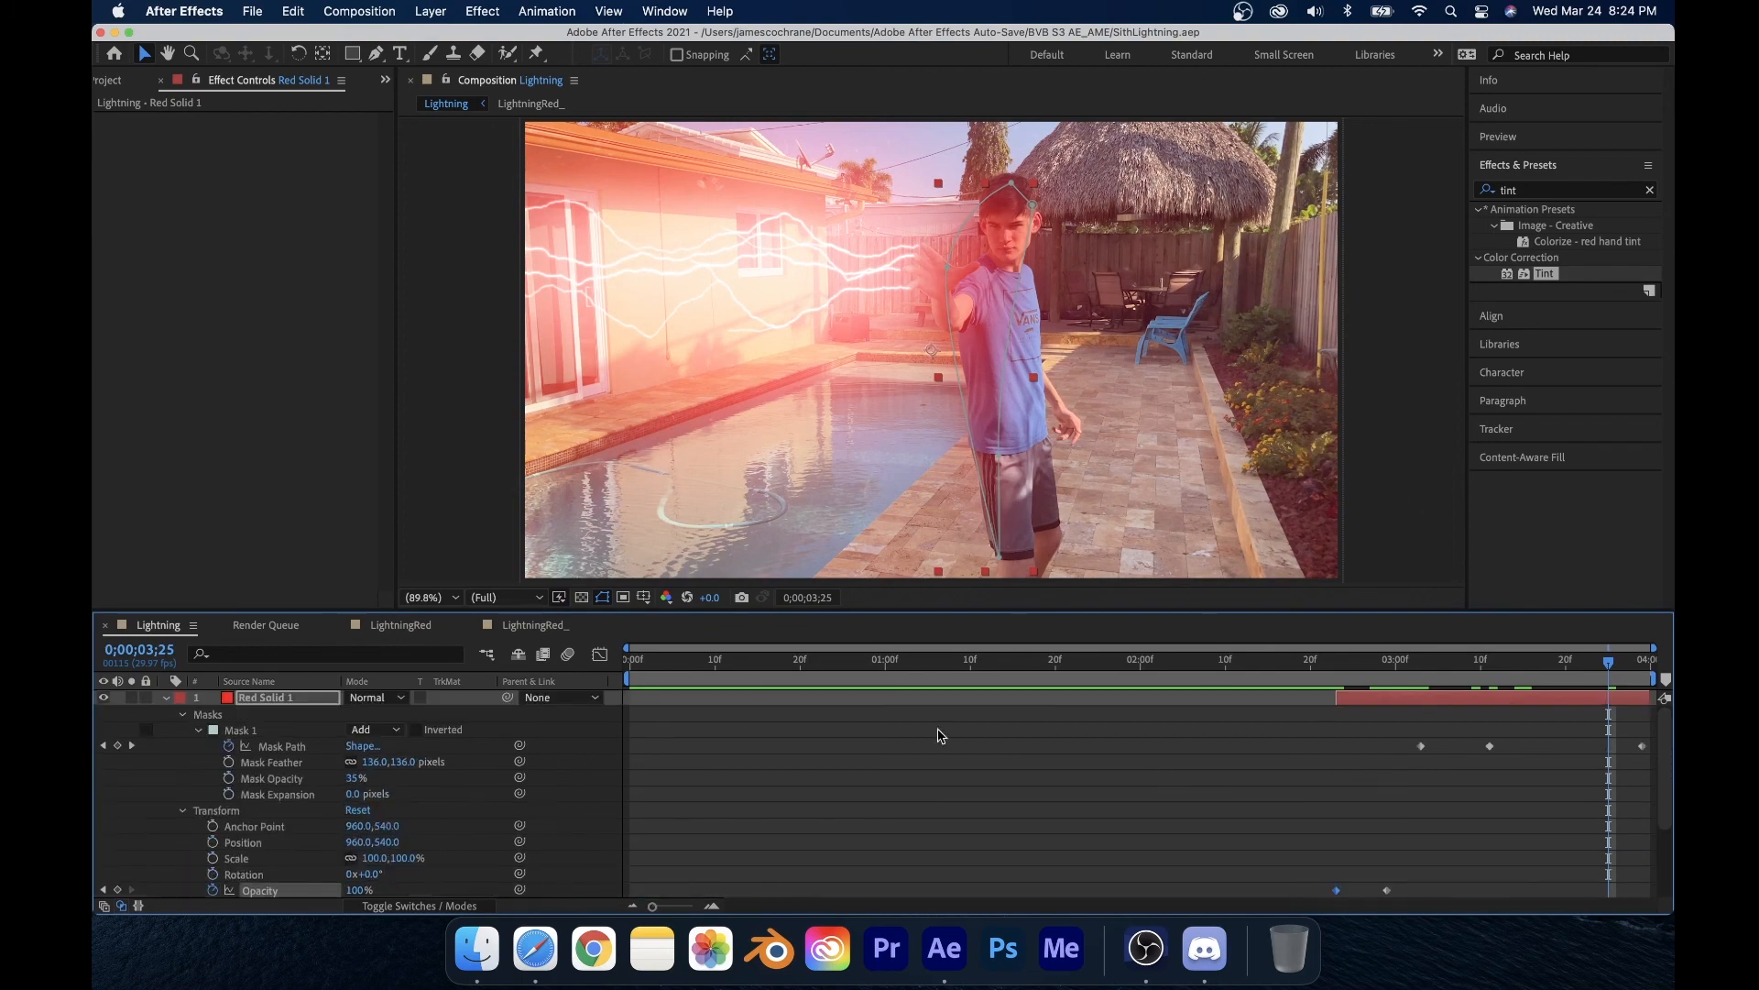
pyautogui.click(165, 698)
pyautogui.click(1053, 836)
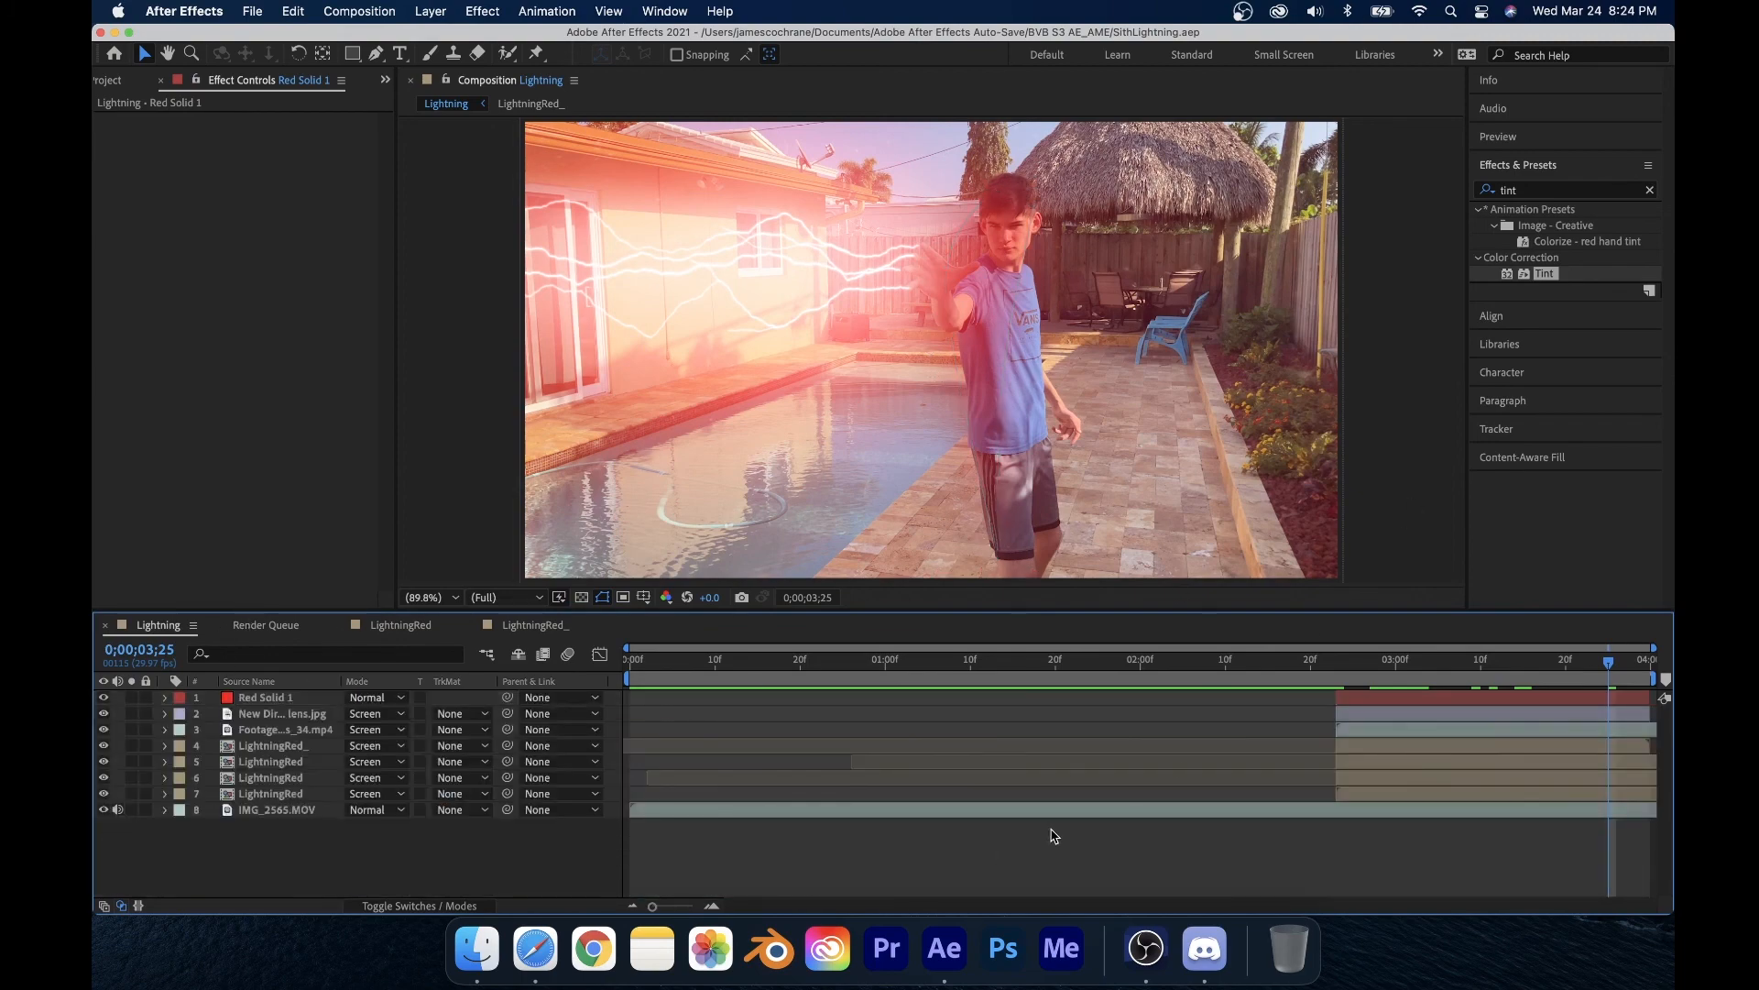
pyautogui.click(1343, 669)
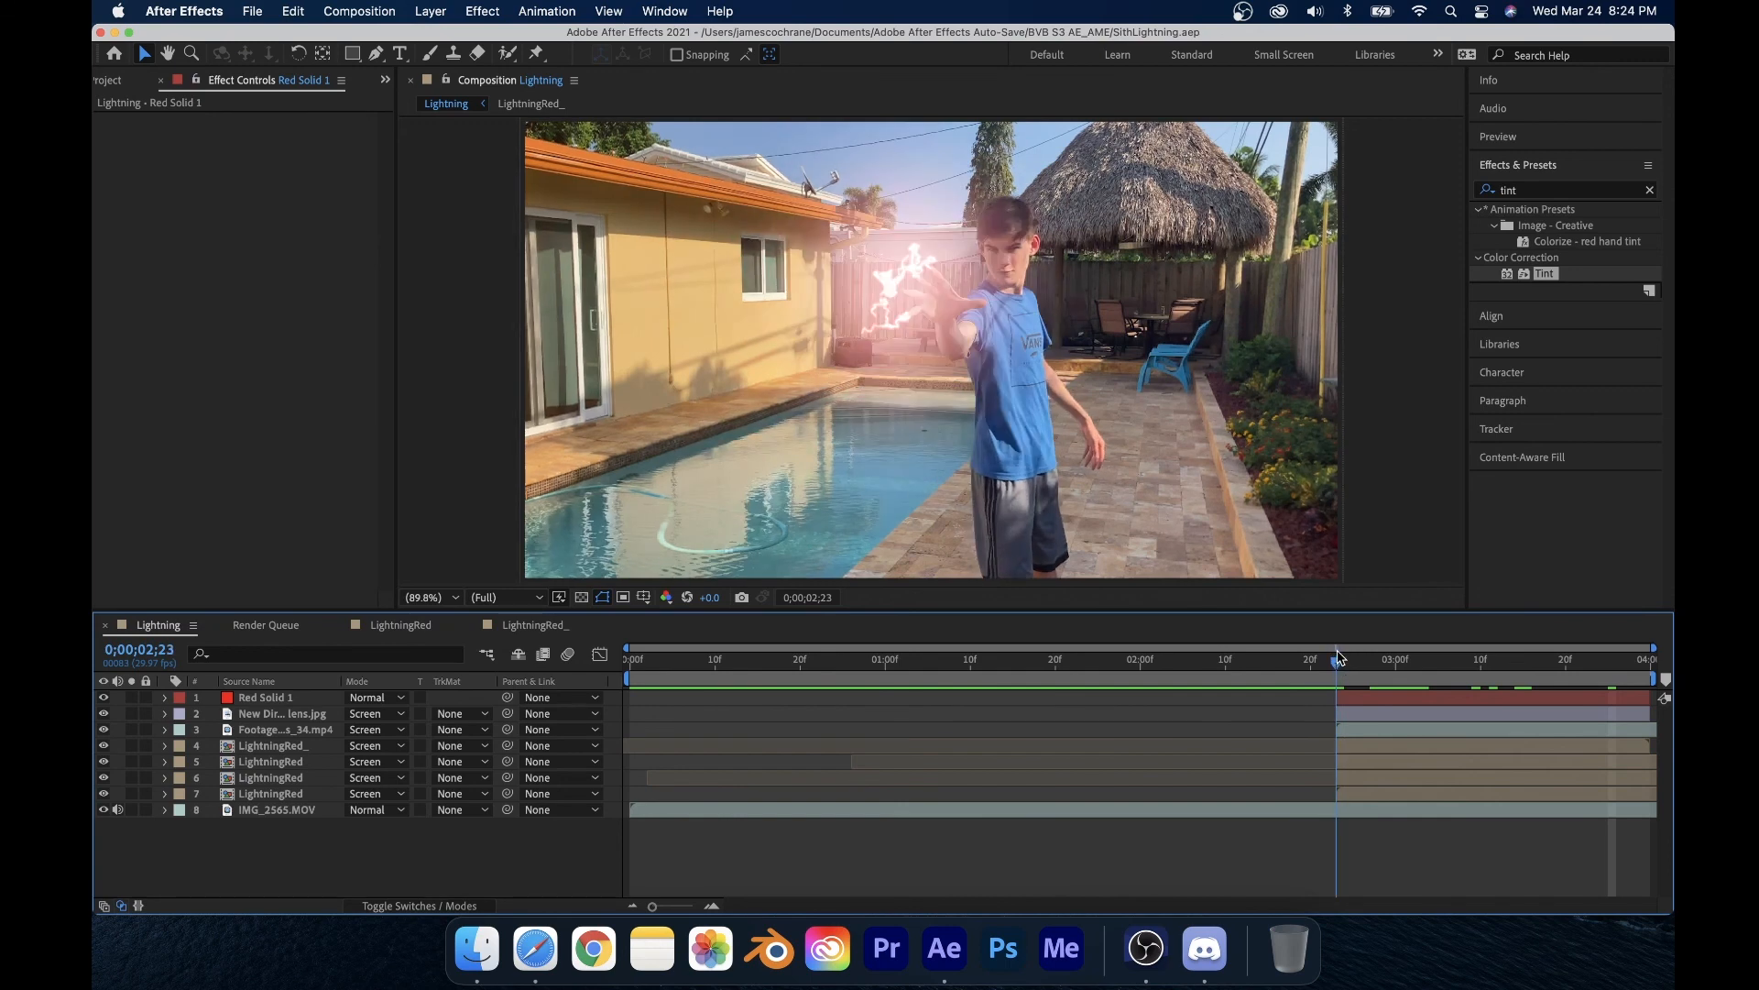
pyautogui.moveTo(1340, 657); pyautogui.dragTo(1066, 706)
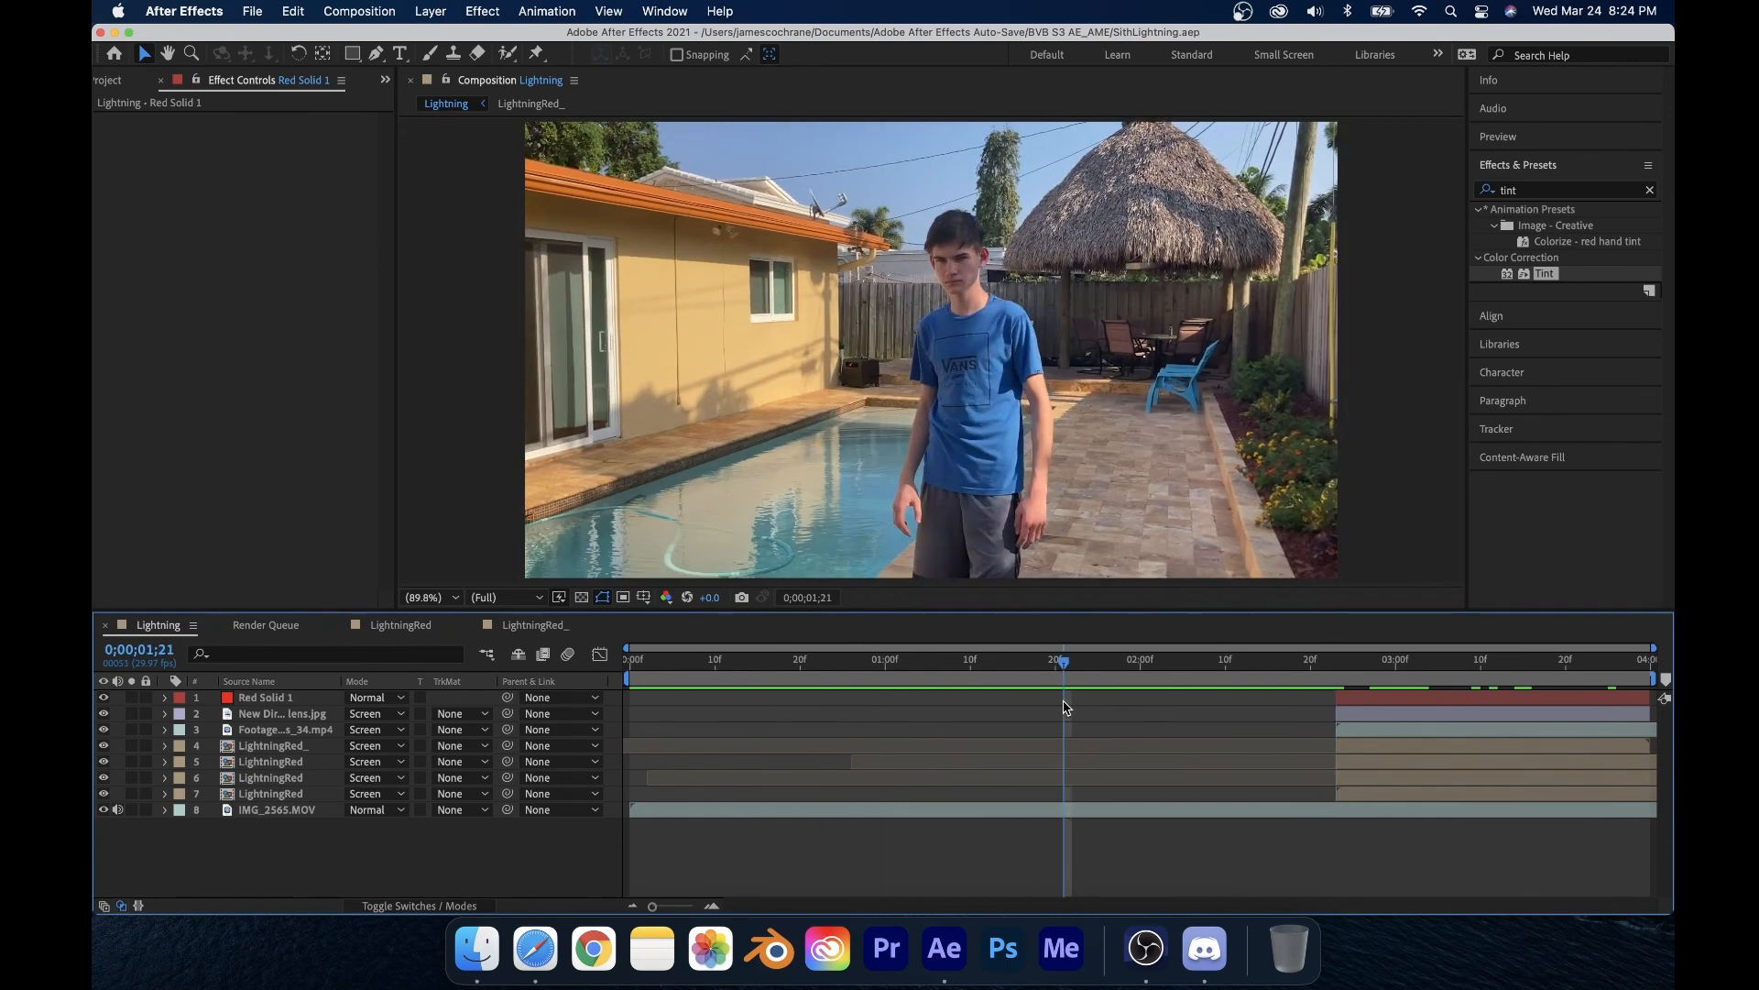